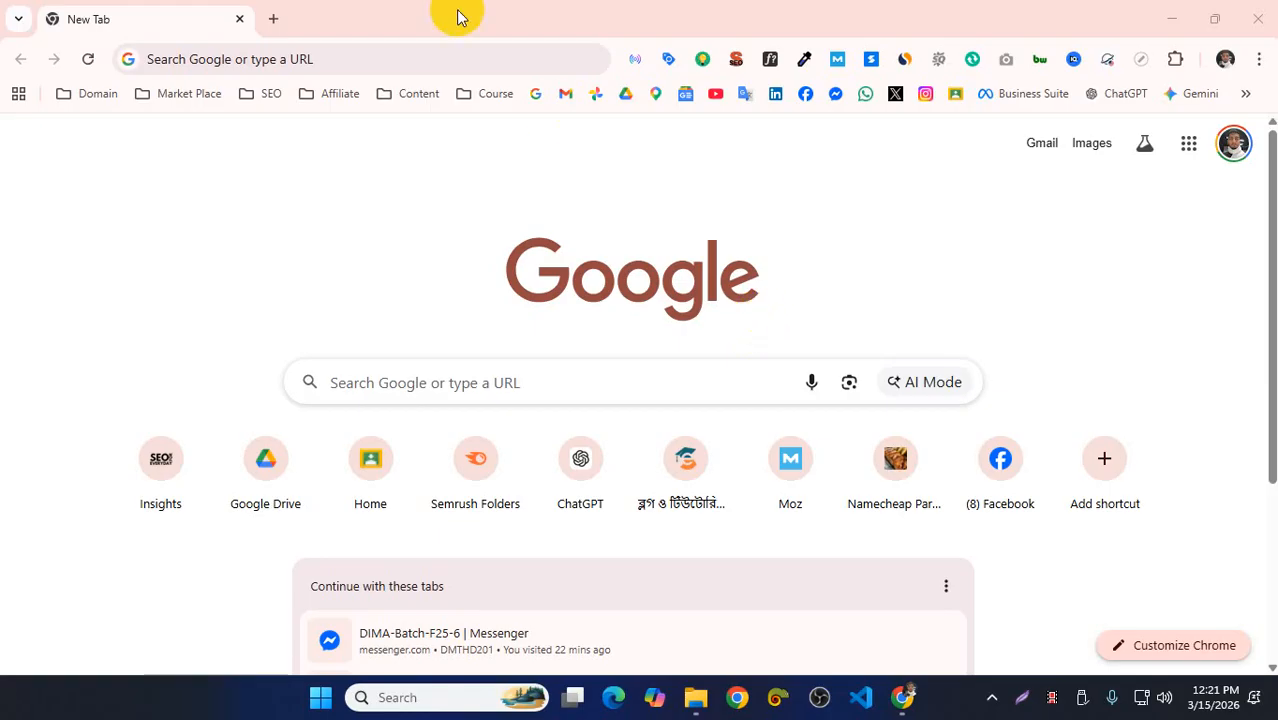
- Go to semrush.com in the browser
{"action": "left_click", "coordinate": [390, 52]}
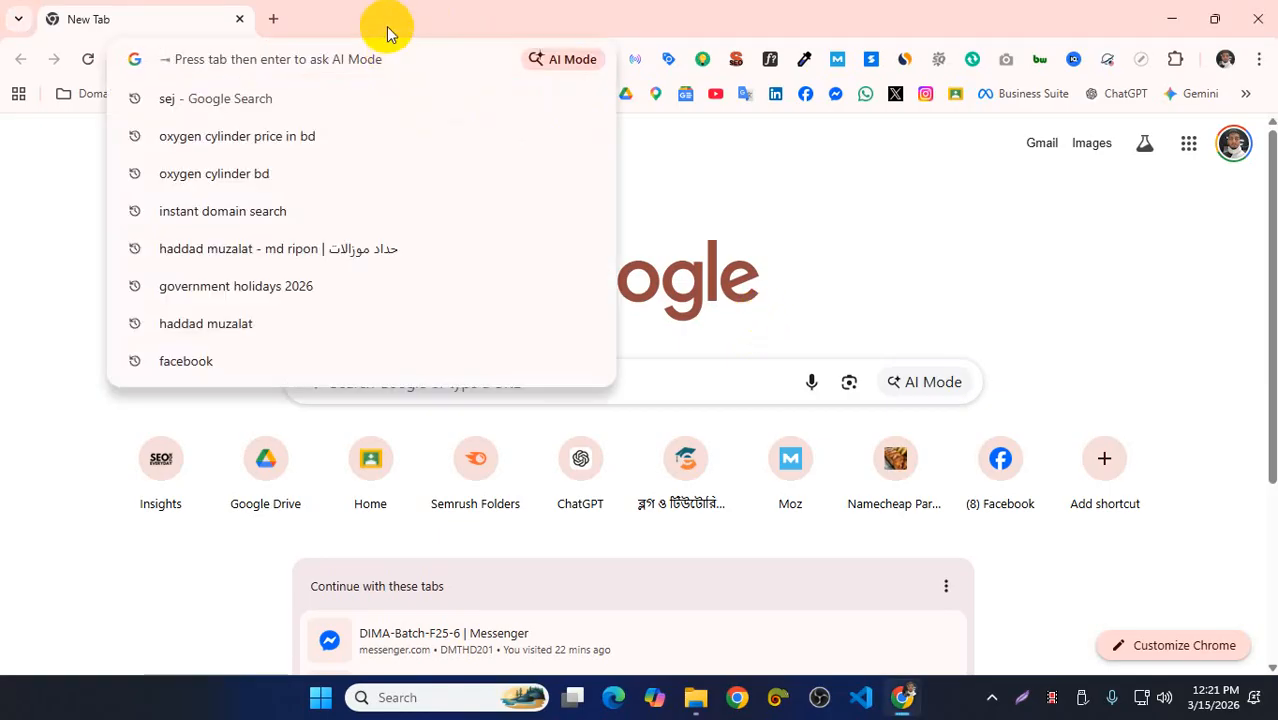
{"action": "left_click", "coordinate": [387, 27]}
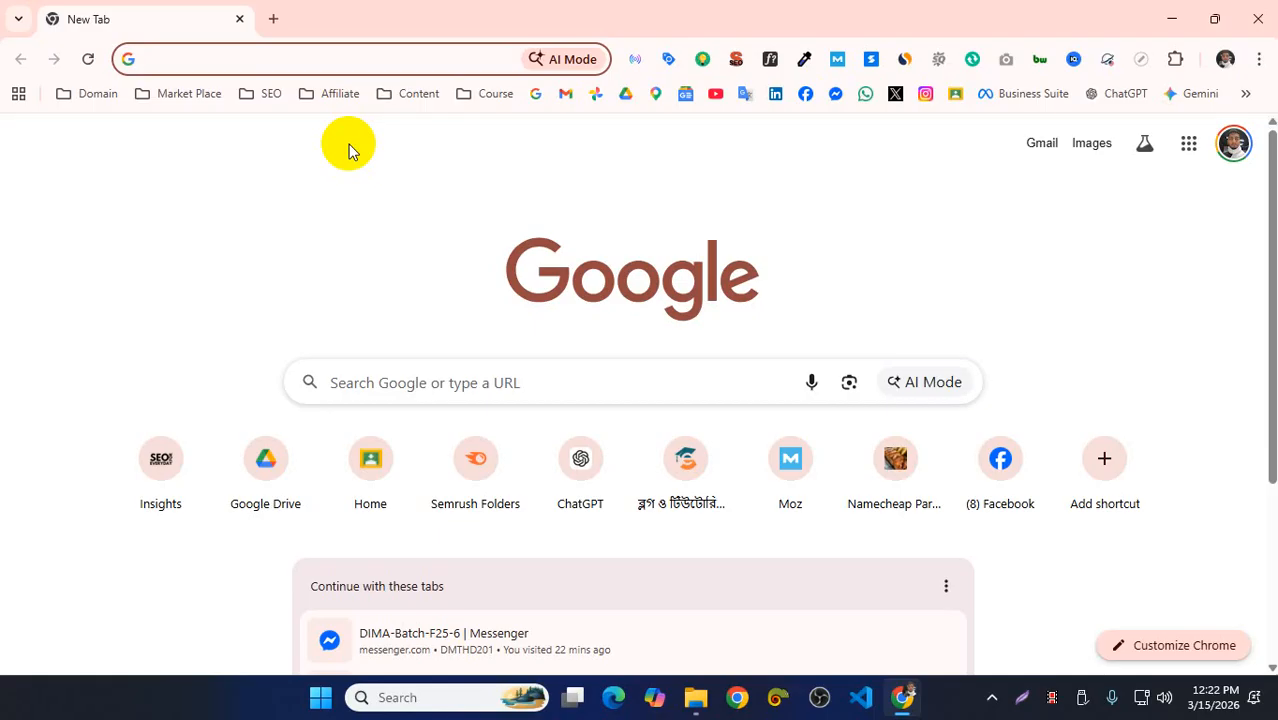
{"action": "type", "text": "semrush.com"}
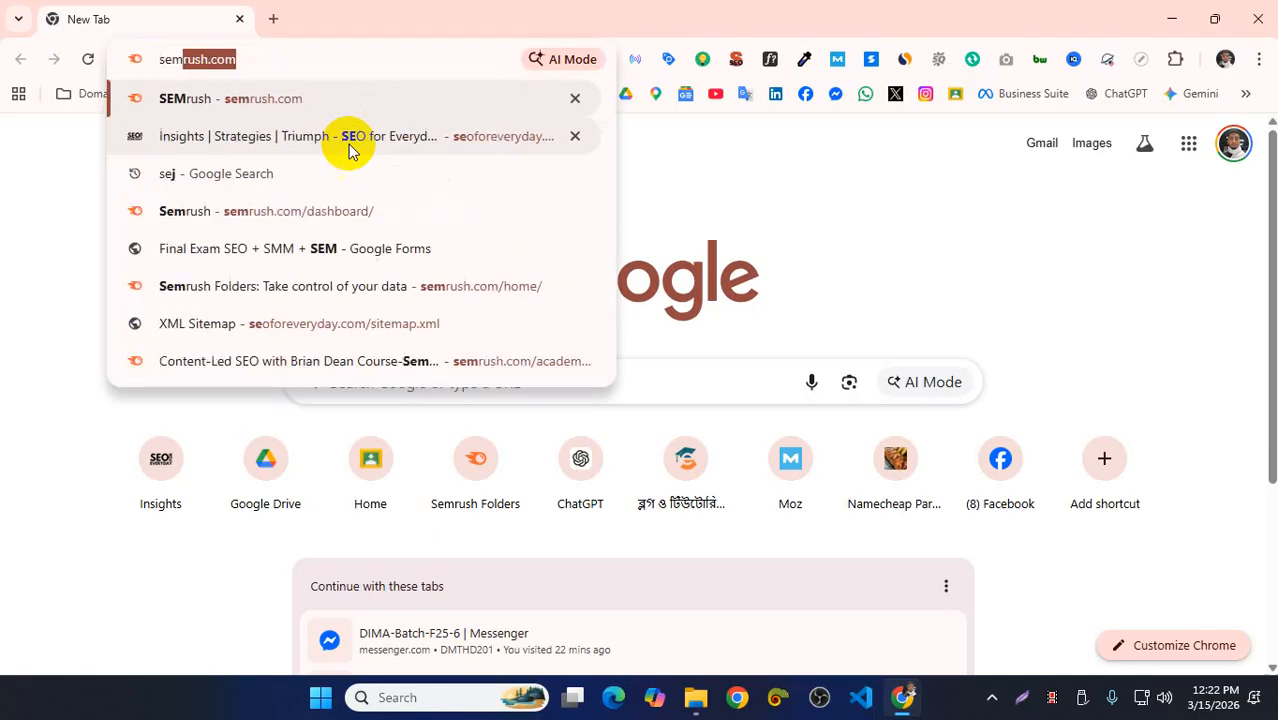
{"action": "key", "text": "Return"}
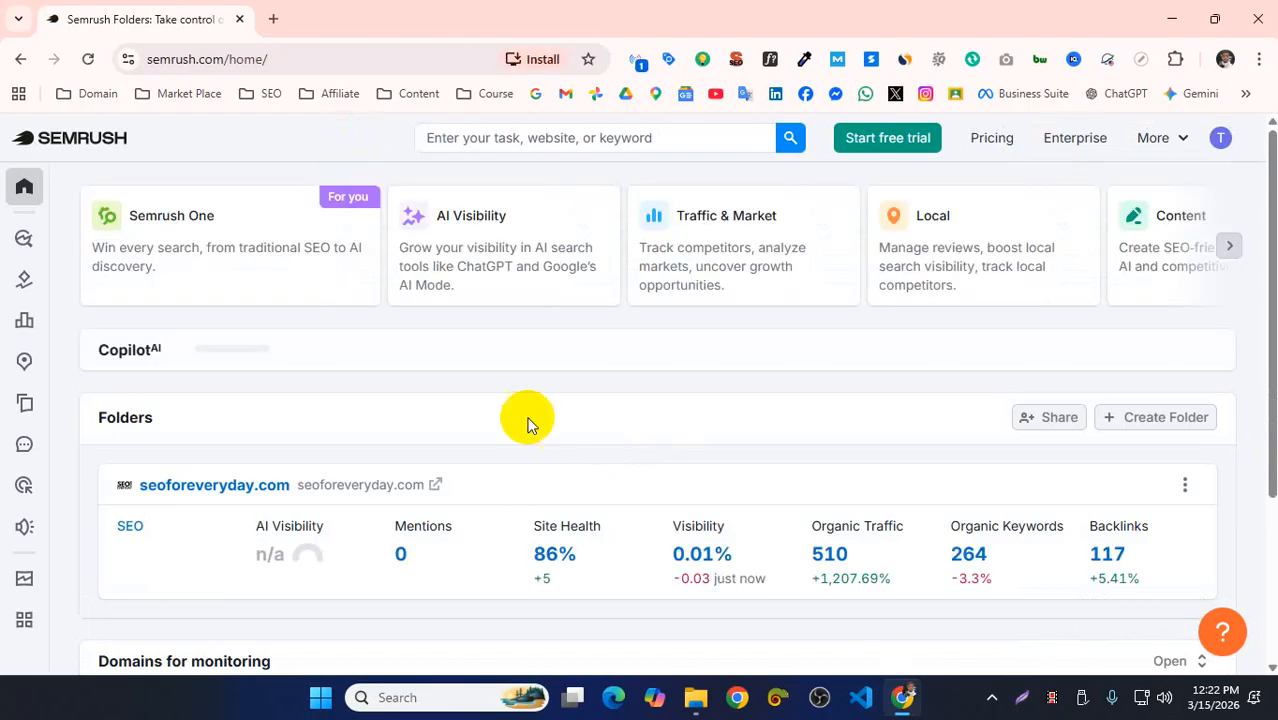
- Examine the site health, organic traffic, organic keywords and backlinks metrics in the seoforeveryday.com folder
{"action": "key", "text": "ctrl+minus"}
{"action": "key", "text": "ctrl+minus"}
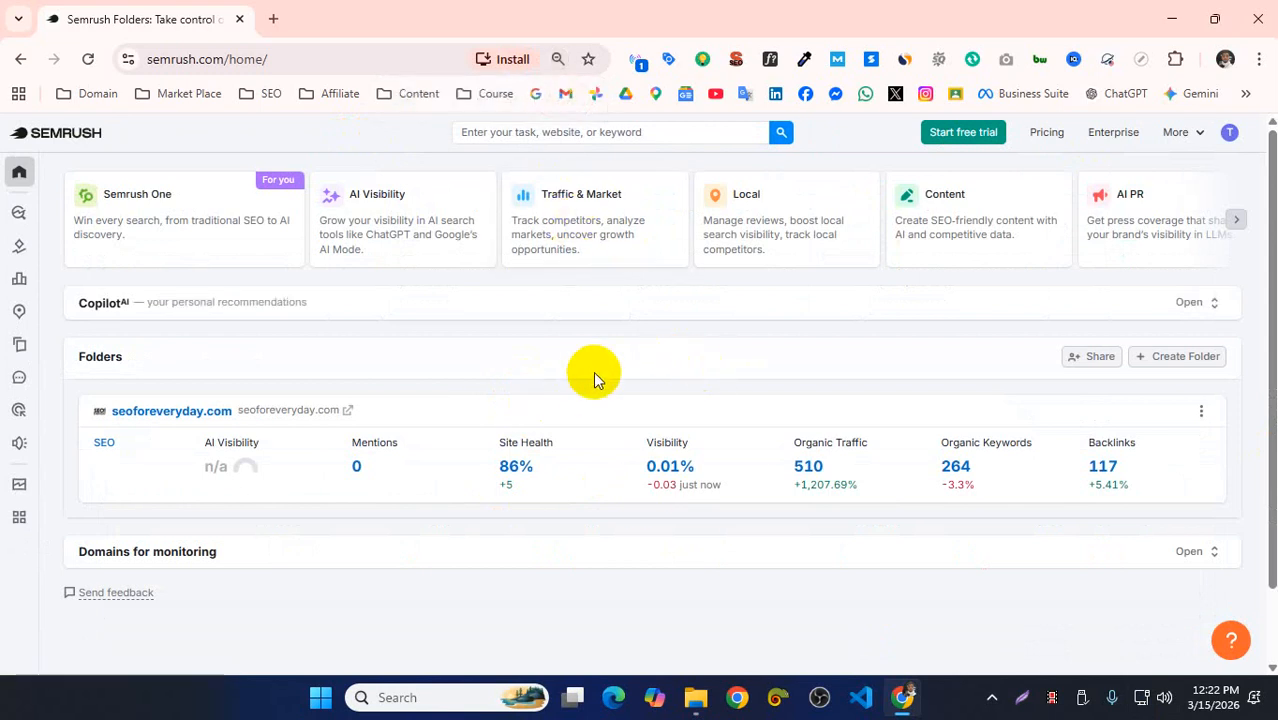
{"action": "key", "text": "ctrl+plus"}
{"action": "scroll", "coordinate": [1008, 344], "scroll_direction": "down", "scroll_amount": 3}
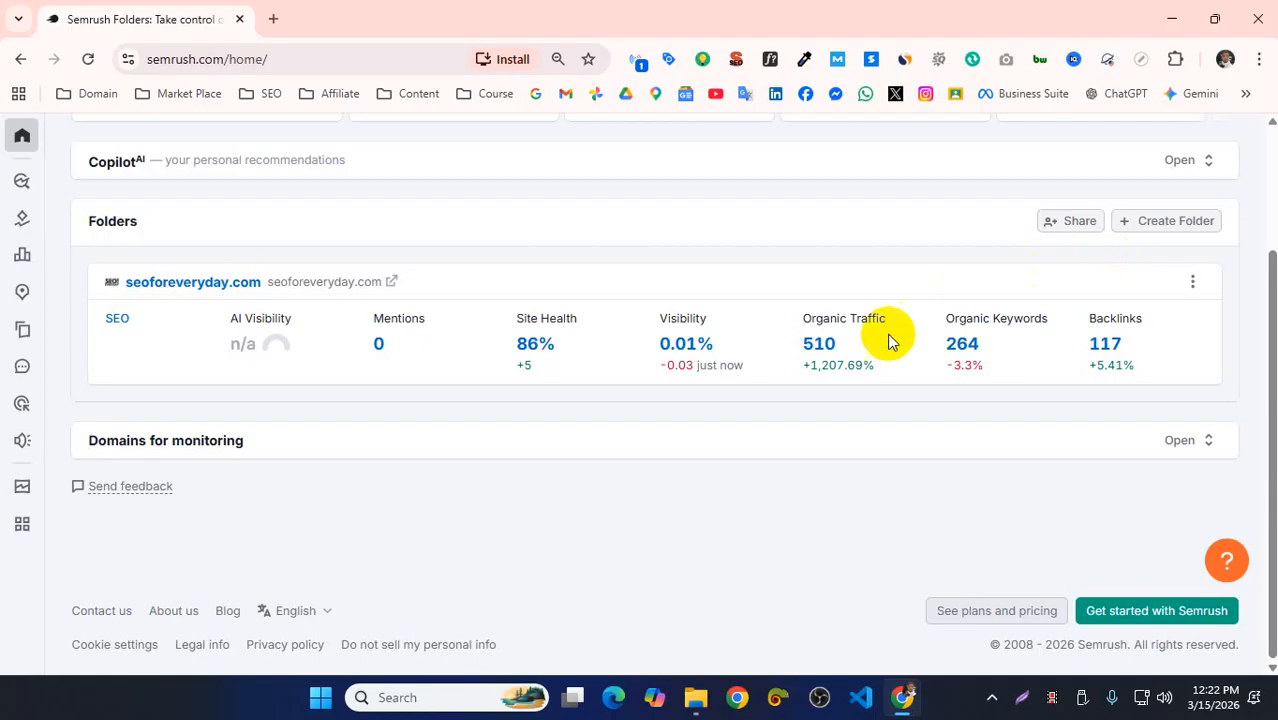
{"action": "mouse_move", "coordinate": [887, 343]}
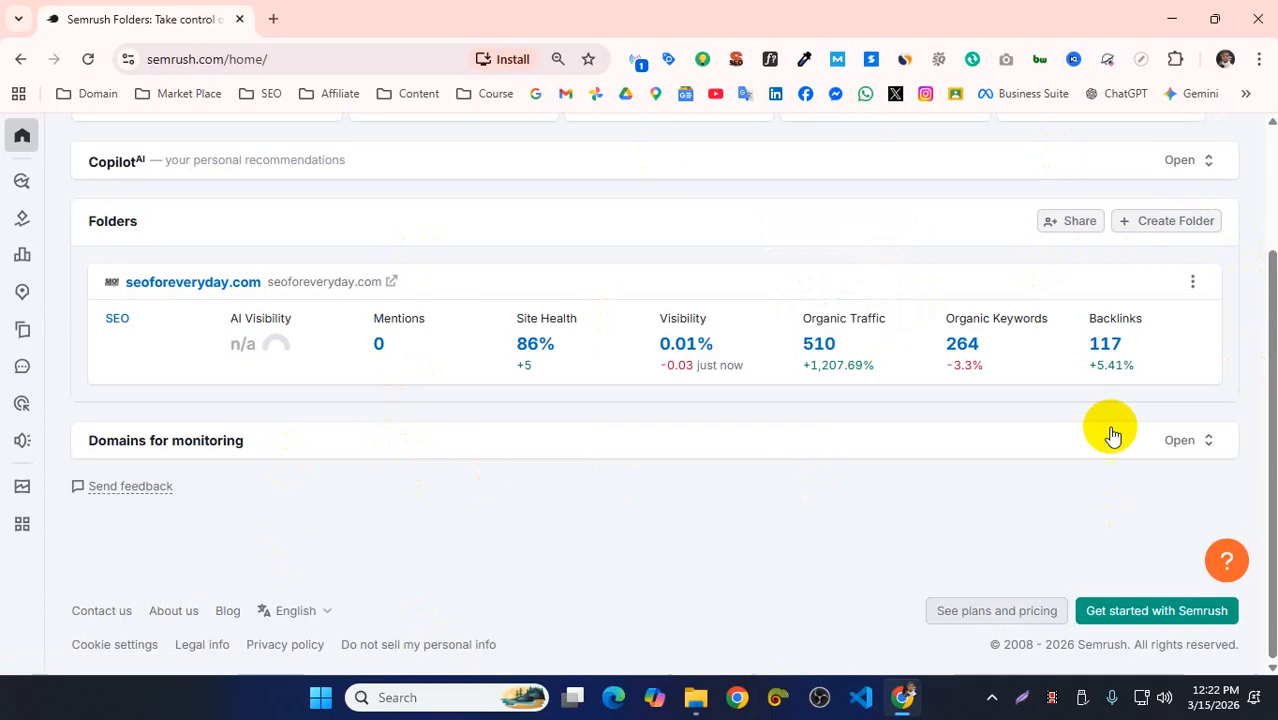
{"action": "mouse_move", "coordinate": [1104, 358]}
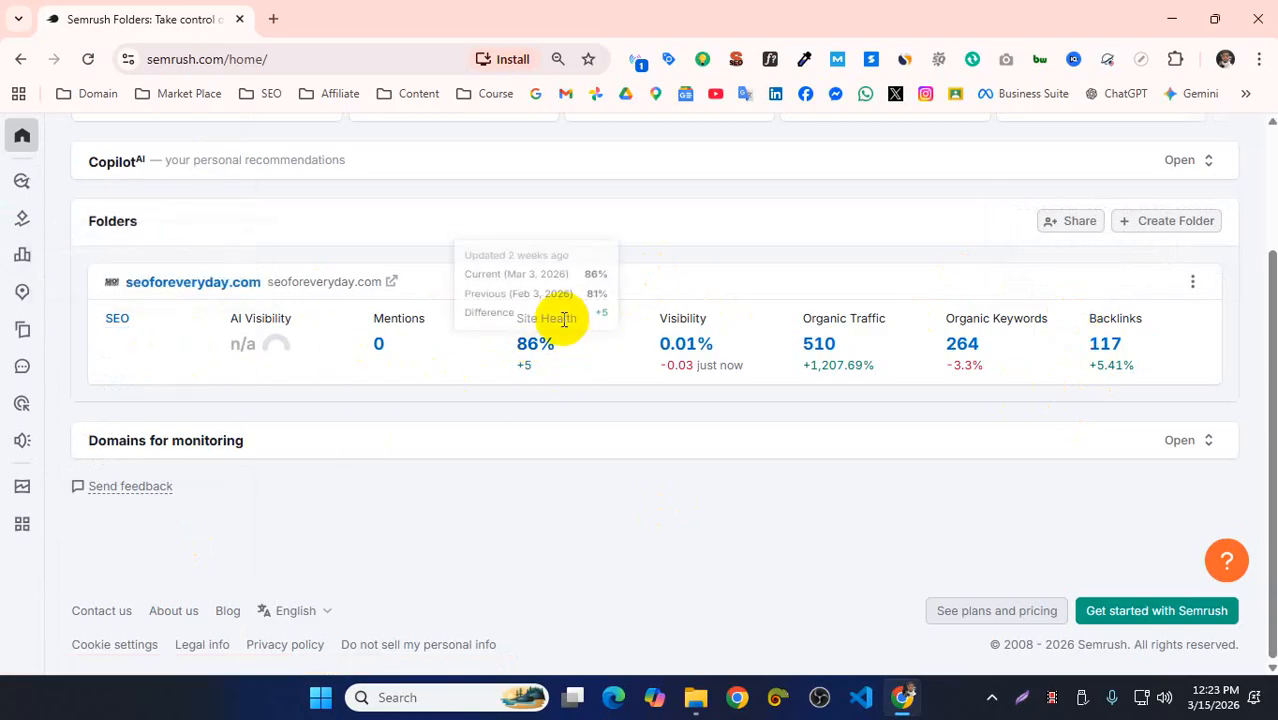
{"action": "mouse_move", "coordinate": [535, 355]}
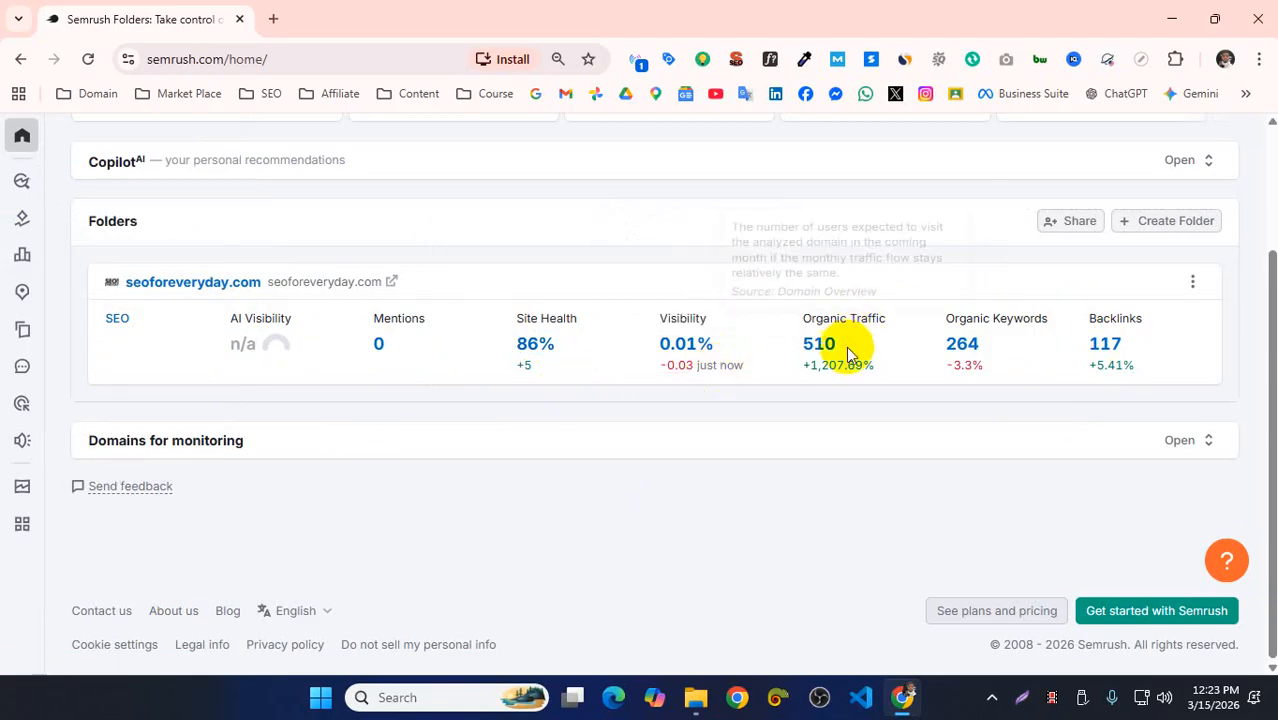
{"action": "mouse_move", "coordinate": [848, 345]}
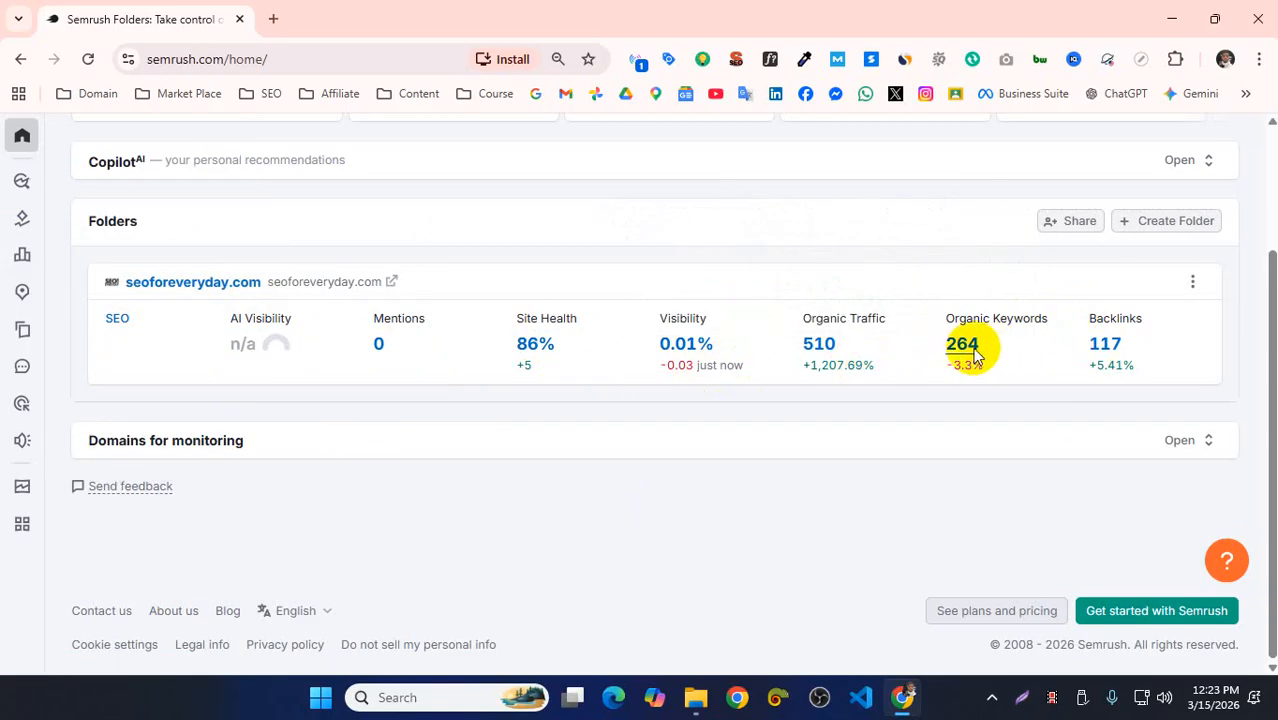
{"action": "mouse_move", "coordinate": [978, 345]}
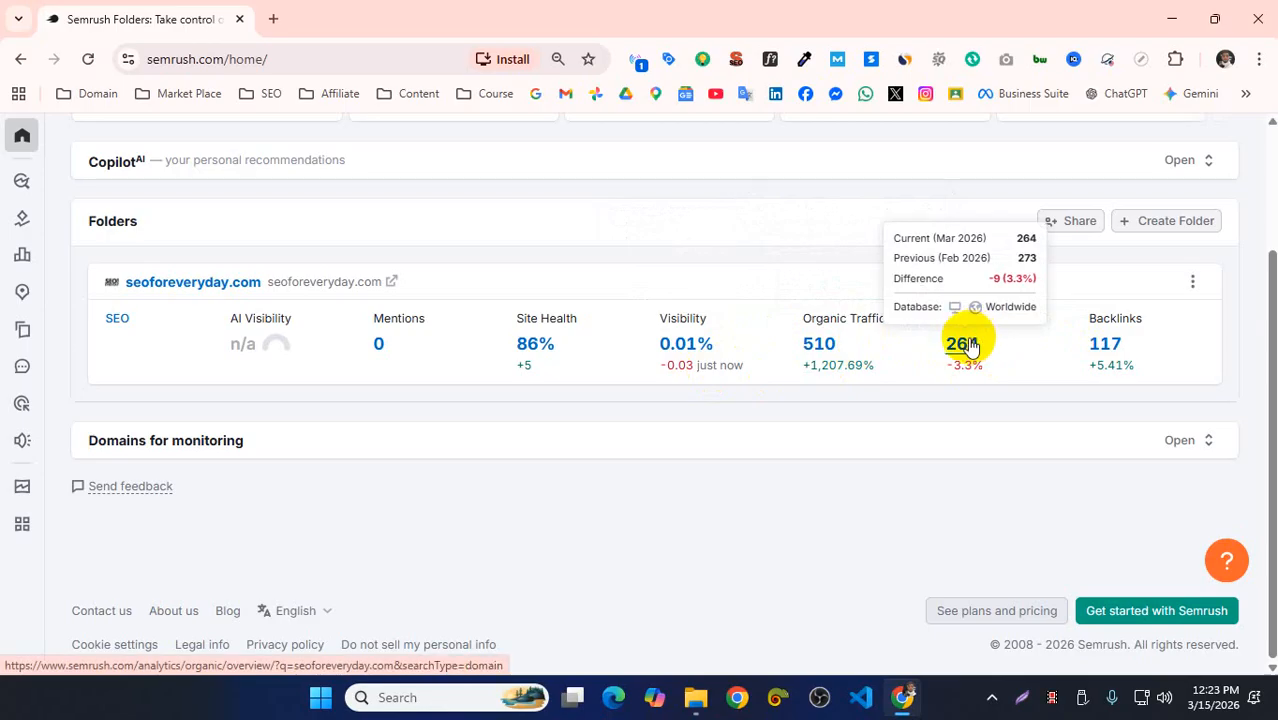
{"action": "mouse_move", "coordinate": [855, 368]}
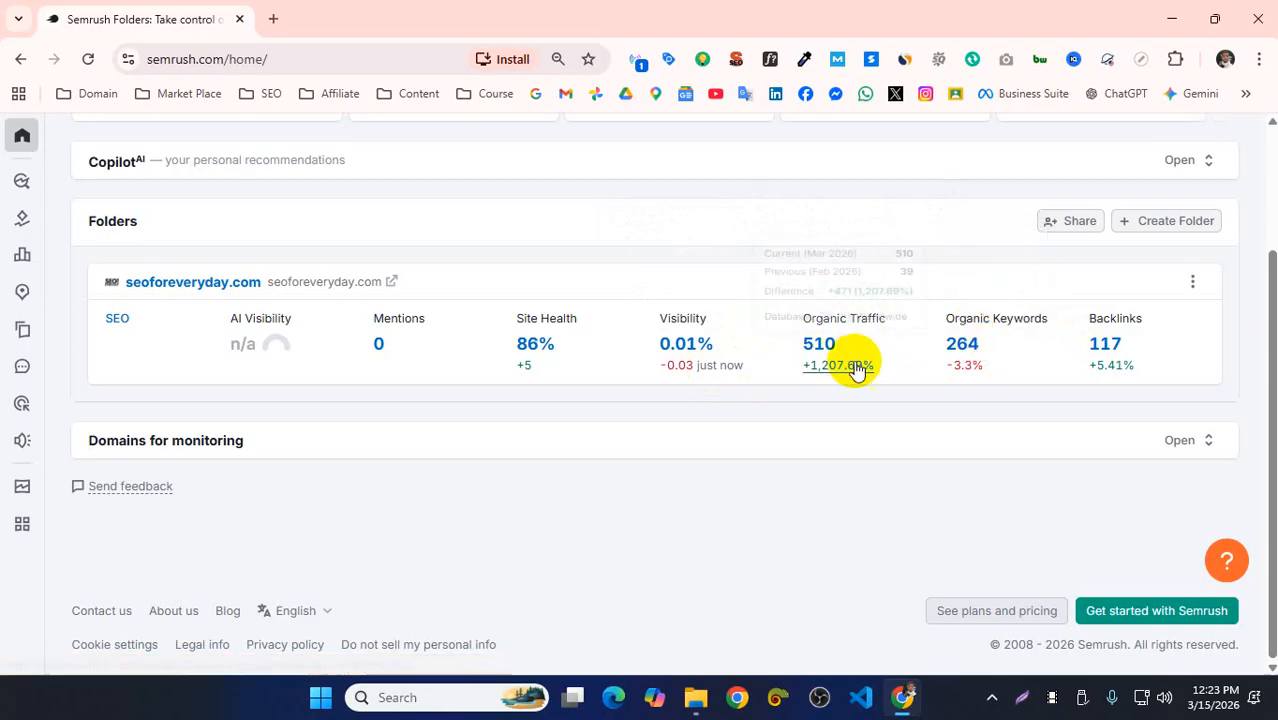
- Open the backlink analytics for seoforeveryday.com from its folder and review the referring domains and authority score
{"action": "left_click", "coordinate": [1104, 352]}
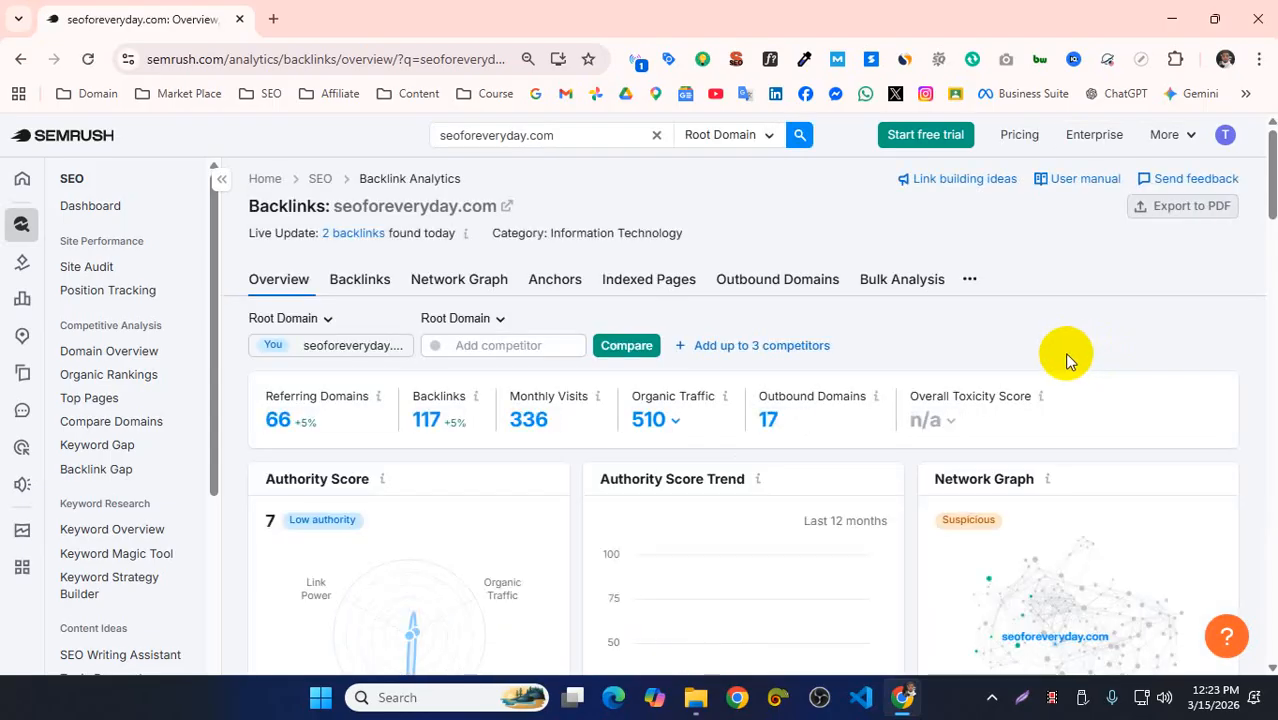
{"action": "left_click", "coordinate": [343, 401]}
{"action": "triple_click", "coordinate": [343, 401]}
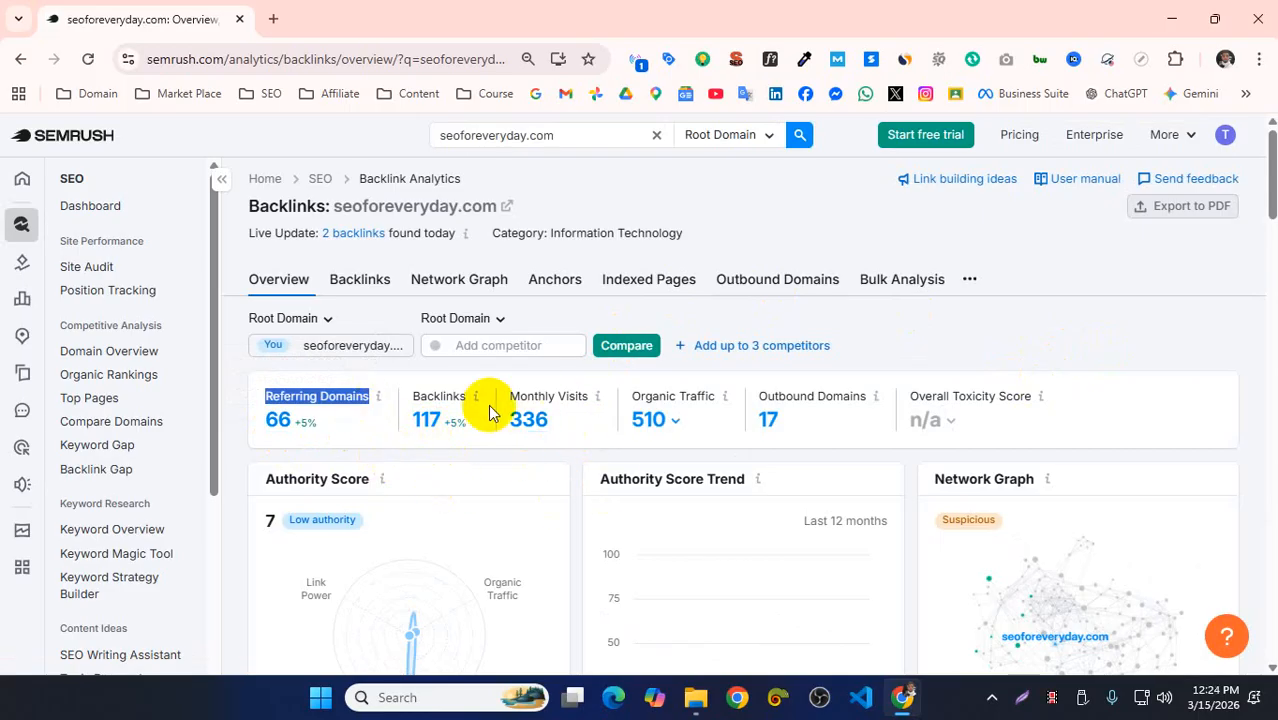
{"action": "scroll", "coordinate": [836, 396], "scroll_direction": "down", "scroll_amount": 5}
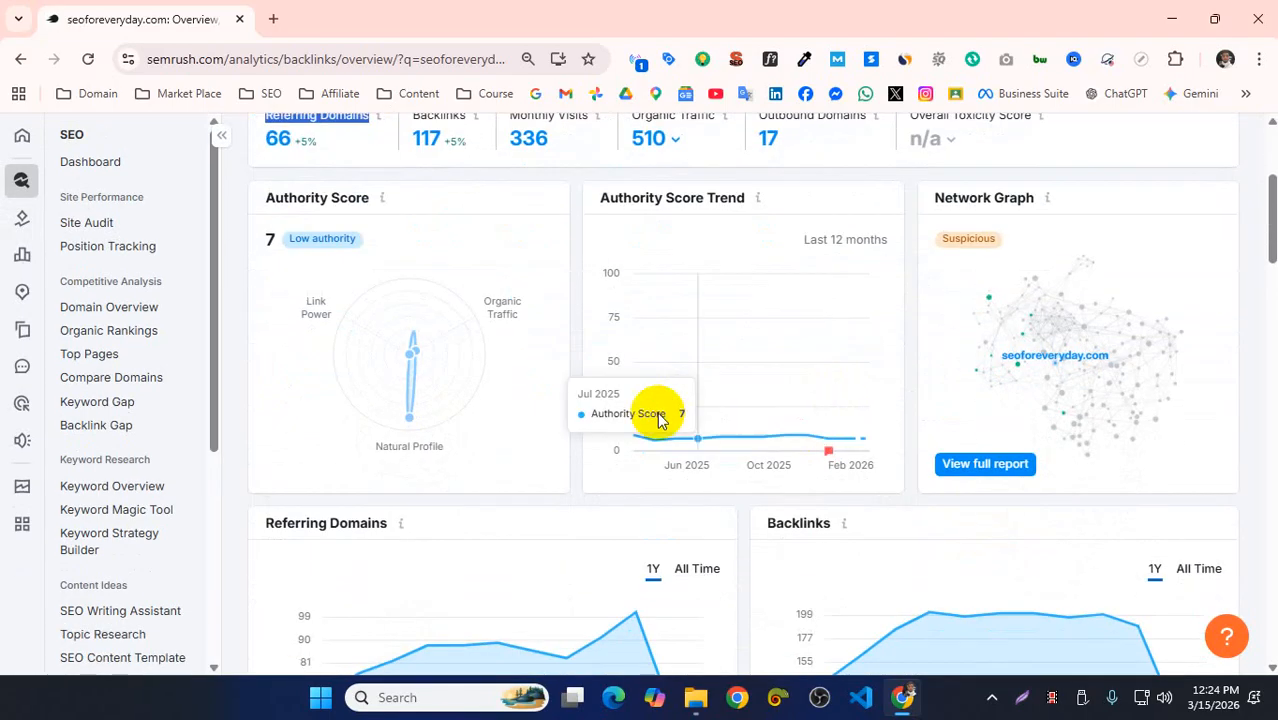
{"action": "scroll", "coordinate": [533, 394], "scroll_direction": "up", "scroll_amount": 5}
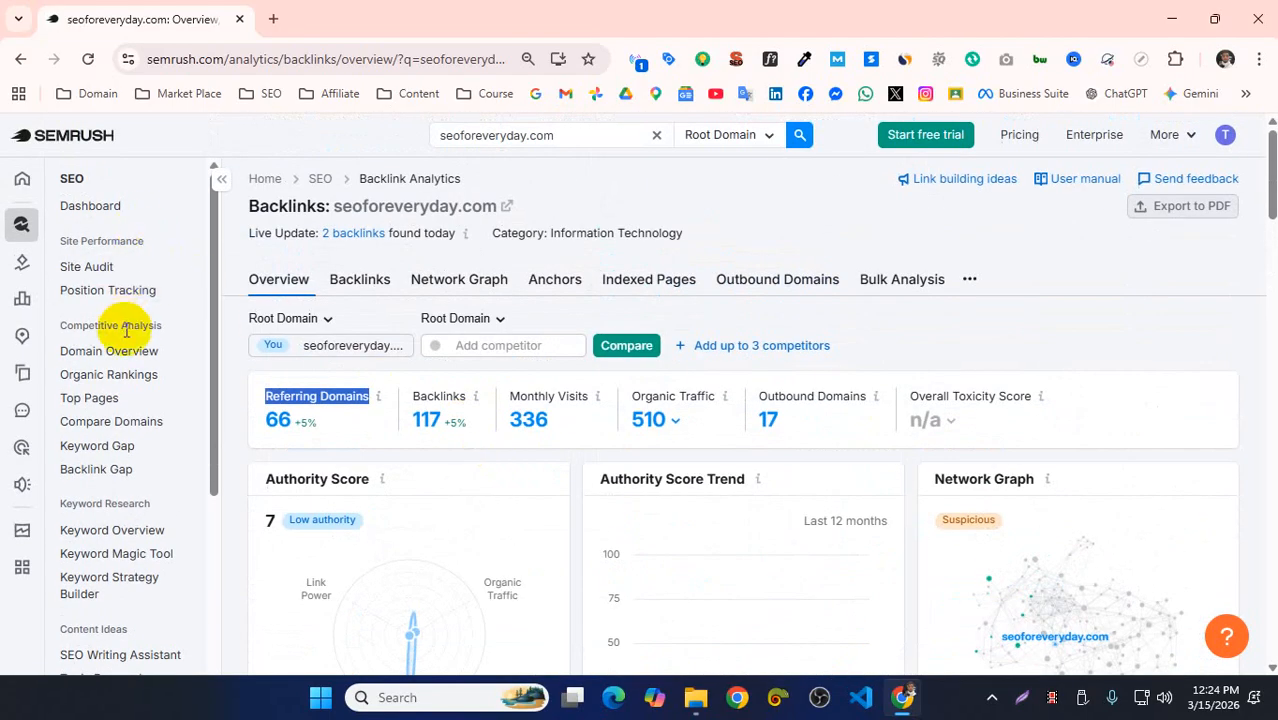
- Open the Backlink Audit tool and its existing project for seoforeveryday.com
{"action": "scroll", "coordinate": [125, 437], "scroll_direction": "down", "scroll_amount": 3}
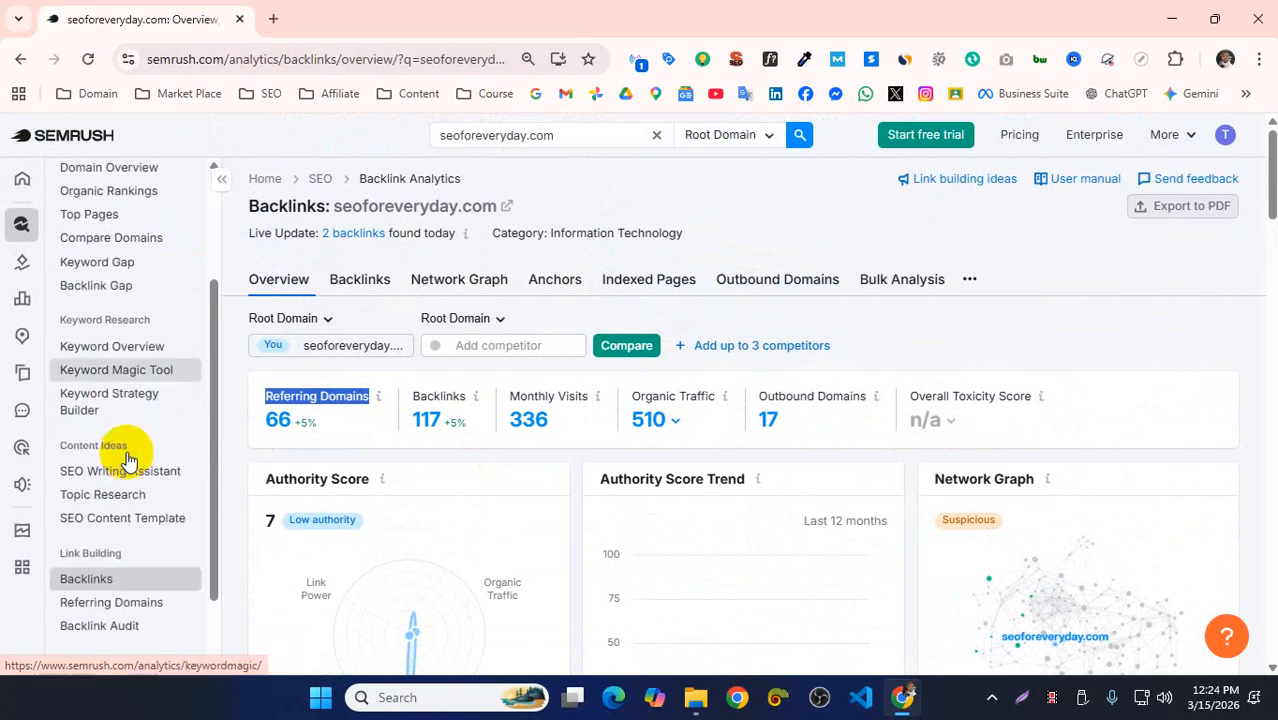
{"action": "scroll", "coordinate": [125, 483], "scroll_direction": "down", "scroll_amount": 1}
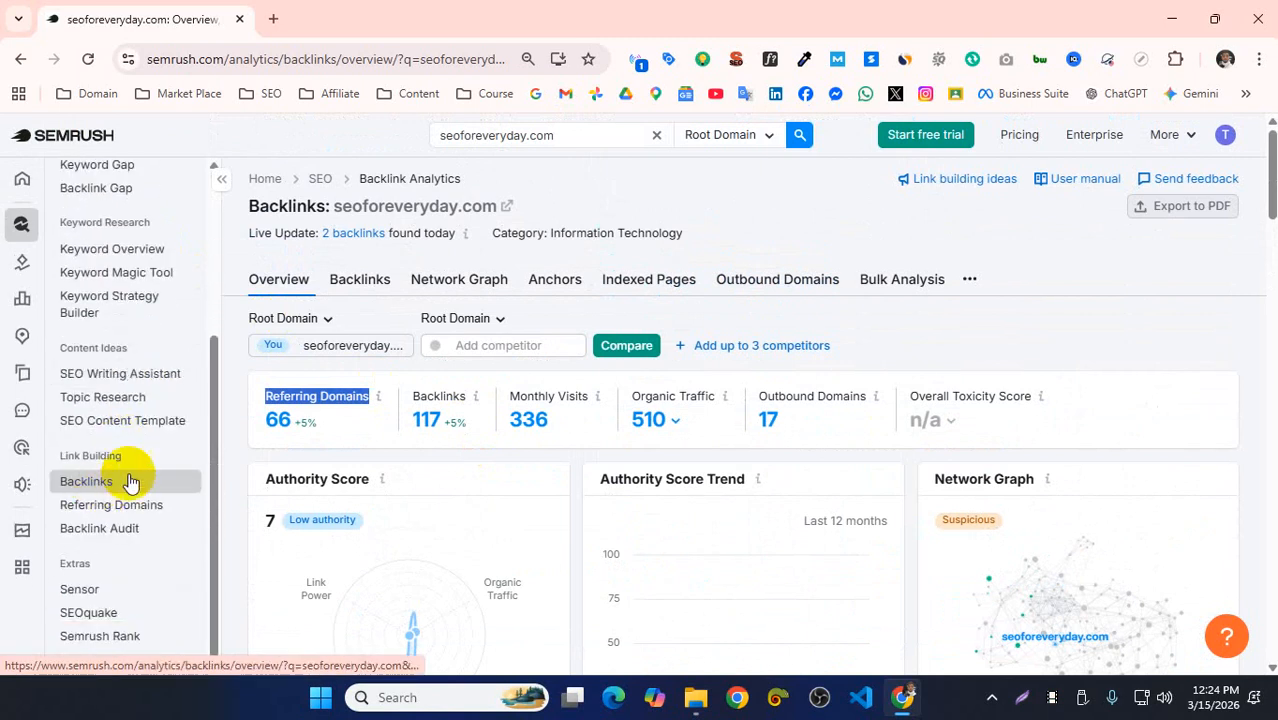
{"action": "left_click", "coordinate": [128, 540]}
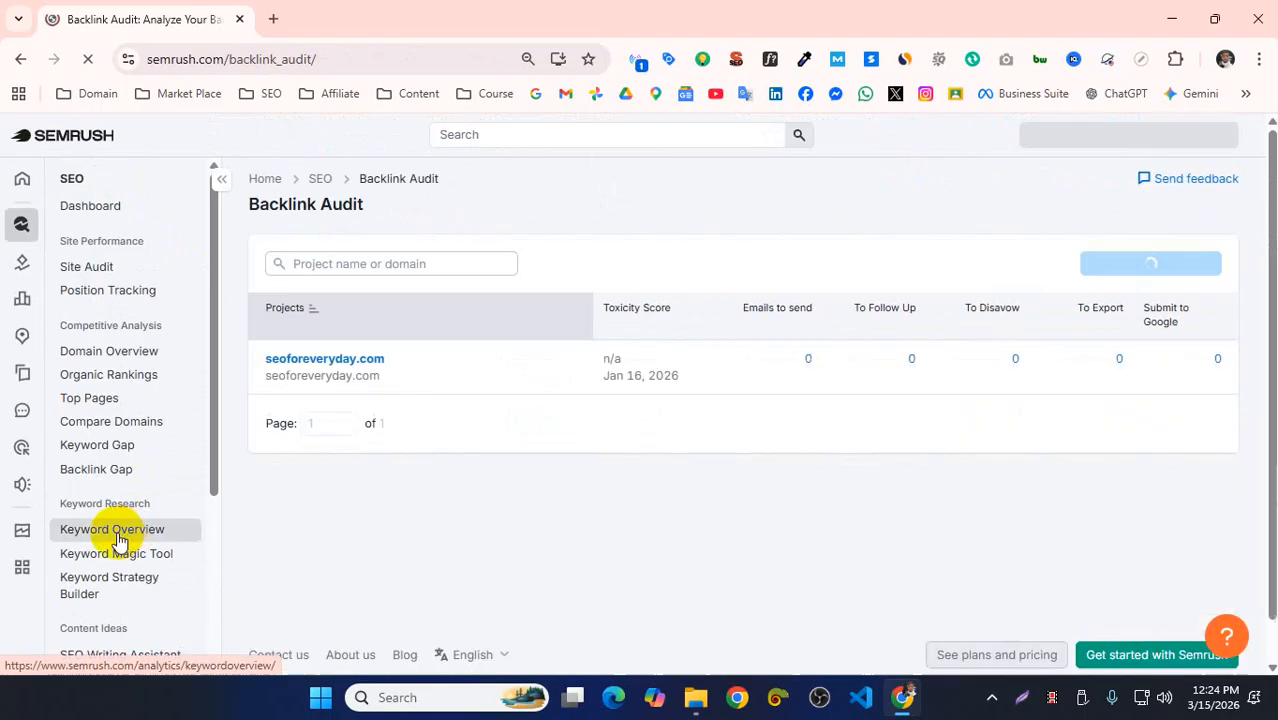
{"action": "left_click", "coordinate": [363, 362]}
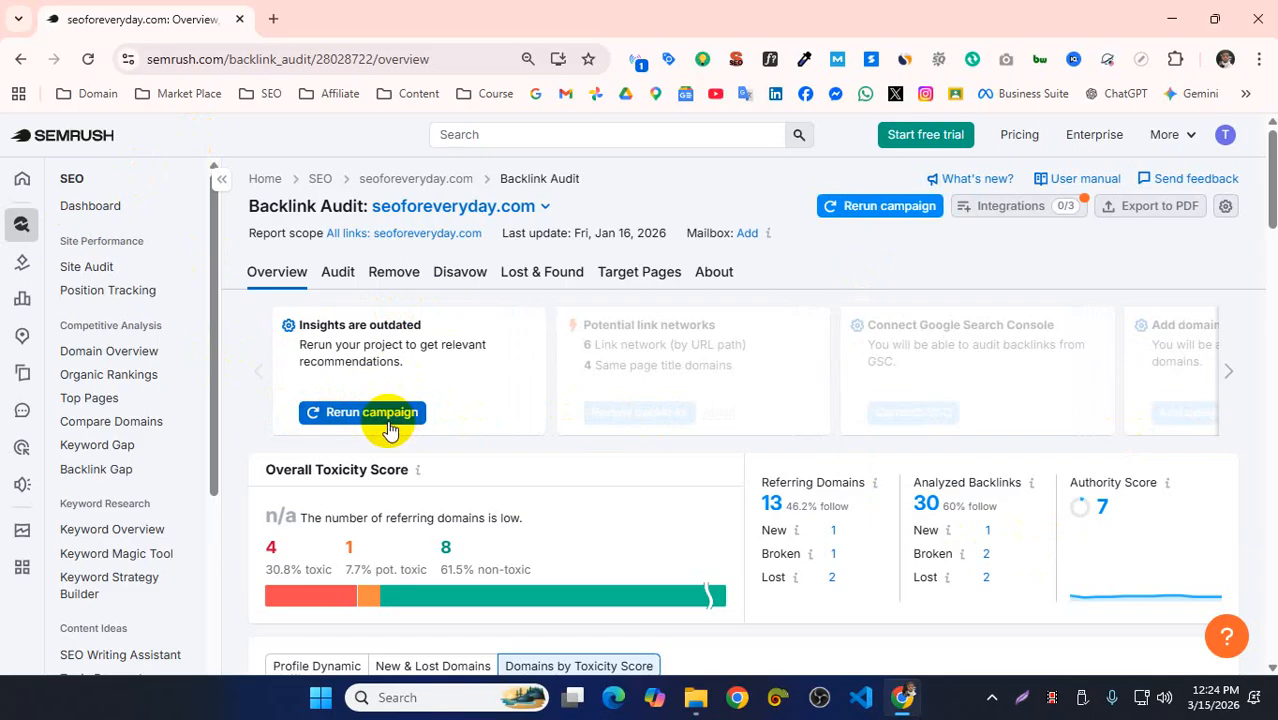
- Review the audit overview and open the list of toxic domains from the Overall Toxicity Score section
{"action": "scroll", "coordinate": [508, 380], "scroll_direction": "down", "scroll_amount": 2}
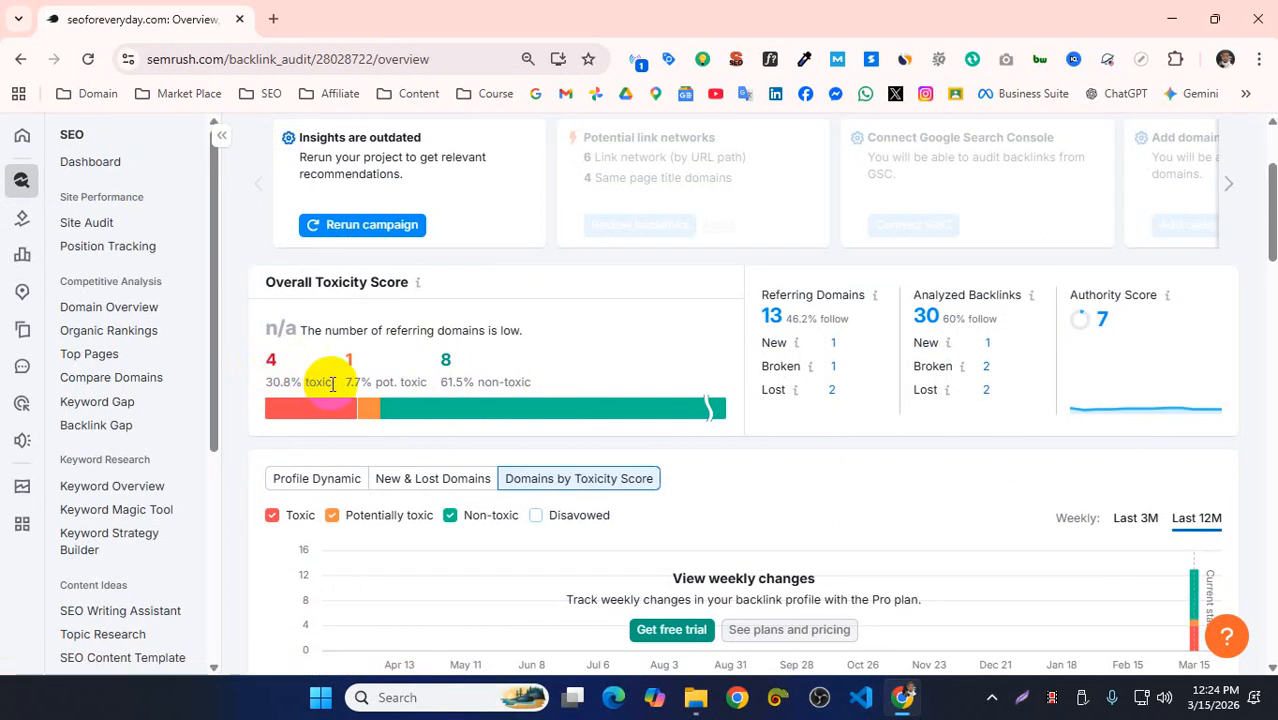
{"action": "scroll", "coordinate": [368, 387], "scroll_direction": "up", "scroll_amount": 2}
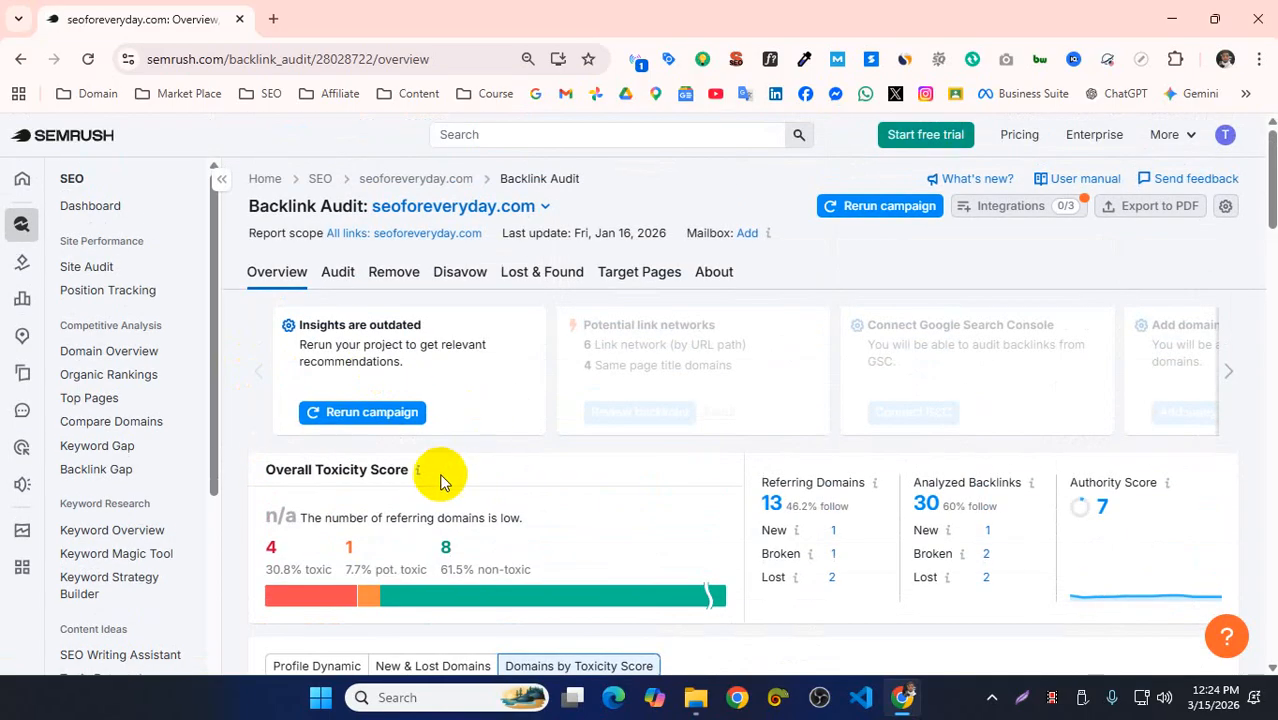
{"action": "scroll", "coordinate": [442, 473], "scroll_direction": "down", "scroll_amount": 1}
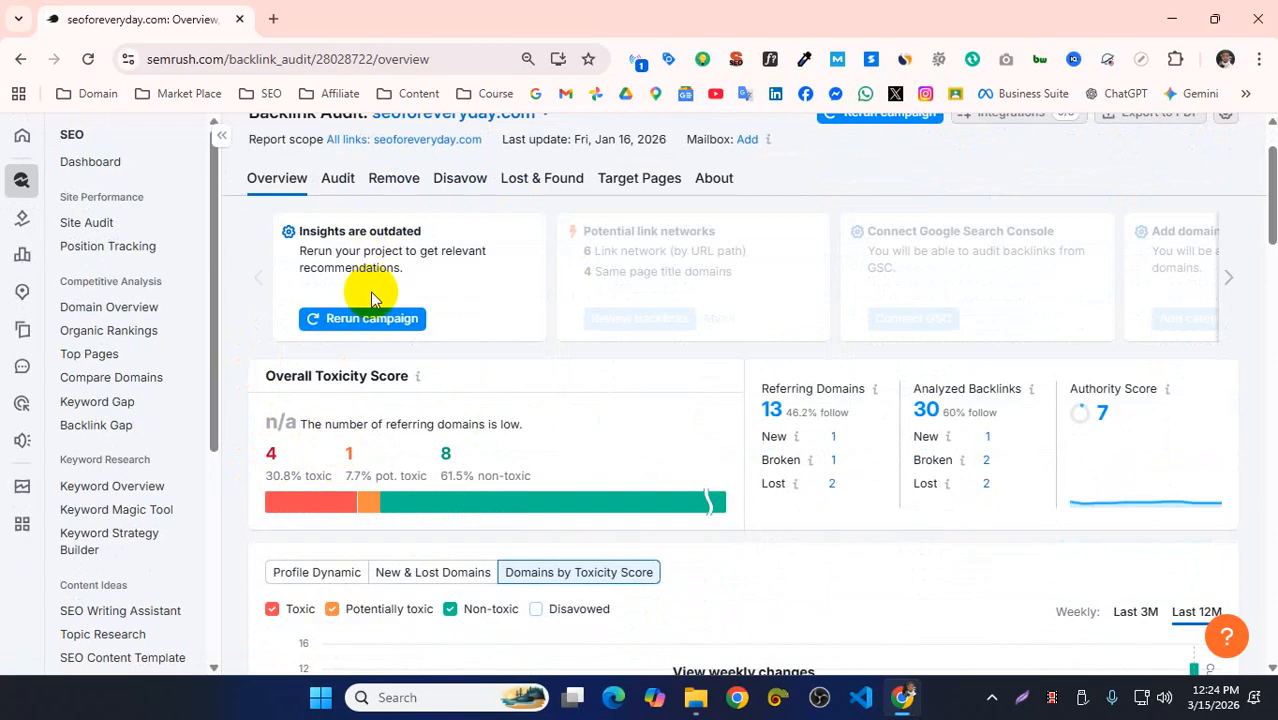
{"action": "scroll", "coordinate": [309, 457], "scroll_direction": "down", "scroll_amount": 2}
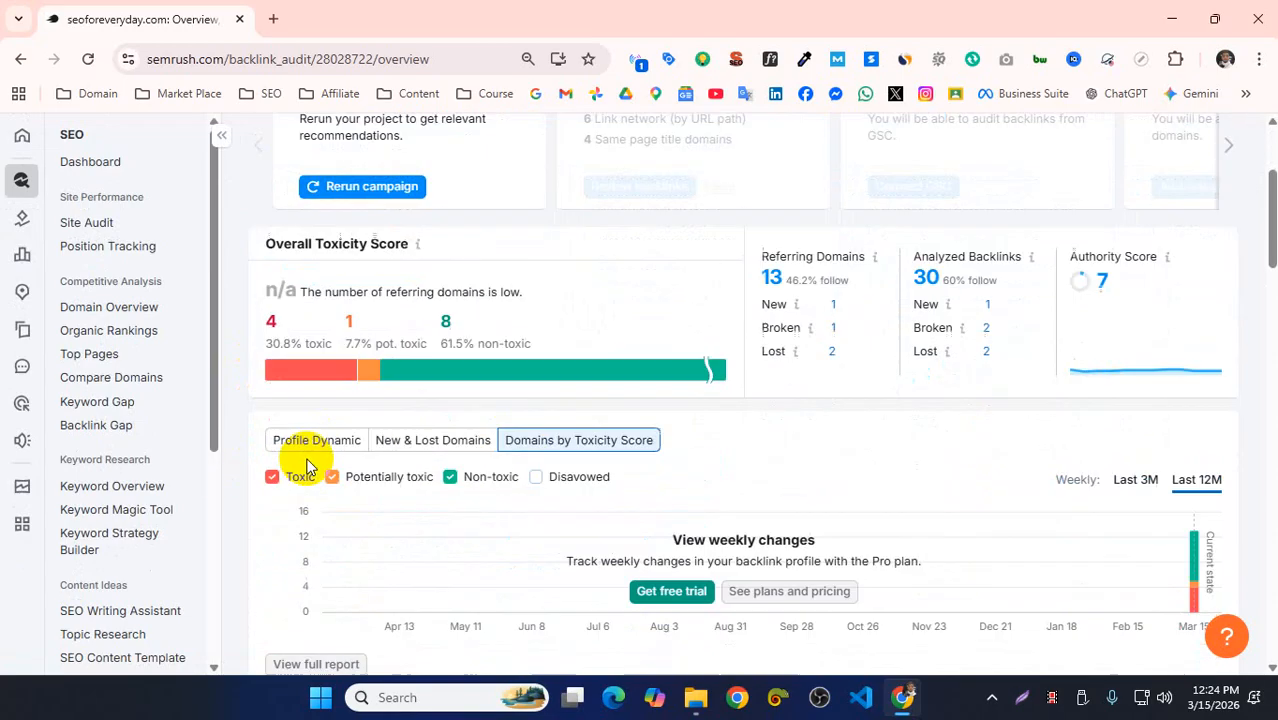
{"action": "scroll", "coordinate": [310, 463], "scroll_direction": "down", "scroll_amount": 2}
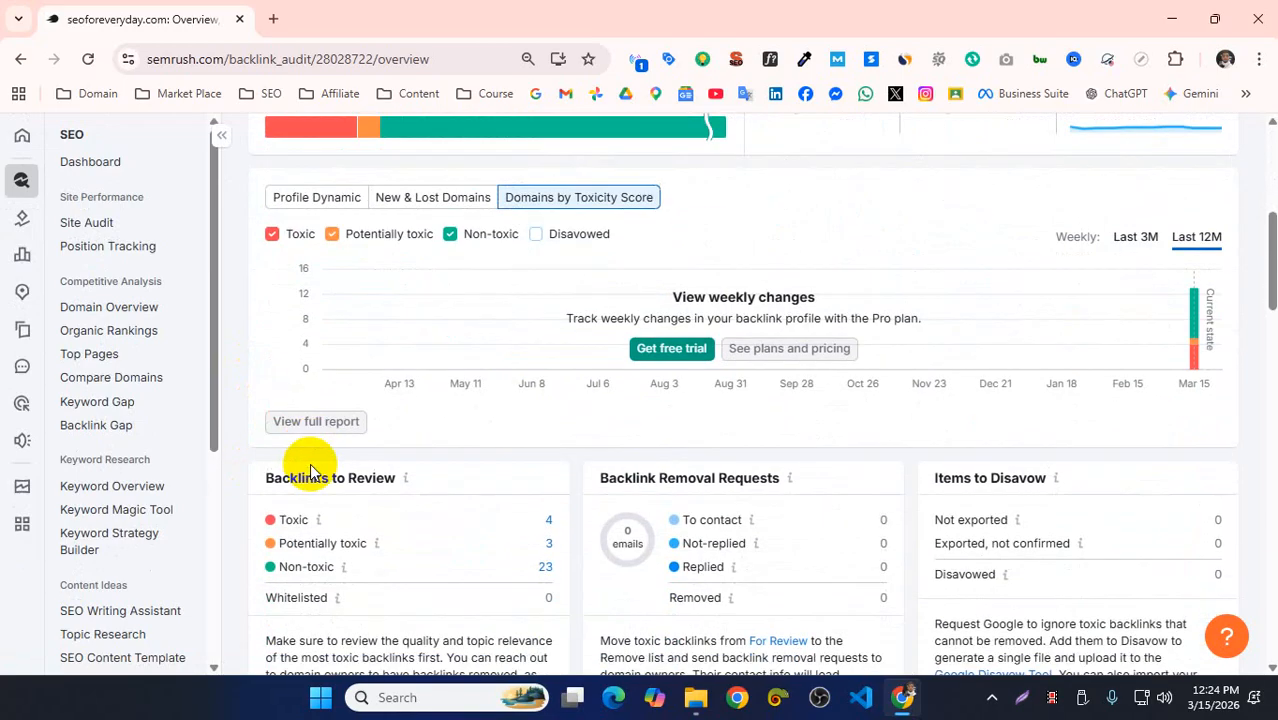
{"action": "scroll", "coordinate": [334, 508], "scroll_direction": "up", "scroll_amount": 2}
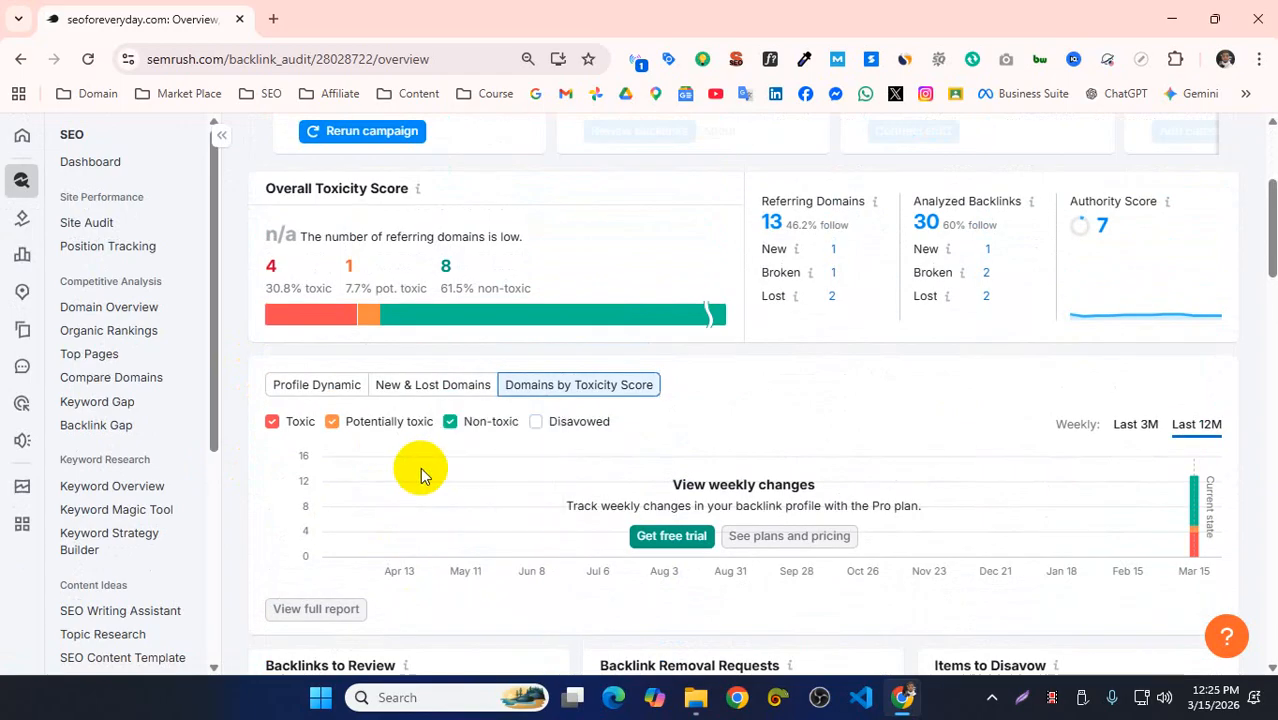
{"action": "scroll", "coordinate": [385, 470], "scroll_direction": "up", "scroll_amount": 2}
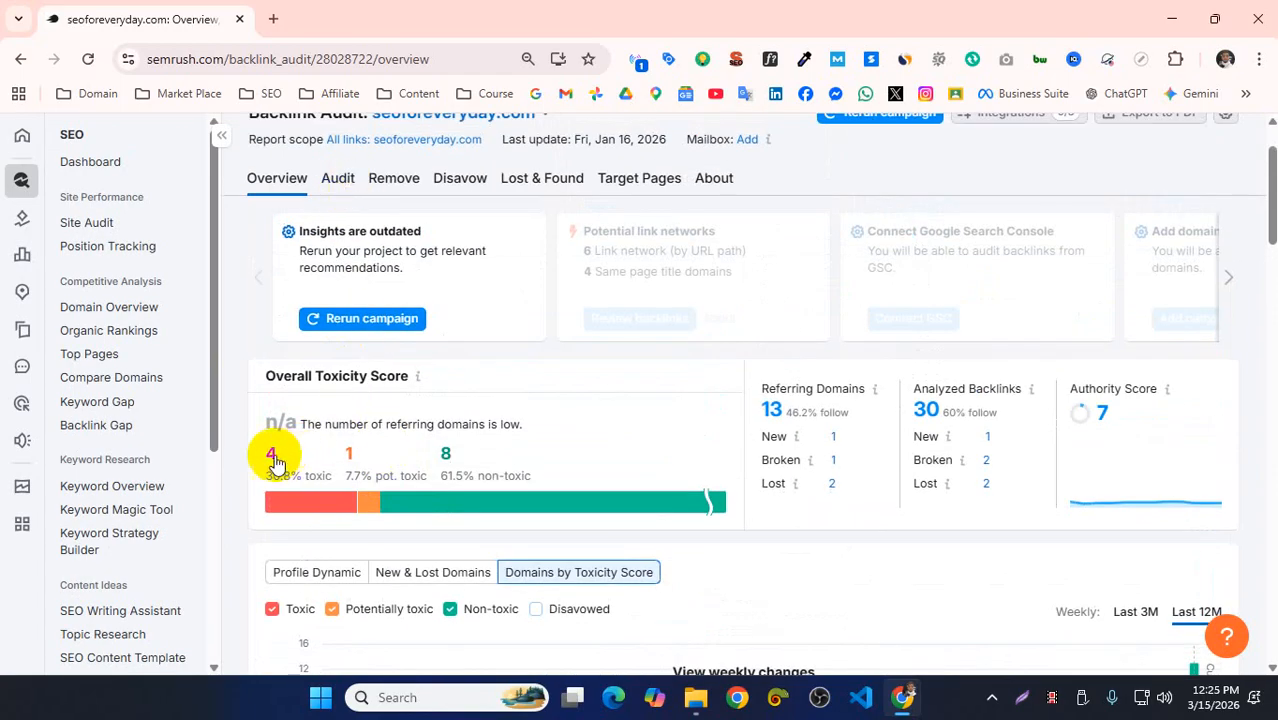
{"action": "left_click", "coordinate": [273, 458]}
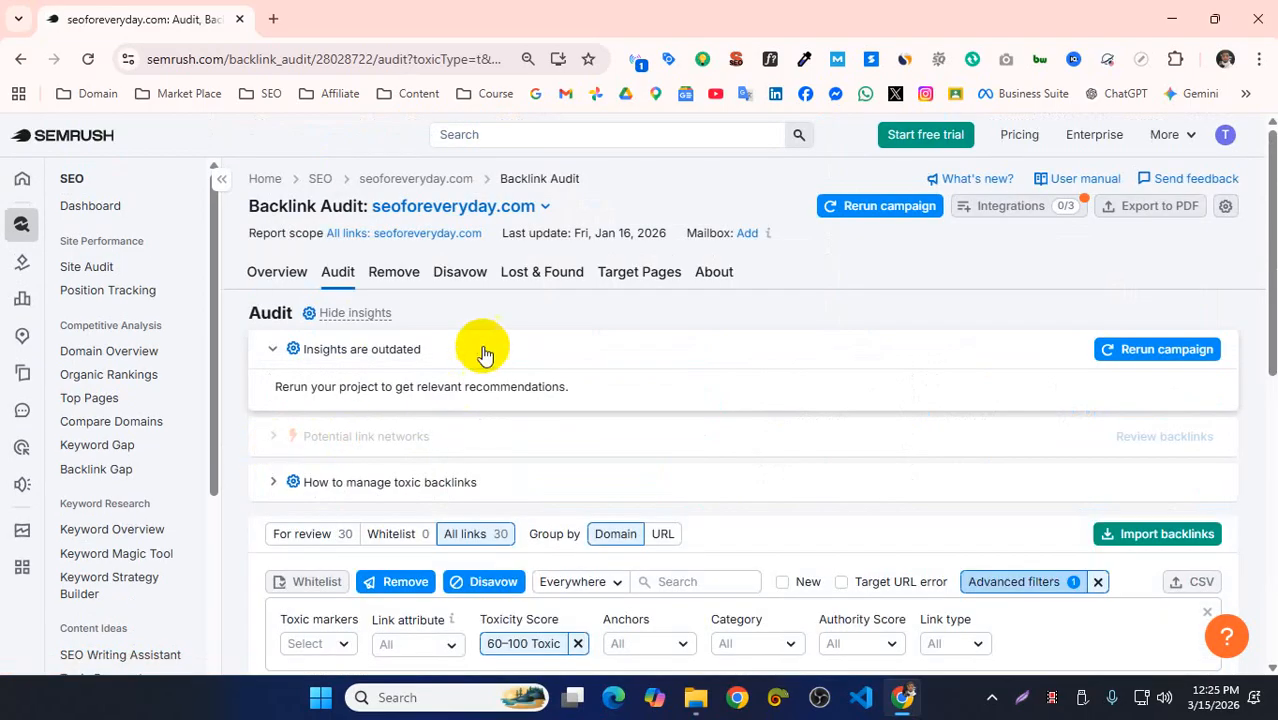
- Examine the source pages, anchors and toxicity scores of the listed toxic backlinks
{"action": "scroll", "coordinate": [505, 365], "scroll_direction": "down", "scroll_amount": 4}
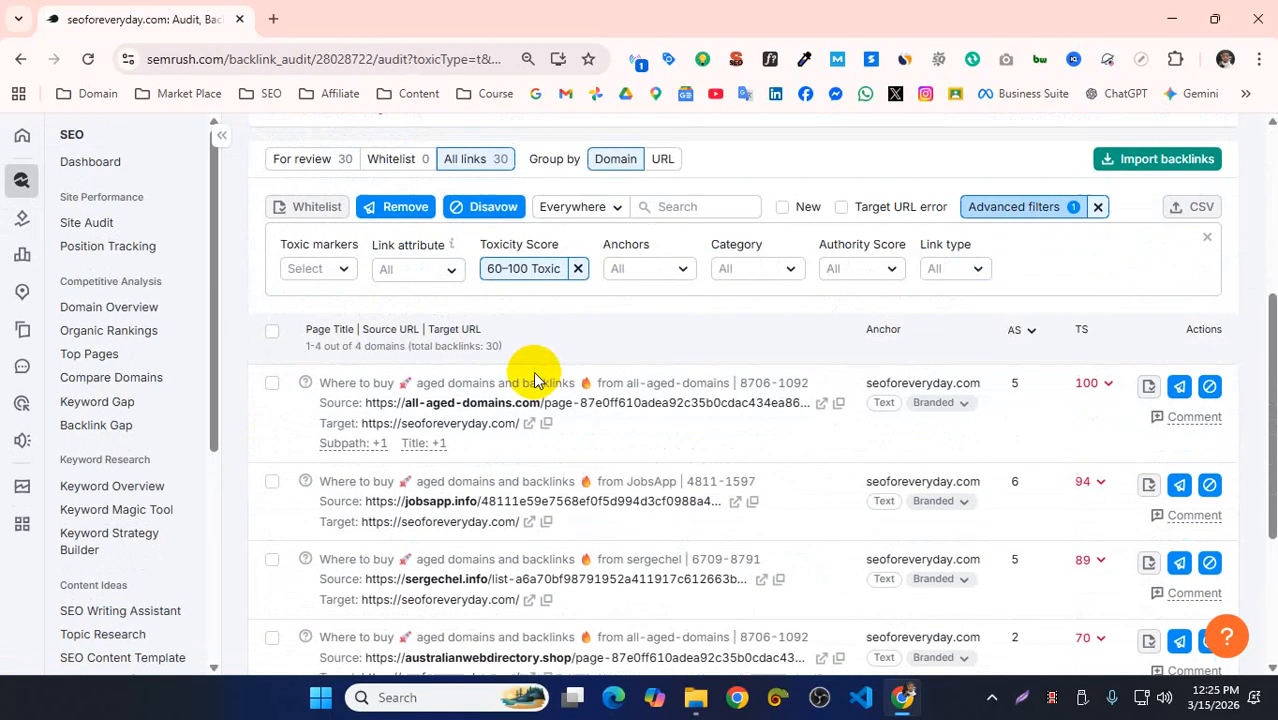
{"action": "scroll", "coordinate": [428, 442], "scroll_direction": "down", "scroll_amount": 3}
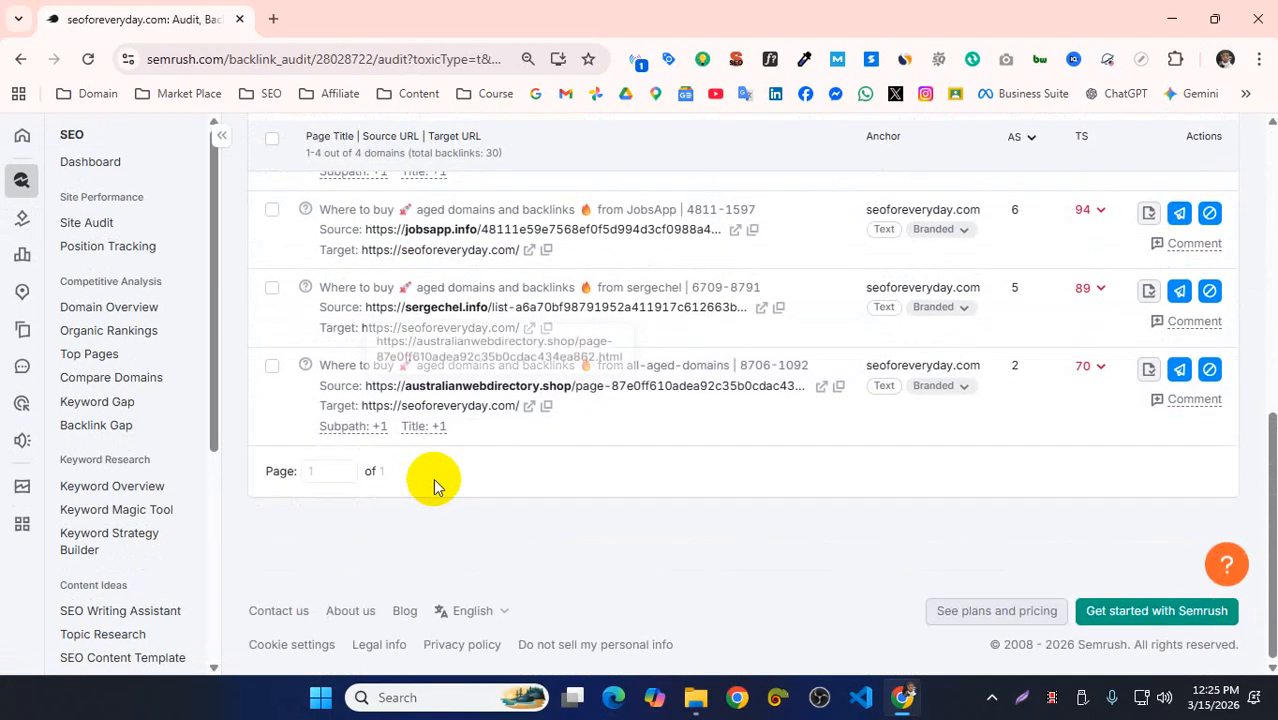
{"action": "scroll", "coordinate": [433, 478], "scroll_direction": "up", "scroll_amount": 3}
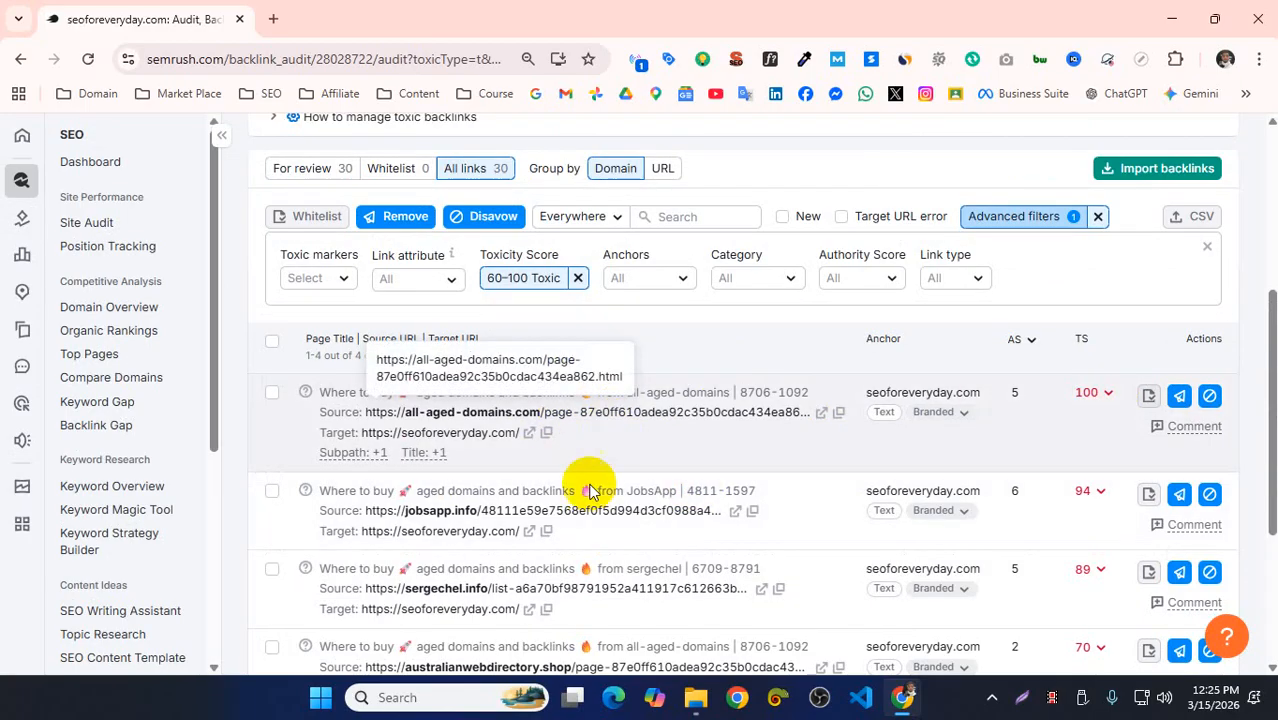
{"action": "scroll", "coordinate": [640, 570], "scroll_direction": "down", "scroll_amount": 1}
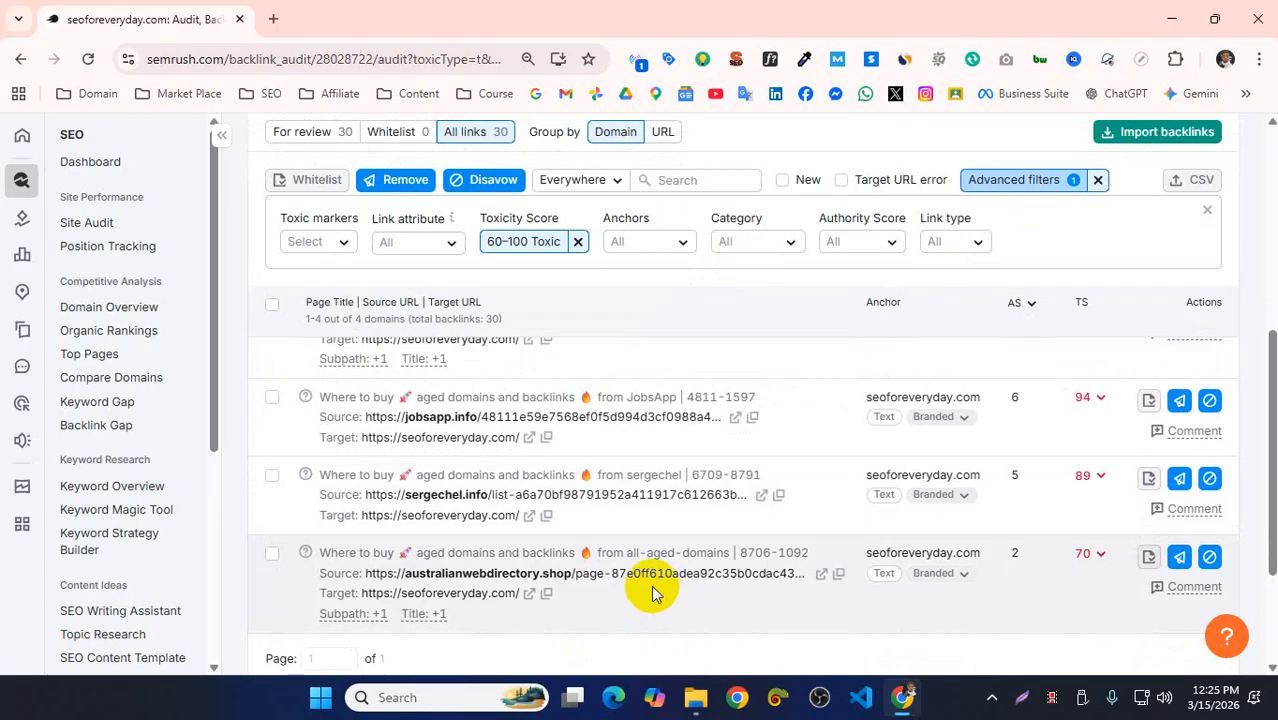
{"action": "scroll", "coordinate": [650, 590], "scroll_direction": "up", "scroll_amount": 2}
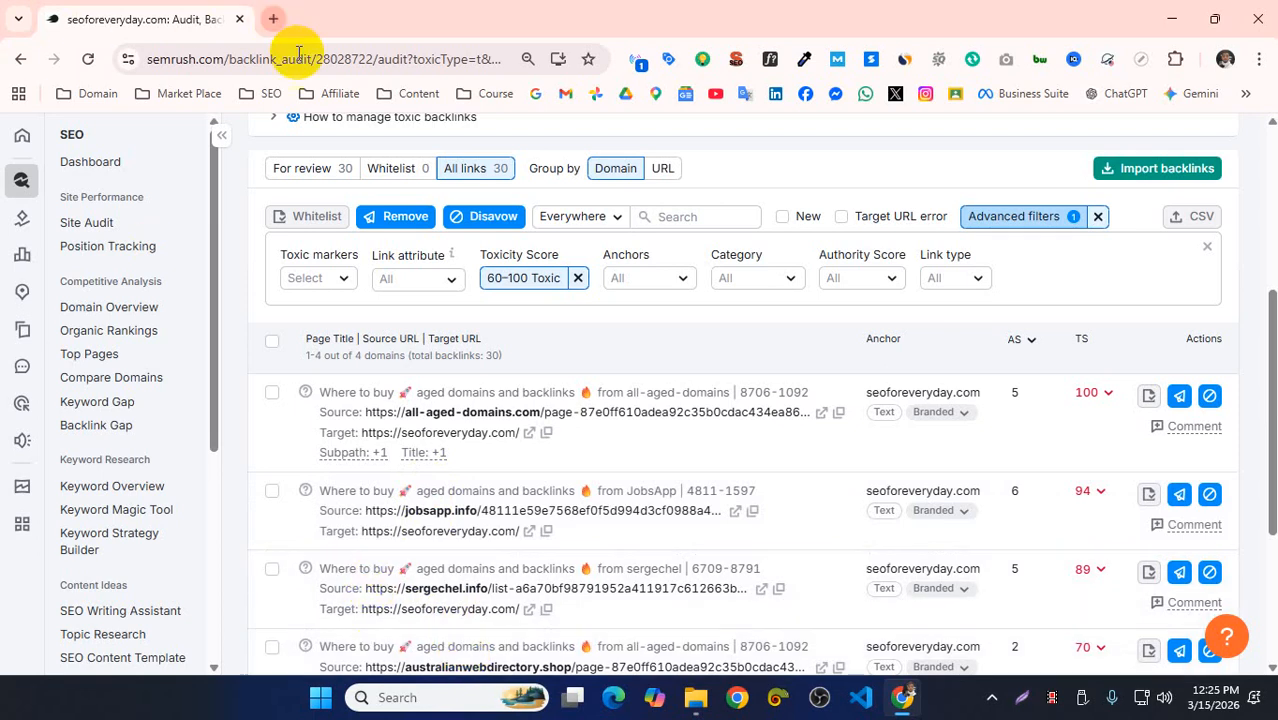
- Search Google for "disavow tool" in a new tab and open Search Console's Disavow Links page
{"action": "key", "text": "ctrl+t"}
{"action": "type", "text": "di"}
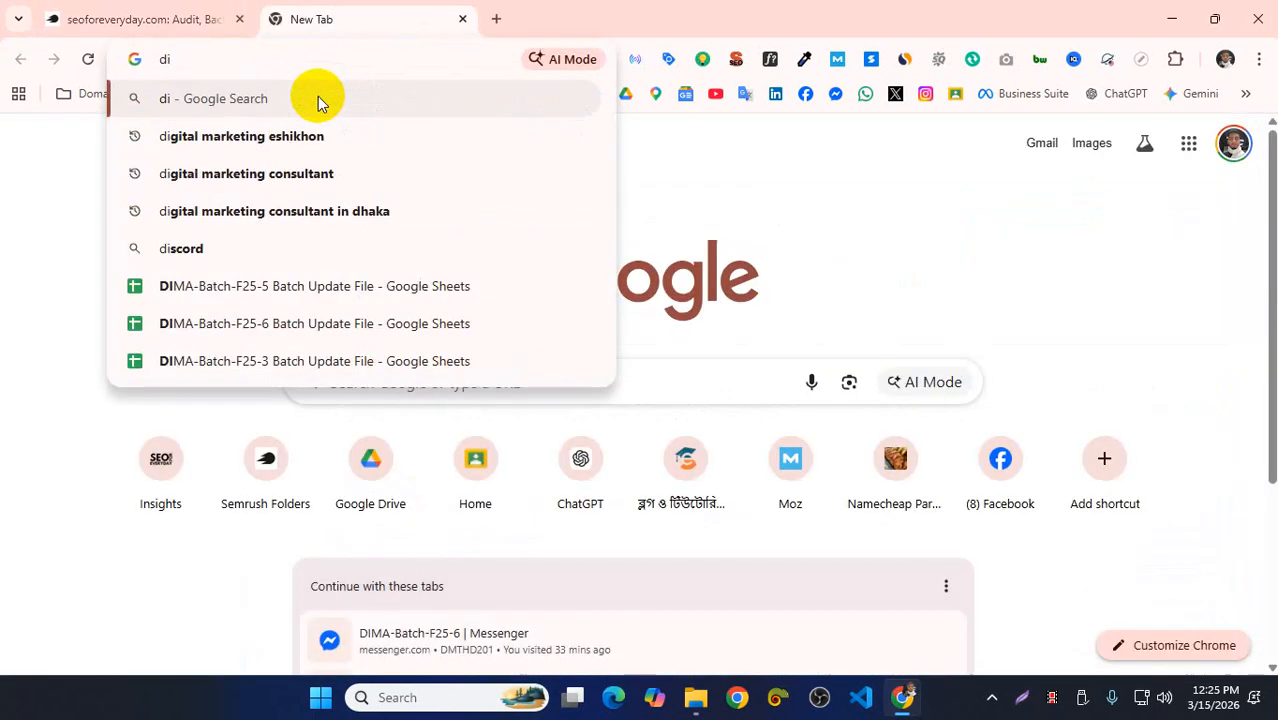
{"action": "type", "text": "s"}
{"action": "key", "text": "Down"}
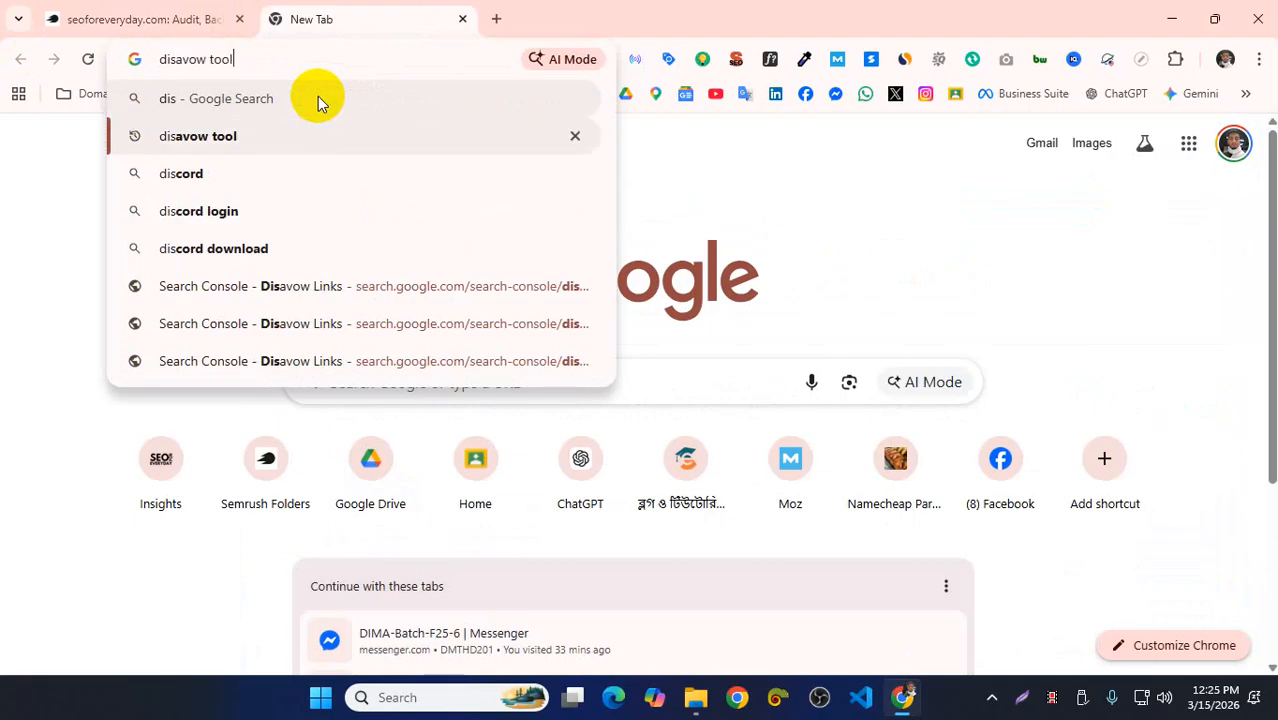
{"action": "key", "text": "Return"}
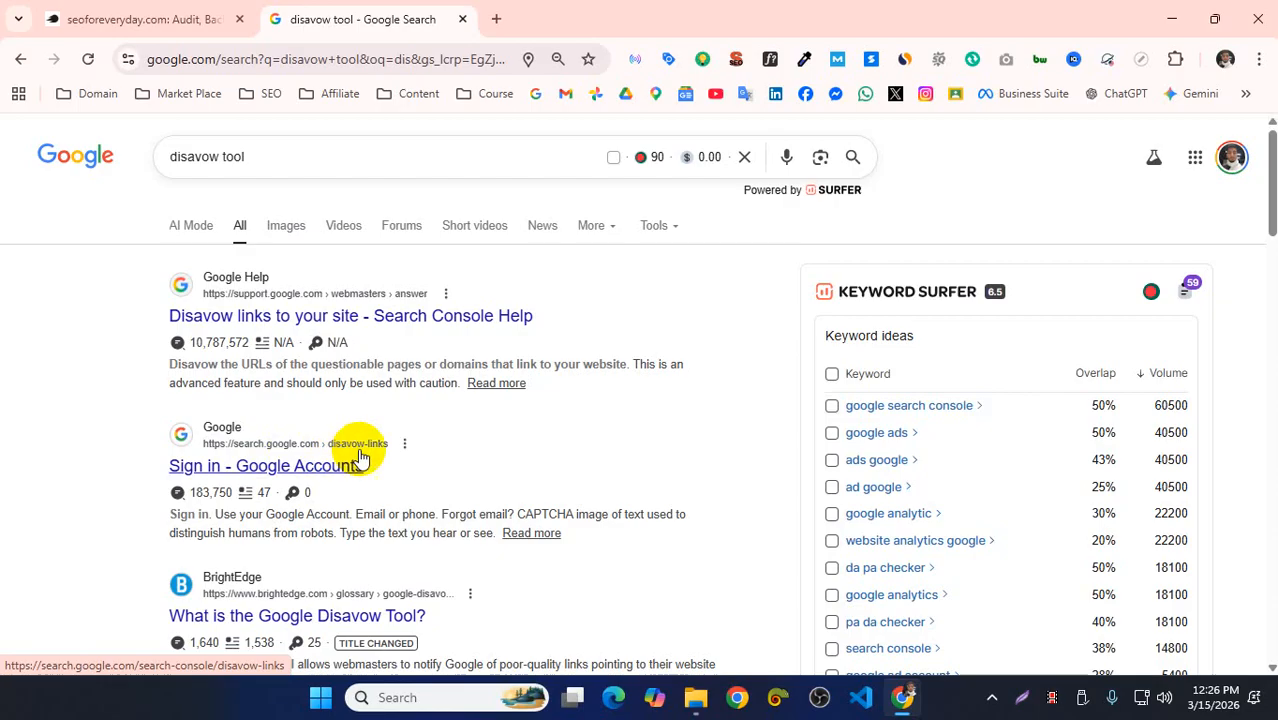
{"action": "left_click", "coordinate": [338, 466]}
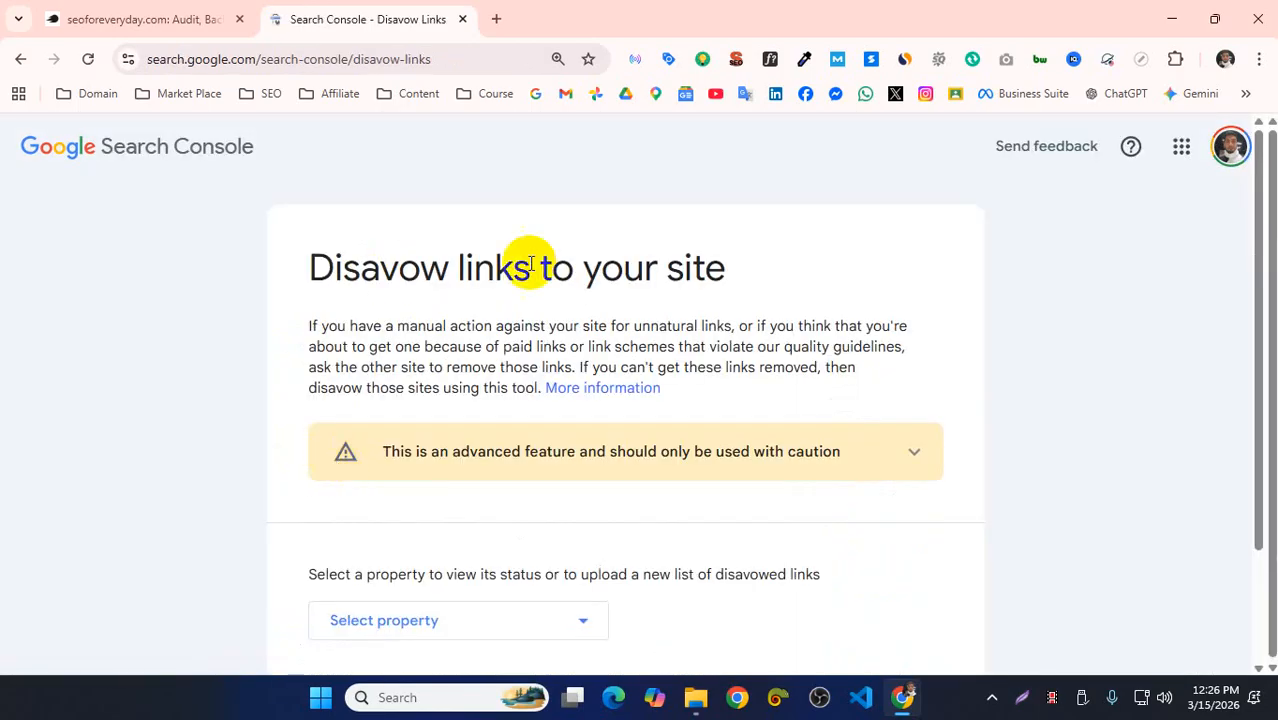
{"action": "scroll", "coordinate": [585, 434], "scroll_direction": "down", "scroll_amount": 2}
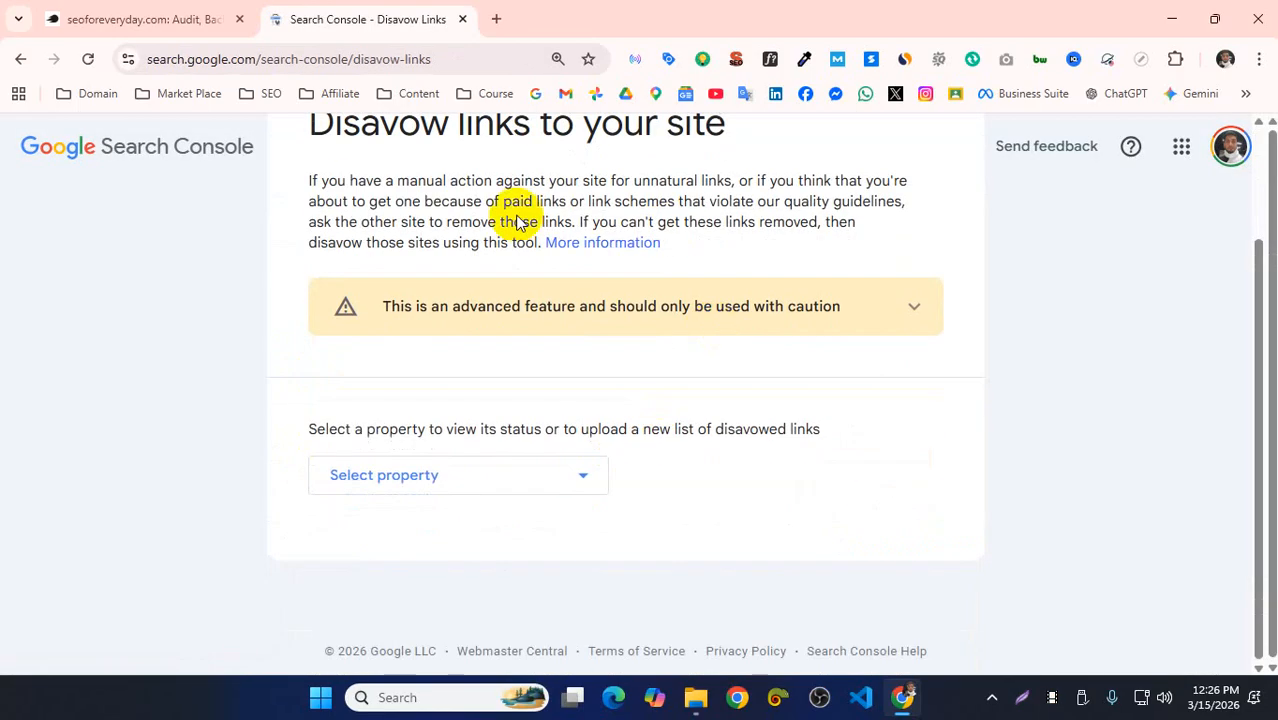
{"action": "left_click", "coordinate": [381, 475]}
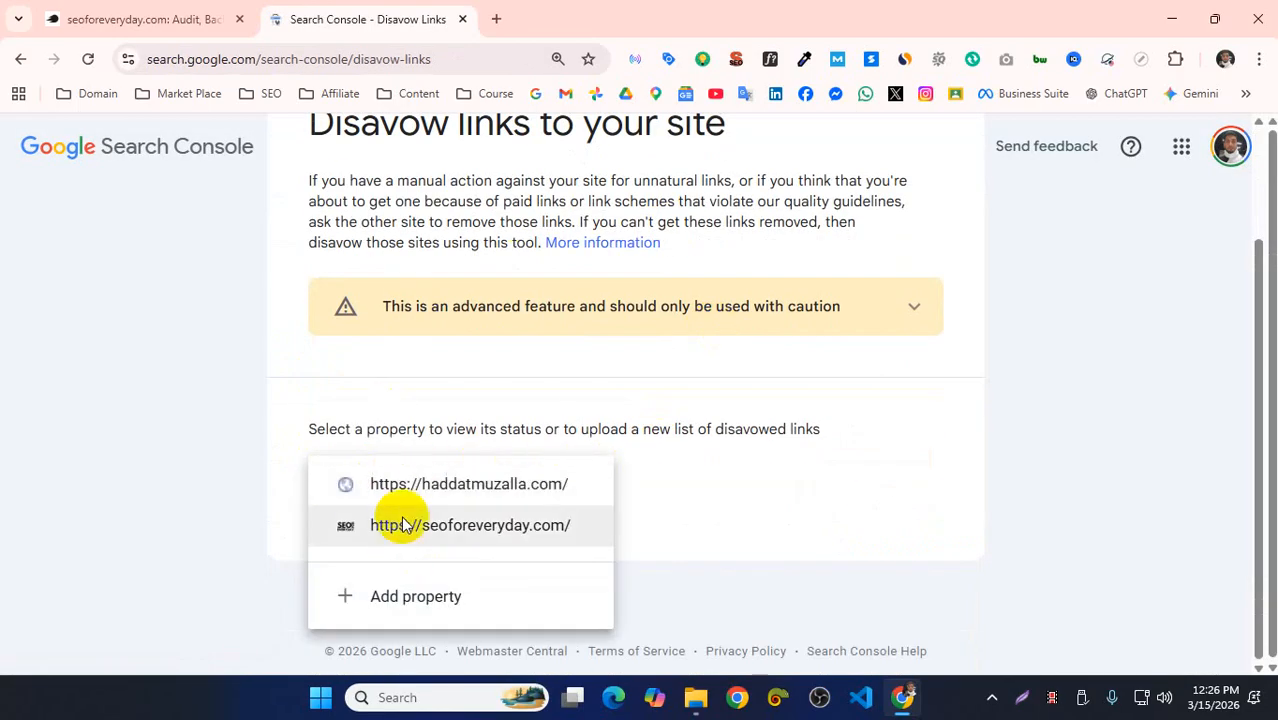
{"action": "left_click", "coordinate": [425, 490]}
{"action": "scroll", "coordinate": [425, 483], "scroll_direction": "down", "scroll_amount": 3}
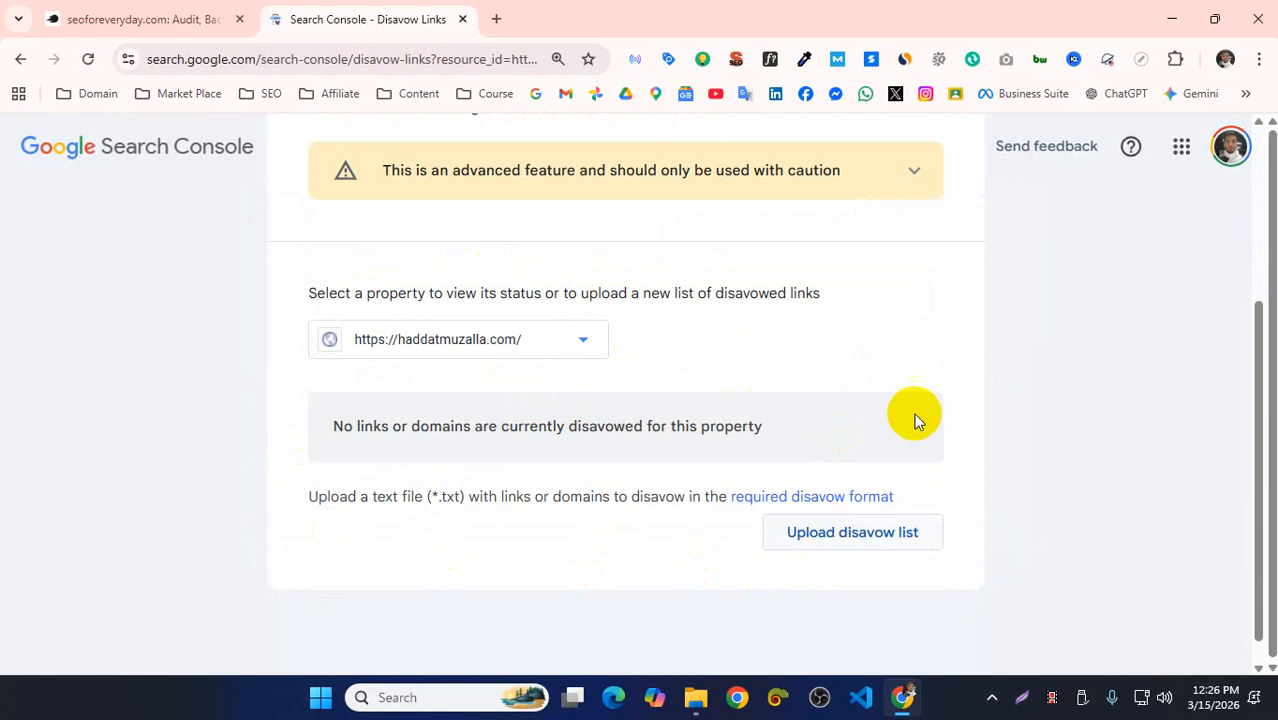
- Open the required disavow format help page and copy the whole example, from "# Two pages to disavow" through "domain:shadyseo.com"
{"action": "left_click", "coordinate": [814, 500]}
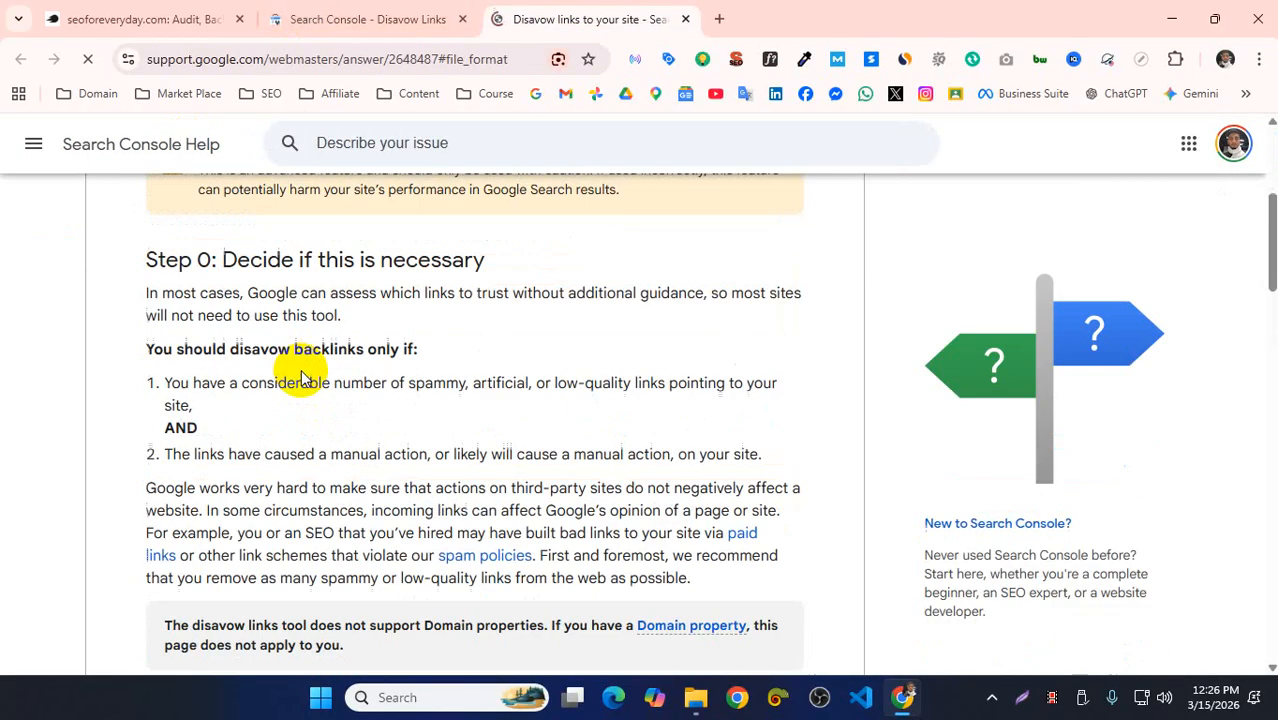
{"action": "scroll", "coordinate": [300, 395], "scroll_direction": "down", "scroll_amount": 1}
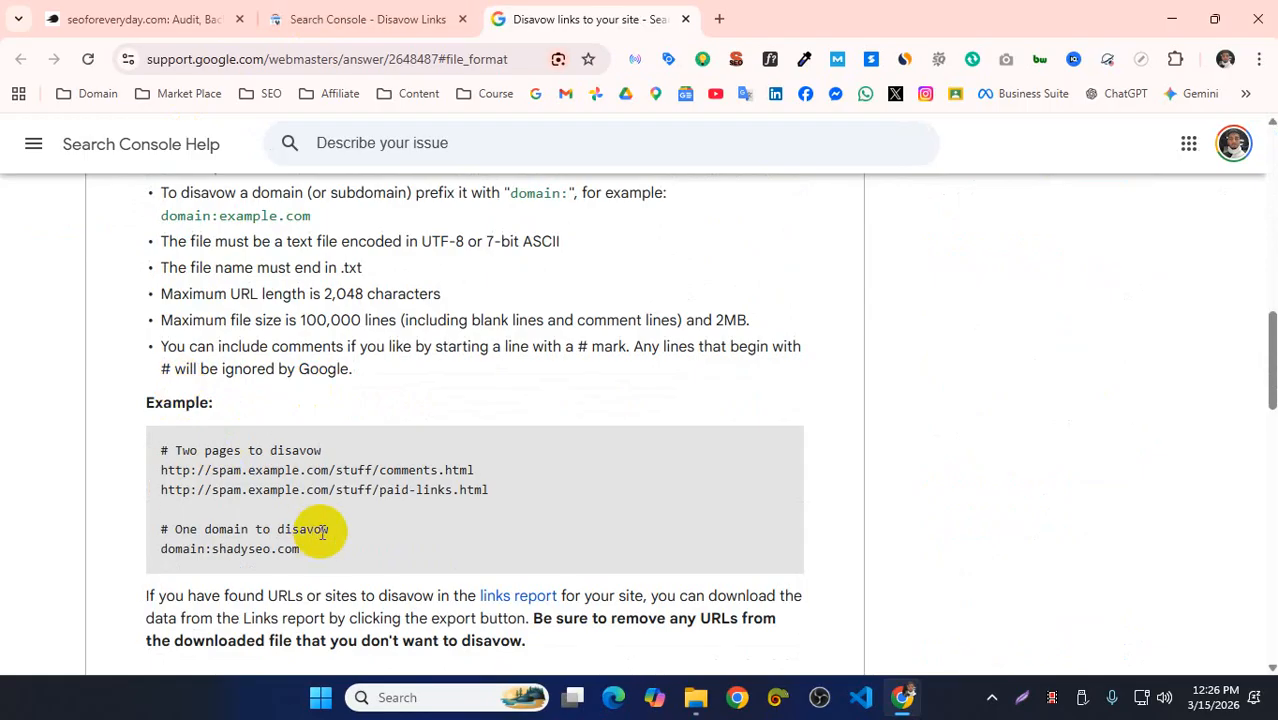
{"action": "left_click_drag", "start_coordinate": [303, 549], "coordinate": [157, 456]}
{"action": "right_click", "coordinate": [226, 468]}
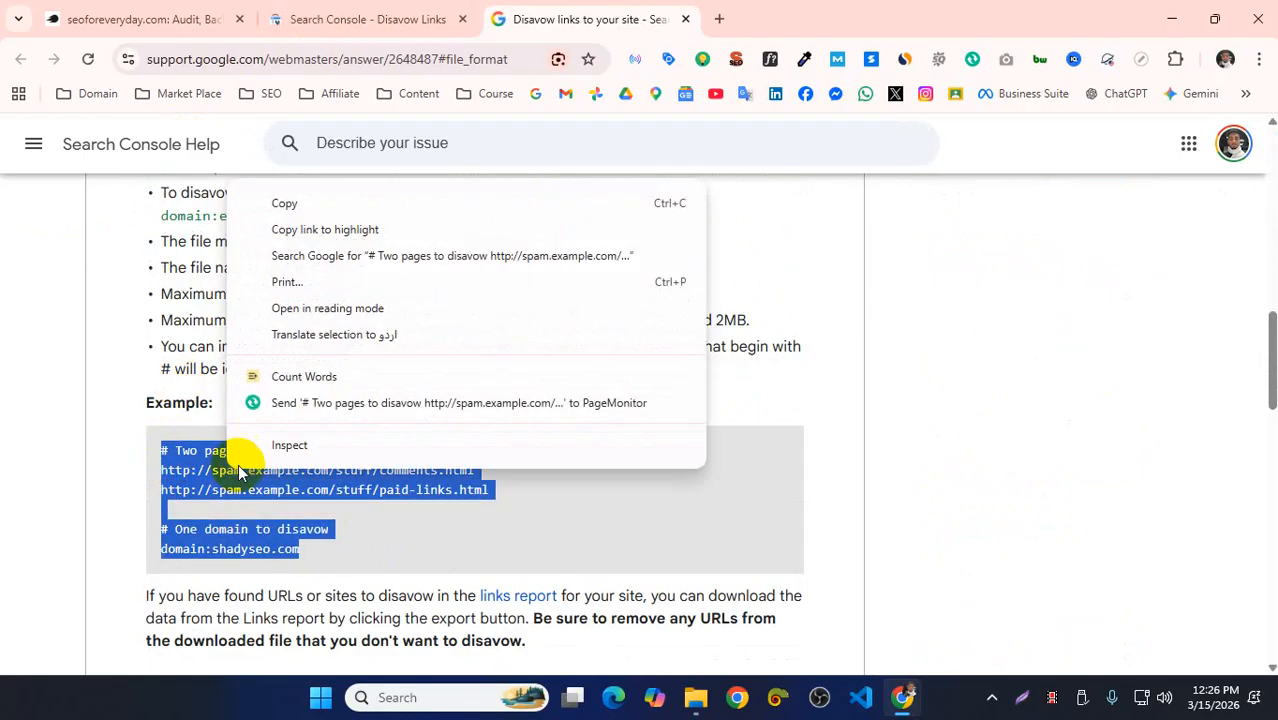
{"action": "left_click", "coordinate": [272, 192]}
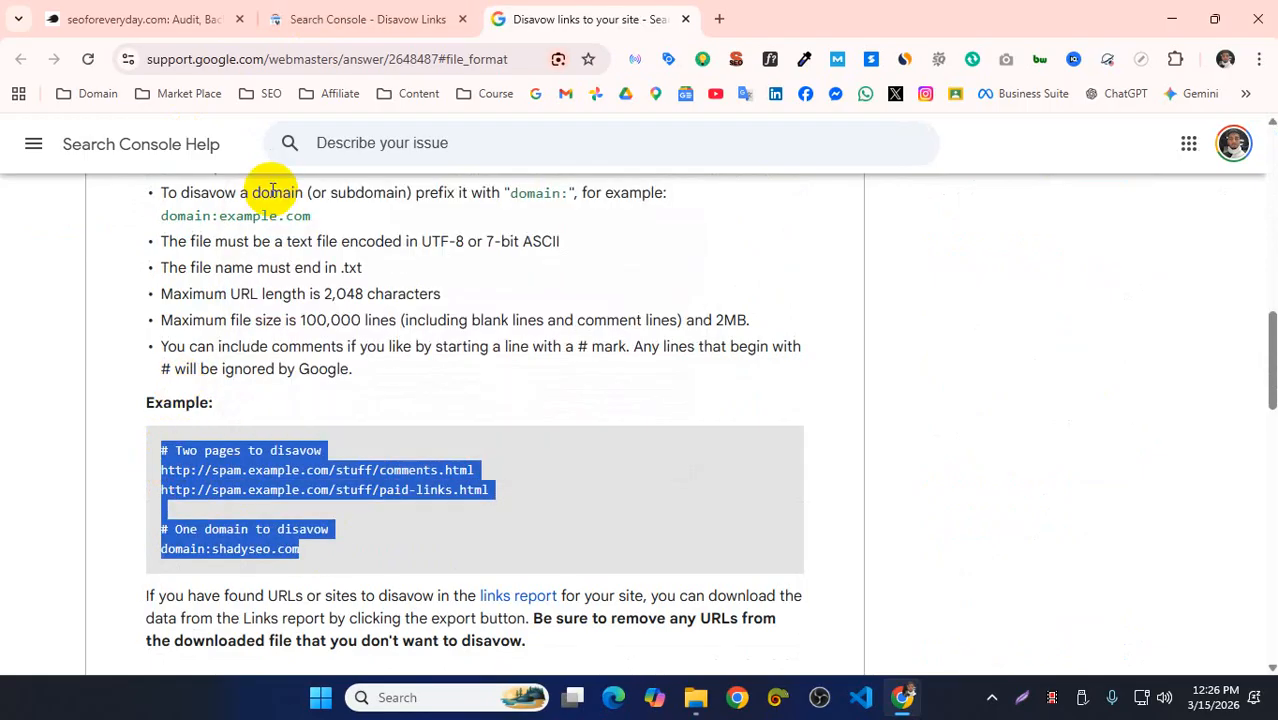
- Switch to File Explorer, maximize its window and open the Downloads folder
{"action": "left_click", "coordinate": [696, 697]}
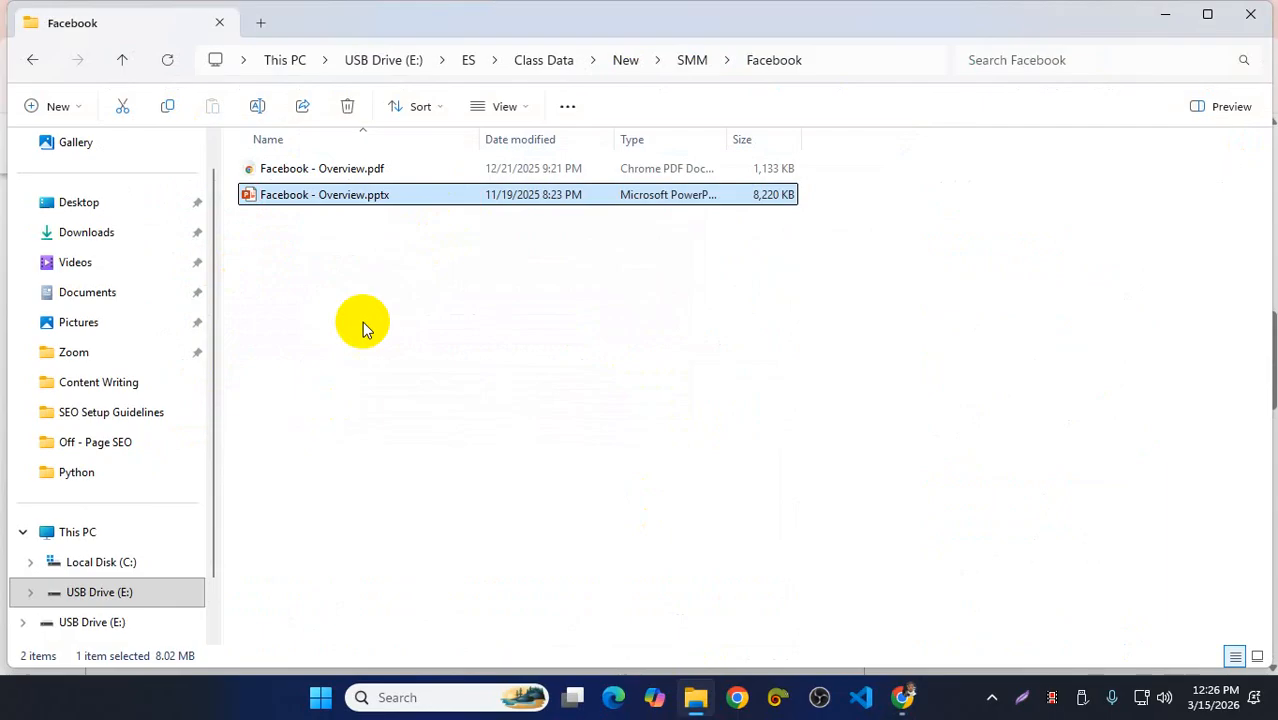
{"action": "left_click", "coordinate": [79, 202]}
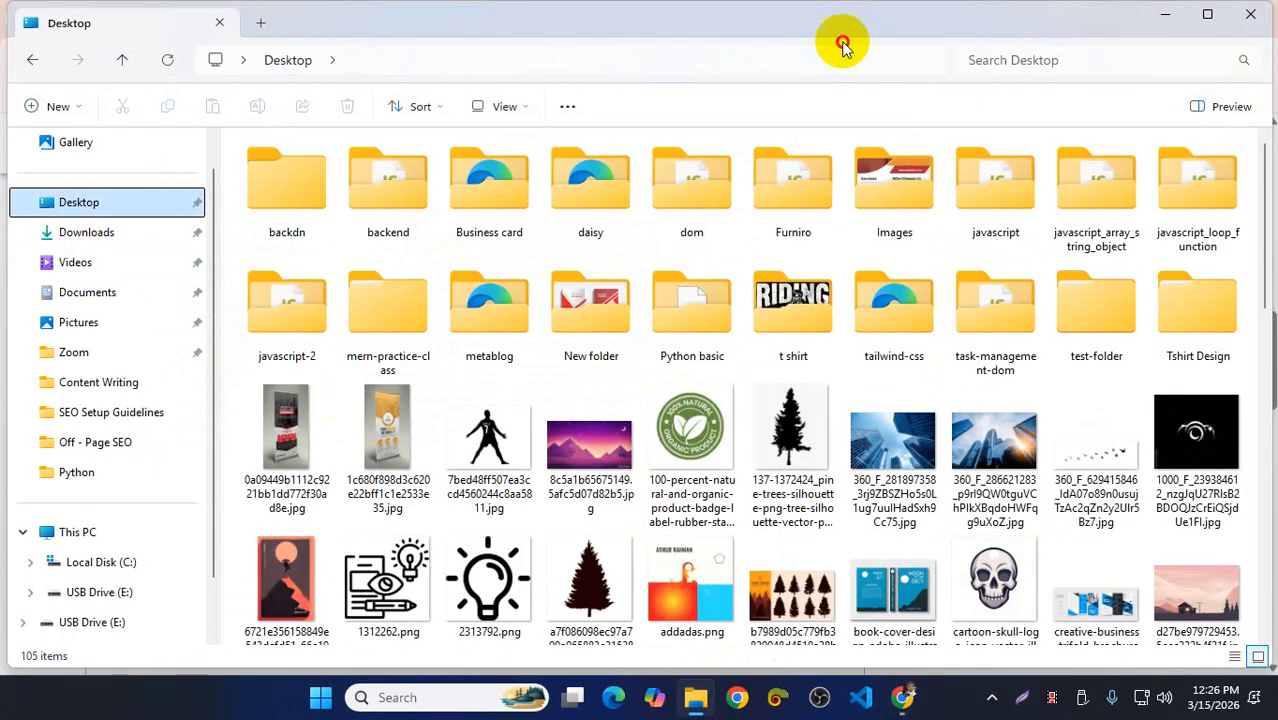
{"action": "left_click_drag", "start_coordinate": [841, 37], "coordinate": [650, 2]}
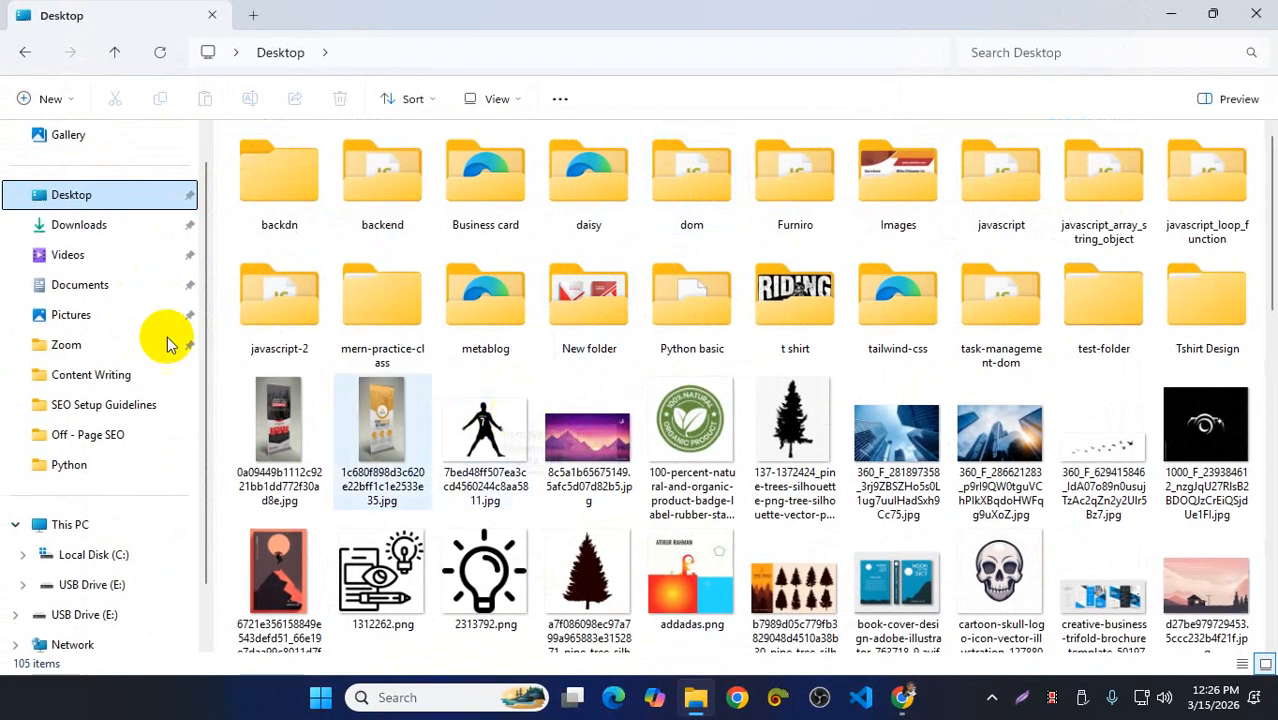
{"action": "left_click", "coordinate": [78, 222]}
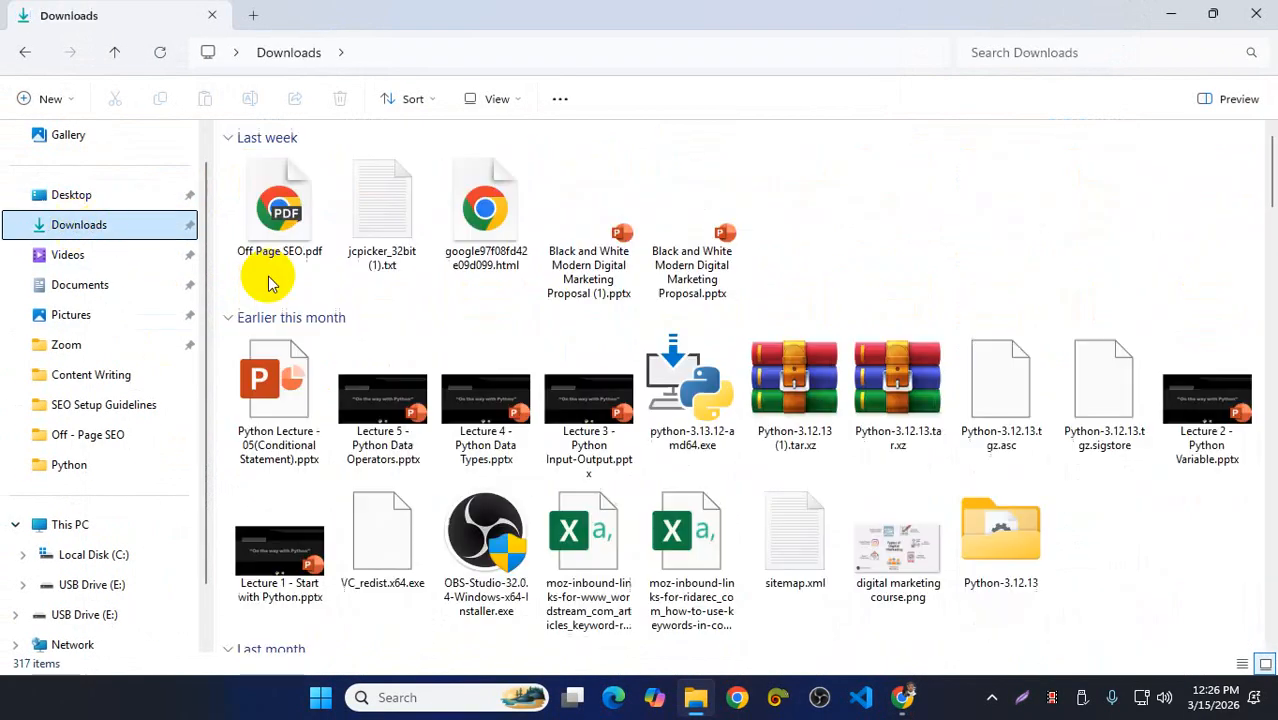
{"action": "scroll", "coordinate": [600, 420], "scroll_direction": "down", "scroll_amount": 15}
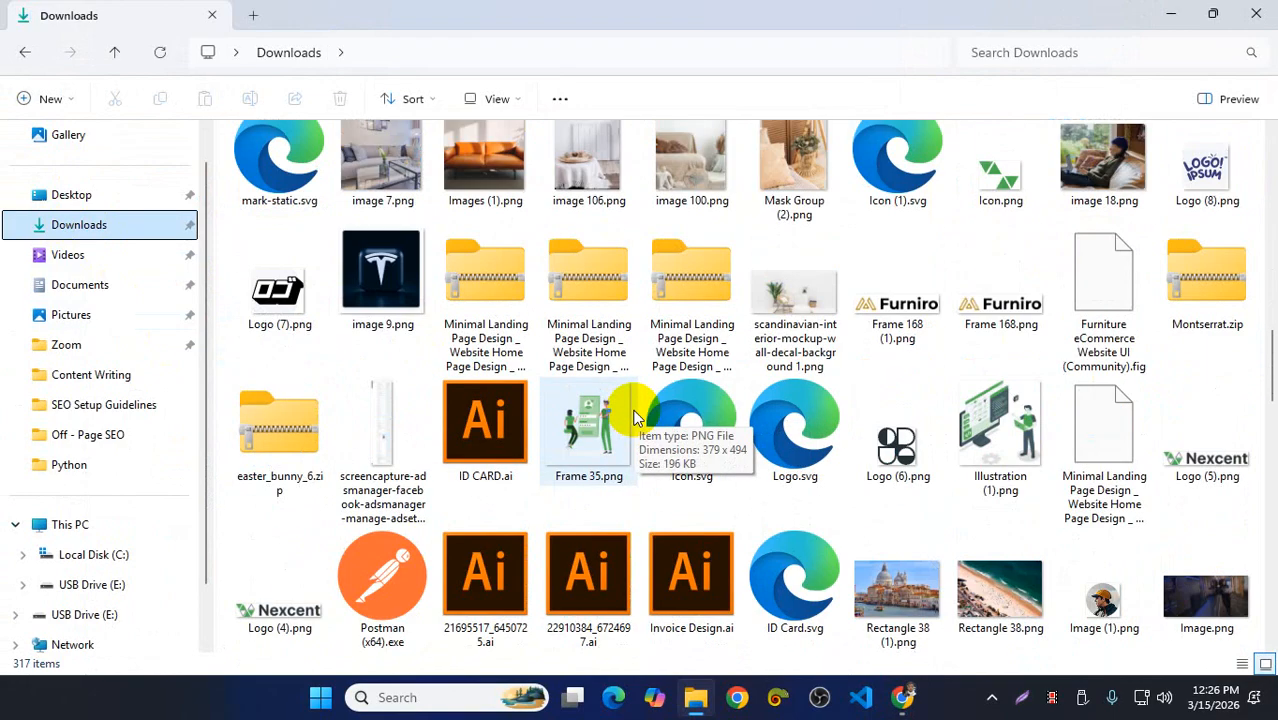
{"action": "scroll", "coordinate": [650, 440], "scroll_direction": "up", "scroll_amount": 10}
{"action": "scroll", "coordinate": [650, 405], "scroll_direction": "up", "scroll_amount": 4}
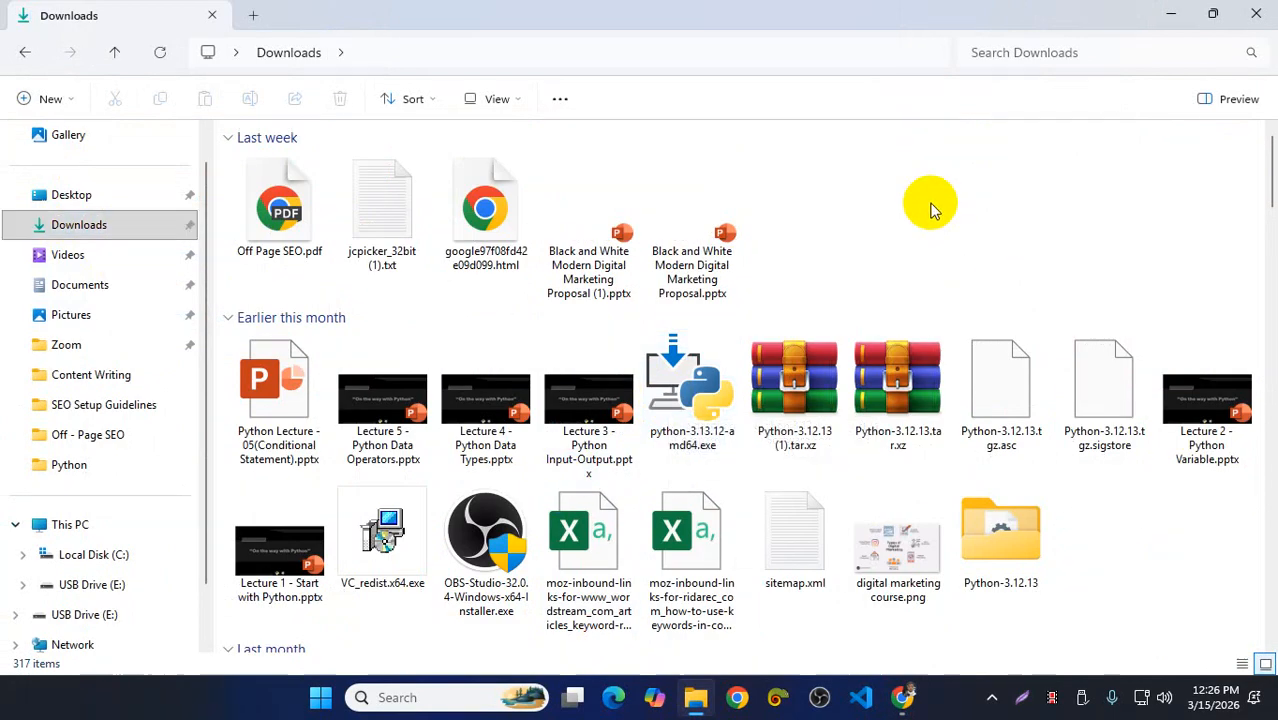
- Create a new text document named disavow.txt in the Downloads folder
{"action": "right_click", "coordinate": [930, 215]}
{"action": "mouse_move", "coordinate": [976, 320]}
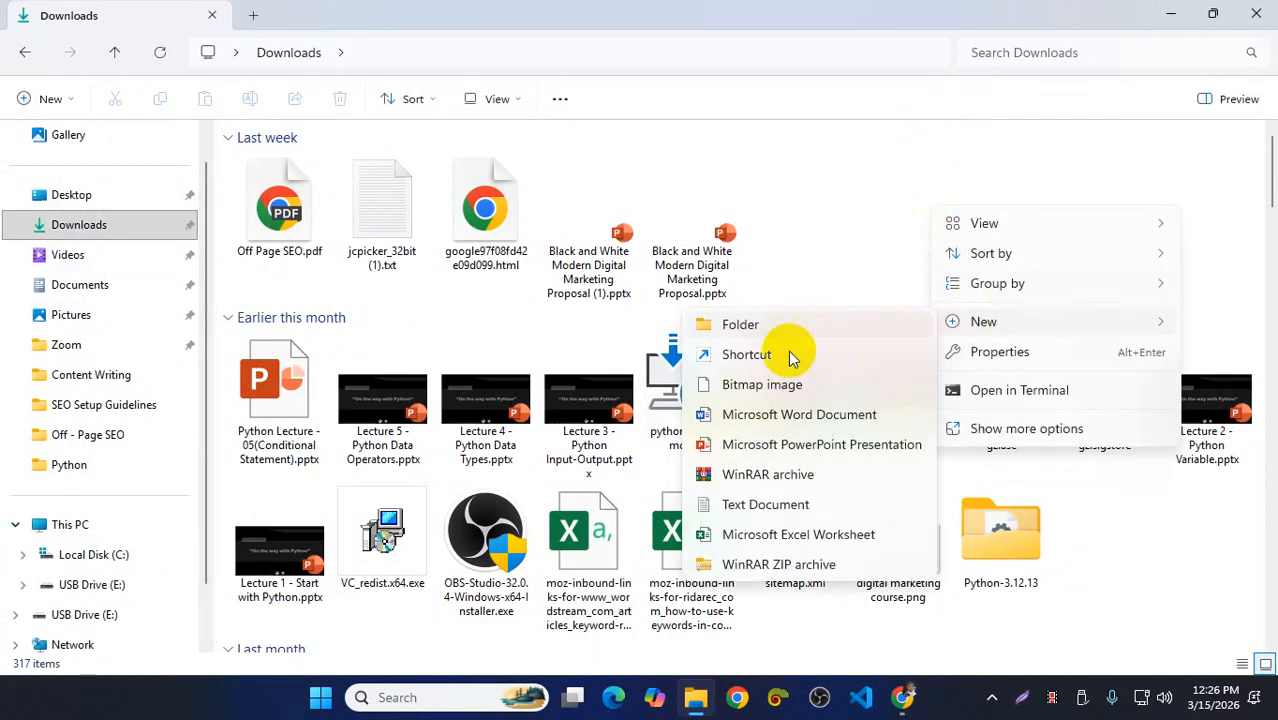
{"action": "left_click", "coordinate": [765, 504]}
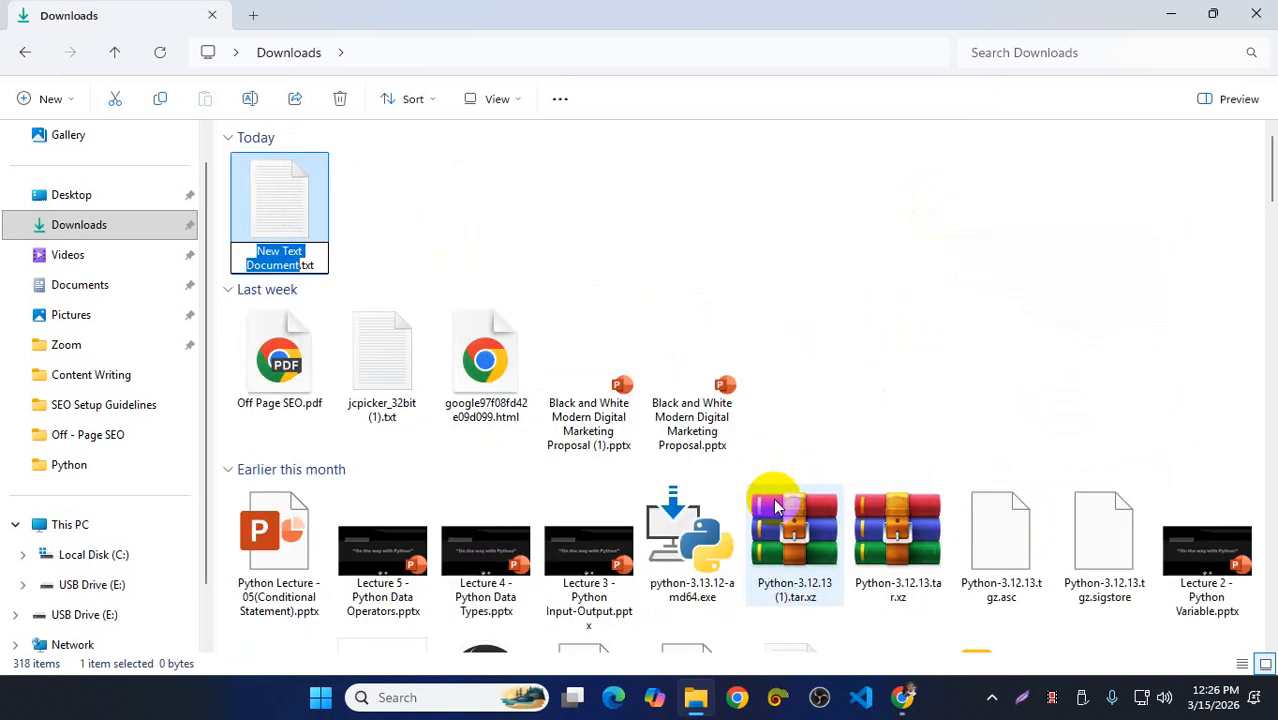
{"action": "type", "text": "disavow"}
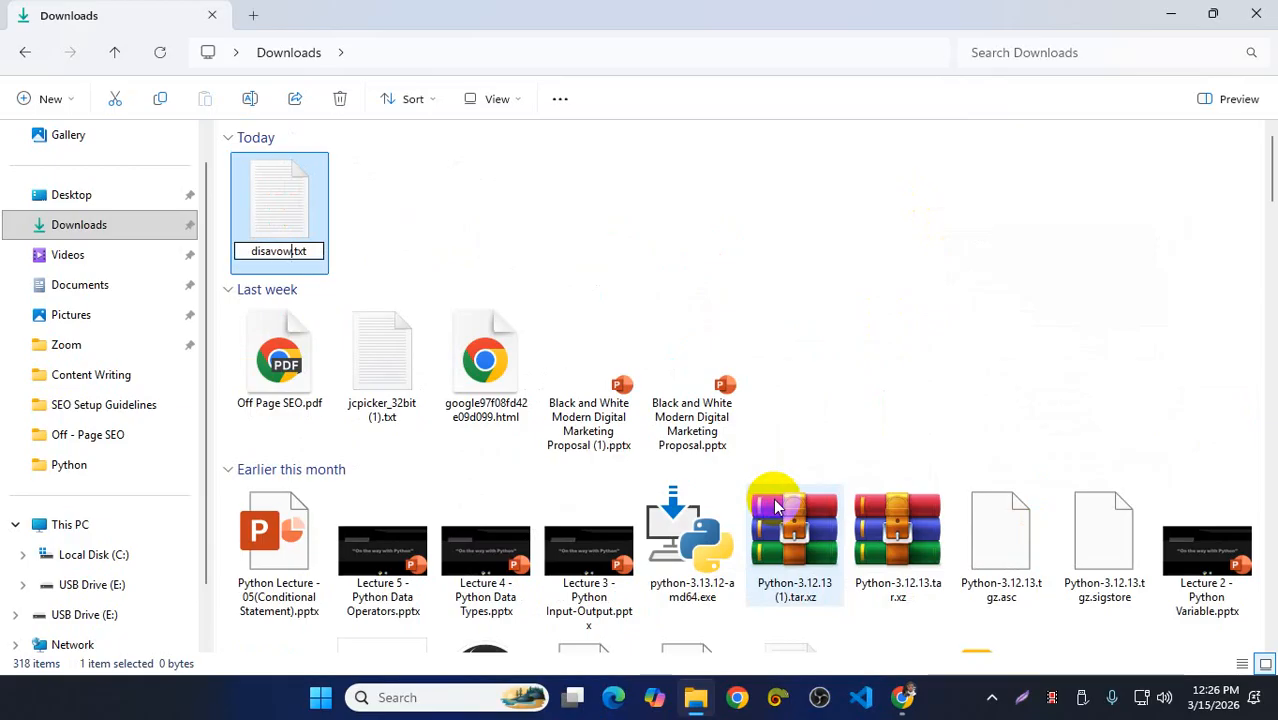
{"action": "left_click", "coordinate": [385, 212]}
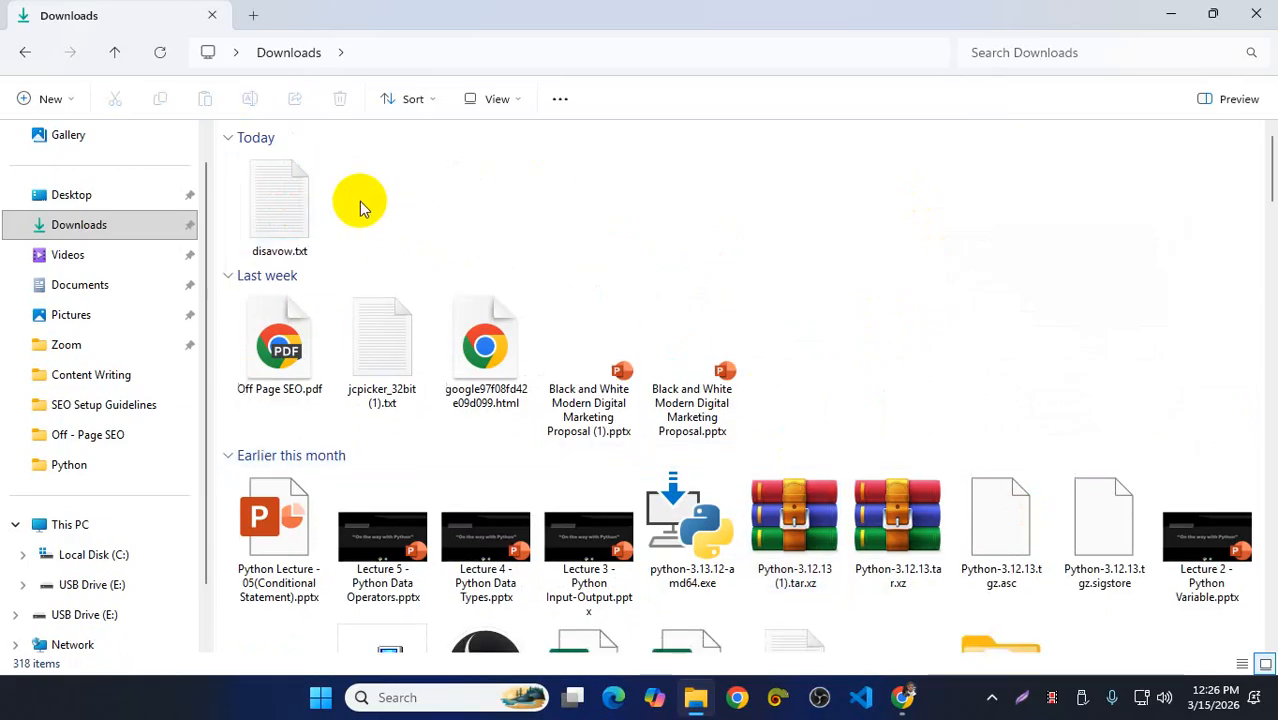
- Open disavow.txt in Notepad, paste the copied disavow example and enlarge the text to 130%
{"action": "double_click", "coordinate": [279, 211]}
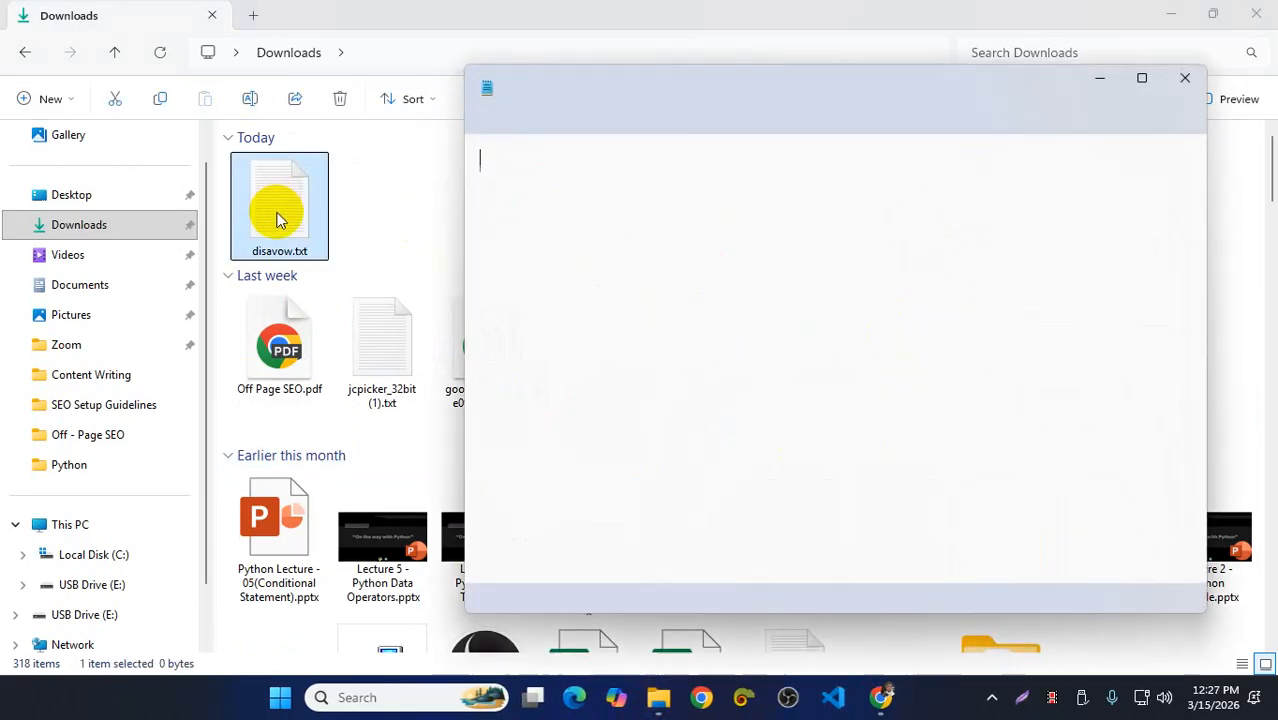
{"action": "left_click", "coordinate": [1137, 77]}
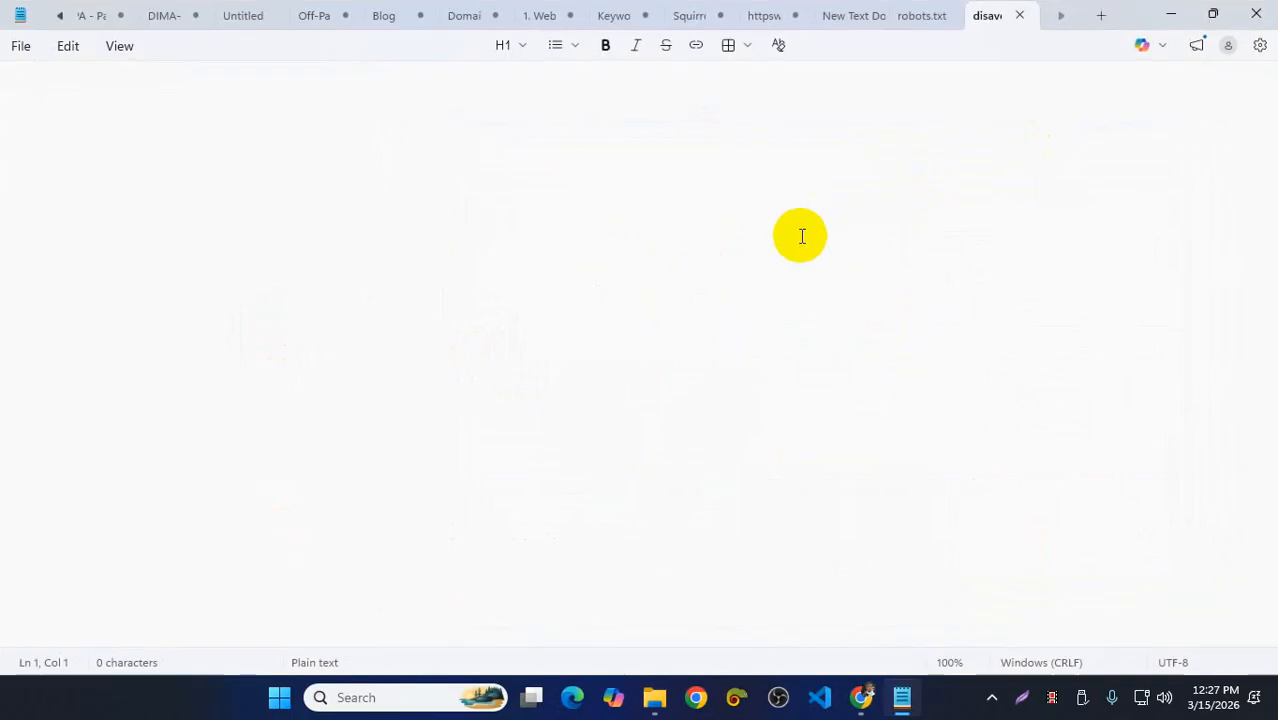
{"action": "key", "text": "ctrl+v"}
{"action": "scroll", "coordinate": [86, 230], "scroll_direction": "up", "scroll_amount": 3, "text": "ctrl"}
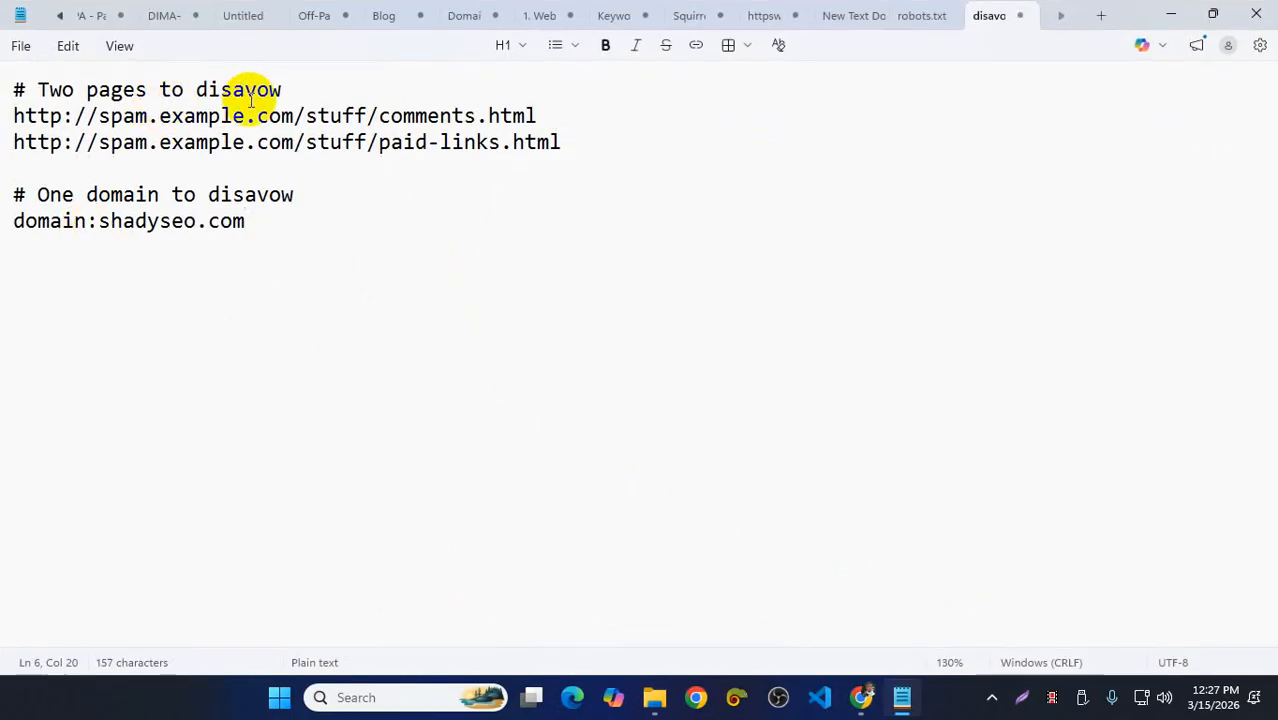
{"action": "left_click", "coordinate": [860, 697]}
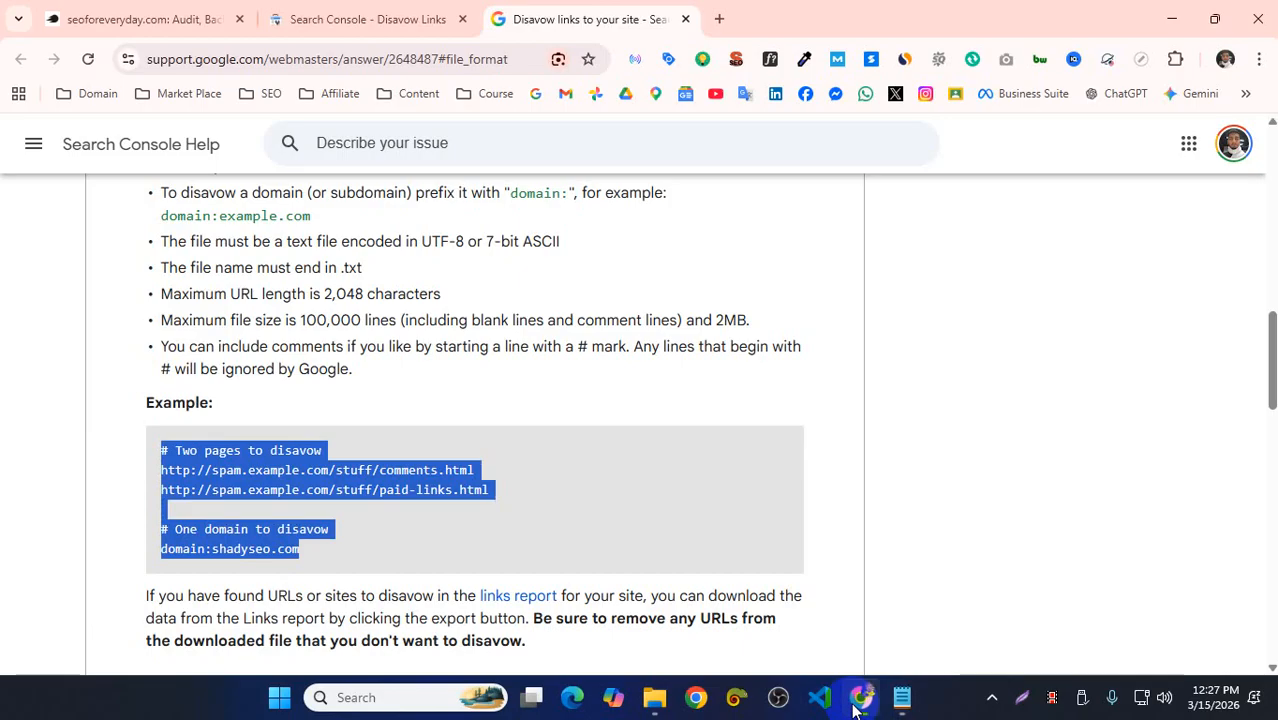
{"action": "left_click", "coordinate": [130, 19]}
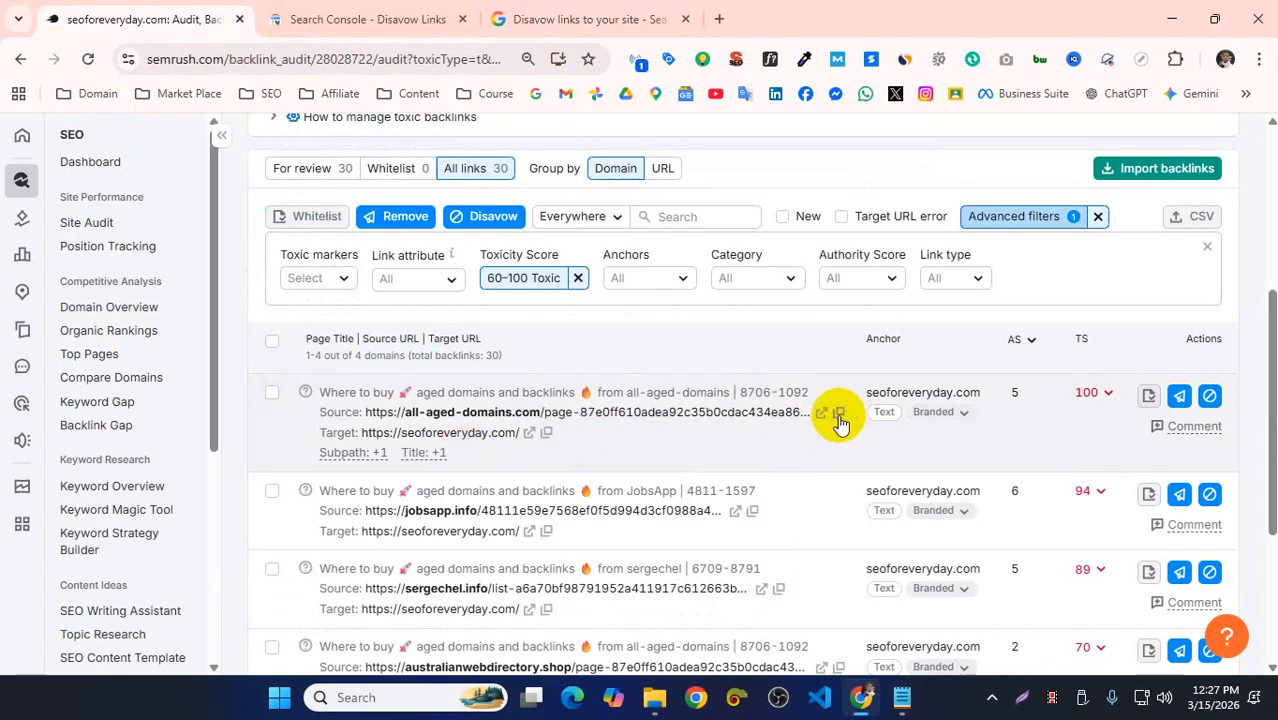
{"action": "left_click", "coordinate": [902, 697]}
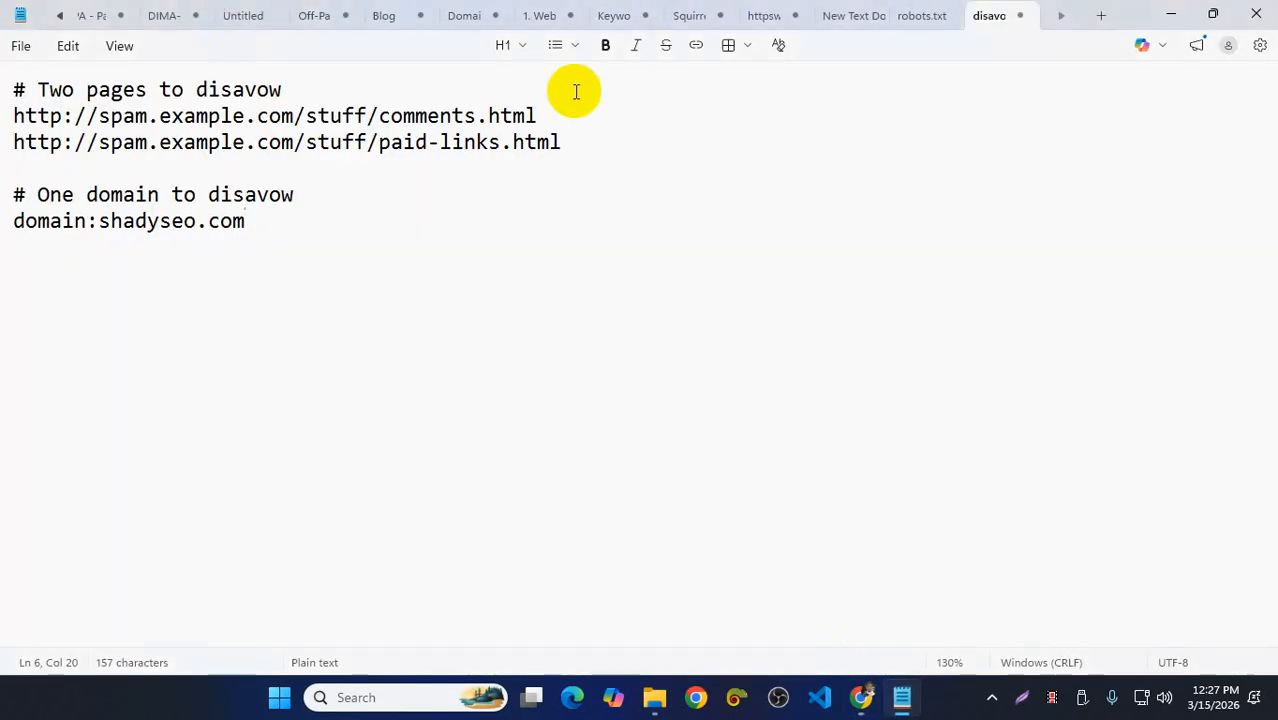
{"action": "left_click_drag", "start_coordinate": [568, 138], "coordinate": [12, 122]}
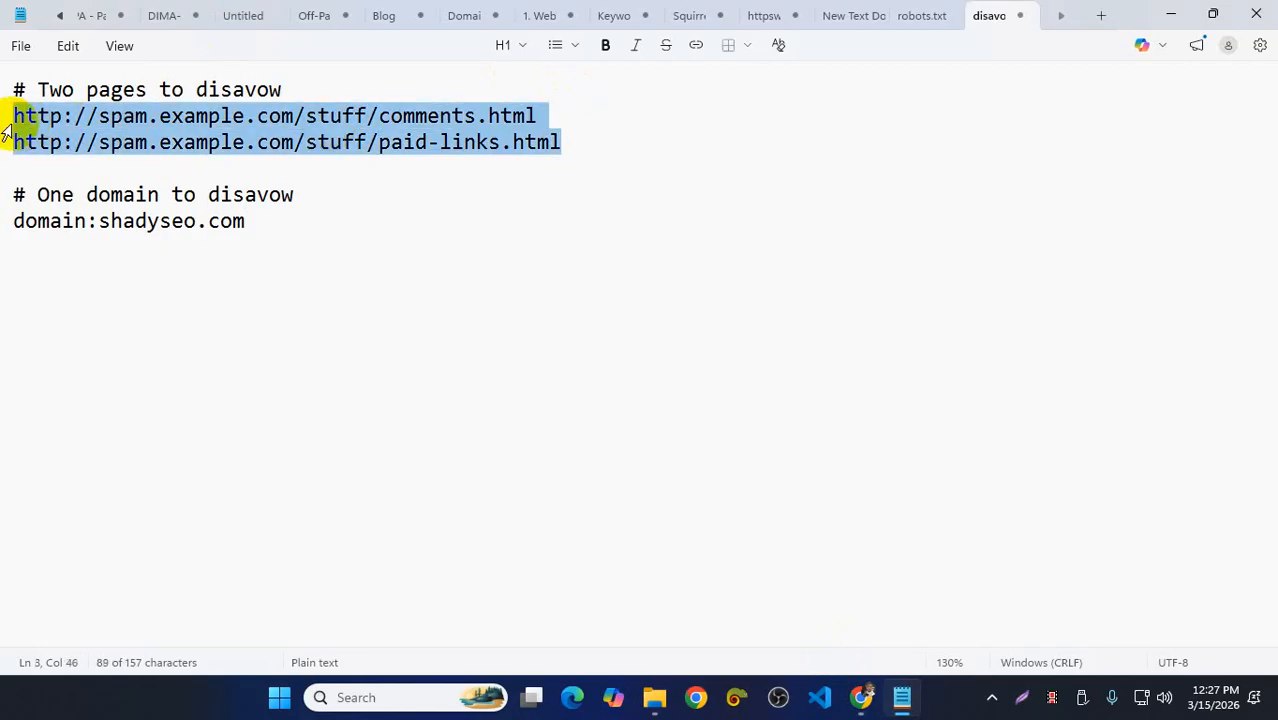
{"action": "type", "text": "https://all-aged-domains.com/page-87e0ff610adea92c35b0cdac434ea862.html"}
{"action": "key", "text": "Return"}
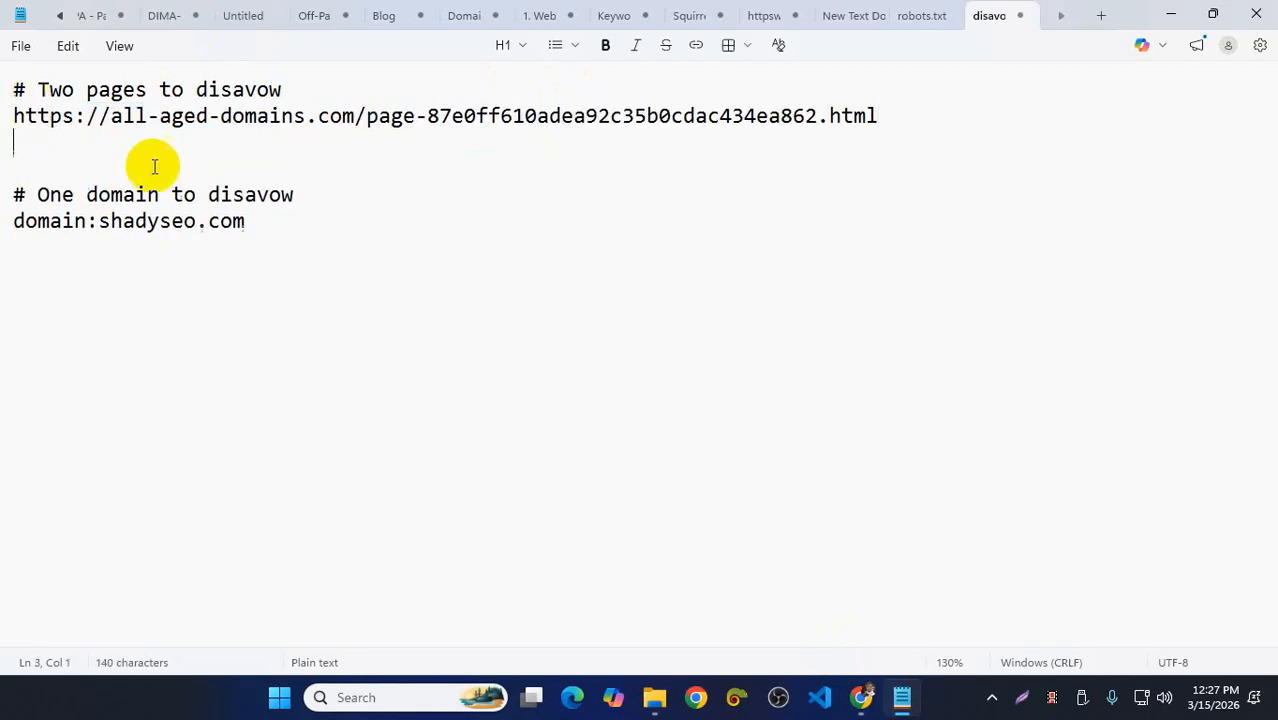
{"action": "left_click", "coordinate": [860, 697]}
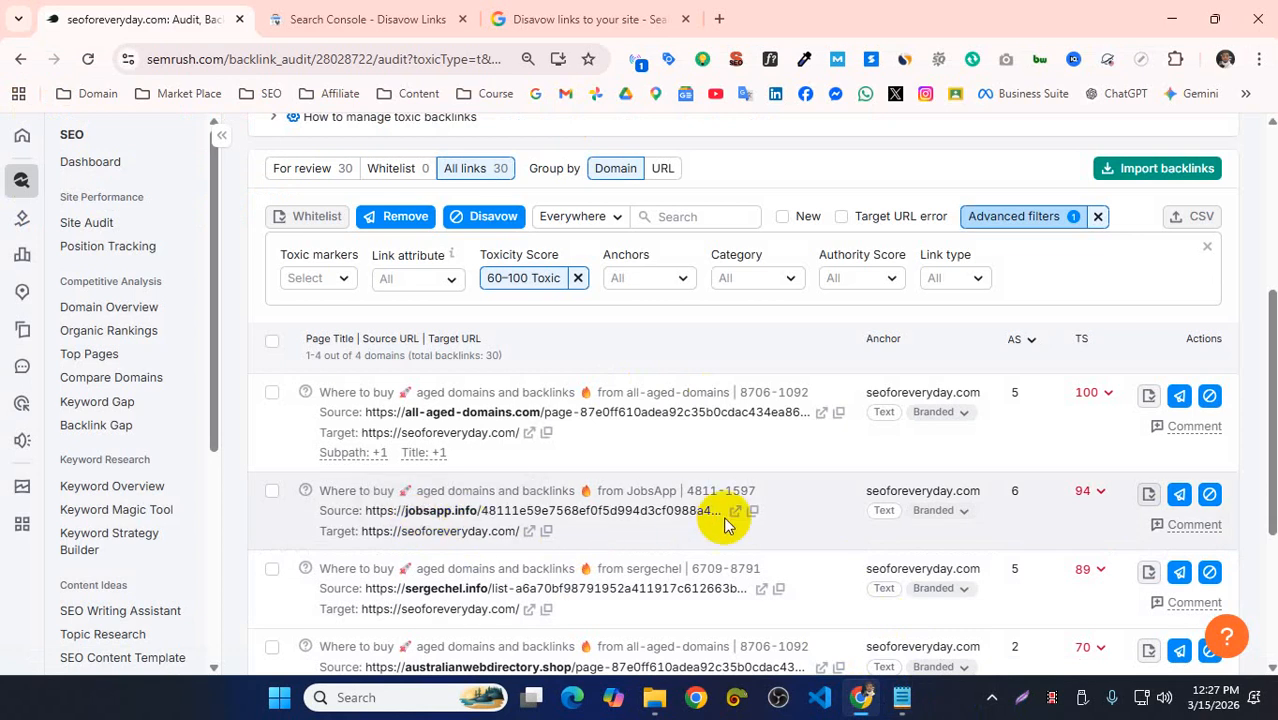
{"action": "left_click", "coordinate": [901, 697]}
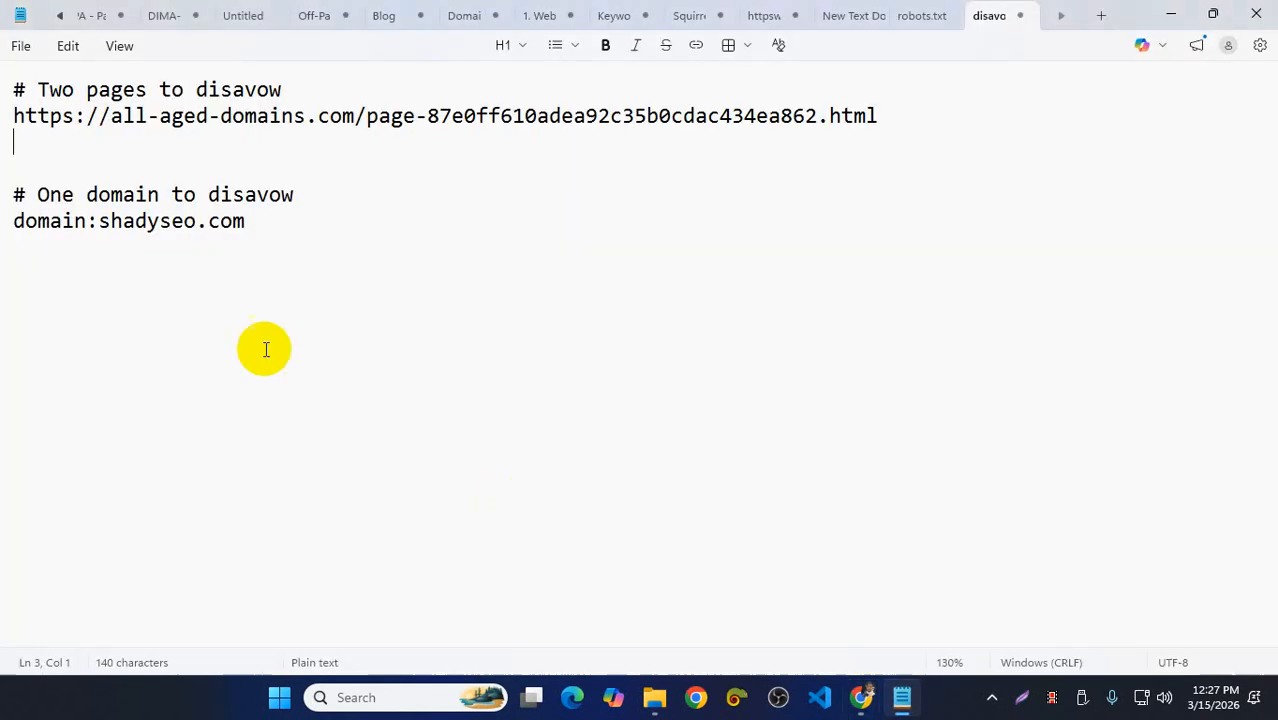
{"action": "type", "text": "https://jobsapp.info/48111e59e7568ef0f5d994d3cf0988a4-l/"}
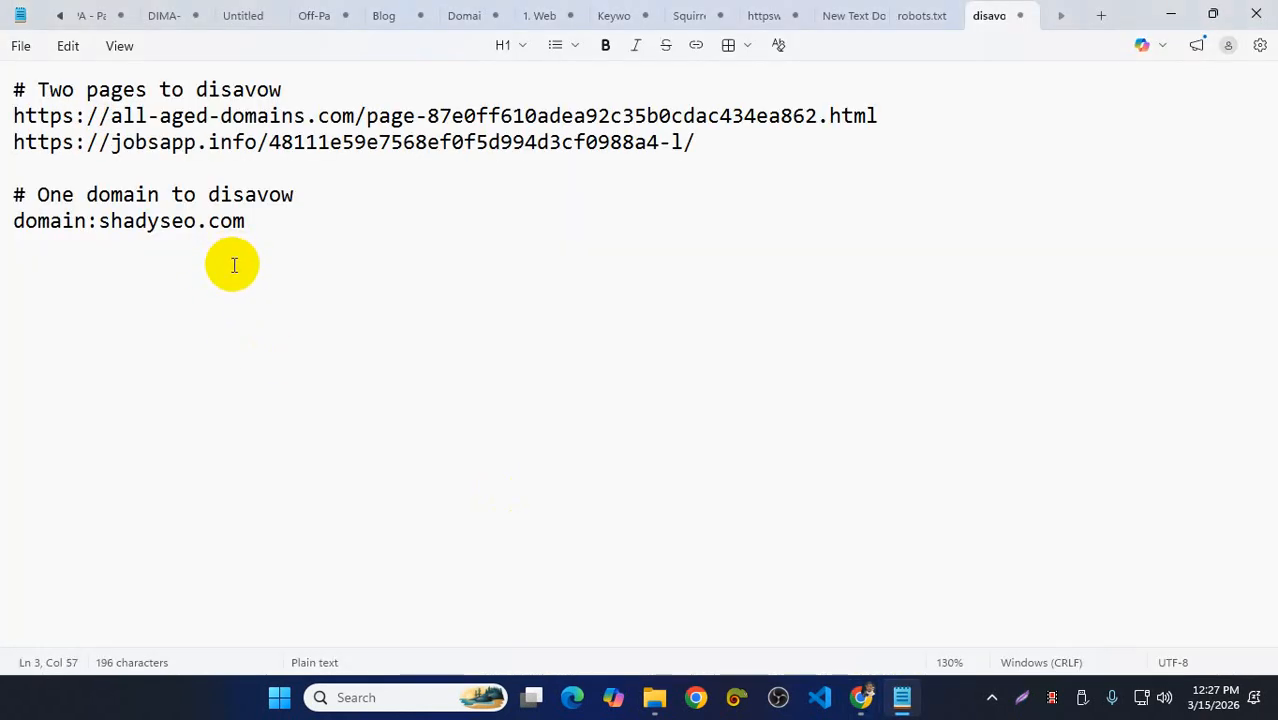
{"action": "key", "text": "Return"}
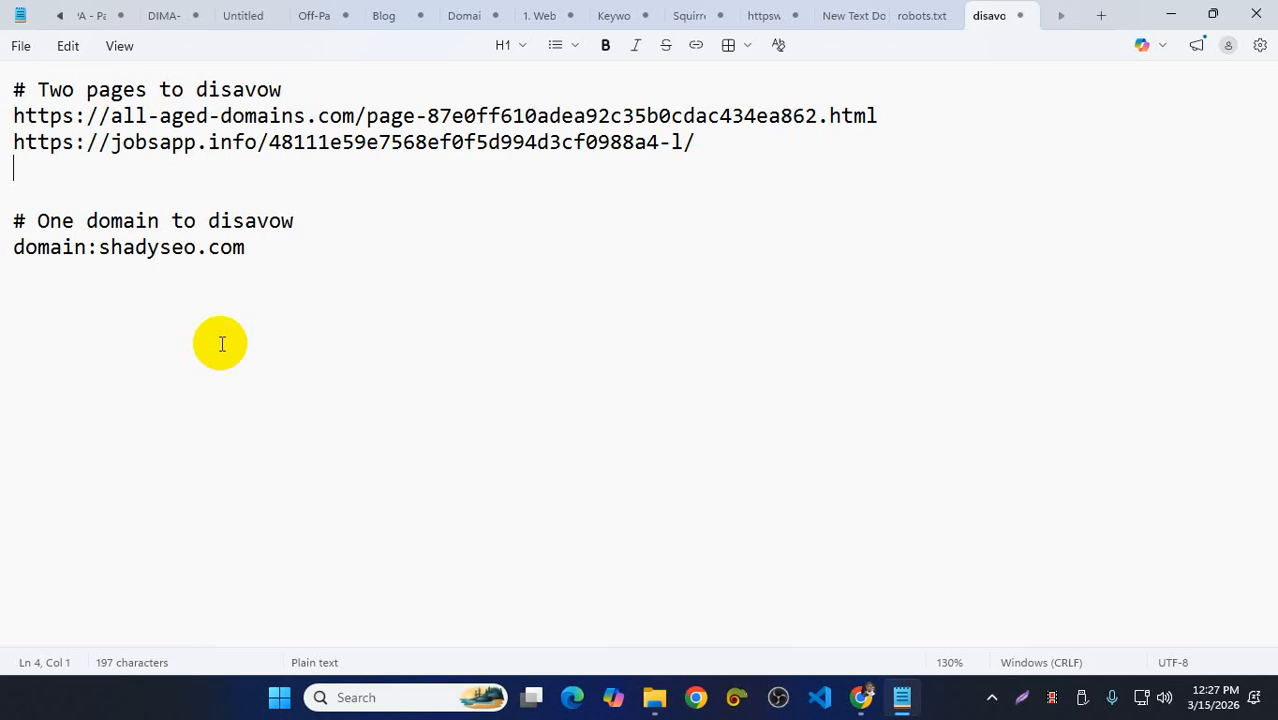
- Copy the sergechel.info and australianwebdirectory.shop source URLs from the Semrush toxic backlinks and add both to the page entries in disavow.txt
{"action": "left_click", "coordinate": [860, 697]}
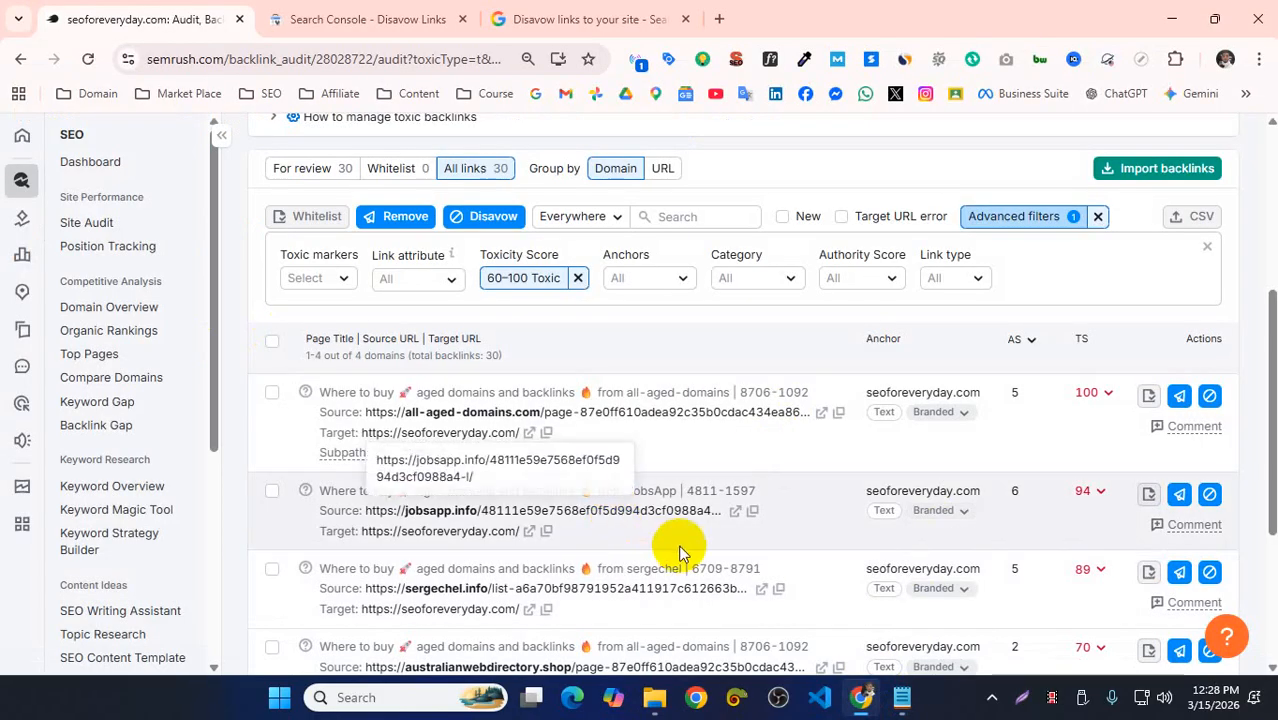
{"action": "scroll", "coordinate": [700, 540], "scroll_direction": "down", "scroll_amount": 2}
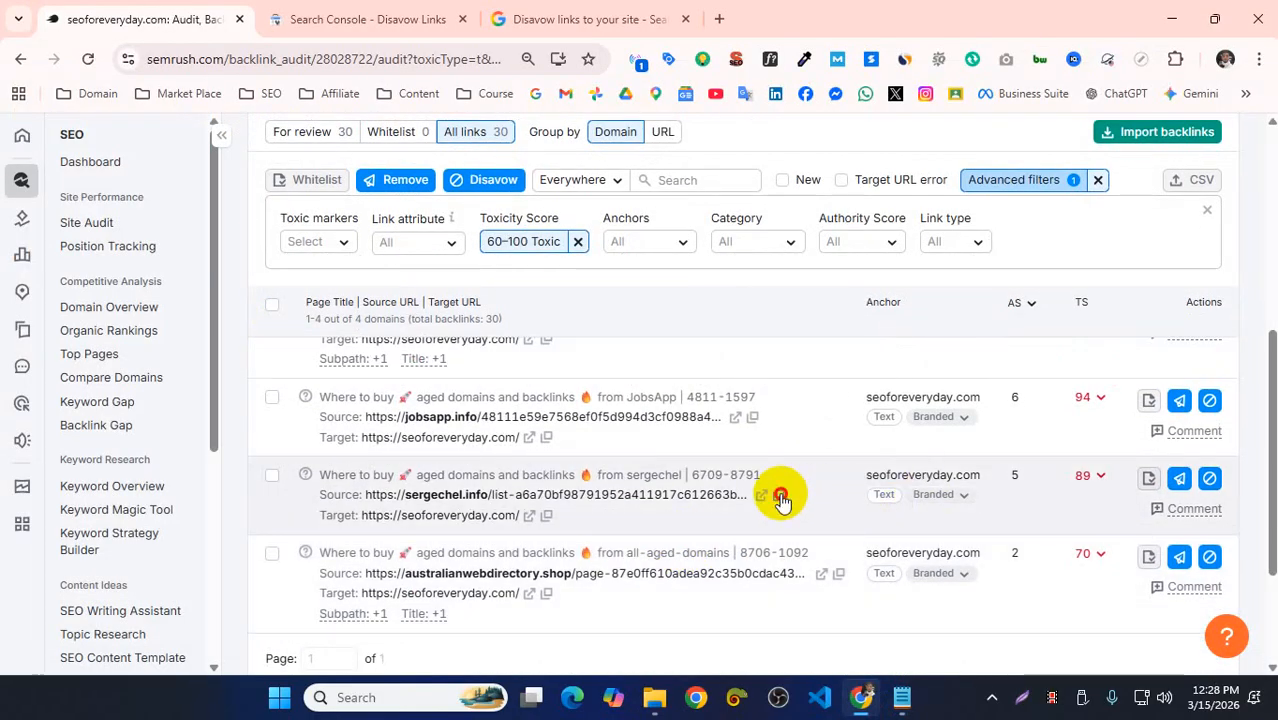
{"action": "mouse_move", "coordinate": [901, 697]}
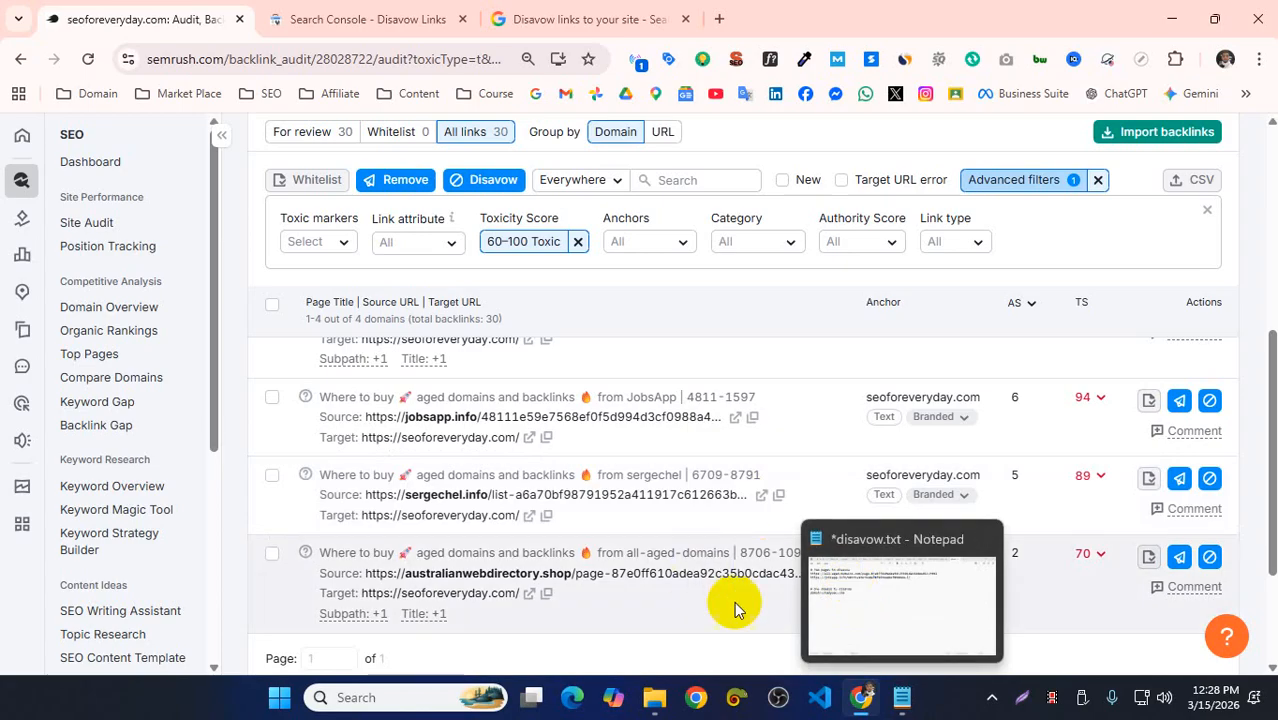
{"action": "left_click", "coordinate": [860, 690]}
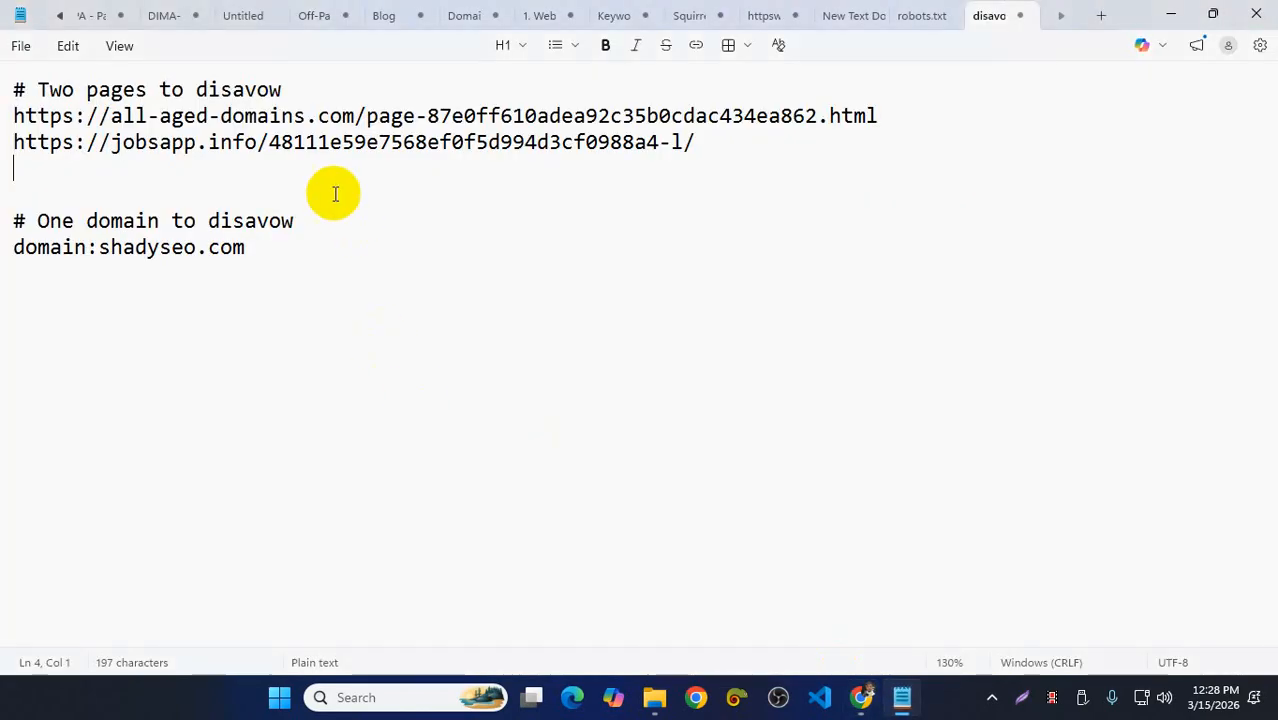
{"action": "type", "text": "https://australianwebdirectory.shop/page-87e0ff610adea92c35b0cdac434ea862.html"}
{"action": "key", "text": "Return"}
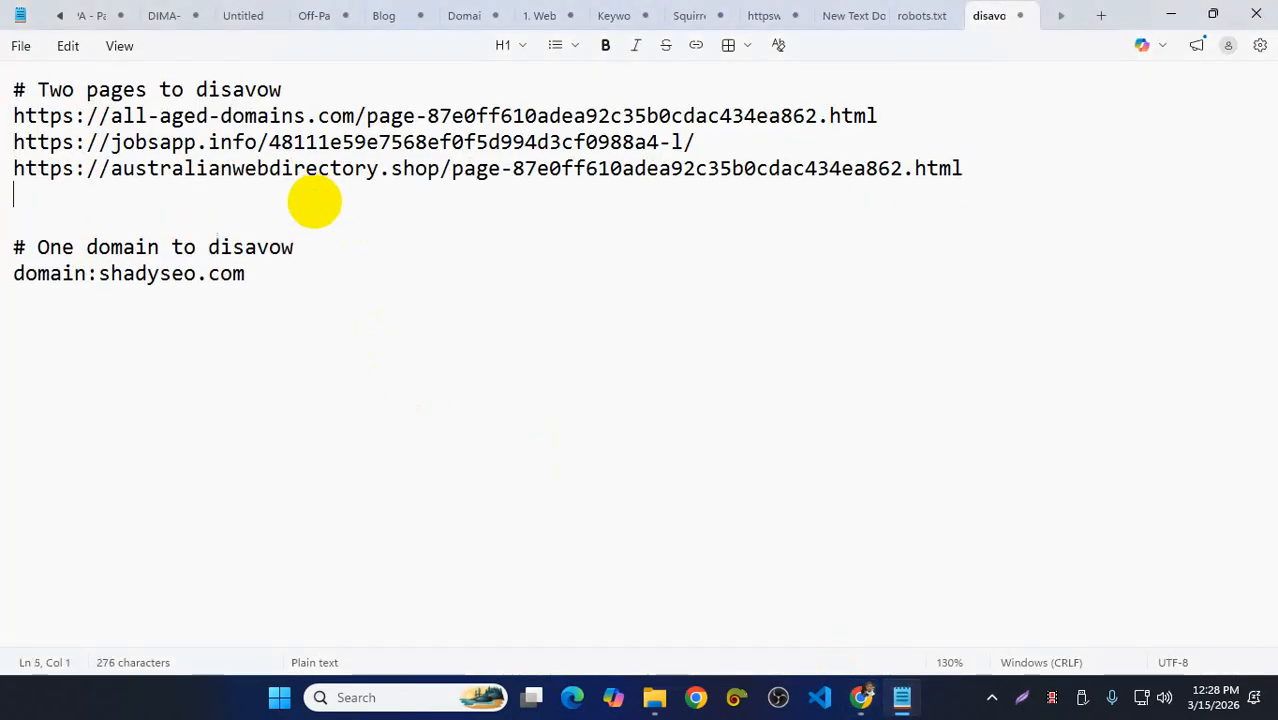
{"action": "key", "text": "super+v"}
{"action": "left_click", "coordinate": [193, 451]}
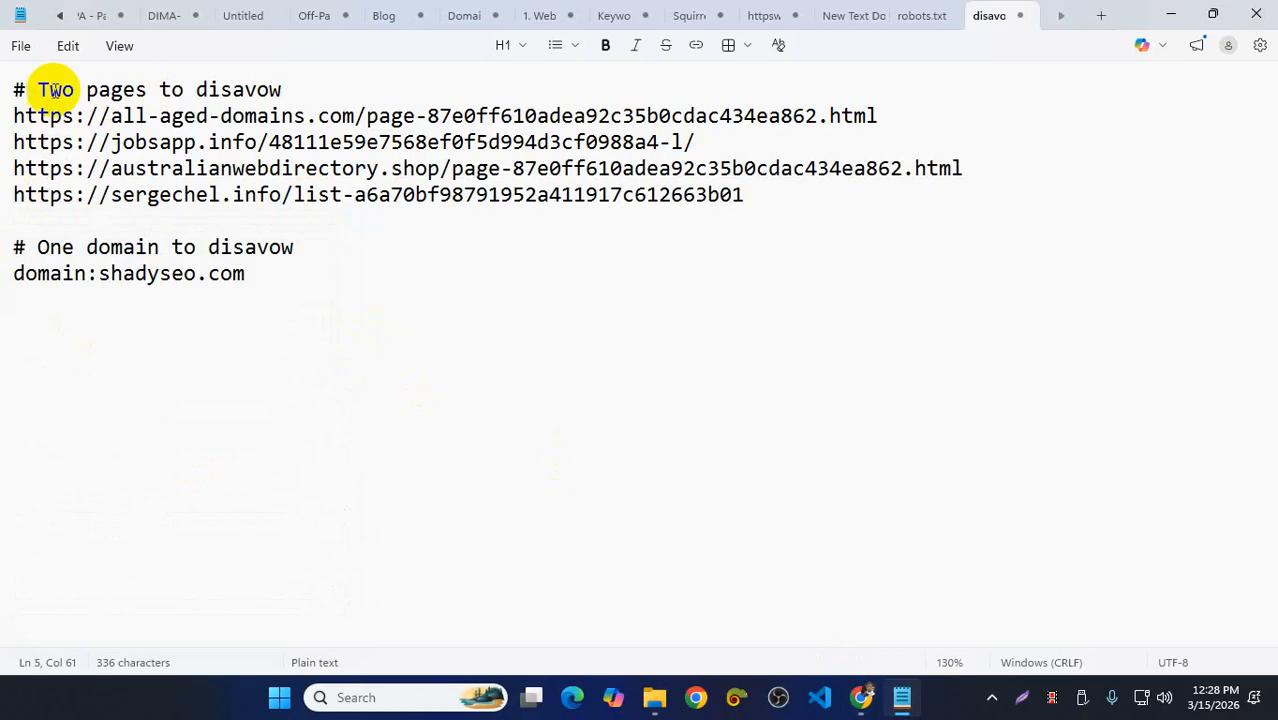
- Change the comment above the page URLs in disavow.txt to "Four pages to disavow"
{"action": "double_click", "coordinate": [55, 90]}
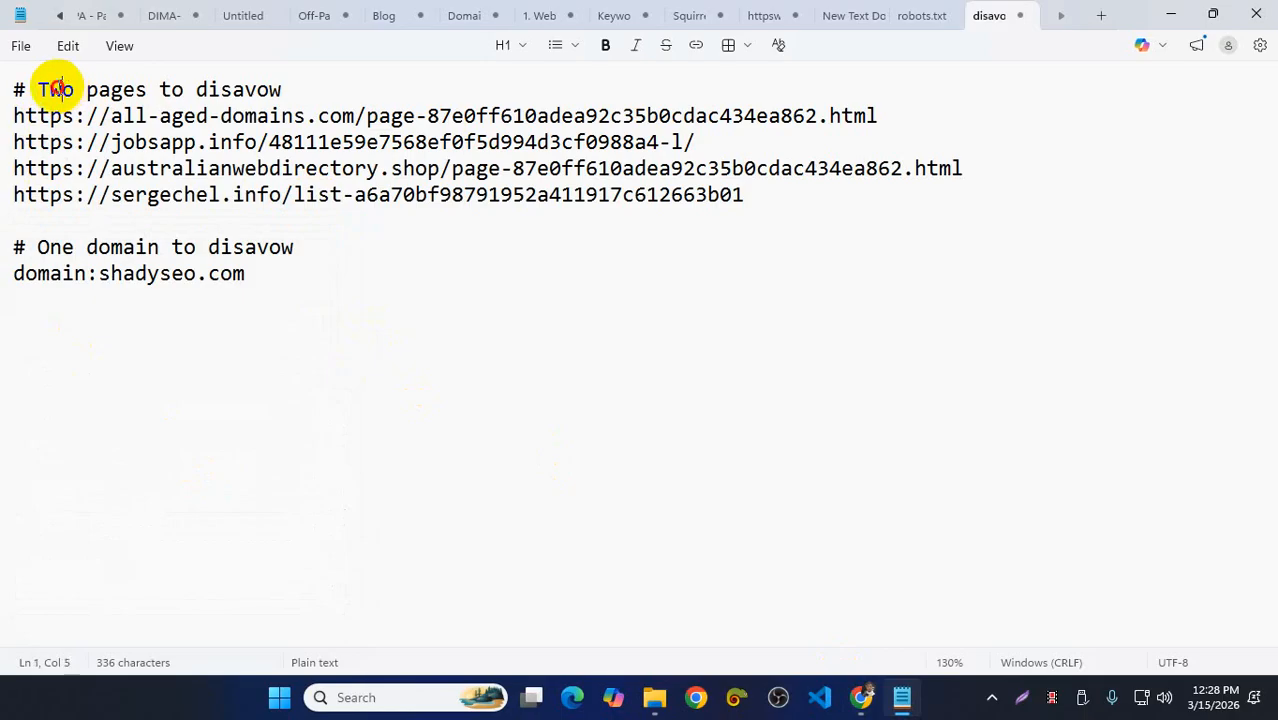
{"action": "double_click", "coordinate": [56, 90]}
{"action": "type", "text": "Fp"}
{"action": "key", "text": "BackSpace"}
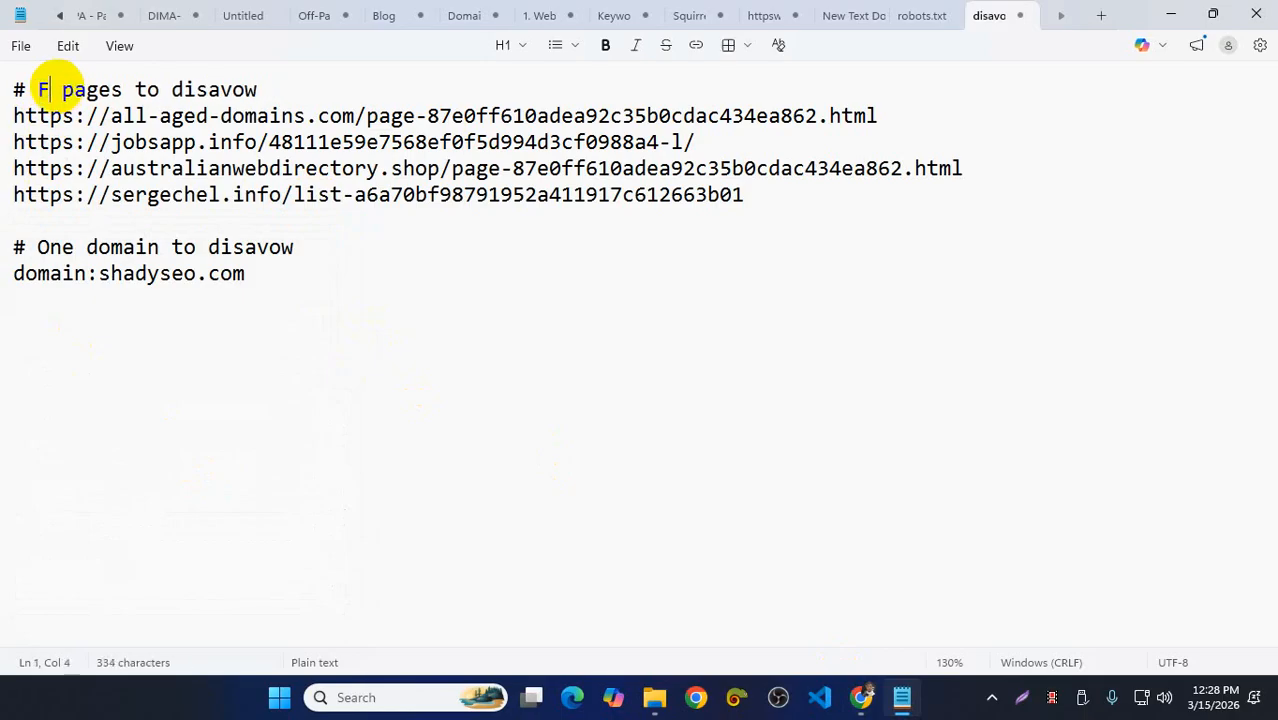
{"action": "type", "text": "our"}
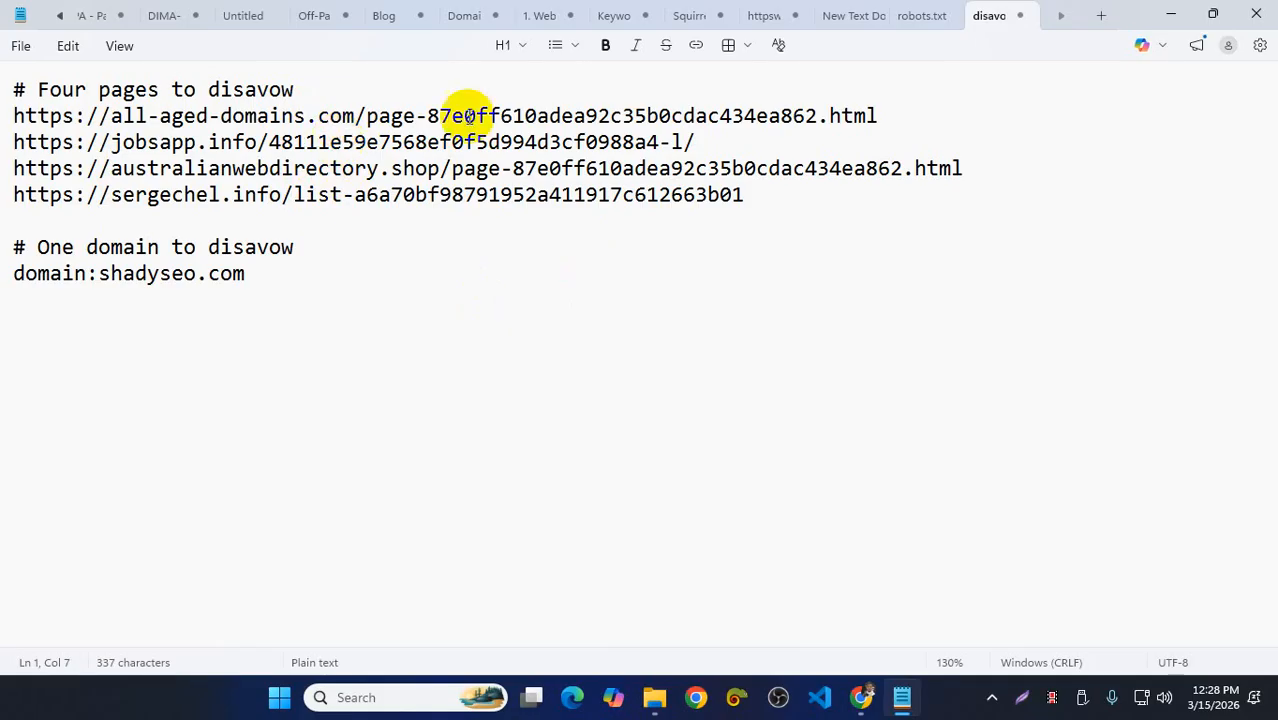
{"action": "double_click", "coordinate": [55, 249]}
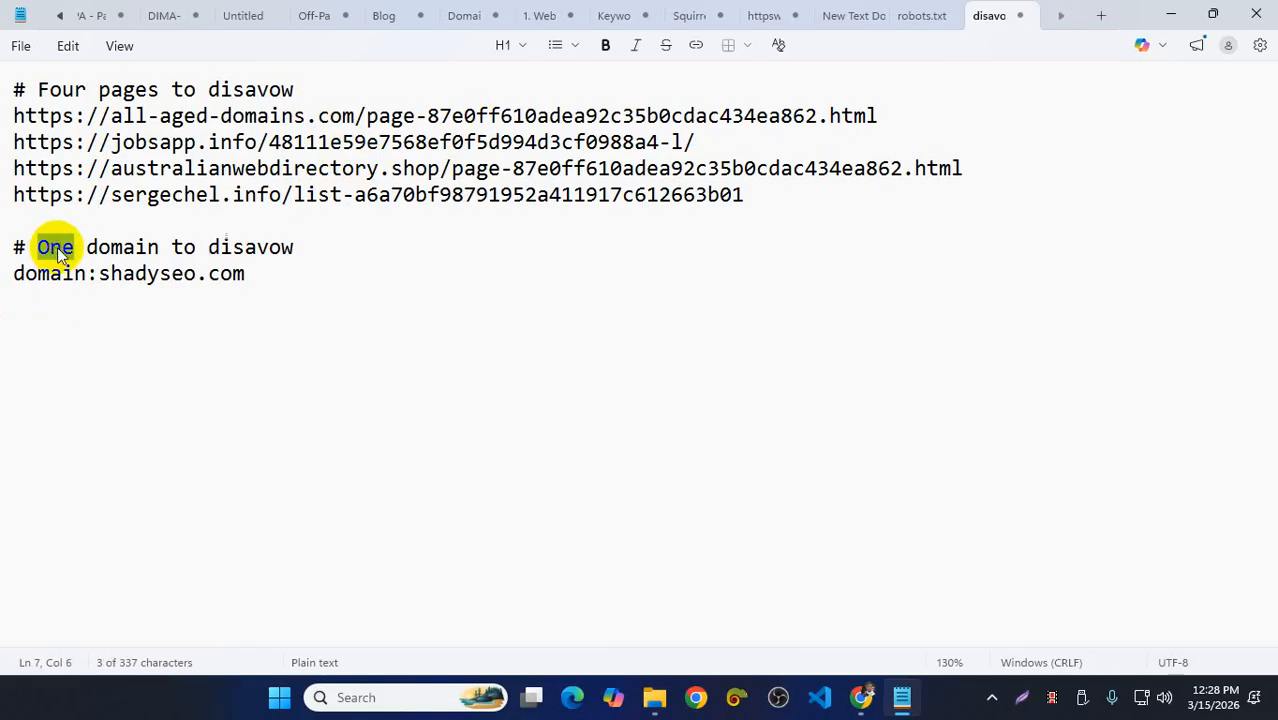
{"action": "left_click", "coordinate": [50, 273]}
{"action": "left_click_drag", "start_coordinate": [95, 270], "coordinate": [14, 270]}
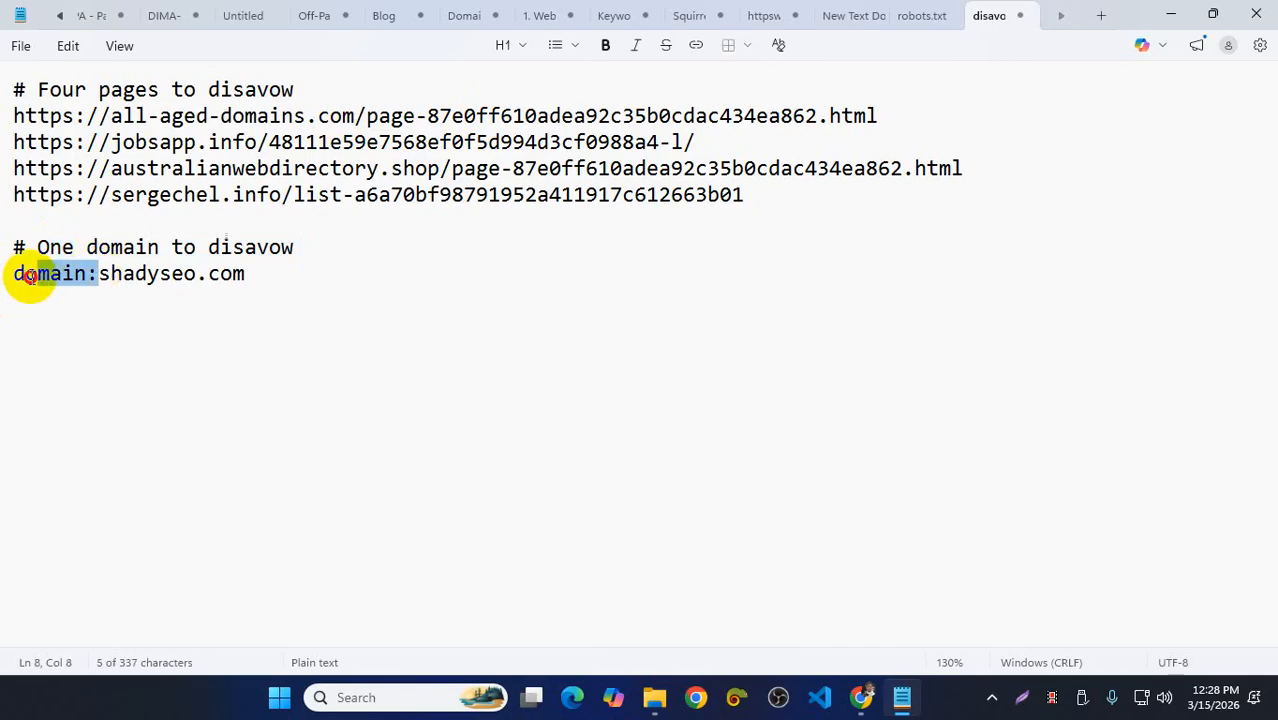
{"action": "left_click", "coordinate": [99, 273]}
{"action": "left_click_drag", "start_coordinate": [128, 271], "coordinate": [276, 266]}
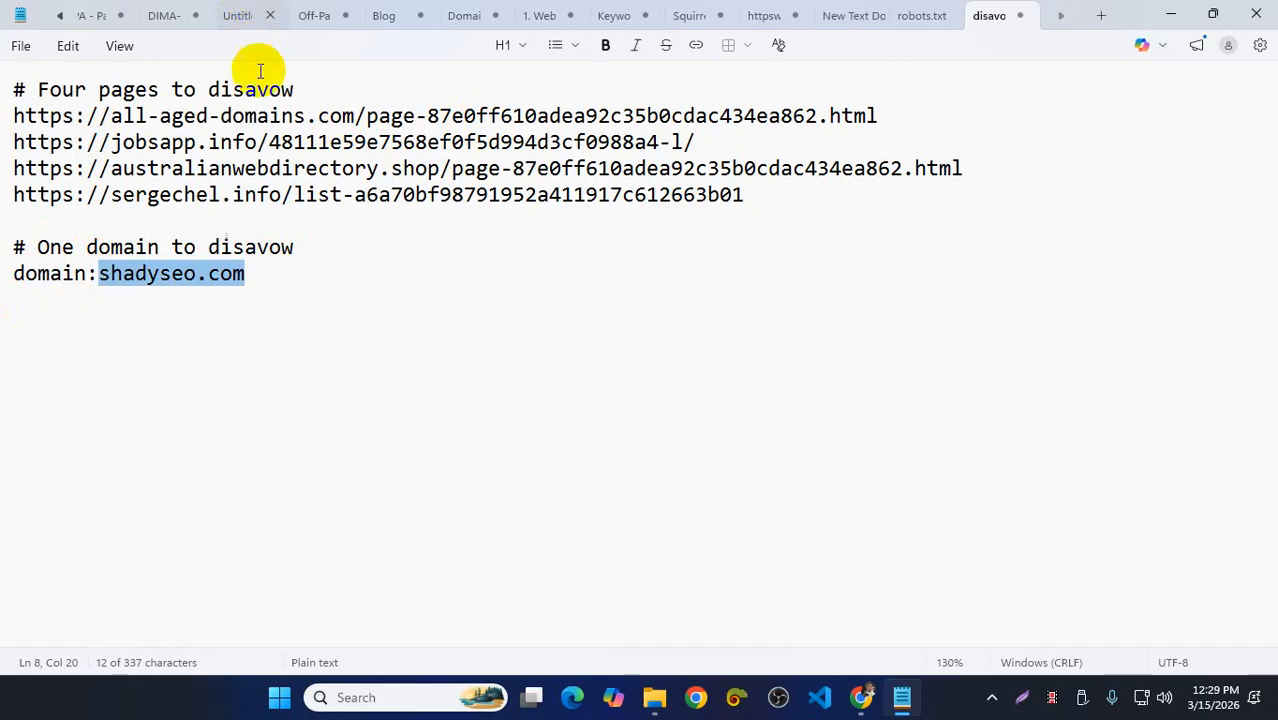
{"action": "left_click", "coordinate": [54, 248]}
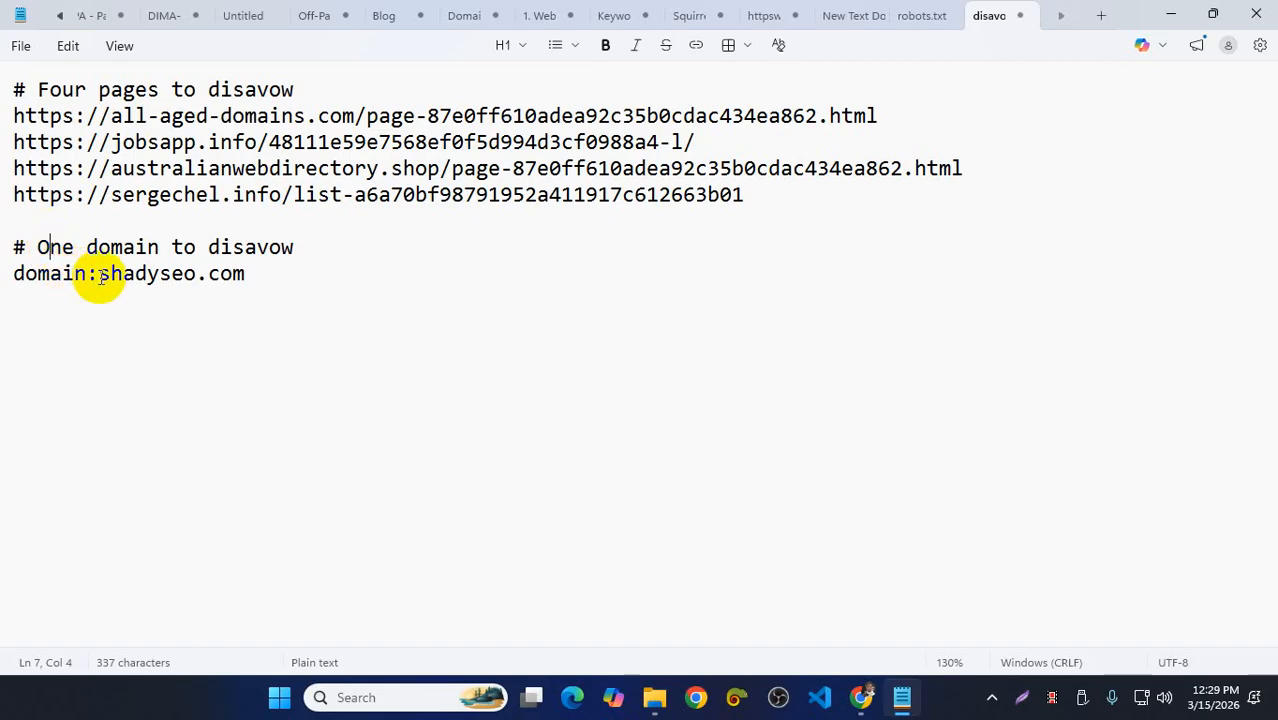
- Add domain:etgrrestyre.com on a new line below the shadyseo.com entry, then save disavow.txt and close Notepad
{"action": "left_click_drag", "start_coordinate": [96, 276], "coordinate": [13, 277]}
{"action": "key", "text": "ctrl+c"}
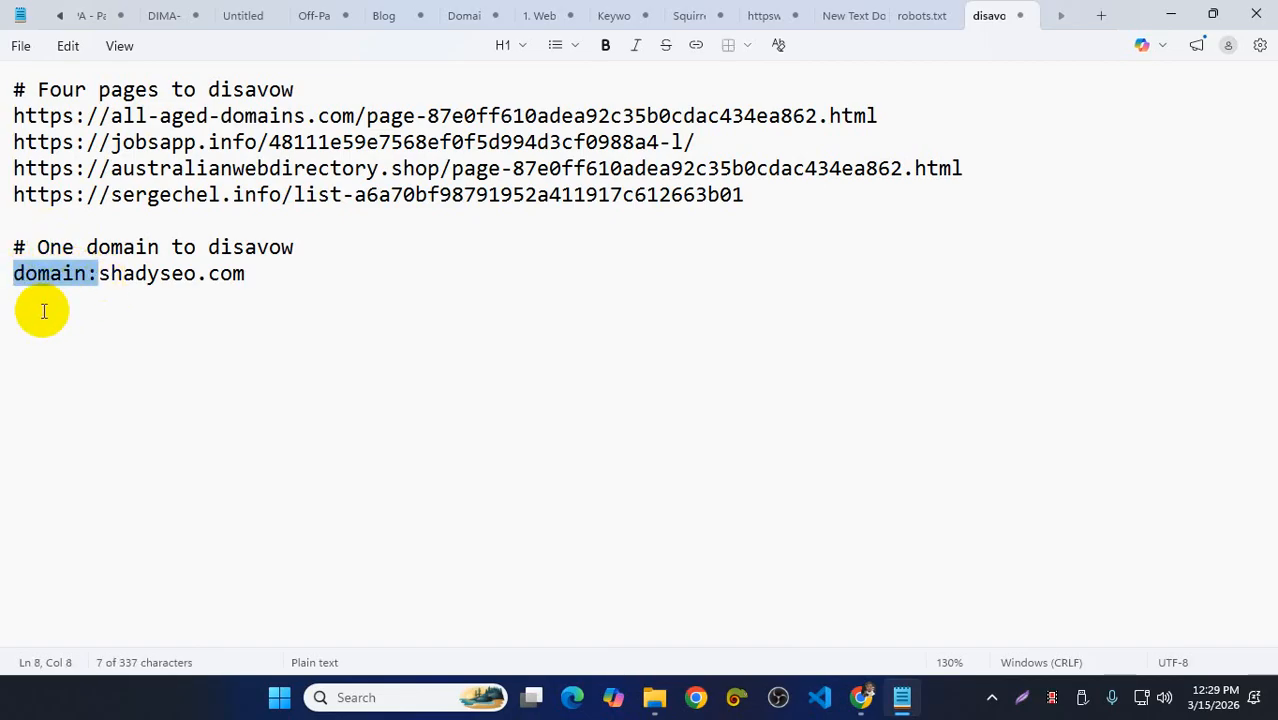
{"action": "triple_click", "coordinate": [12, 272]}
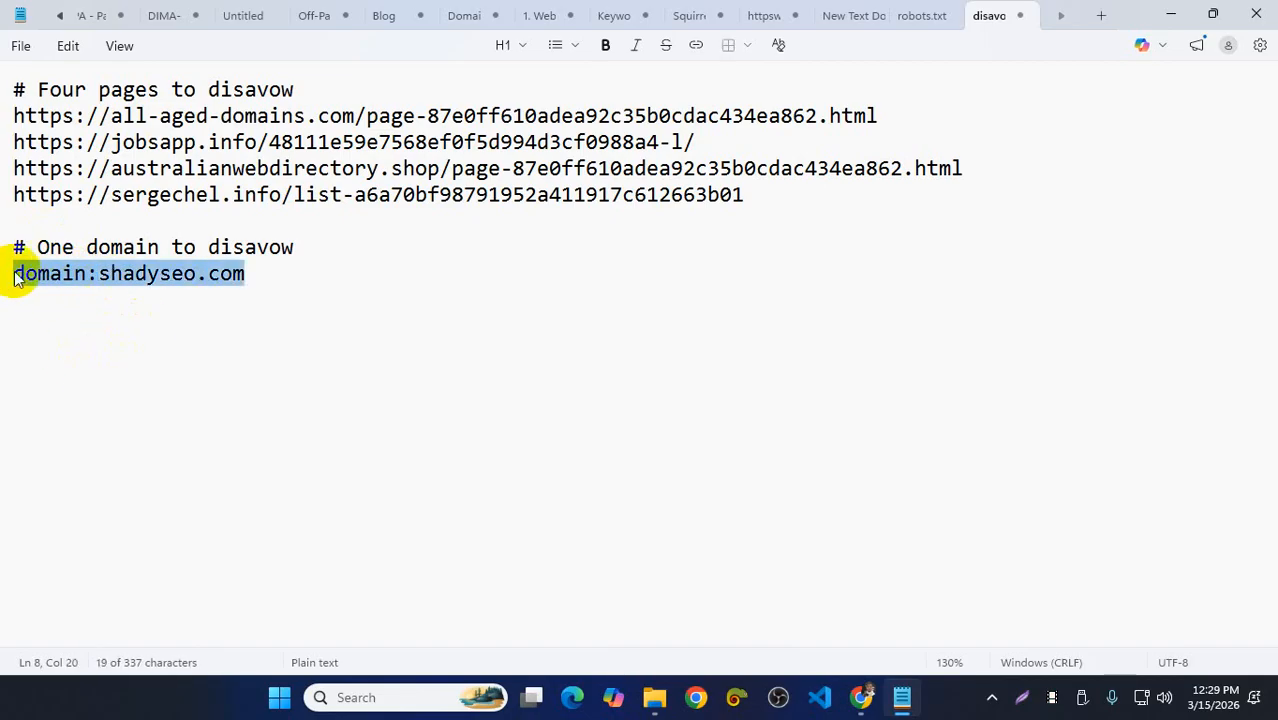
{"action": "left_click", "coordinate": [96, 275]}
{"action": "left_click_drag", "start_coordinate": [96, 275], "coordinate": [18, 276]}
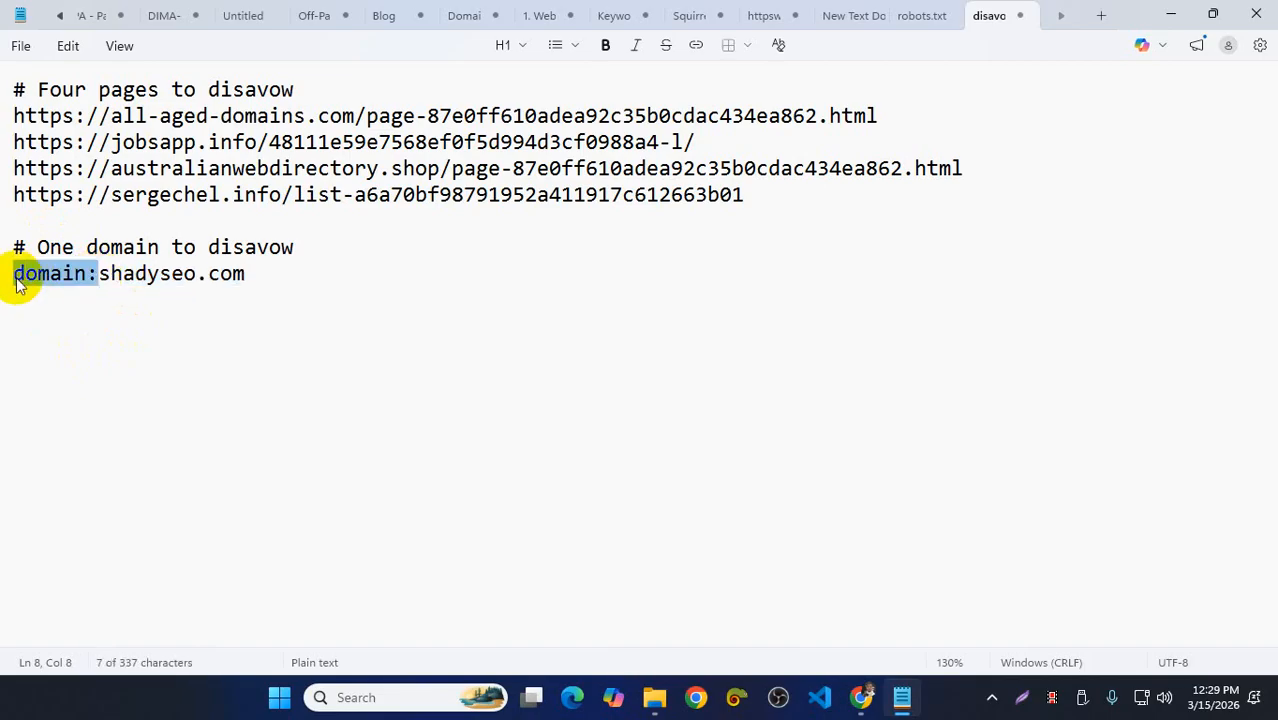
{"action": "left_click", "coordinate": [268, 277]}
{"action": "key", "text": "Return"}
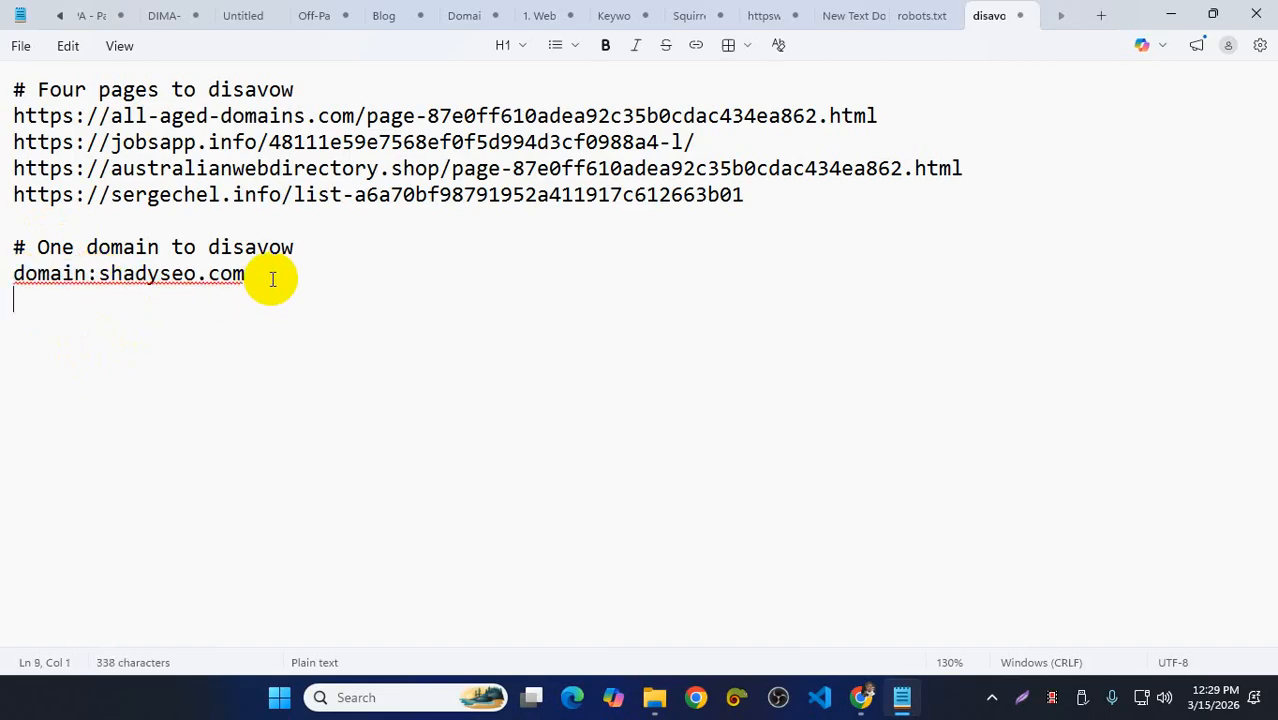
{"action": "key", "text": "ctrl+v"}
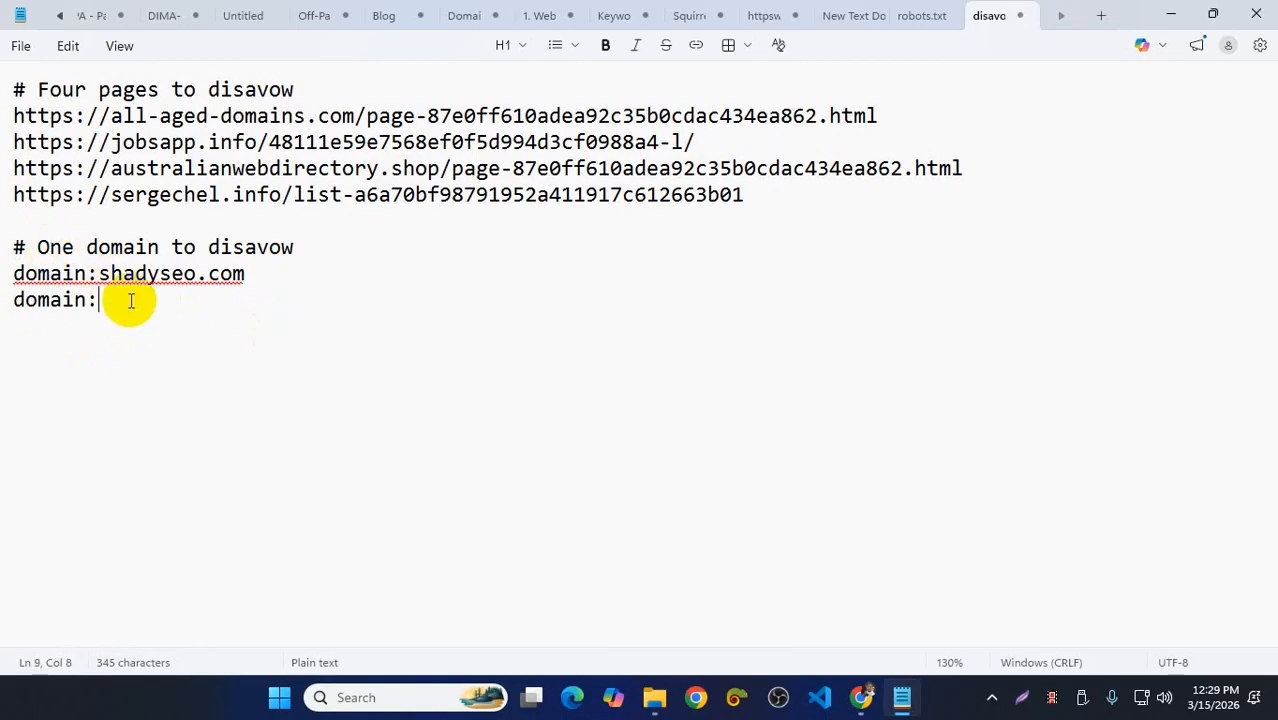
{"action": "type", "text": "etgrrestyre"}
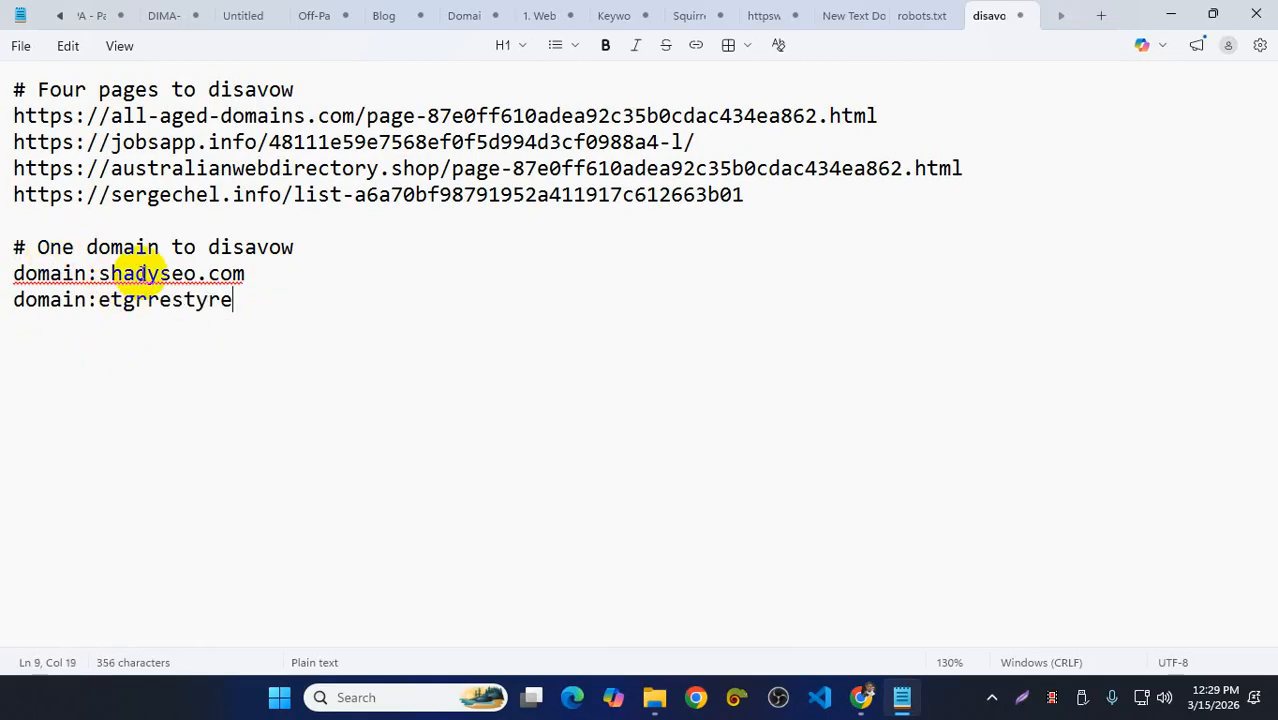
{"action": "type", "text": ".com"}
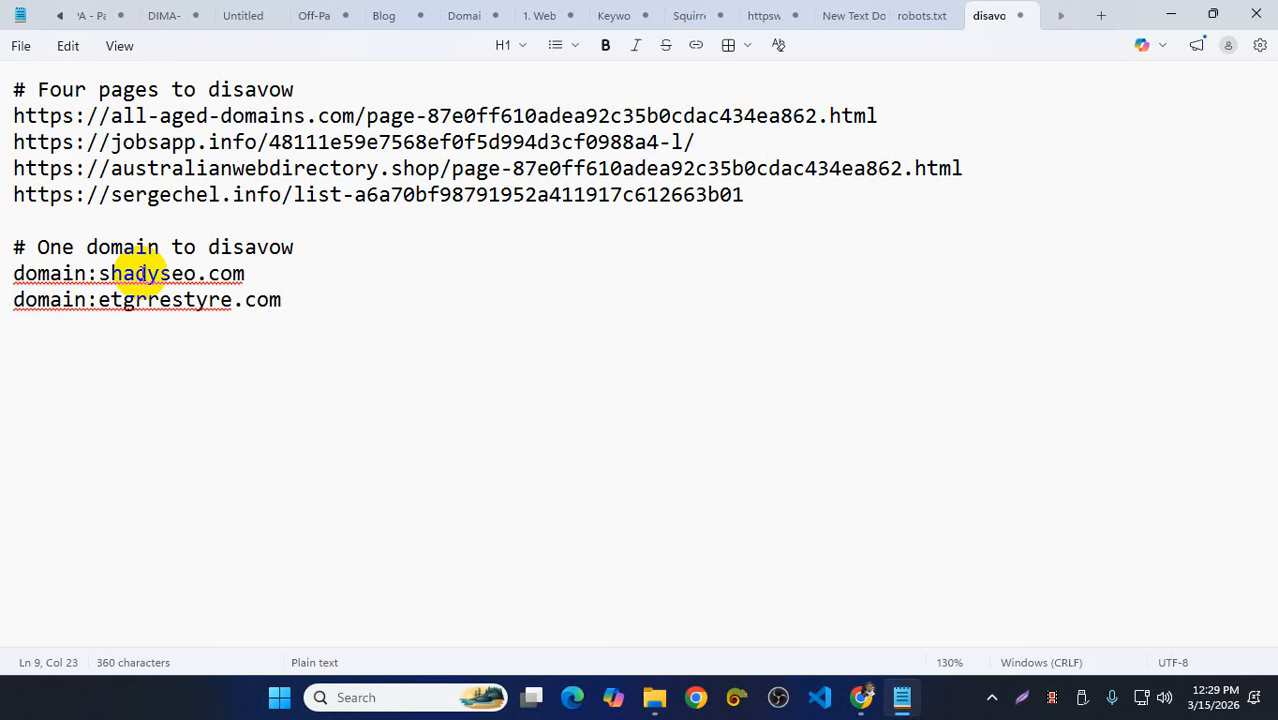
{"action": "left_click", "coordinate": [1020, 15]}
{"action": "left_click", "coordinate": [1256, 14]}
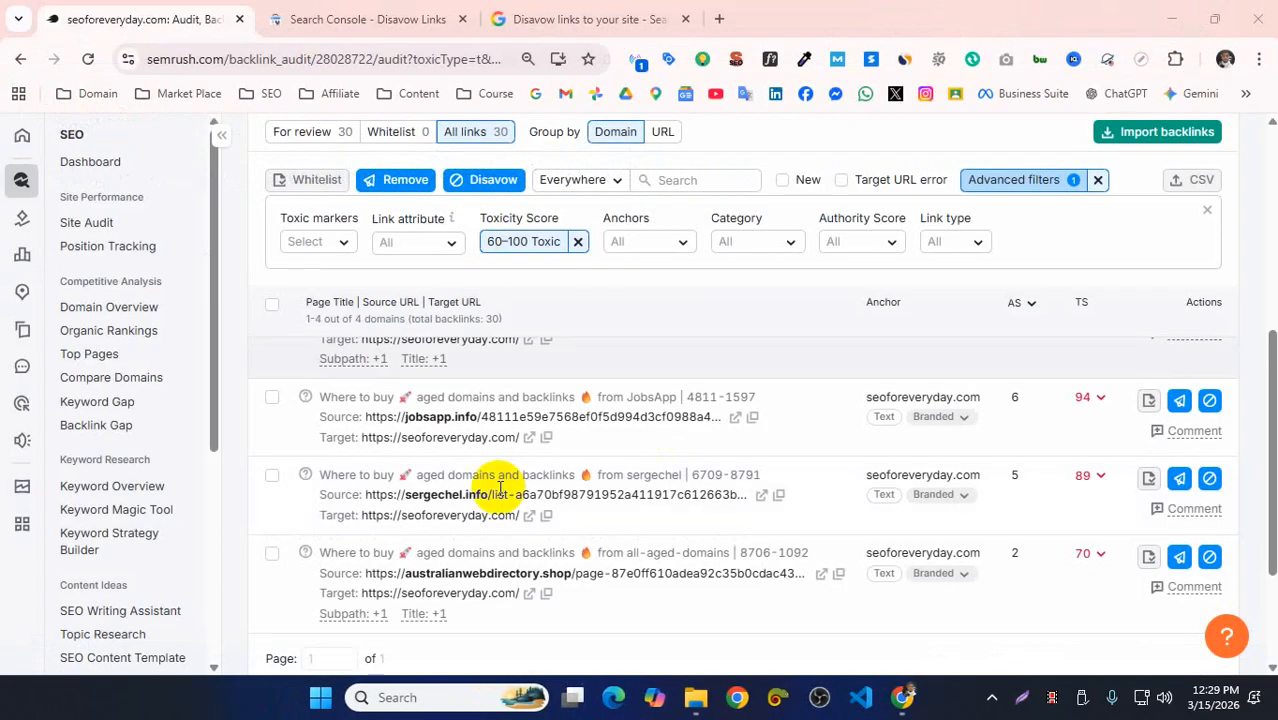
{"action": "left_click", "coordinate": [295, 20]}
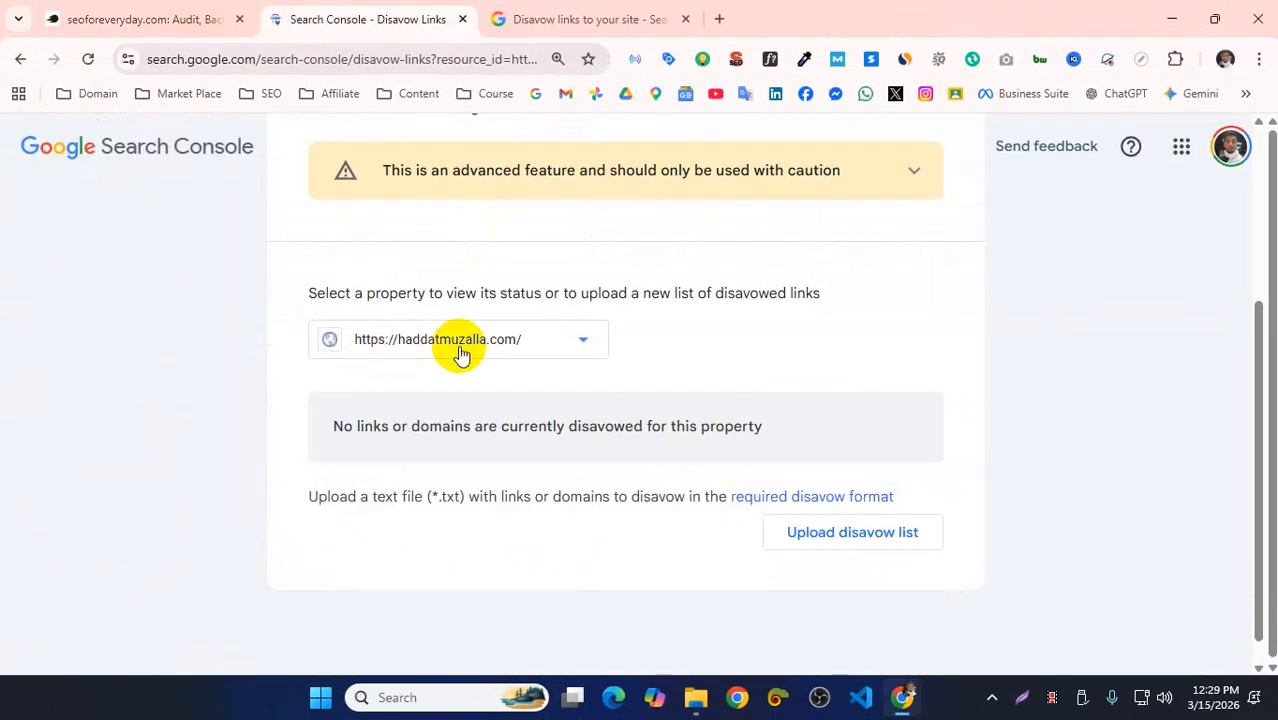
{"action": "left_click", "coordinate": [795, 542]}
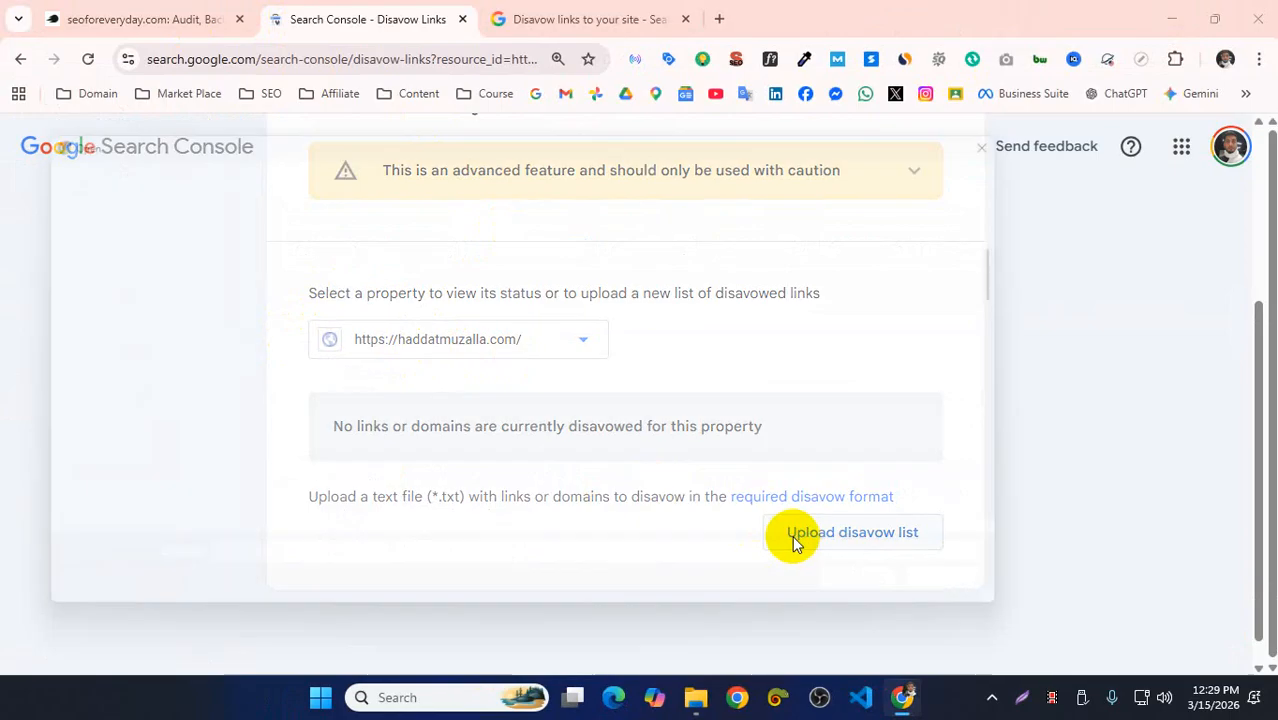
{"action": "left_click", "coordinate": [52, 328]}
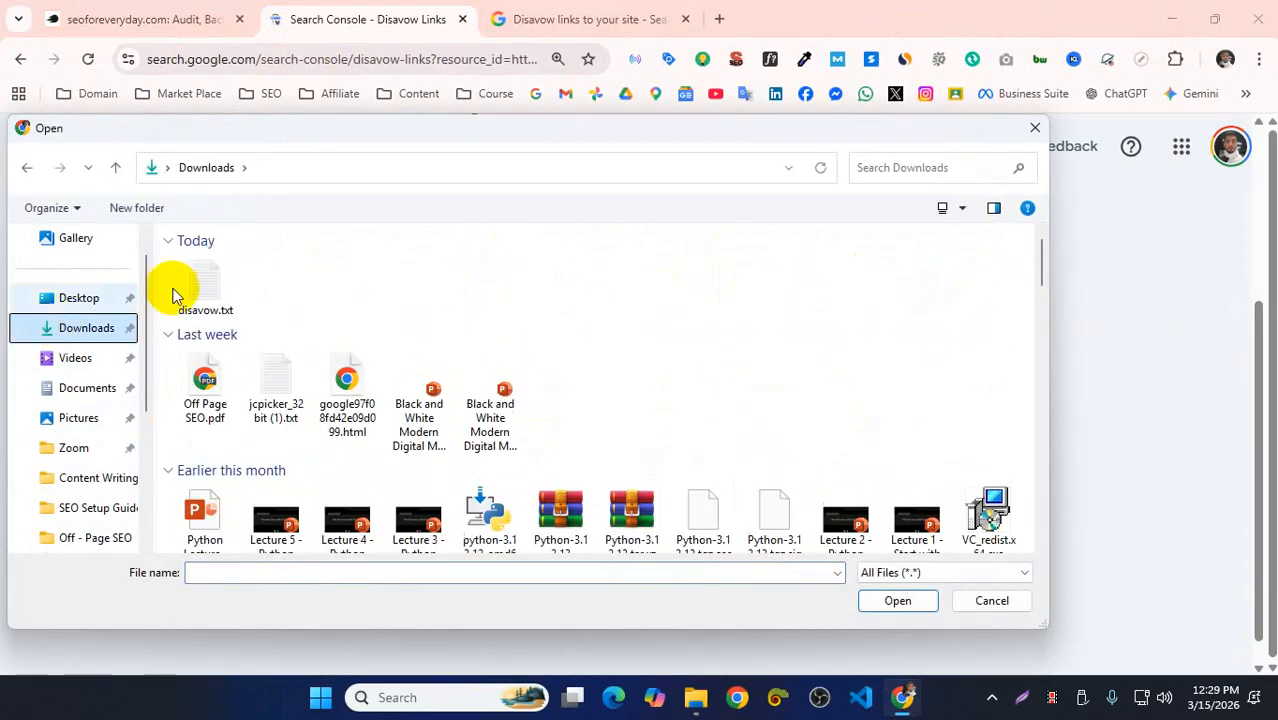
{"action": "left_click", "coordinate": [206, 280]}
{"action": "left_click", "coordinate": [880, 601]}
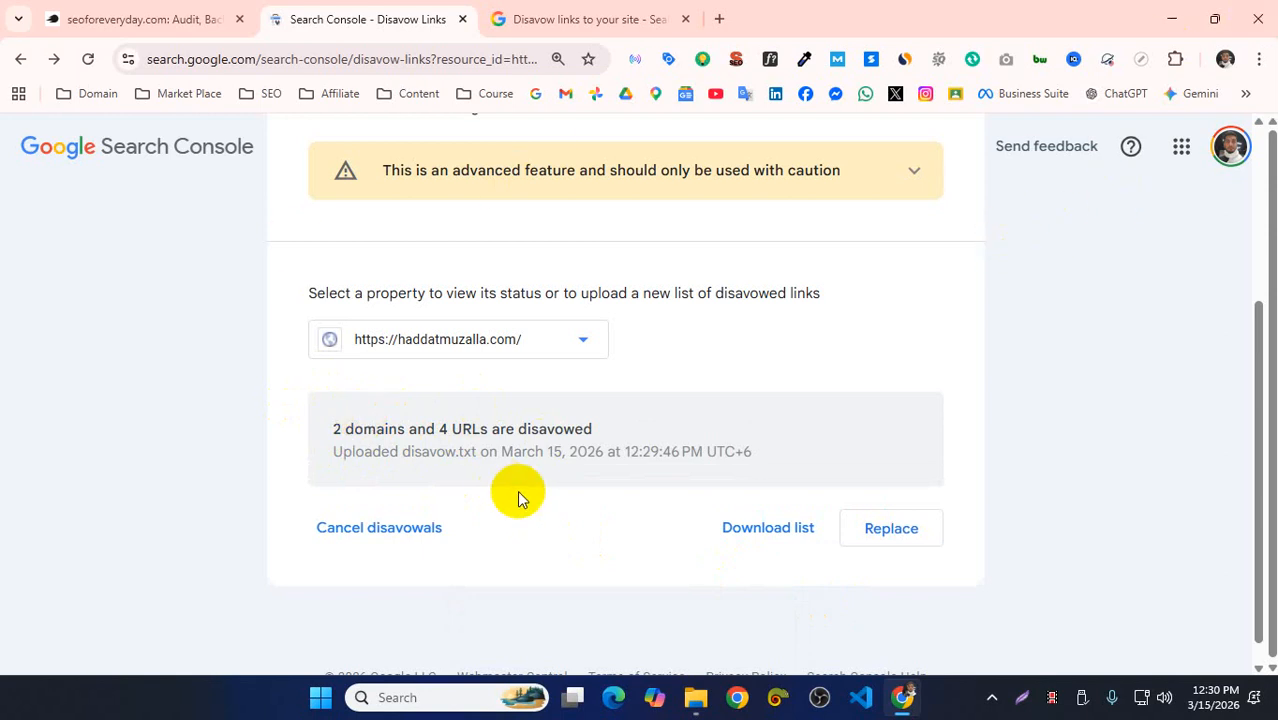
- Return to the Semrush backlink audit and change the Toxicity Score filter to 45–59 Pot. toxic
{"action": "left_click", "coordinate": [185, 20]}
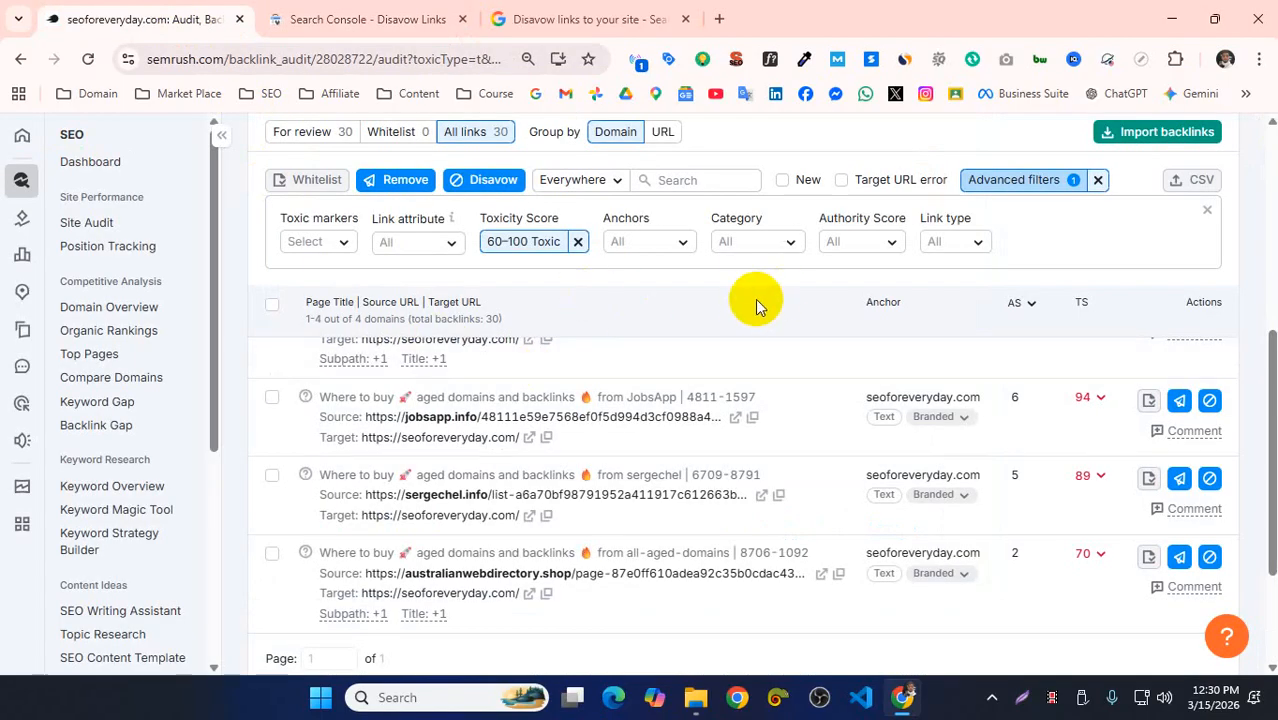
{"action": "scroll", "coordinate": [650, 308], "scroll_direction": "up", "scroll_amount": 2}
{"action": "left_click", "coordinate": [578, 372]}
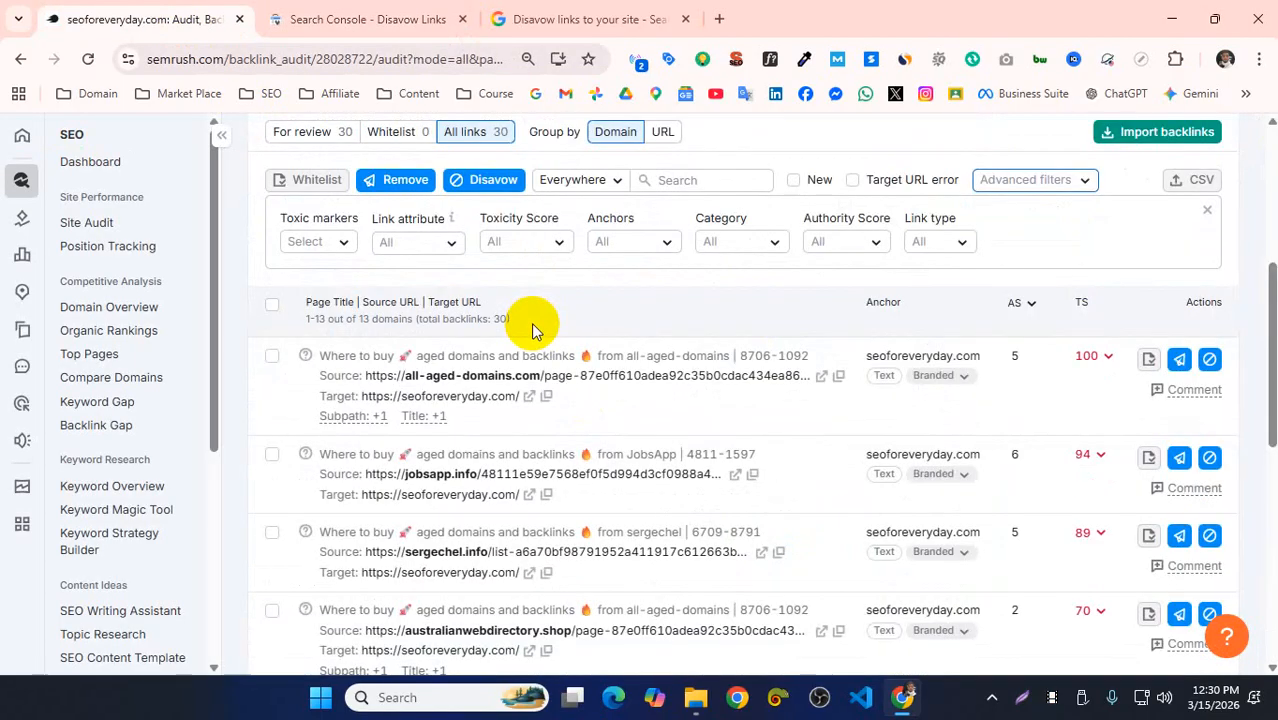
{"action": "left_click", "coordinate": [527, 242]}
{"action": "left_click", "coordinate": [523, 301]}
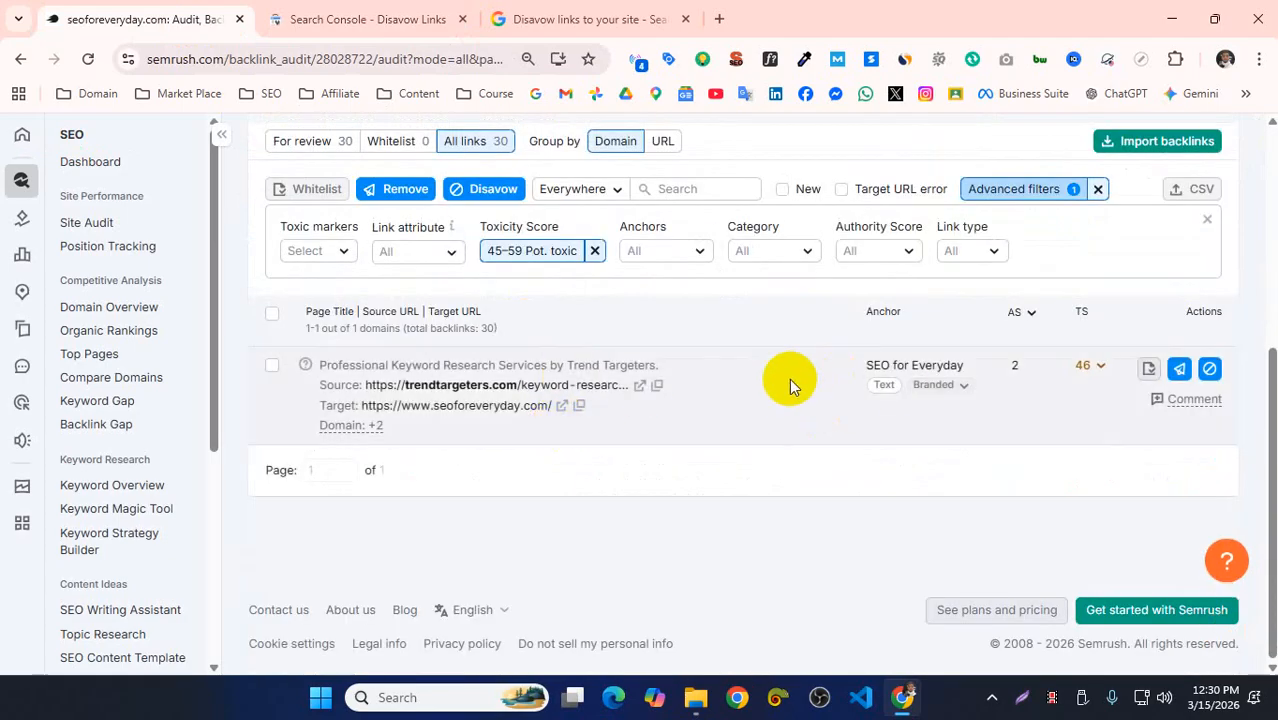
- Copy the trendtargeters.com source URL, check that page and the site's root domain in a new browser tab, and close the tab
{"action": "left_click", "coordinate": [655, 388]}
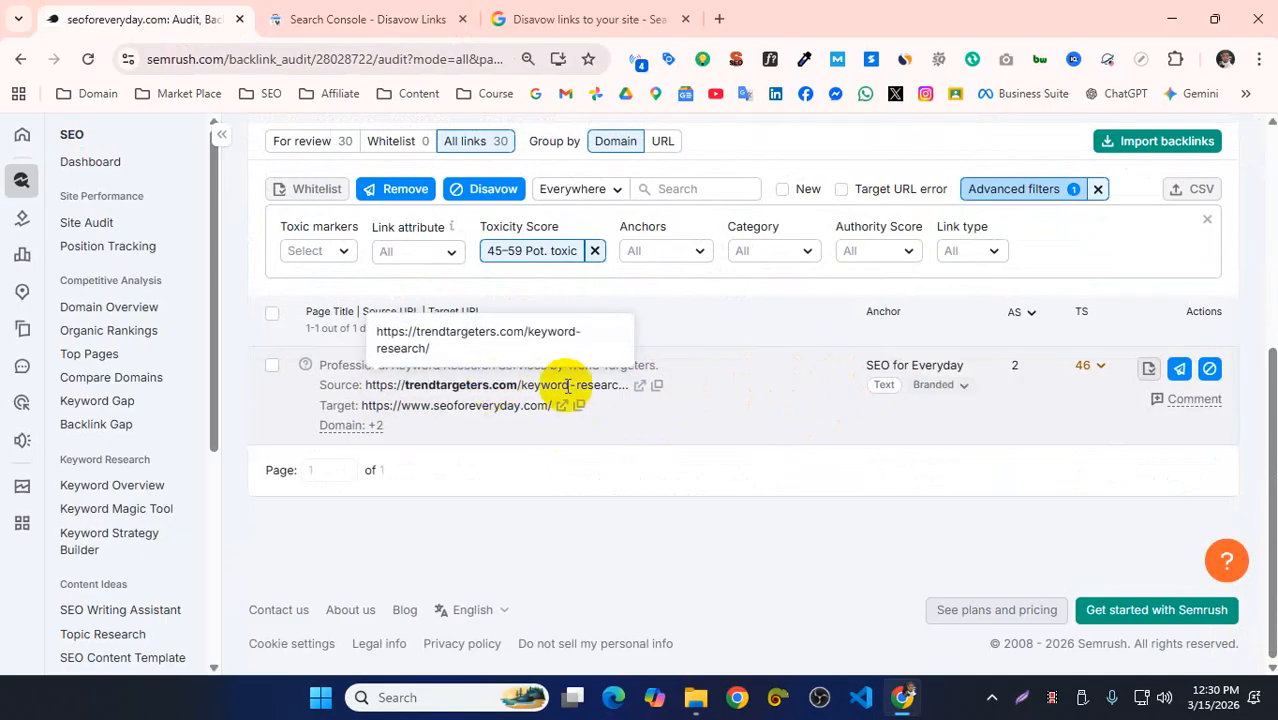
{"action": "left_click", "coordinate": [719, 19]}
{"action": "right_click", "coordinate": [366, 61]}
{"action": "left_click", "coordinate": [441, 248]}
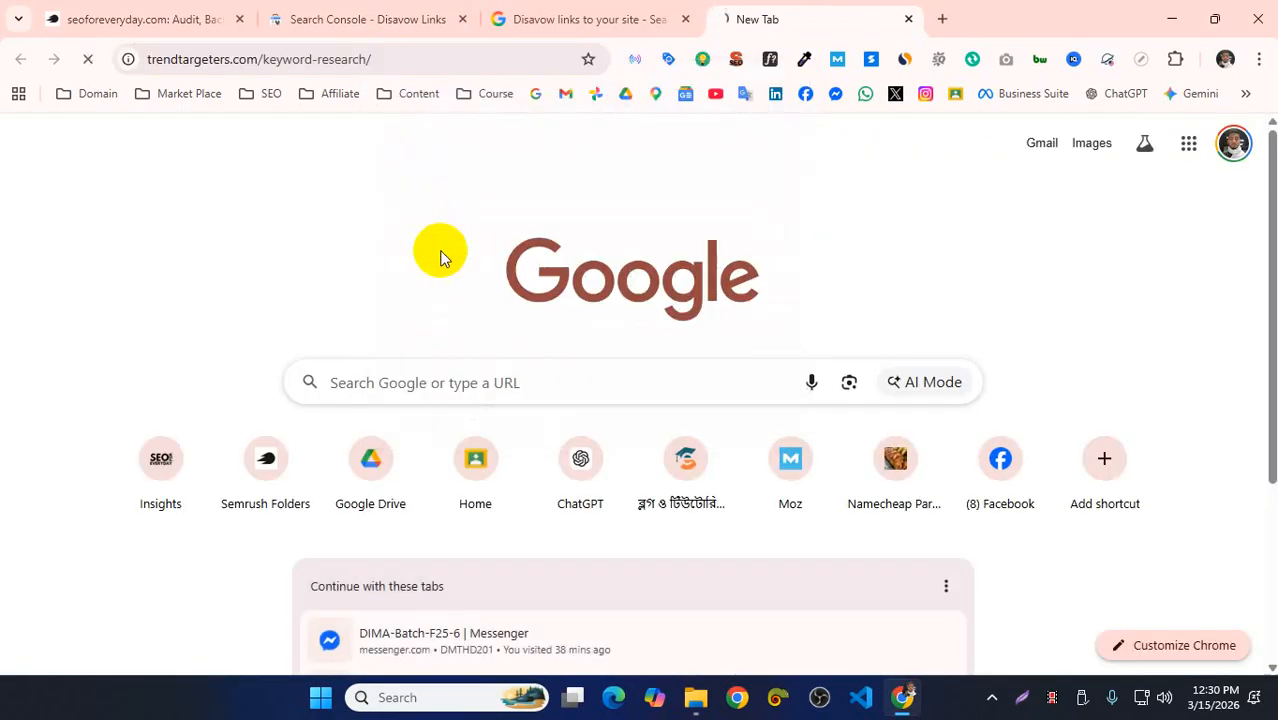
{"action": "left_click_drag", "start_coordinate": [372, 59], "coordinate": [262, 56]}
{"action": "key", "text": "BackSpace"}
{"action": "key", "text": "Return"}
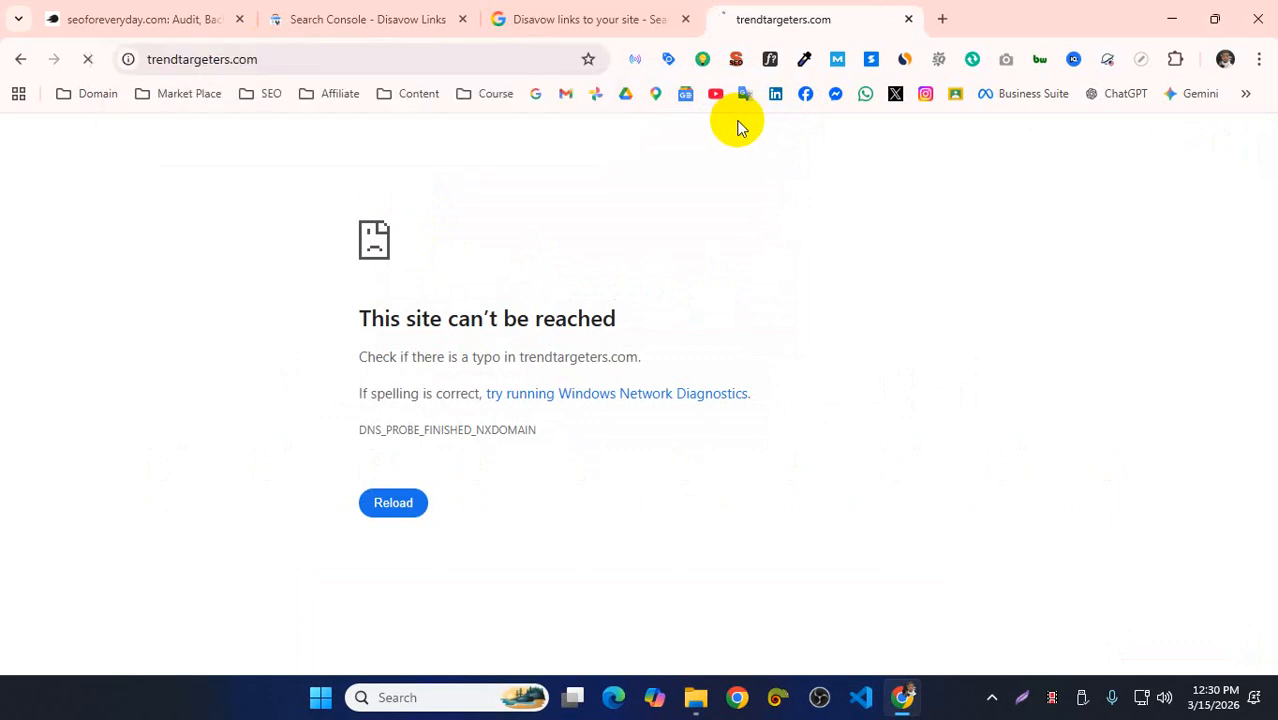
{"action": "left_click", "coordinate": [908, 19]}
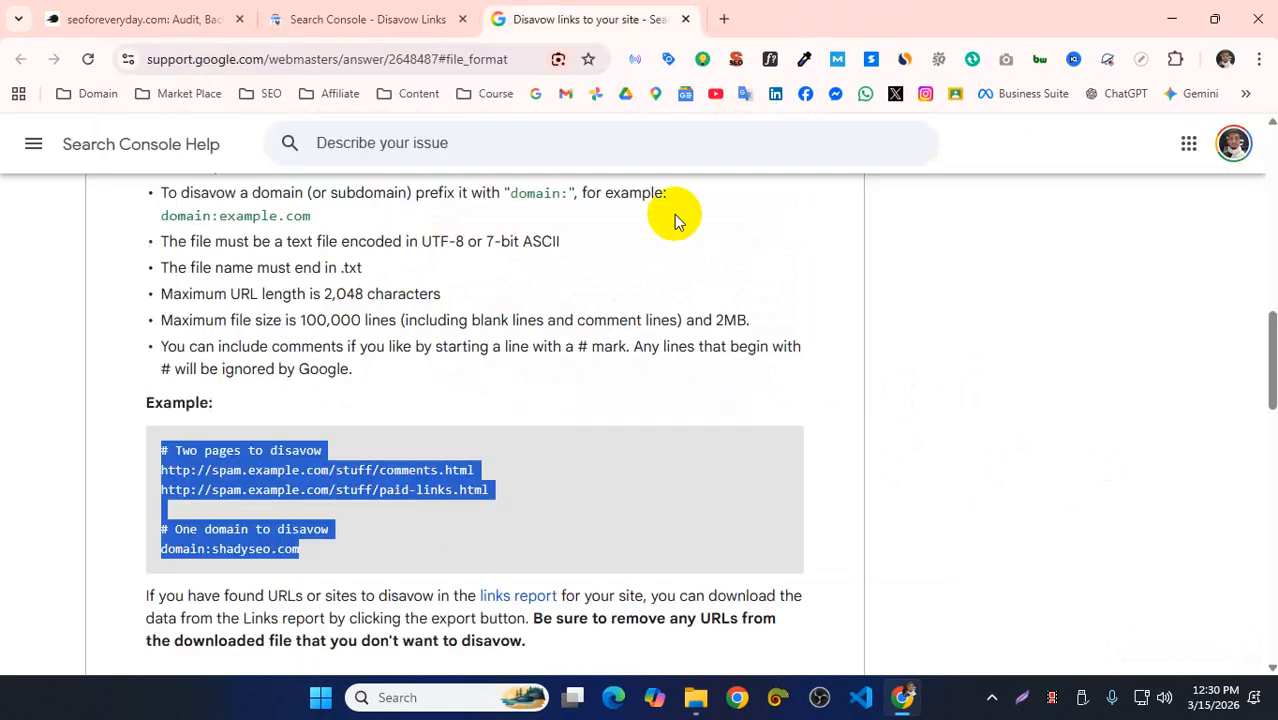
- Copy the trendtargeters.com source URL from the Semrush backlink audit and open disavow.txt from the Downloads folder
{"action": "left_click", "coordinate": [130, 19]}
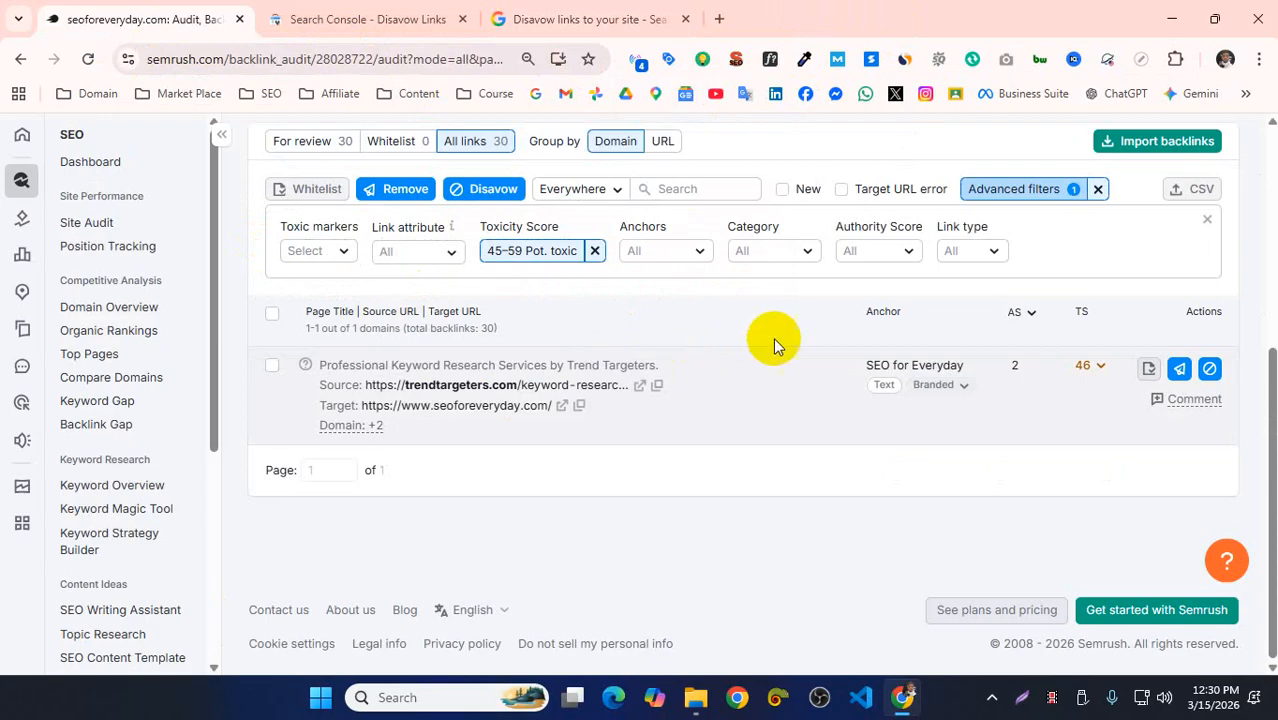
{"action": "left_click", "coordinate": [655, 387]}
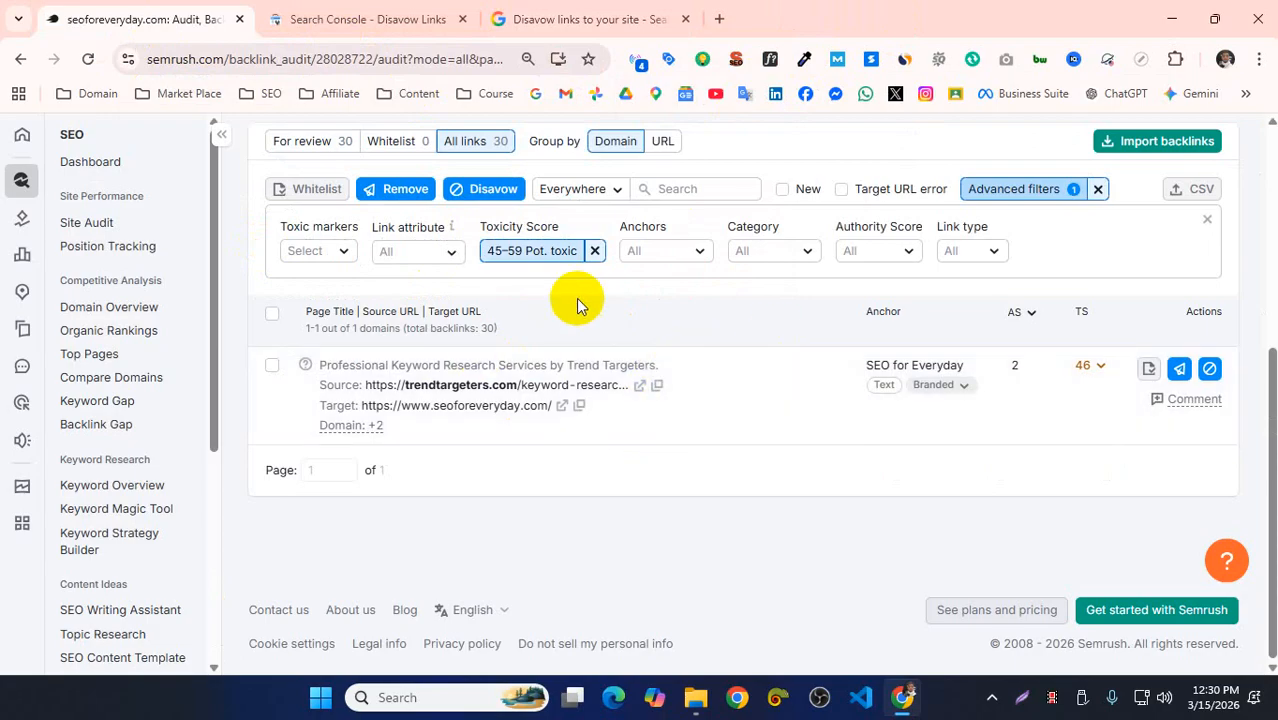
{"action": "left_click", "coordinate": [692, 700]}
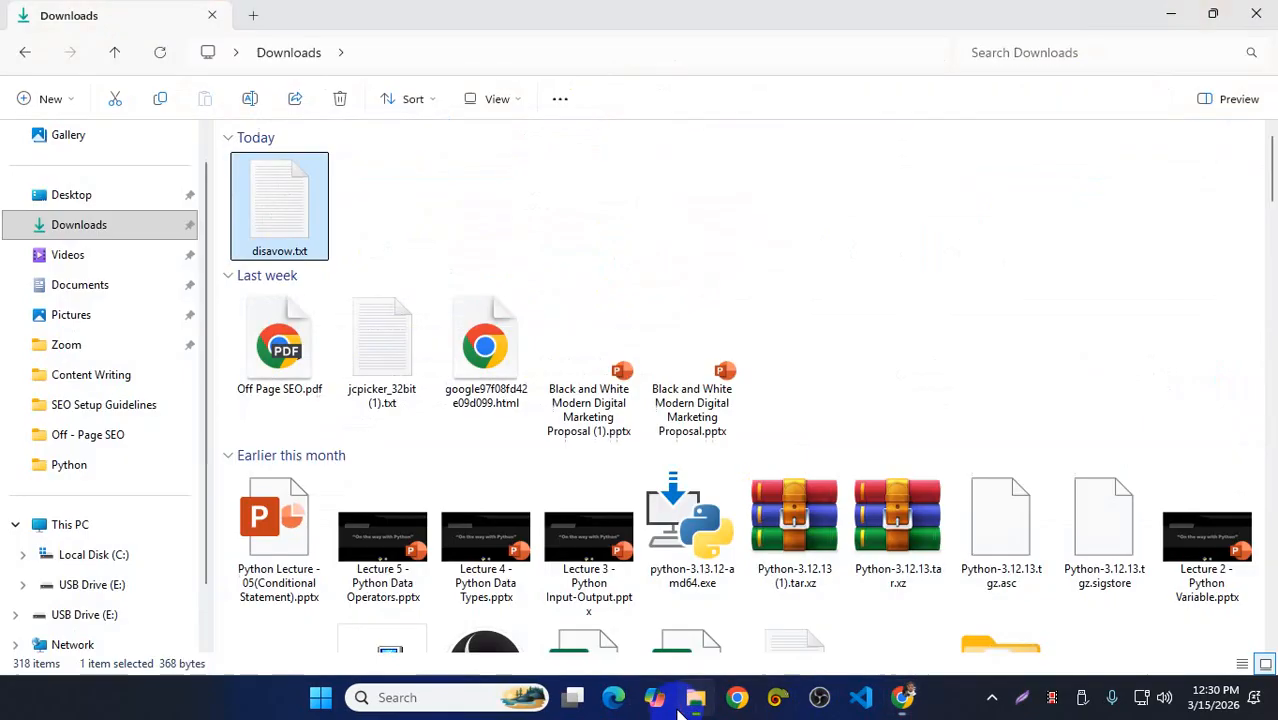
{"action": "right_click", "coordinate": [259, 205]}
{"action": "left_click", "coordinate": [407, 145]}
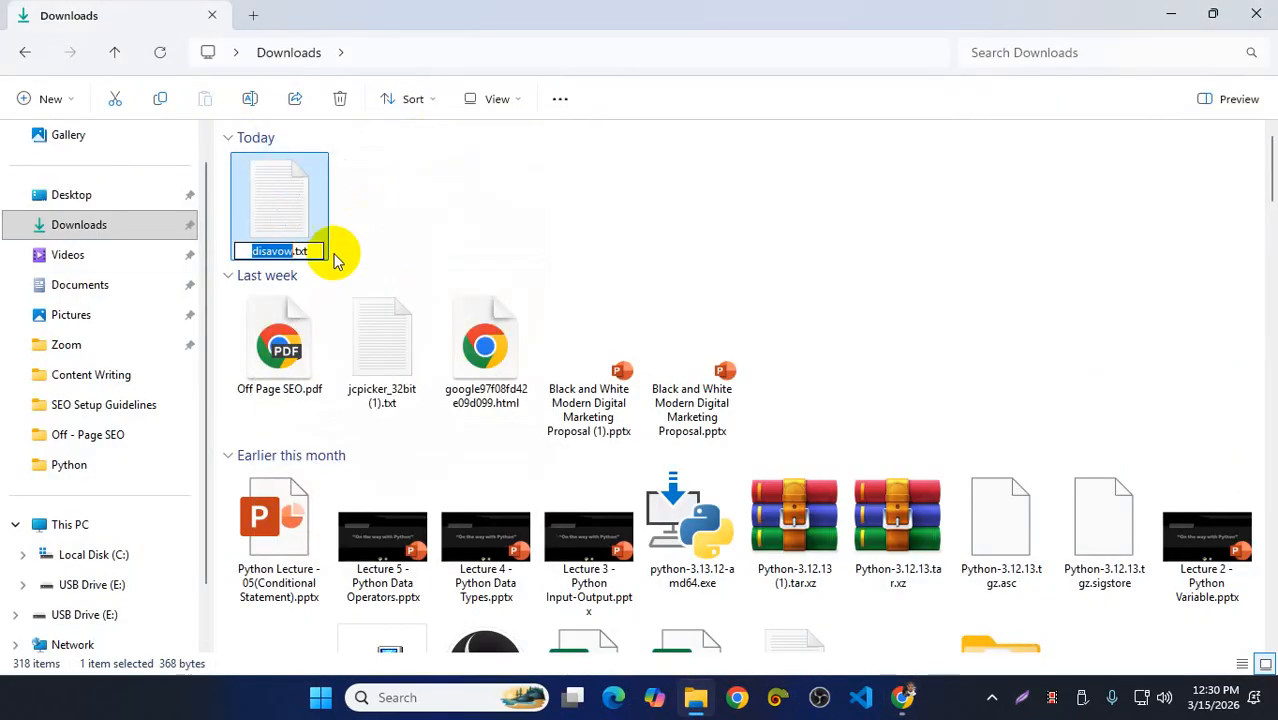
{"action": "left_click", "coordinate": [246, 195]}
{"action": "double_click", "coordinate": [246, 195]}
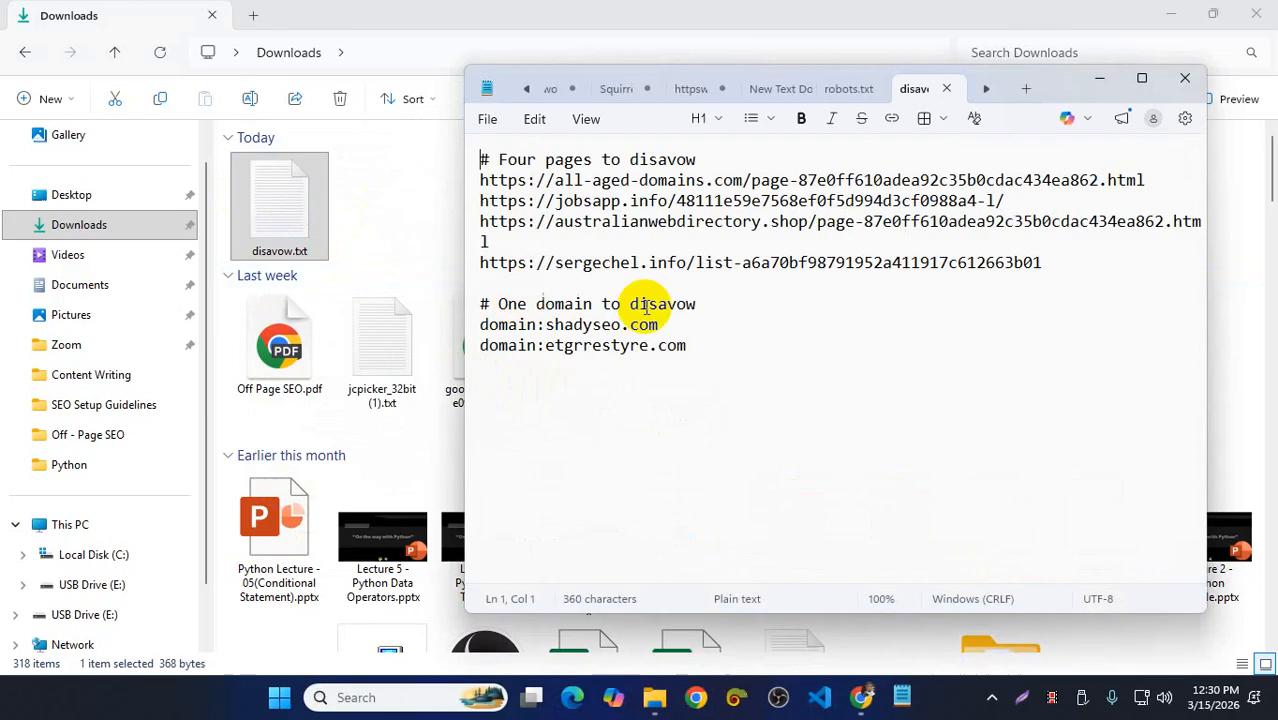
{"action": "left_click_drag", "start_coordinate": [1040, 262], "coordinate": [470, 190]}
{"action": "key", "text": "ctrl+v"}
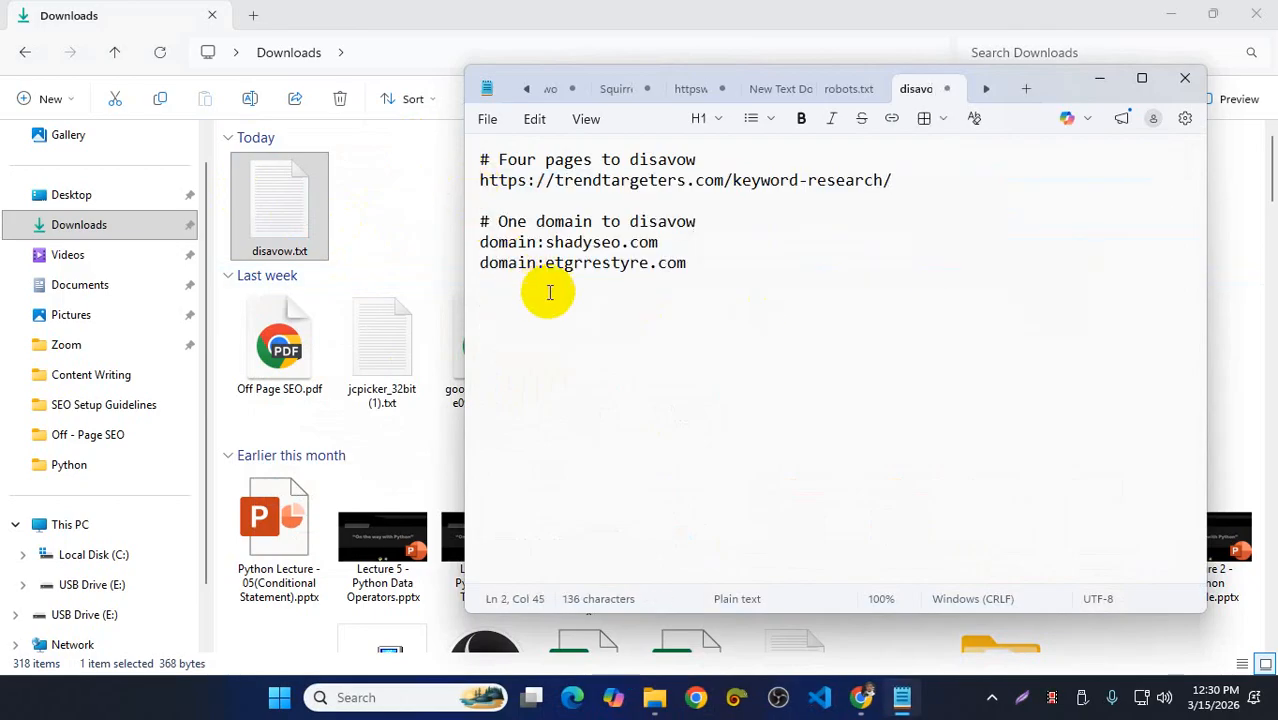
{"action": "left_click_drag", "start_coordinate": [707, 260], "coordinate": [471, 240]}
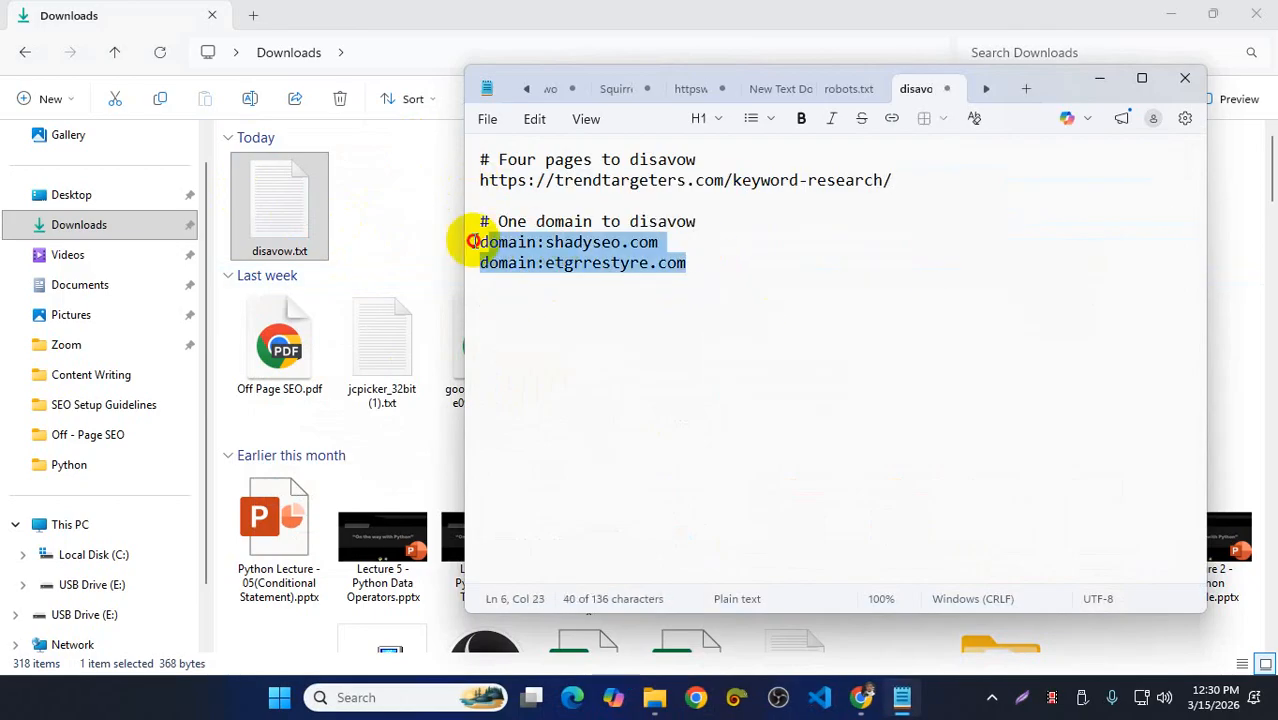
{"action": "key", "text": "BackSpace"}
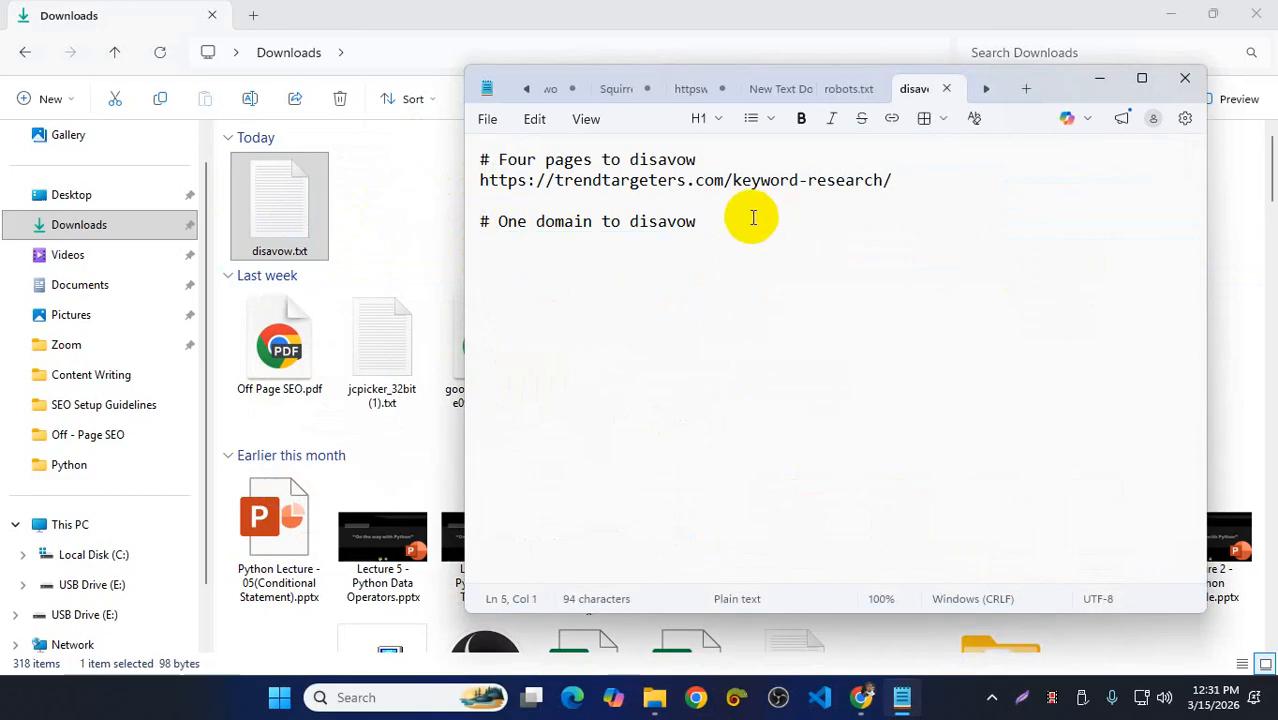
{"action": "left_click", "coordinate": [1183, 80]}
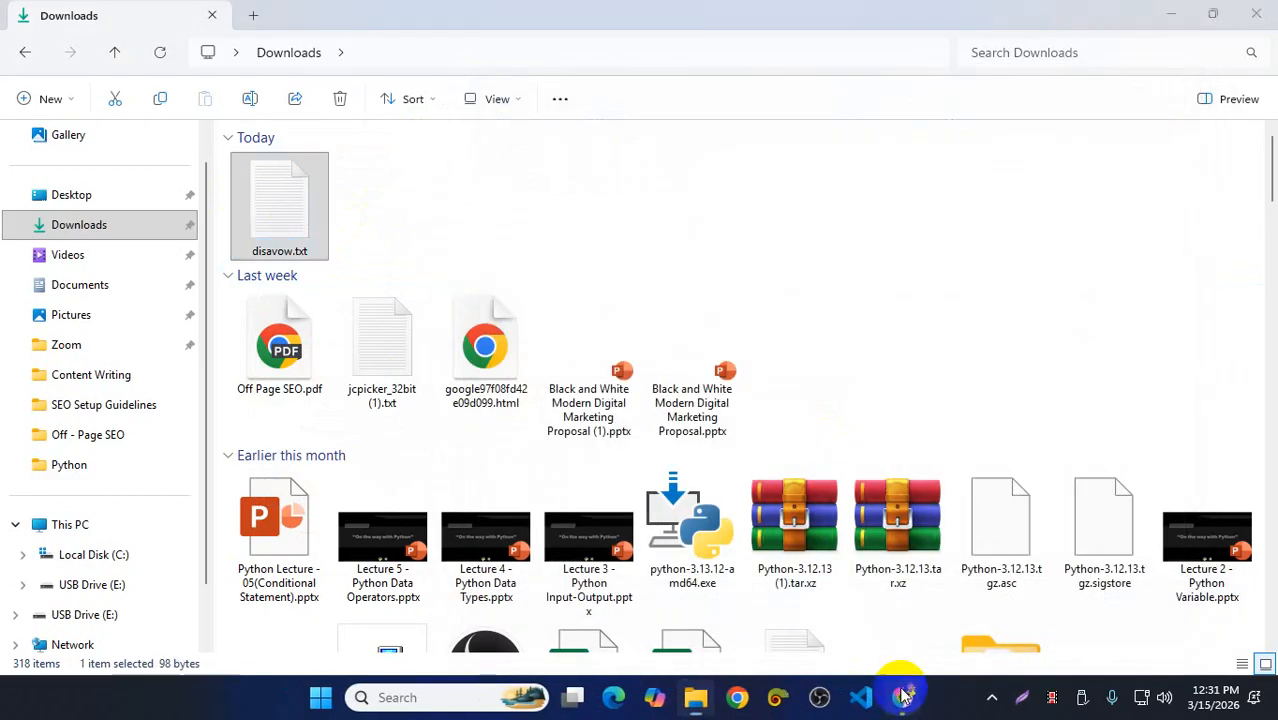
{"action": "left_click", "coordinate": [862, 697]}
{"action": "left_click", "coordinate": [394, 19]}
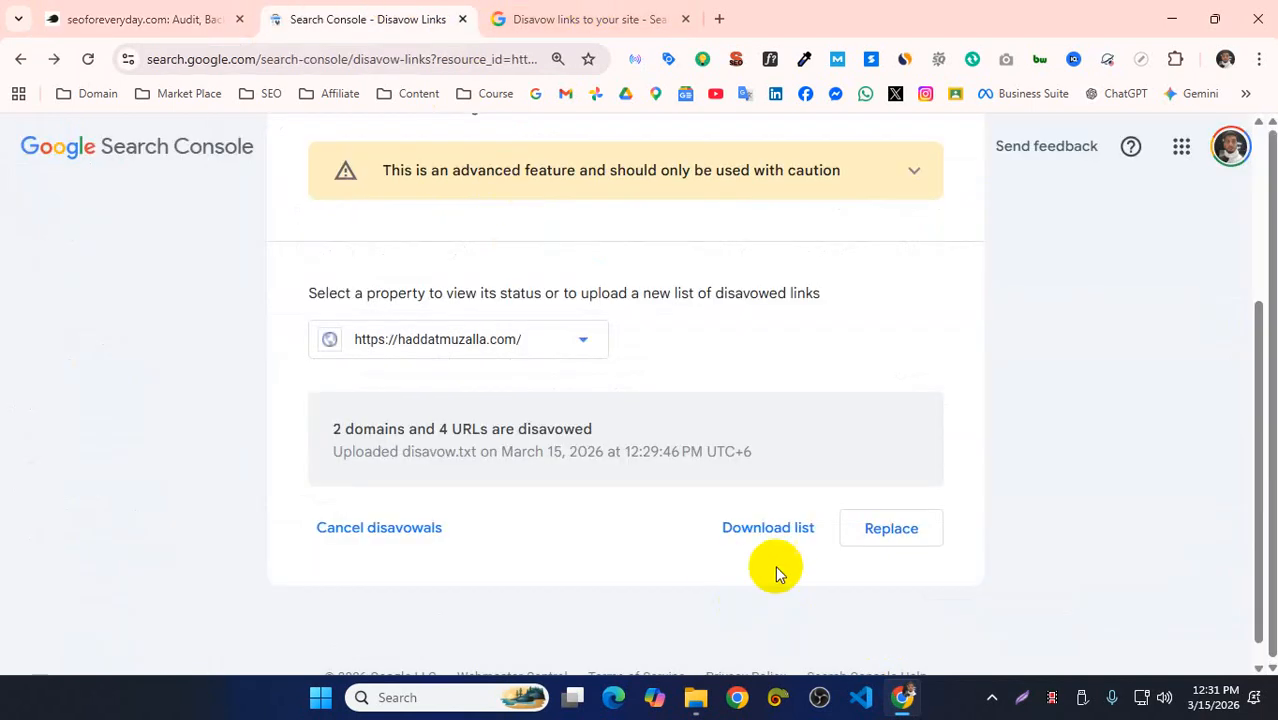
{"action": "left_click", "coordinate": [860, 528]}
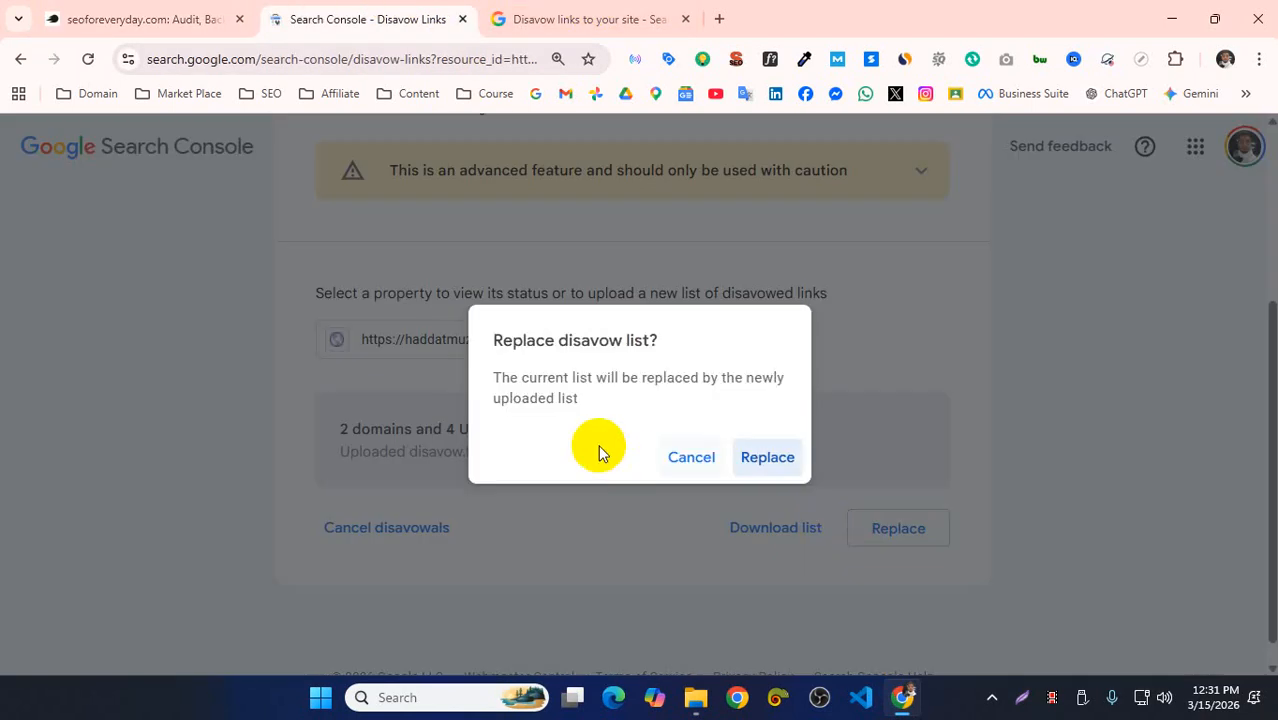
{"action": "left_click", "coordinate": [757, 445]}
{"action": "left_click", "coordinate": [246, 304]}
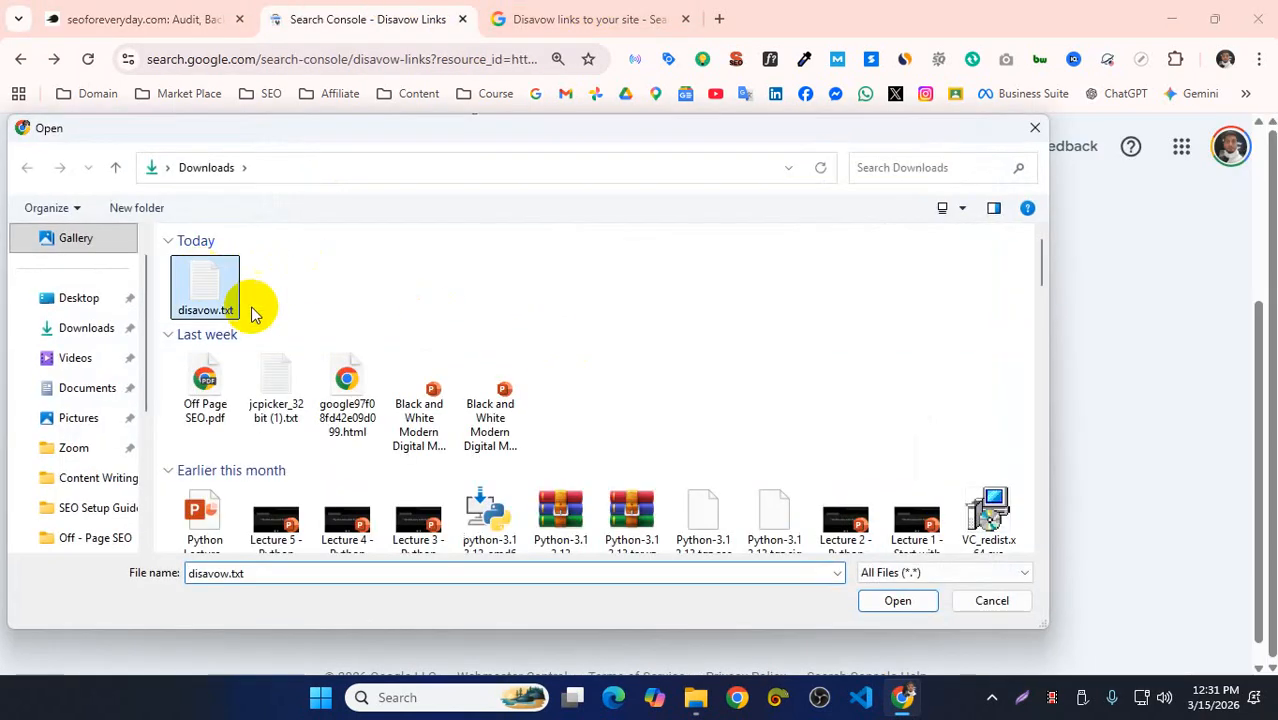
{"action": "left_click", "coordinate": [898, 600]}
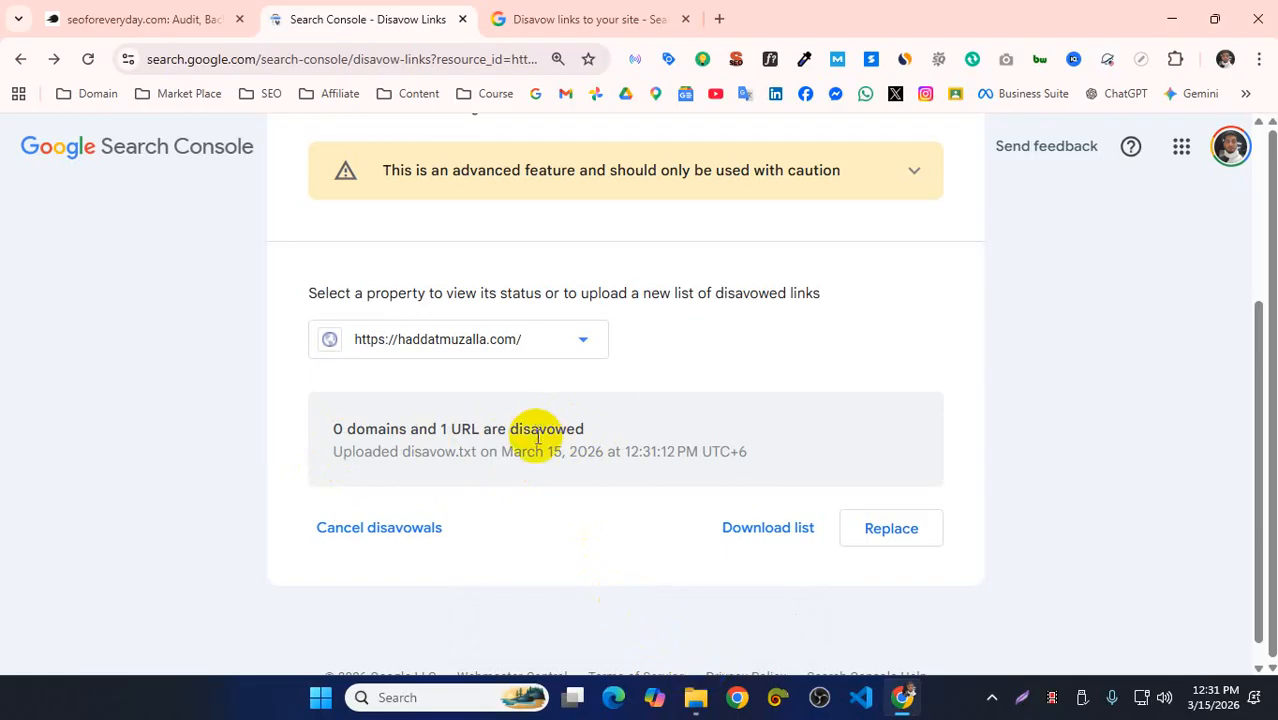
{"action": "left_click", "coordinate": [424, 540]}
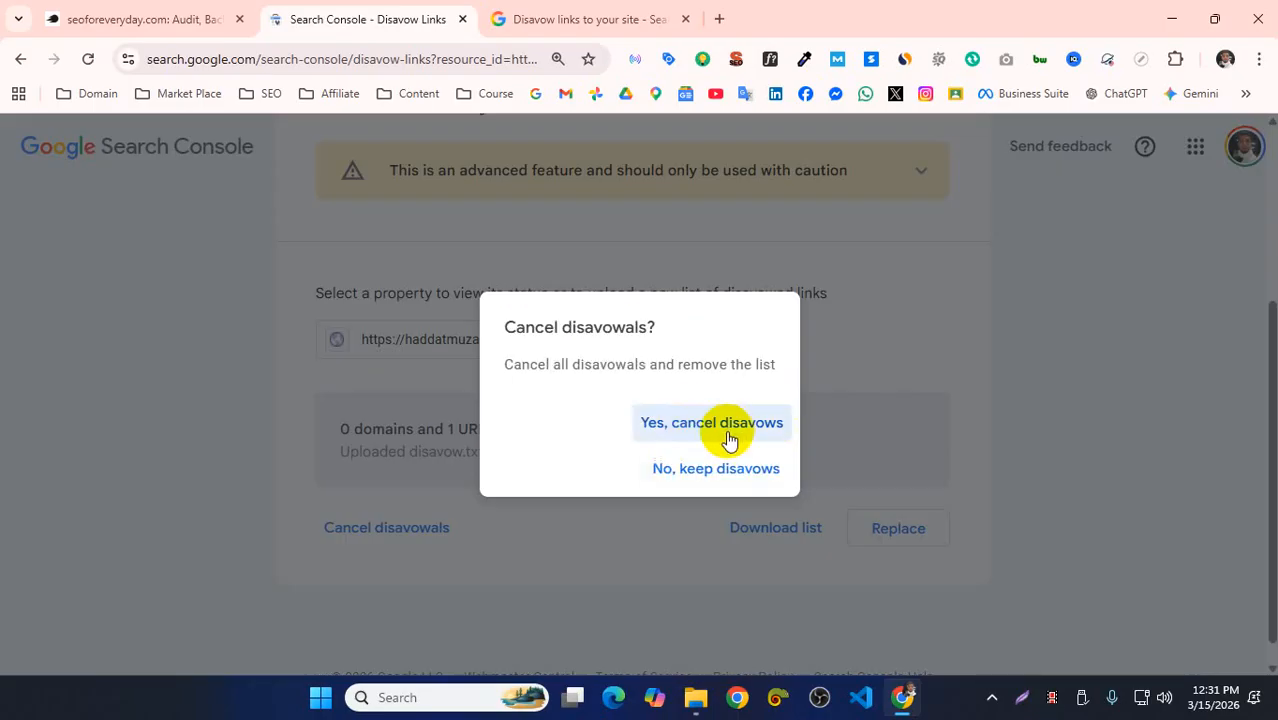
{"action": "left_click", "coordinate": [727, 424]}
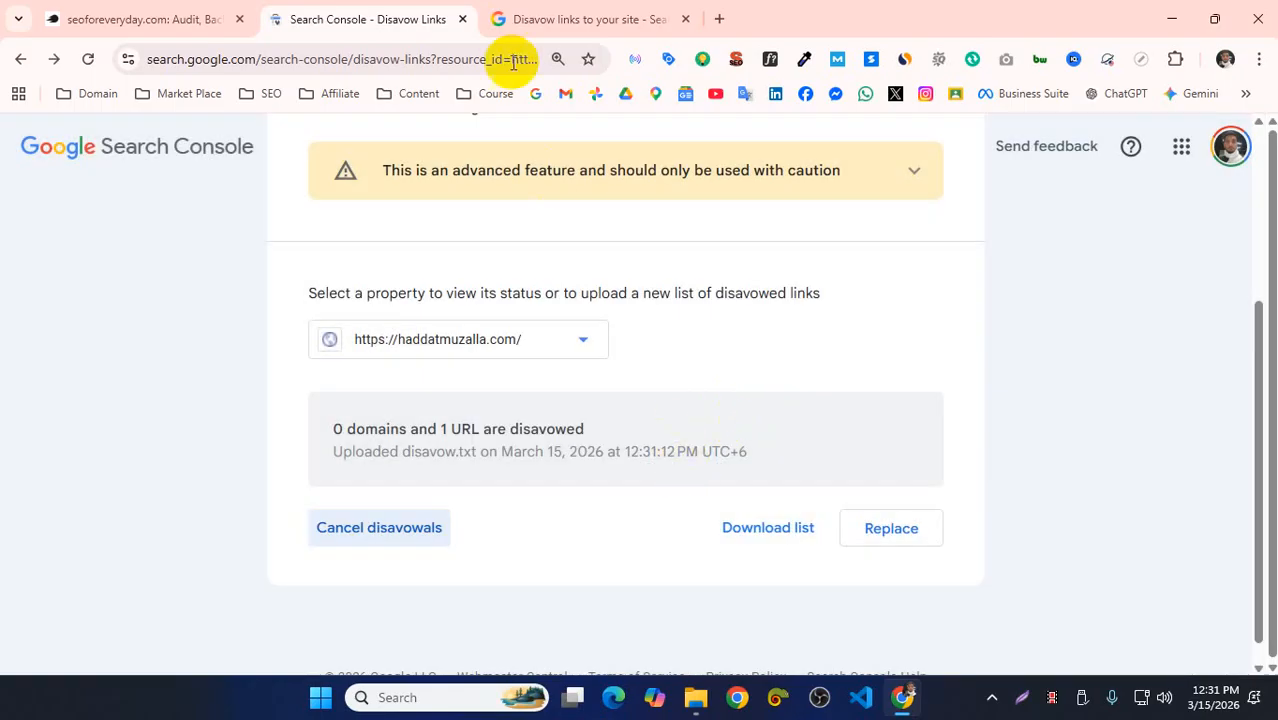
{"action": "left_click", "coordinate": [462, 19]}
{"action": "key", "text": "ctrl+w"}
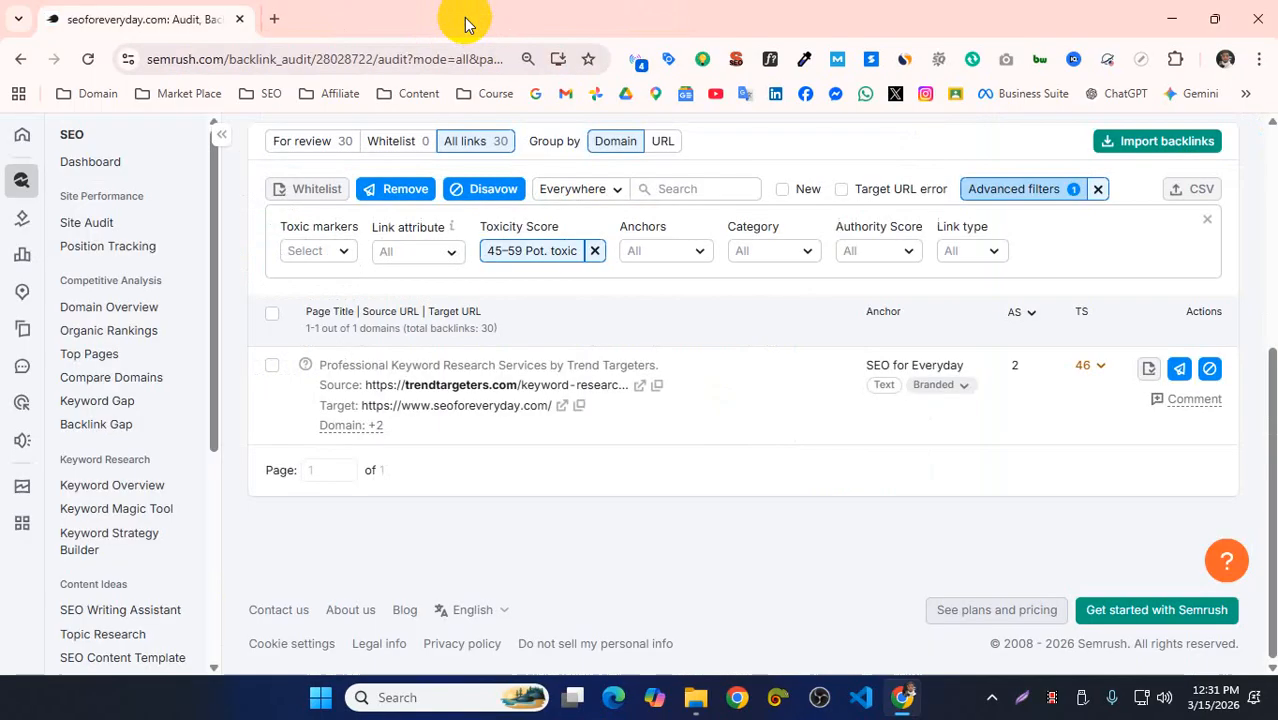
- Swap the Semrush page for a new browser tab and search Google for "google analytics"
{"action": "left_click", "coordinate": [271, 19]}
{"action": "left_click", "coordinate": [240, 19]}
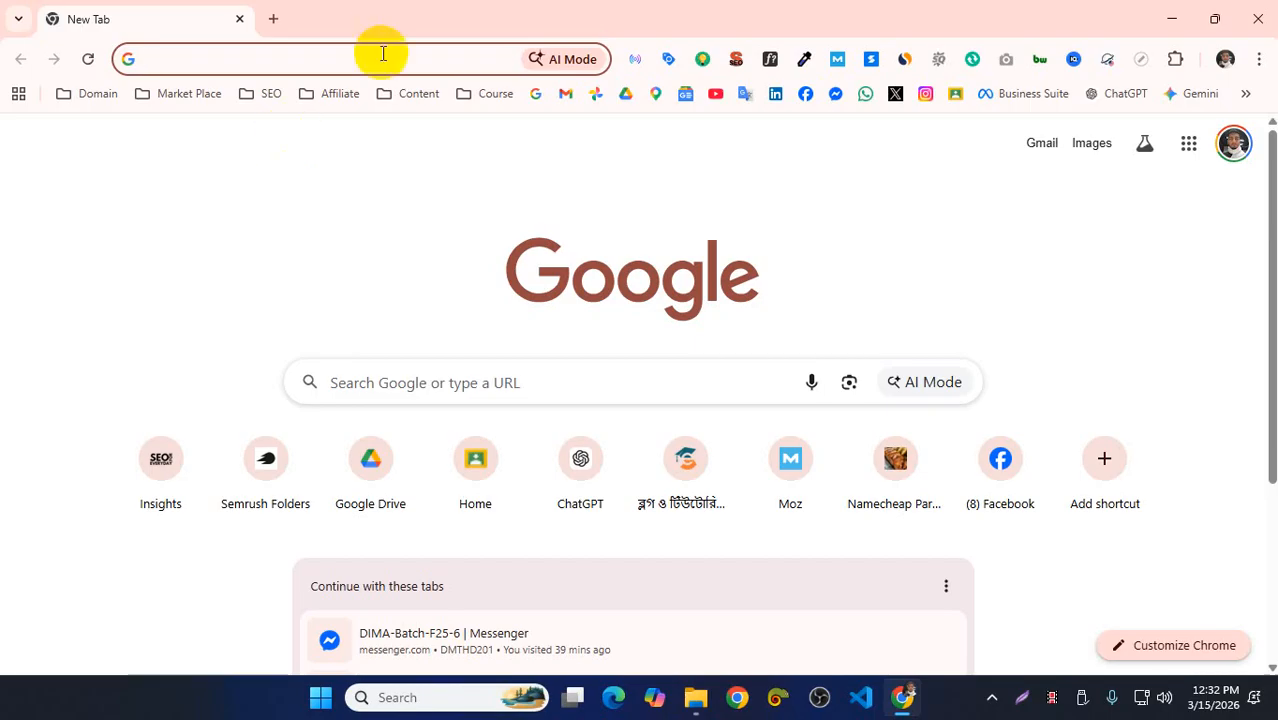
{"action": "type", "text": "google"}
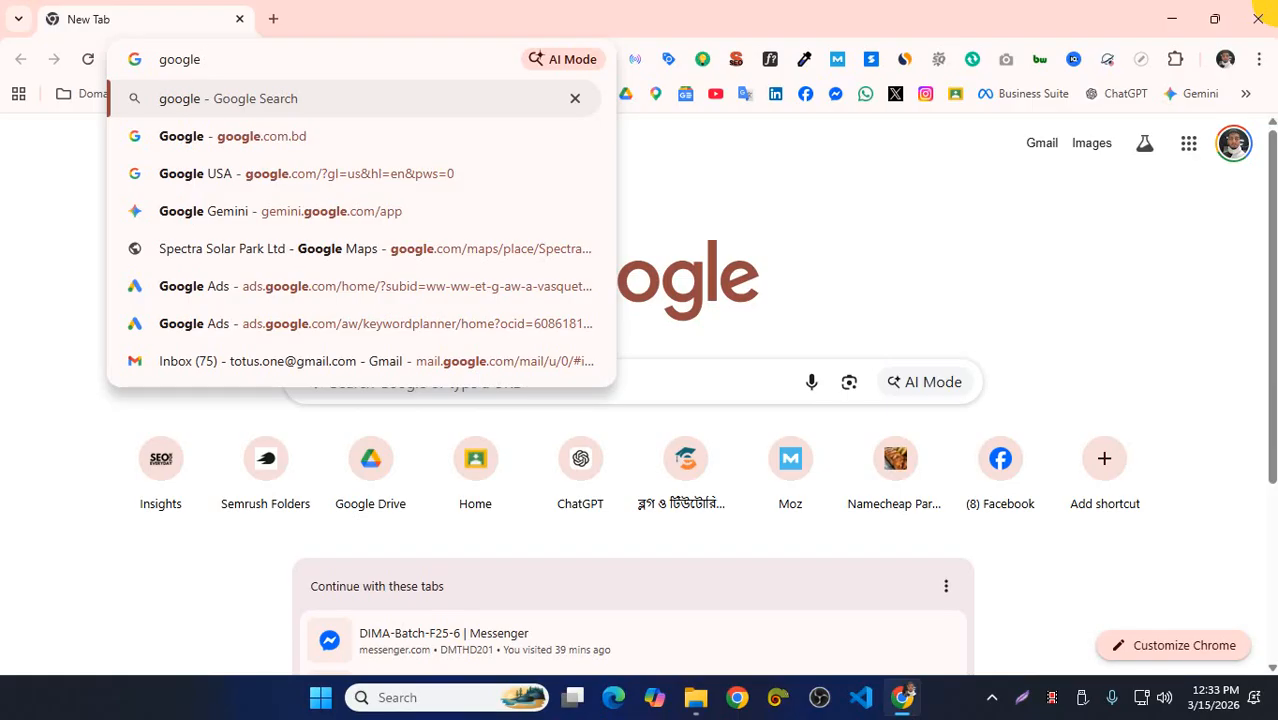
{"action": "type", "text": "ana"}
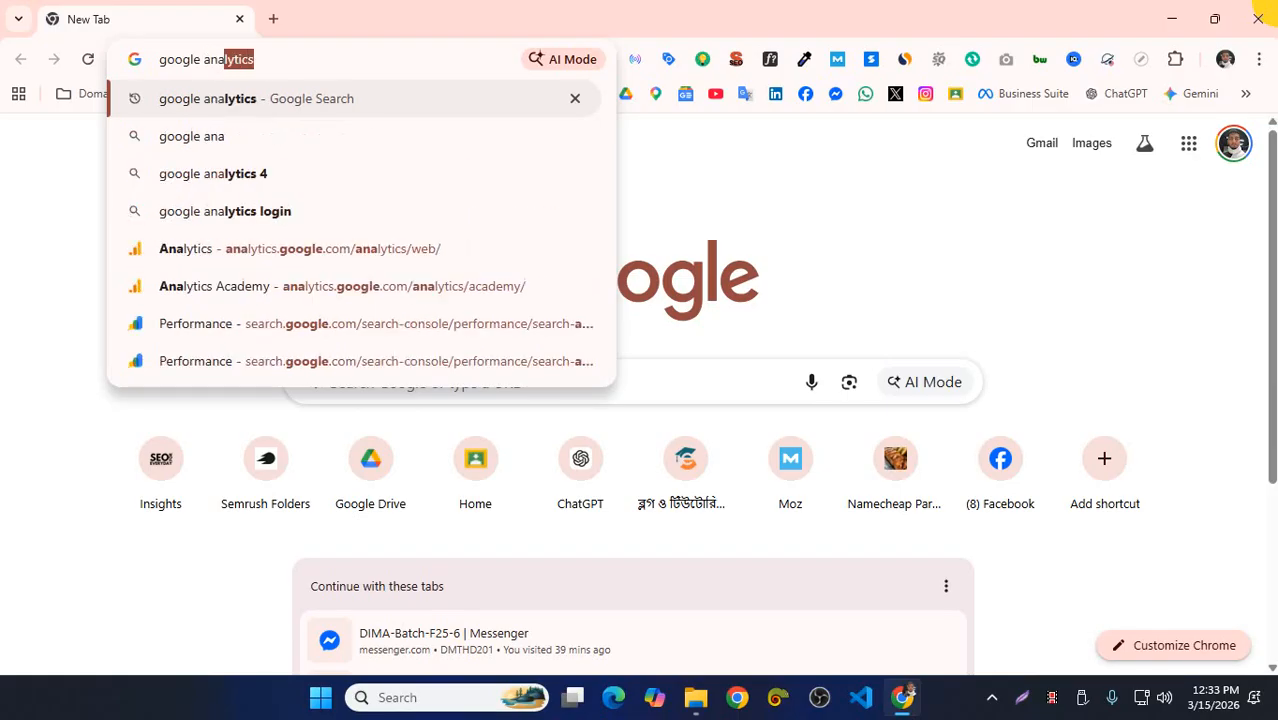
{"action": "key", "text": "Return"}
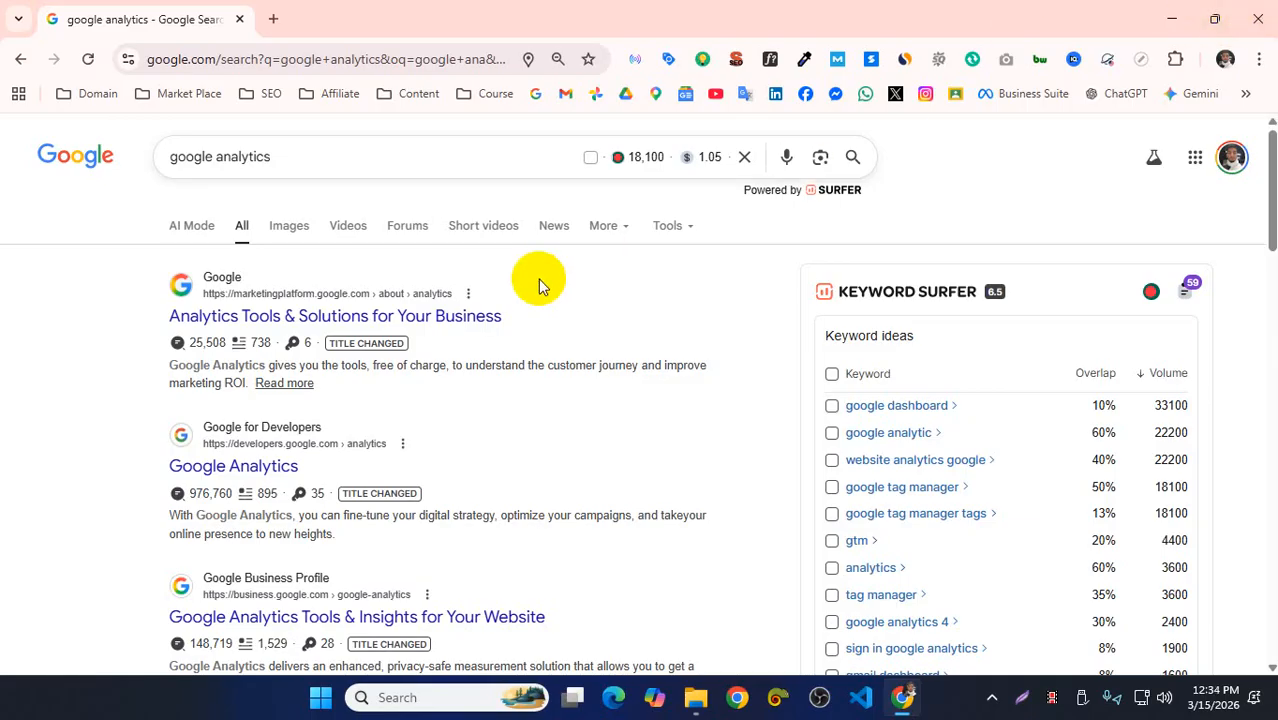
- Open the Analytics Tools & Solutions for Your Business result, sign in to Analytics, and look over the Home overview
{"action": "left_click", "coordinate": [368, 314]}
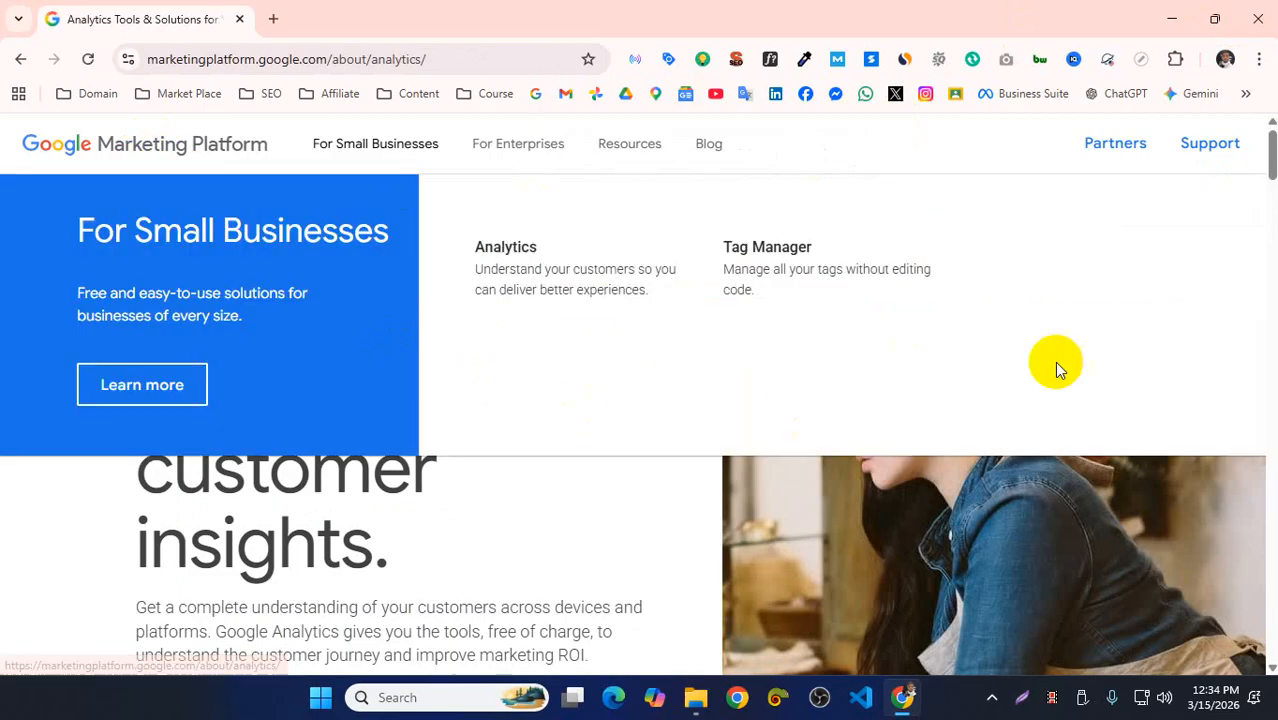
{"action": "left_click", "coordinate": [847, 583]}
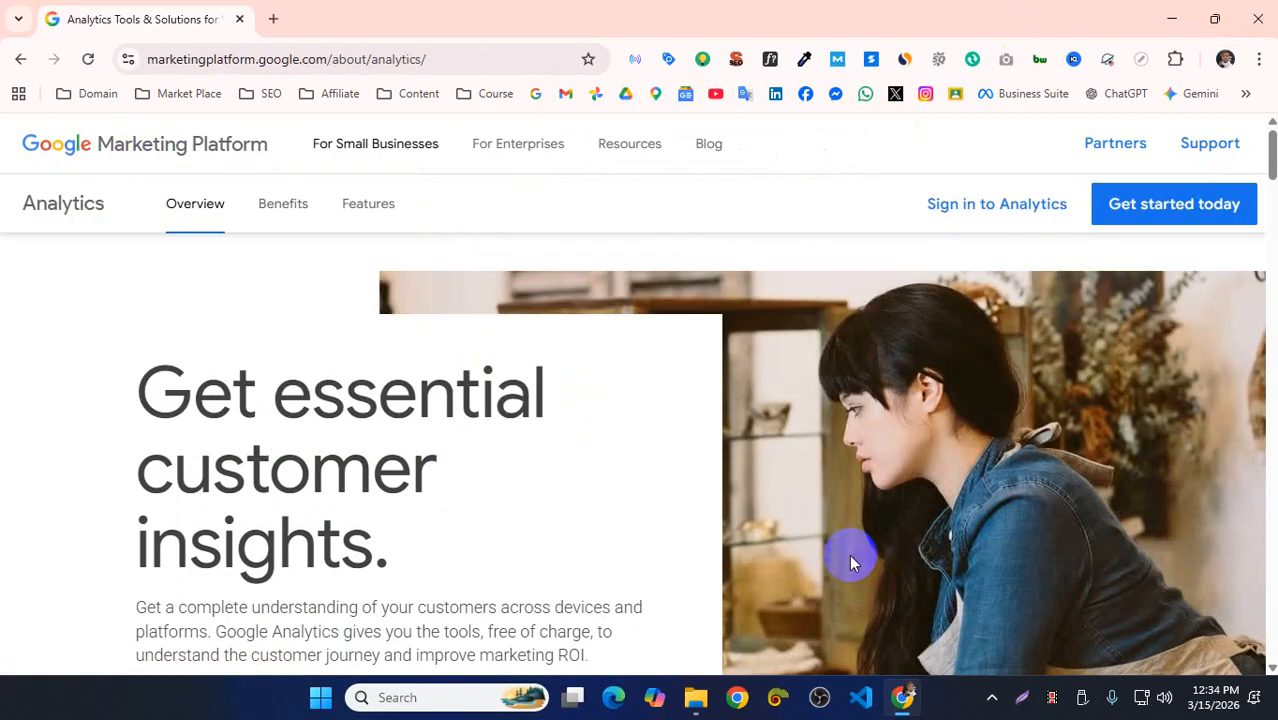
{"action": "left_click", "coordinate": [951, 201]}
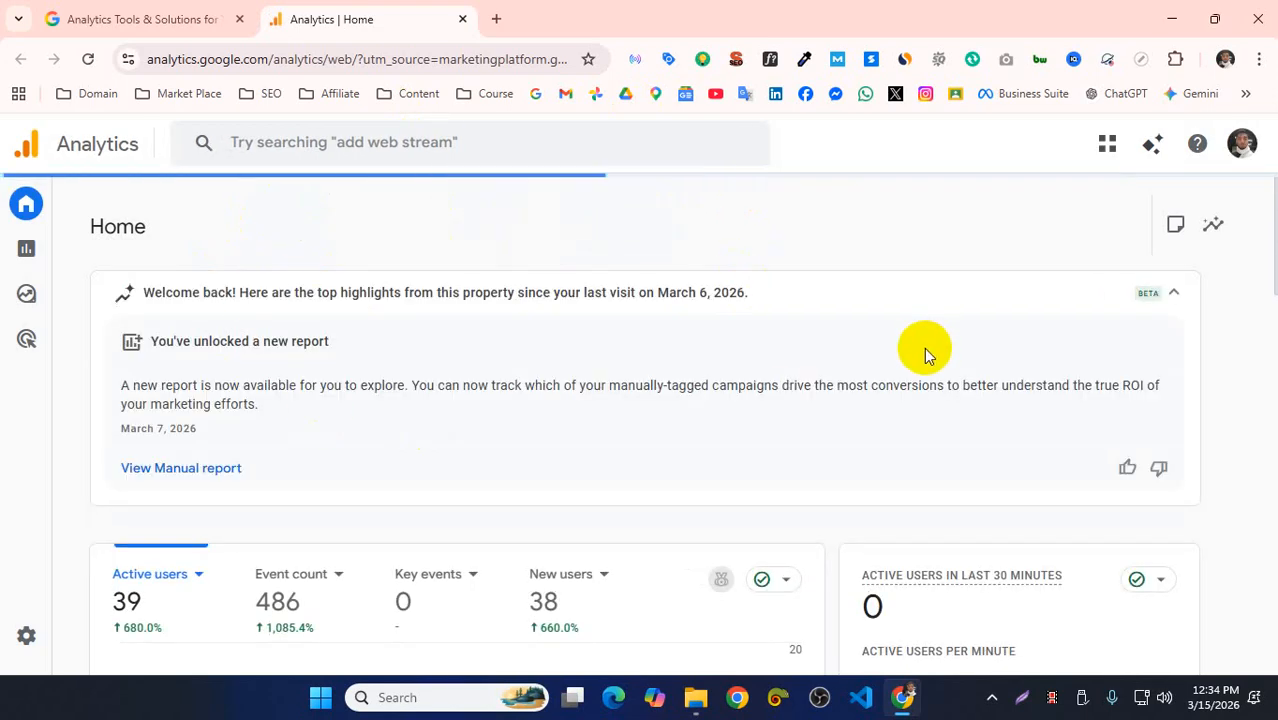
{"action": "scroll", "coordinate": [629, 310], "scroll_direction": "down", "scroll_amount": 3}
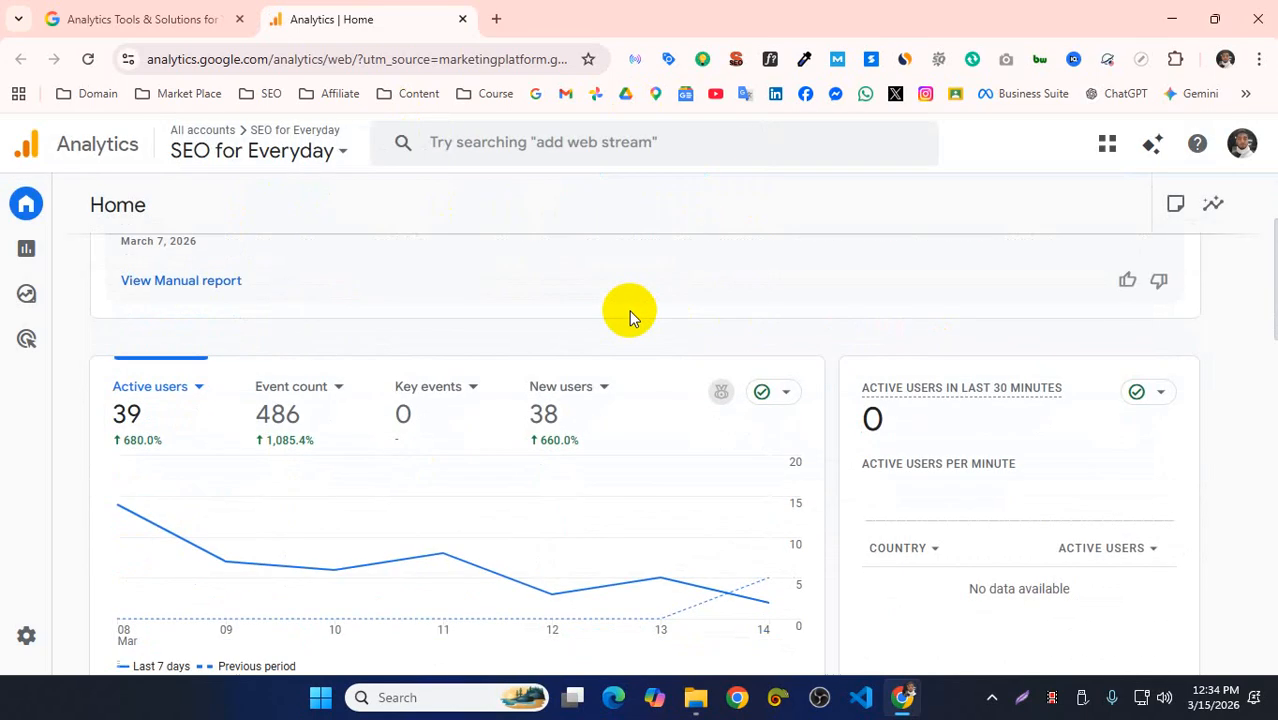
{"action": "scroll", "coordinate": [629, 316], "scroll_direction": "down", "scroll_amount": 1}
{"action": "scroll", "coordinate": [624, 314], "scroll_direction": "up", "scroll_amount": 3}
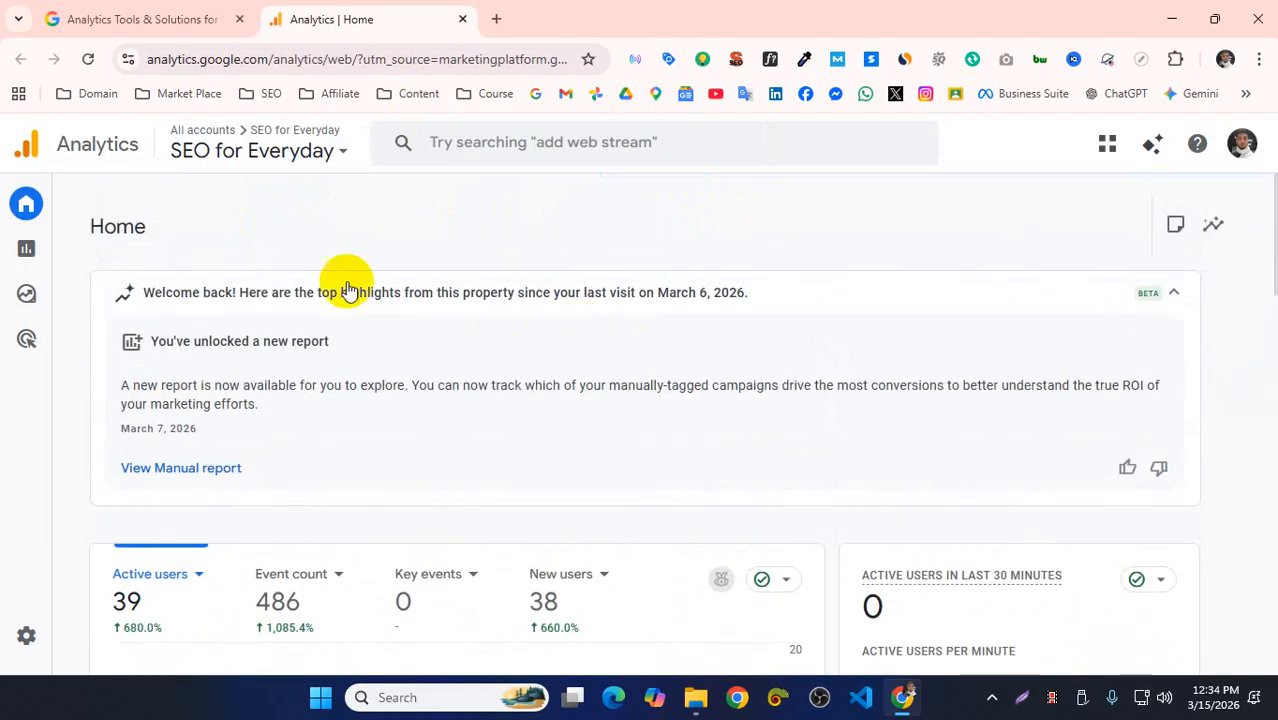
- Check the list of existing Analytics accounts and start creating a new account from the Admin settings
{"action": "left_click", "coordinate": [314, 158]}
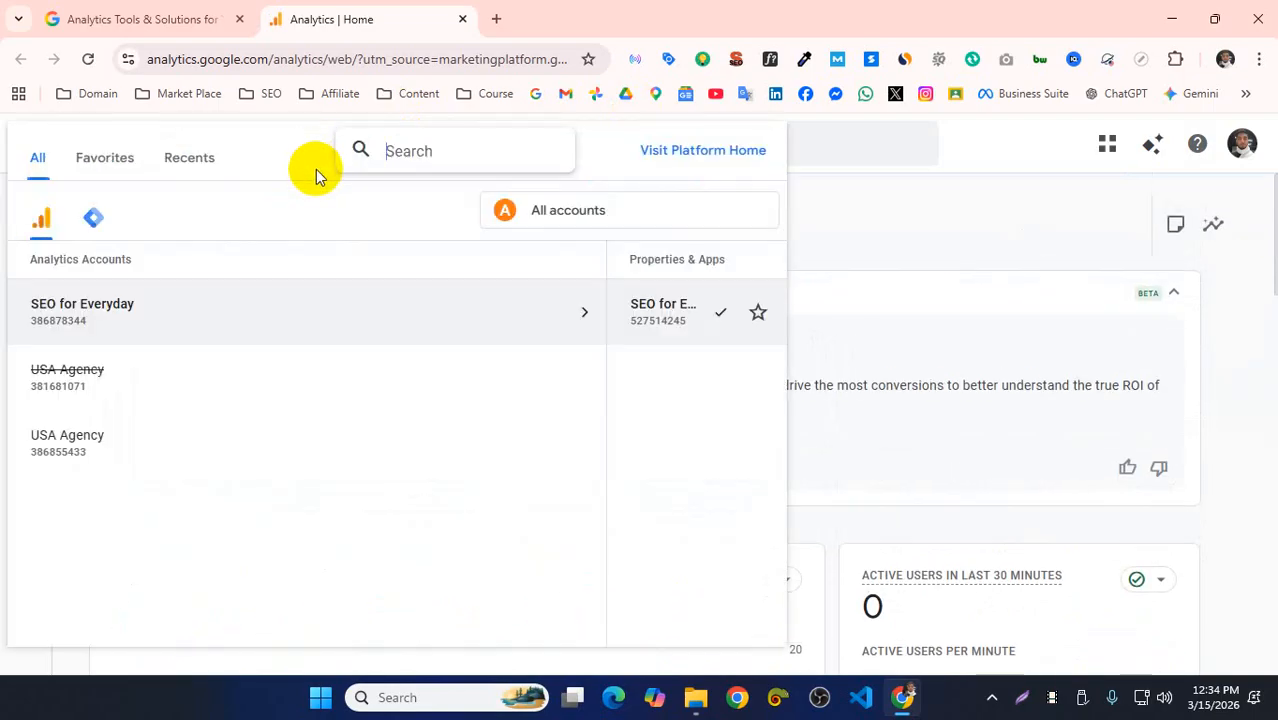
{"action": "left_click", "coordinate": [968, 239]}
{"action": "left_click", "coordinate": [25, 632]}
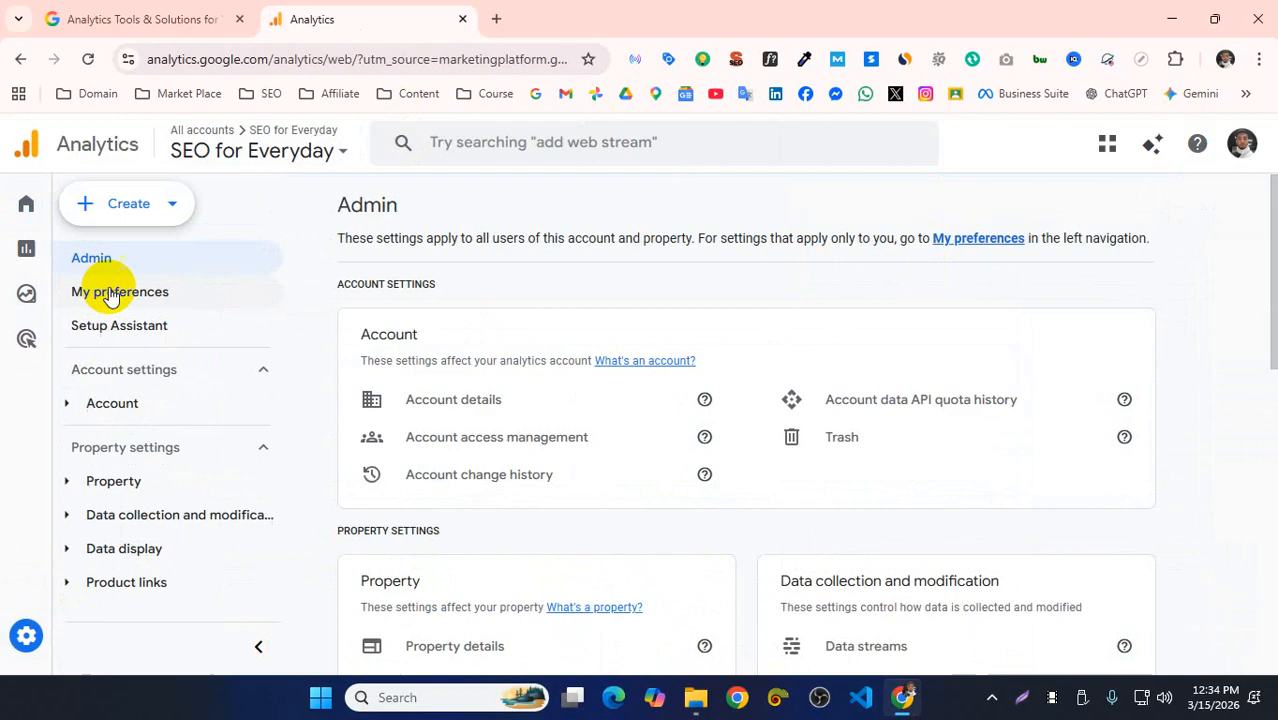
{"action": "left_click", "coordinate": [108, 205]}
{"action": "left_click", "coordinate": [110, 245]}
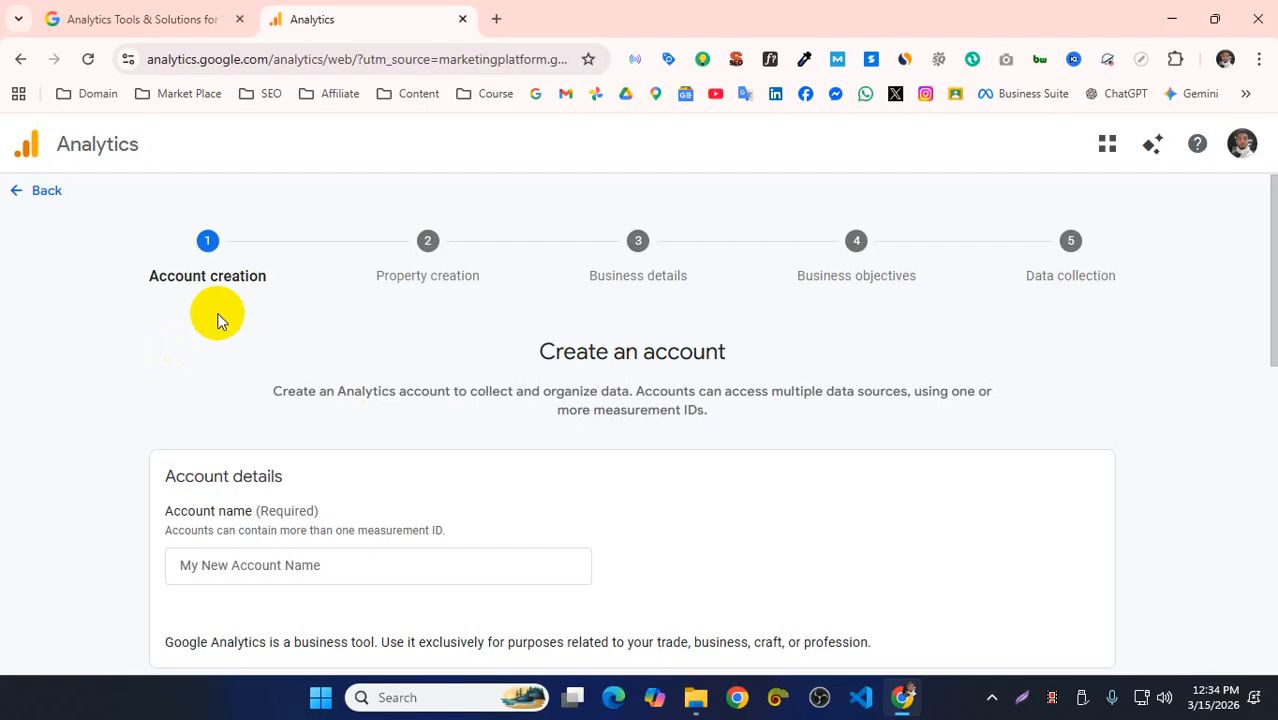
- Enter Eshikhon as the account name in the new Analytics account's details
{"action": "scroll", "coordinate": [195, 410], "scroll_direction": "down", "scroll_amount": 2}
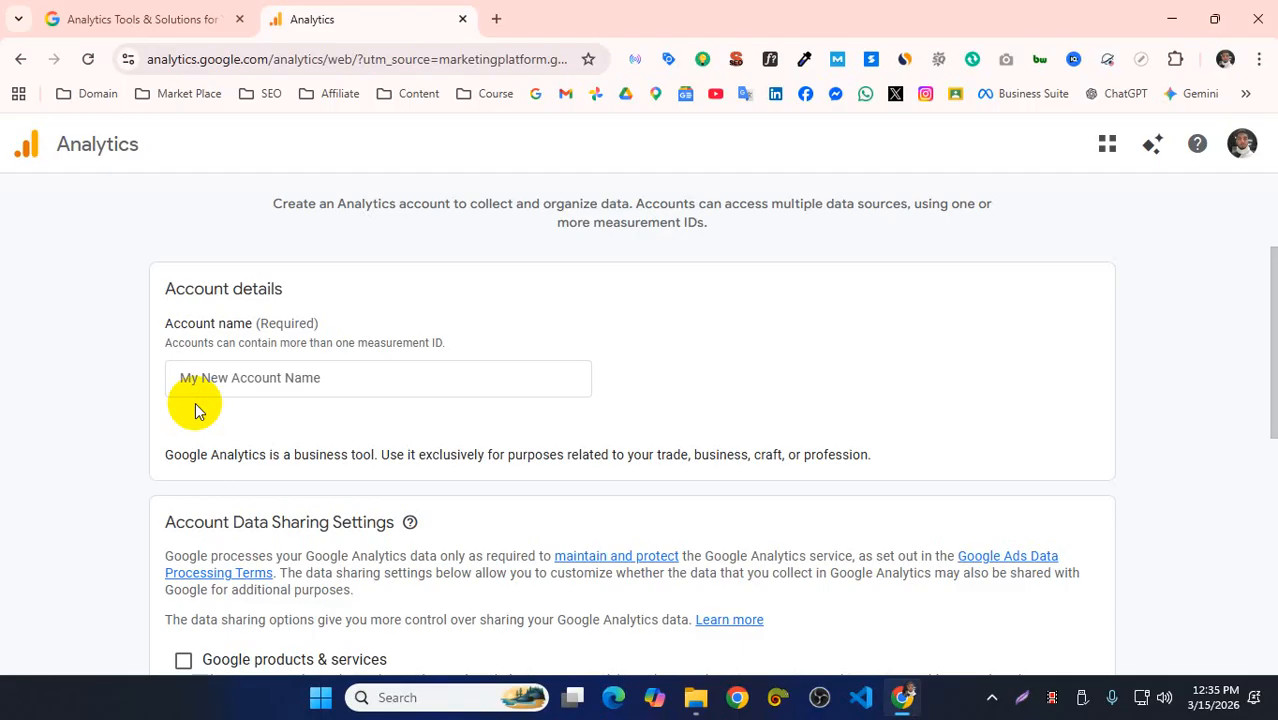
{"action": "left_click", "coordinate": [201, 294]}
{"action": "triple_click", "coordinate": [201, 294]}
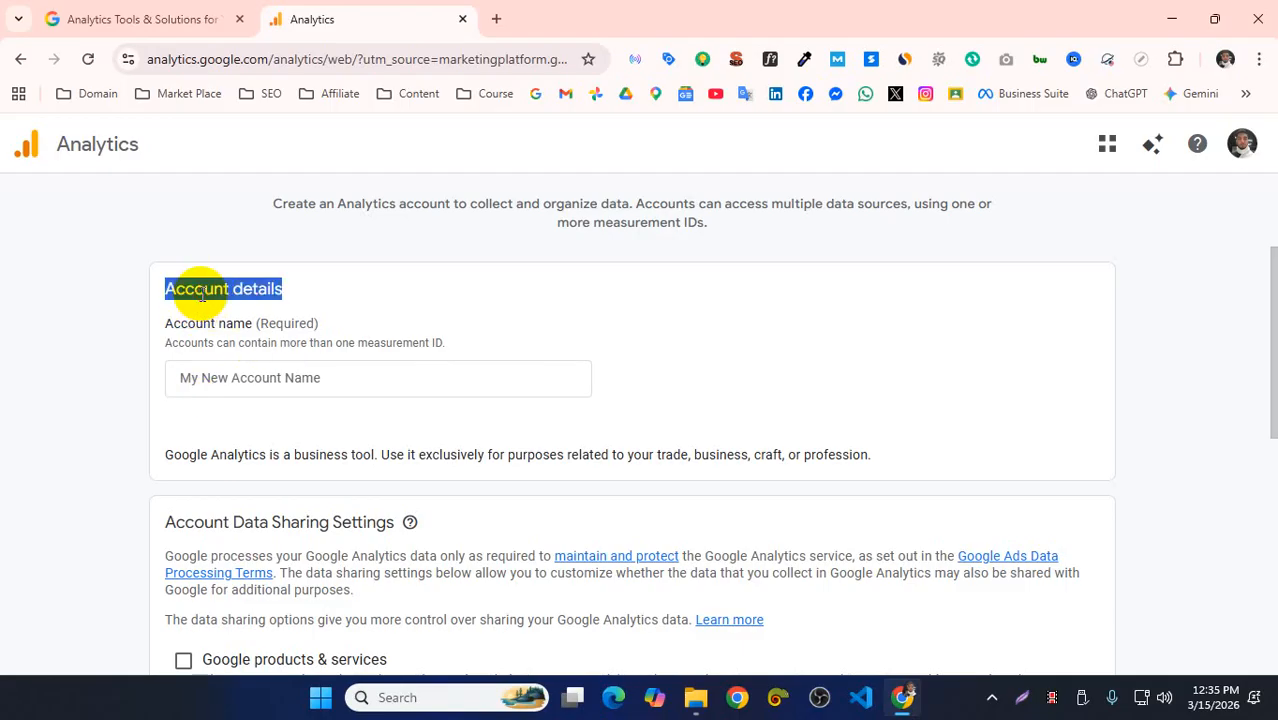
{"action": "left_click", "coordinate": [305, 375]}
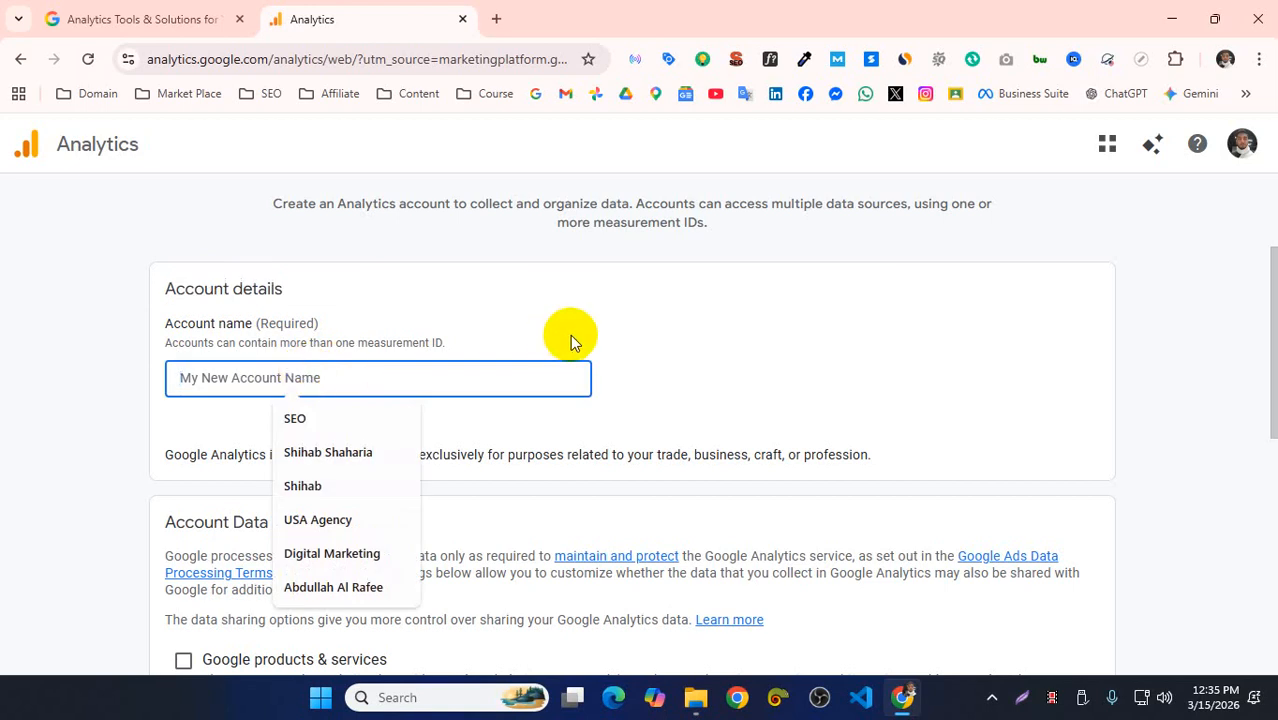
{"action": "type", "text": "Eshikhon"}
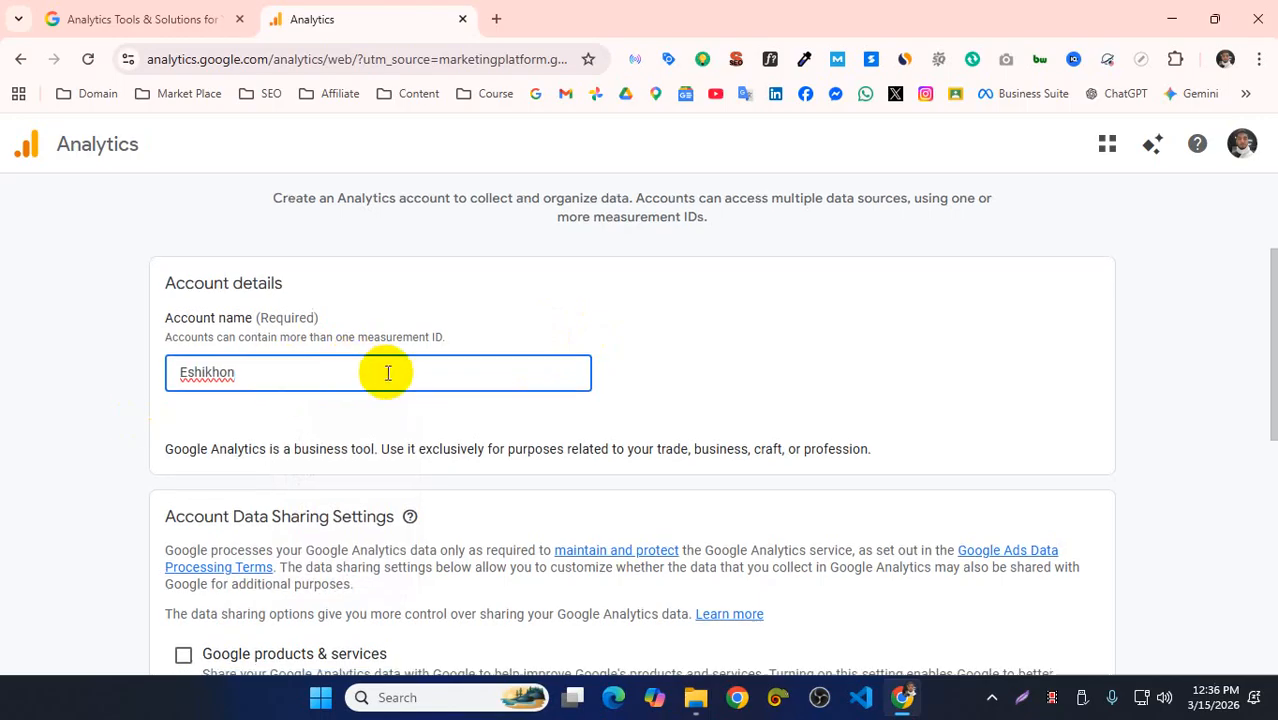
- Examine the new account's data sharing settings and the limit on how many accounts can be created
{"action": "scroll", "coordinate": [380, 368], "scroll_direction": "down", "scroll_amount": 4}
{"action": "scroll", "coordinate": [260, 425], "scroll_direction": "down", "scroll_amount": 3}
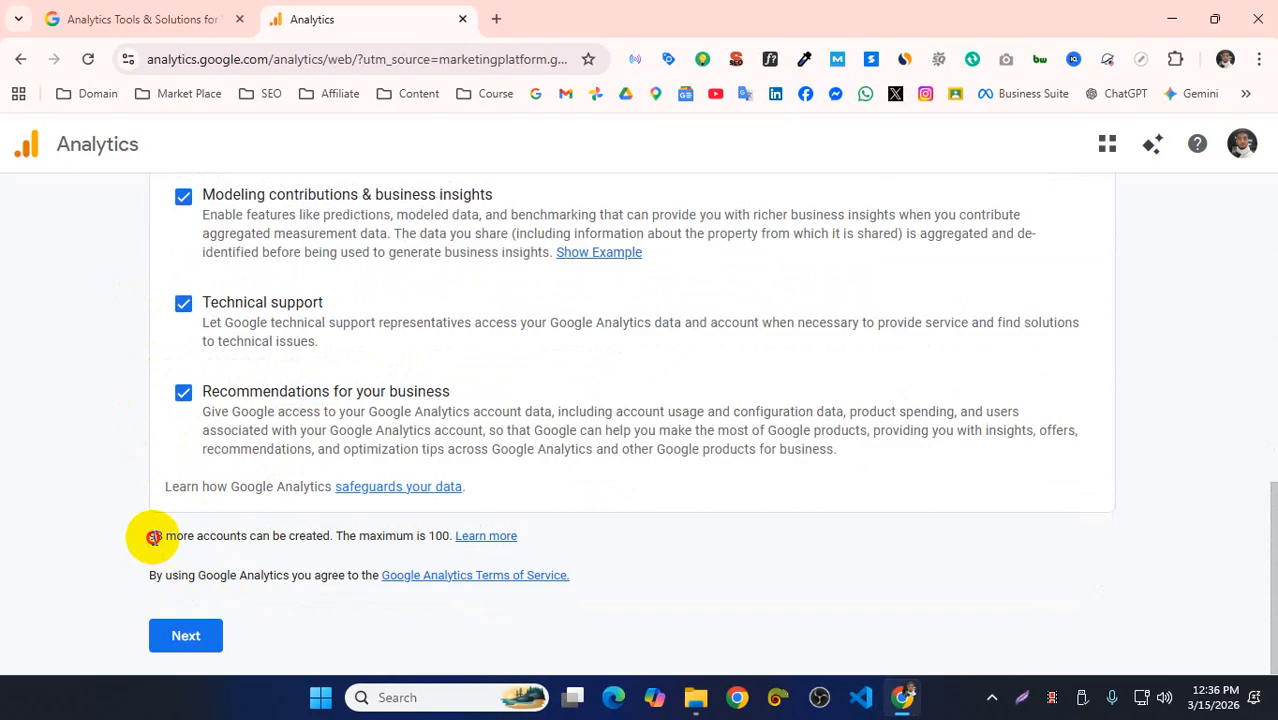
{"action": "left_click_drag", "start_coordinate": [455, 536], "coordinate": [330, 536]}
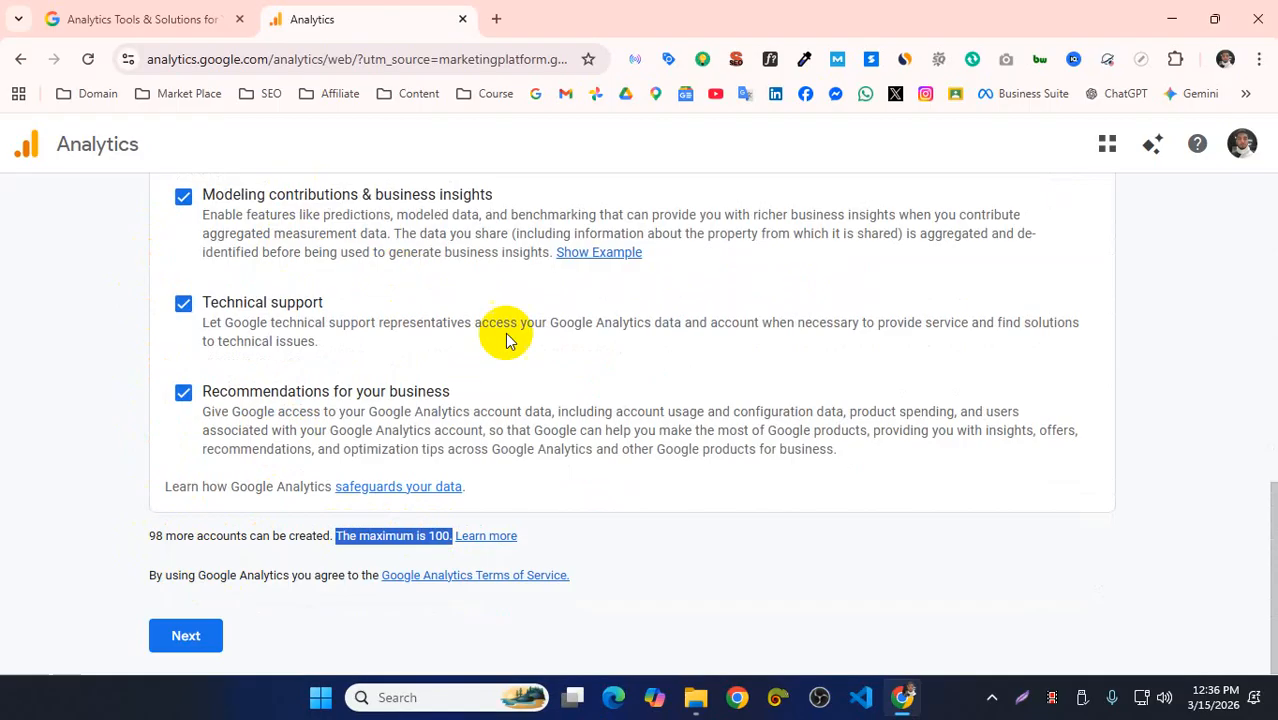
{"action": "double_click", "coordinate": [430, 541]}
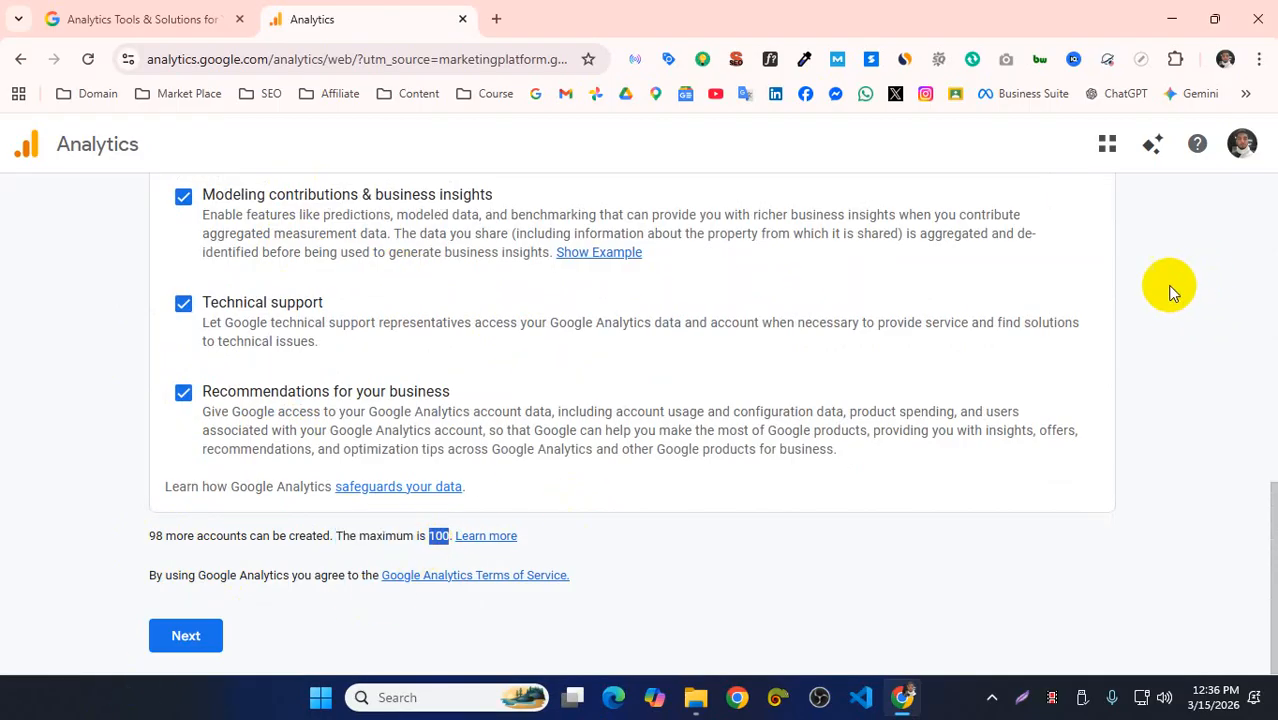
- Continue to the property creation stage, and open the WordPress login page at haddatmuzalla.com/wp-admin/ in a new tab
{"action": "left_click", "coordinate": [186, 637]}
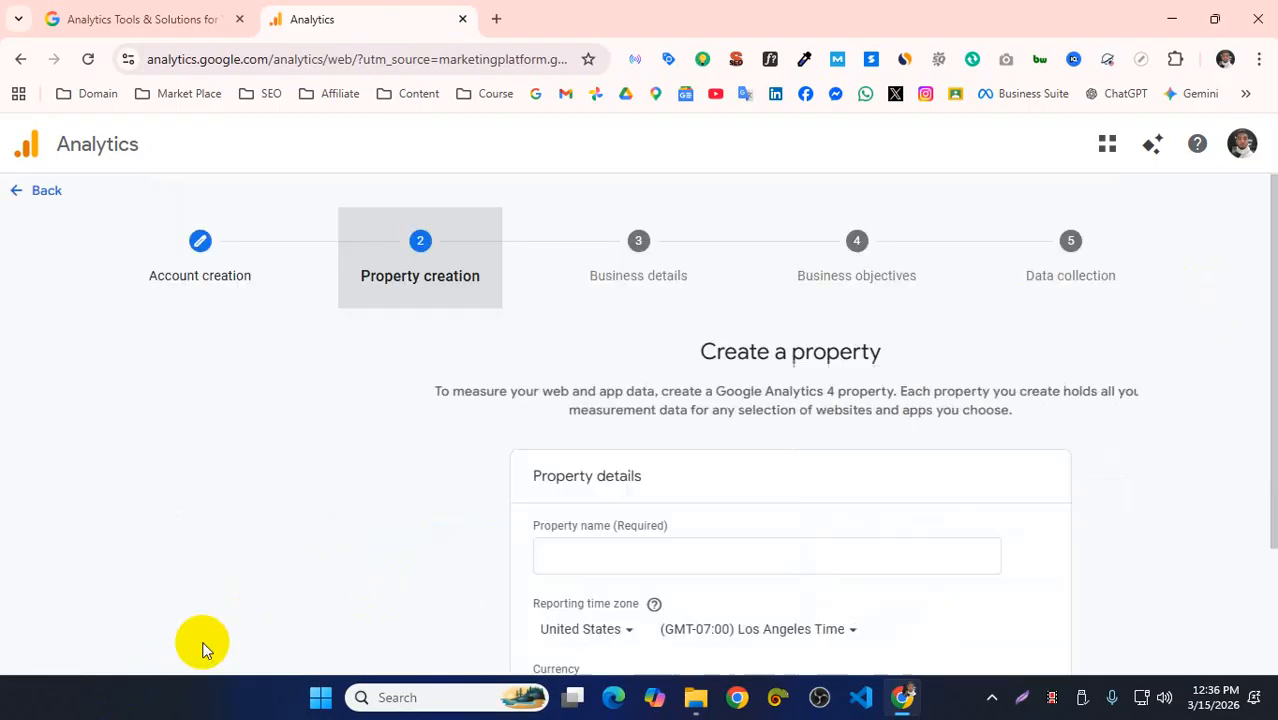
{"action": "left_click", "coordinate": [449, 288]}
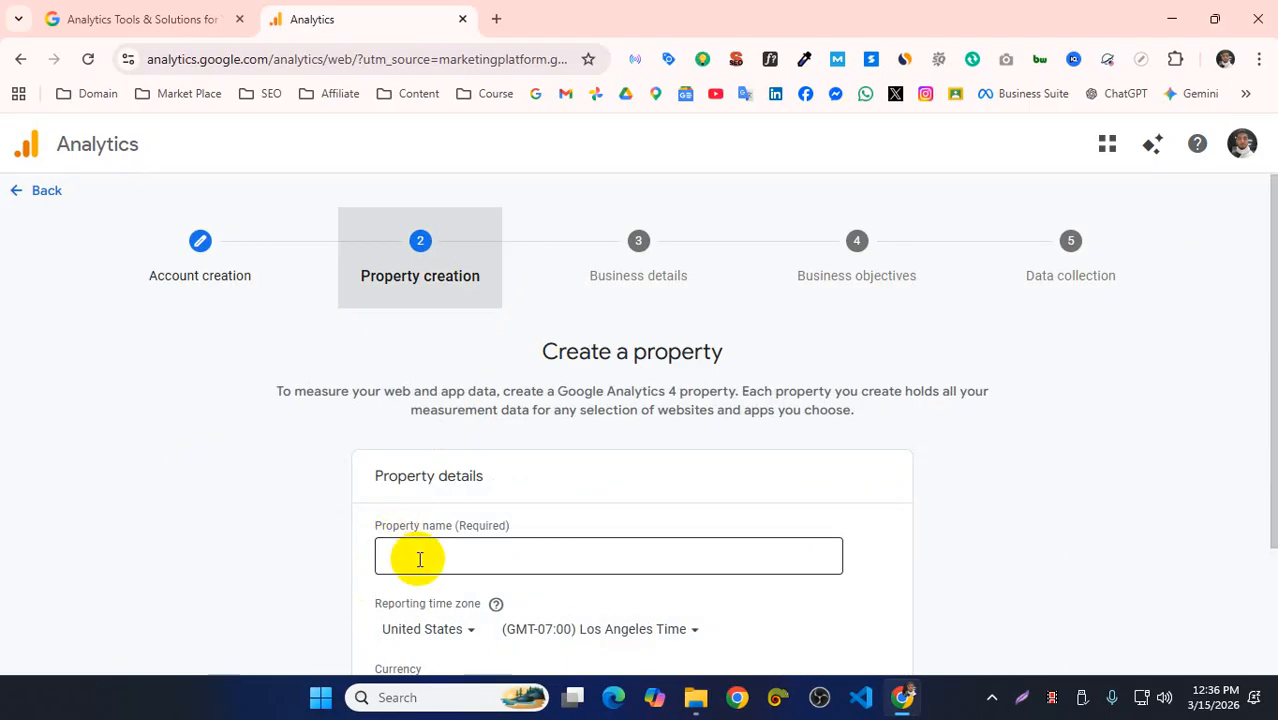
{"action": "left_click", "coordinate": [496, 19]}
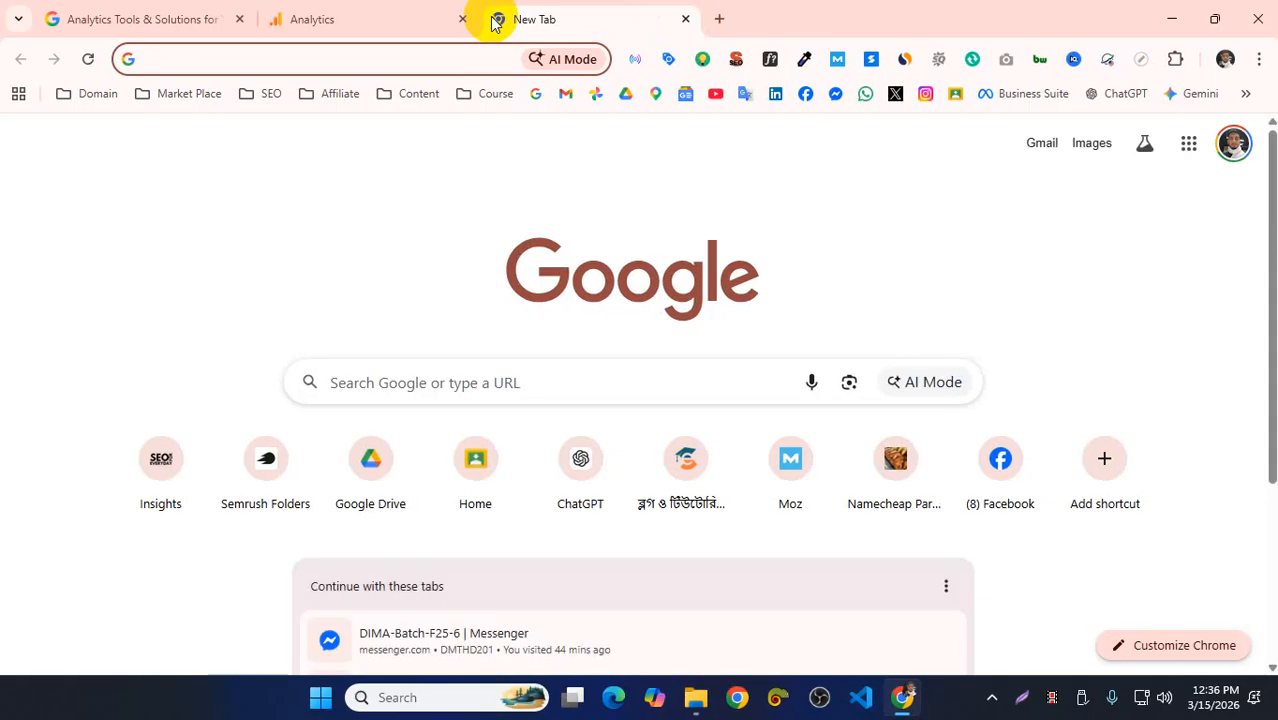
{"action": "type", "text": "haddatmuzalla.com"}
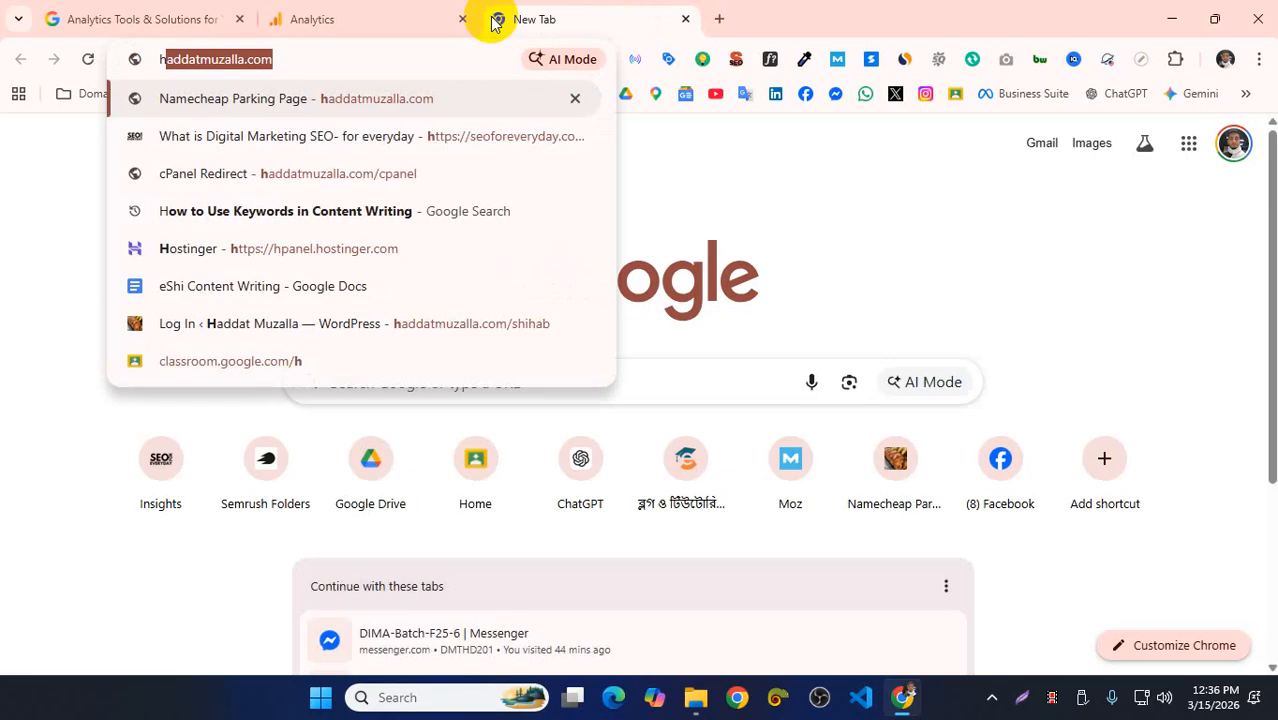
{"action": "key", "text": "Right"}
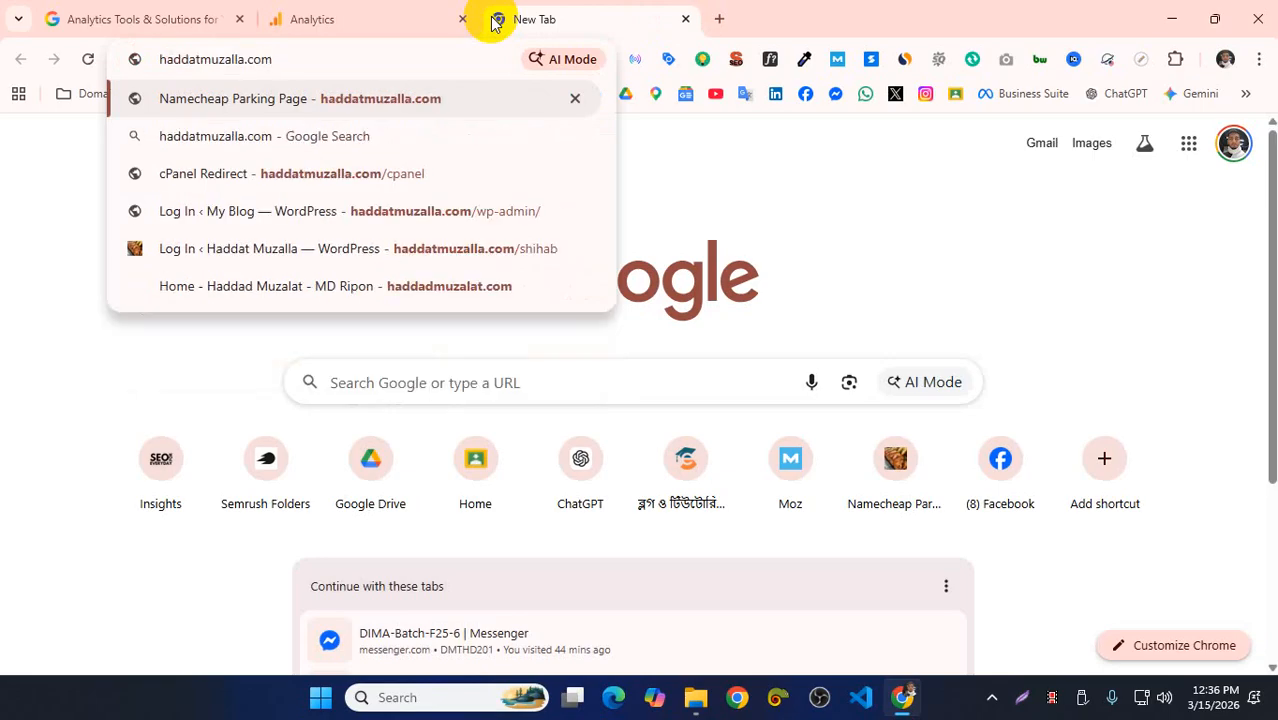
{"action": "type", "text": "/"}
{"action": "key", "text": "Down"}
{"action": "key", "text": "Down"}
{"action": "key", "text": "Down"}
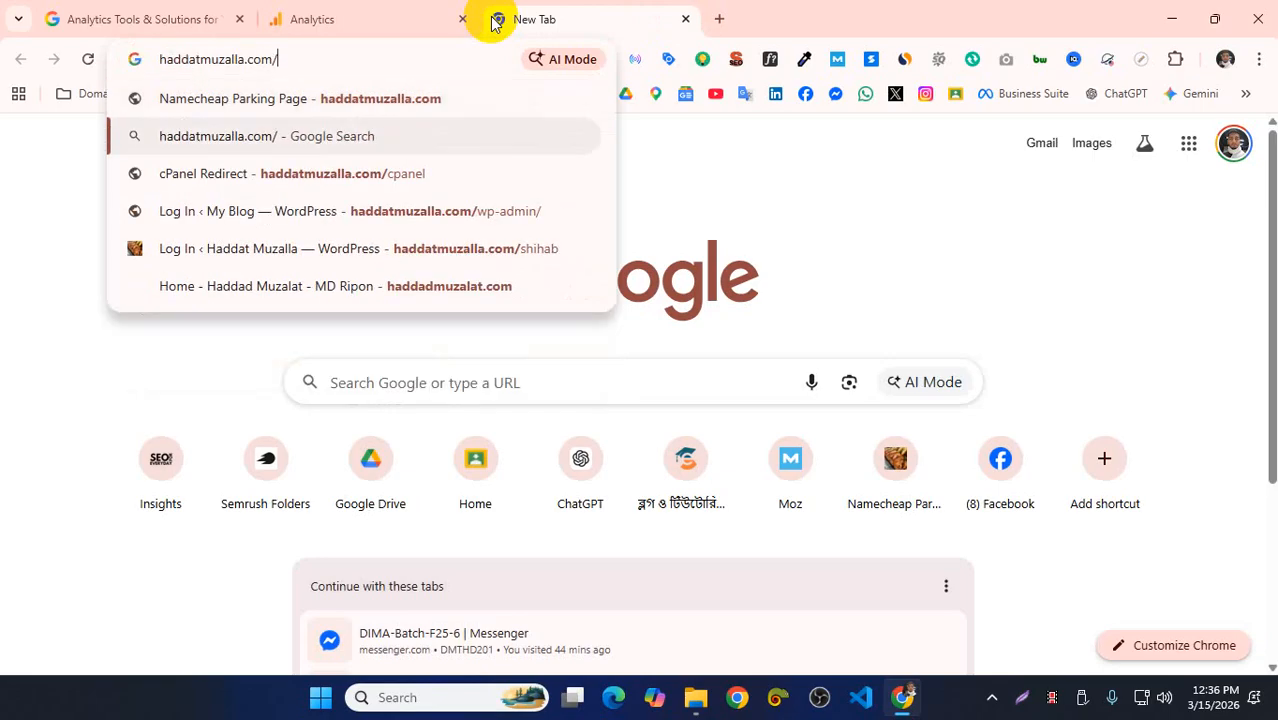
{"action": "key", "text": "Return"}
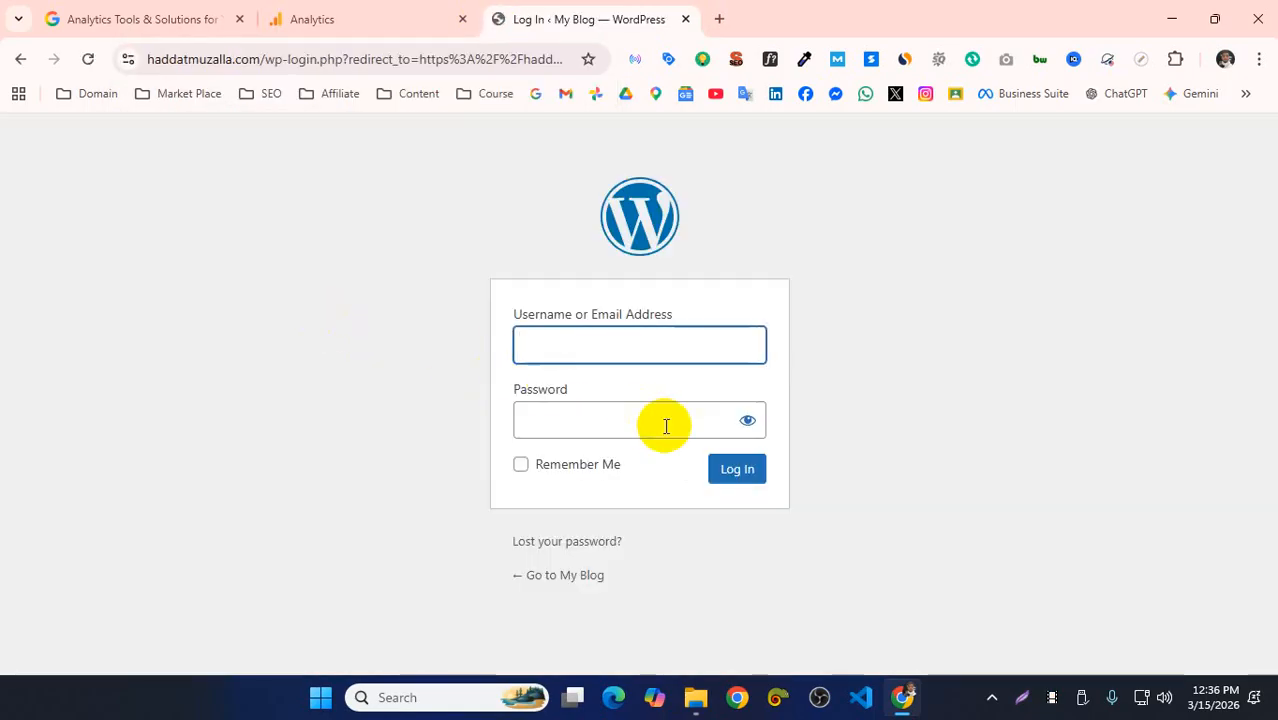
- Enter the administrator's username in the WordPress login form, using the saved suggestion
{"action": "left_click", "coordinate": [613, 345]}
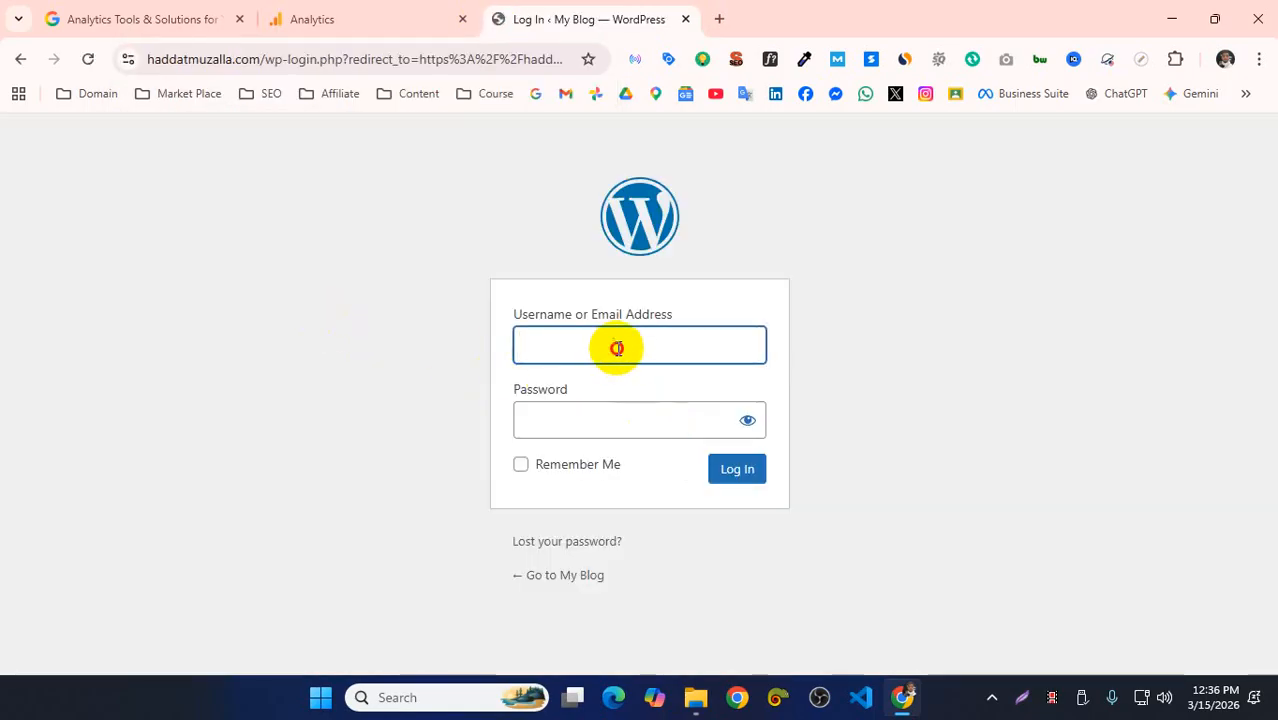
{"action": "left_click", "coordinate": [580, 421]}
{"action": "left_click", "coordinate": [568, 338]}
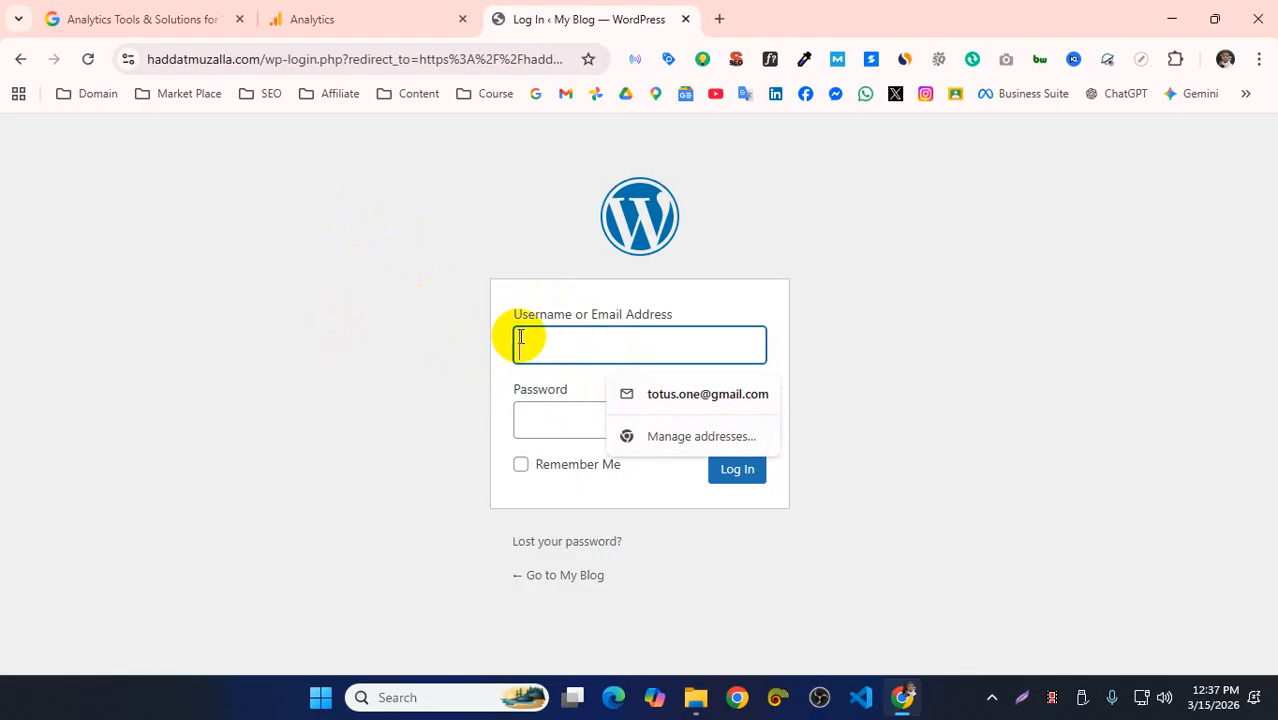
{"action": "type", "text": "shih@b"}
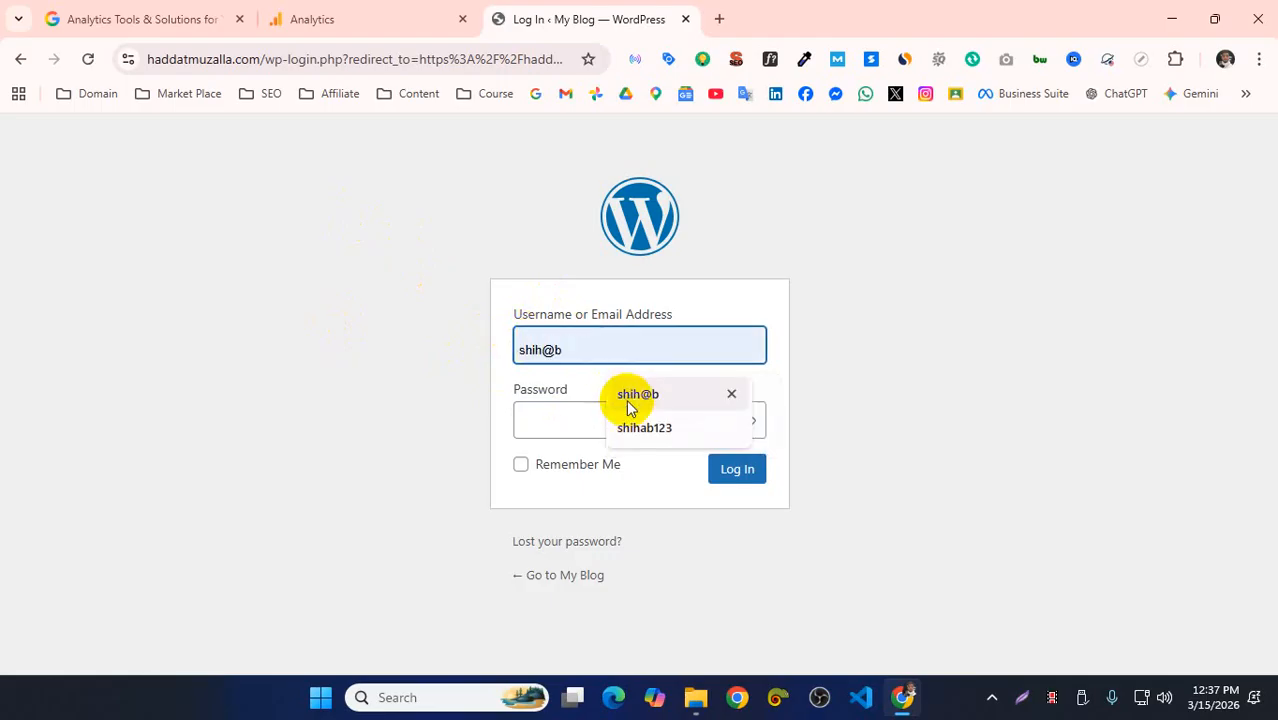
{"action": "left_click", "coordinate": [633, 398]}
{"action": "left_click", "coordinate": [580, 432]}
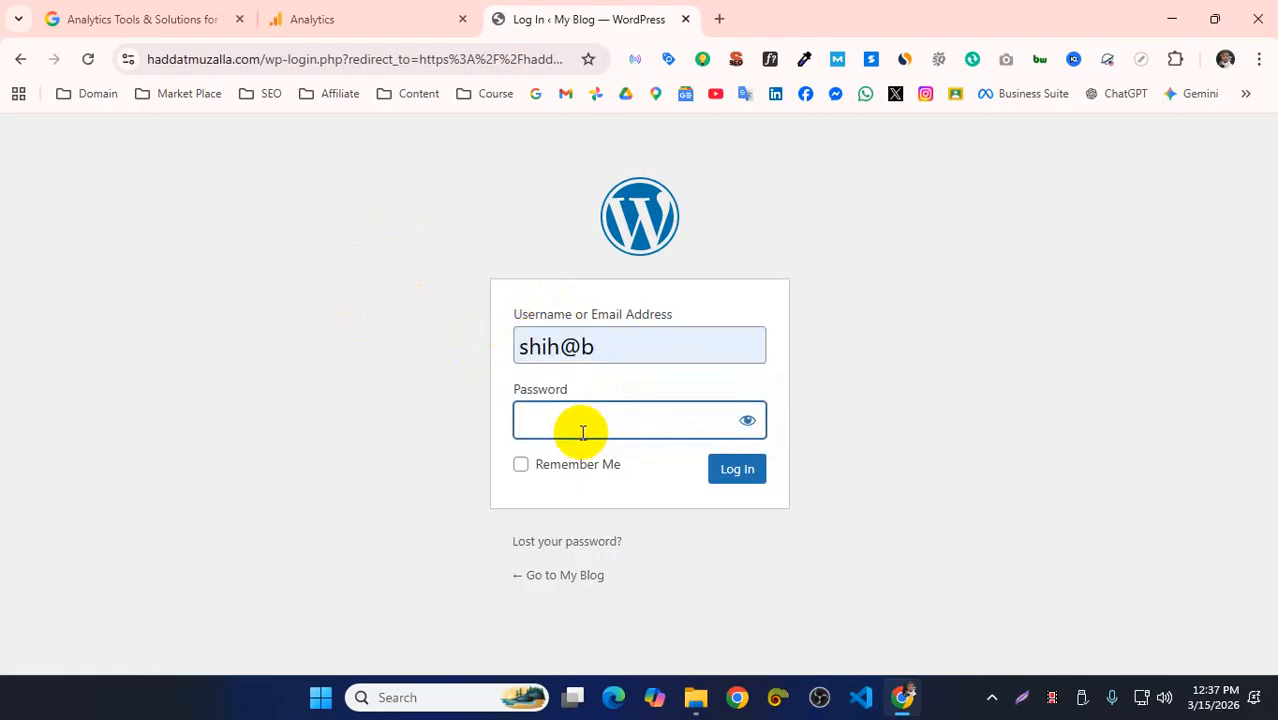
- Log in to WordPress with the account password, save it in the browser, and dismiss the Astra notice on the dashboard
{"action": "type", "text": "****"}
{"action": "key", "text": "BackSpace"}
{"action": "key", "text": "BackSpace"}
{"action": "key", "text": "BackSpace"}
{"action": "key", "text": "BackSpace"}
{"action": "type", "text": "************"}
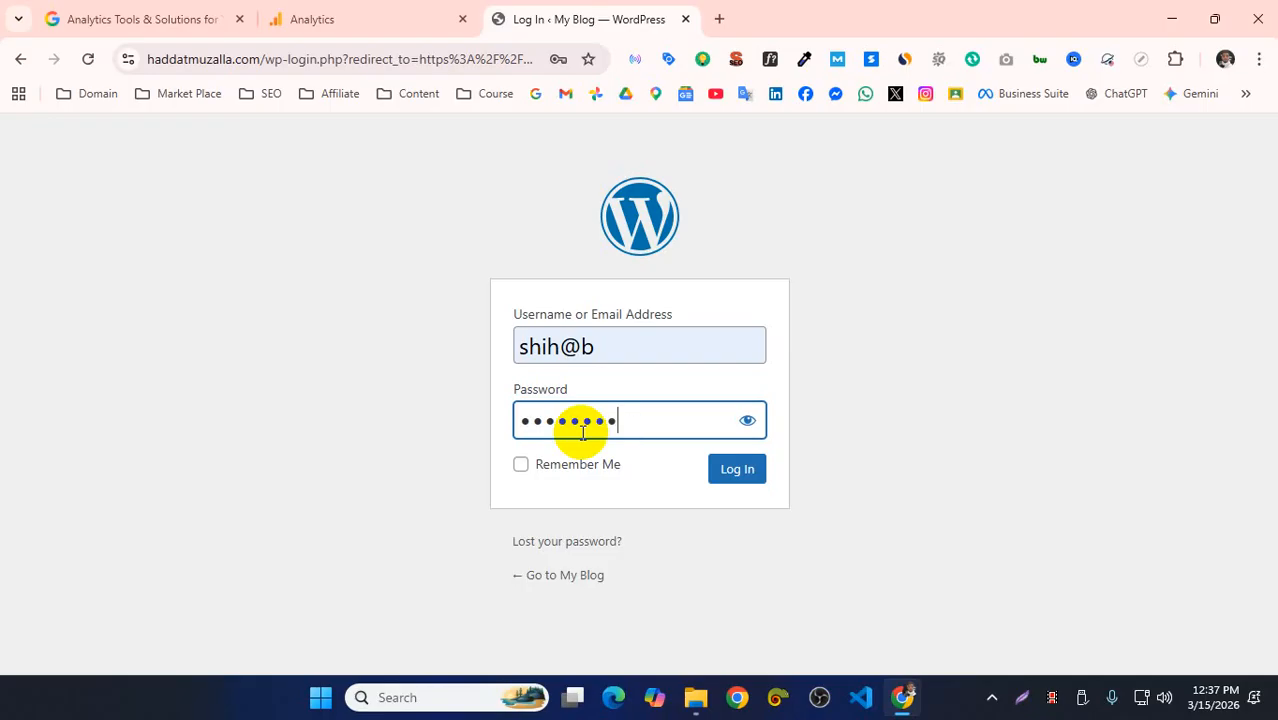
{"action": "type", "text": "*****"}
{"action": "key", "text": "Return"}
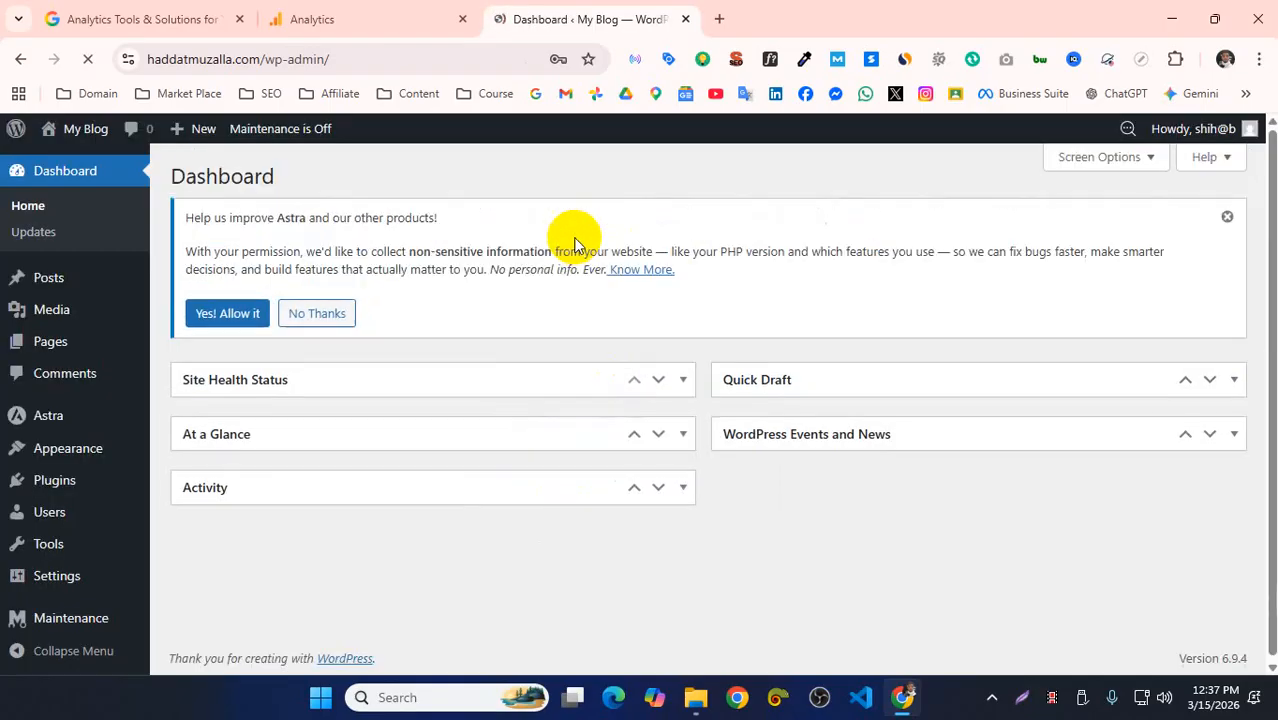
{"action": "left_click", "coordinate": [486, 346]}
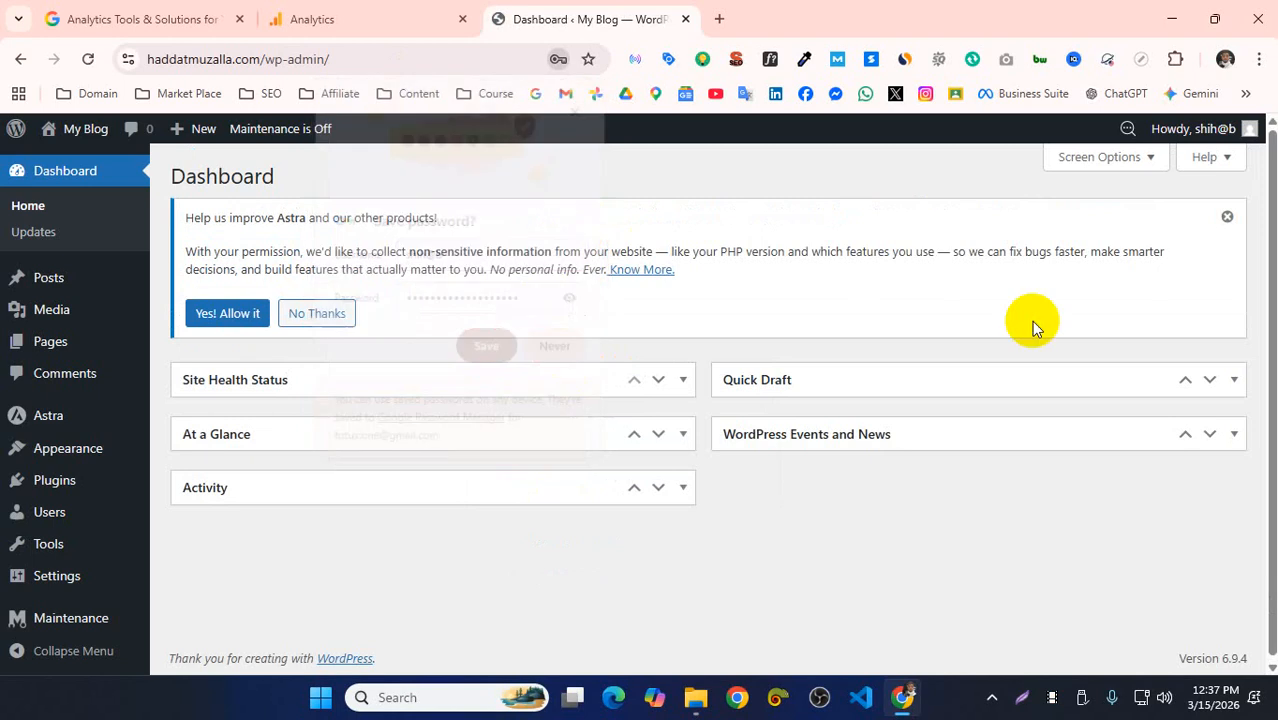
{"action": "left_click", "coordinate": [1226, 217]}
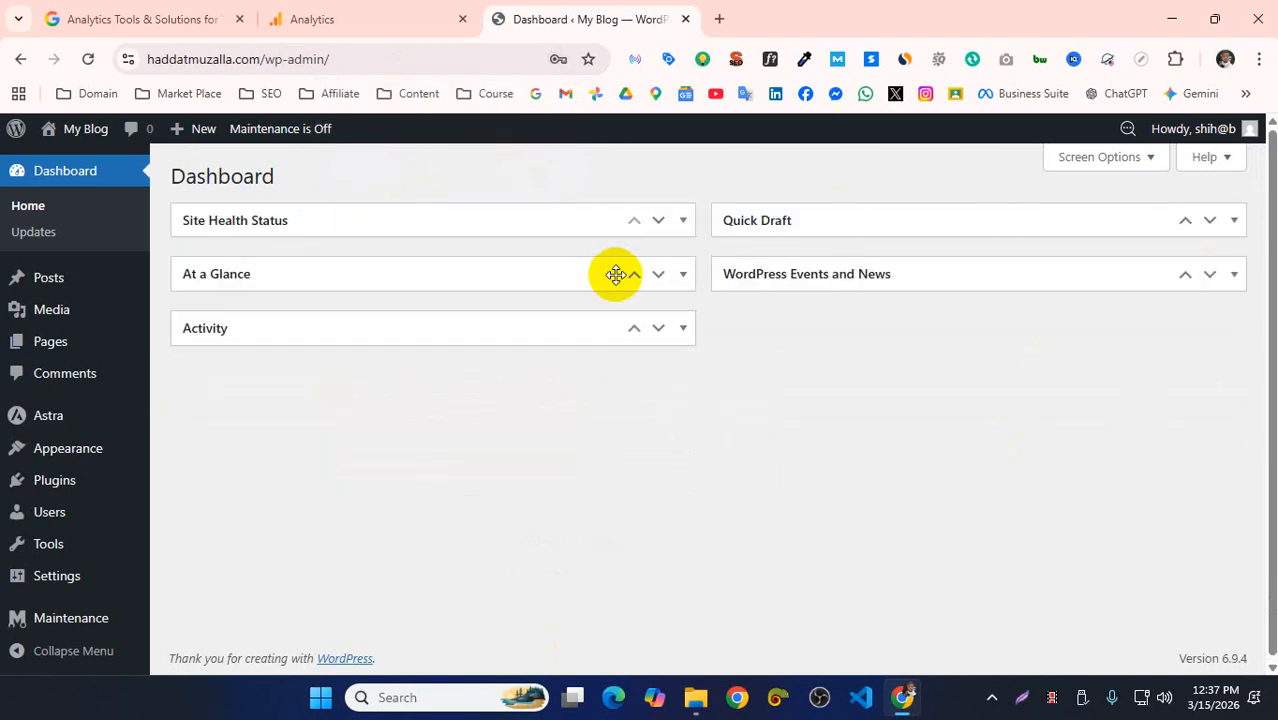
- Copy haddatmuzalla from the WordPress site's address and paste it as the new Analytics property's name
{"action": "double_click", "coordinate": [284, 70]}
{"action": "key", "text": "ctrl+c"}
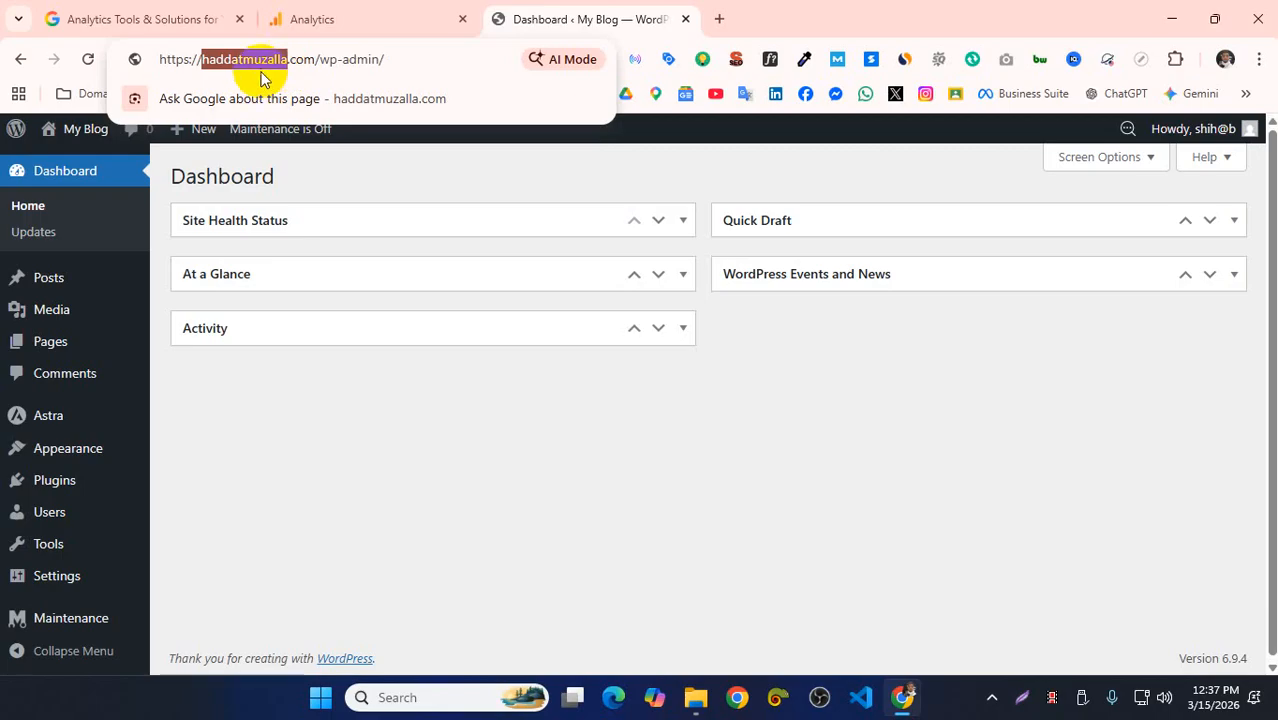
{"action": "left_click", "coordinate": [290, 17]}
{"action": "scroll", "coordinate": [456, 428], "scroll_direction": "down", "scroll_amount": 1}
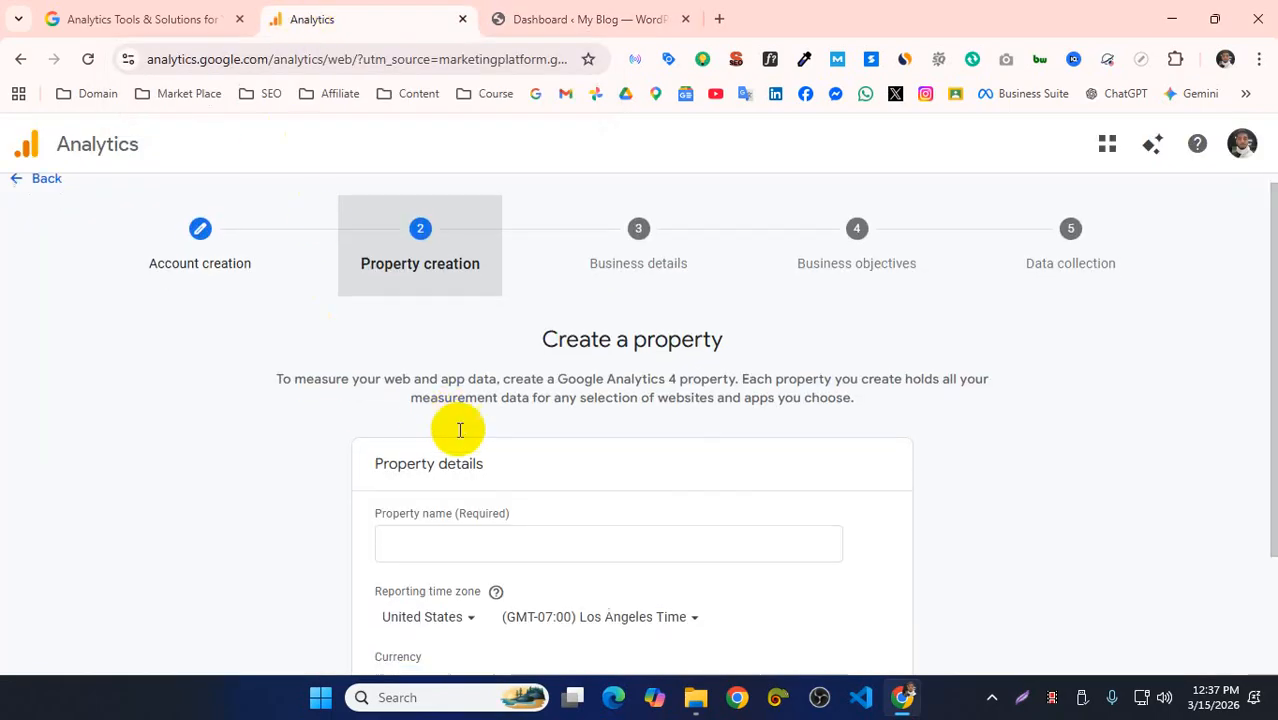
{"action": "left_click", "coordinate": [419, 456]}
{"action": "key", "text": "ctrl+v"}
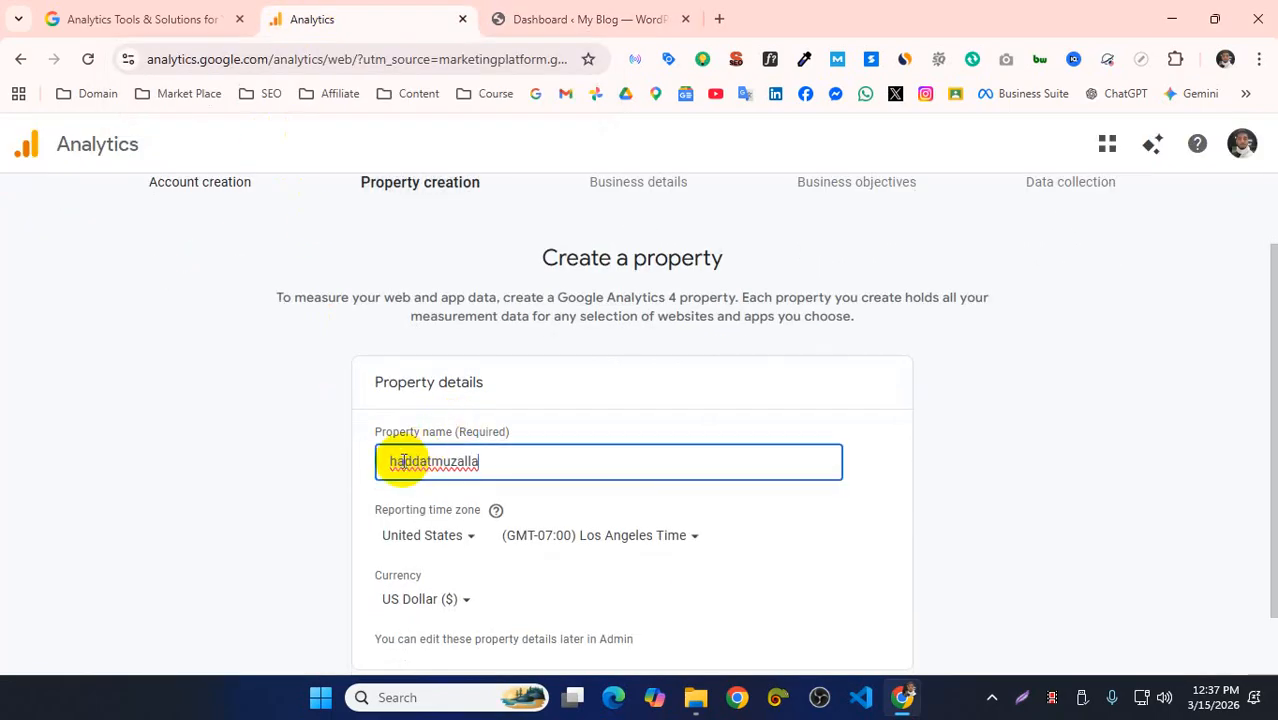
- Edit the property name to read Haddat Muzalla, with a space and both words capitalized
{"action": "left_click", "coordinate": [401, 455]}
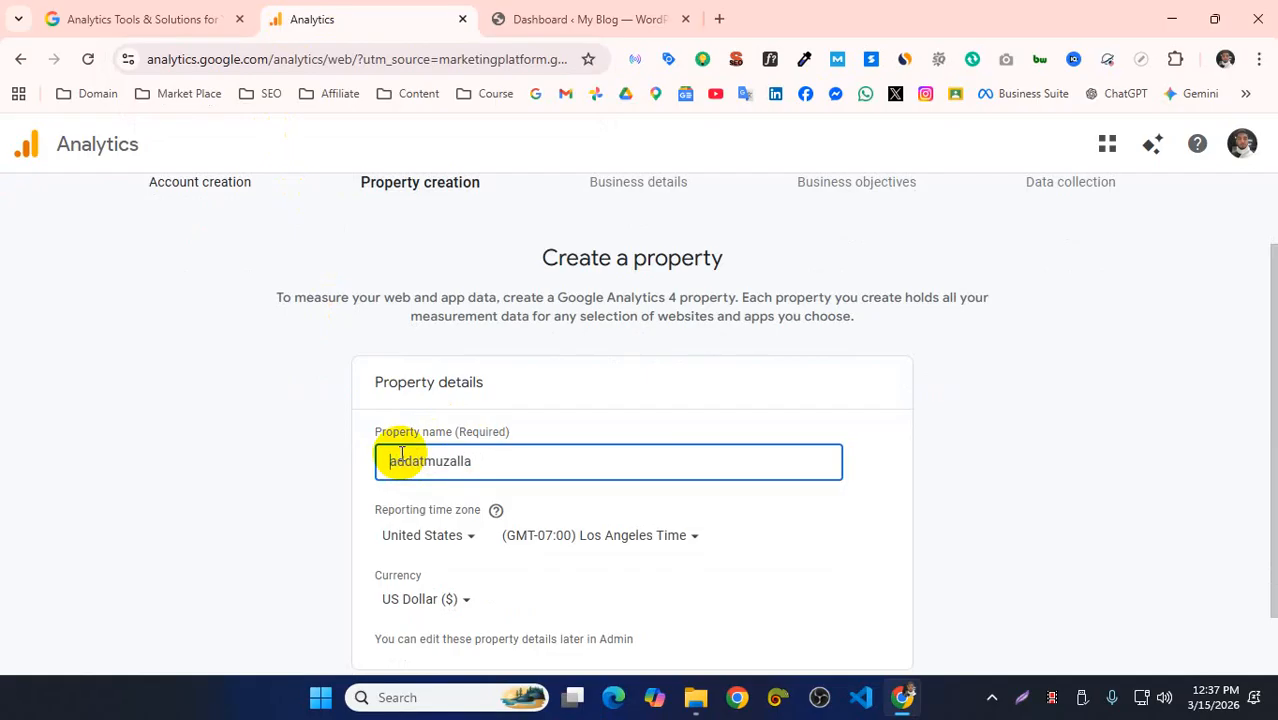
{"action": "key", "text": "BackSpace"}
{"action": "type", "text": "H"}
{"action": "left_click", "coordinate": [433, 461]}
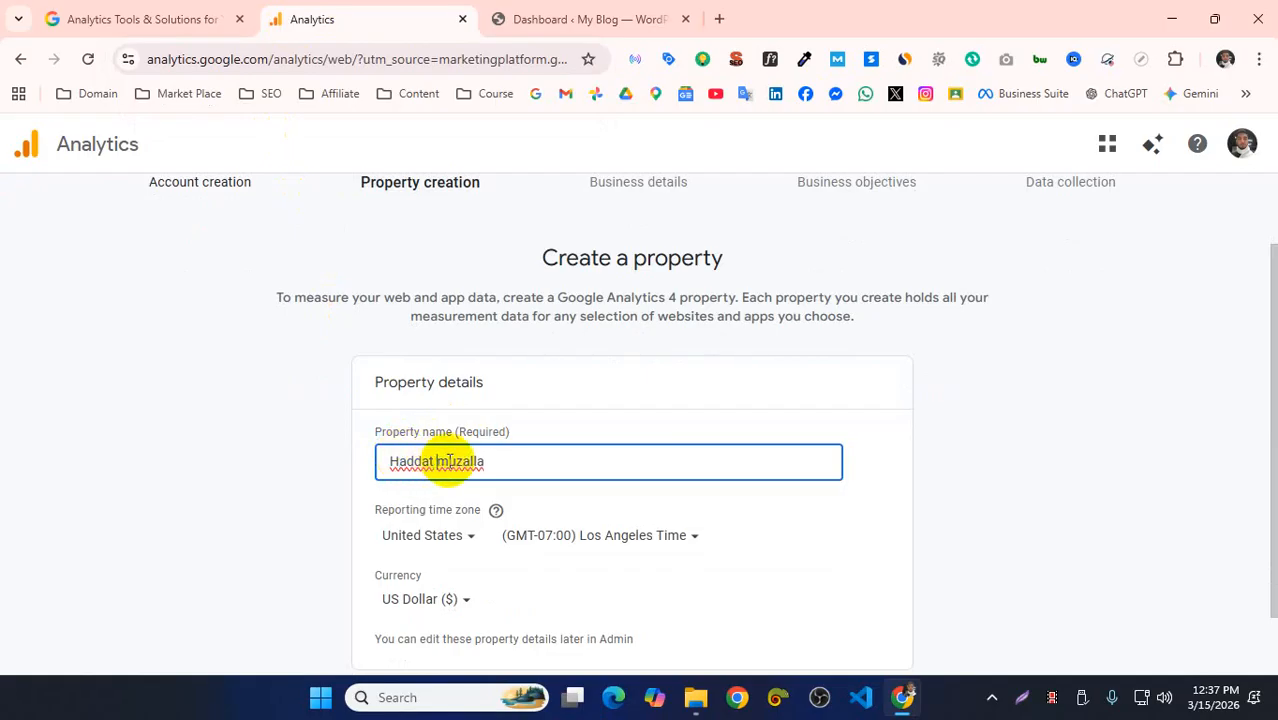
{"action": "left_click", "coordinate": [447, 461]}
{"action": "key", "text": "BackSpace"}
{"action": "type", "text": "M"}
{"action": "scroll", "coordinate": [608, 433], "scroll_direction": "down", "scroll_amount": 2}
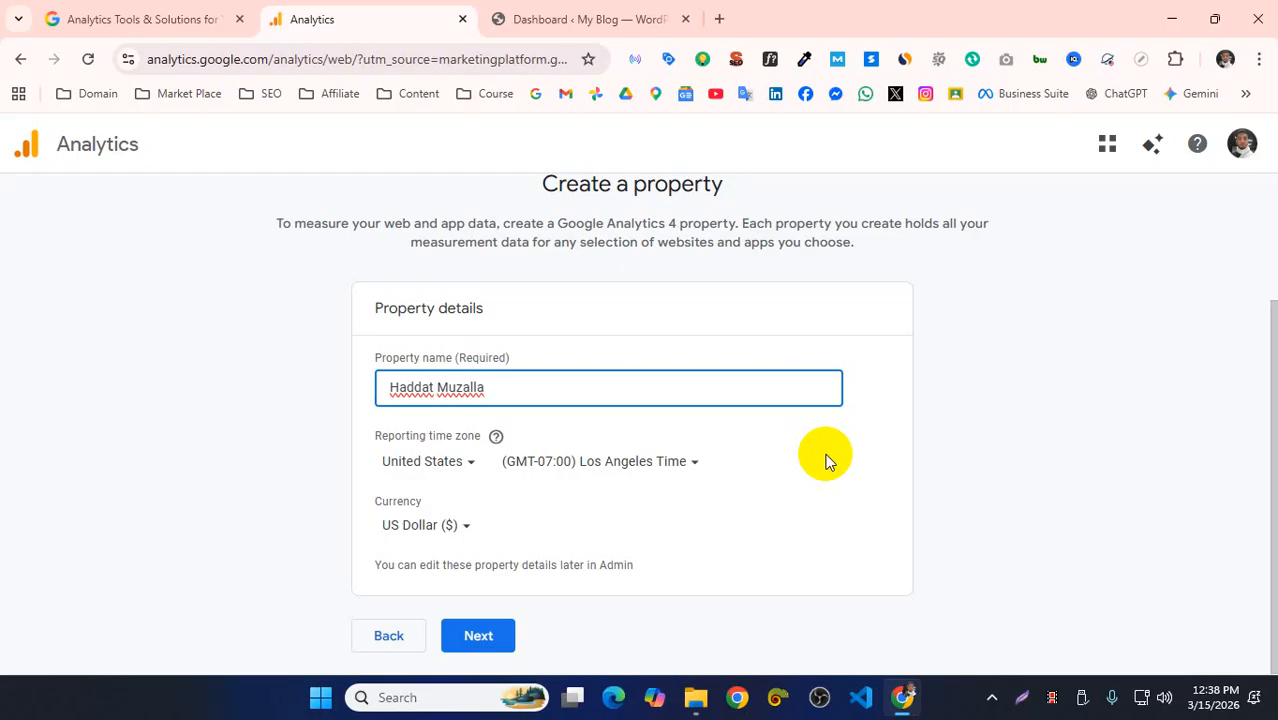
- Set the property's reporting time zone country to Bangladesh
{"action": "left_click", "coordinate": [453, 465]}
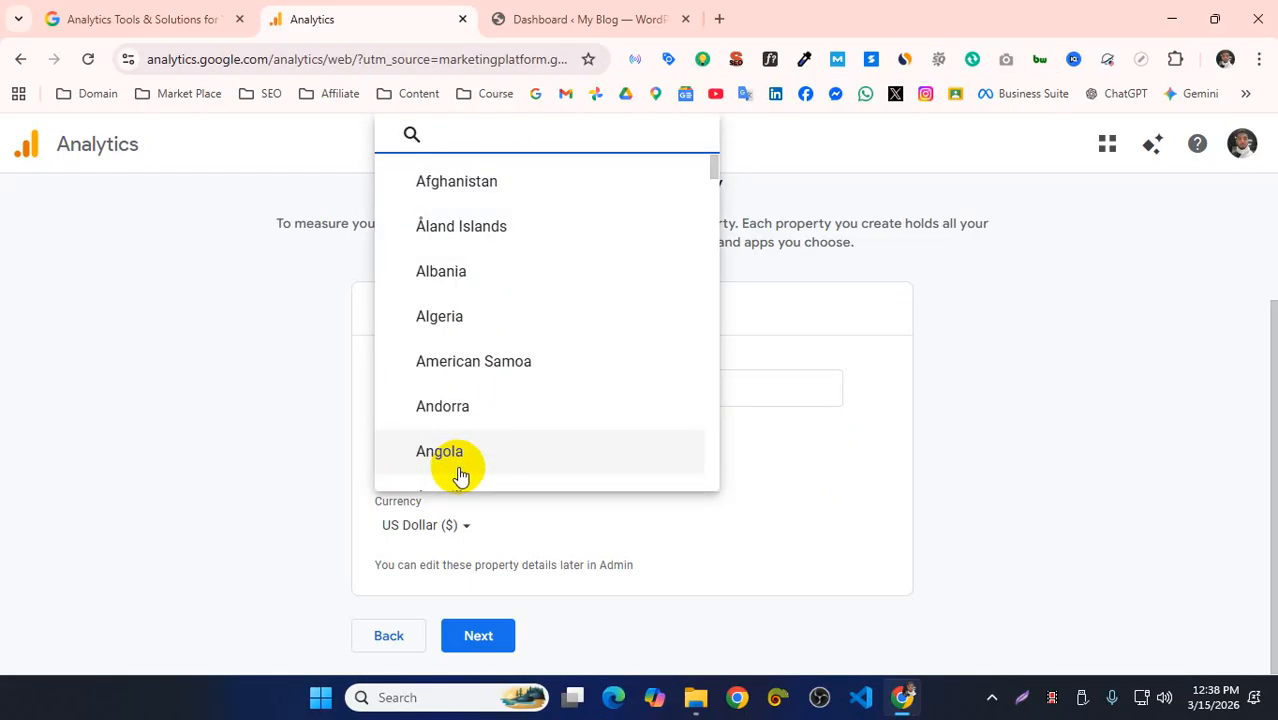
{"action": "scroll", "coordinate": [530, 428], "scroll_direction": "down", "scroll_amount": 4}
{"action": "scroll", "coordinate": [530, 428], "scroll_direction": "down", "scroll_amount": 3}
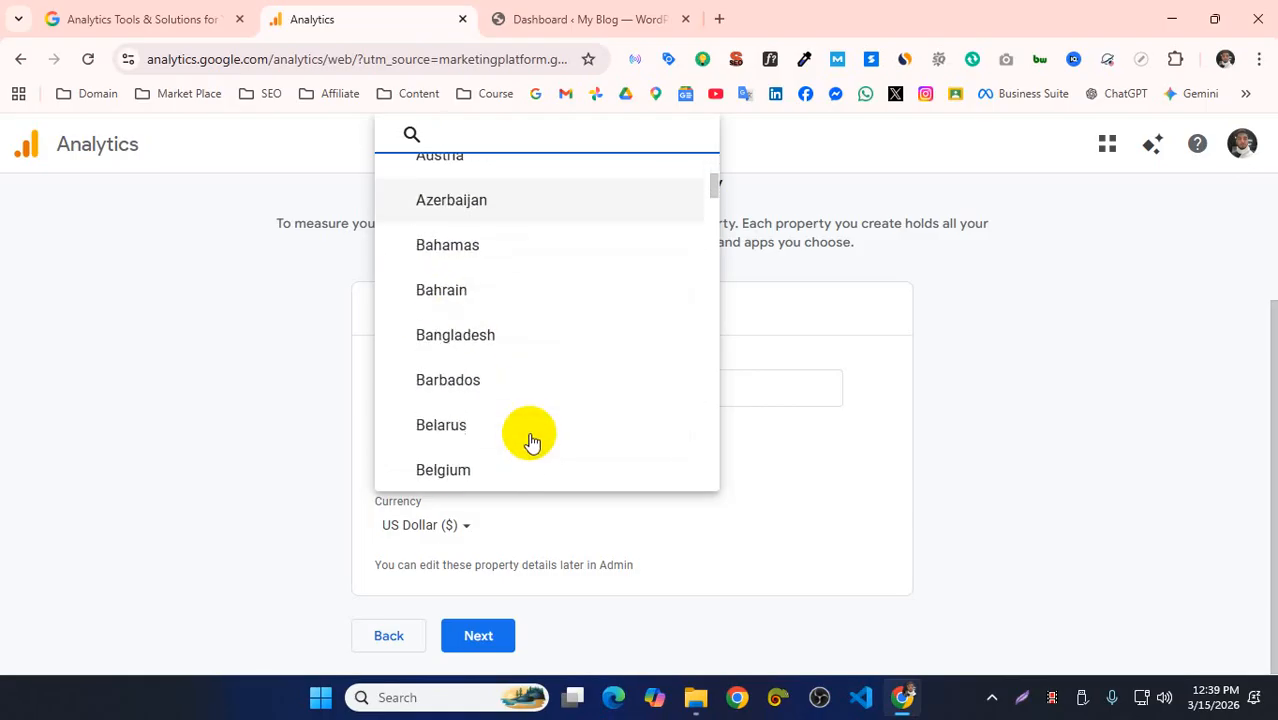
{"action": "left_click", "coordinate": [490, 340]}
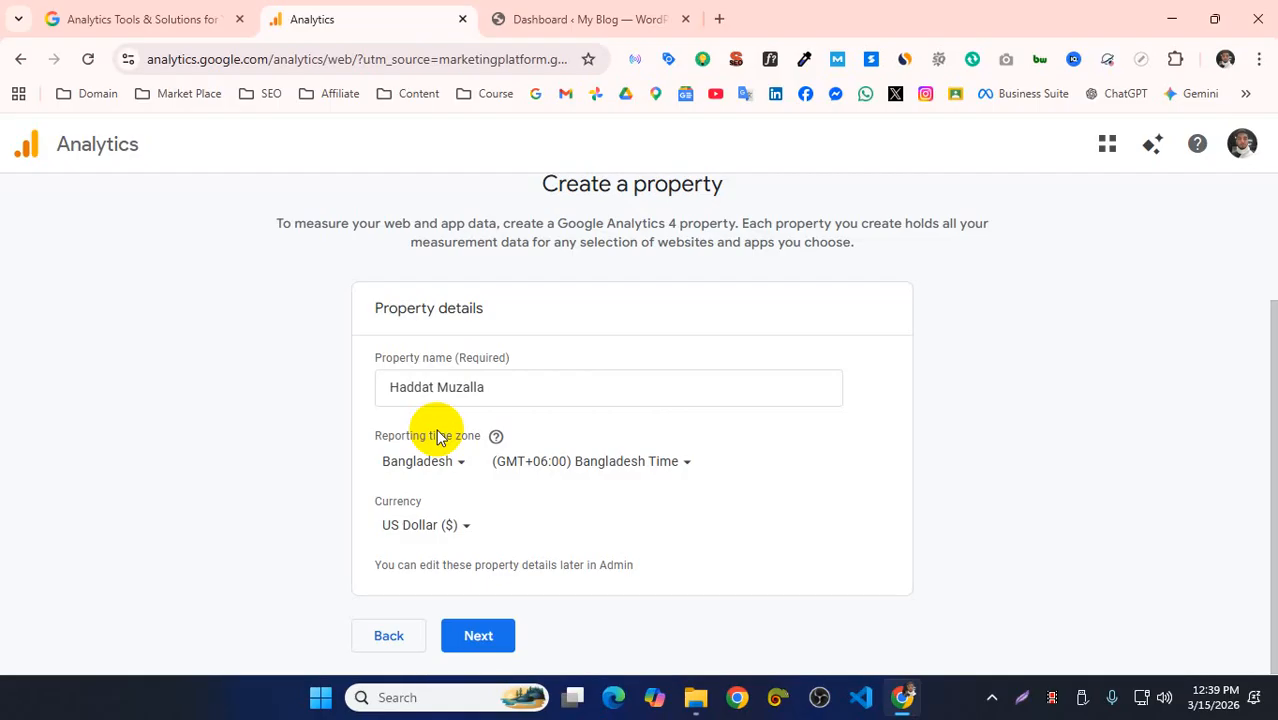
- Review the property's name, reporting time zone and currency, and continue to the business details stage
{"action": "scroll", "coordinate": [177, 510], "scroll_direction": "up", "scroll_amount": 2}
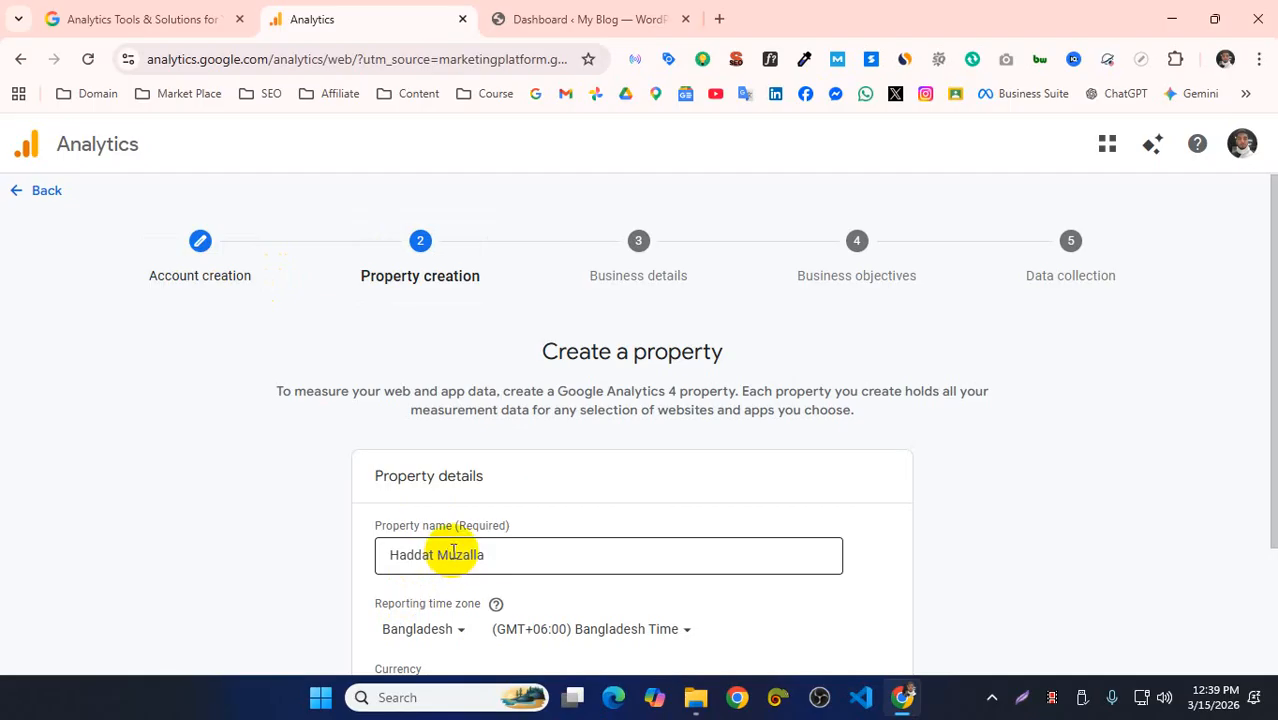
{"action": "scroll", "coordinate": [455, 558], "scroll_direction": "down", "scroll_amount": 2}
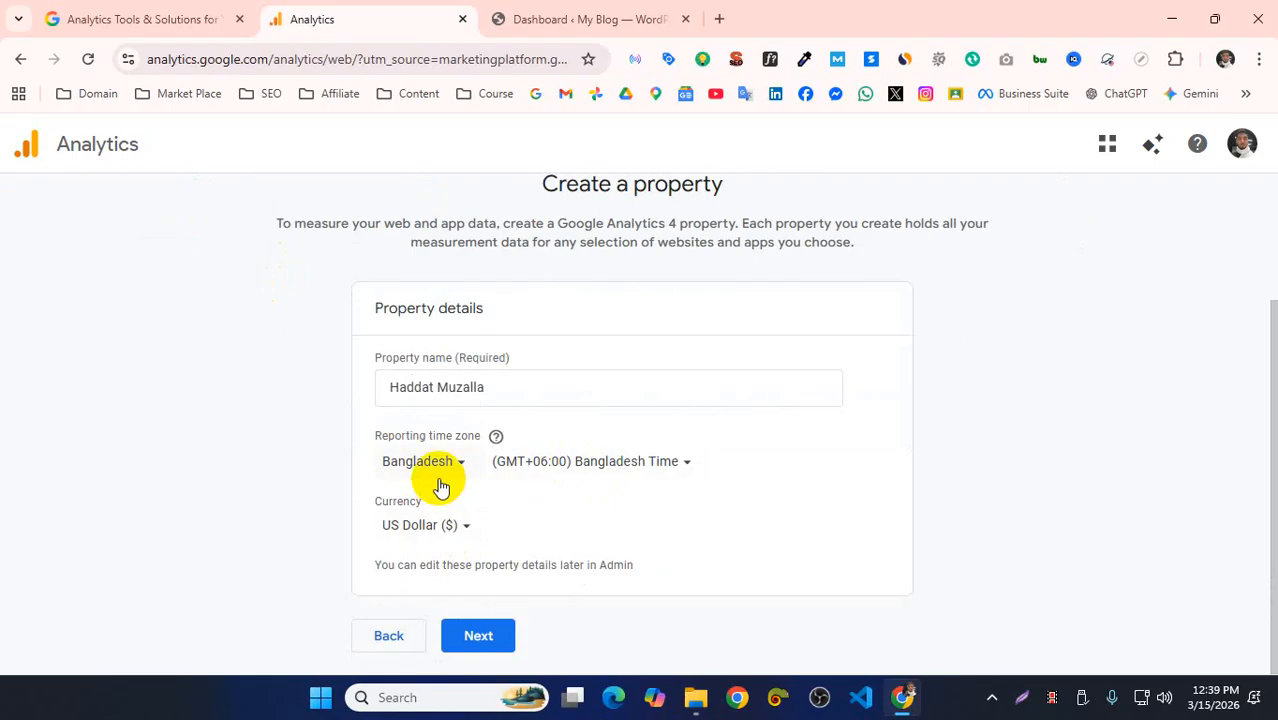
{"action": "scroll", "coordinate": [435, 470], "scroll_direction": "up", "scroll_amount": 2}
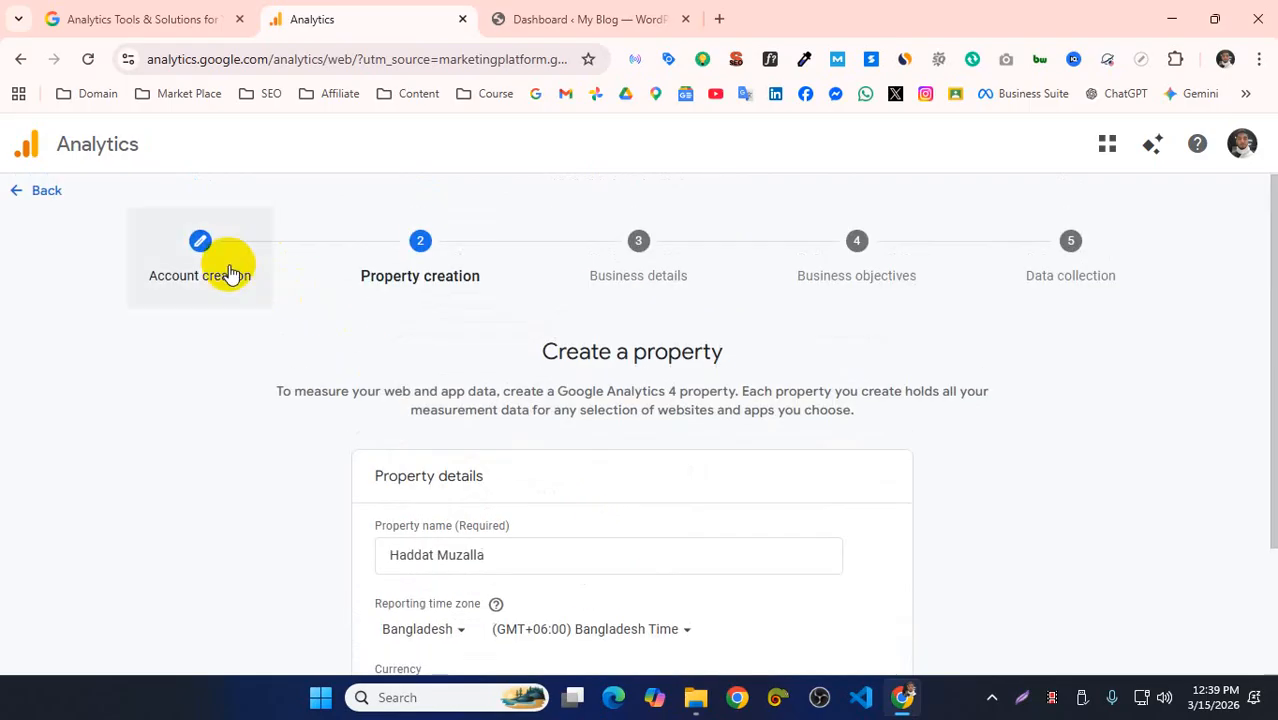
{"action": "scroll", "coordinate": [356, 300], "scroll_direction": "down", "scroll_amount": 2}
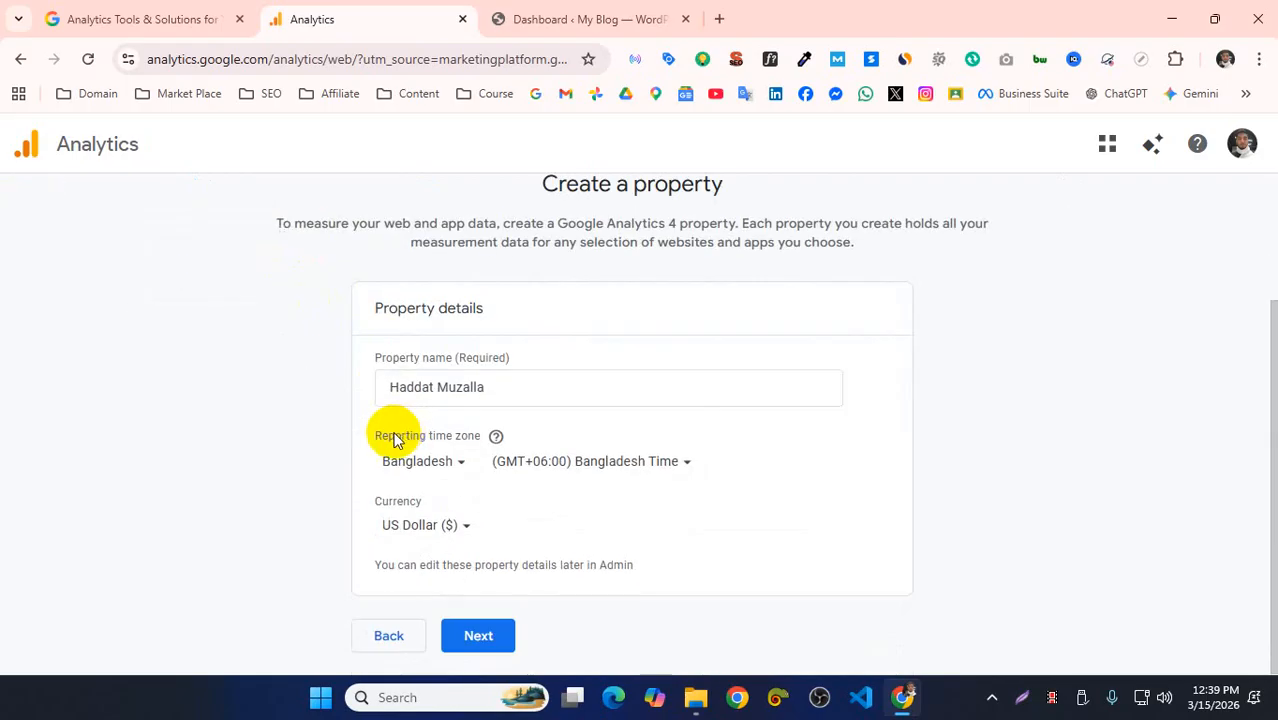
{"action": "scroll", "coordinate": [250, 337], "scroll_direction": "up", "scroll_amount": 2}
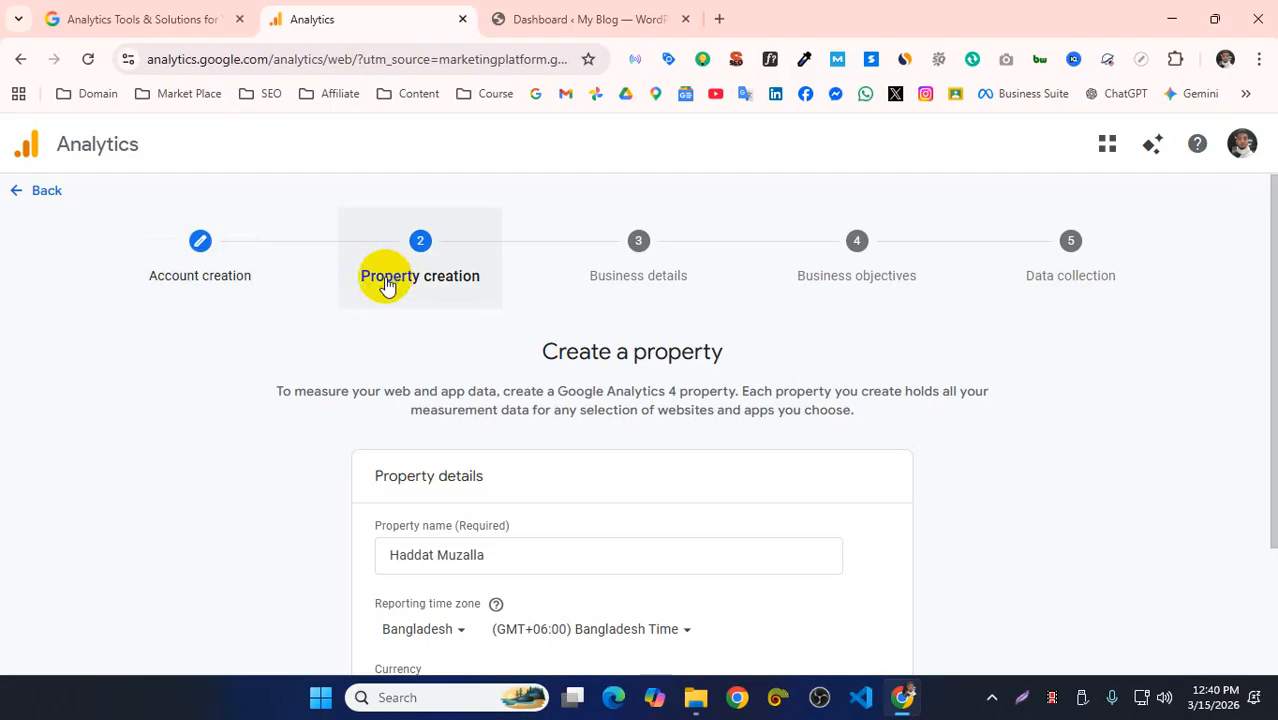
{"action": "scroll", "coordinate": [408, 508], "scroll_direction": "down", "scroll_amount": 1}
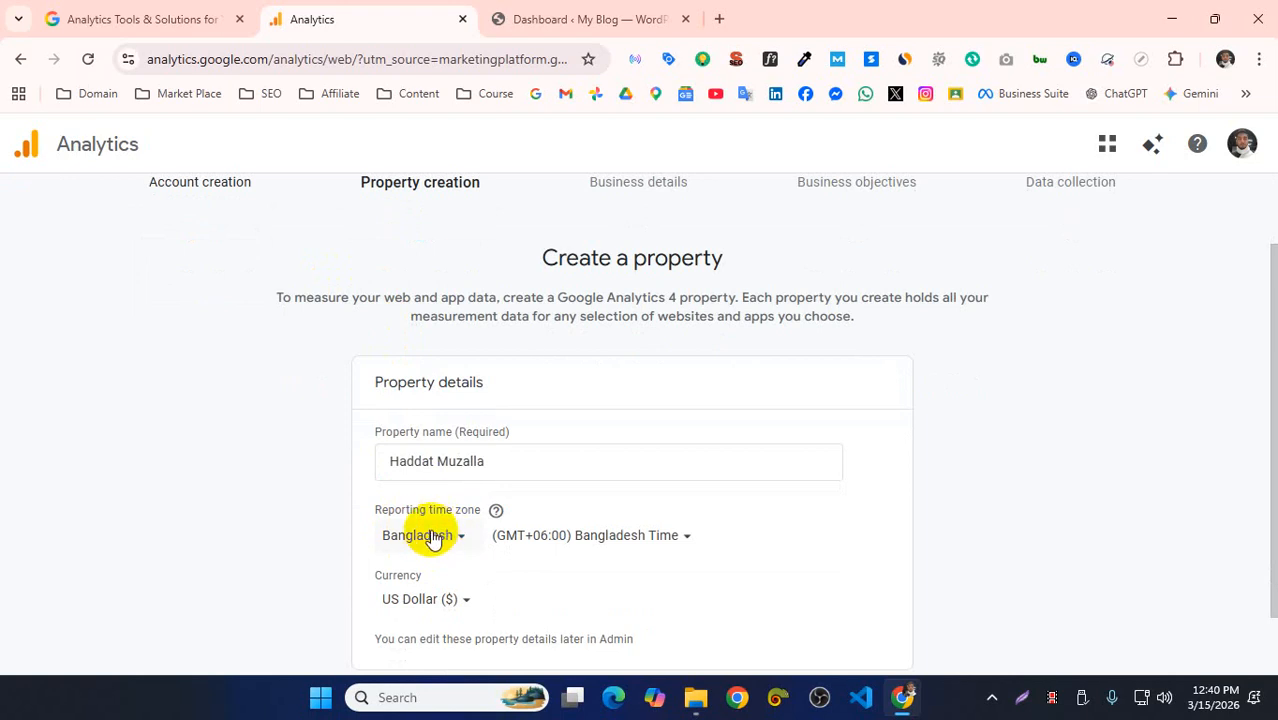
{"action": "scroll", "coordinate": [428, 515], "scroll_direction": "down", "scroll_amount": 1}
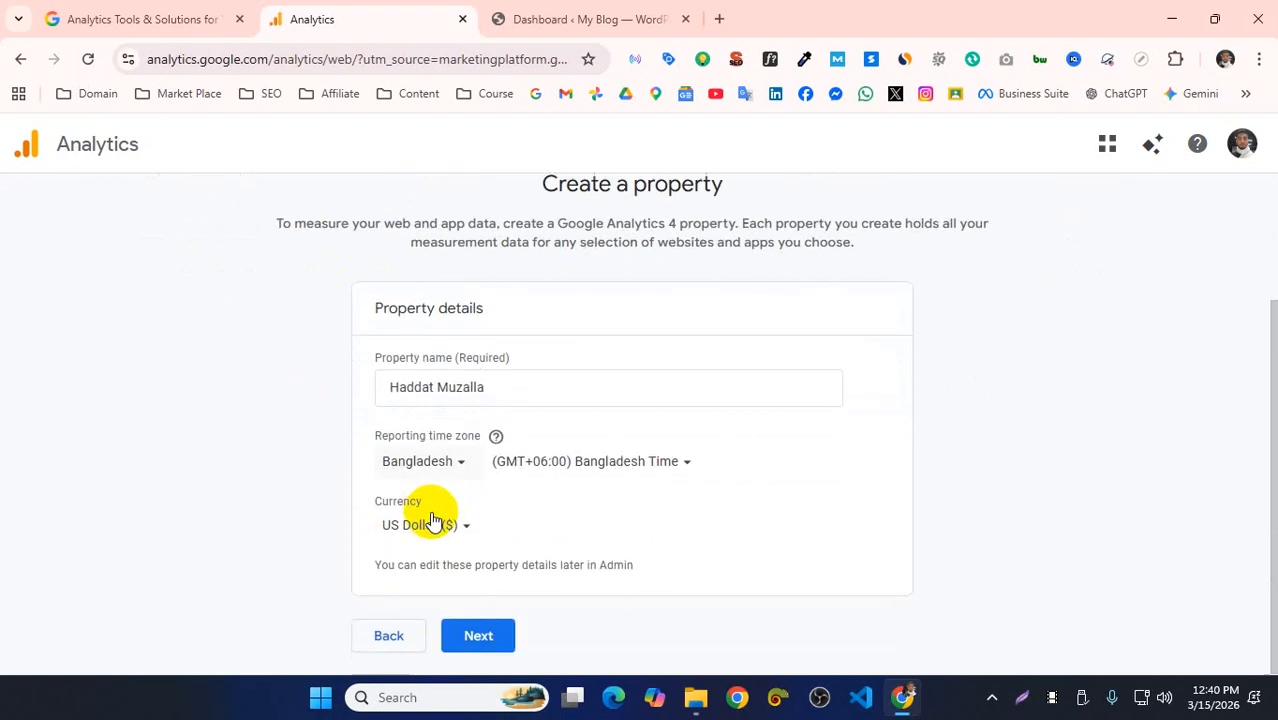
{"action": "left_click", "coordinate": [493, 634]}
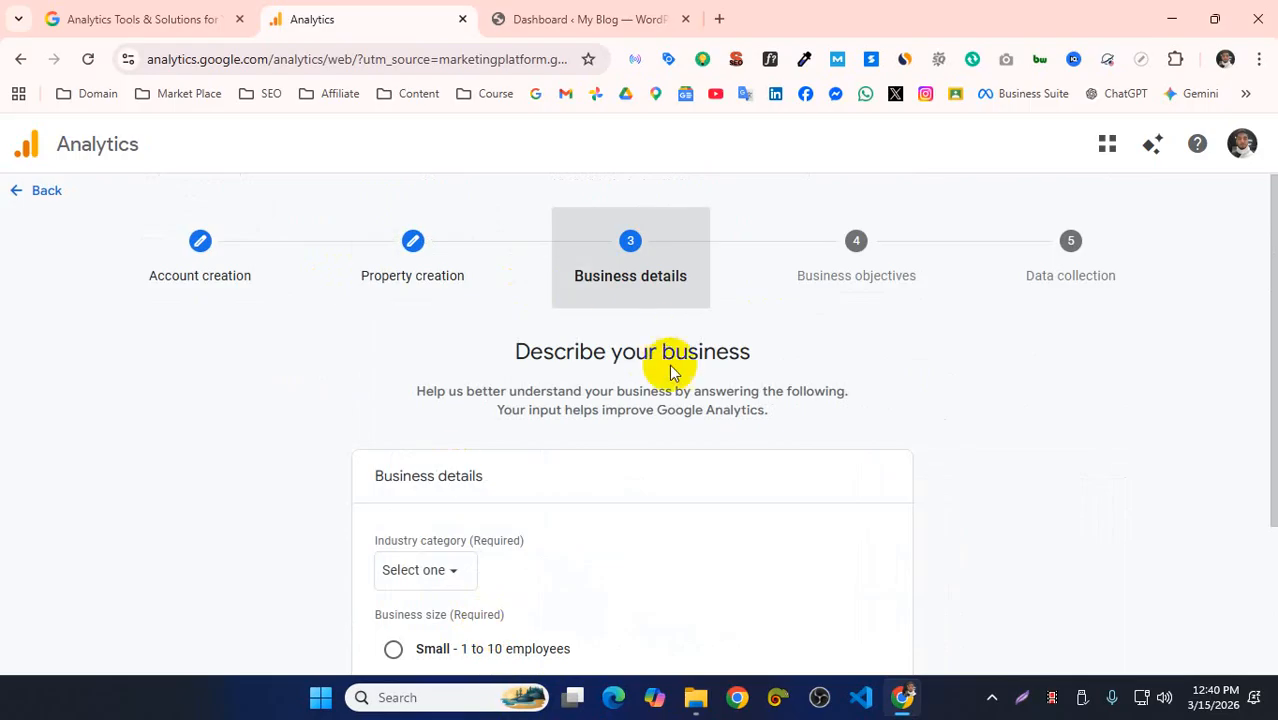
- Set the business's industry category to Other Business Activity
{"action": "scroll", "coordinate": [560, 390], "scroll_direction": "down", "scroll_amount": 2}
{"action": "left_click", "coordinate": [455, 381]}
{"action": "scroll", "coordinate": [508, 482], "scroll_direction": "down", "scroll_amount": 4}
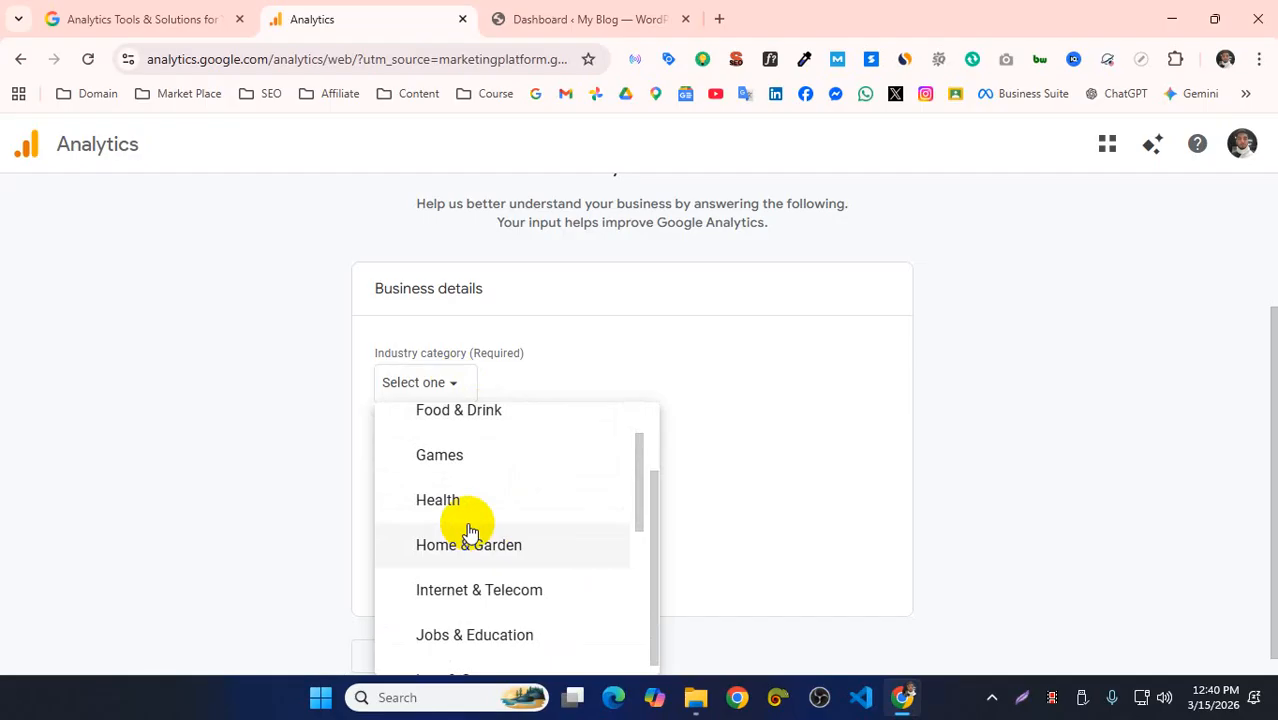
{"action": "scroll", "coordinate": [450, 500], "scroll_direction": "up", "scroll_amount": 3}
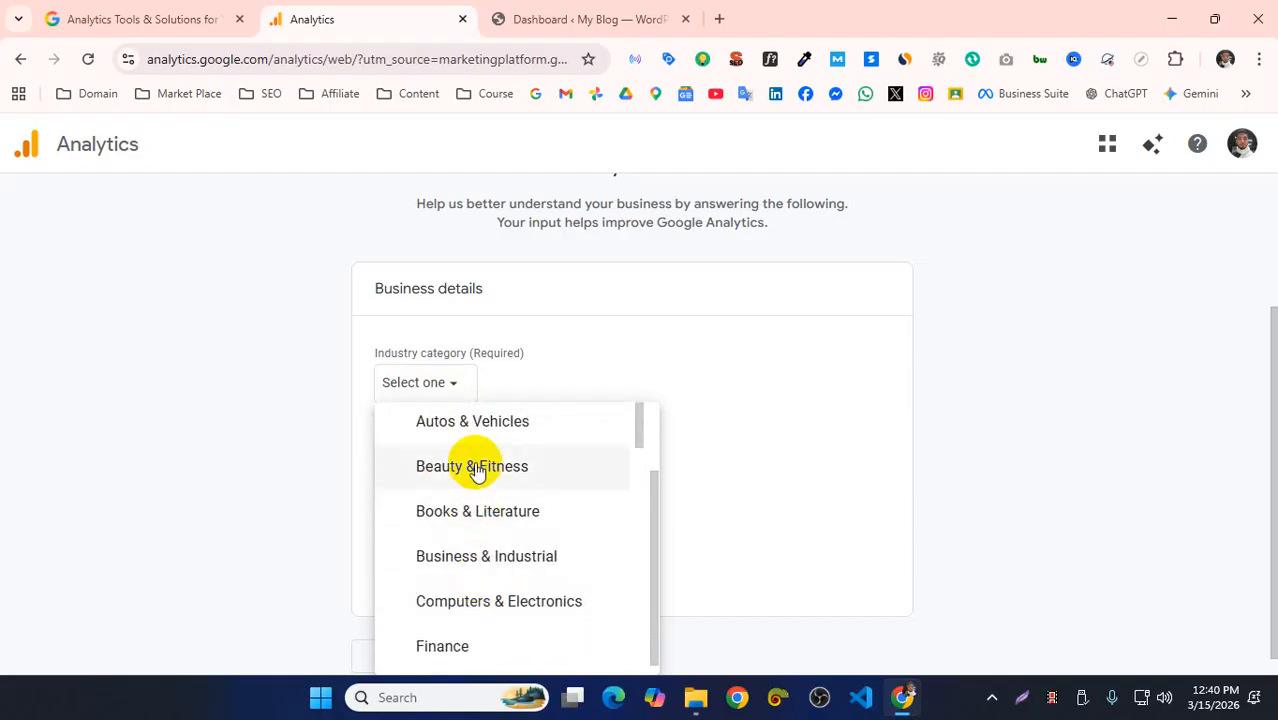
{"action": "scroll", "coordinate": [476, 446], "scroll_direction": "up", "scroll_amount": 2}
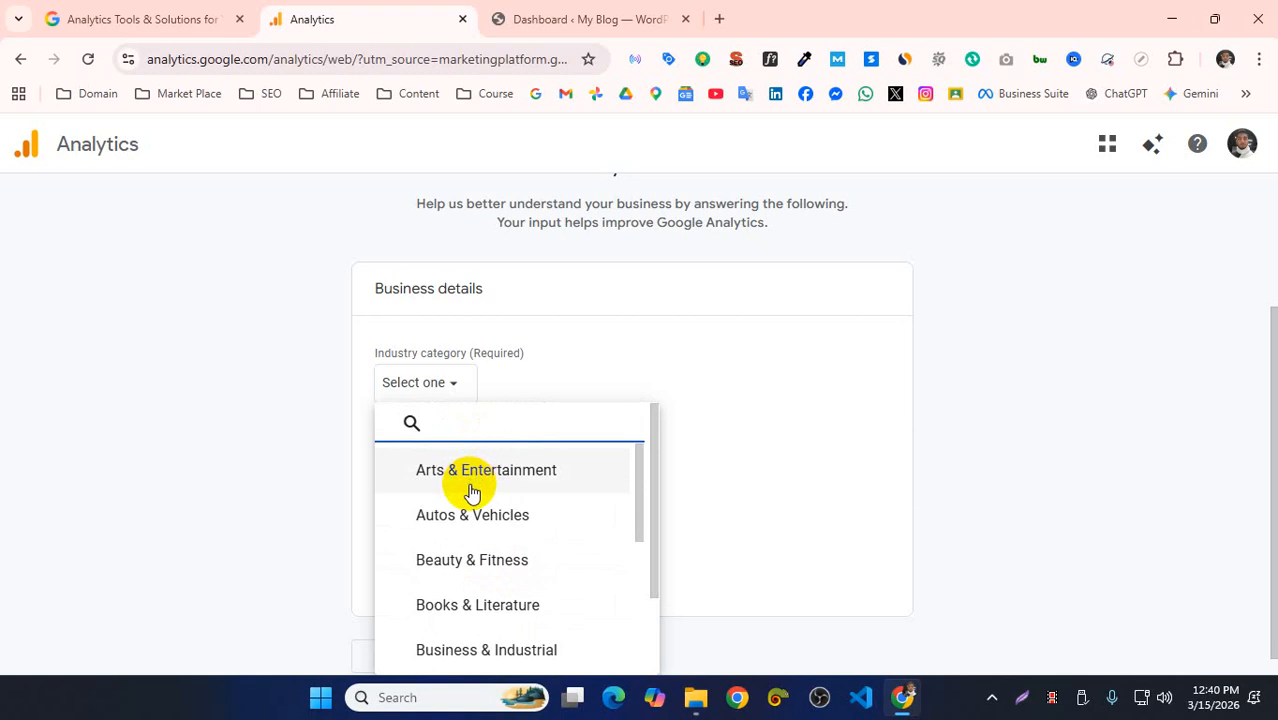
{"action": "scroll", "coordinate": [471, 490], "scroll_direction": "down", "scroll_amount": 9}
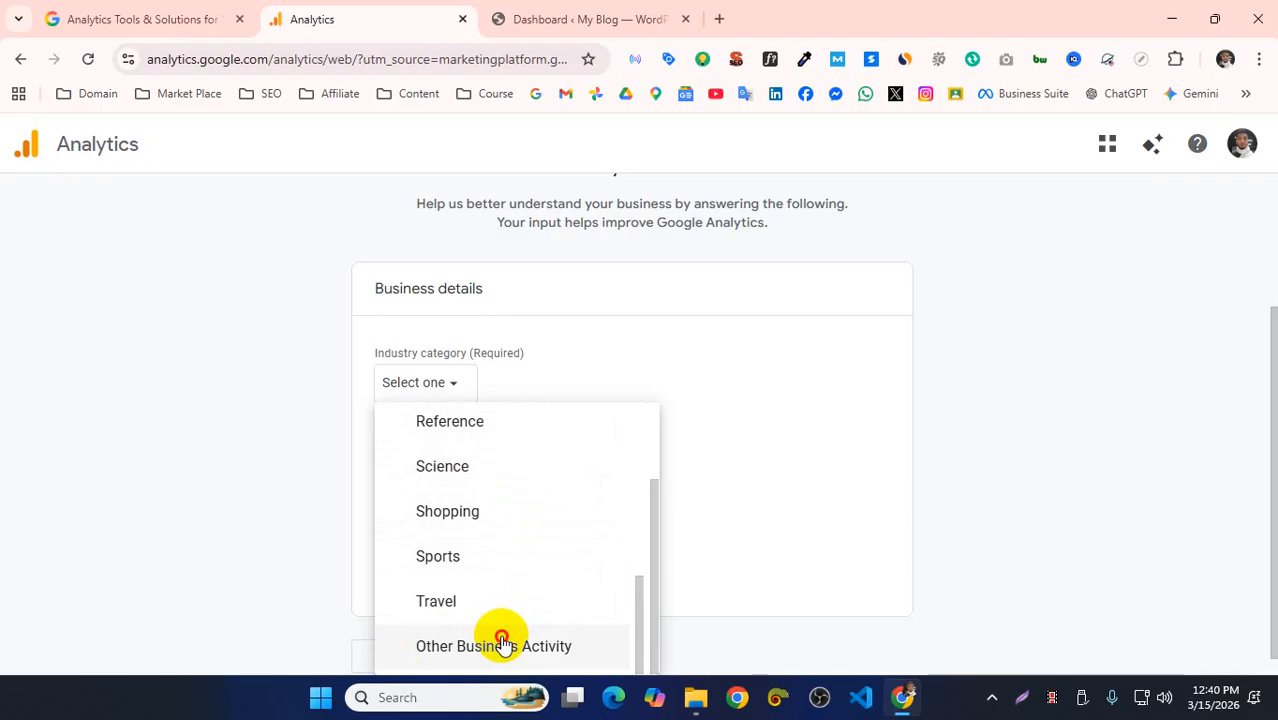
{"action": "left_click", "coordinate": [503, 645]}
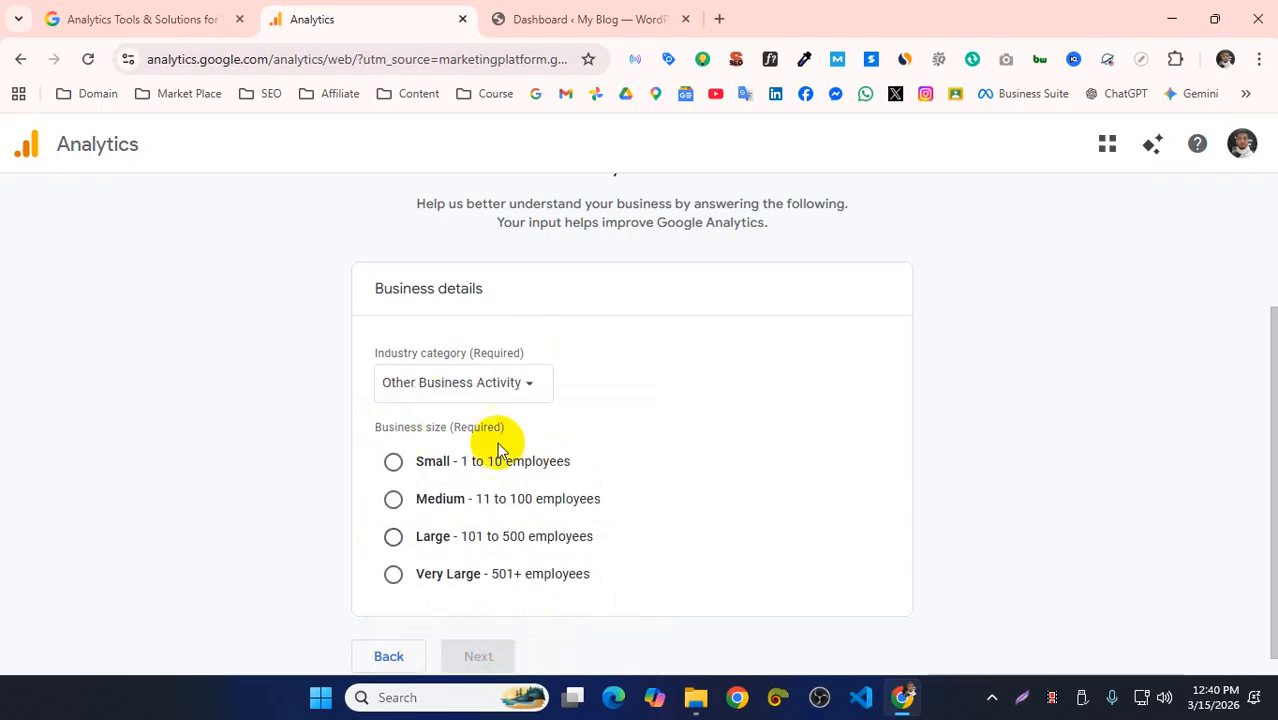
- Set the business size to Small (1 to 10 employees) and continue to the business objectives stage
{"action": "left_click", "coordinate": [394, 460]}
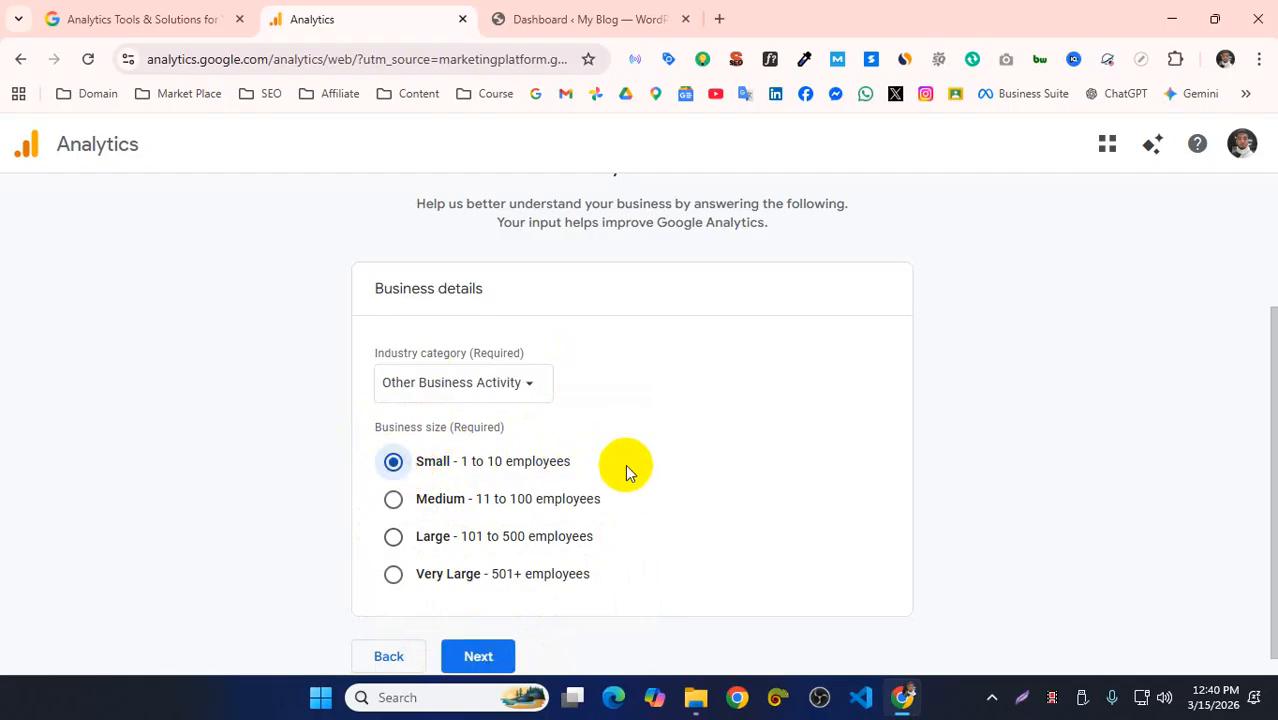
{"action": "scroll", "coordinate": [625, 465], "scroll_direction": "down", "scroll_amount": 1}
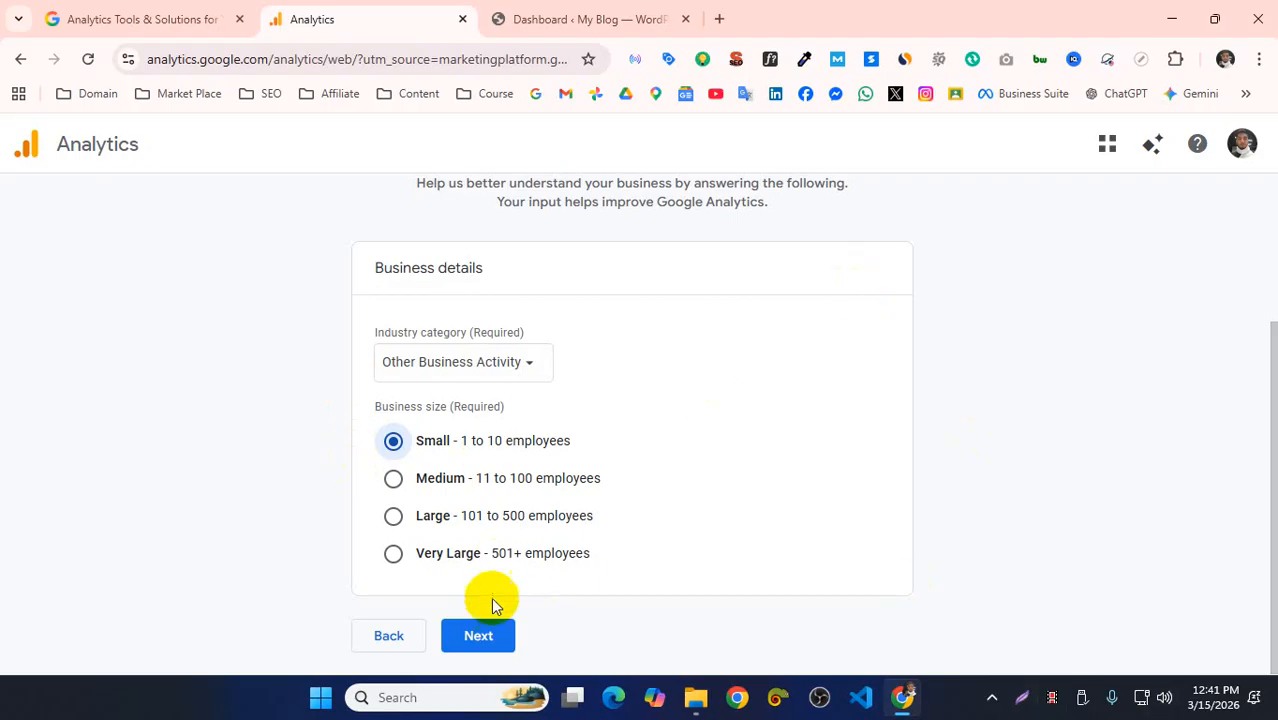
{"action": "left_click", "coordinate": [480, 628]}
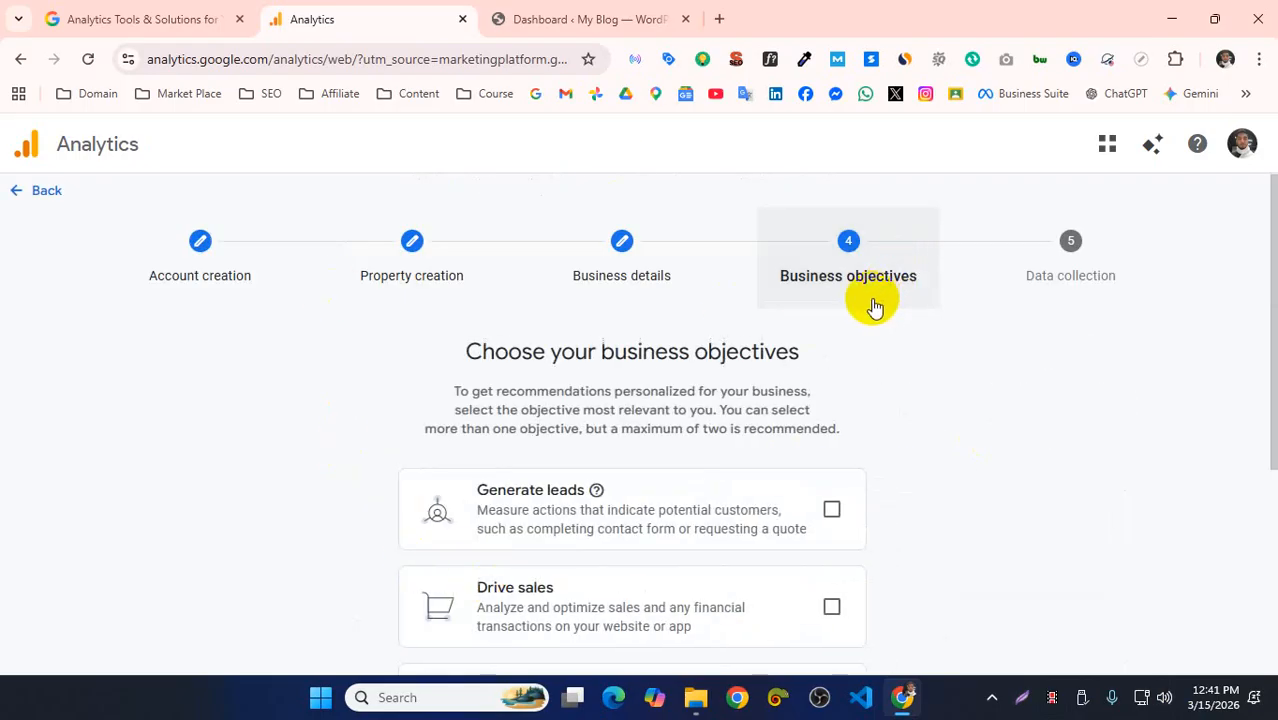
- Select the objectives Generate leads, Drive sales, Understand web and/or app traffic, and View user engagement & retention
{"action": "scroll", "coordinate": [830, 362], "scroll_direction": "down", "scroll_amount": 1}
{"action": "left_click", "coordinate": [833, 414]}
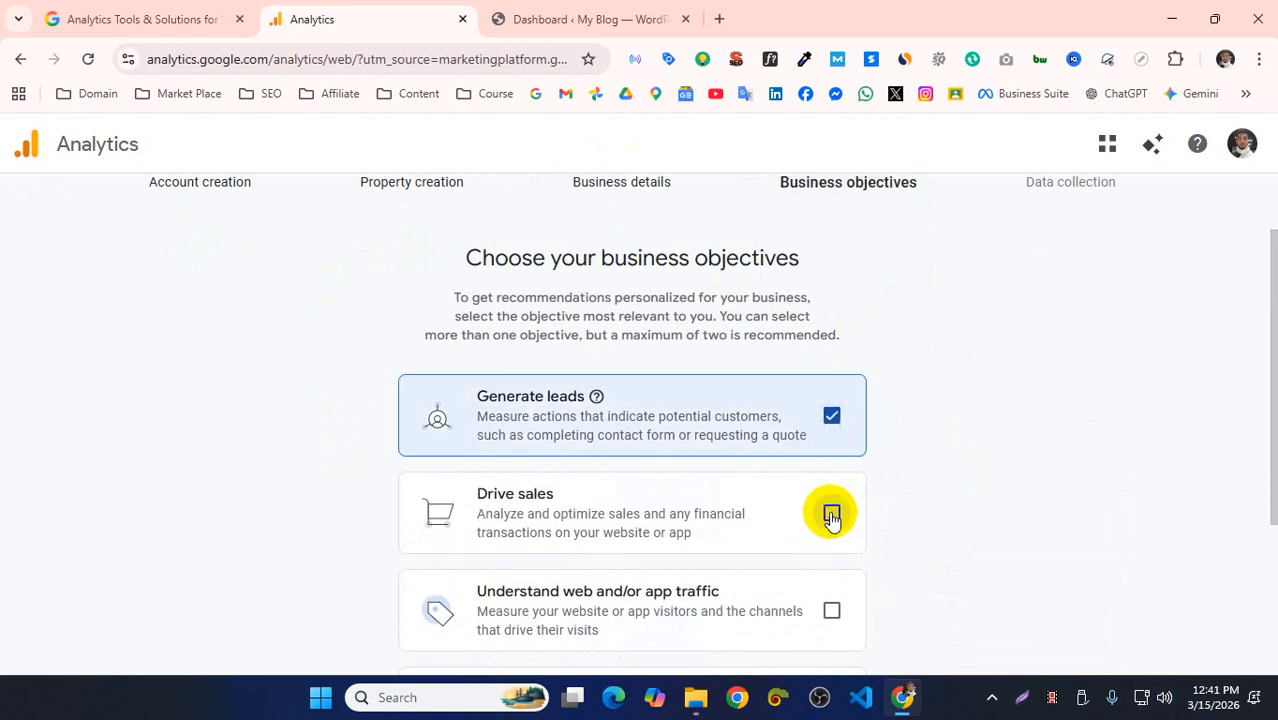
{"action": "left_click", "coordinate": [832, 513]}
{"action": "scroll", "coordinate": [855, 492], "scroll_direction": "down", "scroll_amount": 2}
{"action": "scroll", "coordinate": [855, 492], "scroll_direction": "down", "scroll_amount": 1}
{"action": "left_click", "coordinate": [830, 423]}
{"action": "left_click", "coordinate": [832, 520]}
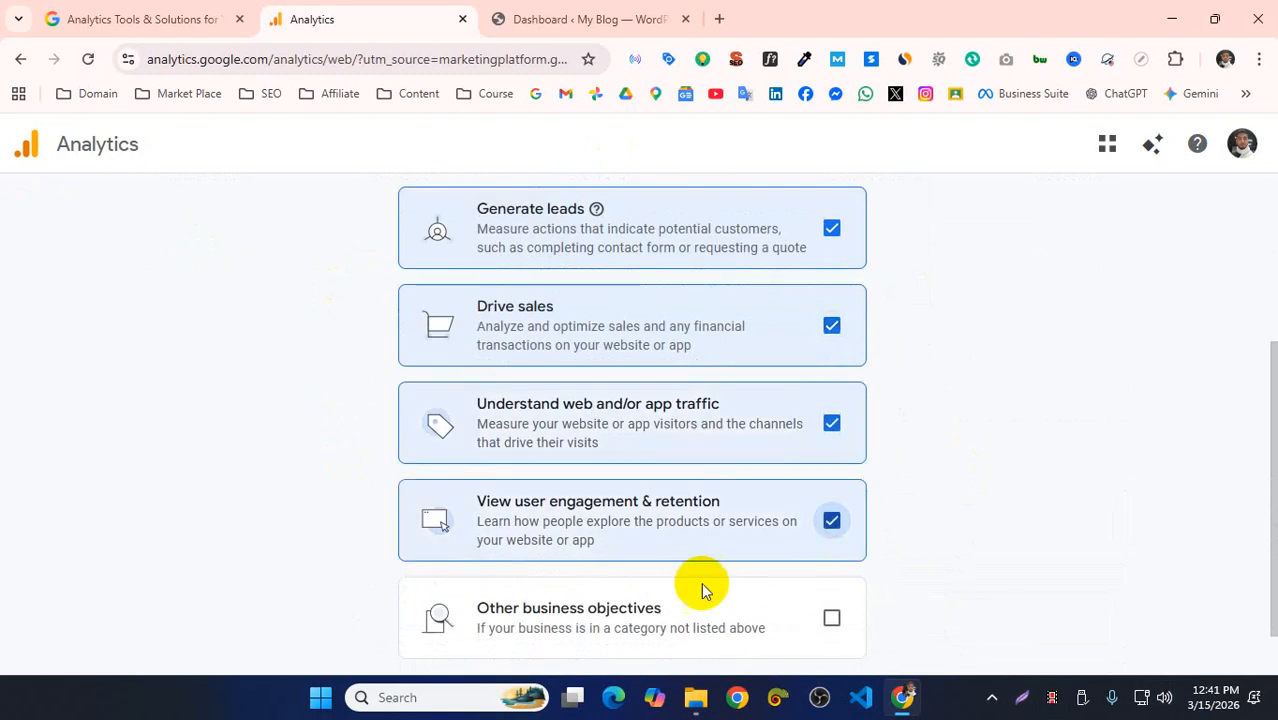
{"action": "scroll", "coordinate": [707, 587], "scroll_direction": "down", "scroll_amount": 1}
{"action": "left_click", "coordinate": [832, 556]}
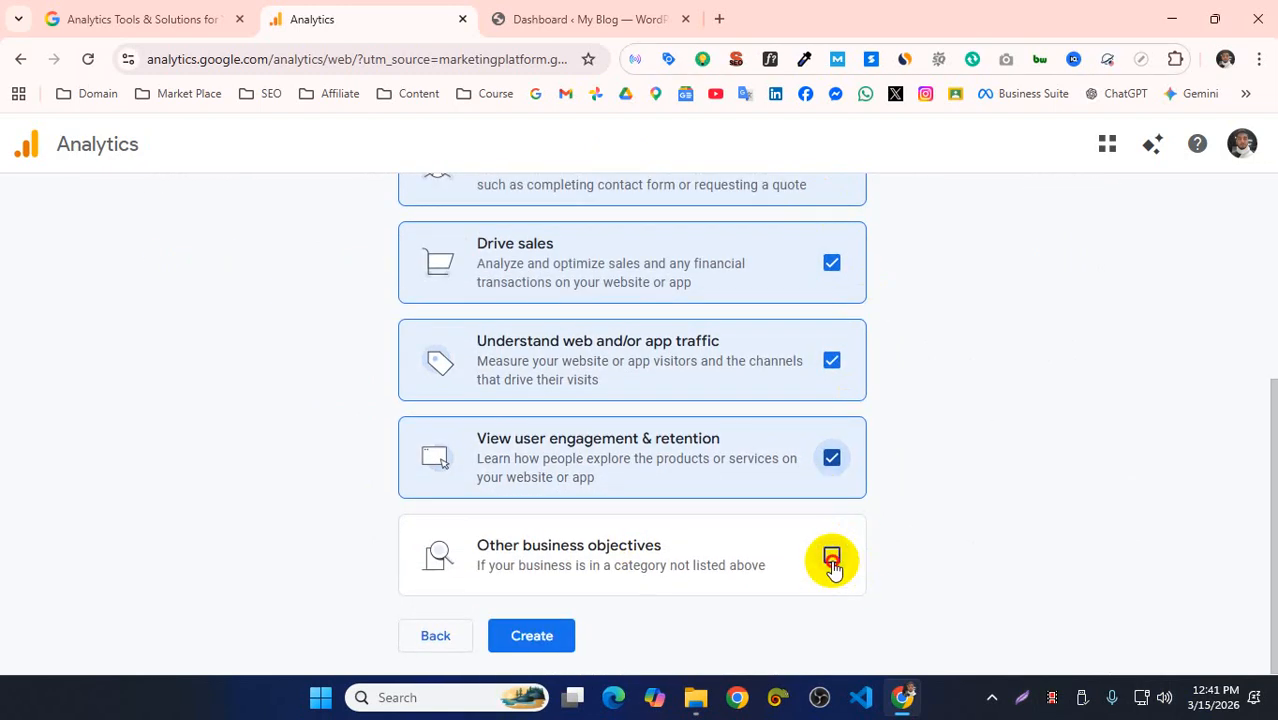
{"action": "left_click", "coordinate": [832, 555]}
{"action": "left_click", "coordinate": [832, 458]}
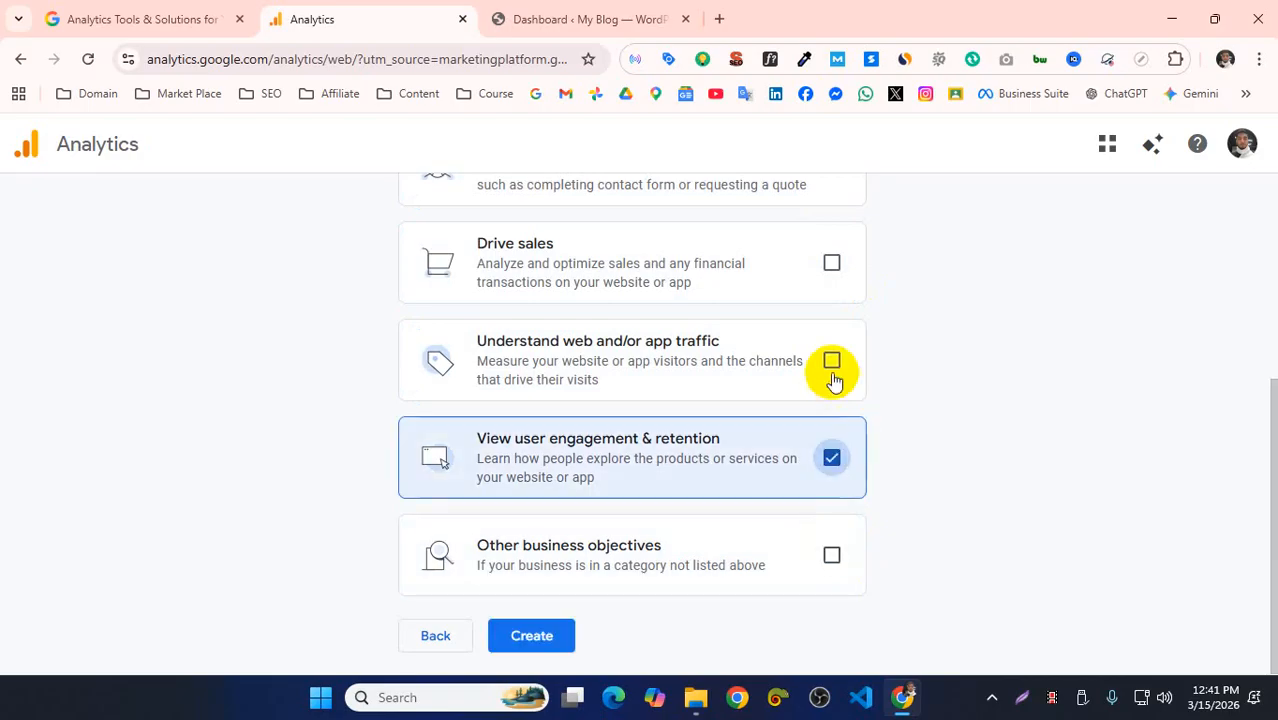
{"action": "left_click", "coordinate": [832, 361]}
{"action": "left_click", "coordinate": [822, 262]}
{"action": "scroll", "coordinate": [807, 294], "scroll_direction": "up", "scroll_amount": 2}
{"action": "left_click", "coordinate": [832, 357]}
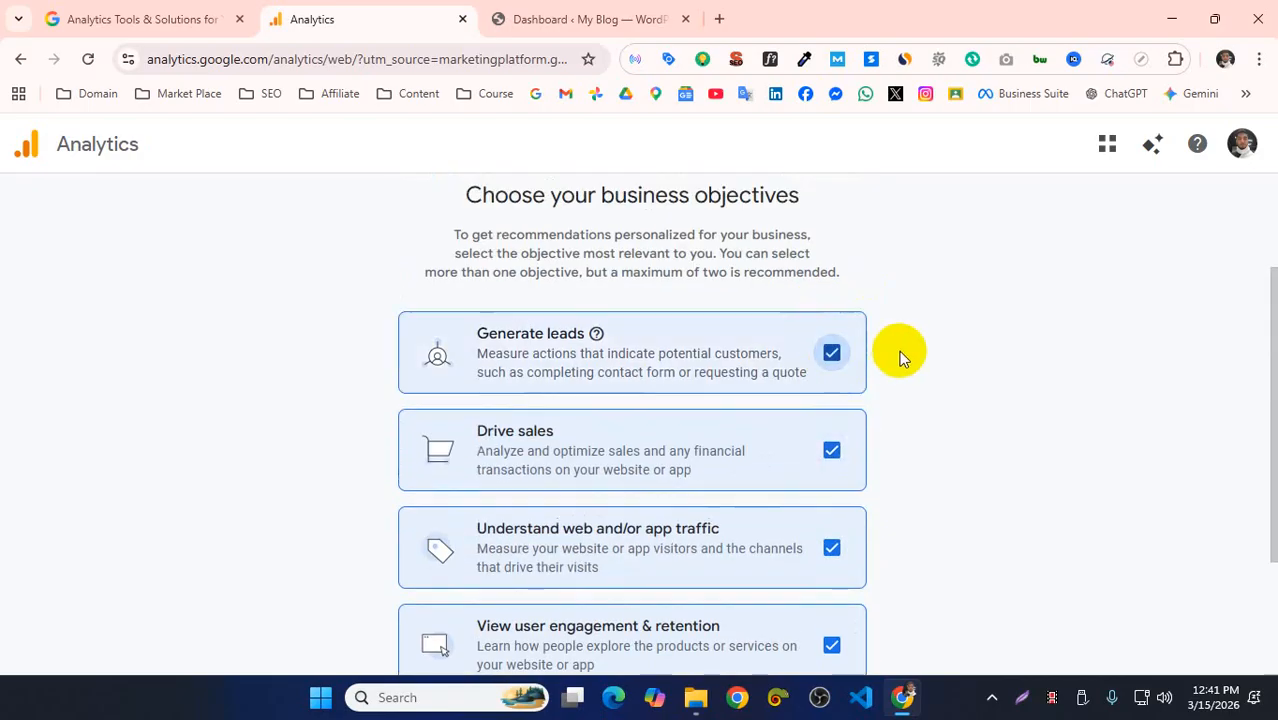
- Create the account and property with the chosen objectives and accept the Google Analytics Terms of Service for United States
{"action": "scroll", "coordinate": [899, 354], "scroll_direction": "up", "scroll_amount": 2}
{"action": "scroll", "coordinate": [633, 486], "scroll_direction": "down", "scroll_amount": 3}
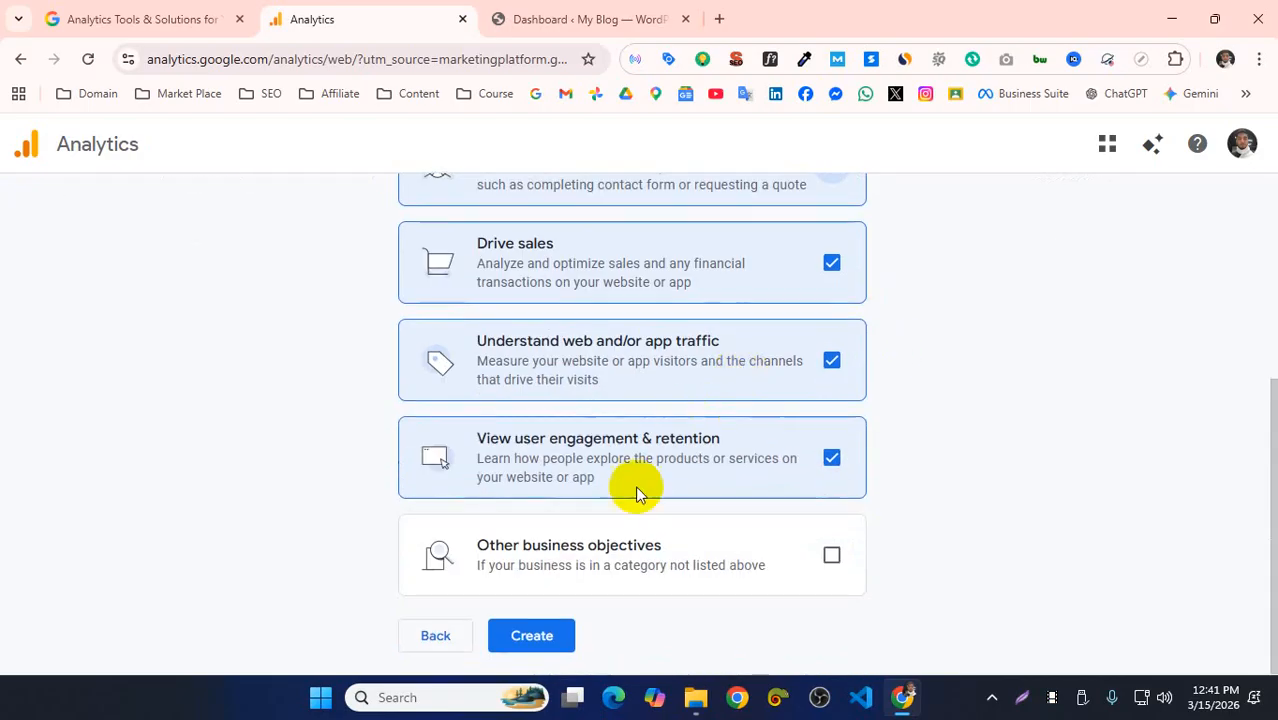
{"action": "left_click", "coordinate": [532, 637]}
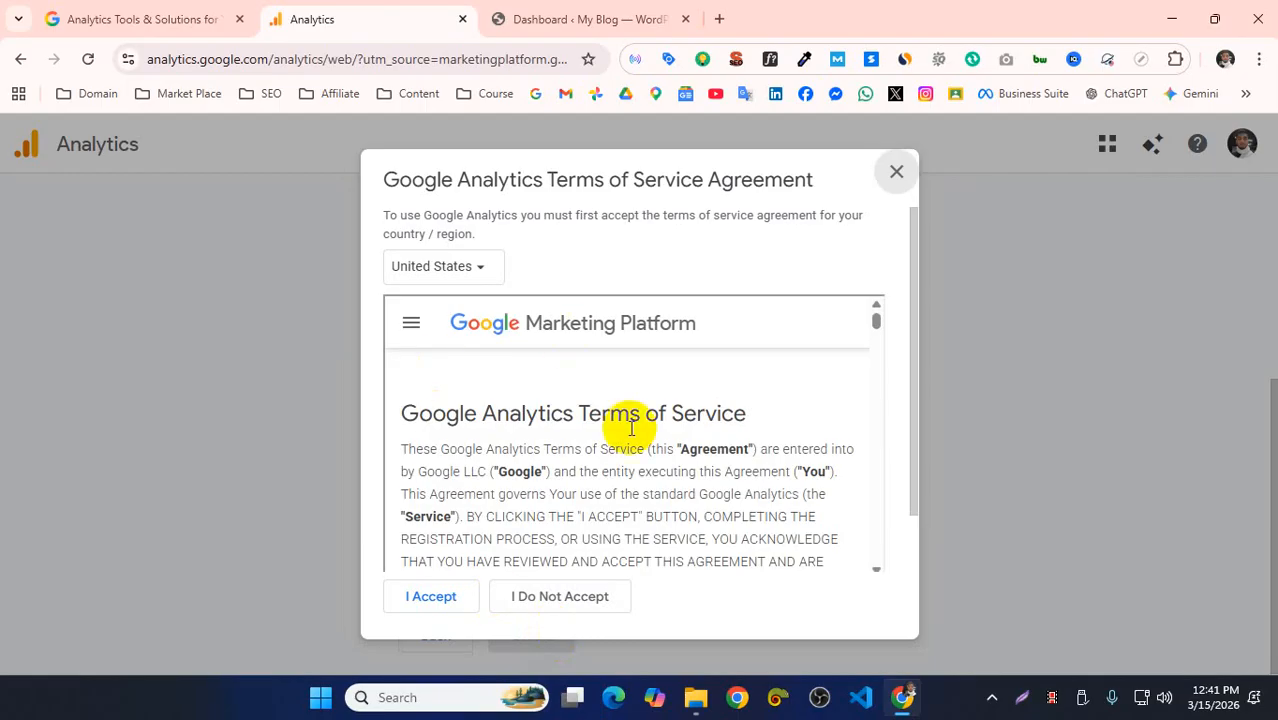
{"action": "scroll", "coordinate": [613, 414], "scroll_direction": "down", "scroll_amount": 10}
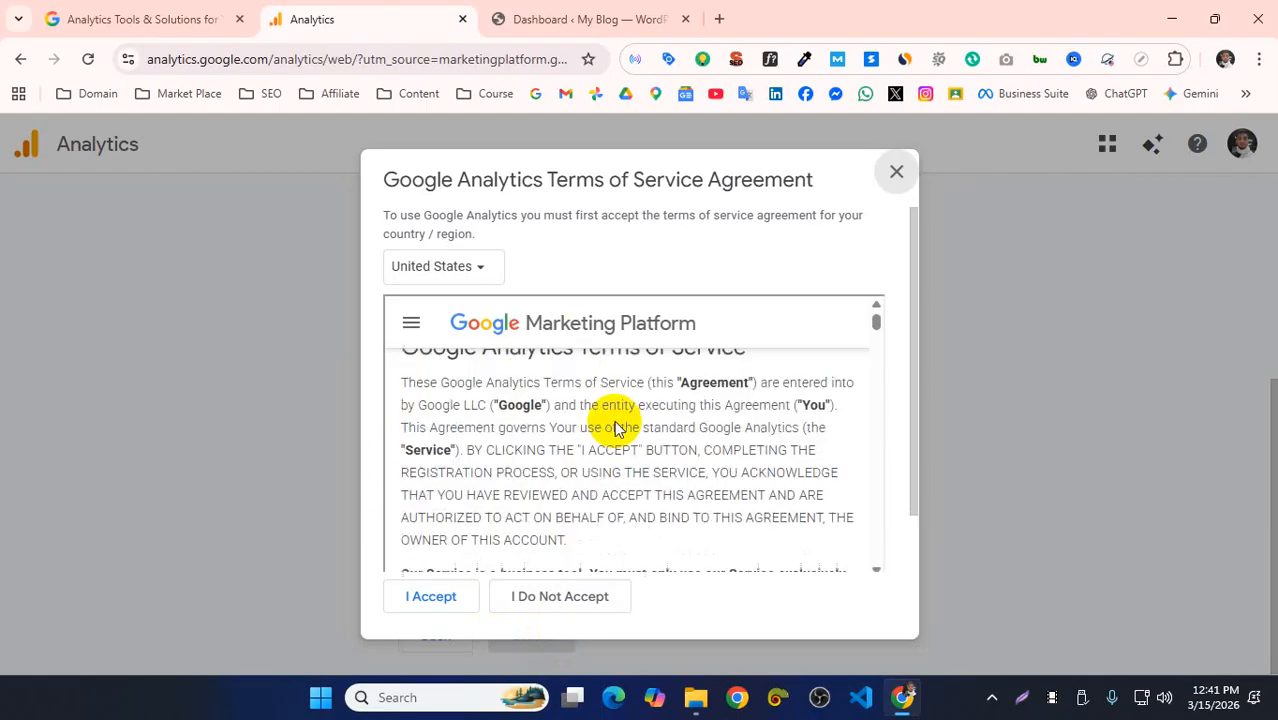
{"action": "left_click", "coordinate": [433, 596]}
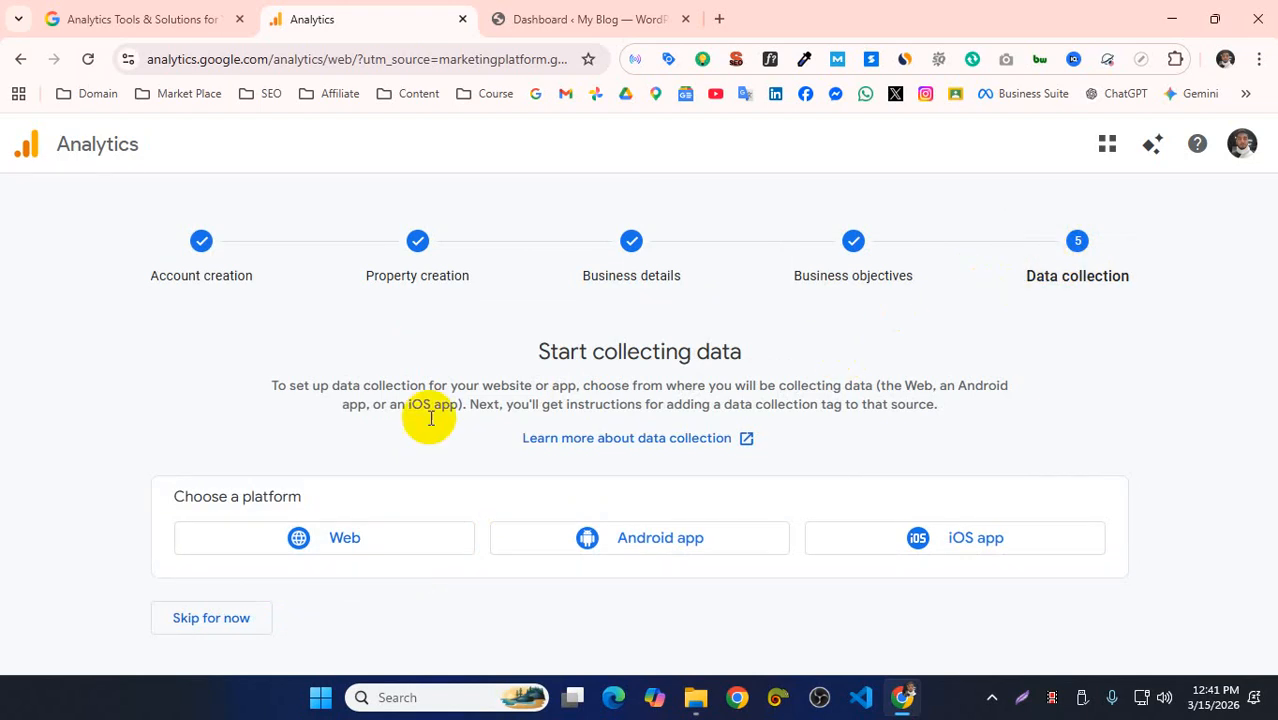
{"action": "left_click", "coordinate": [340, 537]}
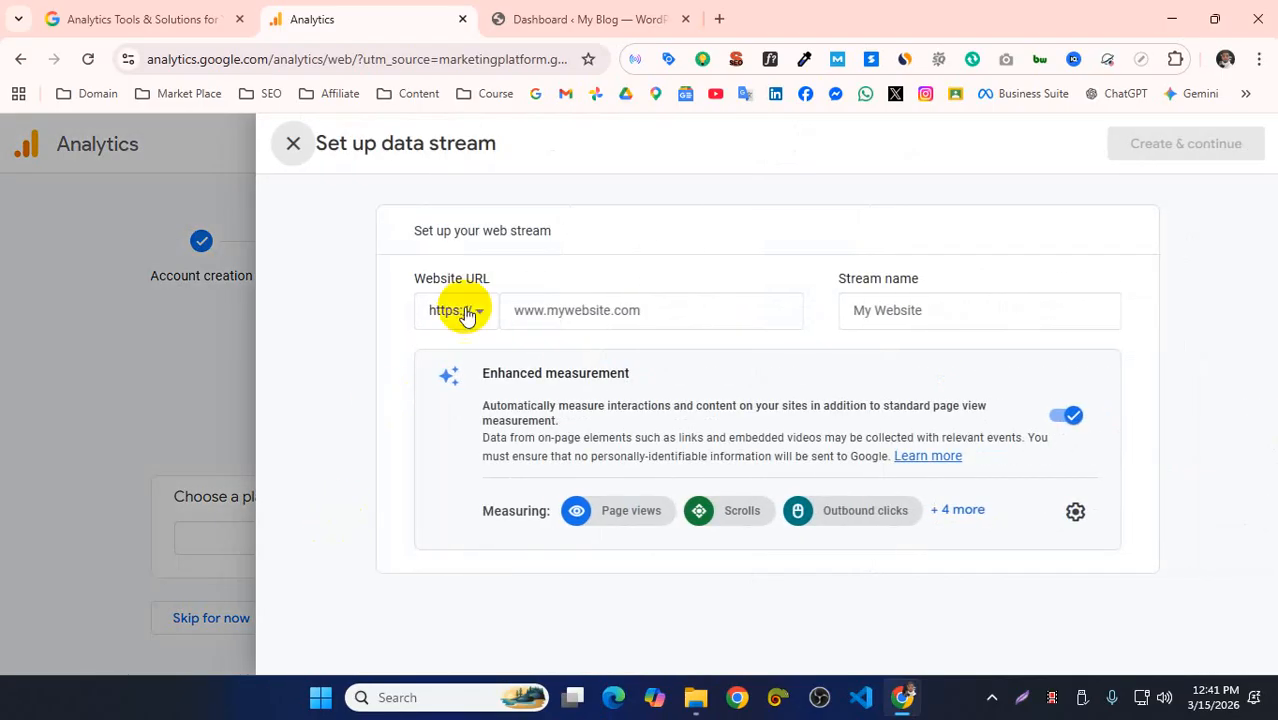
{"action": "left_click", "coordinate": [566, 304]}
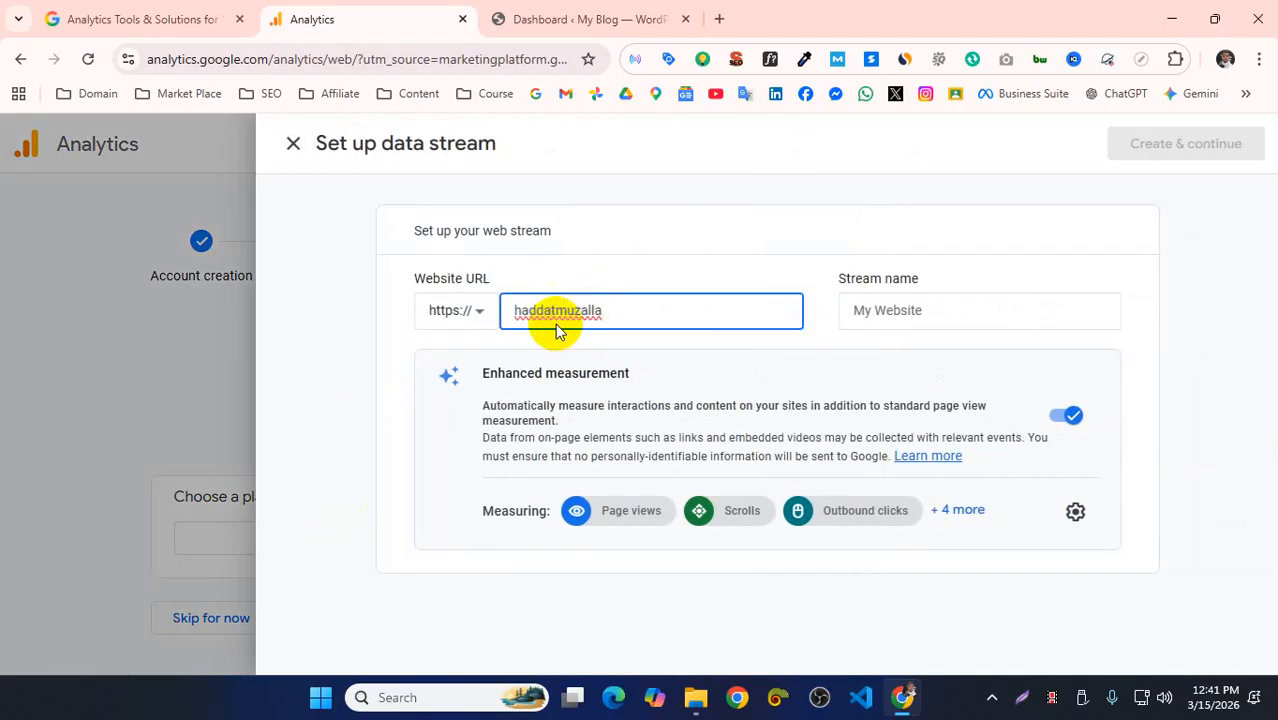
{"action": "type", "text": "haddatmuzalla.com"}
{"action": "left_click", "coordinate": [445, 310]}
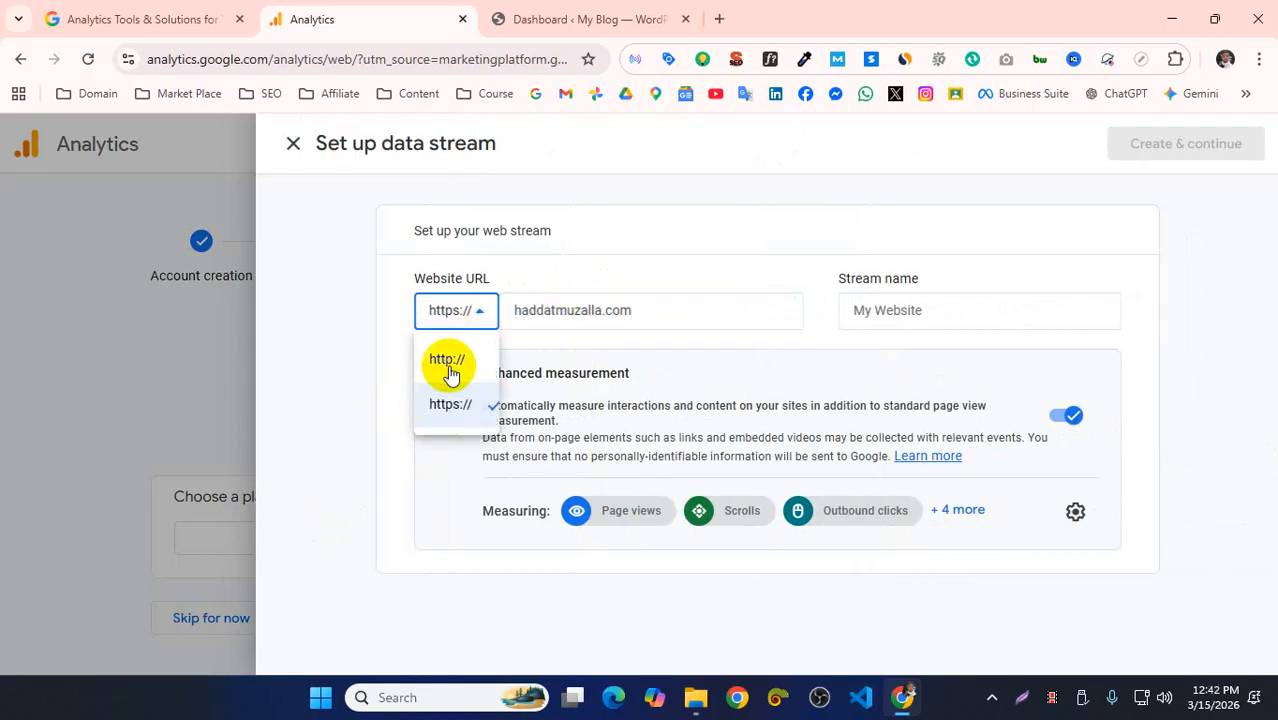
{"action": "left_click", "coordinate": [391, 362]}
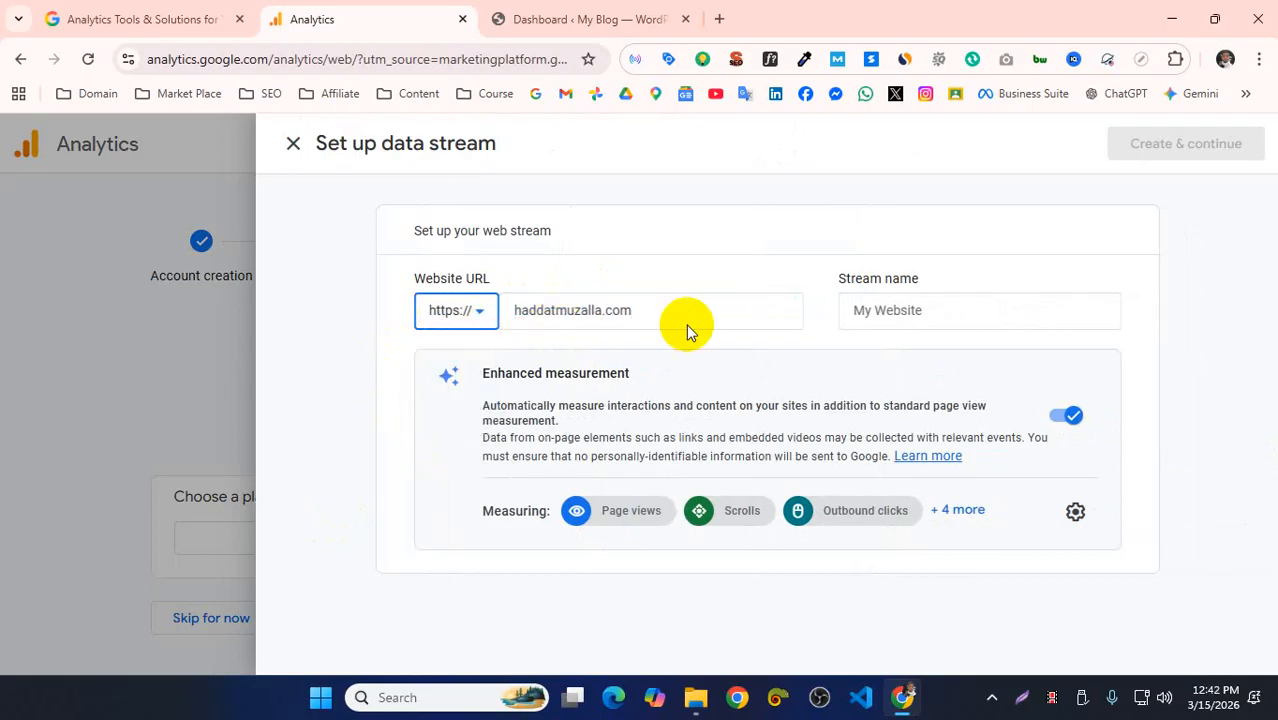
{"action": "left_click_drag", "start_coordinate": [636, 314], "coordinate": [354, 344]}
- Name the web stream Haddat Muzalla and create it
{"action": "left_click", "coordinate": [901, 311]}
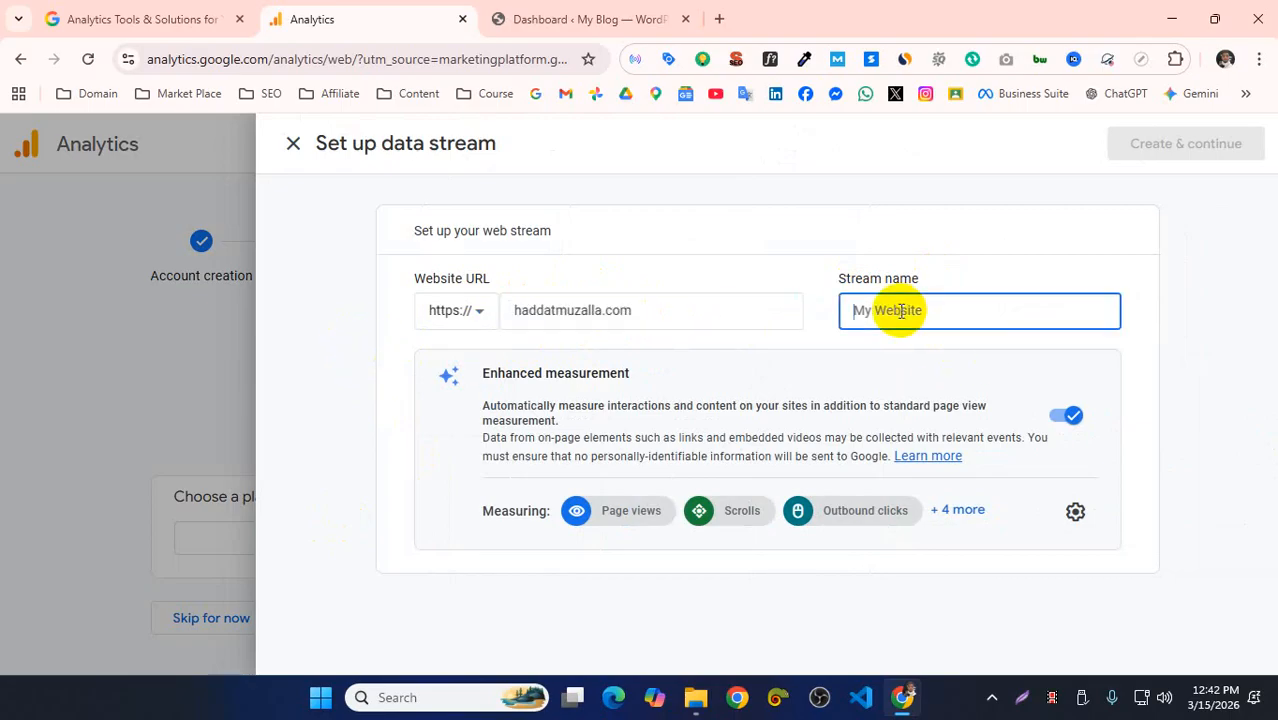
{"action": "key", "text": "super+v"}
{"action": "left_click", "coordinate": [941, 531]}
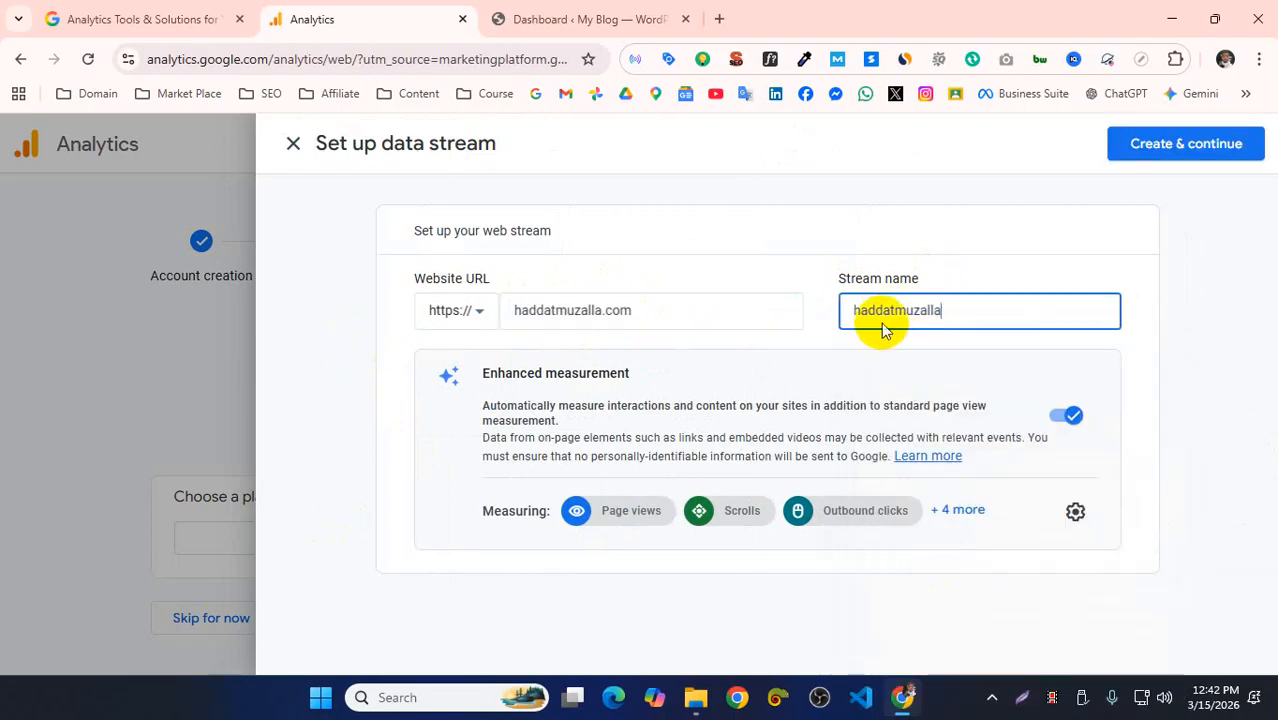
{"action": "left_click", "coordinate": [895, 311]}
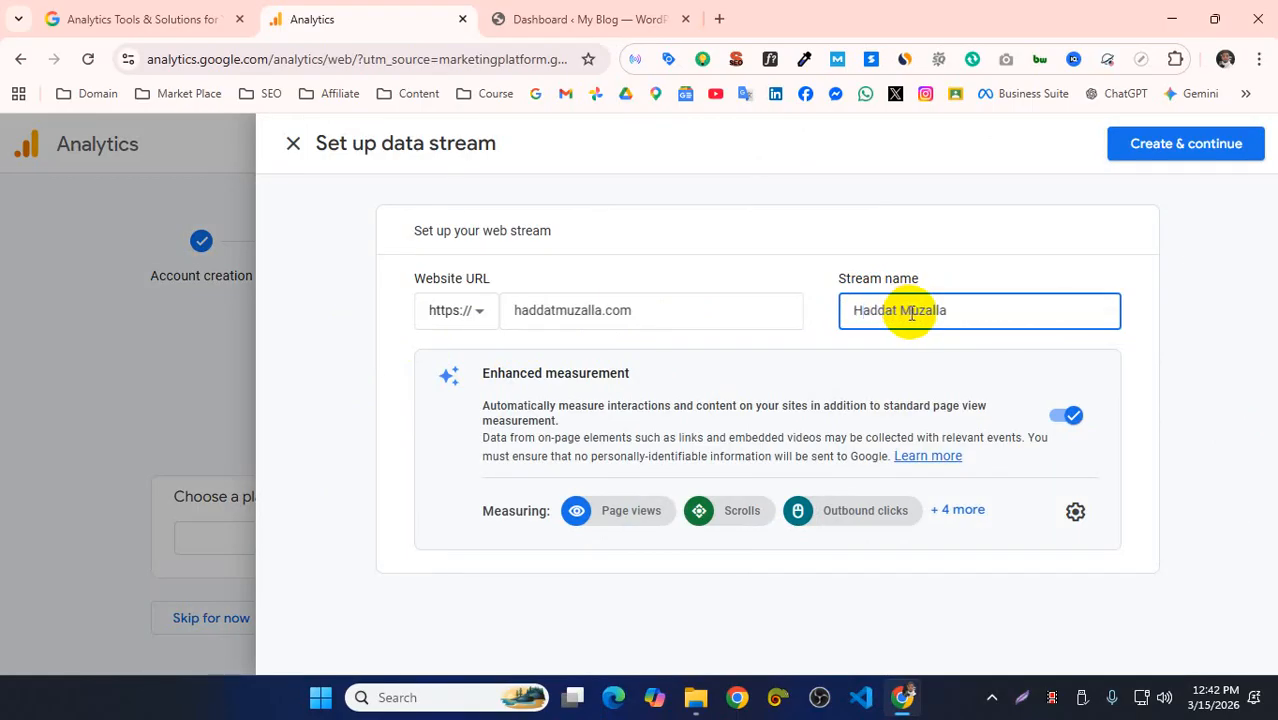
{"action": "left_click", "coordinate": [1156, 150]}
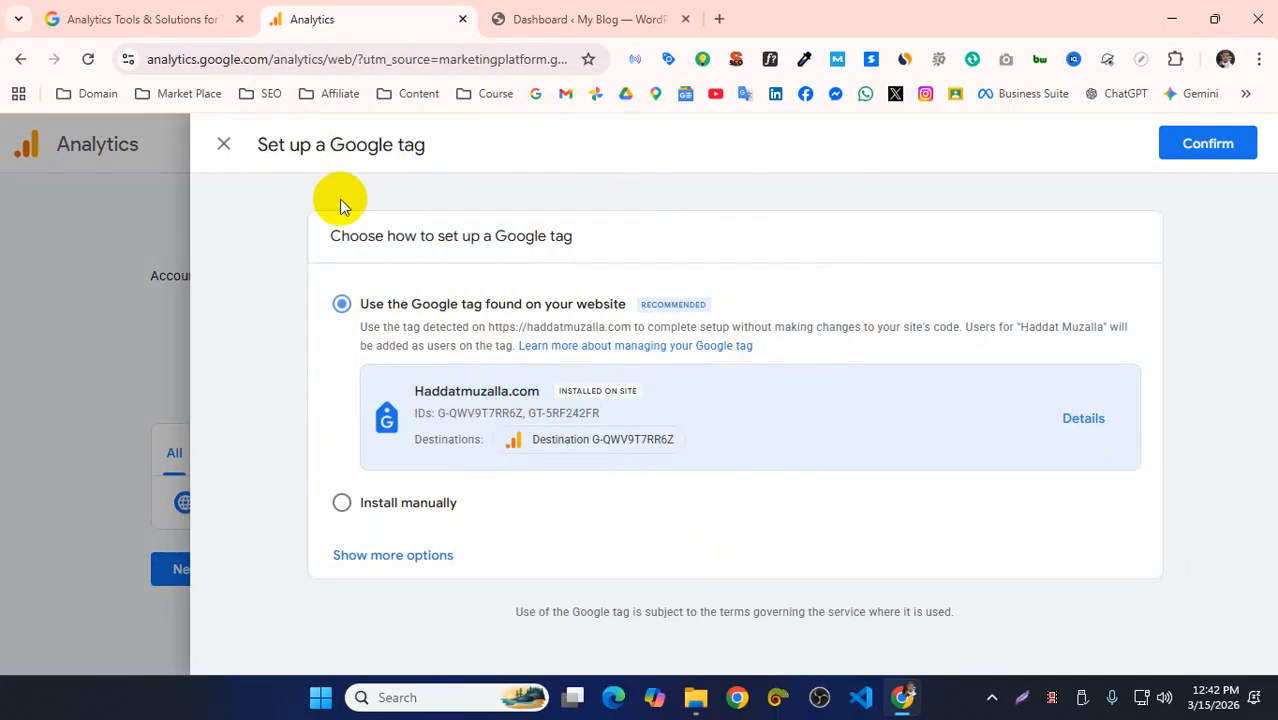
- Leave the Google tag setup, discarding its unsaved changes, and close the web stream details to return to the stream list
{"action": "left_click", "coordinate": [223, 144]}
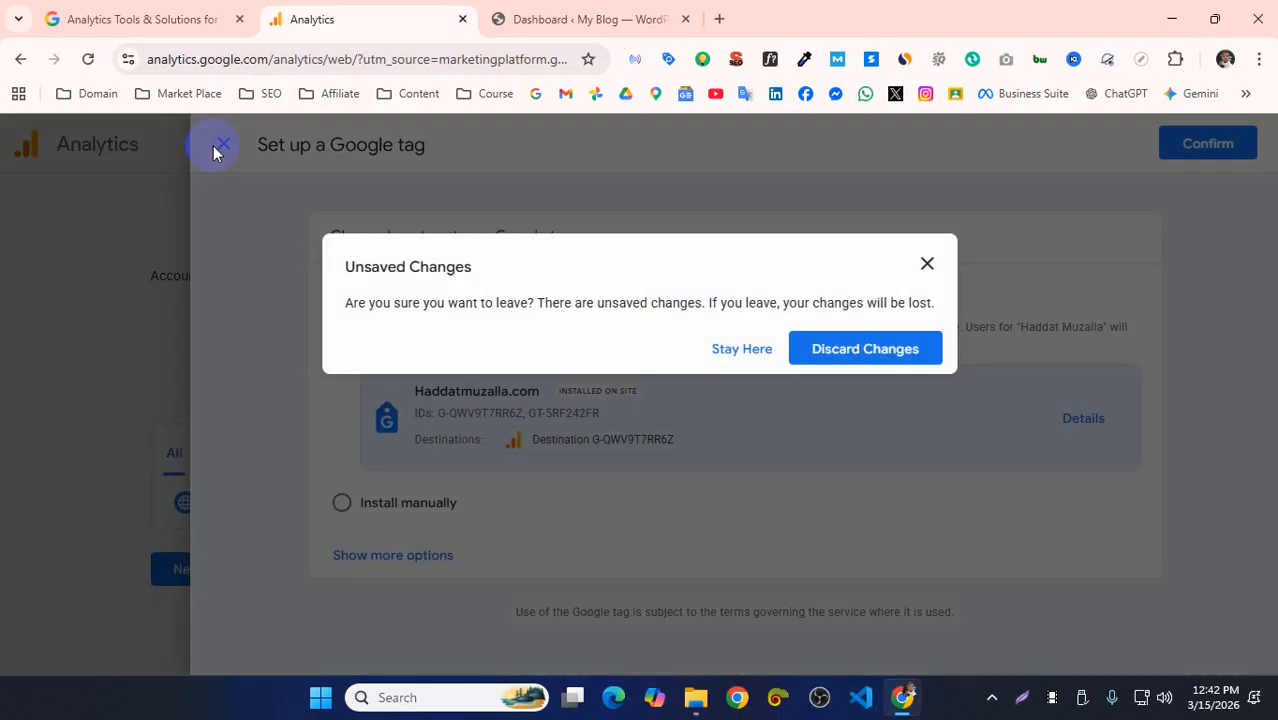
{"action": "left_click", "coordinate": [845, 356]}
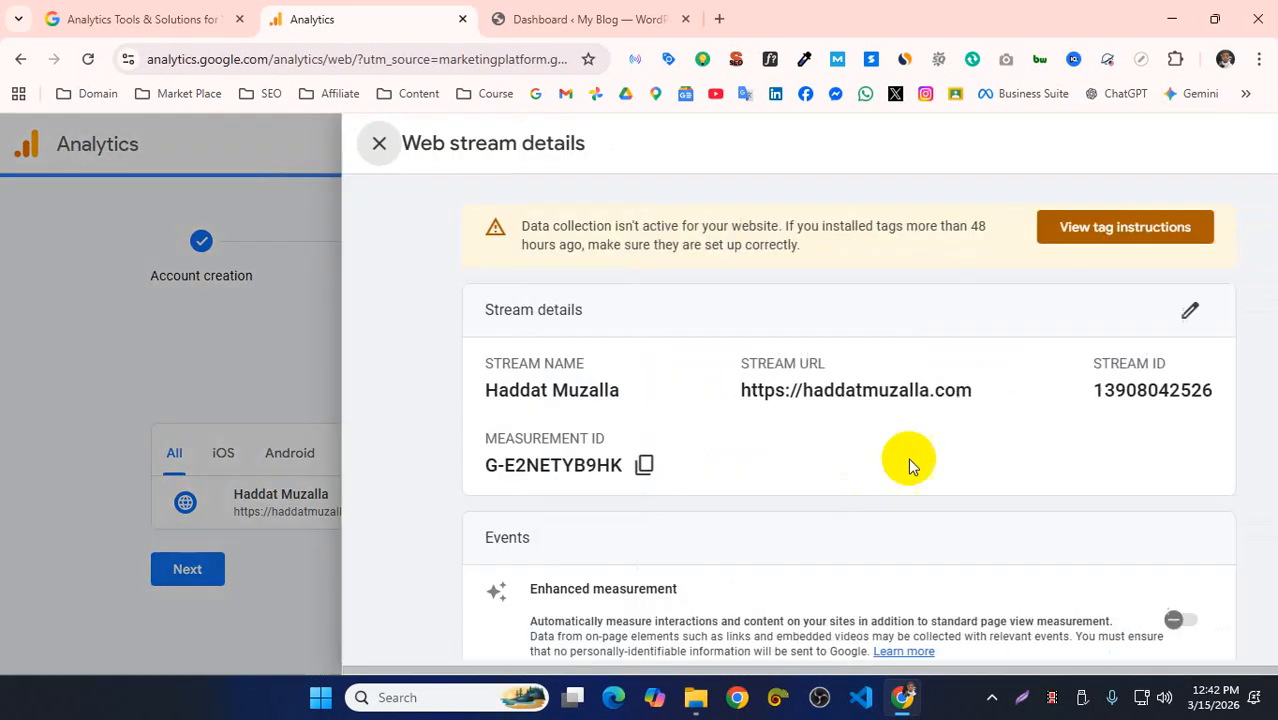
{"action": "left_click", "coordinate": [291, 146]}
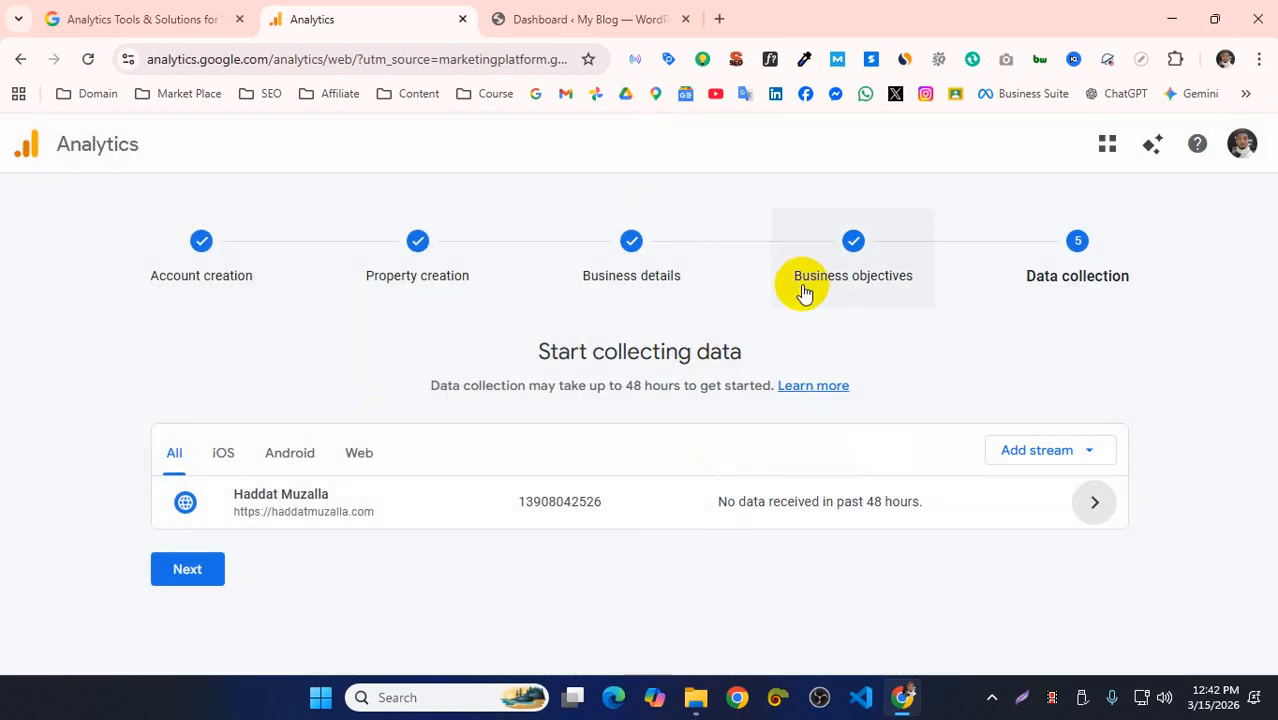
- Open the Haddat Muzalla web stream's tag instructions and read through the WordPress installation steps
{"action": "left_click", "coordinate": [1093, 508]}
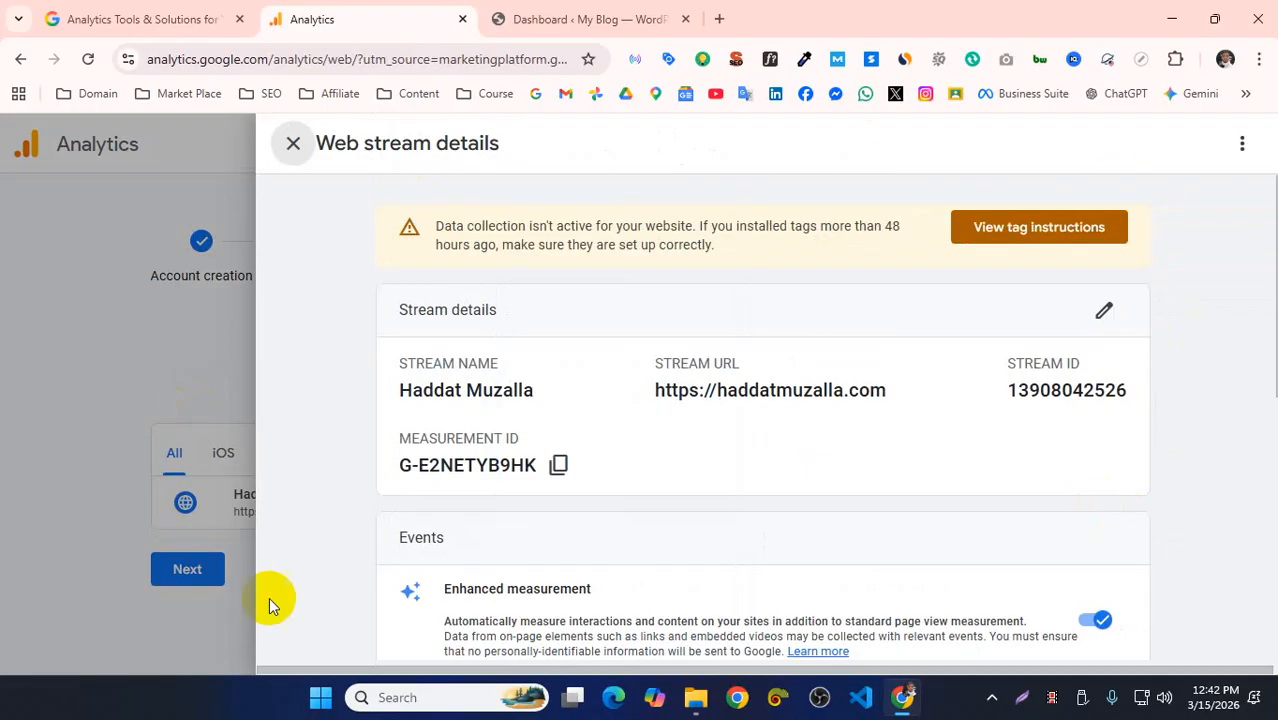
{"action": "scroll", "coordinate": [770, 290], "scroll_direction": "down", "scroll_amount": 8}
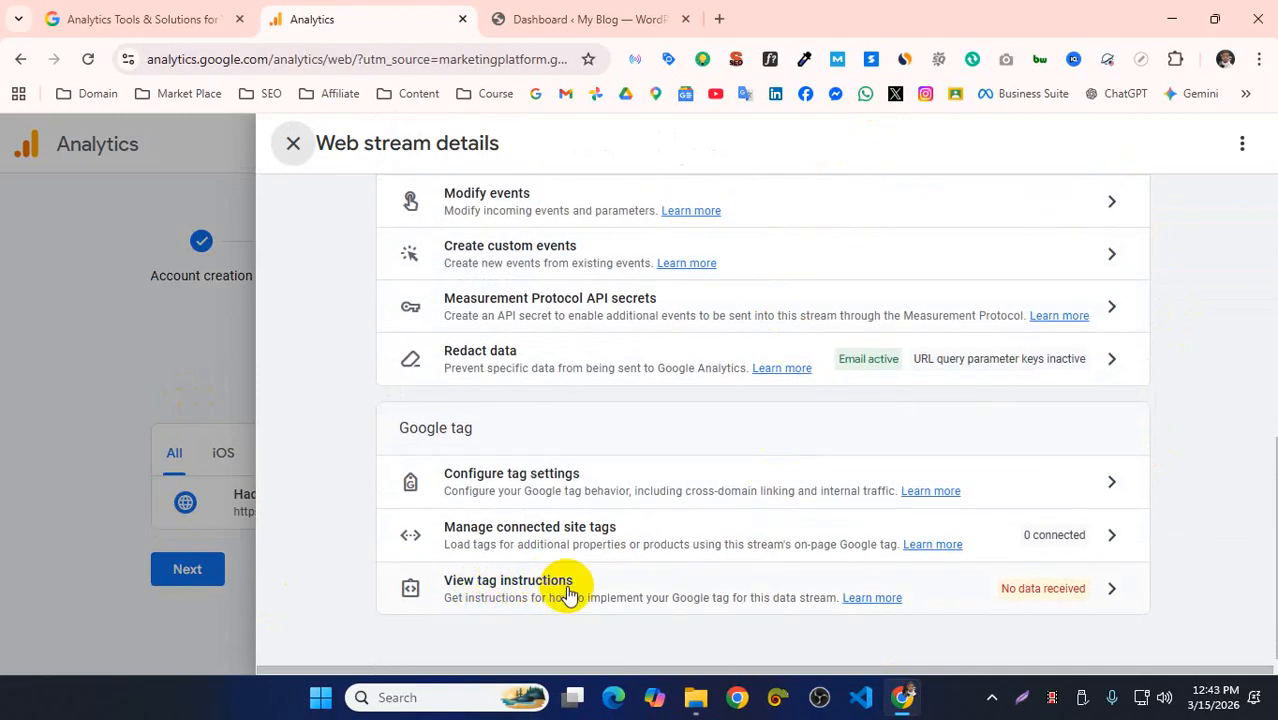
{"action": "scroll", "coordinate": [568, 588], "scroll_direction": "up", "scroll_amount": 8}
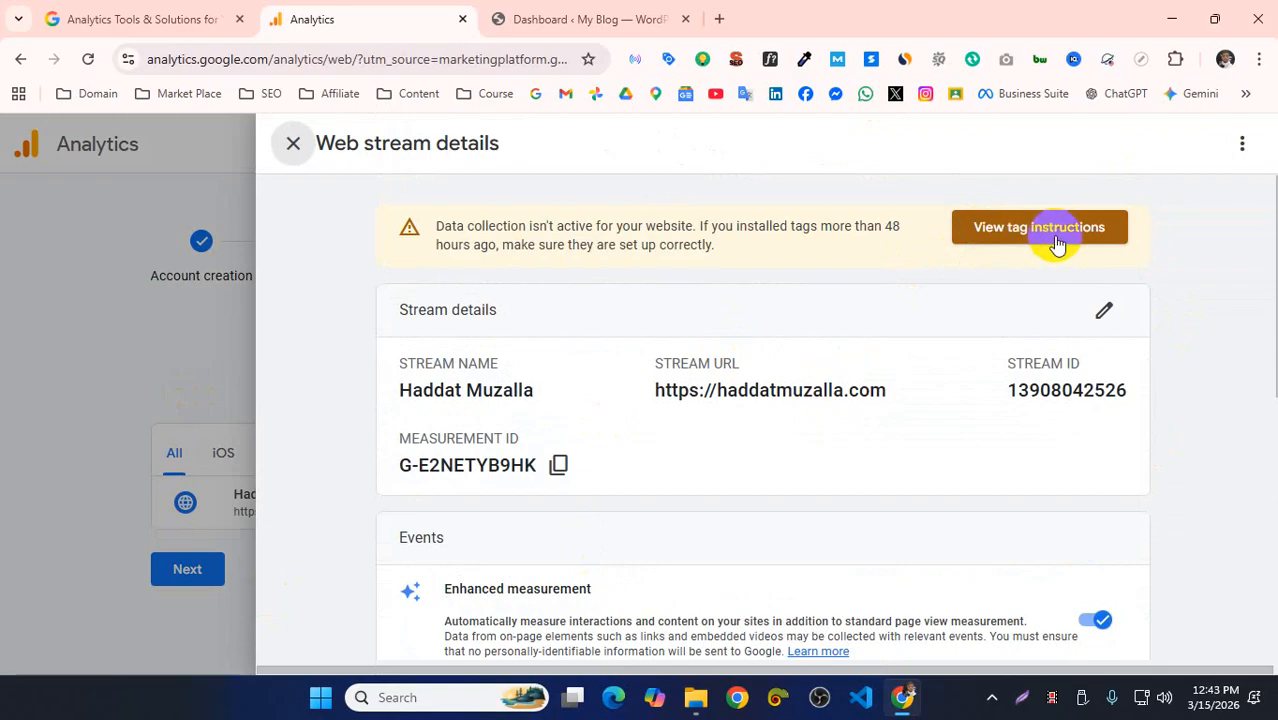
{"action": "scroll", "coordinate": [699, 343], "scroll_direction": "down", "scroll_amount": 8}
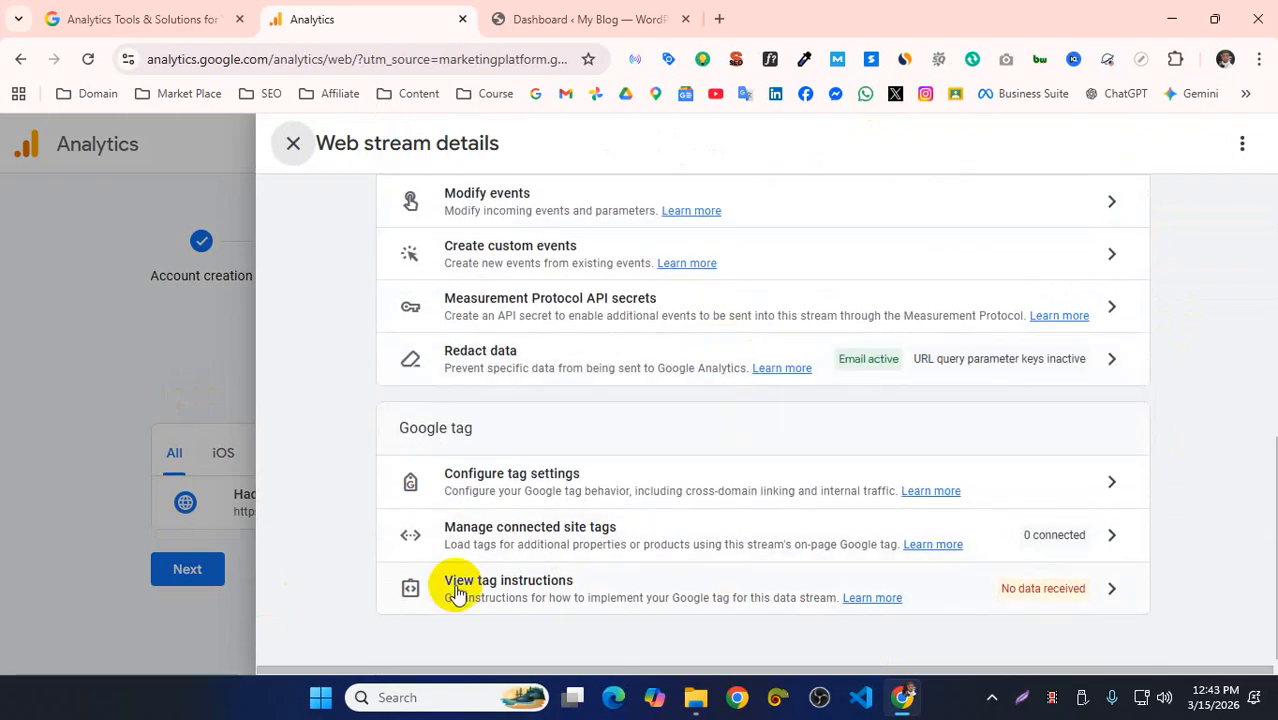
{"action": "left_click", "coordinate": [1110, 590]}
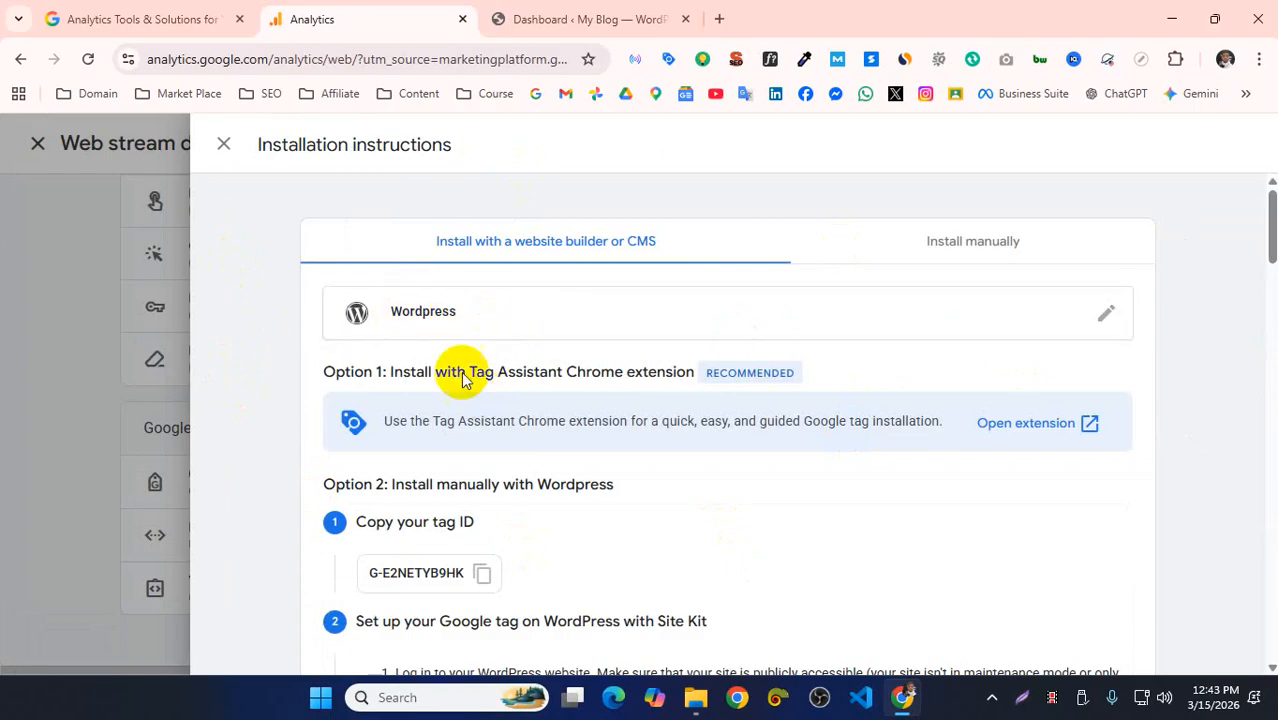
{"action": "scroll", "coordinate": [558, 318], "scroll_direction": "down", "scroll_amount": 3}
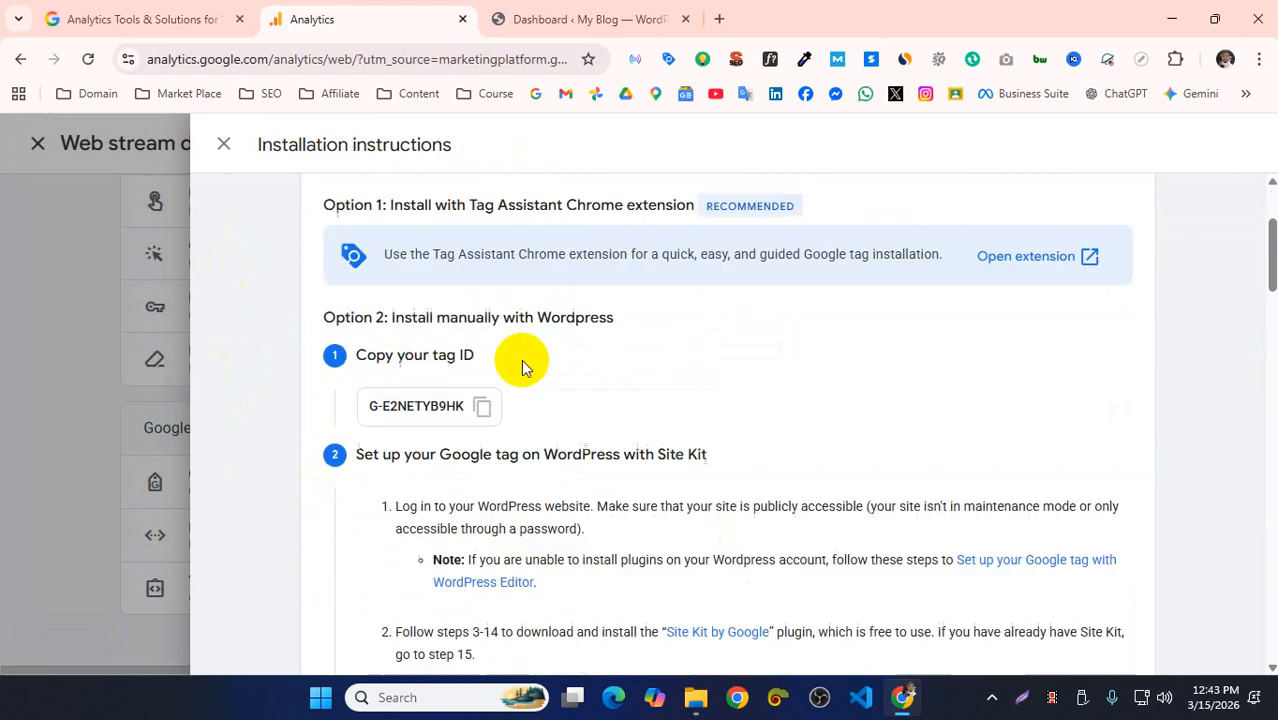
{"action": "scroll", "coordinate": [665, 370], "scroll_direction": "down", "scroll_amount": 3}
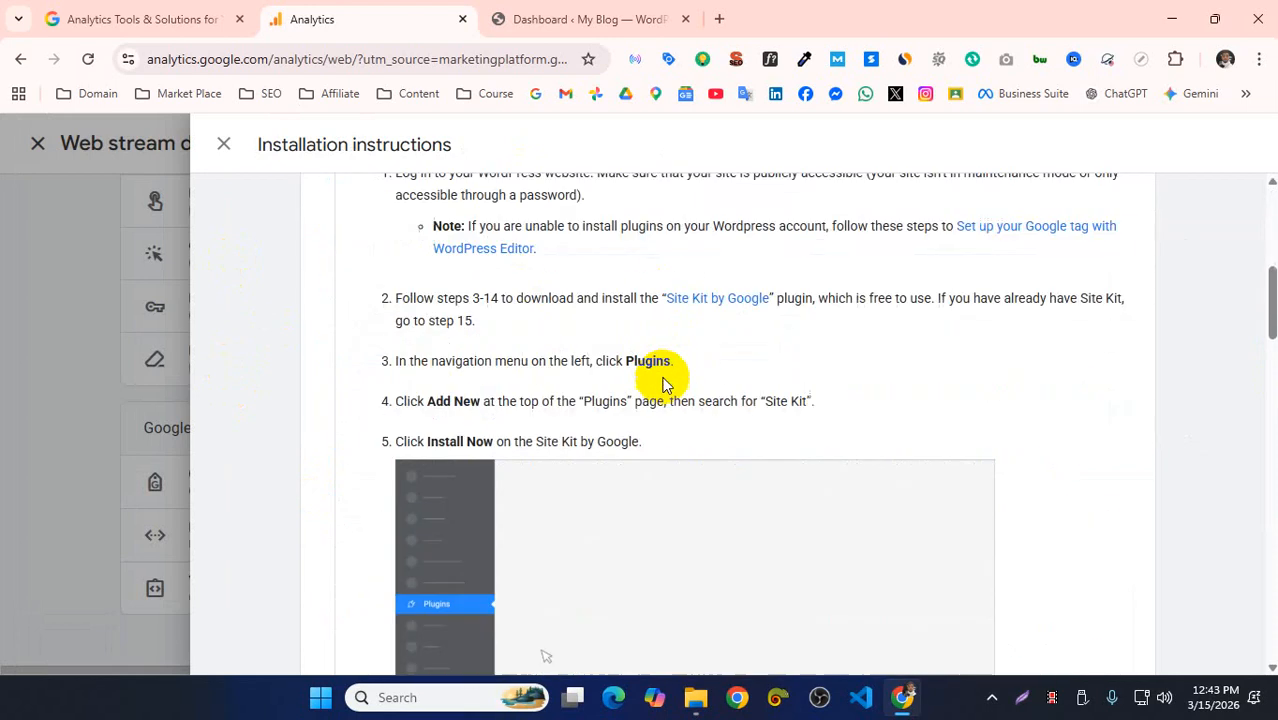
- Show the manual installation instructions for the web stream's Google tag and copy the complete gtag.js snippet
{"action": "scroll", "coordinate": [536, 336], "scroll_direction": "down", "scroll_amount": 4}
{"action": "scroll", "coordinate": [538, 345], "scroll_direction": "up", "scroll_amount": 8}
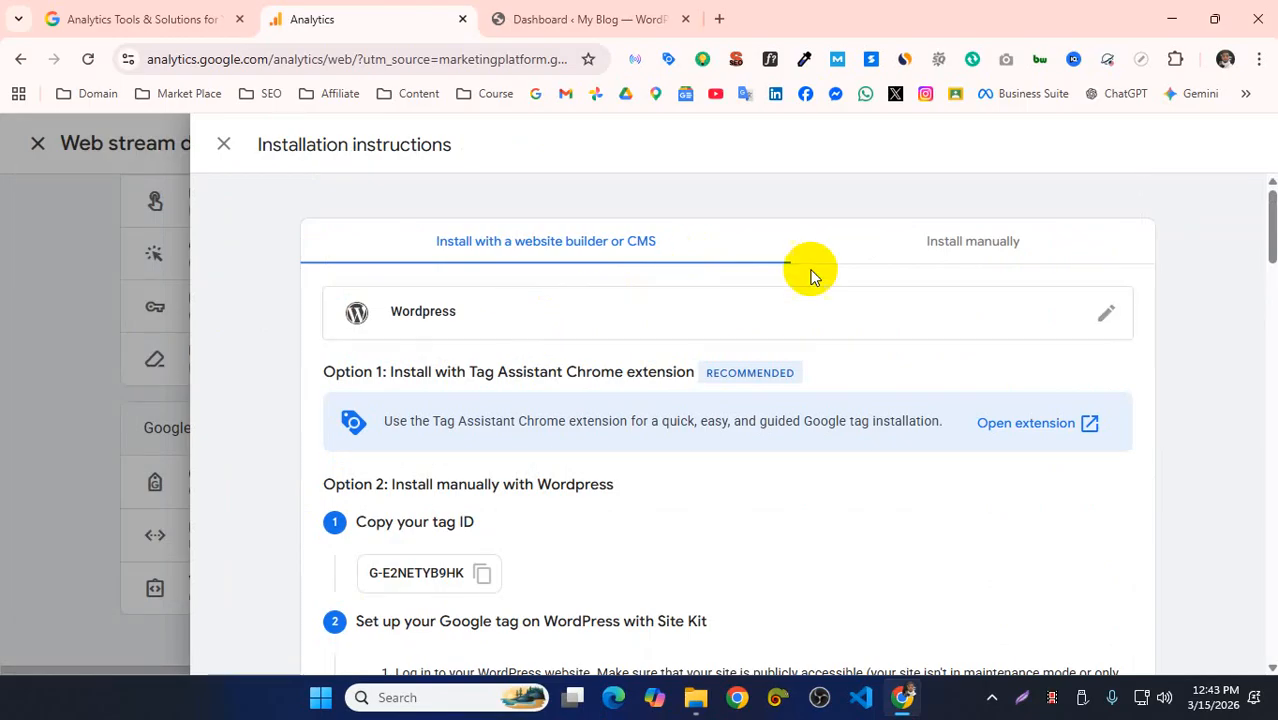
{"action": "left_click", "coordinate": [964, 256]}
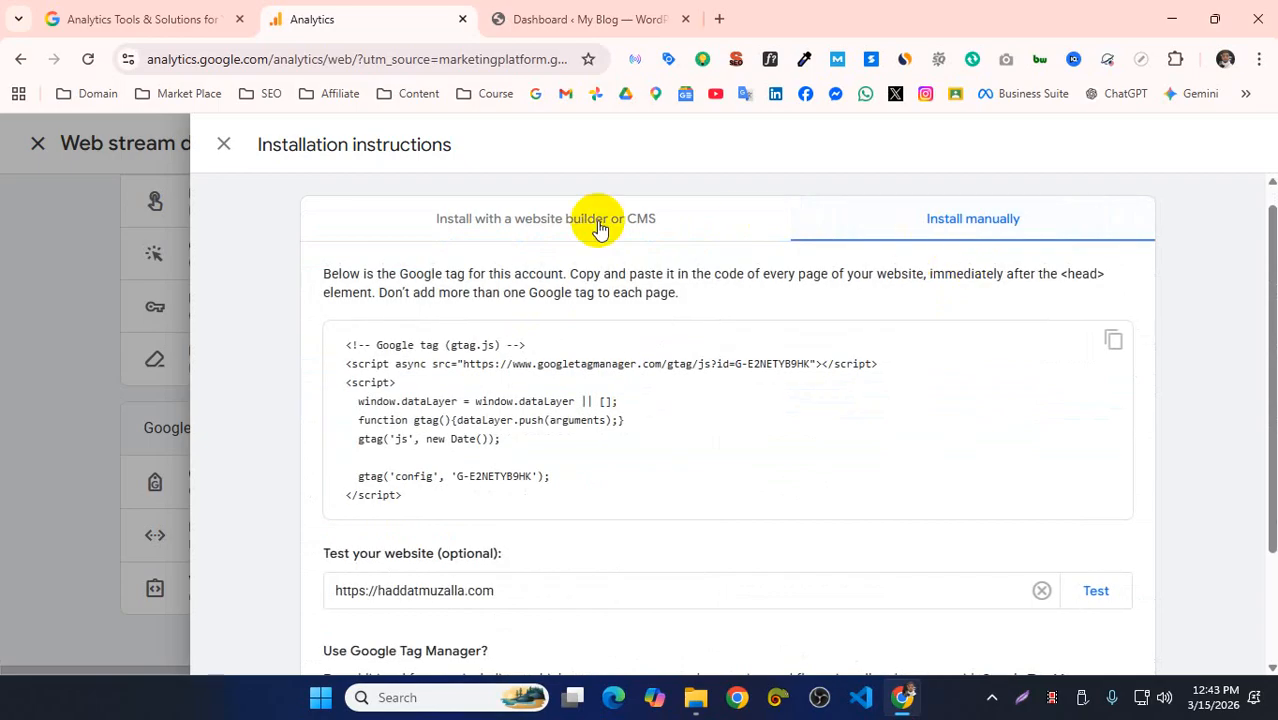
{"action": "left_click_drag", "start_coordinate": [413, 497], "coordinate": [344, 352]}
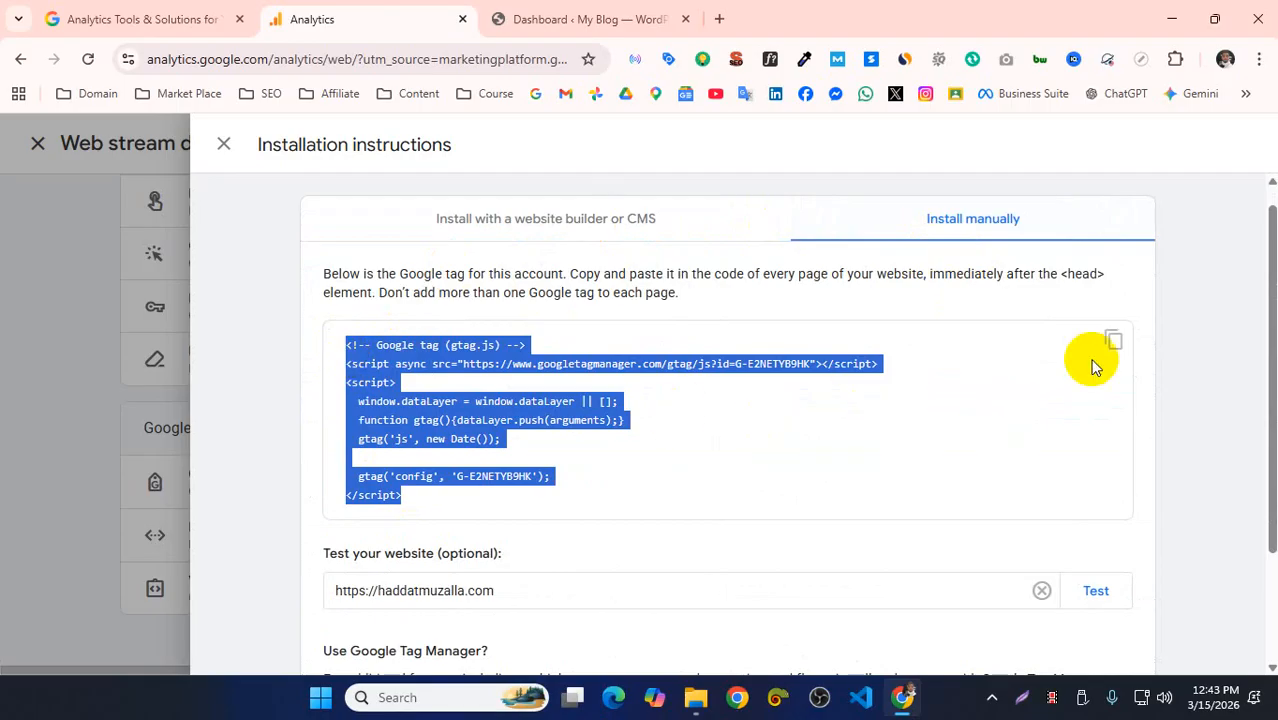
{"action": "left_click", "coordinate": [1113, 340]}
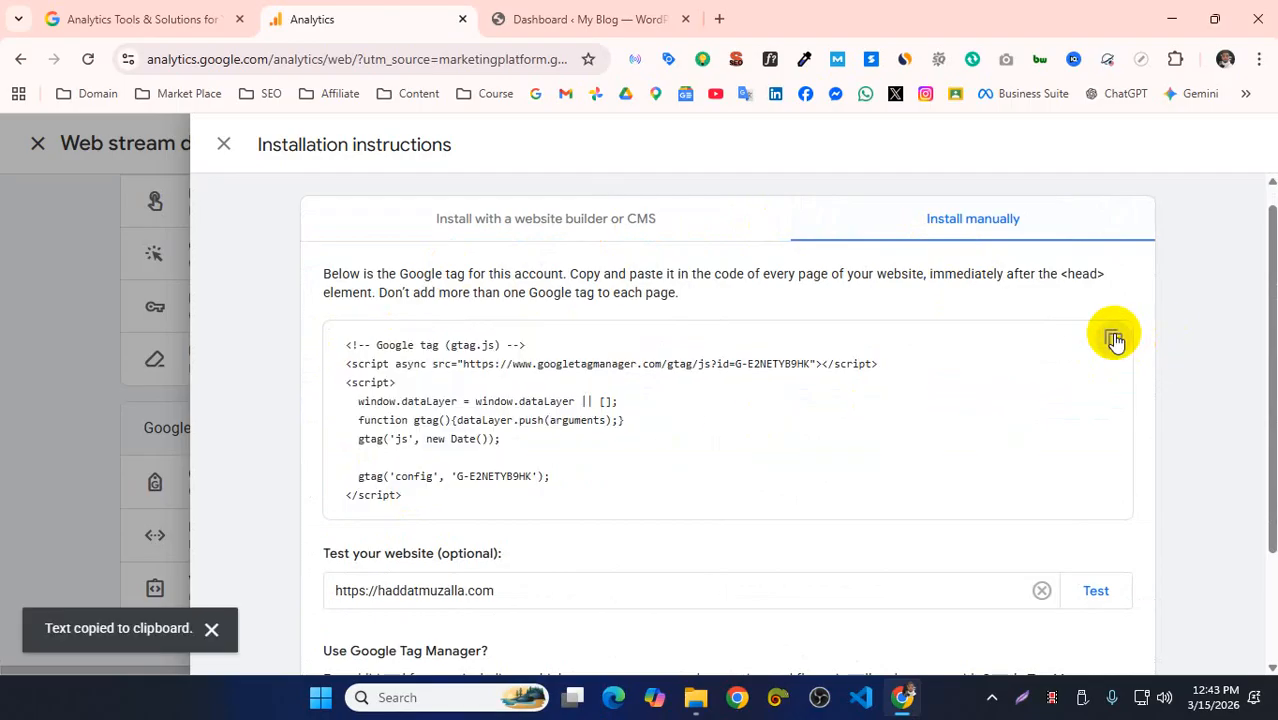
- In the WordPress dashboard, search the available plugins for "insert header", and install and activate Insert Headers And Footers
{"action": "left_click", "coordinate": [559, 10]}
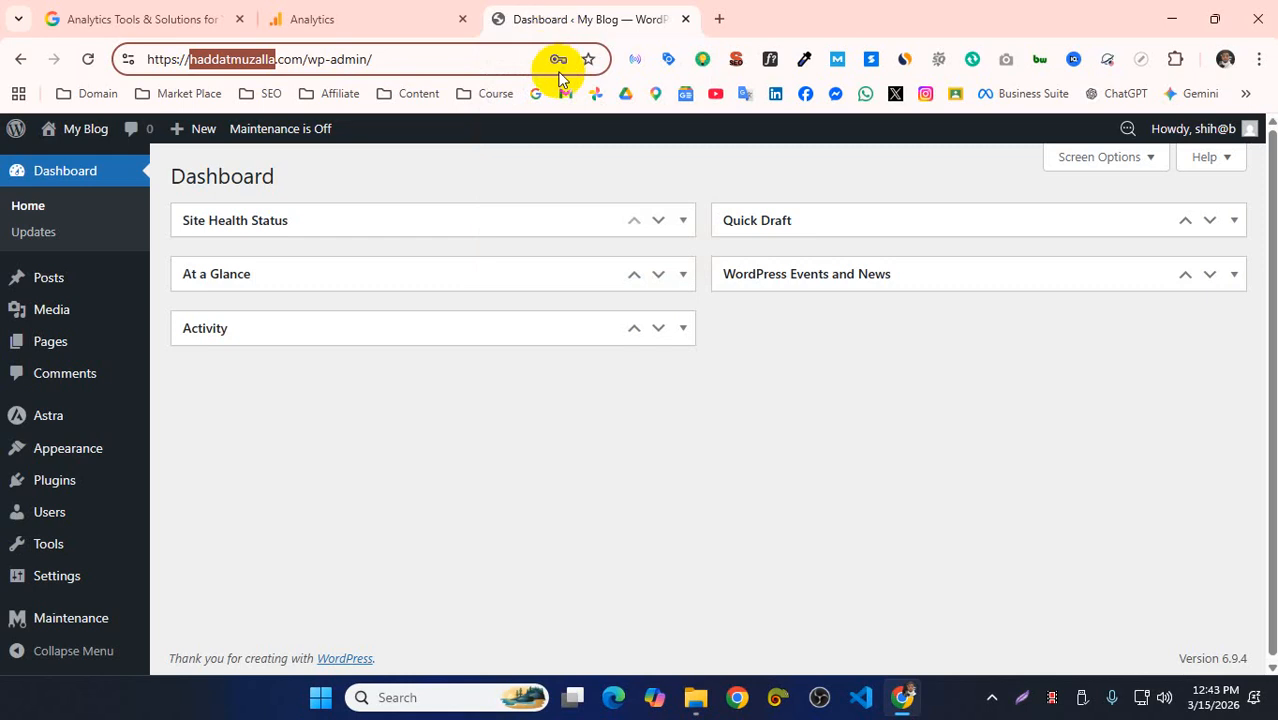
{"action": "mouse_move", "coordinate": [86, 488]}
{"action": "left_click", "coordinate": [210, 494]}
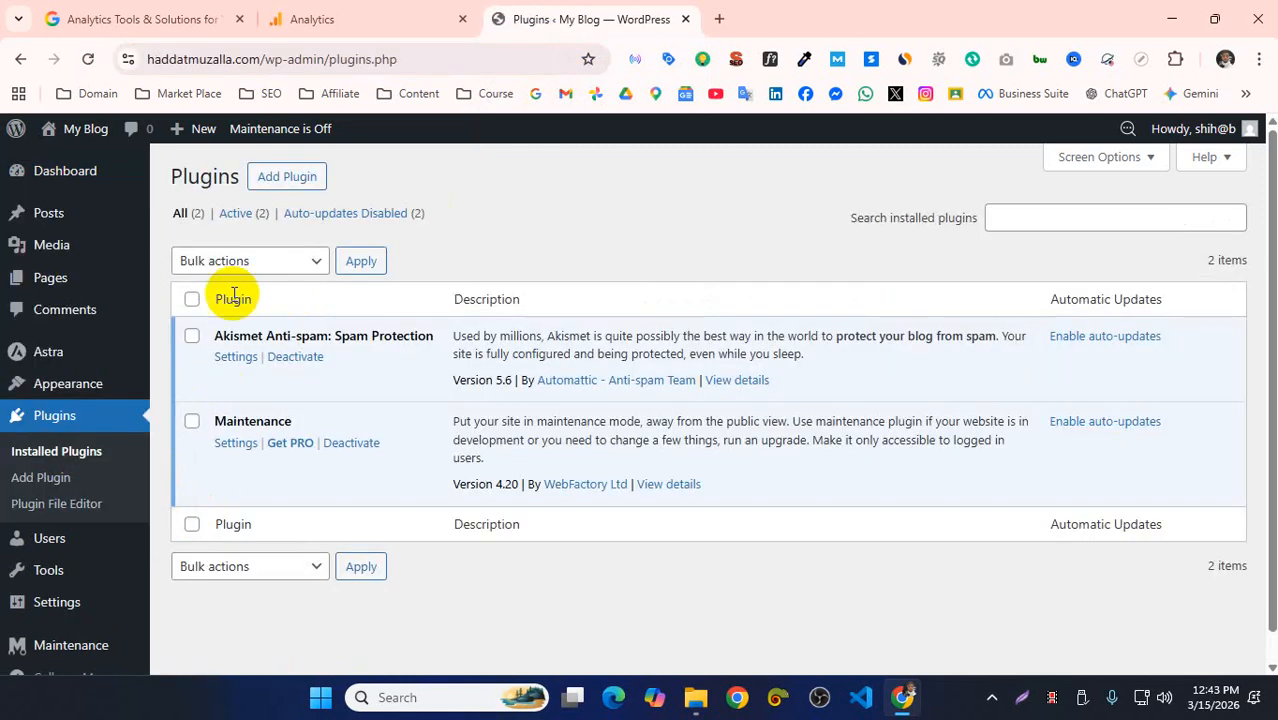
{"action": "left_click", "coordinate": [268, 176]}
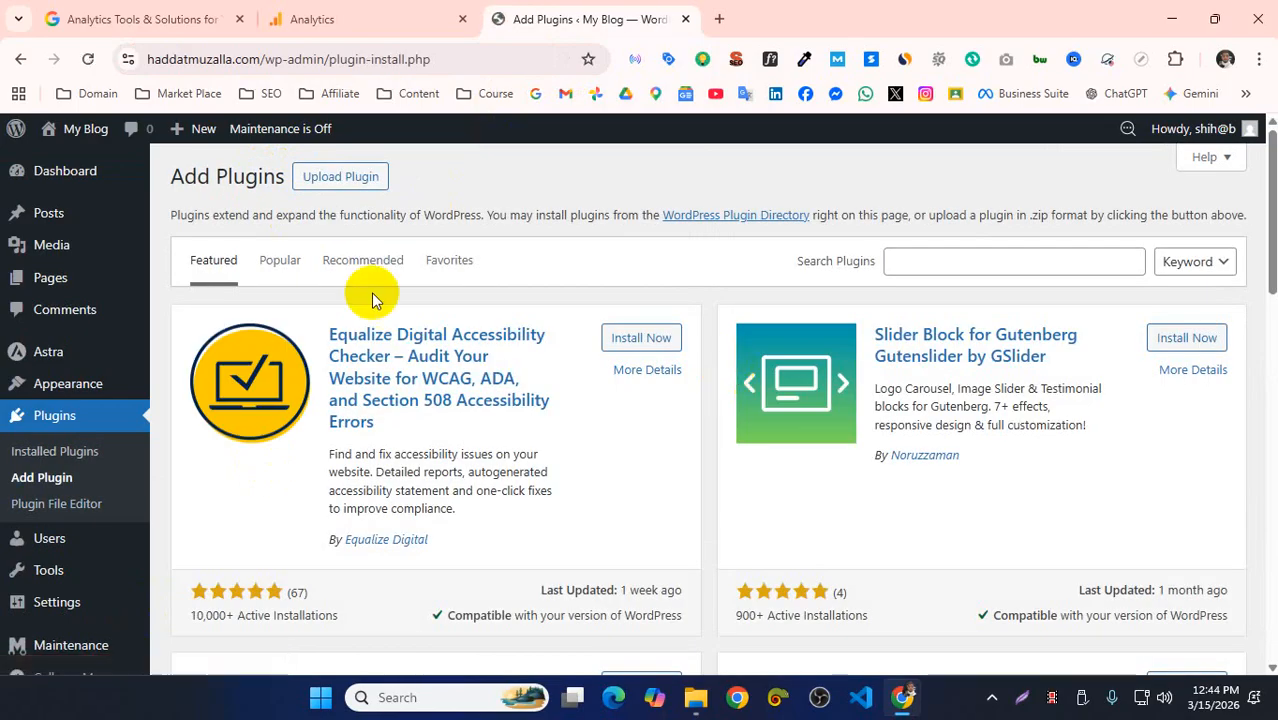
{"action": "left_click", "coordinate": [995, 262]}
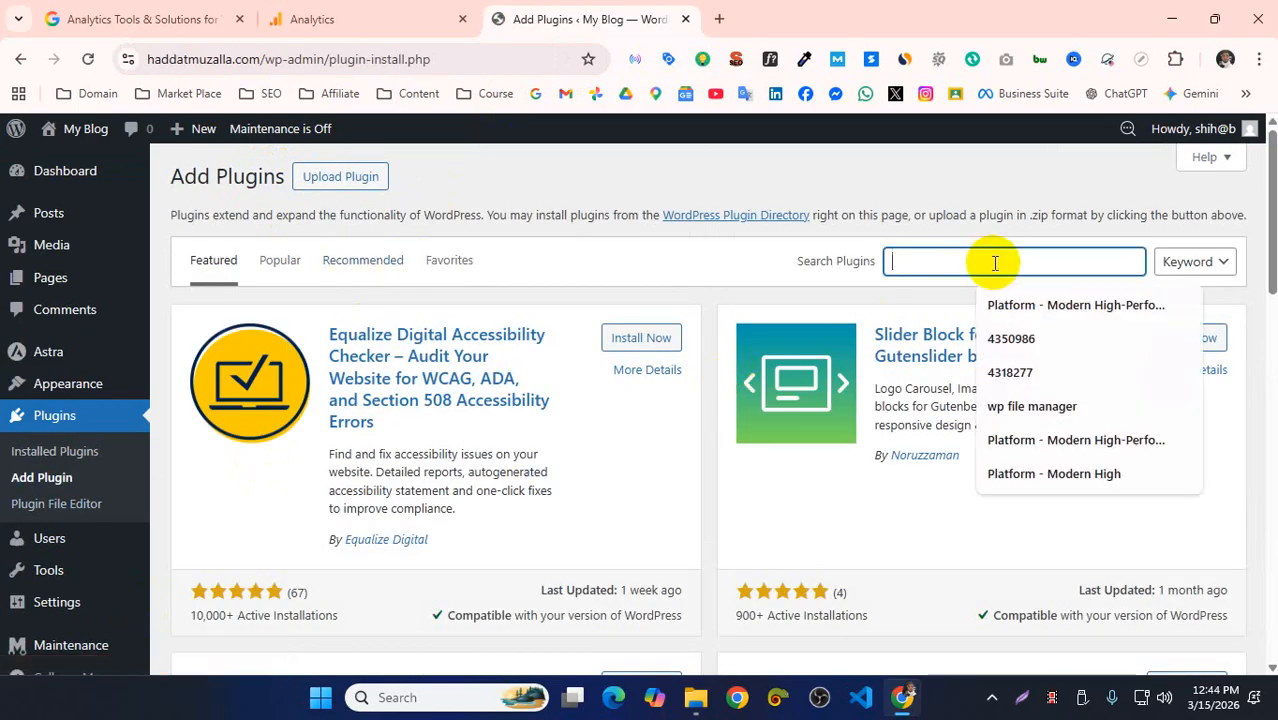
{"action": "type", "text": "u=i"}
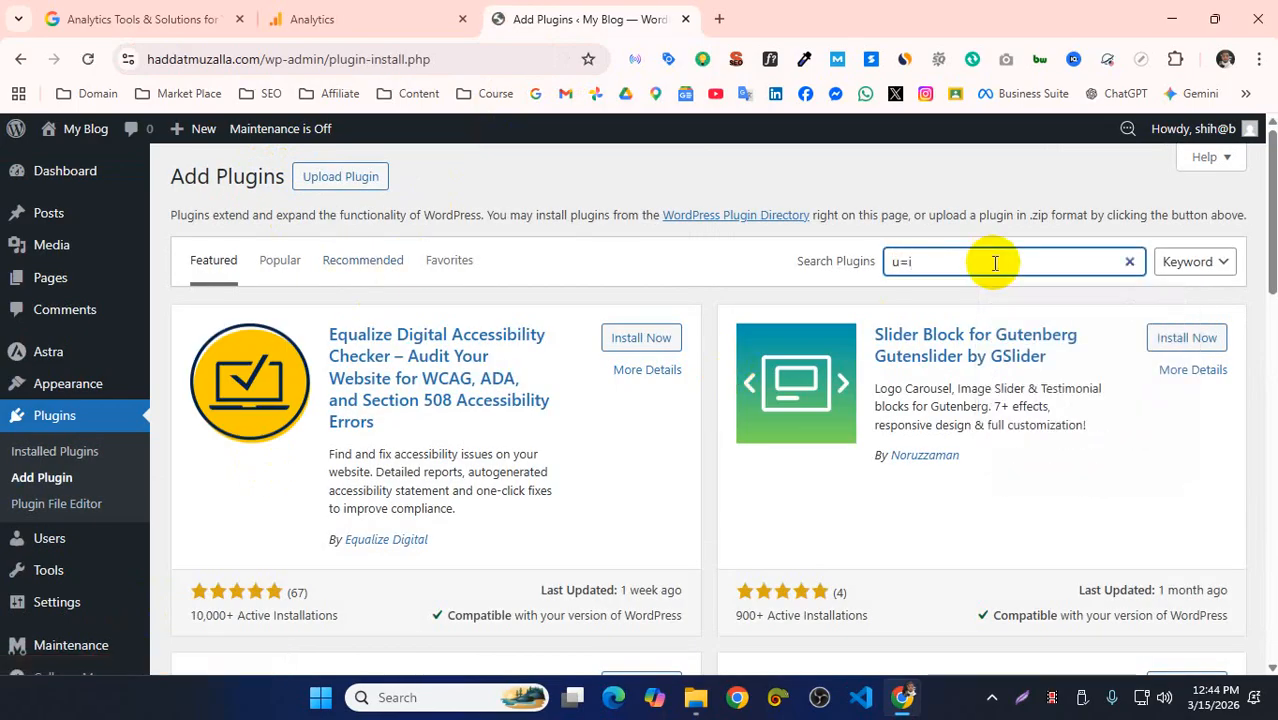
{"action": "type", "text": "n"}
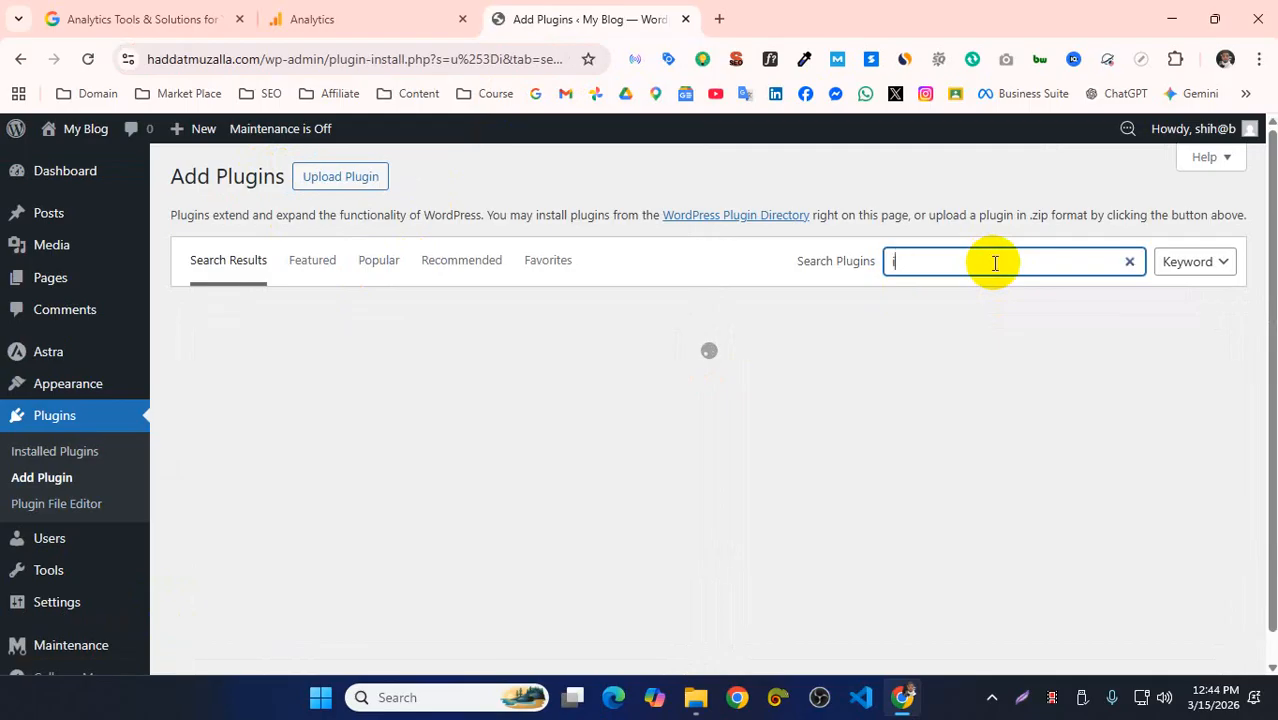
{"action": "type", "text": "nsert header"}
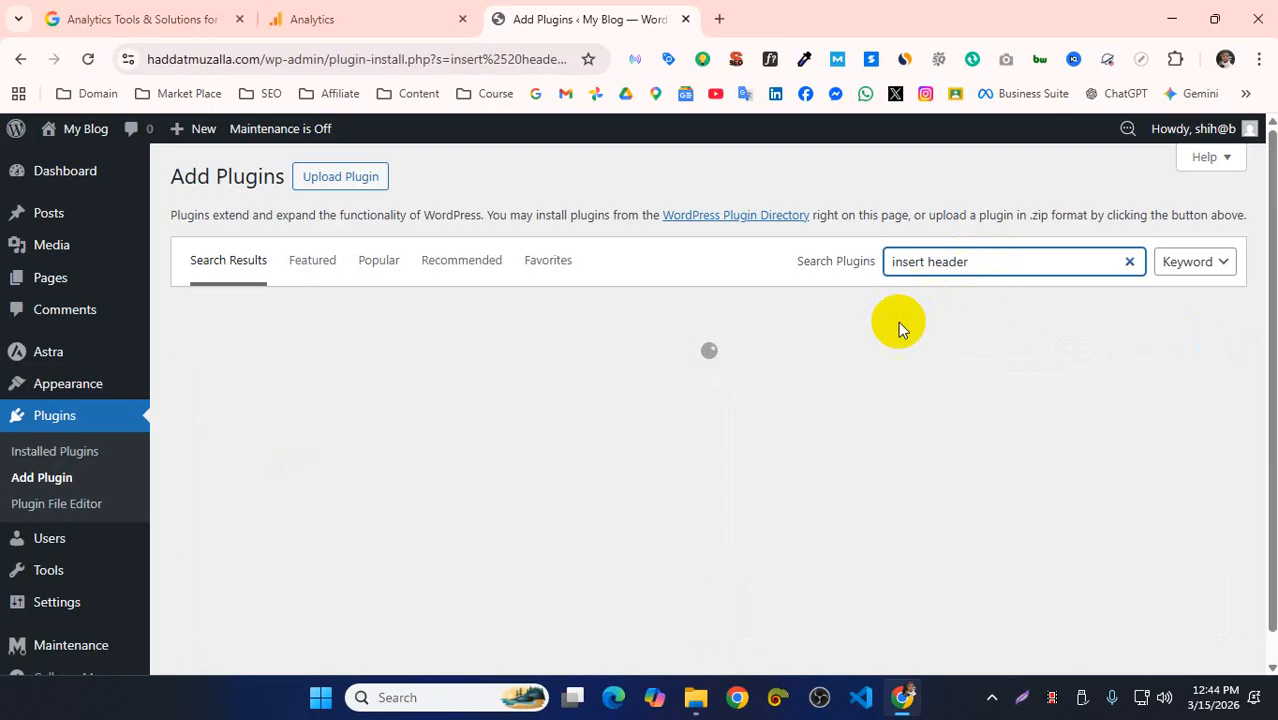
{"action": "left_click", "coordinate": [1191, 386]}
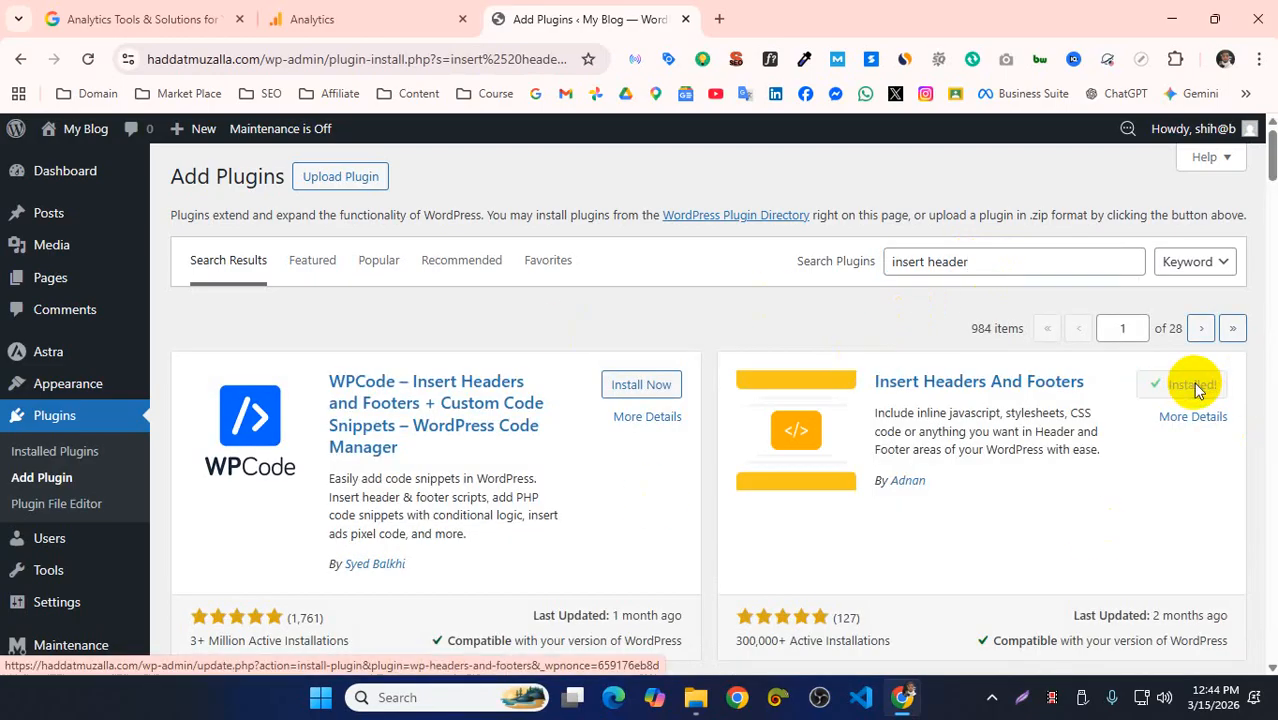
{"action": "left_click", "coordinate": [1197, 389]}
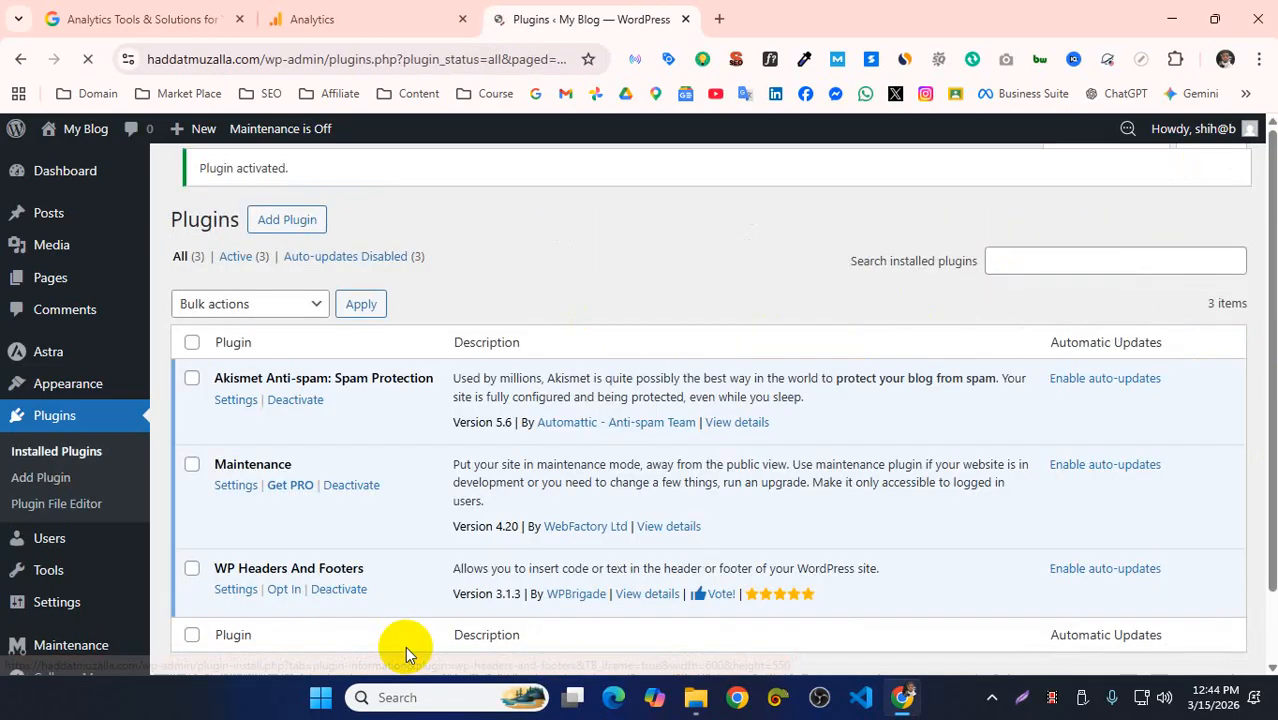
- Open the WP Headers and Footers settings, skipping the data-sharing opt-in
{"action": "mouse_move", "coordinate": [90, 620]}
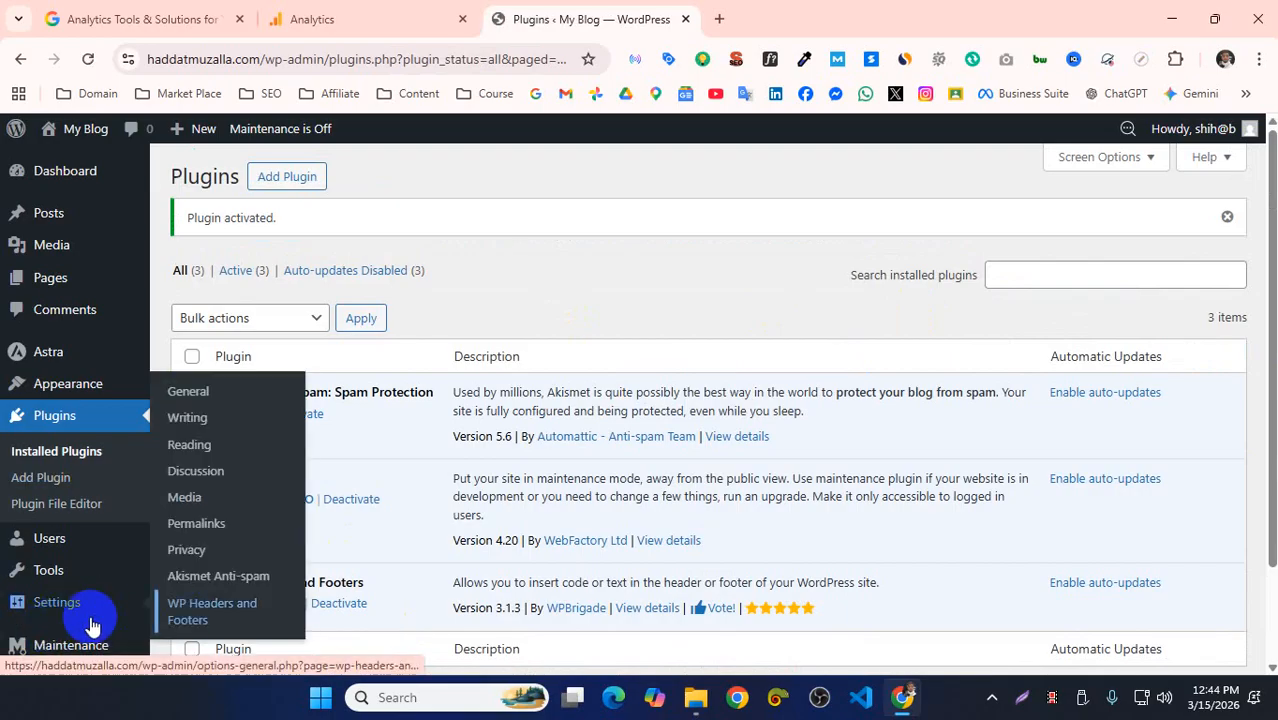
{"action": "scroll", "coordinate": [80, 575], "scroll_direction": "down", "scroll_amount": 2}
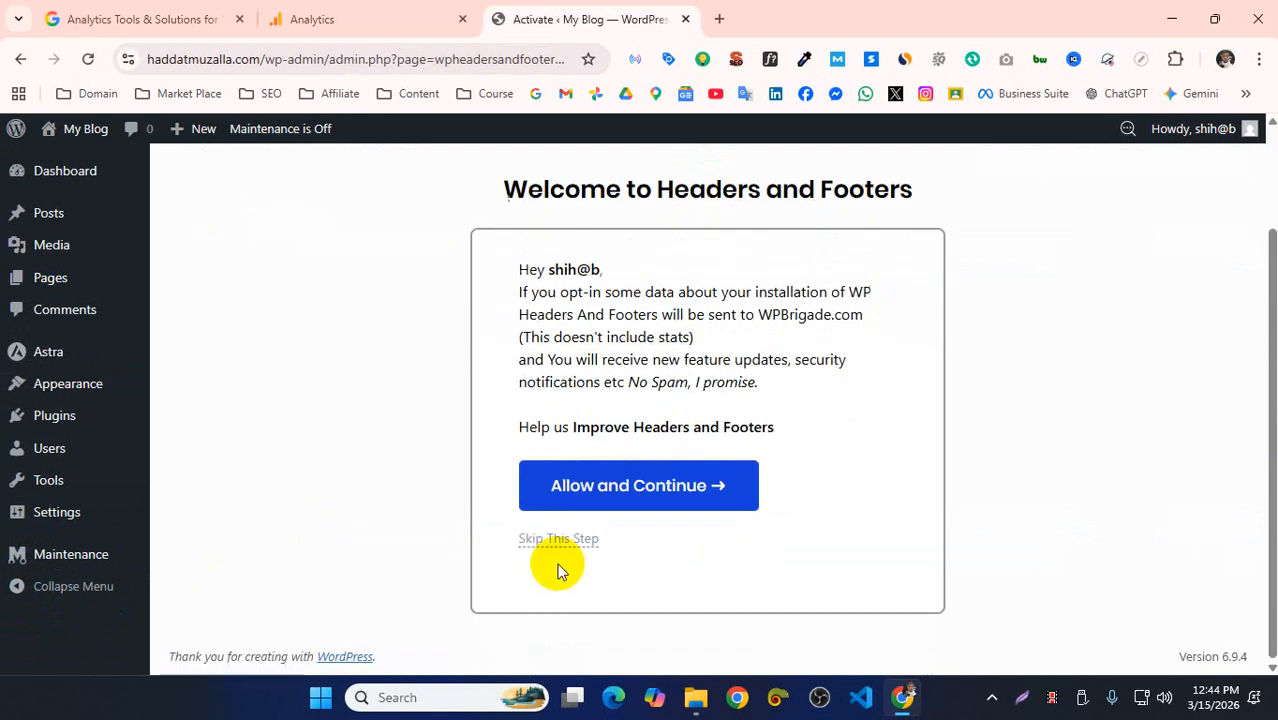
{"action": "left_click", "coordinate": [548, 540]}
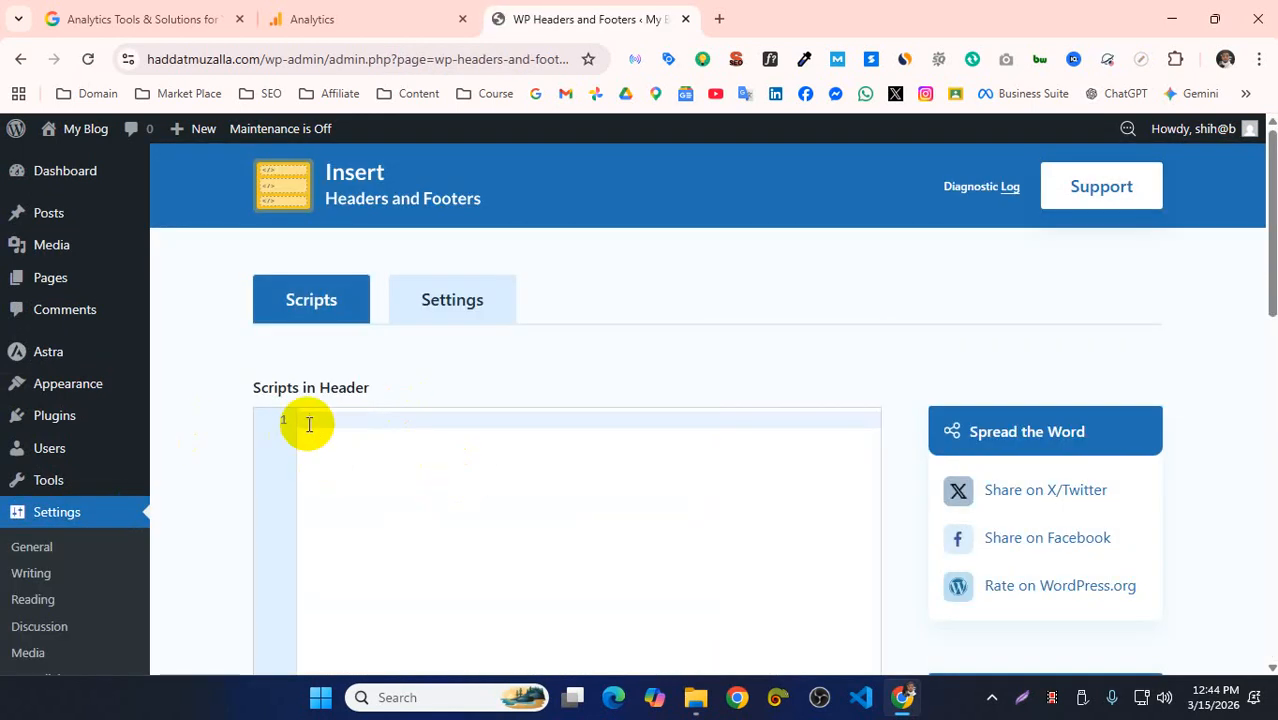
- Paste the copied Google tag code into Scripts in Header and save the plugin's settings
{"action": "key", "text": "ctrl+v"}
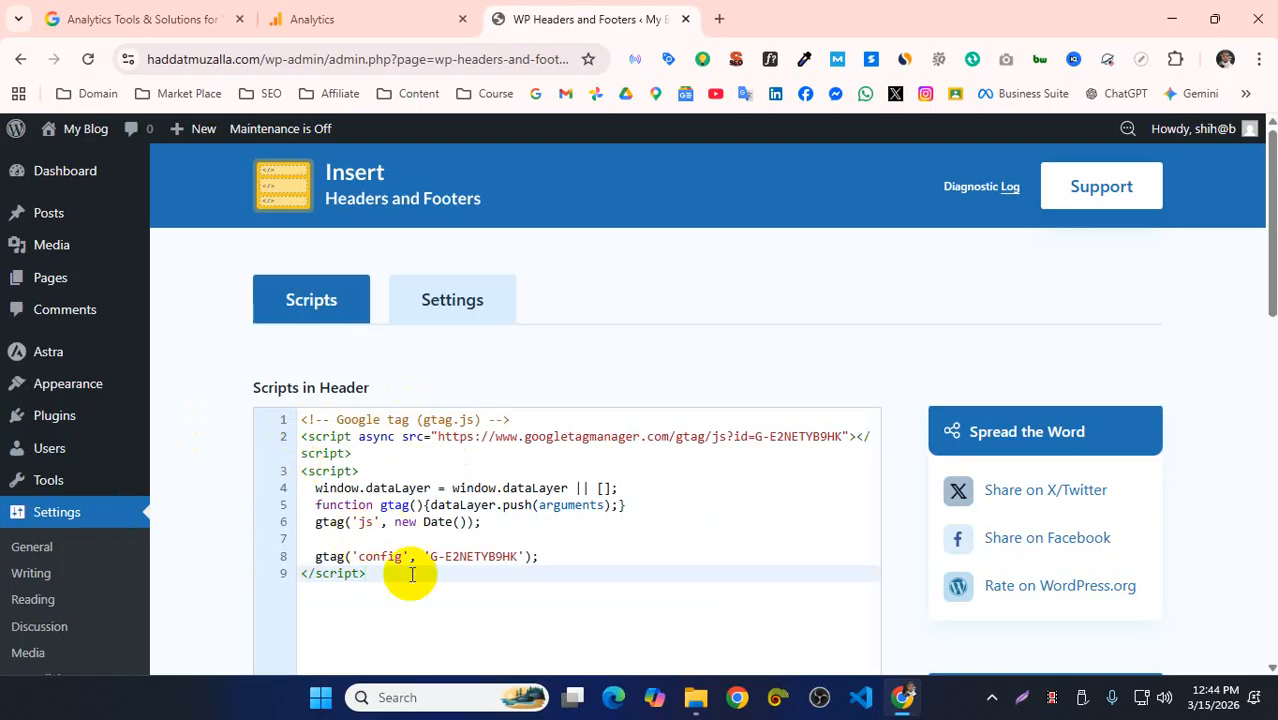
{"action": "left_click_drag", "start_coordinate": [424, 421], "coordinate": [472, 423]}
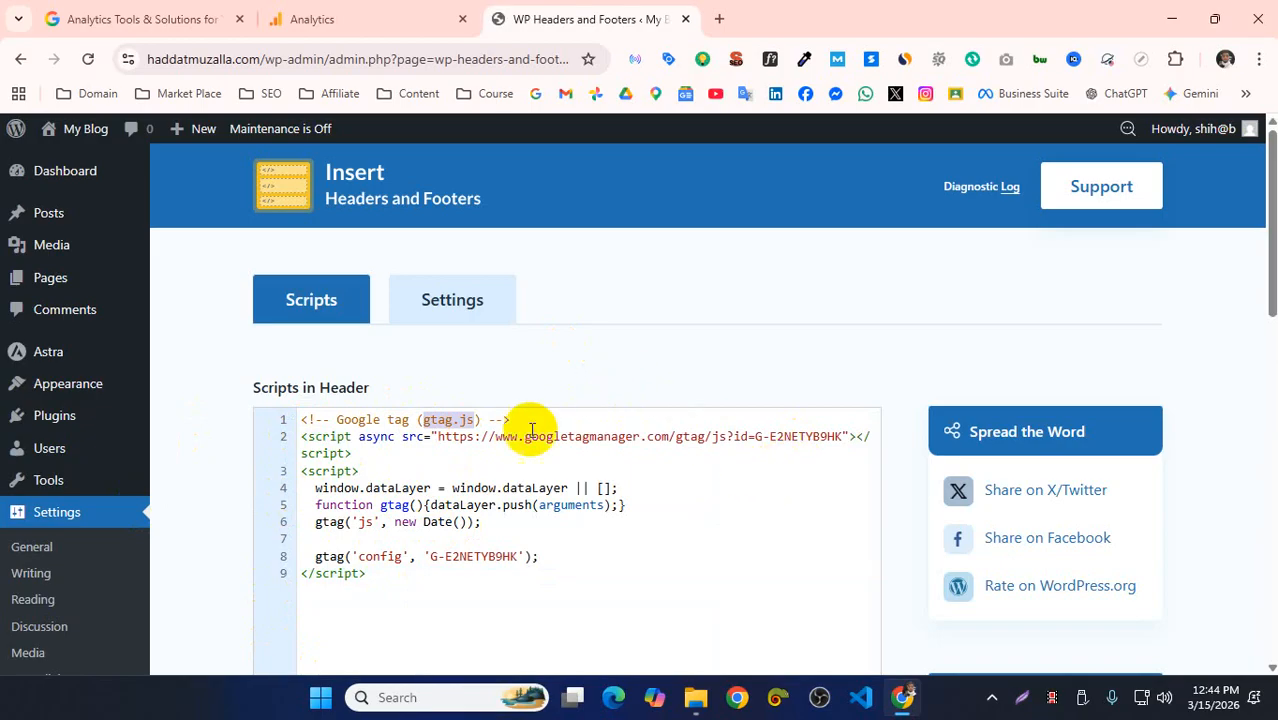
{"action": "triple_click", "coordinate": [318, 440]}
{"action": "left_click", "coordinate": [342, 575]}
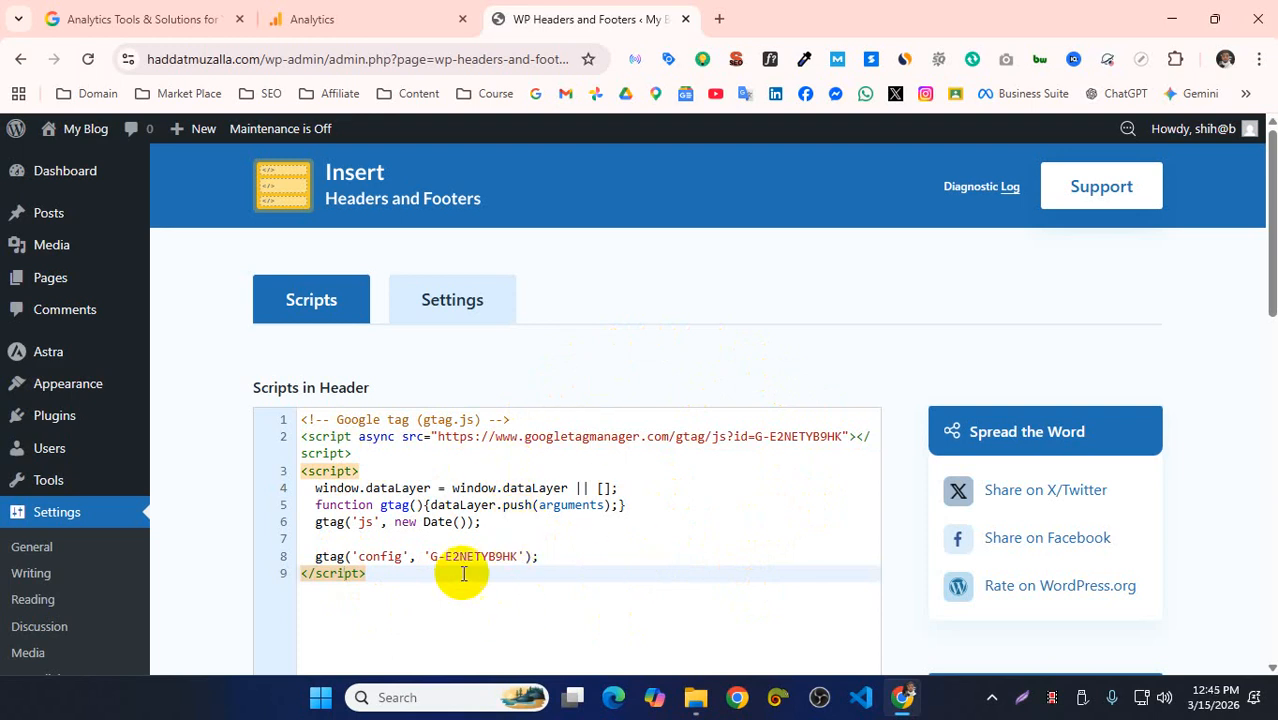
{"action": "scroll", "coordinate": [357, 551], "scroll_direction": "down", "scroll_amount": 9}
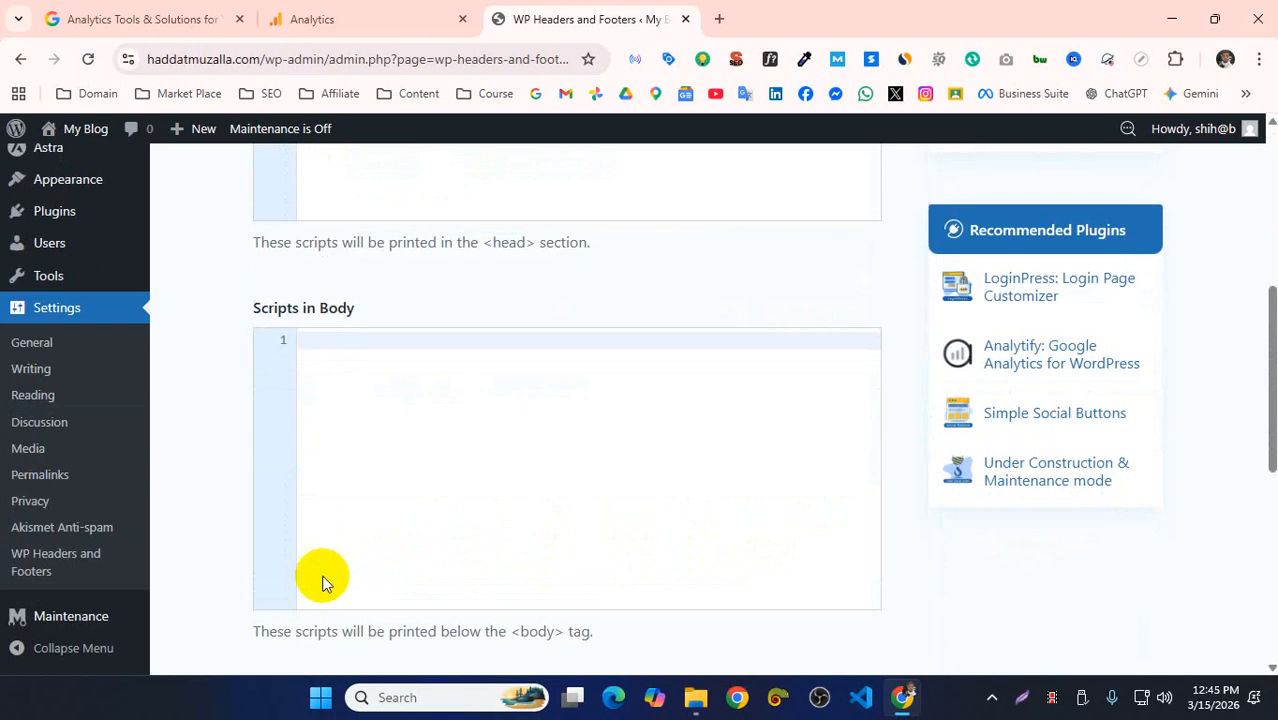
{"action": "left_click", "coordinate": [295, 633]}
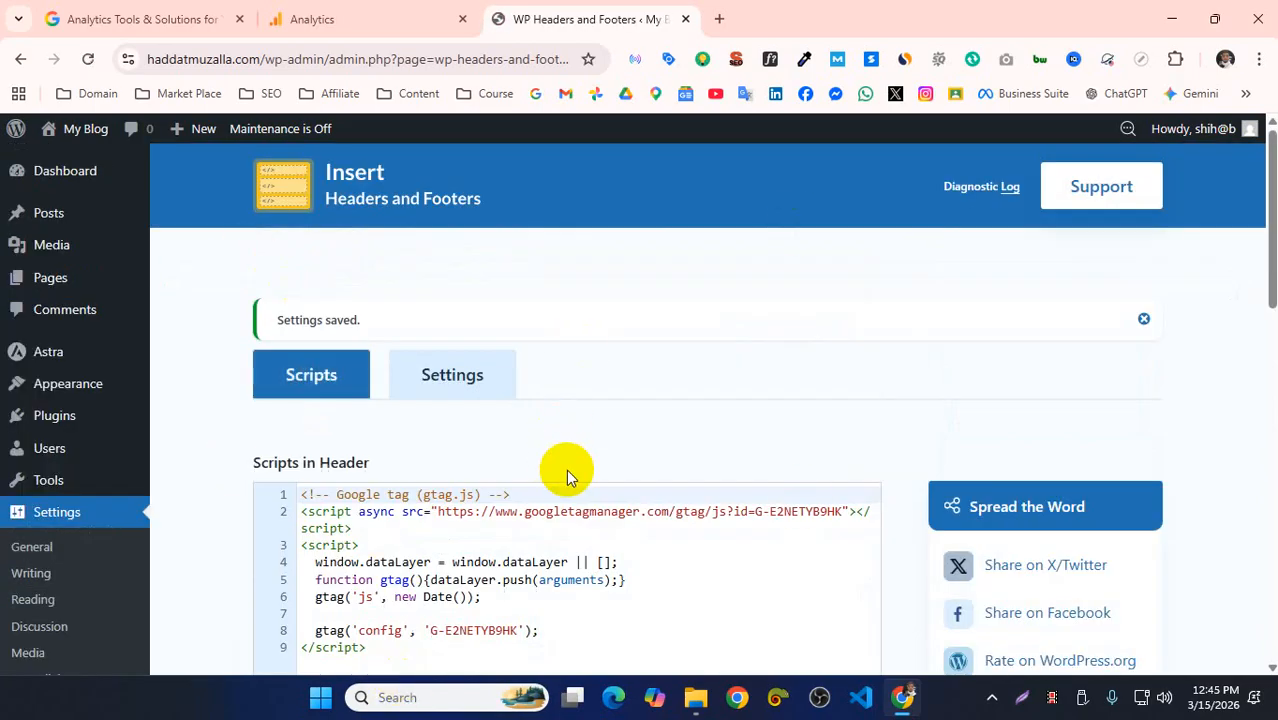
- Visit the live haddatmuzalla.com site in a new tab and check its Google tags with Tag Assistant, refreshing the page
{"action": "mouse_move", "coordinate": [80, 128]}
{"action": "middle_click", "coordinate": [104, 160]}
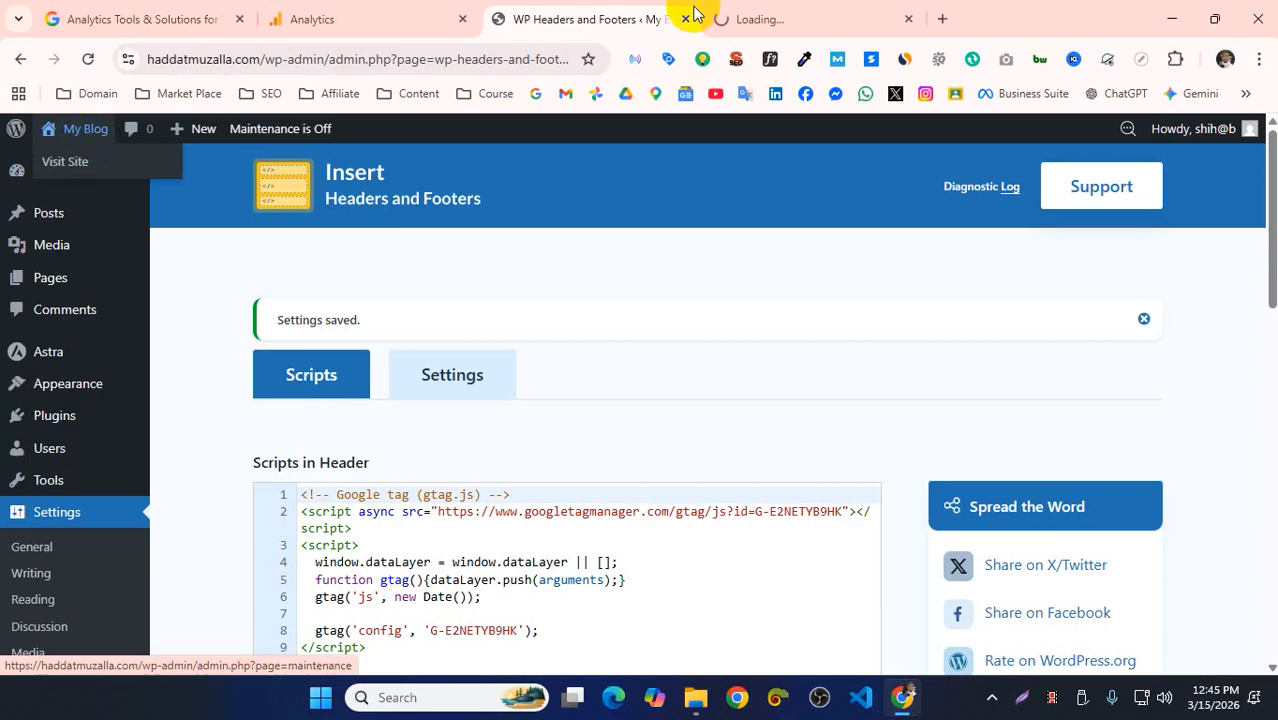
{"action": "left_click", "coordinate": [716, 10]}
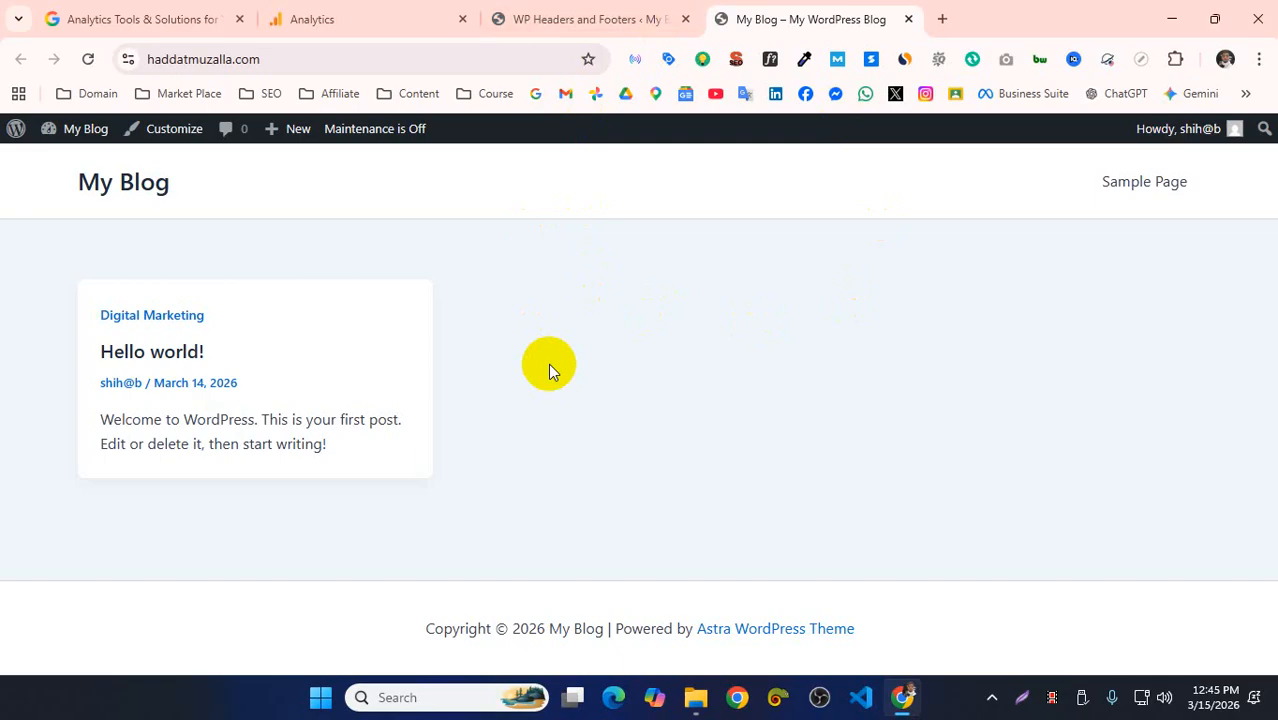
{"action": "left_click", "coordinate": [668, 62]}
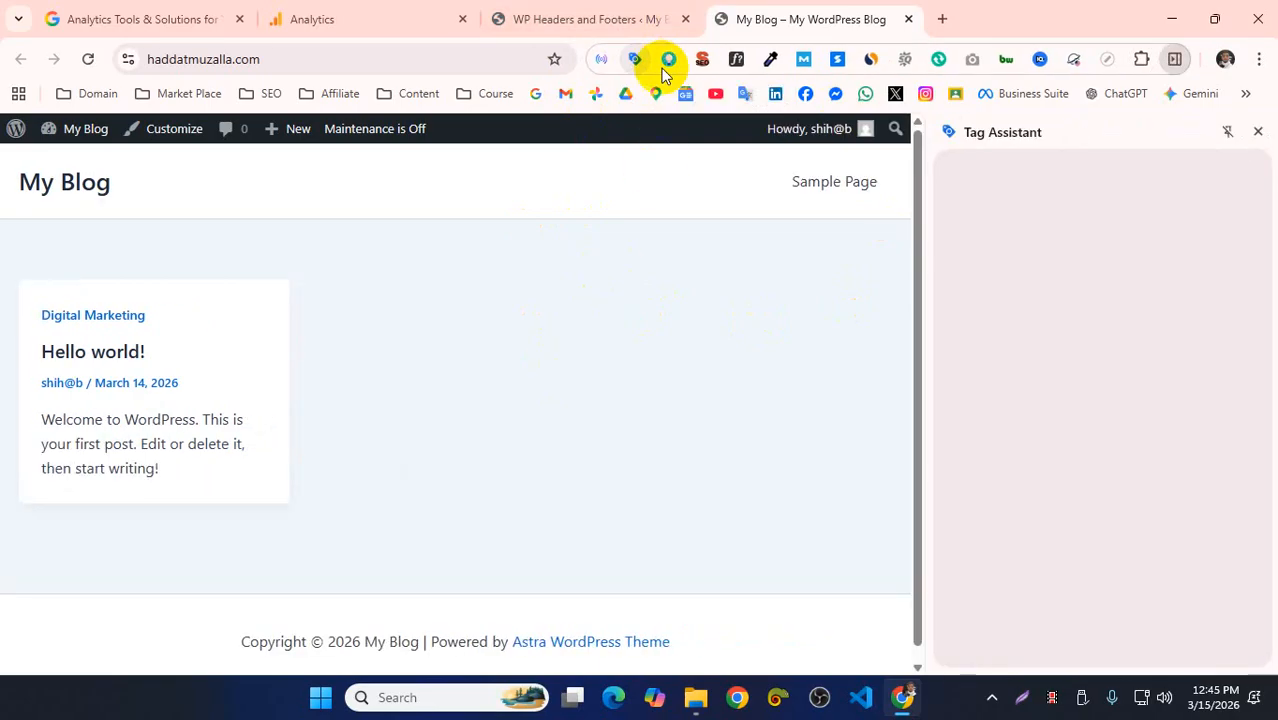
{"action": "key", "text": "F5"}
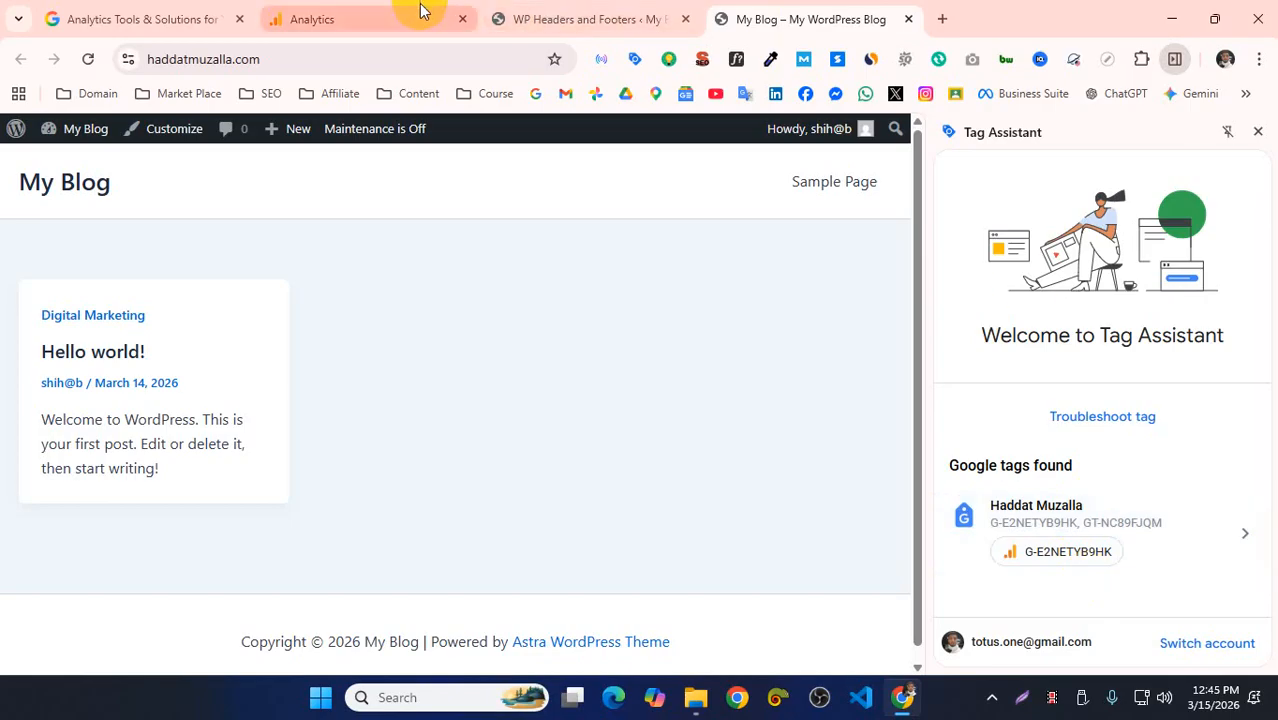
{"action": "left_click", "coordinate": [316, 58]}
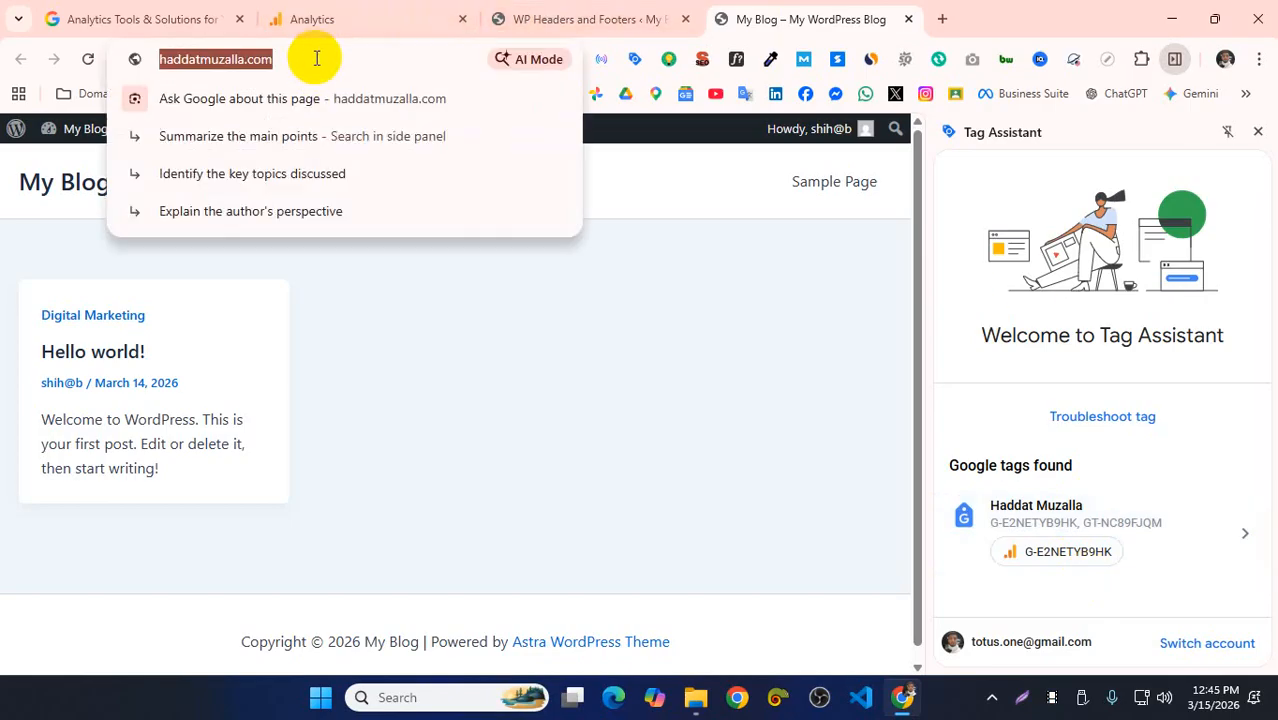
{"action": "left_click", "coordinate": [356, 20]}
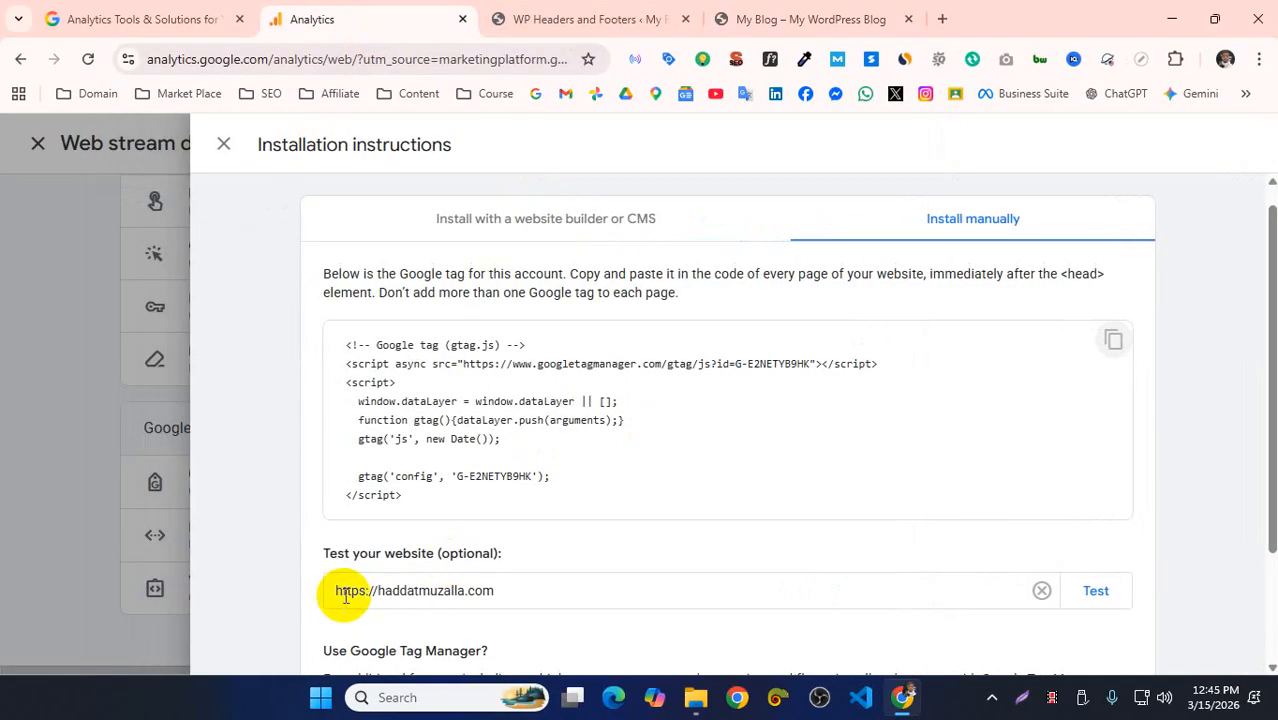
{"action": "scroll", "coordinate": [345, 595], "scroll_direction": "down", "scroll_amount": 1}
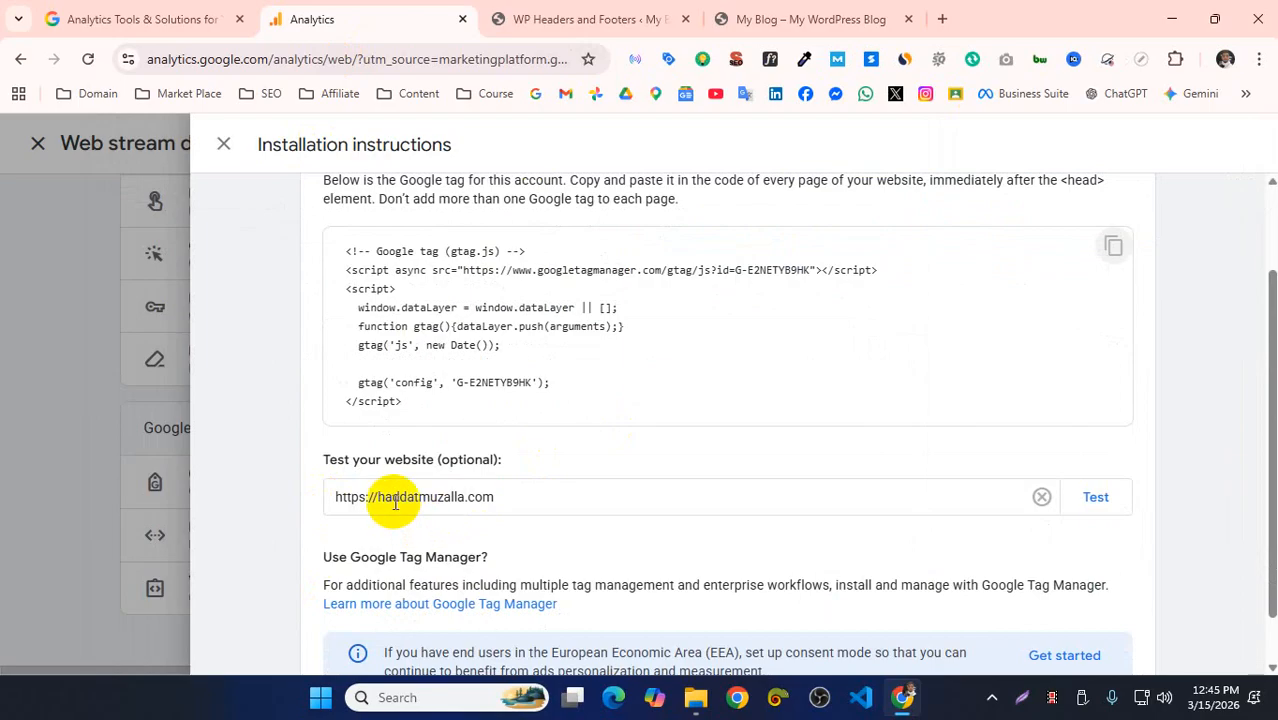
{"action": "left_click", "coordinate": [1092, 514]}
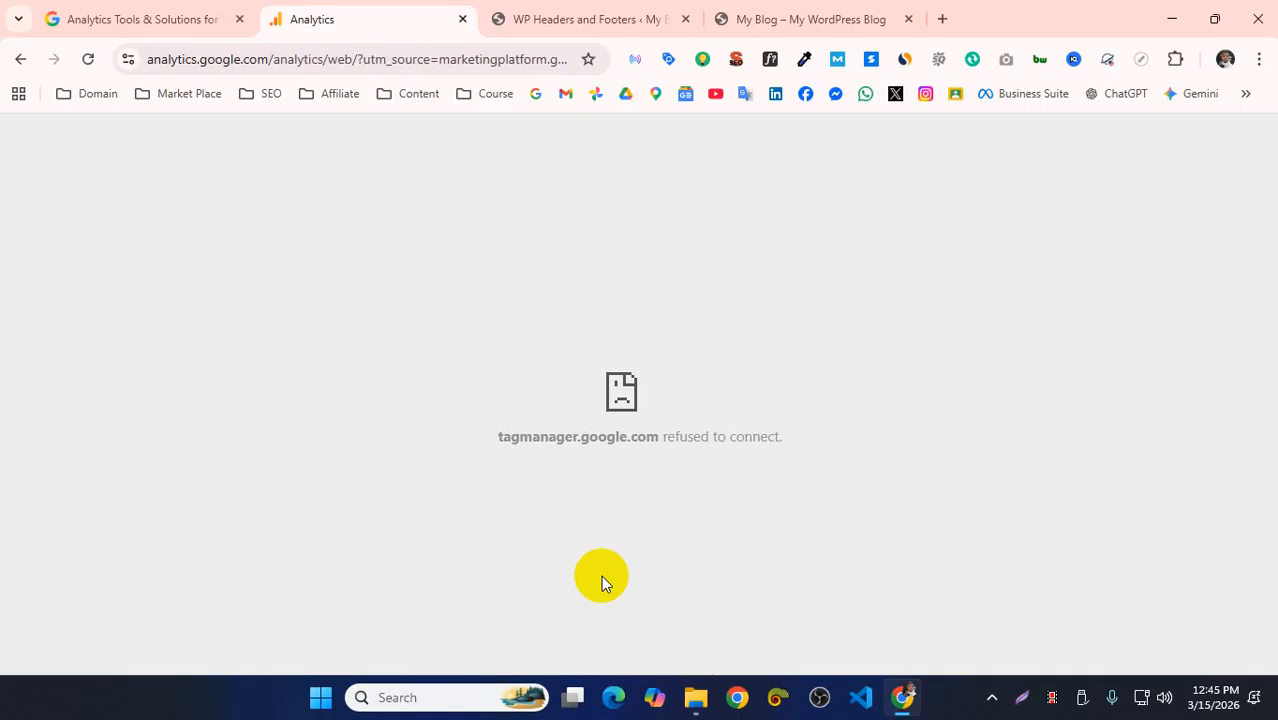
- Reload Analytics and leave the account creation form to return to the Admin page
{"action": "left_click", "coordinate": [89, 59]}
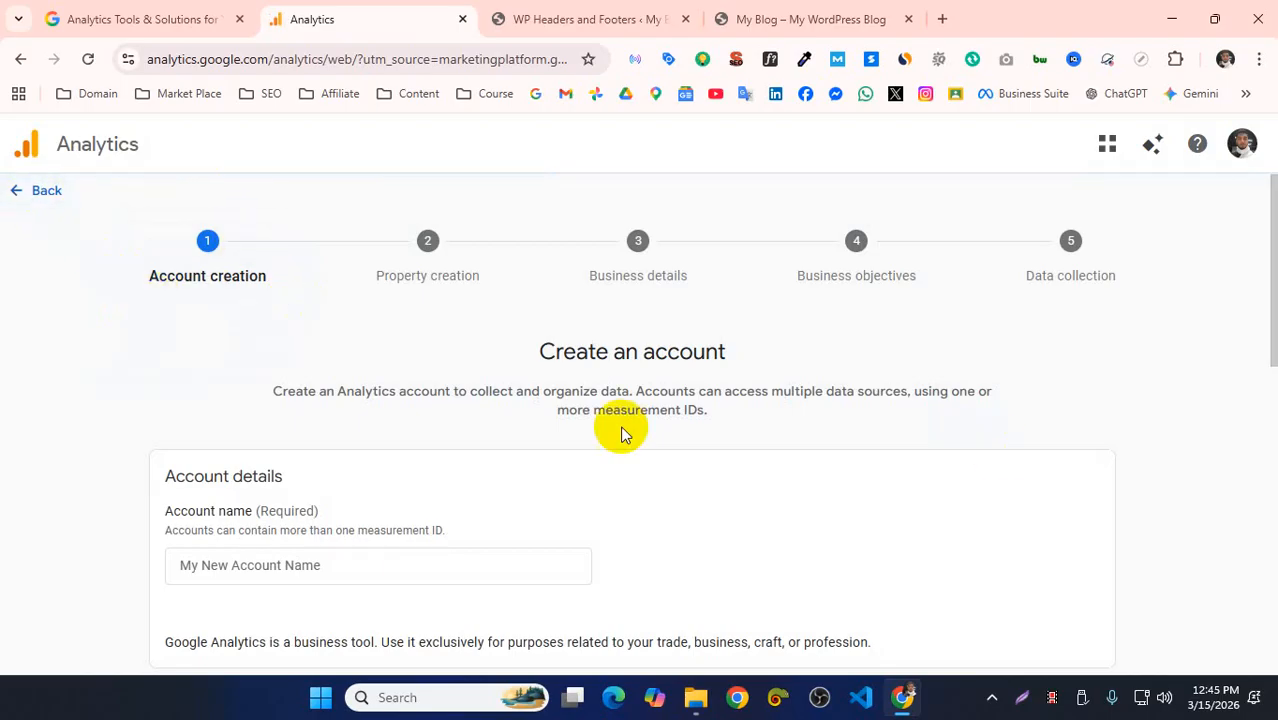
{"action": "scroll", "coordinate": [601, 388], "scroll_direction": "down", "scroll_amount": 3}
{"action": "scroll", "coordinate": [601, 388], "scroll_direction": "down", "scroll_amount": 2}
{"action": "scroll", "coordinate": [342, 314], "scroll_direction": "up", "scroll_amount": 5}
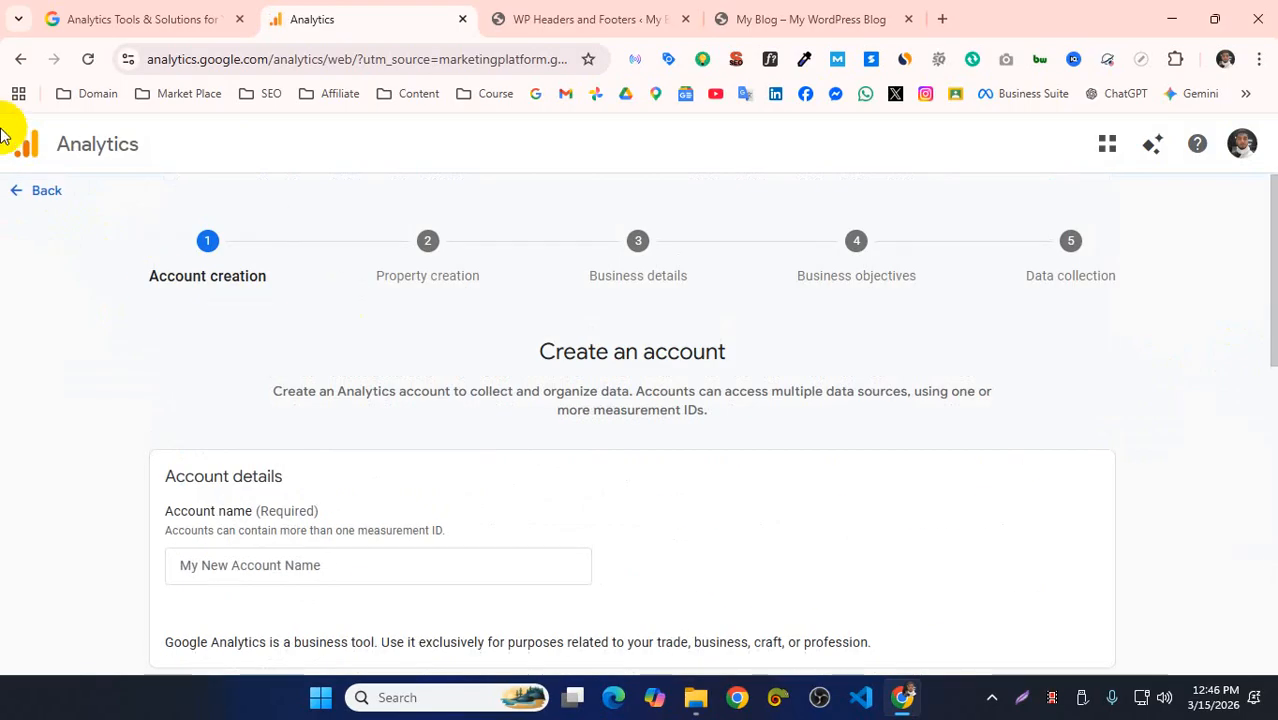
{"action": "left_click", "coordinate": [36, 196]}
{"action": "left_click", "coordinate": [765, 443]}
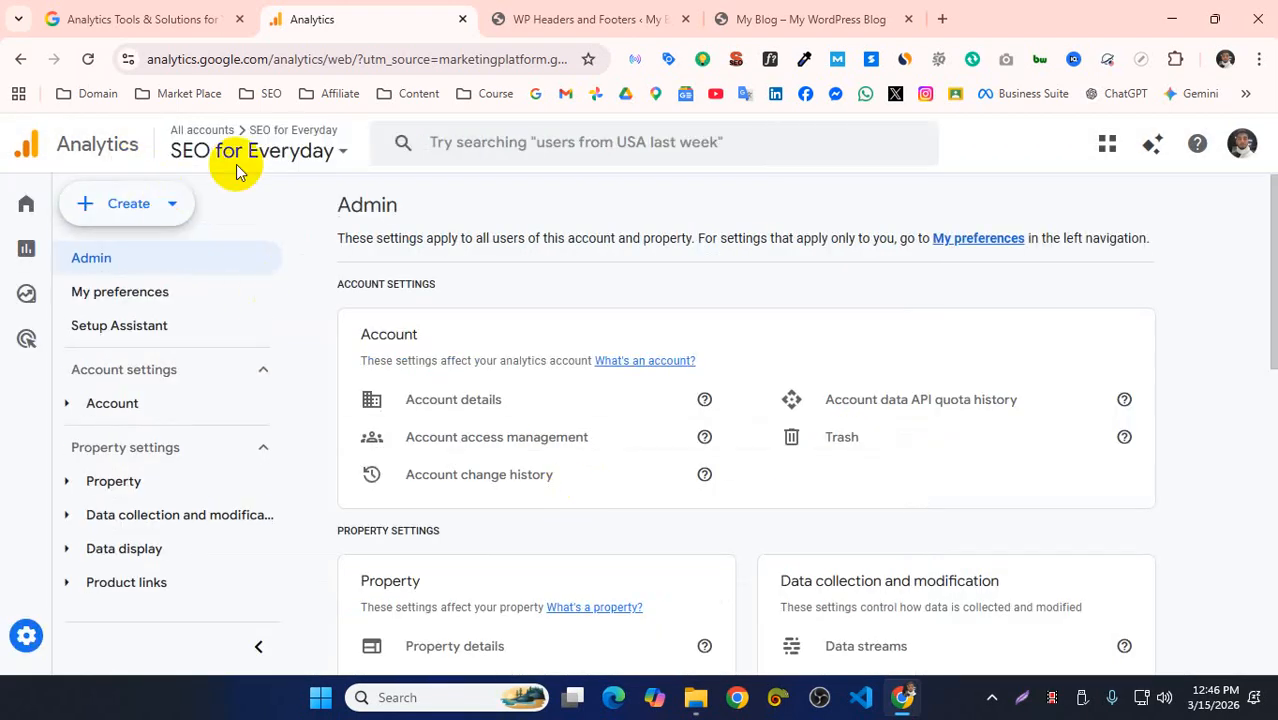
- Switch Analytics to the Haddat Muzalla property under the Eshikhon account
{"action": "left_click", "coordinate": [255, 160]}
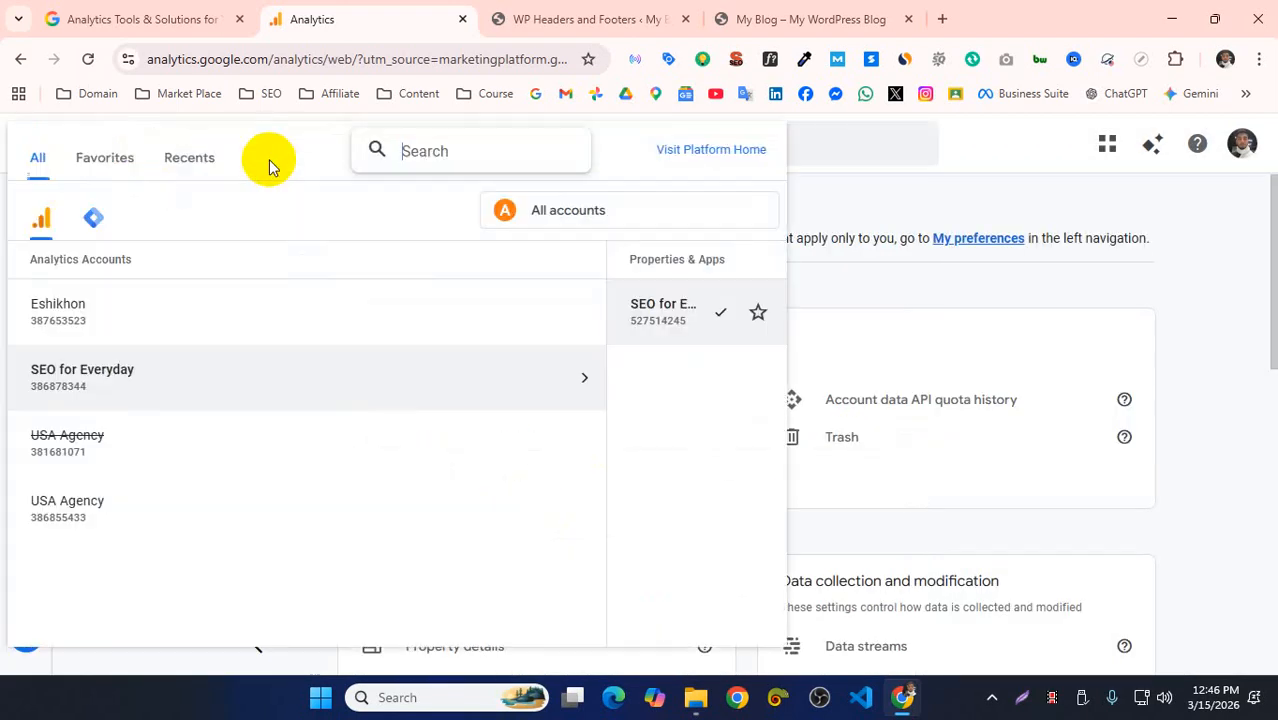
{"action": "left_click", "coordinate": [191, 313]}
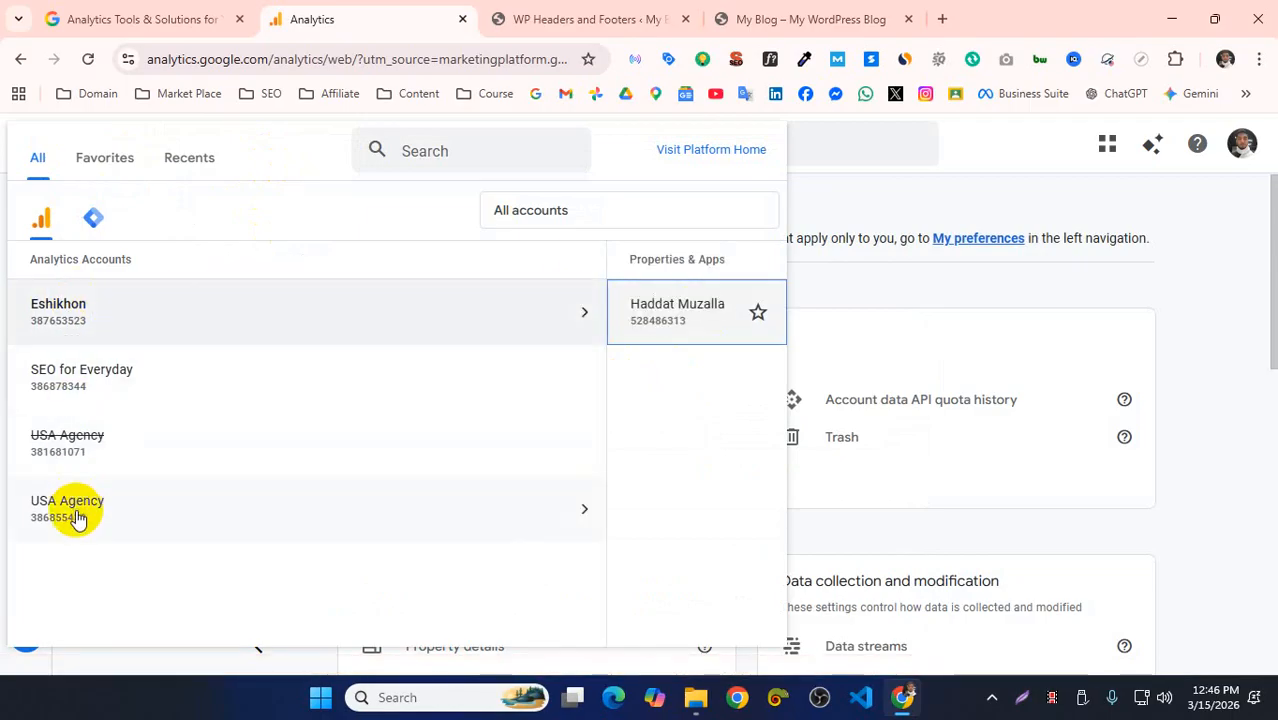
{"action": "left_click", "coordinate": [718, 314]}
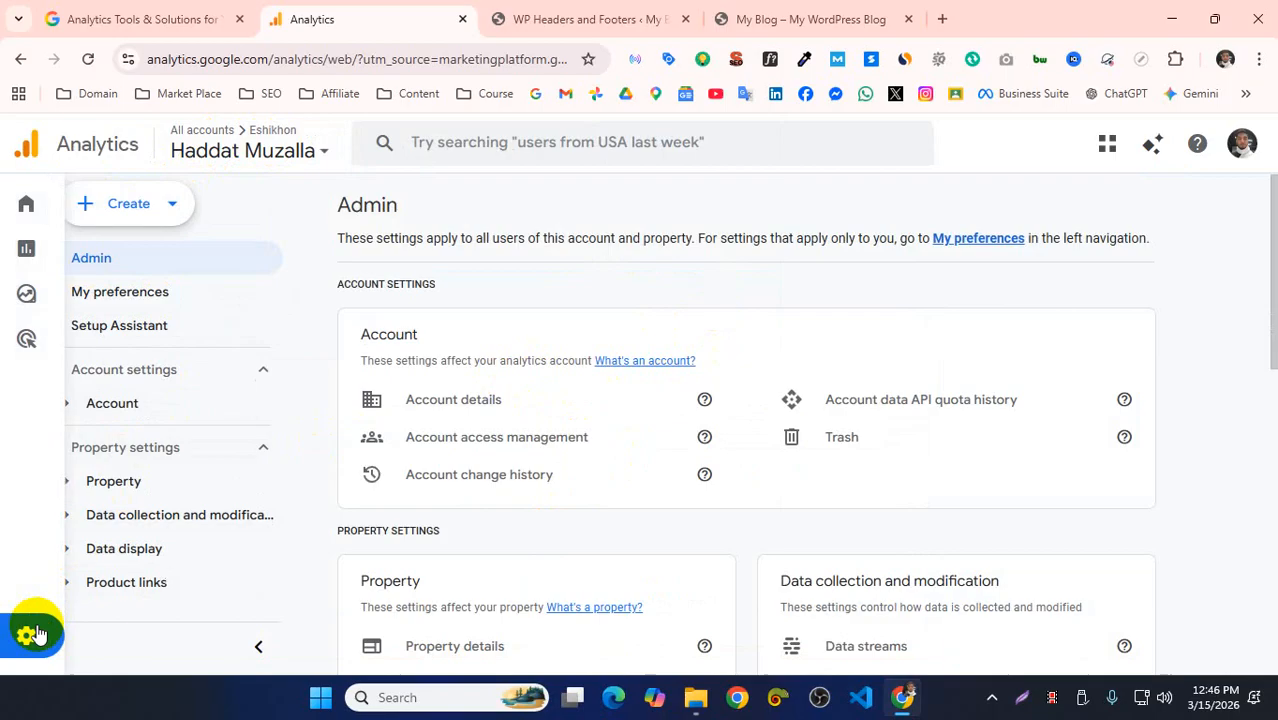
- Open the details of the Haddat Muzalla web stream from the property's data streams
{"action": "mouse_move", "coordinate": [50, 637]}
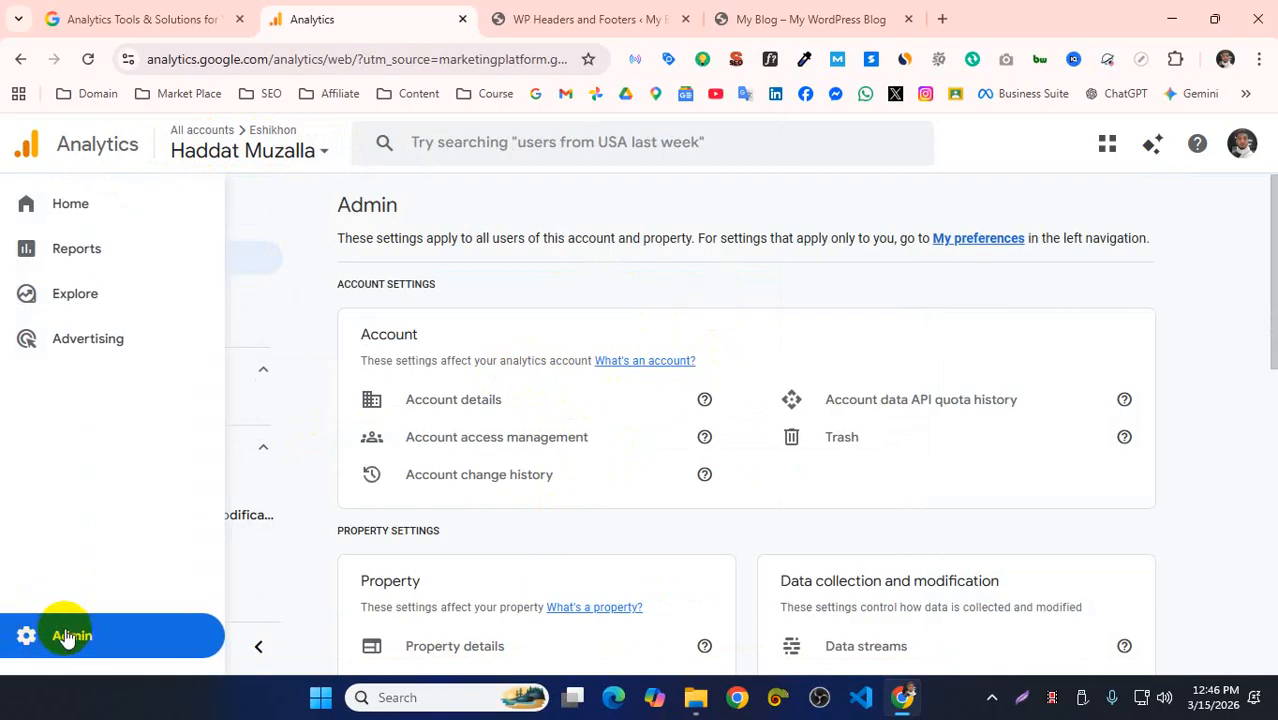
{"action": "scroll", "coordinate": [827, 334], "scroll_direction": "down", "scroll_amount": 2}
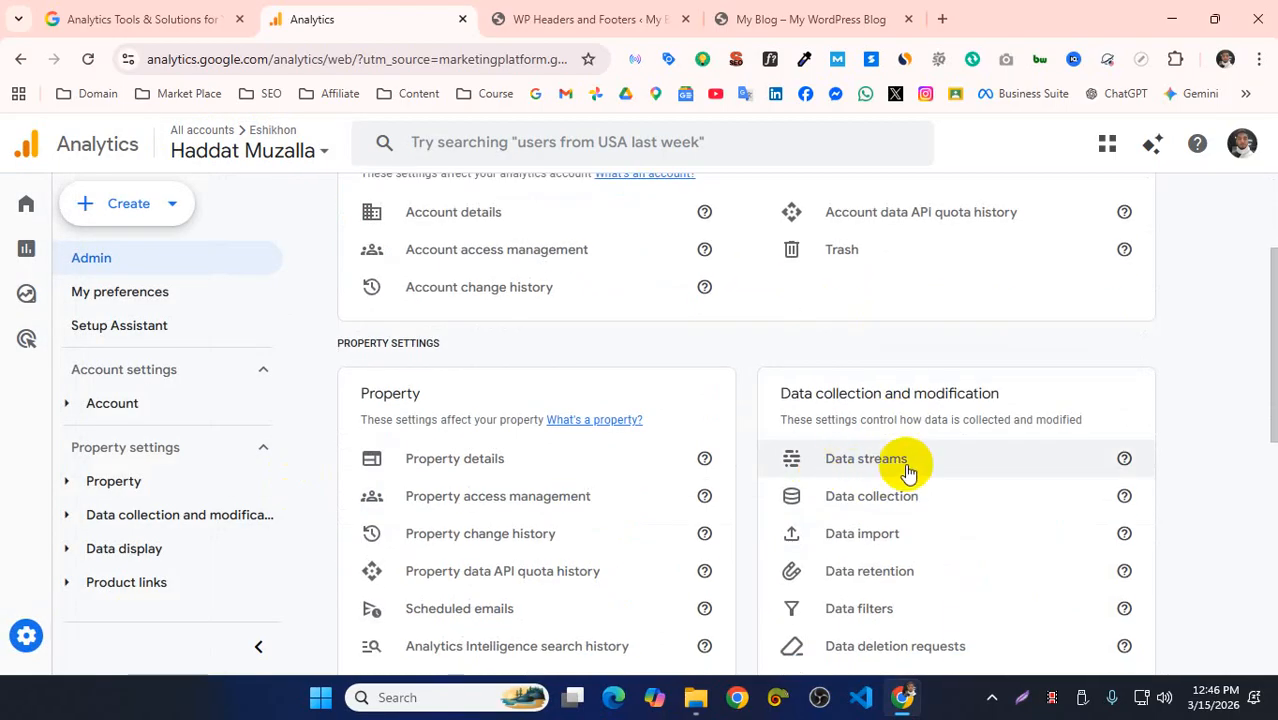
{"action": "left_click", "coordinate": [866, 458]}
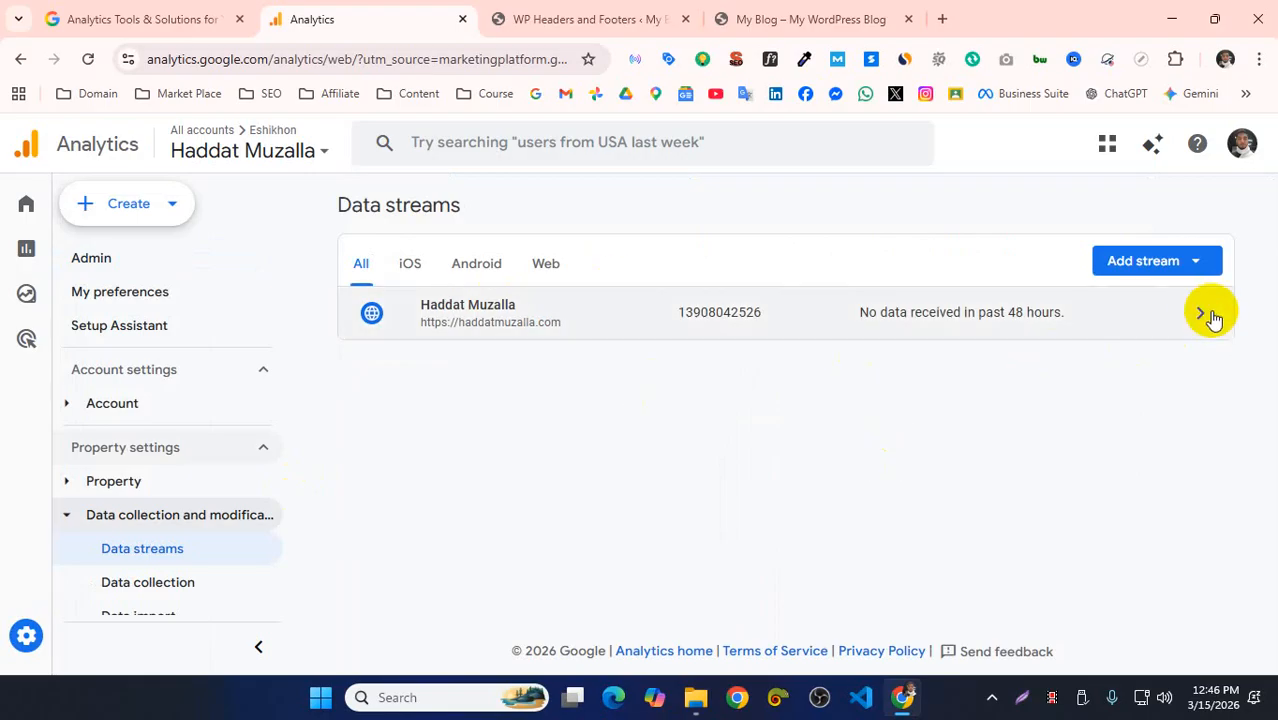
{"action": "left_click", "coordinate": [1205, 315]}
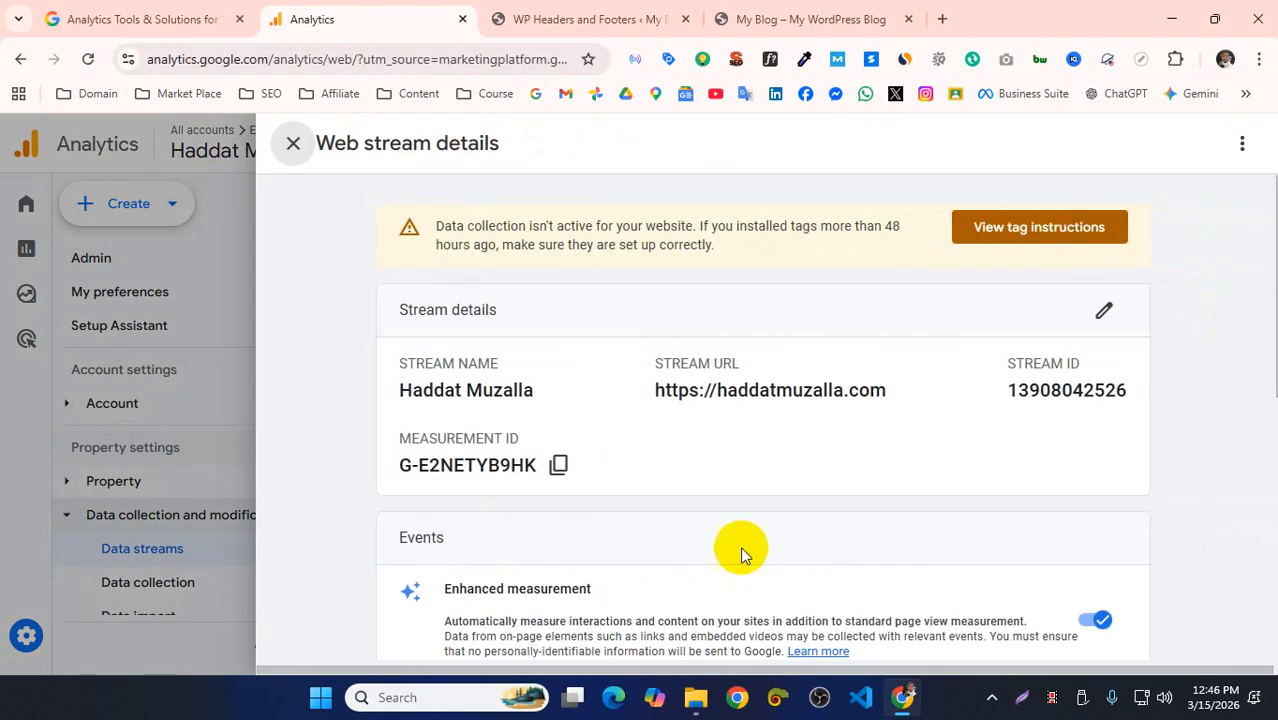
{"action": "scroll", "coordinate": [722, 348], "scroll_direction": "down", "scroll_amount": 10}
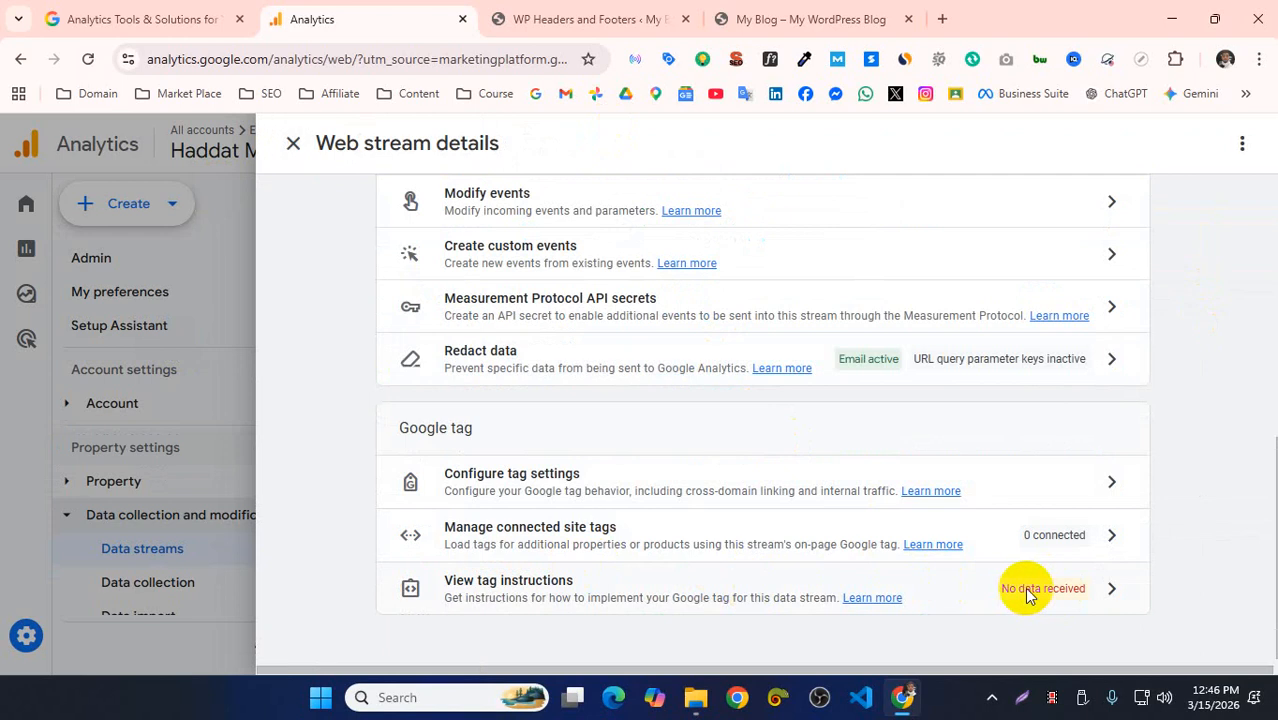
{"action": "left_click", "coordinate": [1027, 592]}
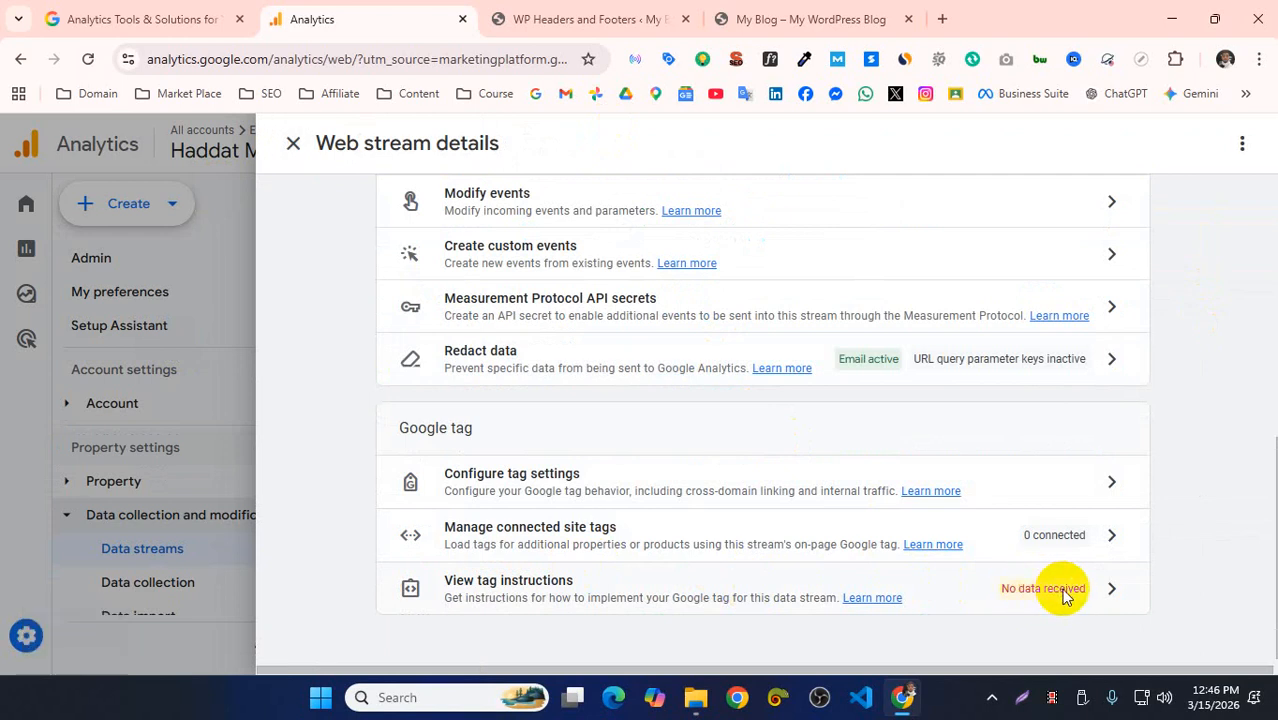
{"action": "left_click", "coordinate": [1058, 591]}
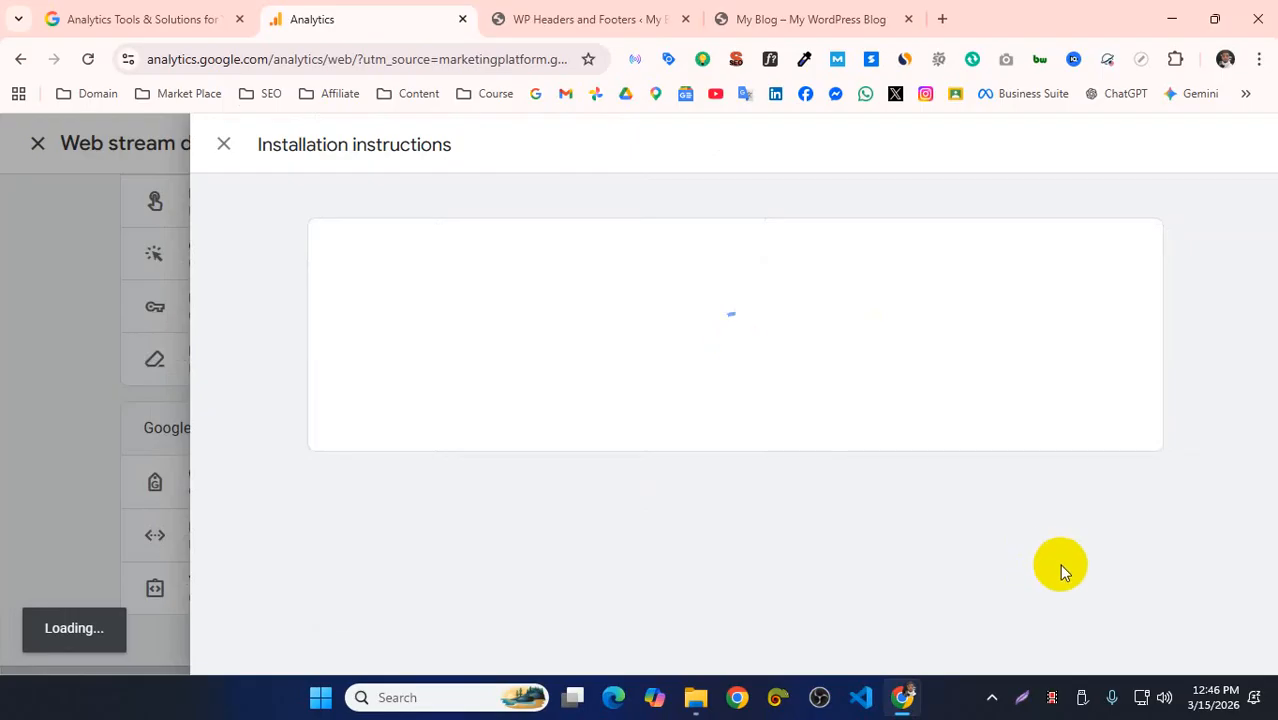
{"action": "left_click", "coordinate": [955, 250]}
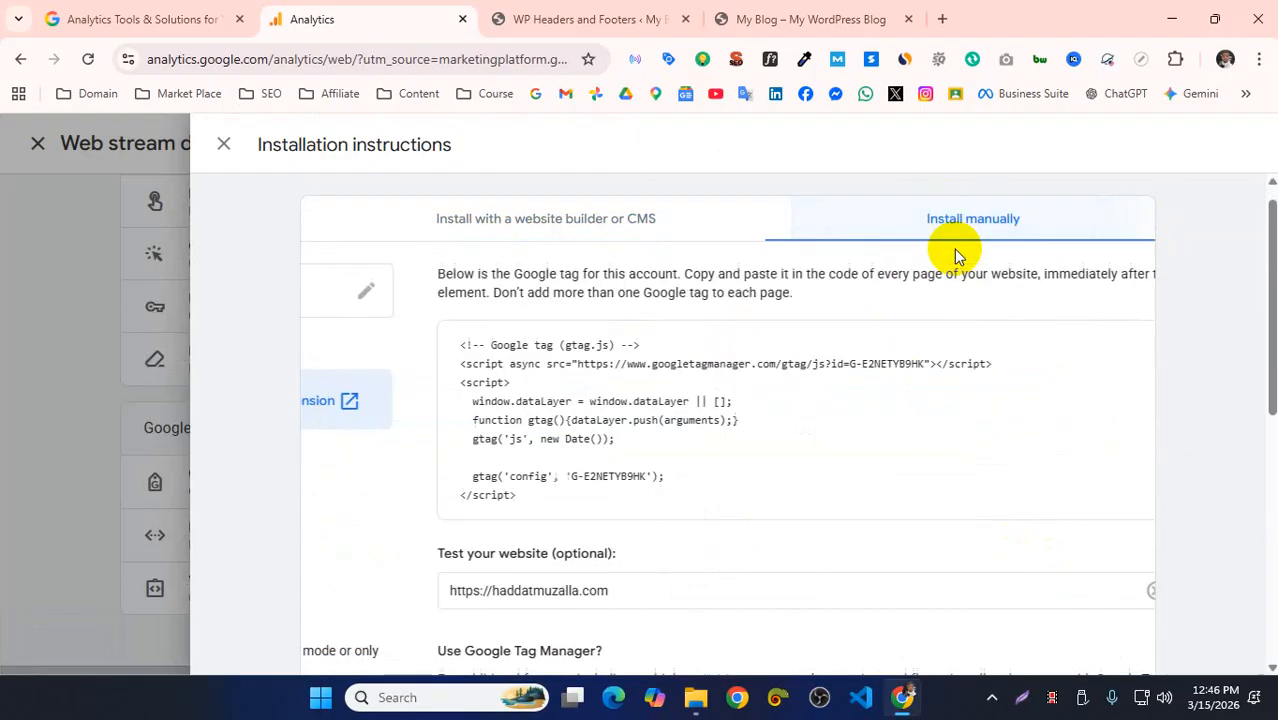
{"action": "scroll", "coordinate": [408, 437], "scroll_direction": "down", "scroll_amount": 2}
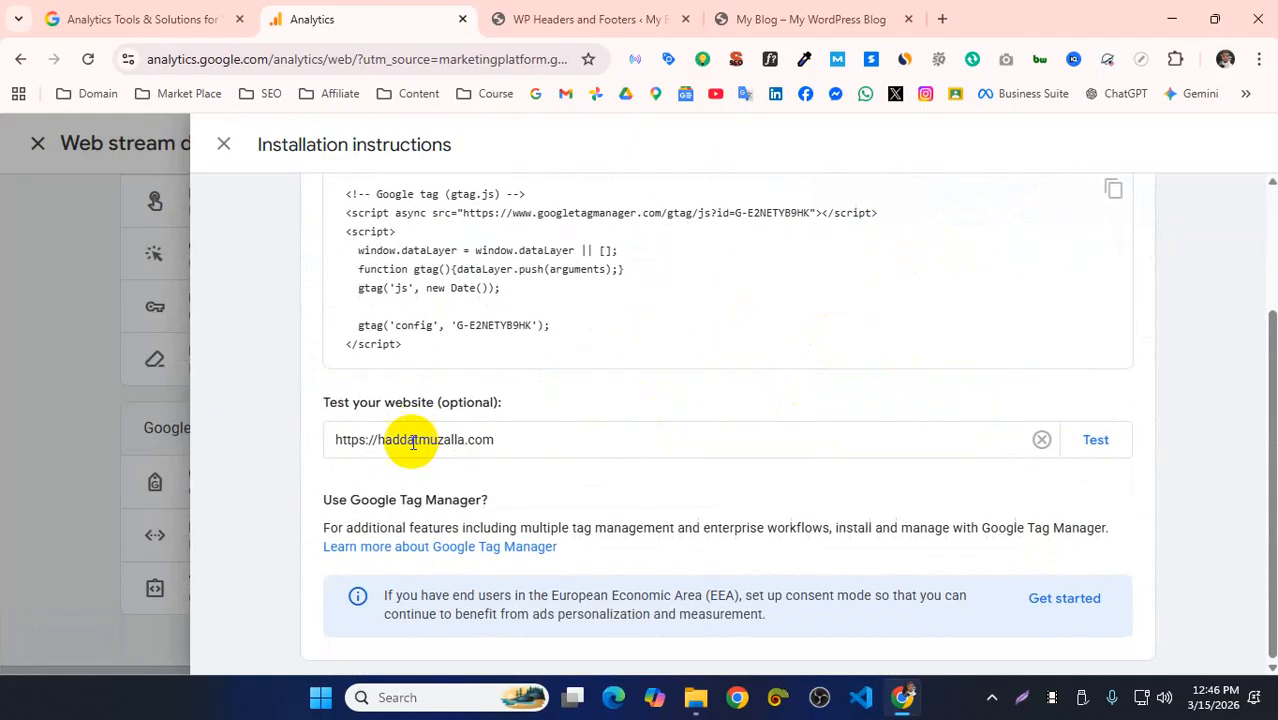
{"action": "left_click", "coordinate": [1097, 458]}
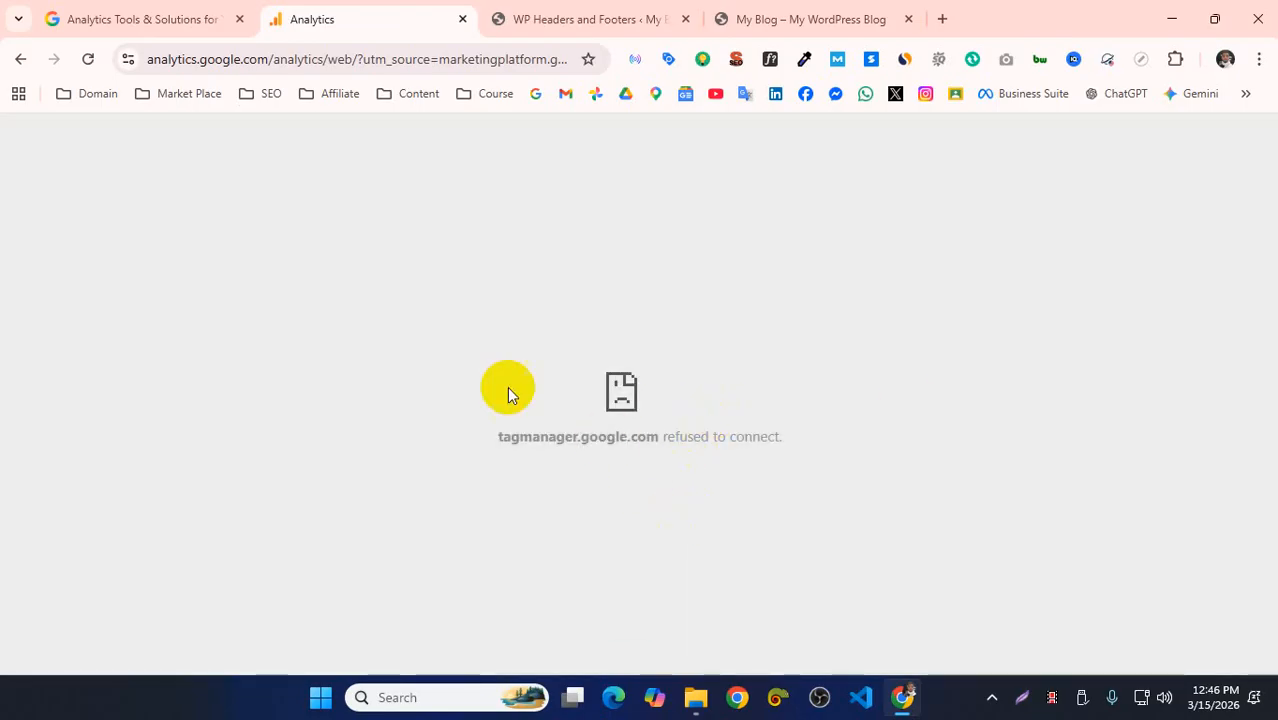
{"action": "left_click", "coordinate": [21, 60]}
{"action": "left_click", "coordinate": [21, 60]}
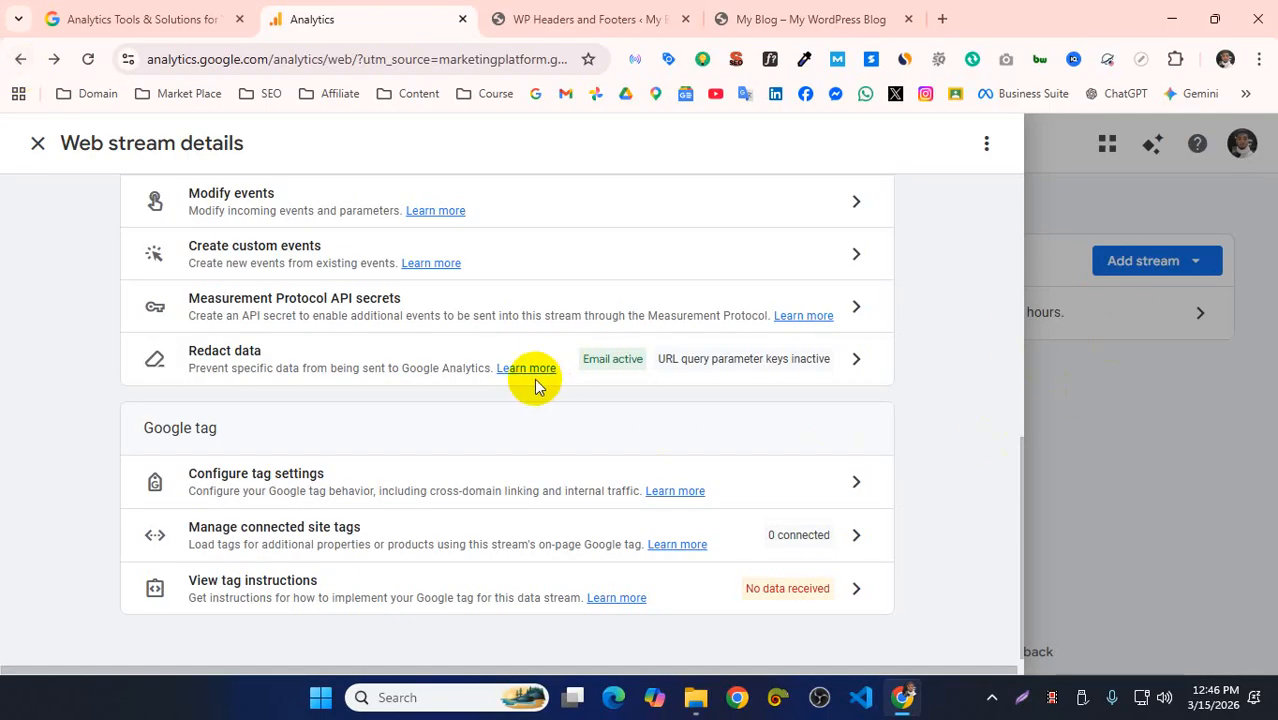
{"action": "left_click", "coordinate": [534, 378]}
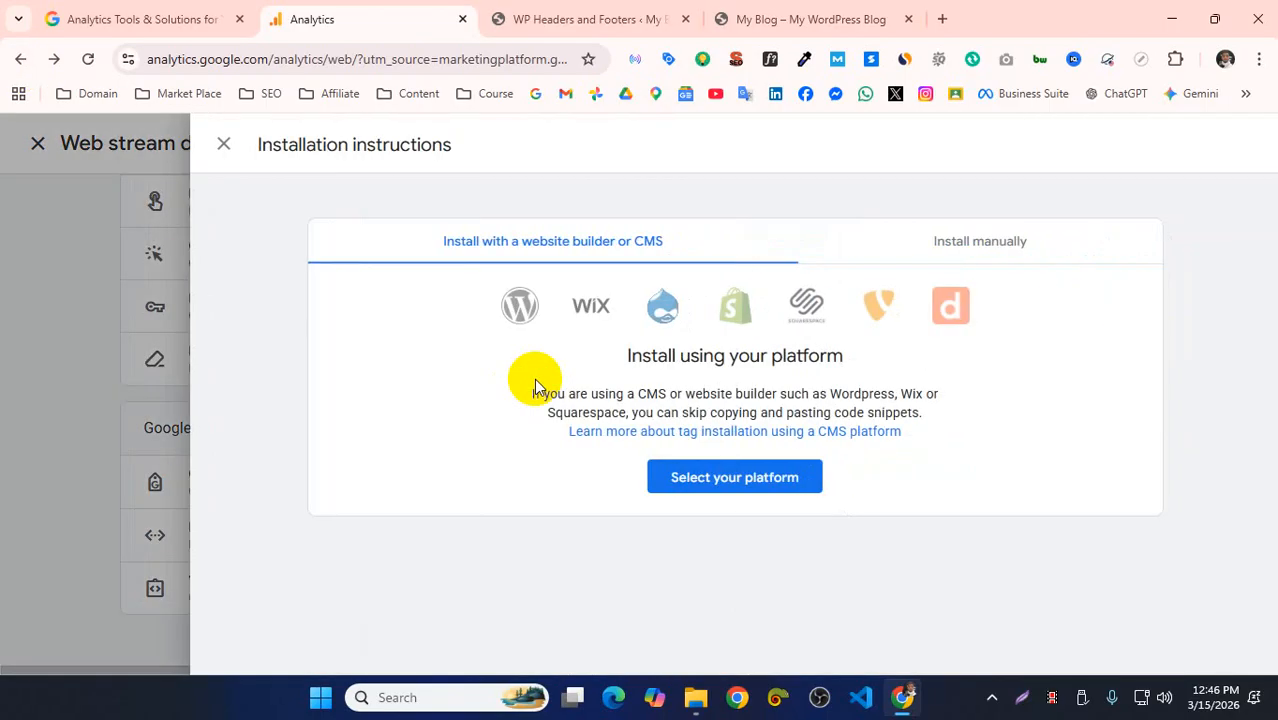
{"action": "left_click", "coordinate": [918, 258]}
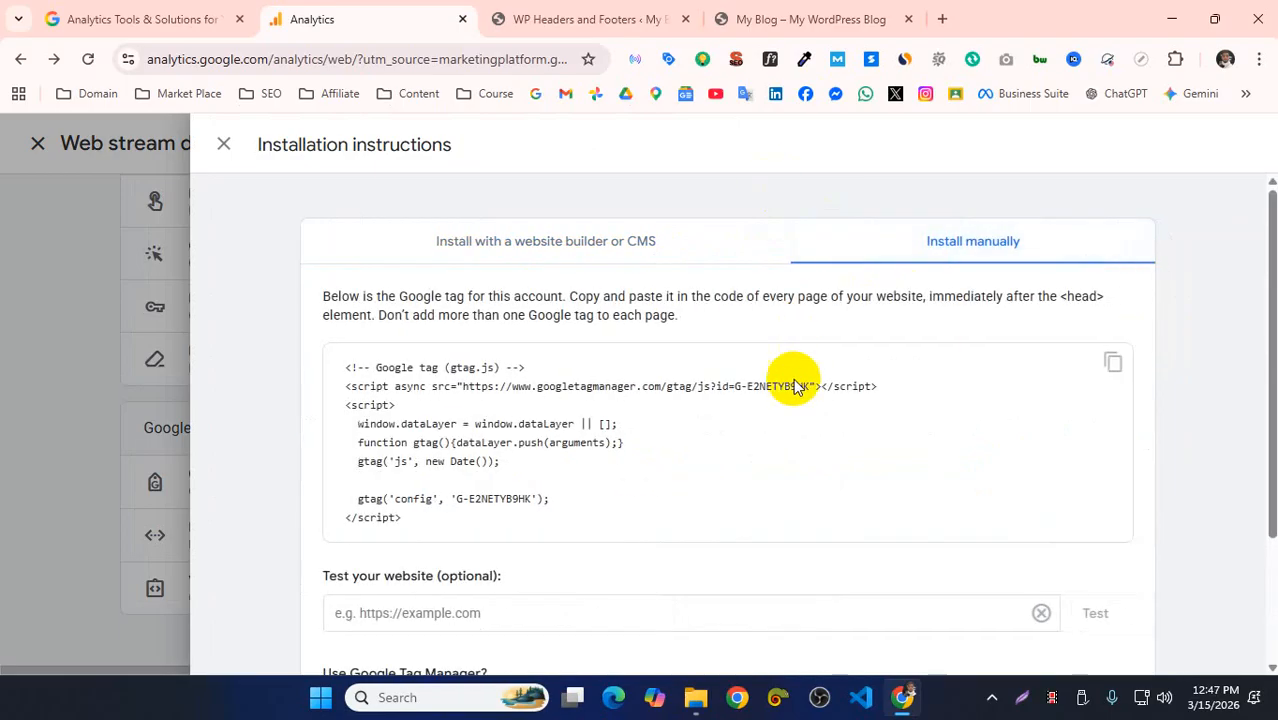
{"action": "scroll", "coordinate": [860, 420], "scroll_direction": "down", "scroll_amount": 2}
{"action": "left_click", "coordinate": [879, 439]}
{"action": "type", "text": "https://haddatmuzalla.com/"}
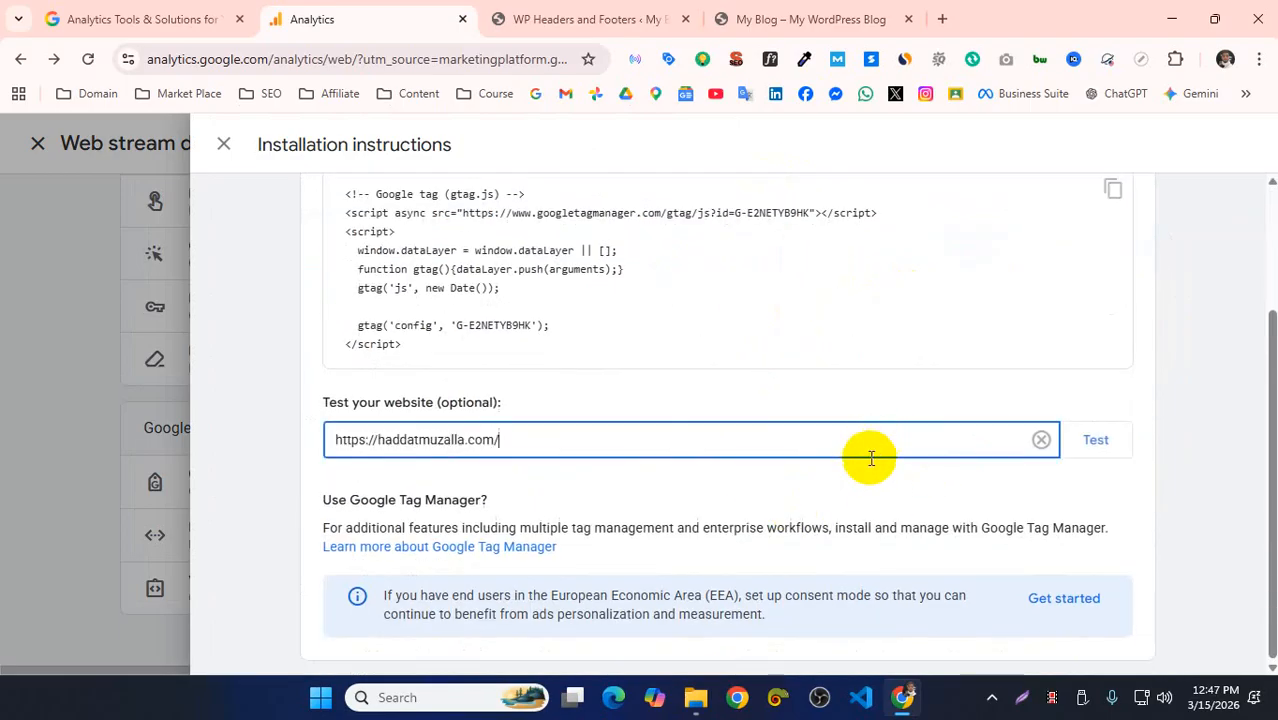
{"action": "left_click", "coordinate": [1118, 452]}
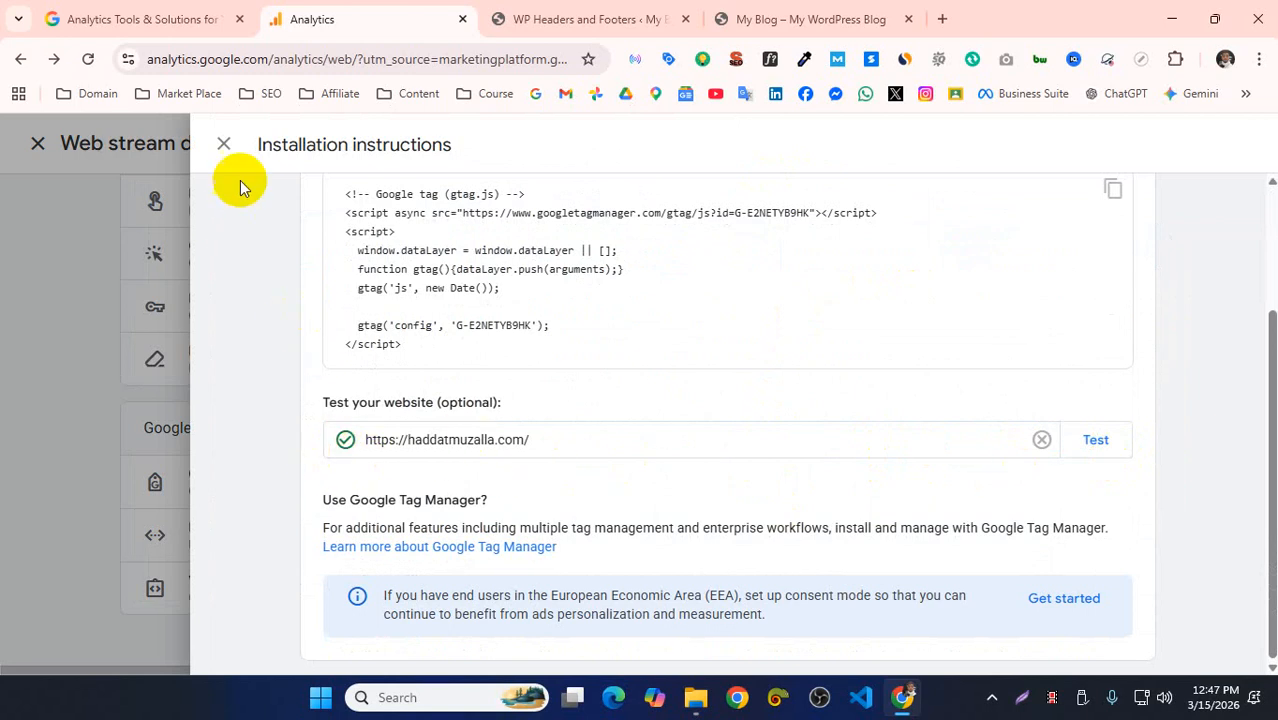
- Close the installation instructions and reload Analytics to return to the property's data streams
{"action": "left_click", "coordinate": [223, 146]}
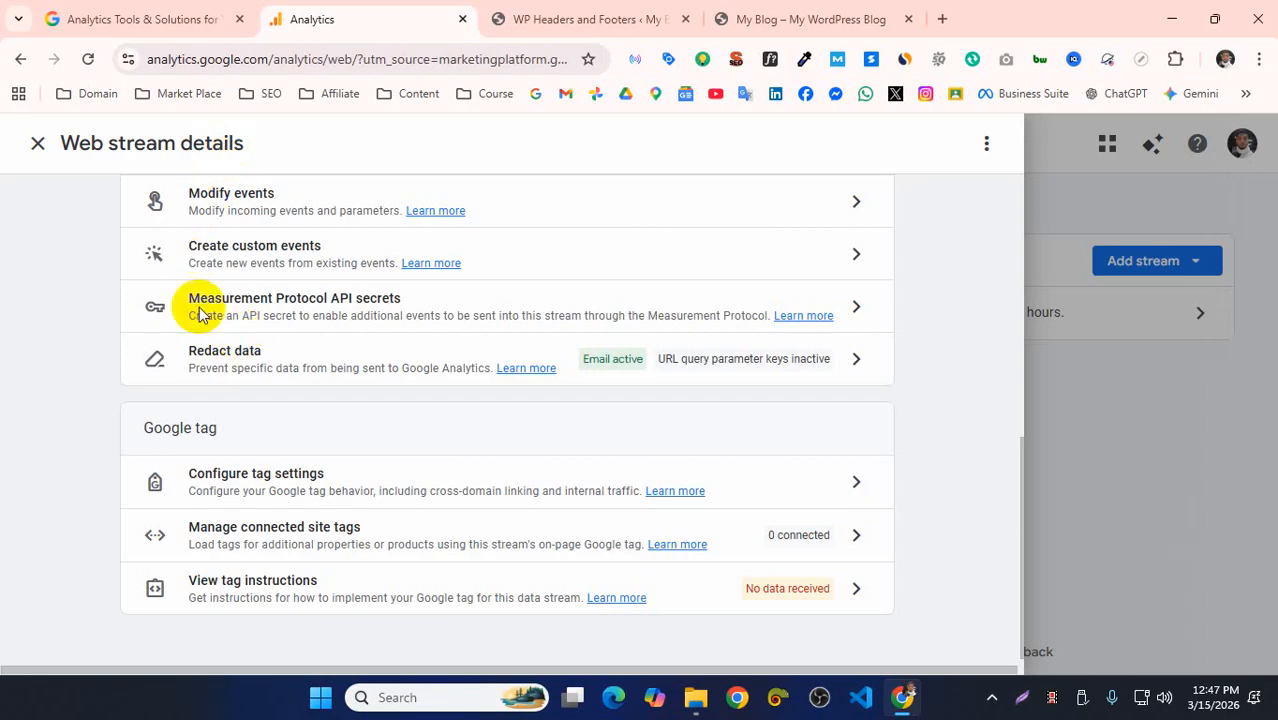
{"action": "left_click", "coordinate": [38, 146]}
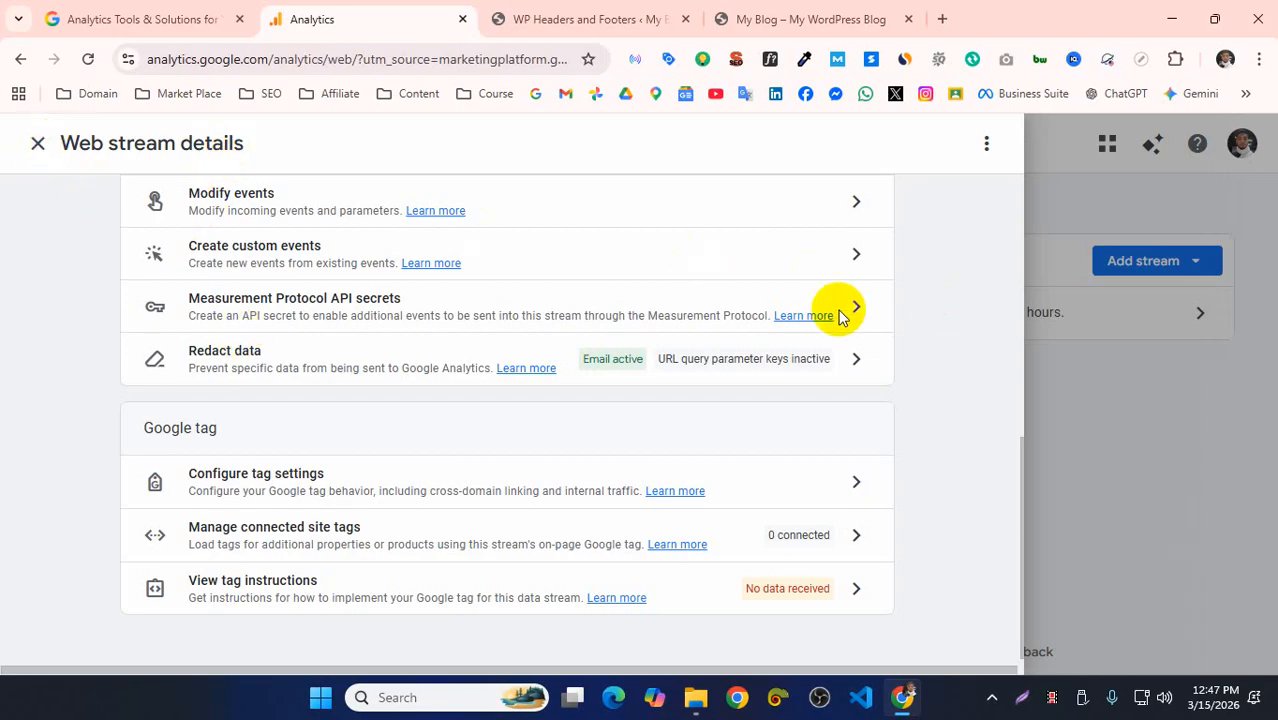
{"action": "left_click", "coordinate": [88, 60]}
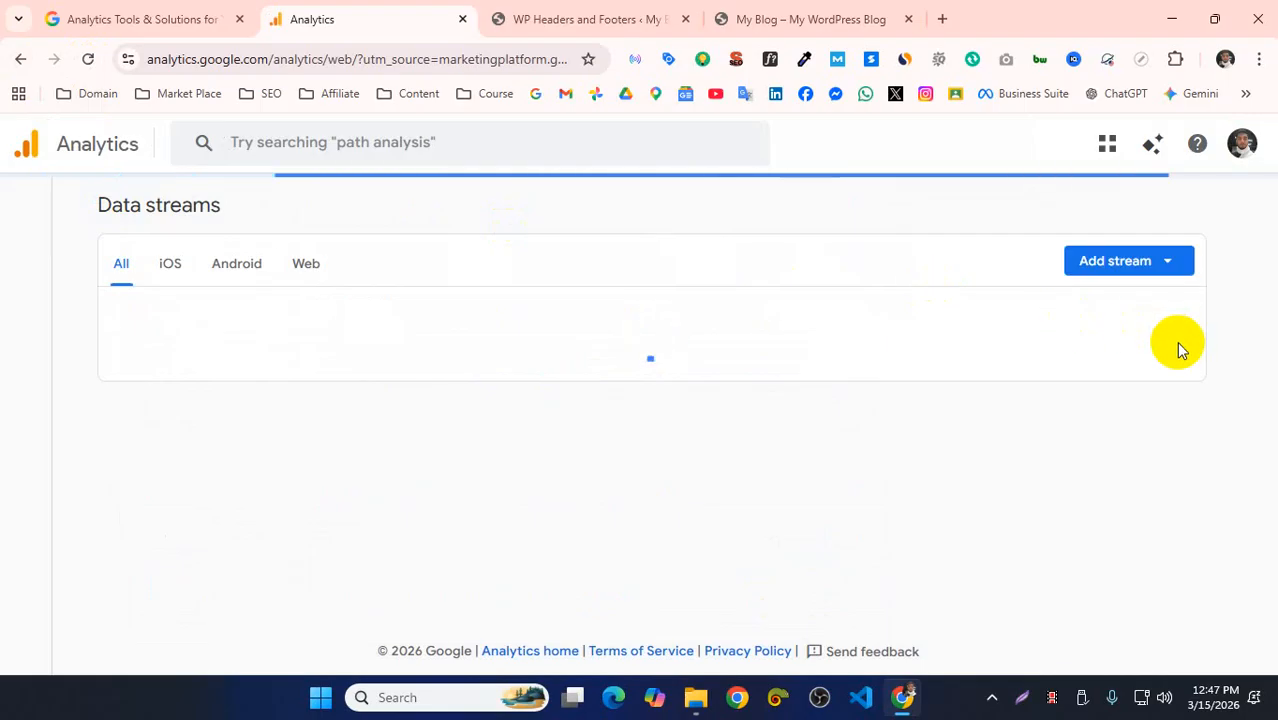
- Check the Measurement ID in the Haddat Muzalla web stream's details and close them
{"action": "left_click", "coordinate": [1175, 348]}
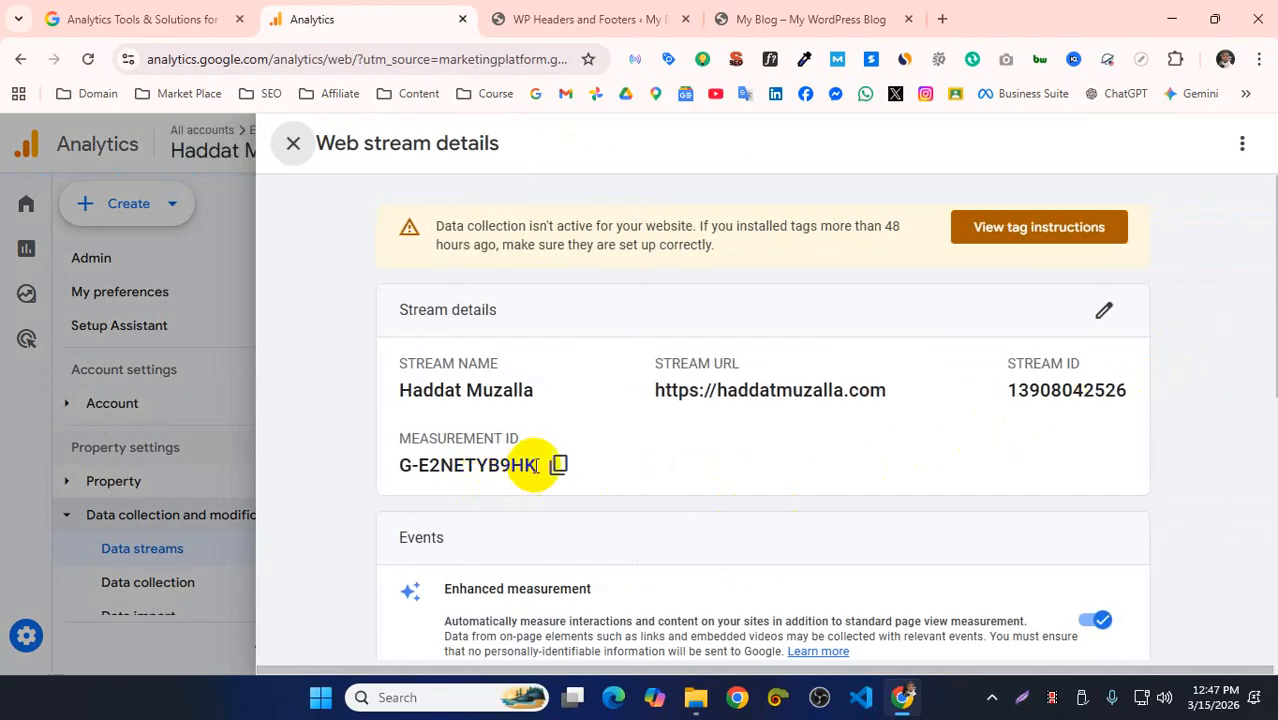
{"action": "left_click_drag", "start_coordinate": [537, 466], "coordinate": [394, 466]}
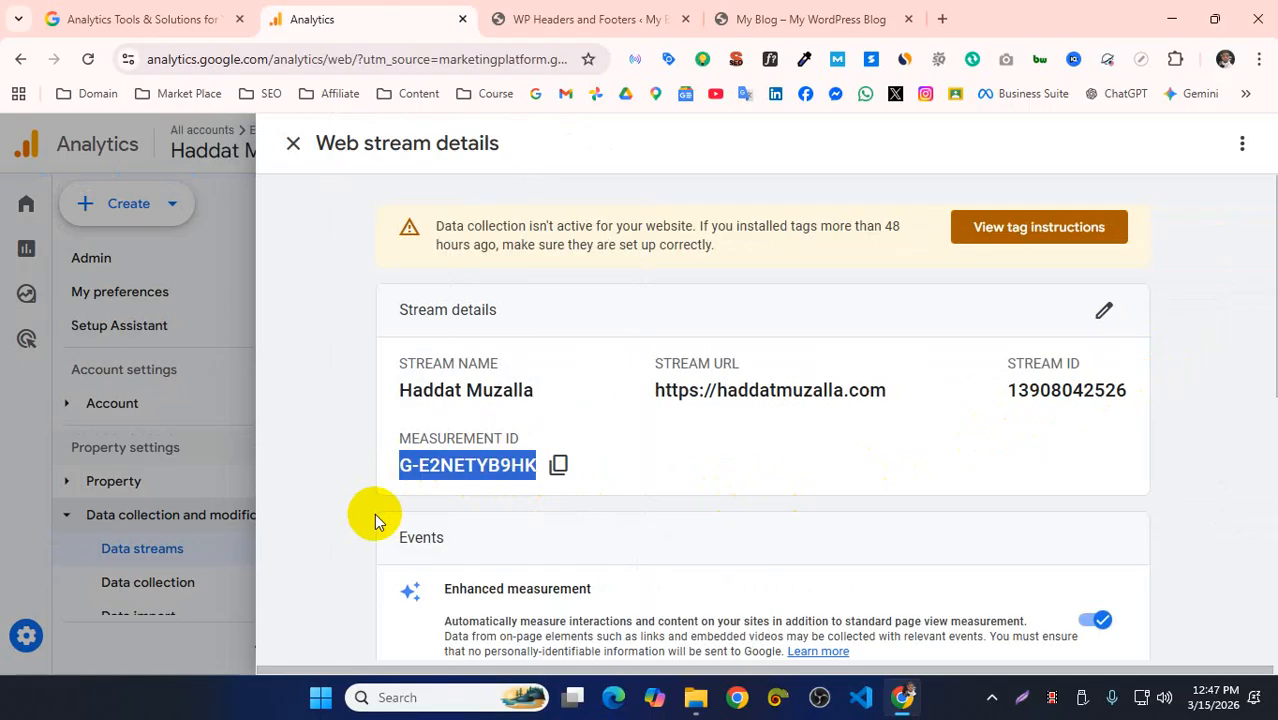
{"action": "left_click", "coordinate": [294, 145]}
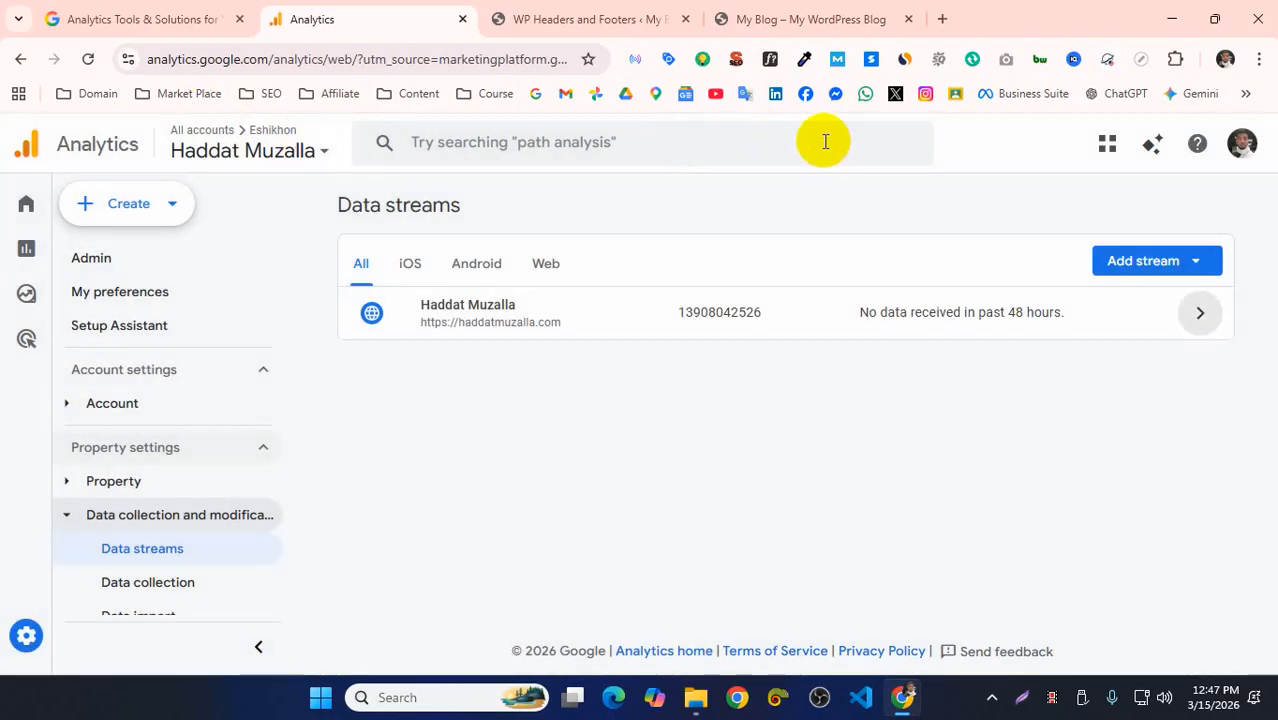
- Search Google for gsc in a new tab and start Google Search Console for haddatmuzalla.com
{"action": "left_click", "coordinate": [942, 19]}
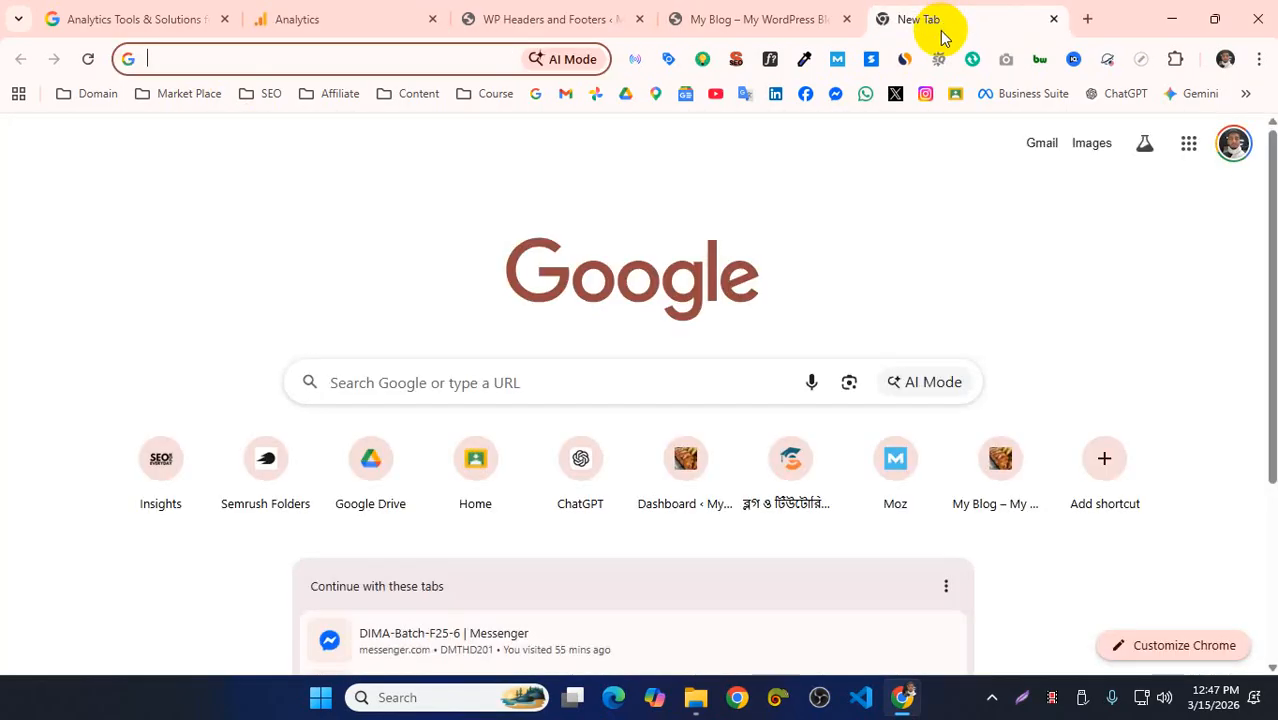
{"action": "type", "text": "go"}
{"action": "key", "text": "BackSpace"}
{"action": "key", "text": "BackSpace"}
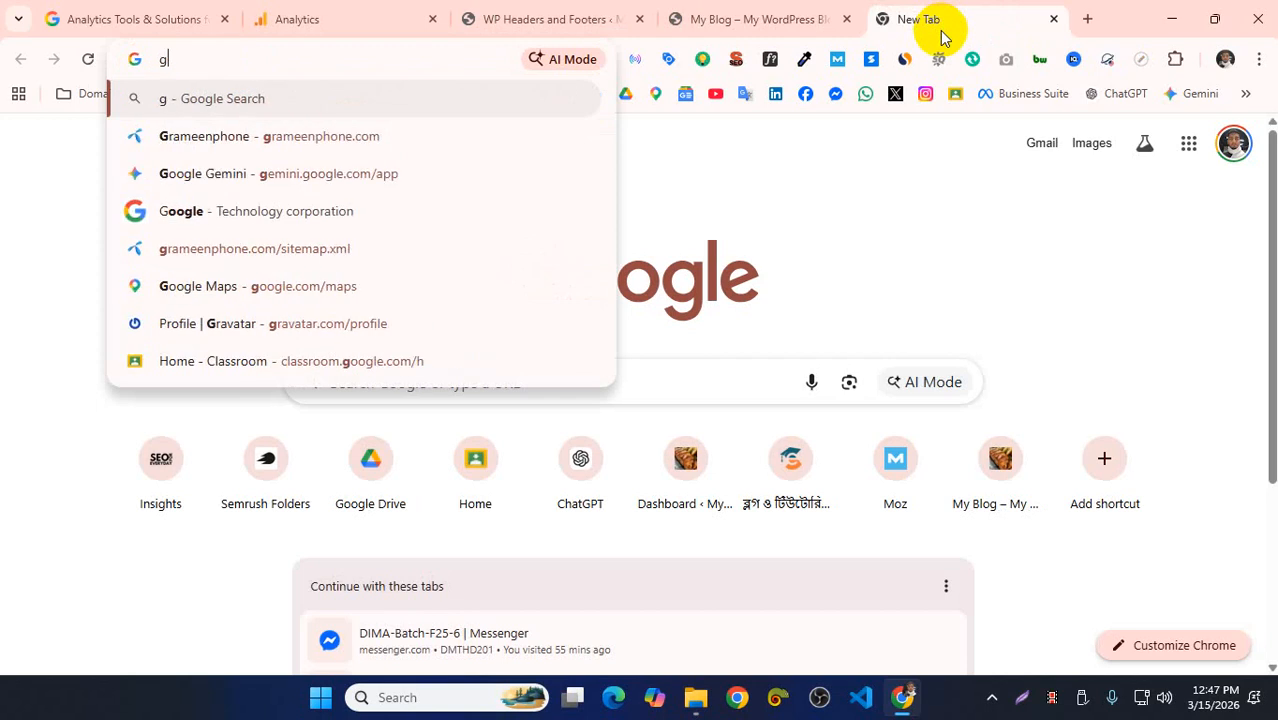
{"action": "type", "text": "sc"}
{"action": "key", "text": "Return"}
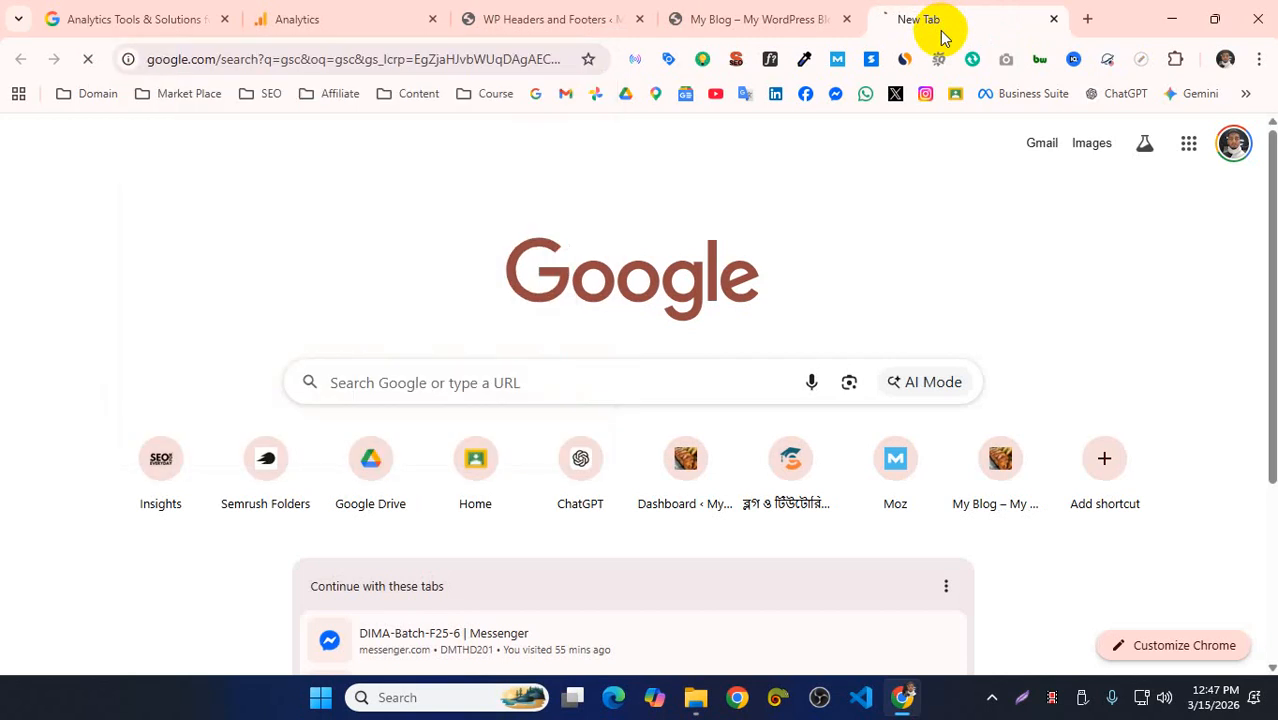
{"action": "left_click", "coordinate": [273, 390]}
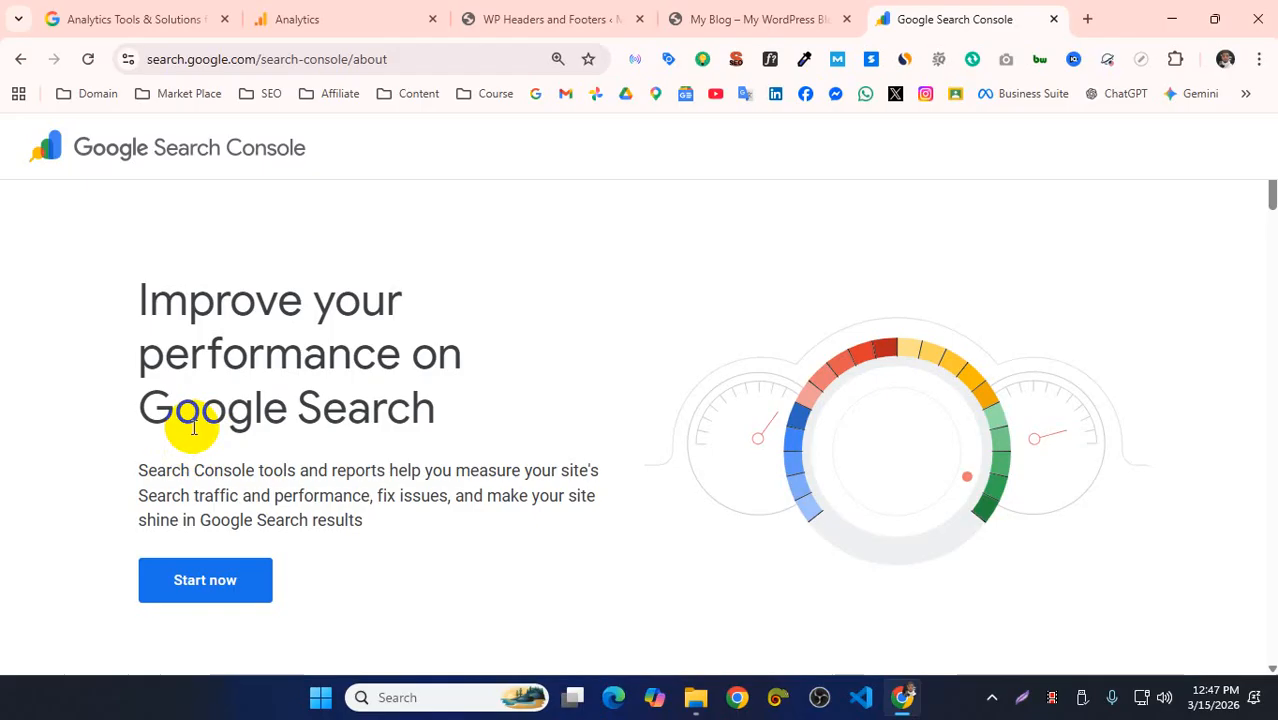
{"action": "left_click", "coordinate": [214, 604]}
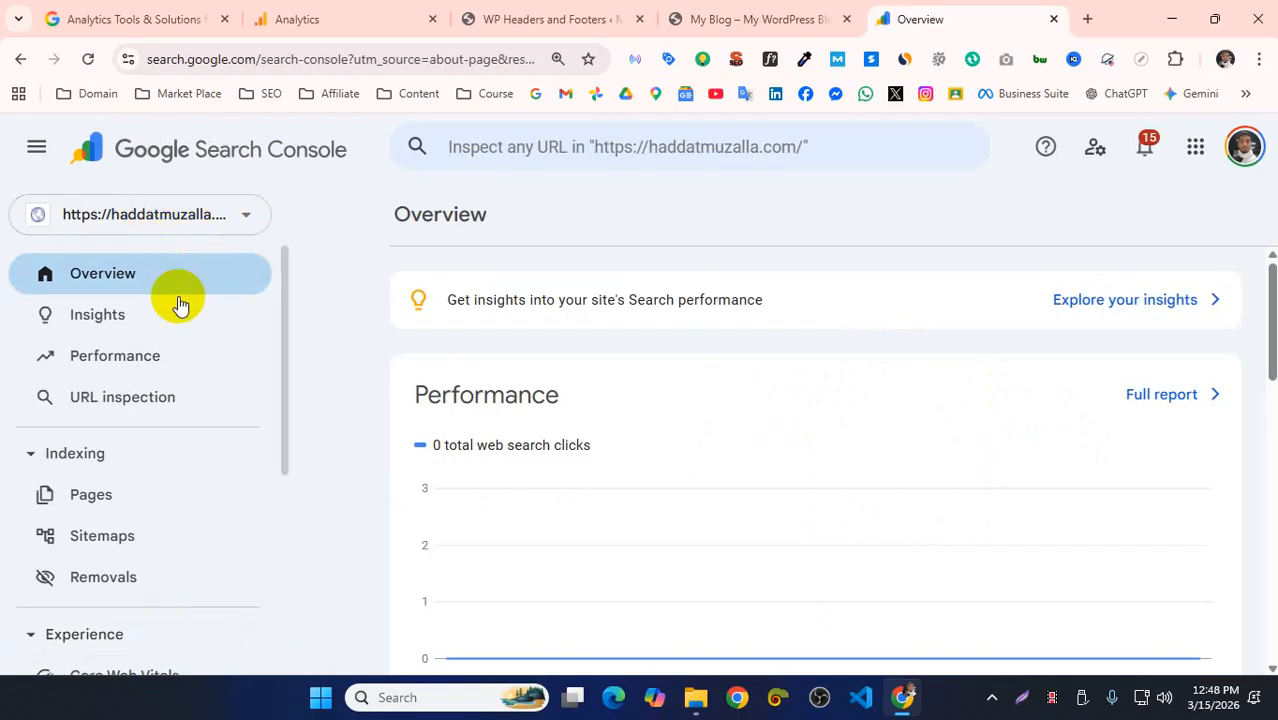
- Open the ownership verification settings in Search Console and check the status of the Google Analytics method
{"action": "scroll", "coordinate": [150, 420], "scroll_direction": "down", "scroll_amount": 4}
{"action": "left_click", "coordinate": [91, 518]}
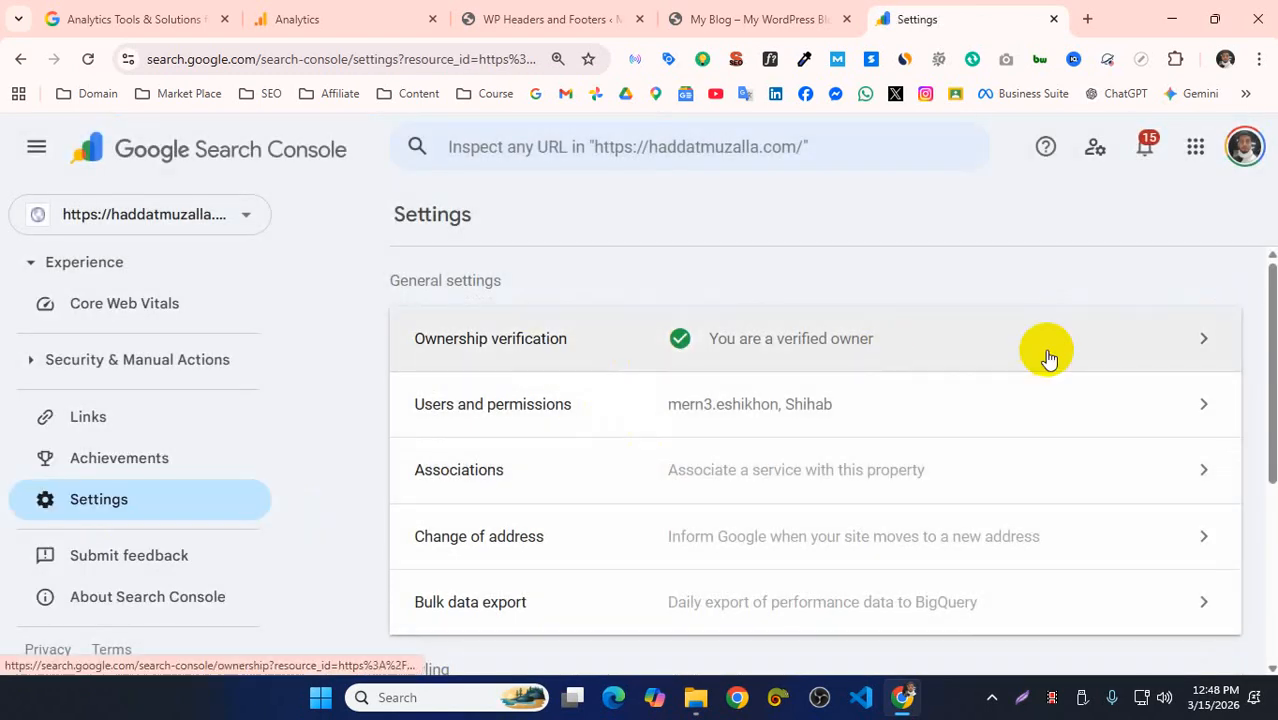
{"action": "left_click", "coordinate": [1048, 356]}
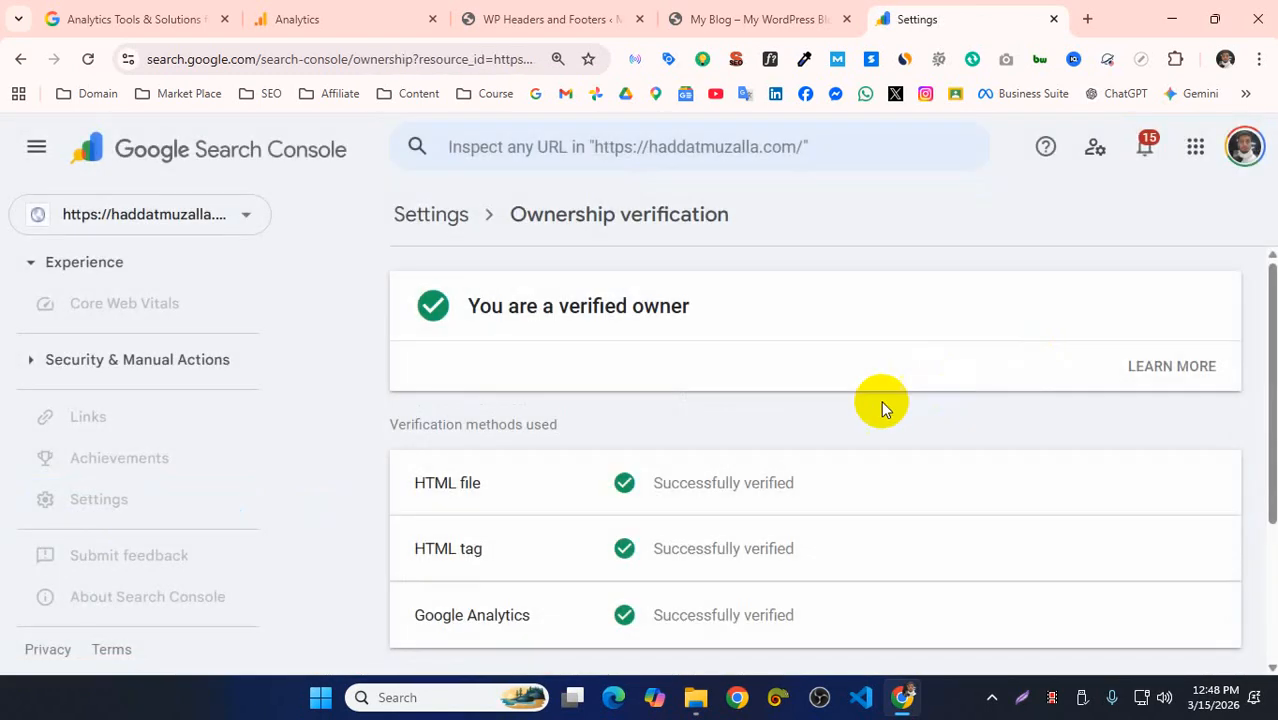
{"action": "scroll", "coordinate": [875, 420], "scroll_direction": "down", "scroll_amount": 2}
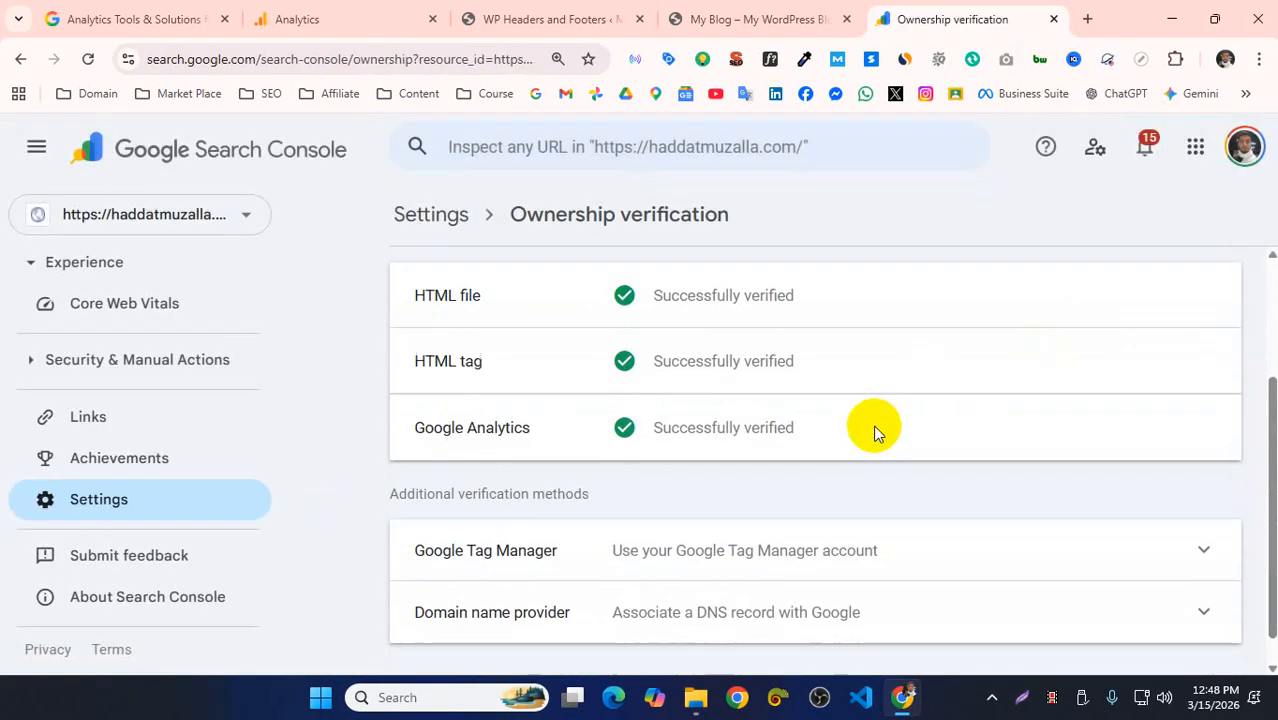
{"action": "double_click", "coordinate": [703, 427]}
{"action": "triple_click", "coordinate": [703, 427]}
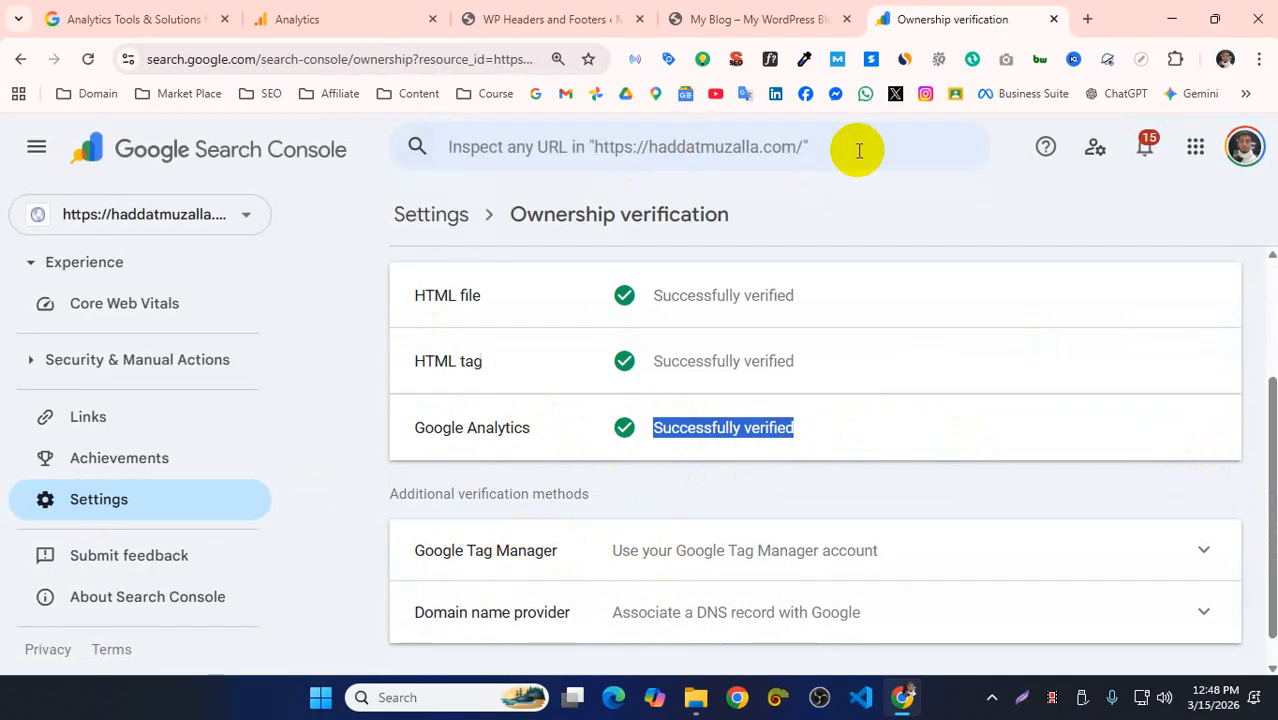
- Move the Search Console tab to the front of the browser and close the Analytics Tools & Solutions tab
{"action": "left_click_drag", "start_coordinate": [940, 16], "coordinate": [54, 18]}
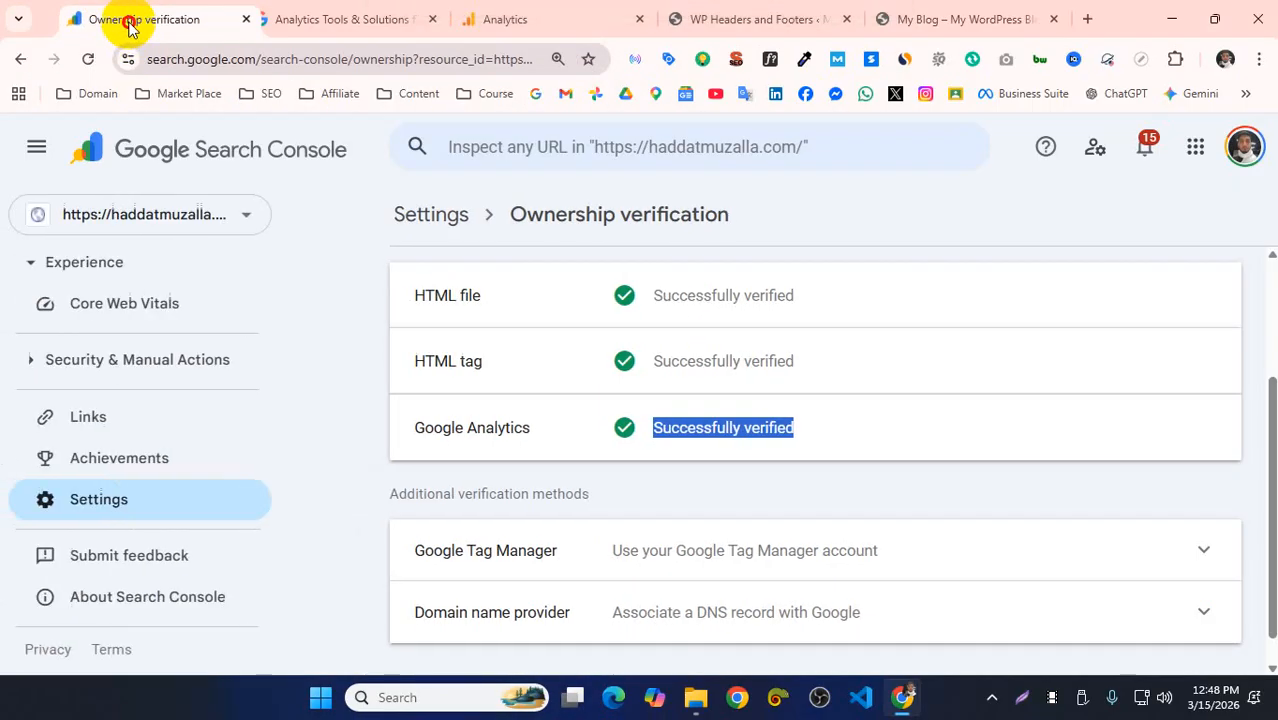
{"action": "left_click", "coordinate": [428, 21]}
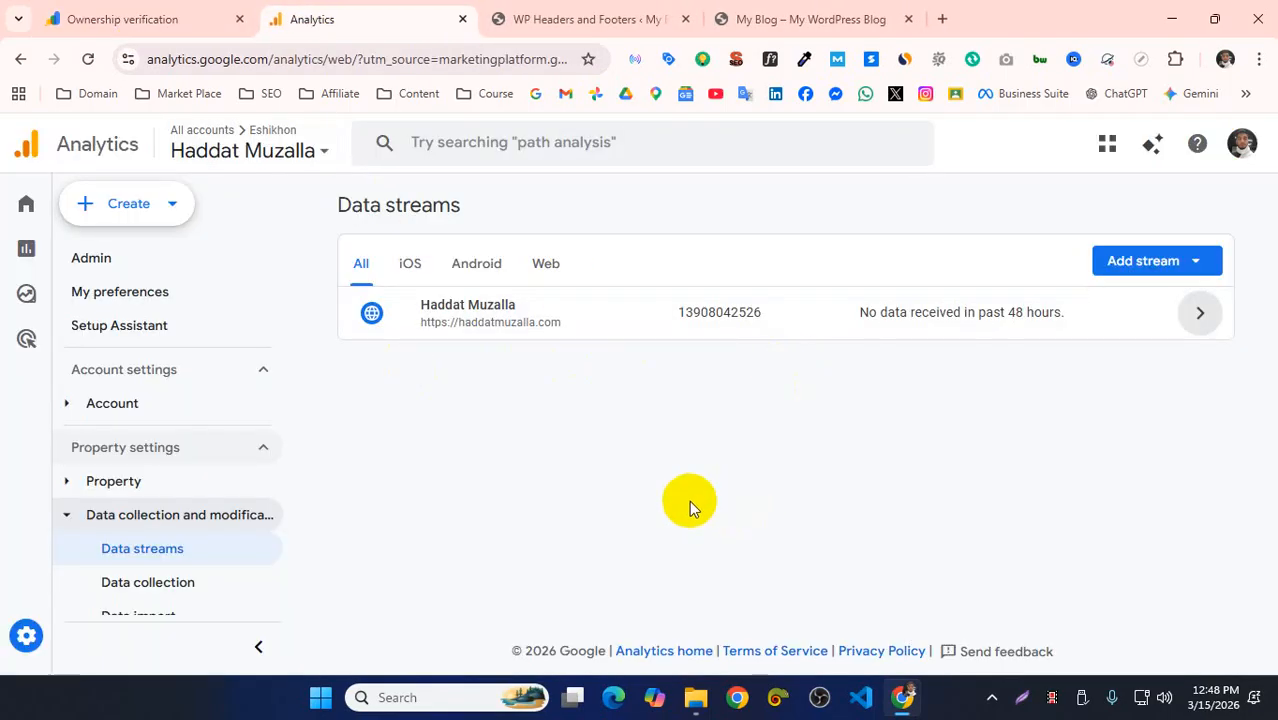
- Open the Haddat Muzalla property's Home page in Analytics and review its active users and real-time data
{"action": "left_click", "coordinate": [26, 208]}
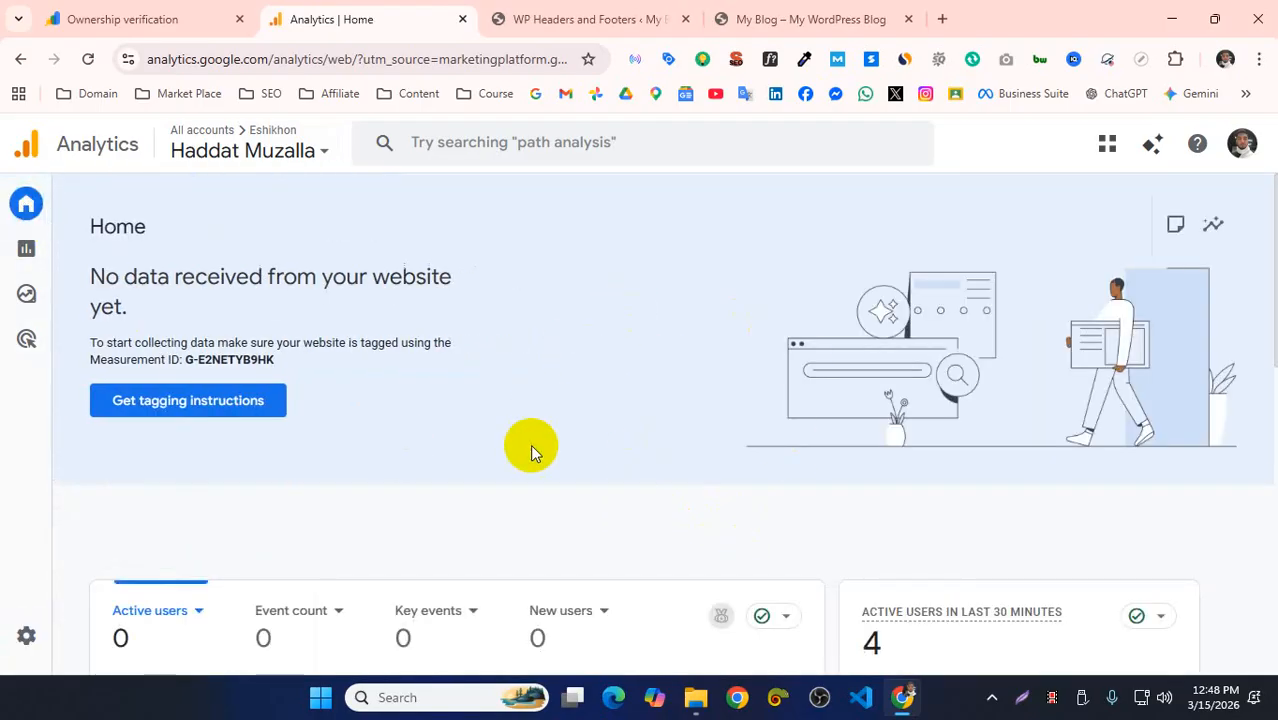
{"action": "scroll", "coordinate": [400, 345], "scroll_direction": "down", "scroll_amount": 2}
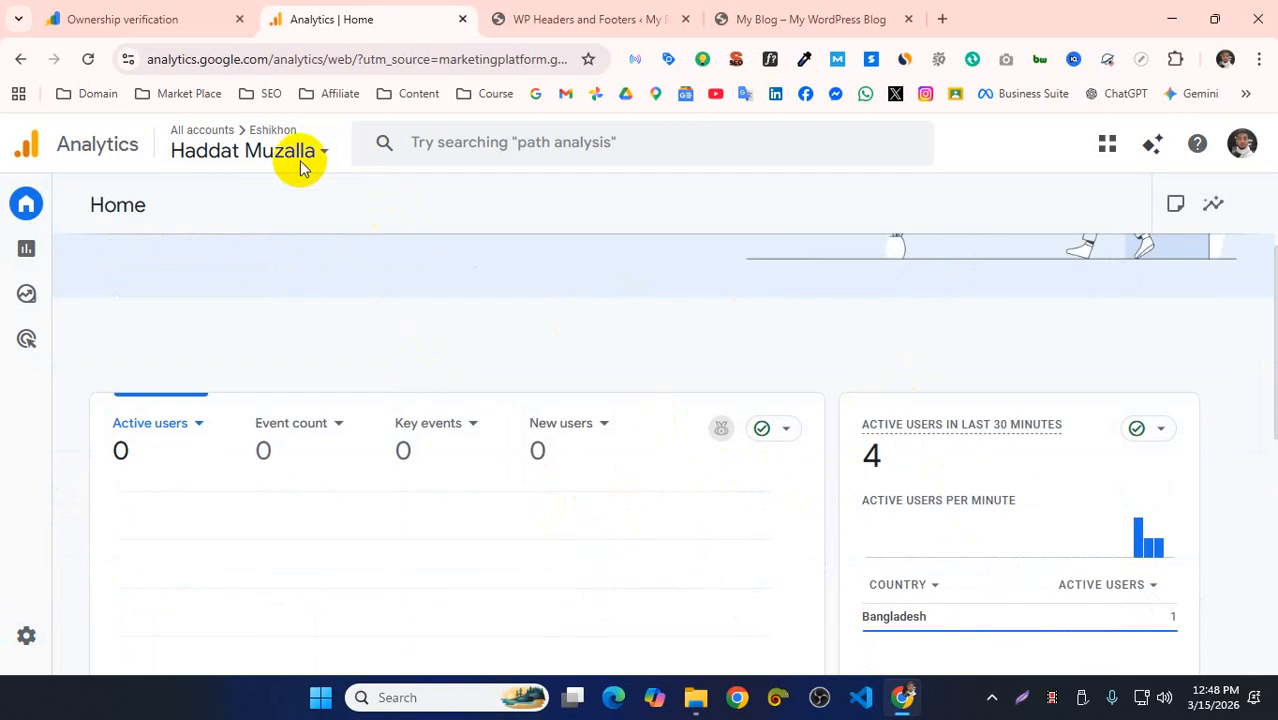
{"action": "scroll", "coordinate": [128, 294], "scroll_direction": "up", "scroll_amount": 2}
{"action": "scroll", "coordinate": [945, 415], "scroll_direction": "down", "scroll_amount": 5}
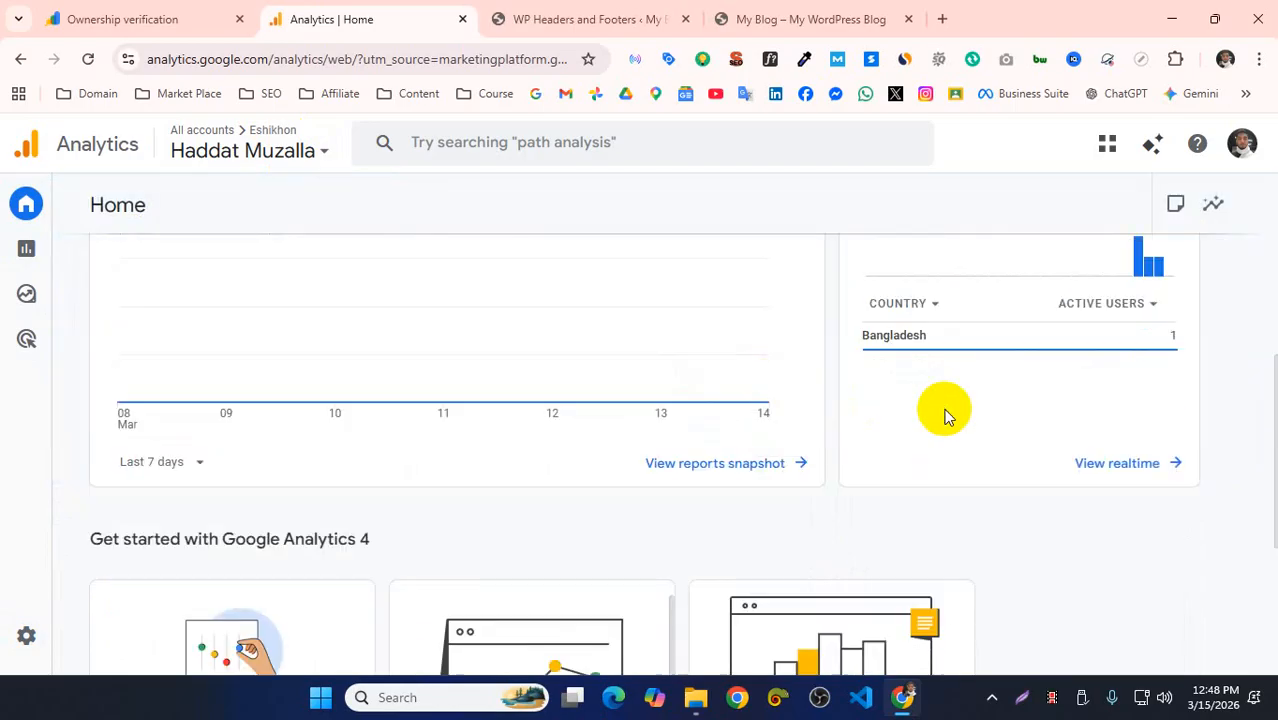
- Switch Analytics to the SEO for Everyday property and collapse the welcome-back highlights on its Home page
{"action": "scroll", "coordinate": [899, 379], "scroll_direction": "up", "scroll_amount": 1}
{"action": "scroll", "coordinate": [921, 428], "scroll_direction": "up", "scroll_amount": 2}
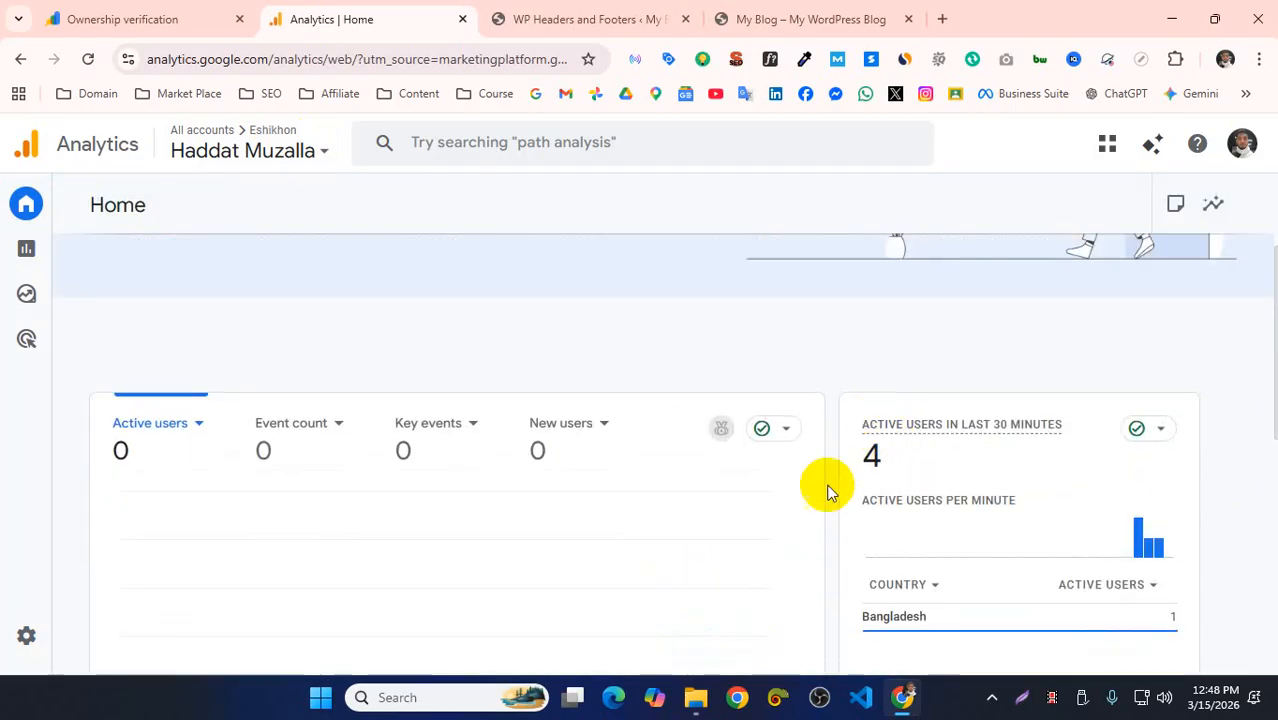
{"action": "mouse_move", "coordinate": [1172, 628]}
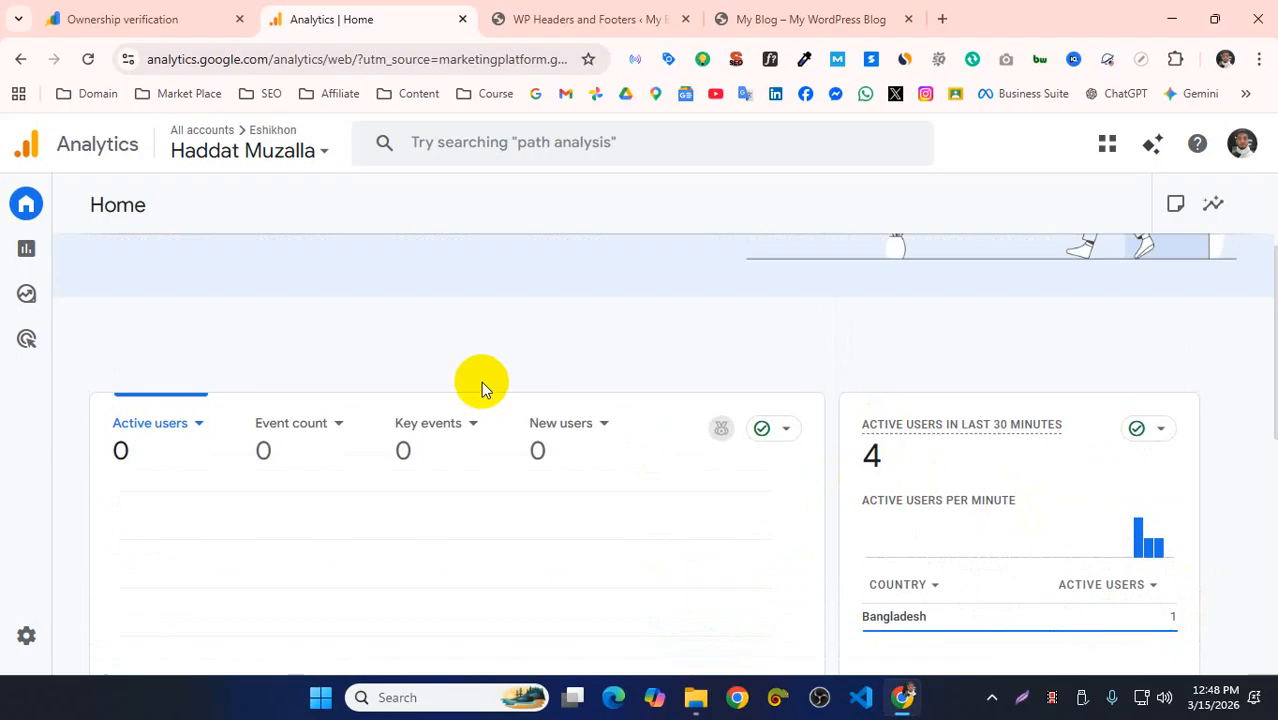
{"action": "scroll", "coordinate": [481, 381], "scroll_direction": "up", "scroll_amount": 2}
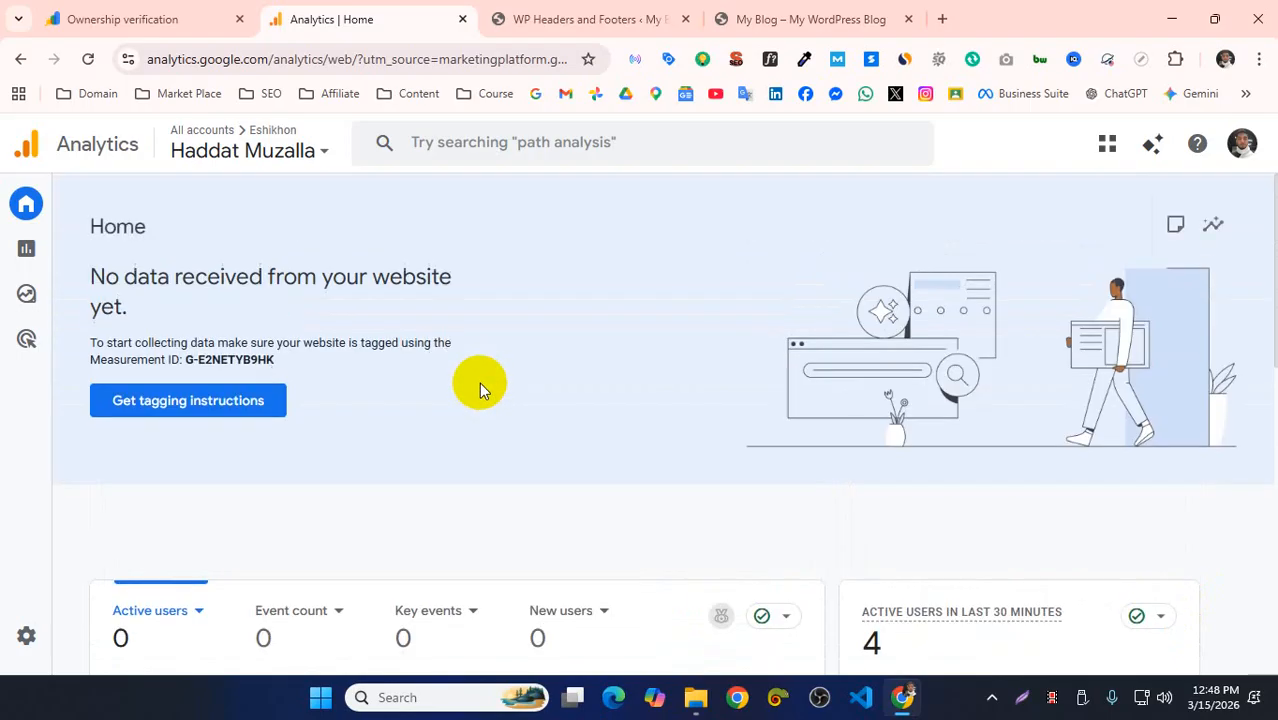
{"action": "left_click", "coordinate": [280, 150]}
{"action": "left_click", "coordinate": [283, 368]}
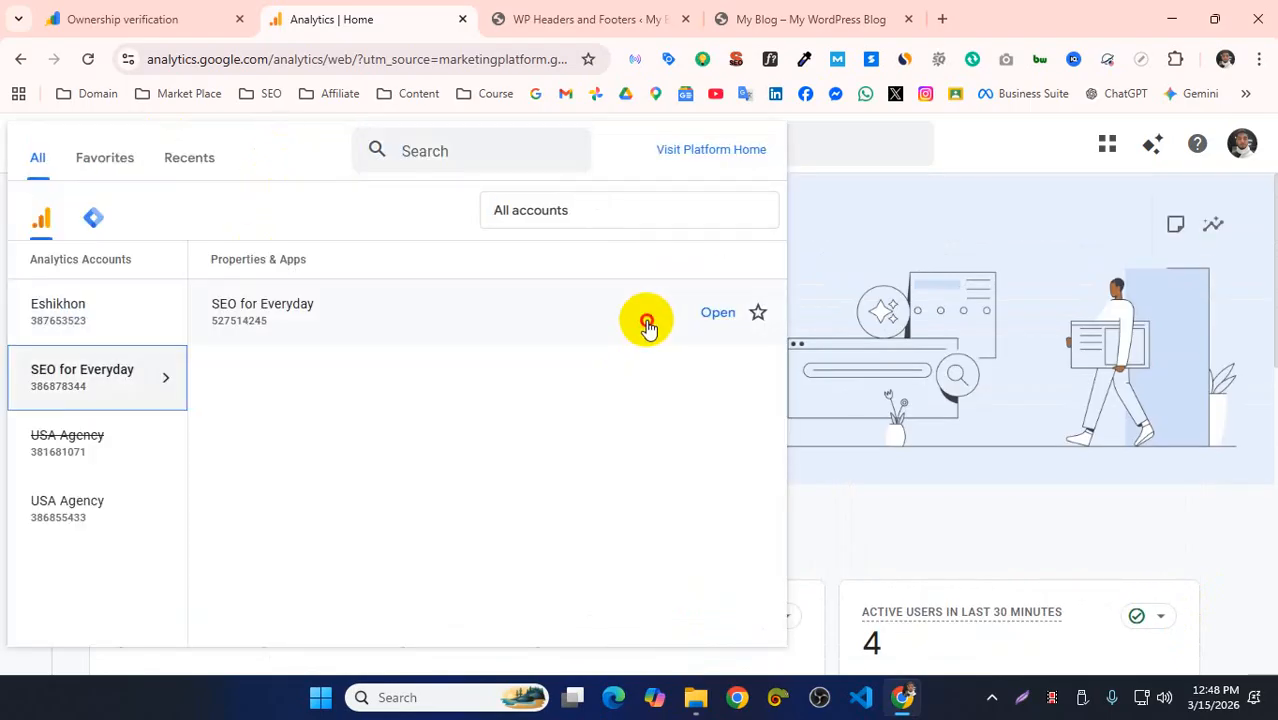
{"action": "left_click", "coordinate": [648, 325]}
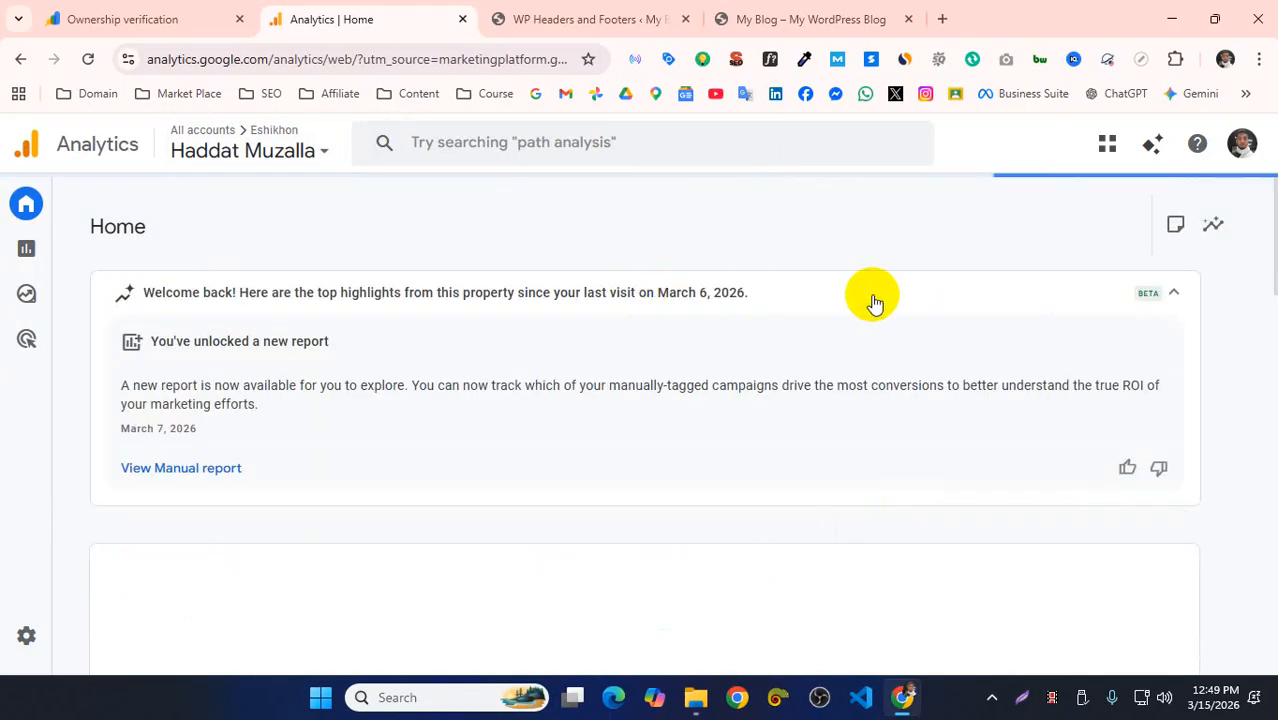
{"action": "left_click", "coordinate": [1180, 297]}
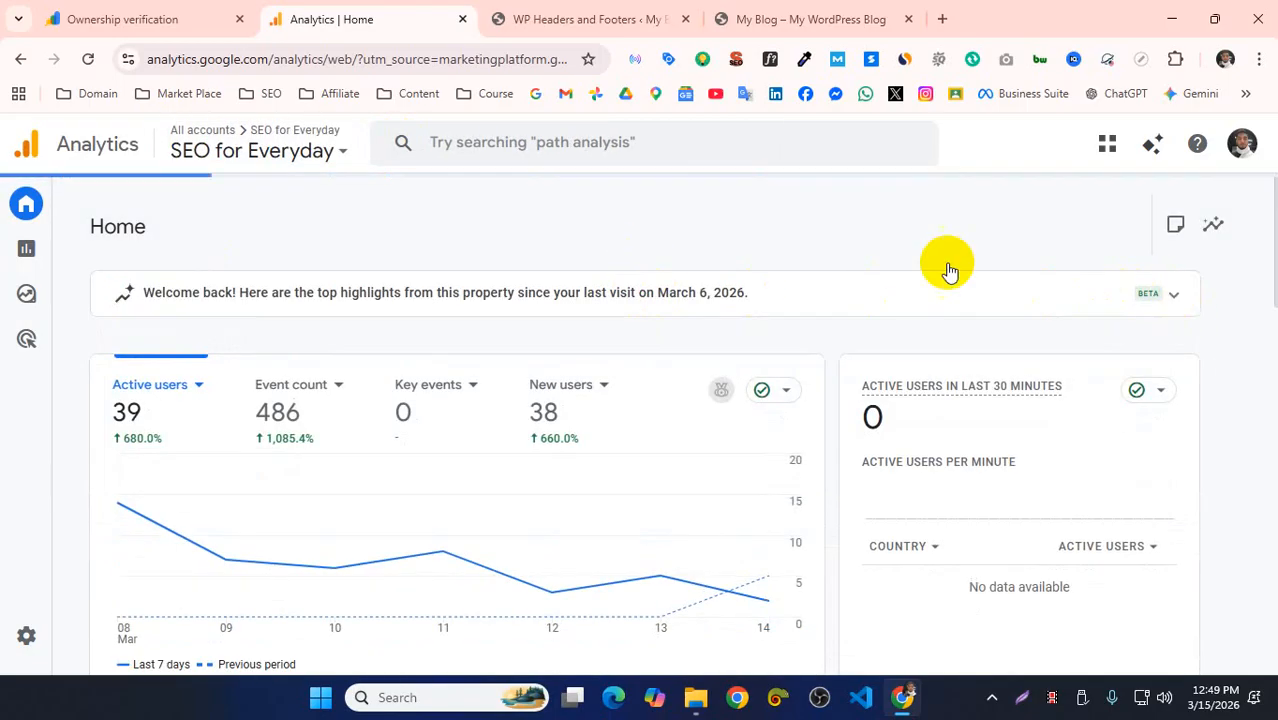
- Open the seoforeveryday.com website in a new browser tab
{"action": "left_click", "coordinate": [945, 19]}
{"action": "type", "text": "se"}
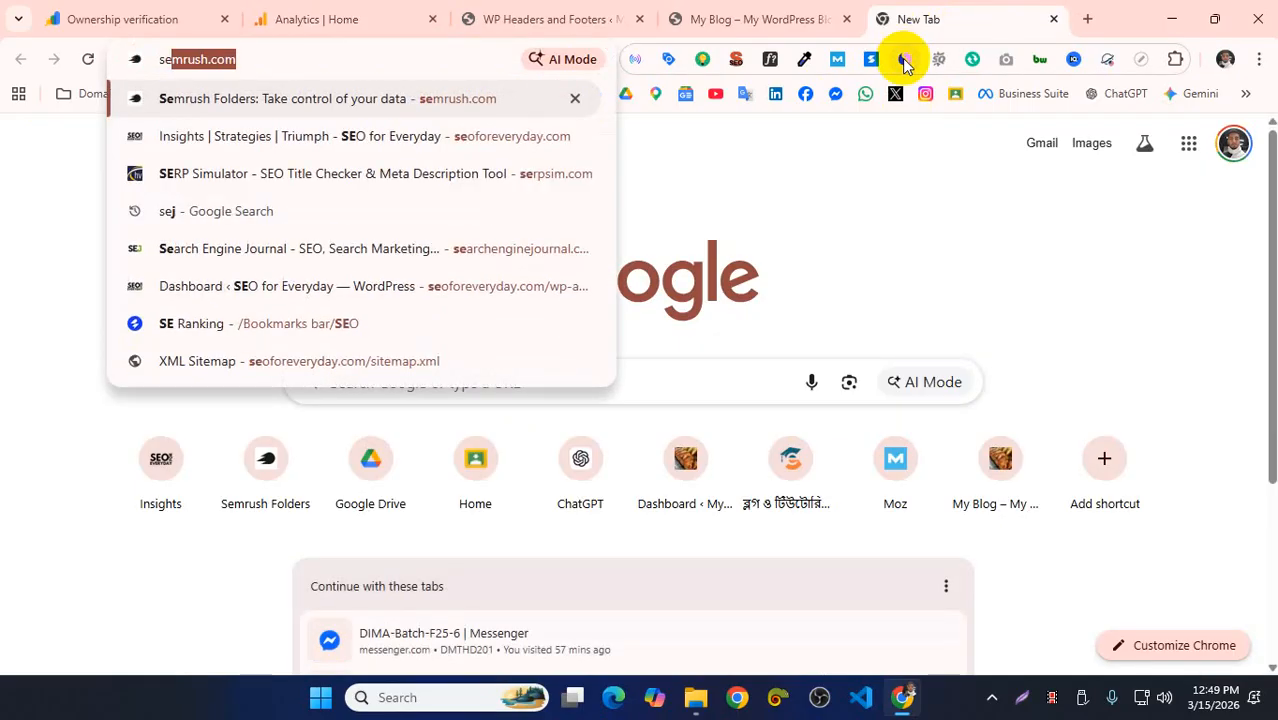
{"action": "left_click", "coordinate": [495, 136]}
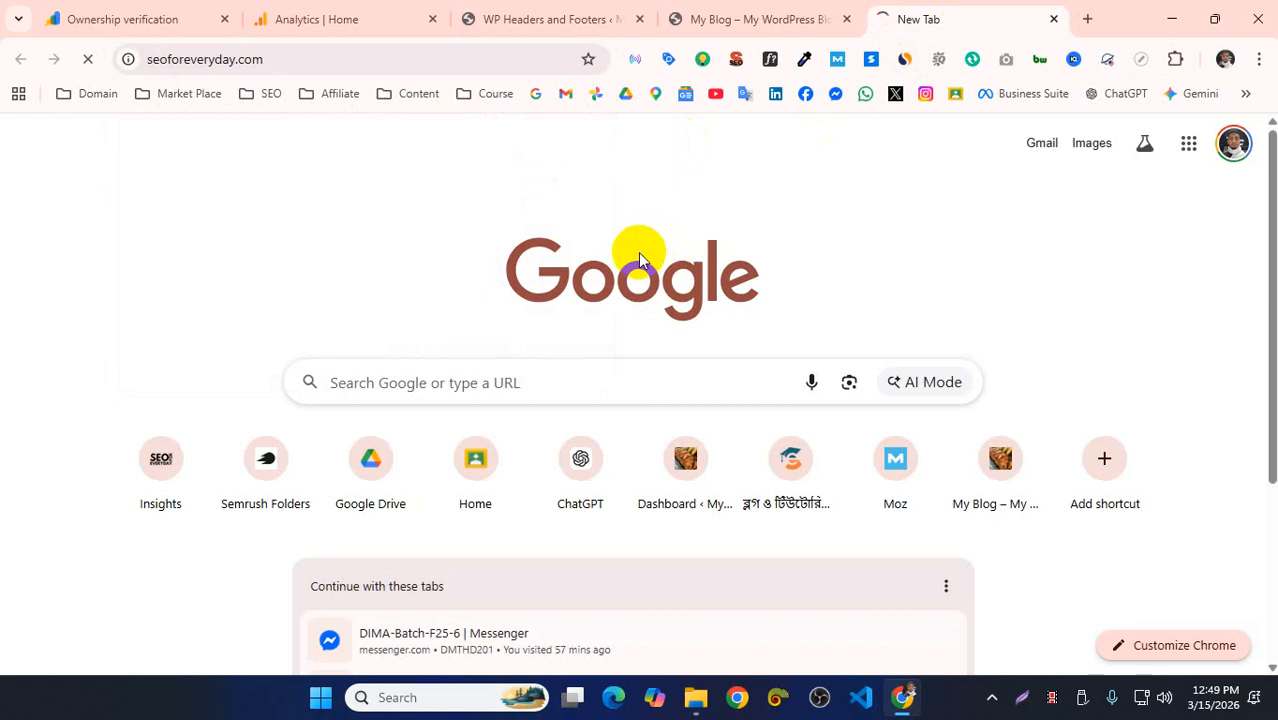
- Create and download a QR code for the seoforeveryday.com home page, display the image full screen, and close it
{"action": "right_click", "coordinate": [724, 210]}
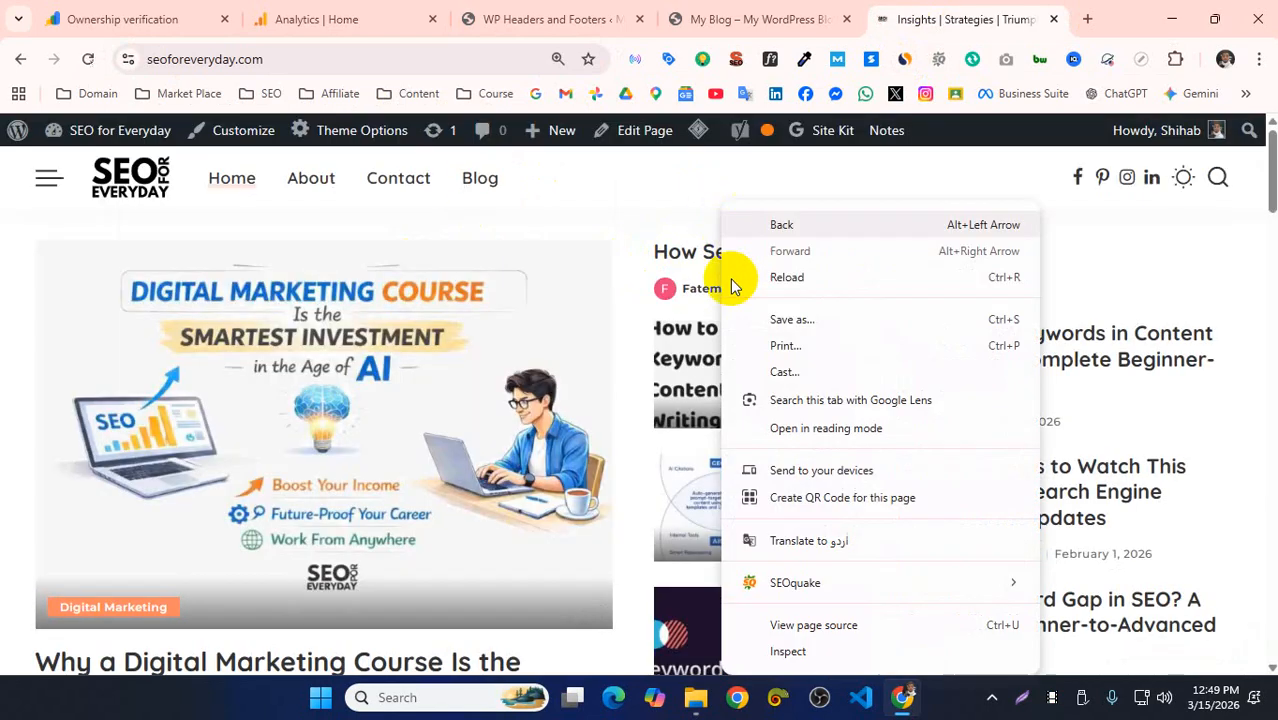
{"action": "left_click", "coordinate": [765, 494]}
{"action": "left_click", "coordinate": [555, 465]}
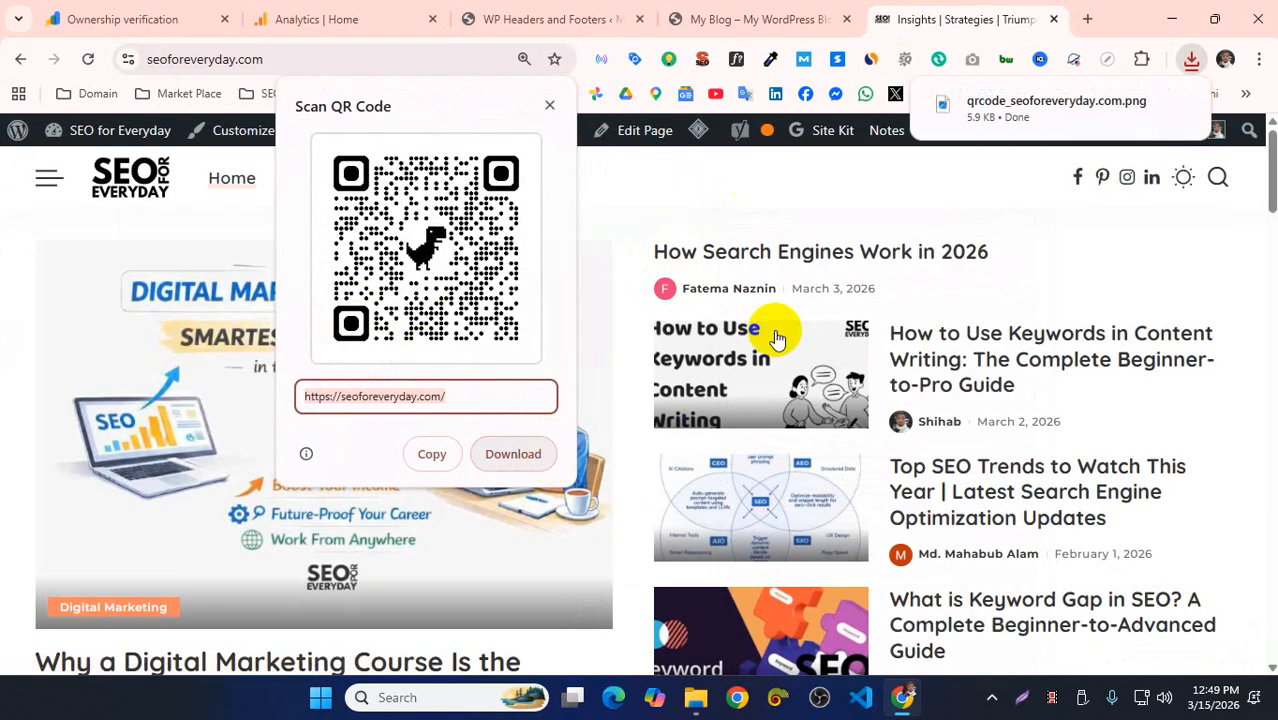
{"action": "left_click", "coordinate": [1033, 119]}
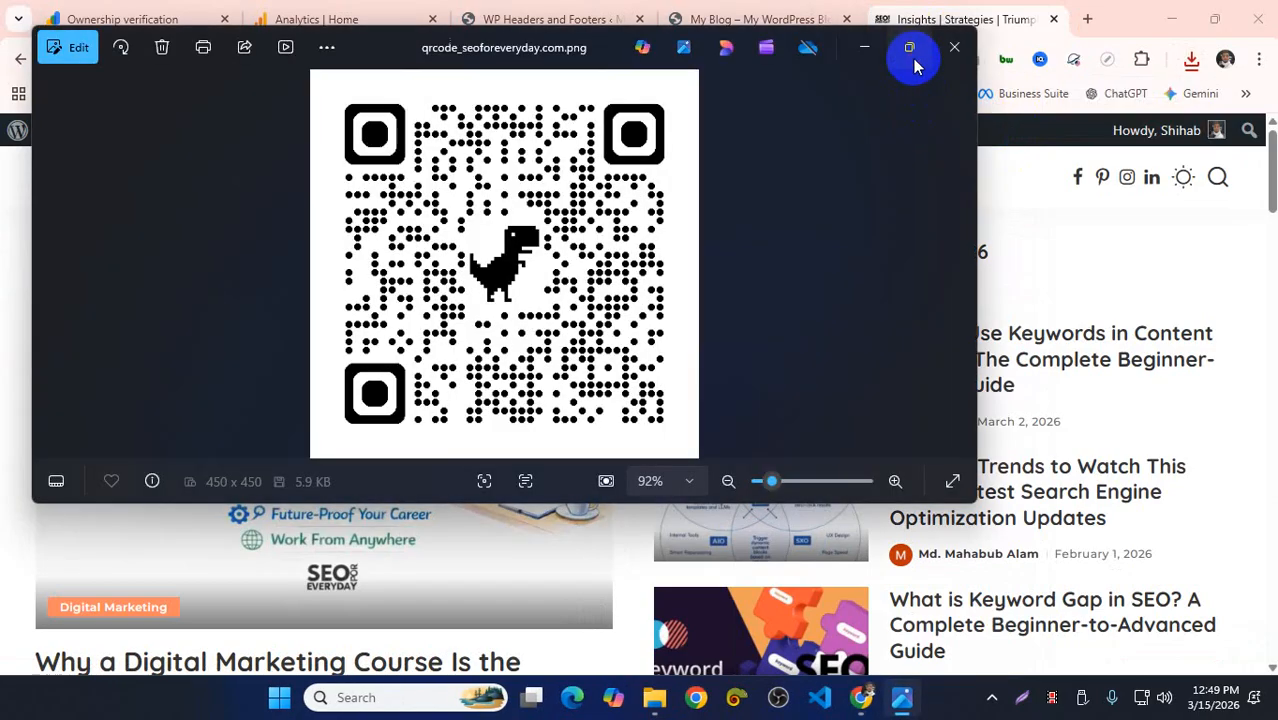
{"action": "left_click", "coordinate": [910, 48]}
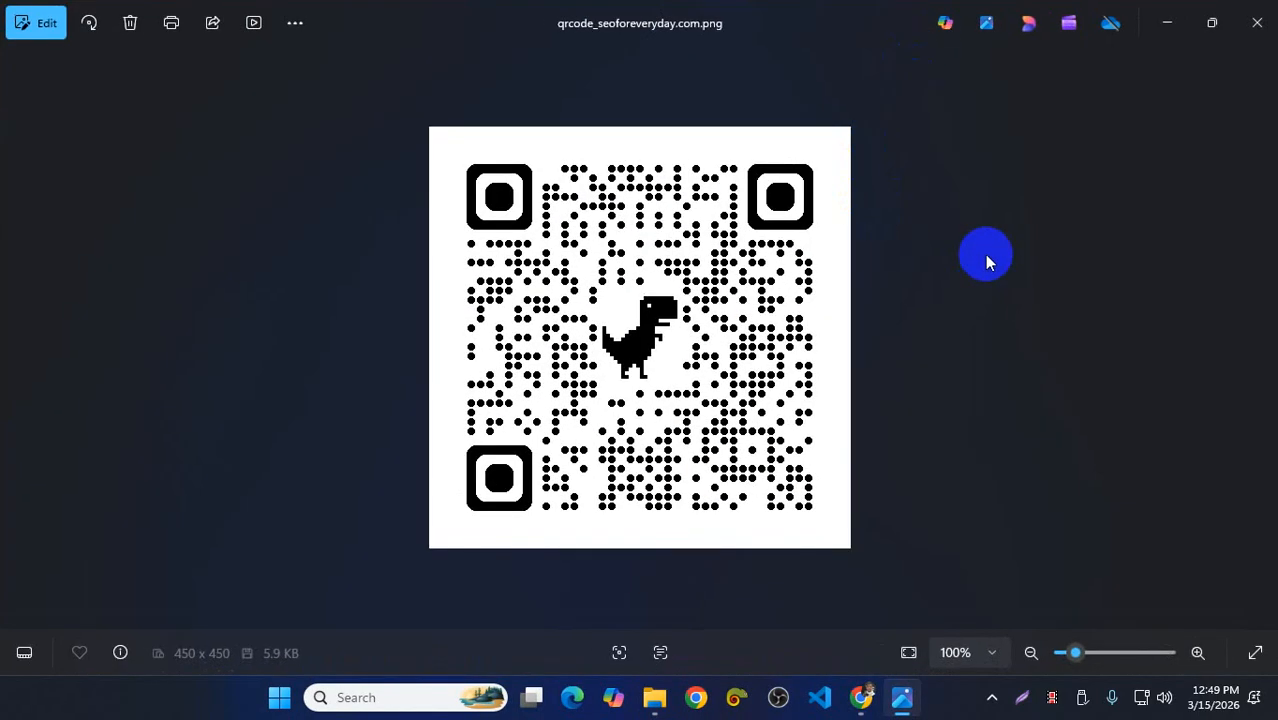
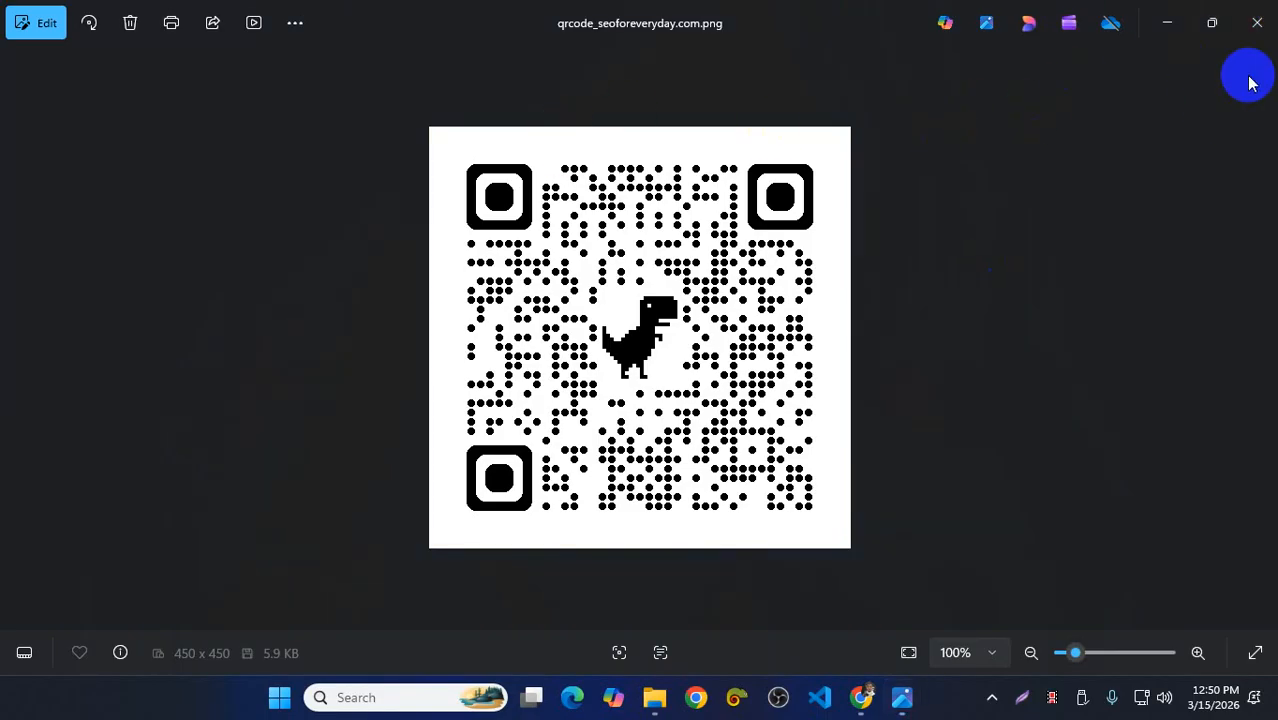
{"action": "left_click", "coordinate": [1250, 28]}
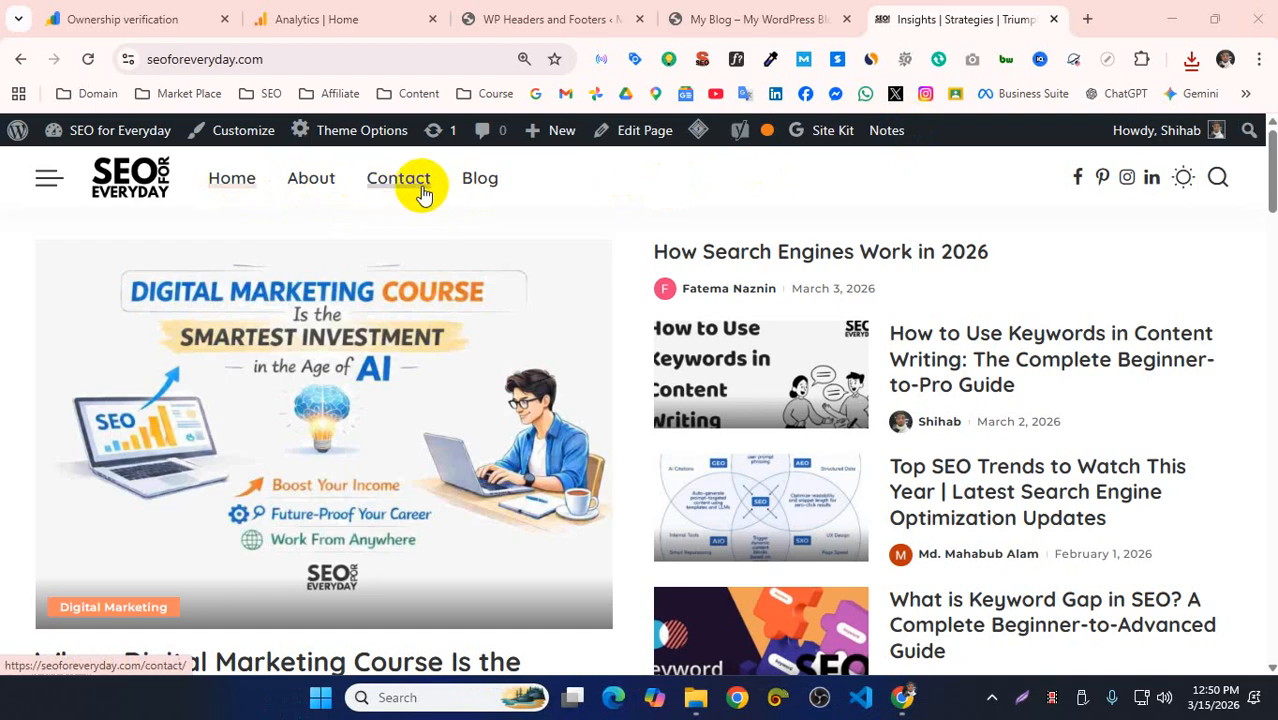
- Visit the website's Blog page, then return to Analytics and check the active users in the last 30 minutes
{"action": "left_click", "coordinate": [479, 180]}
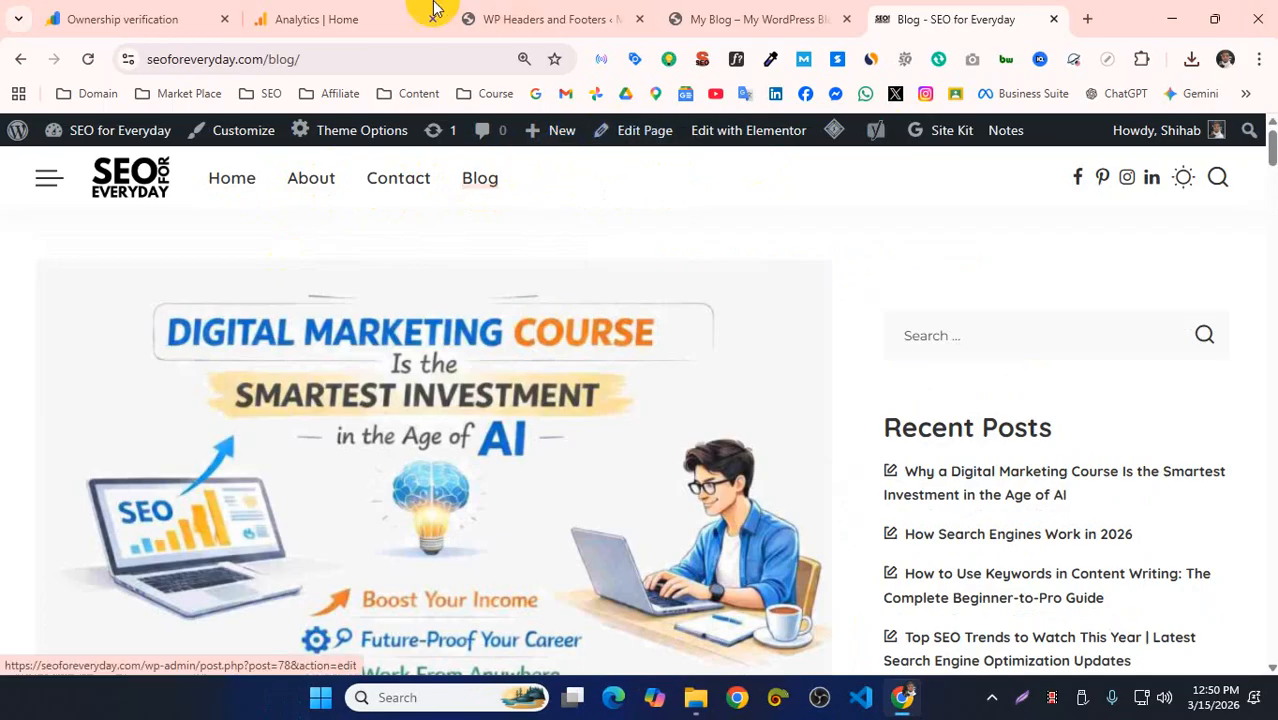
{"action": "left_click", "coordinate": [380, 28]}
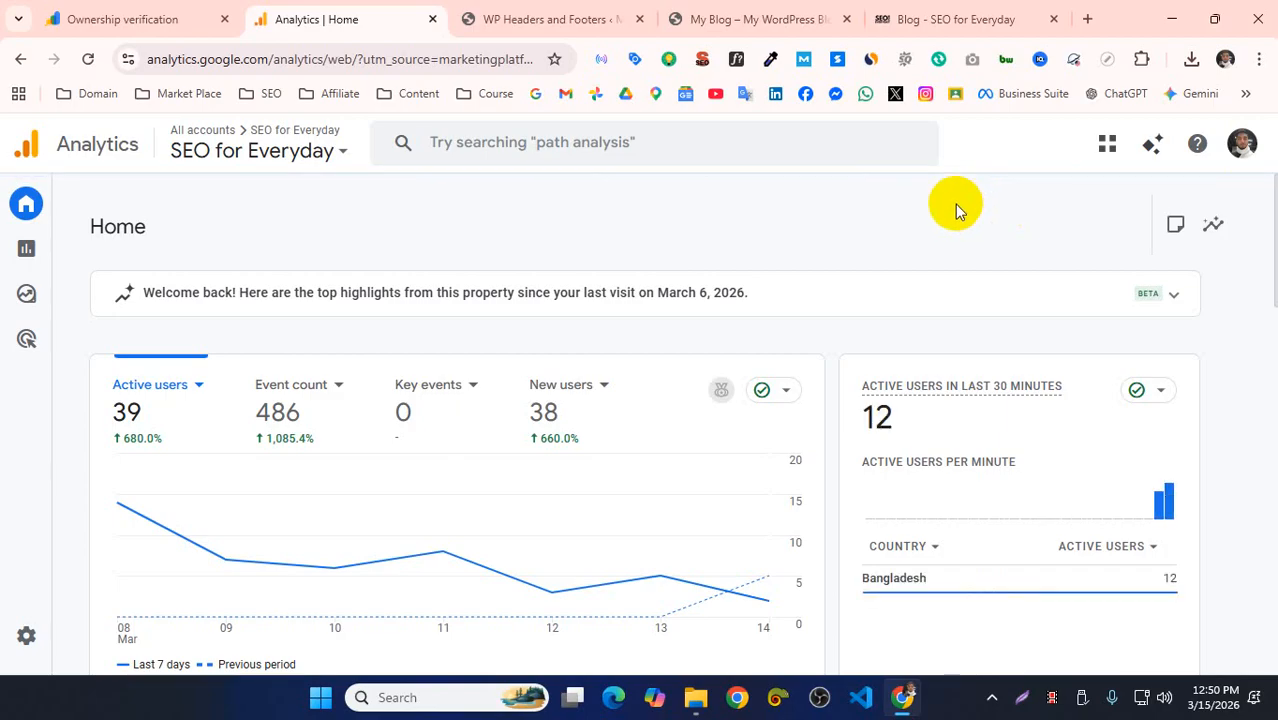
{"action": "scroll", "coordinate": [941, 342], "scroll_direction": "down", "scroll_amount": 1}
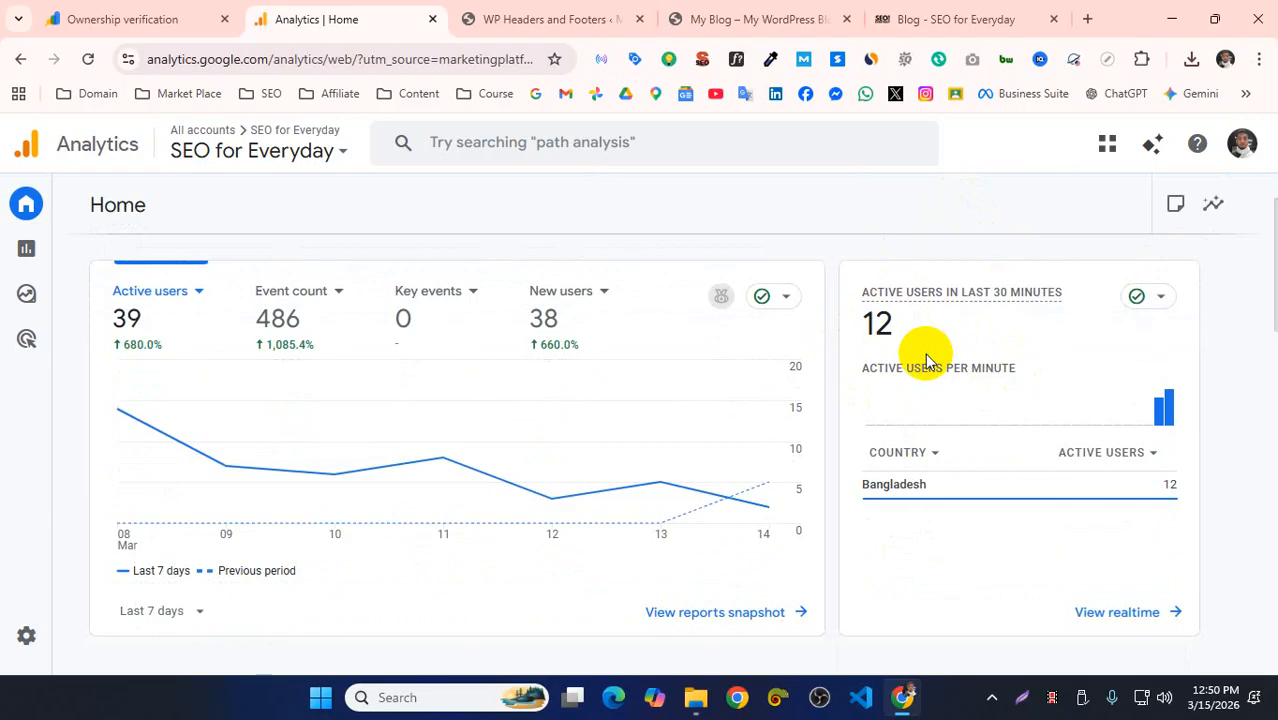
- View the Home overview metrics for the last 30 days, then set the date range back to Last 7 days
{"action": "left_click", "coordinate": [168, 608]}
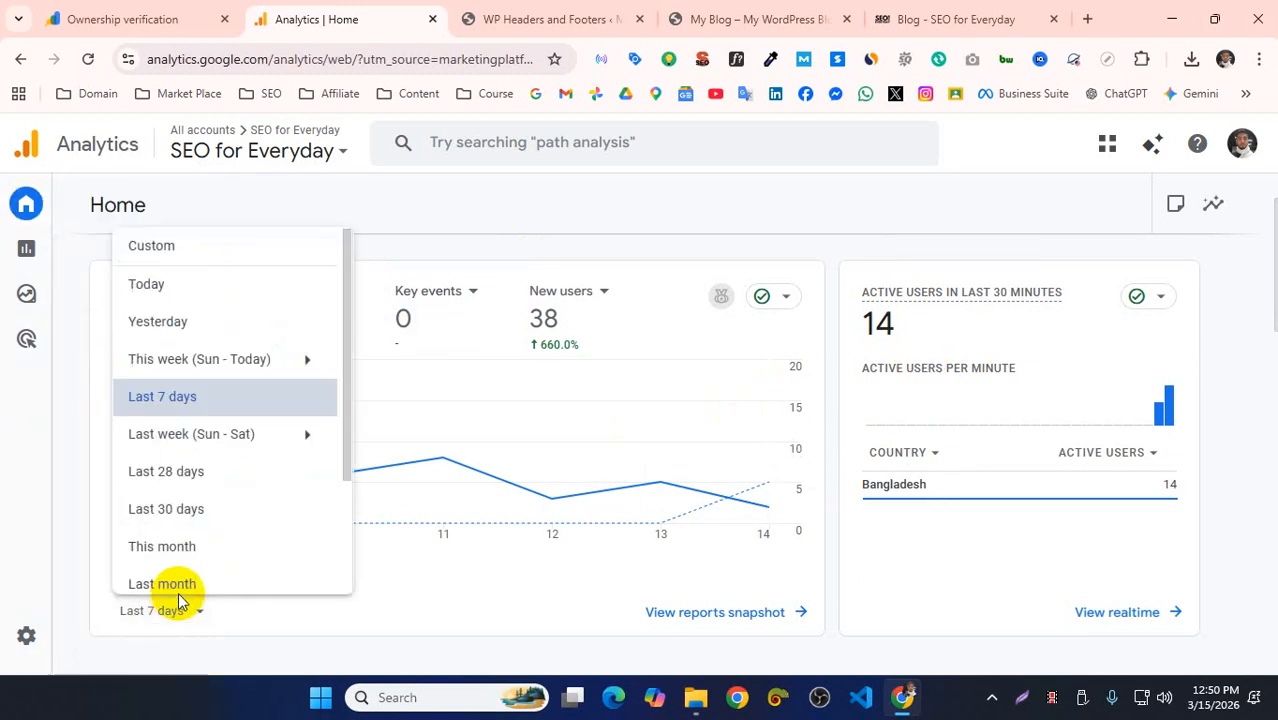
{"action": "left_click", "coordinate": [216, 514]}
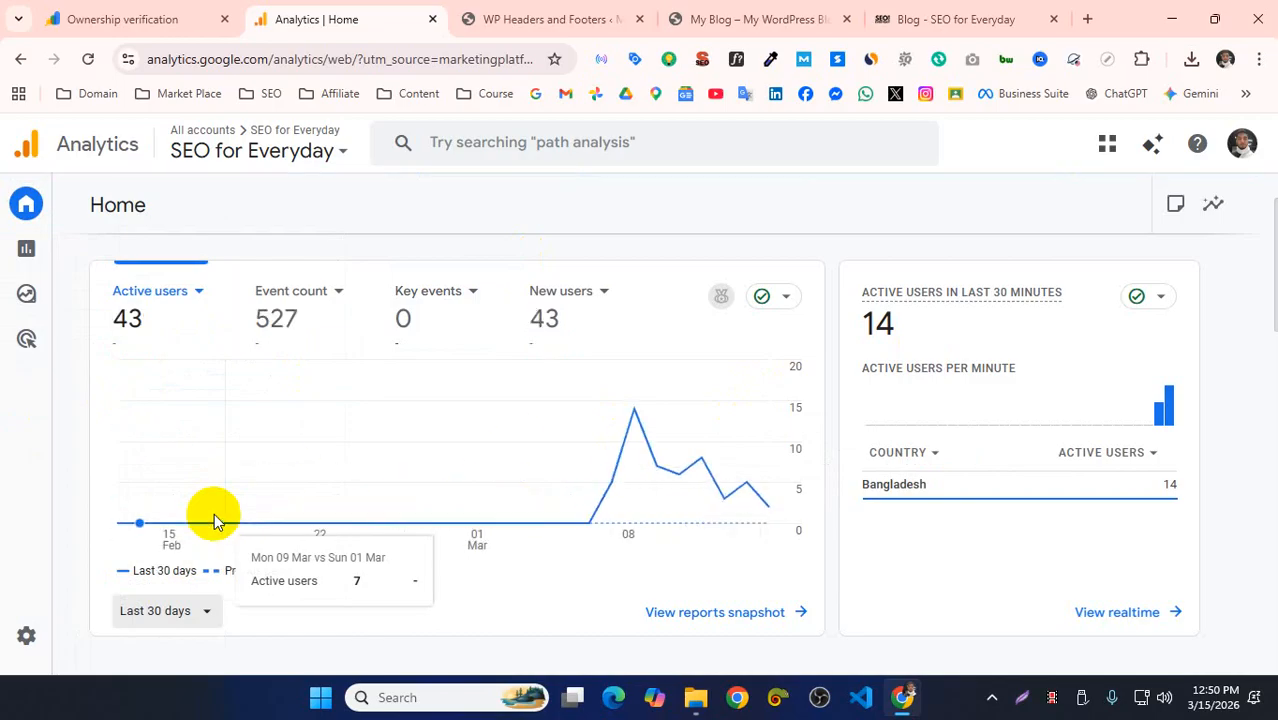
{"action": "left_click", "coordinate": [185, 609]}
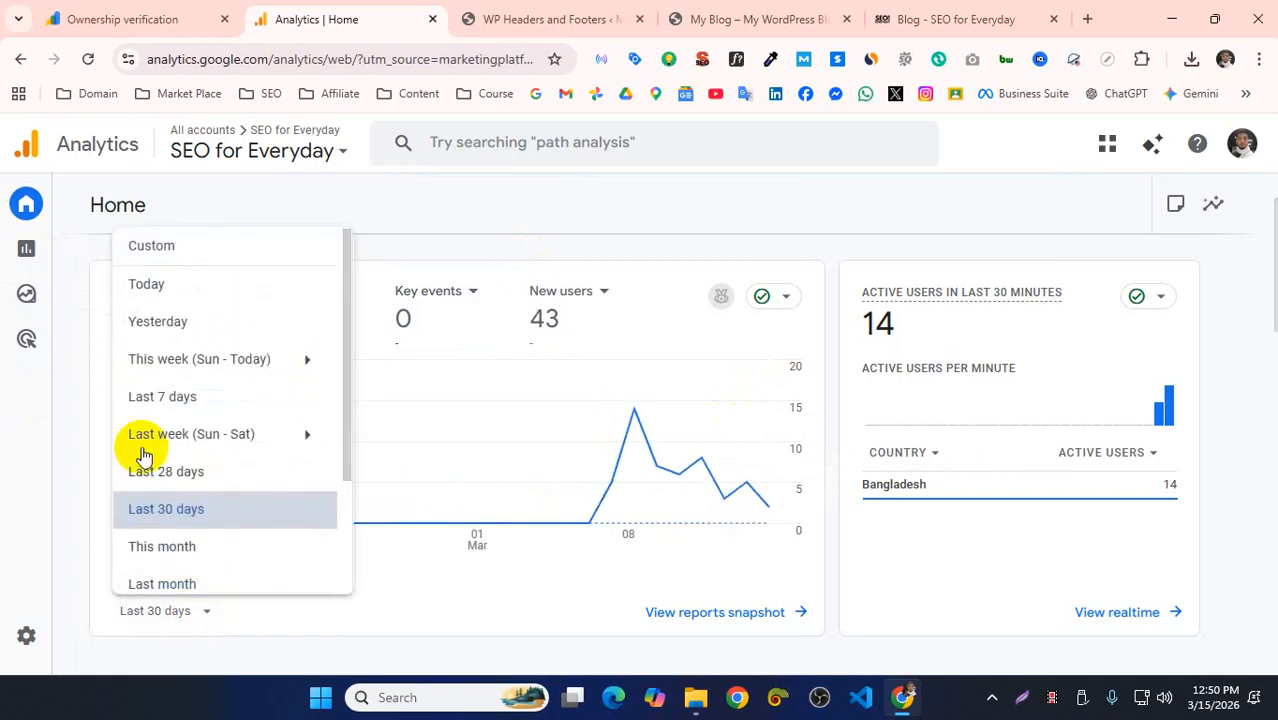
{"action": "left_click", "coordinate": [163, 398]}
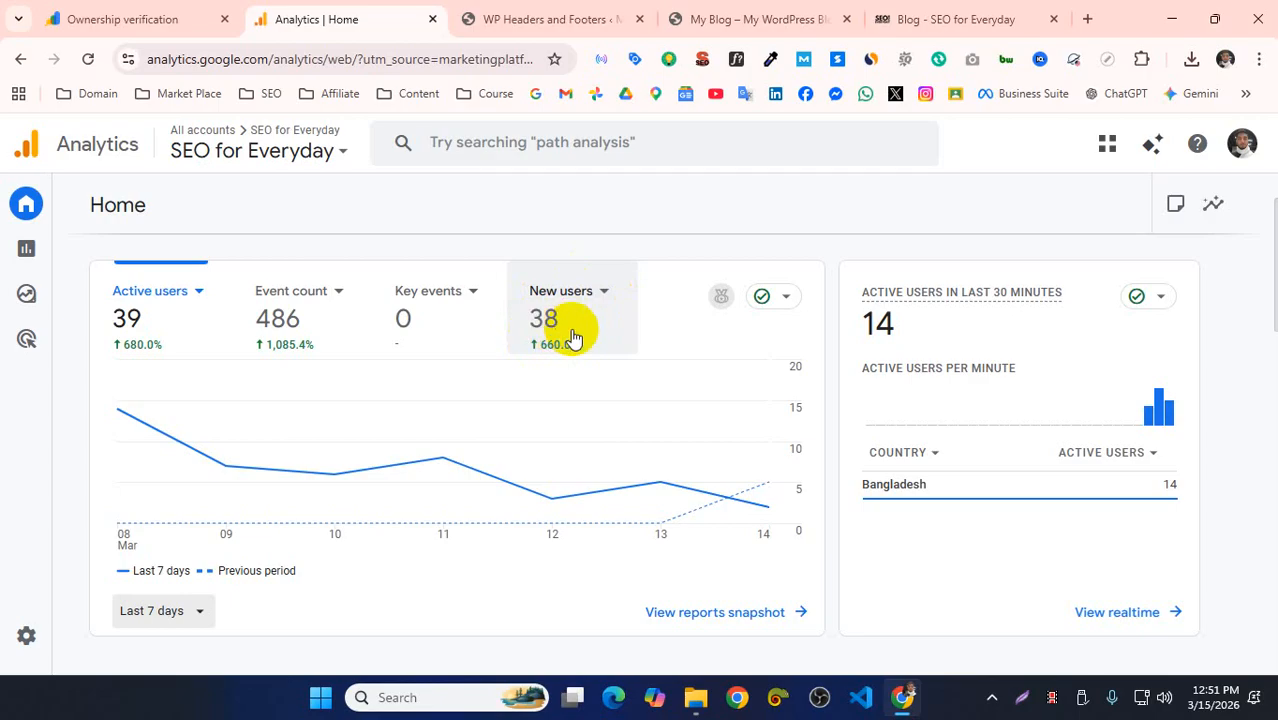
- Look over the remaining Home page cards and open the Realtime overview report for SEO for Everyday
{"action": "scroll", "coordinate": [560, 345], "scroll_direction": "down", "scroll_amount": 2}
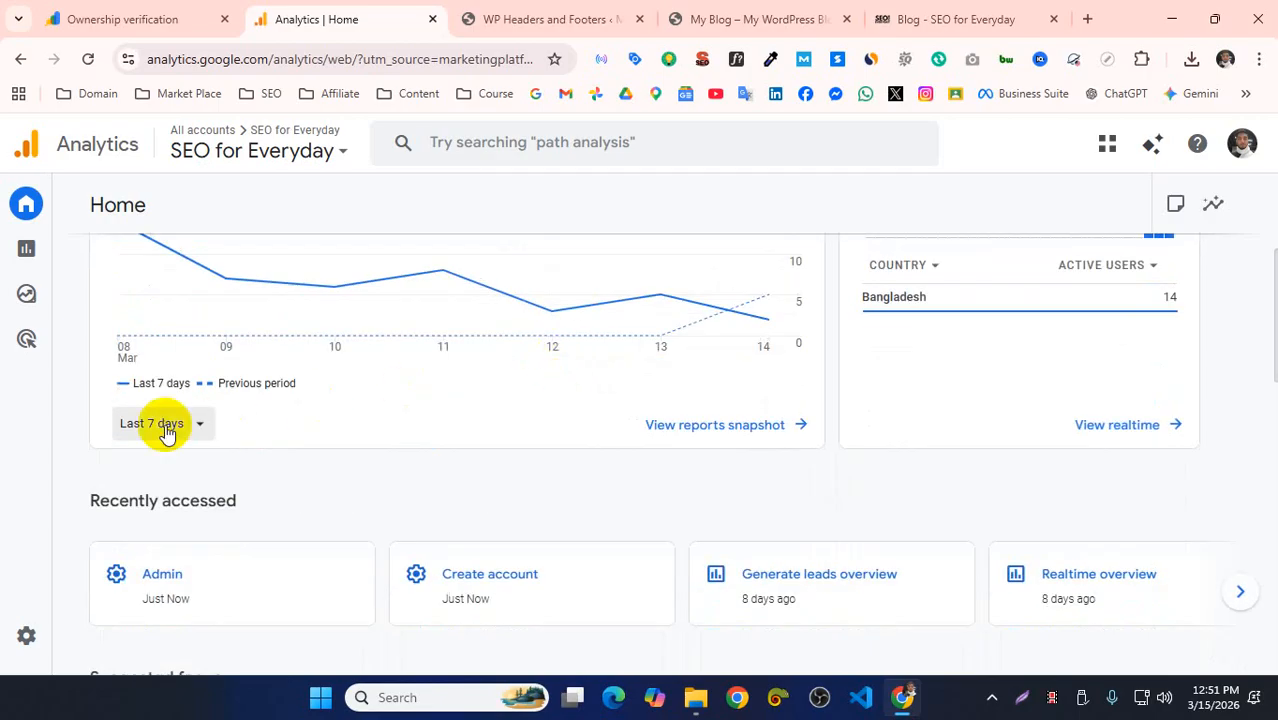
{"action": "scroll", "coordinate": [170, 424], "scroll_direction": "down", "scroll_amount": 4}
{"action": "scroll", "coordinate": [979, 562], "scroll_direction": "up", "scroll_amount": 7}
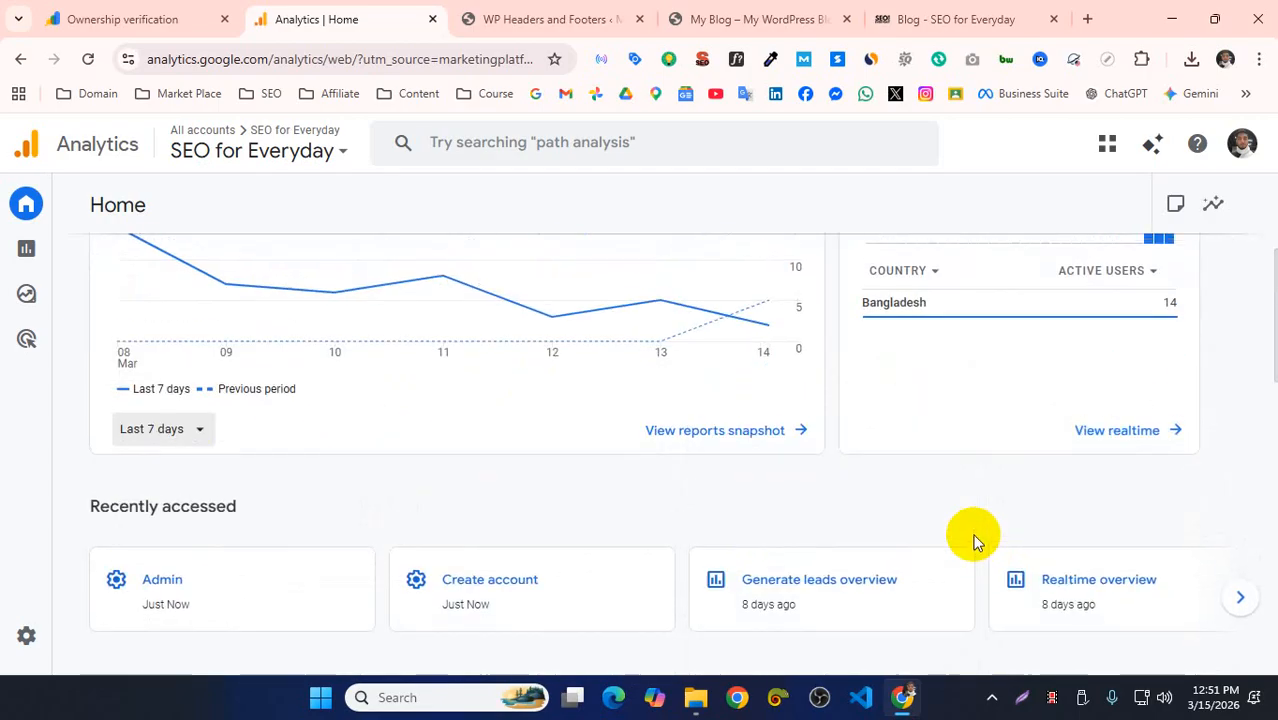
{"action": "scroll", "coordinate": [1004, 423], "scroll_direction": "down", "scroll_amount": 3}
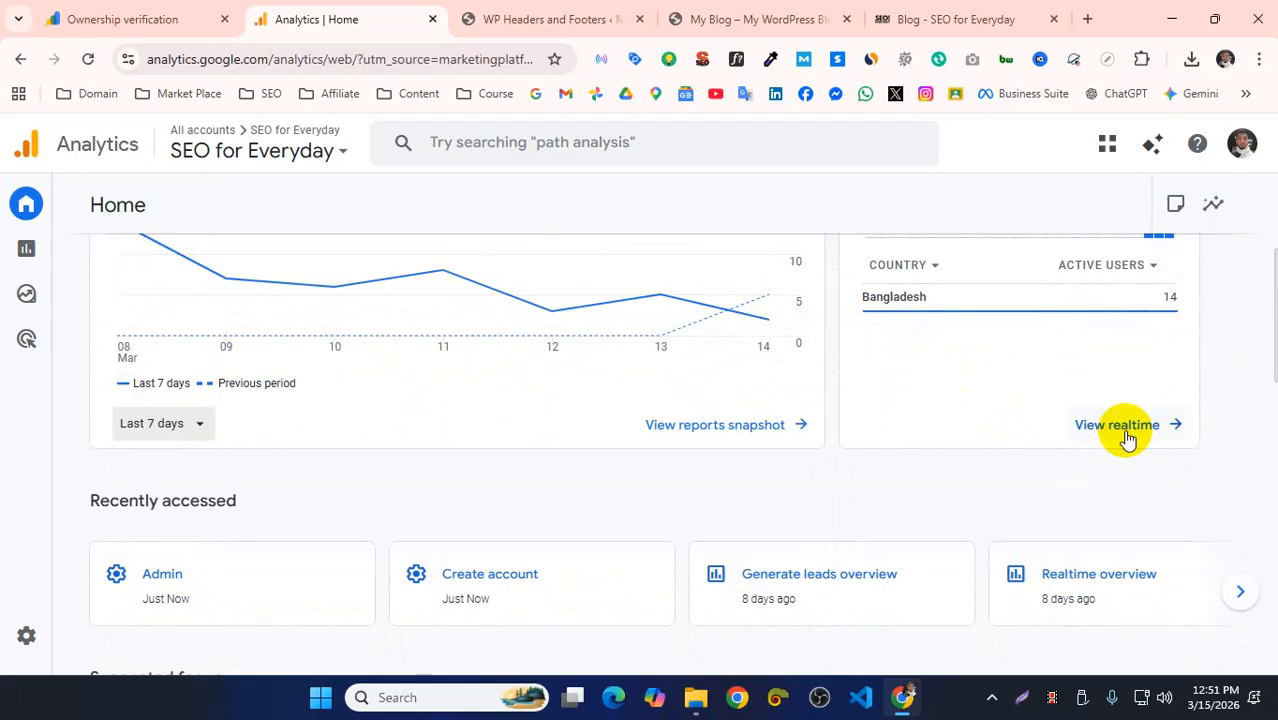
{"action": "left_click", "coordinate": [1126, 436]}
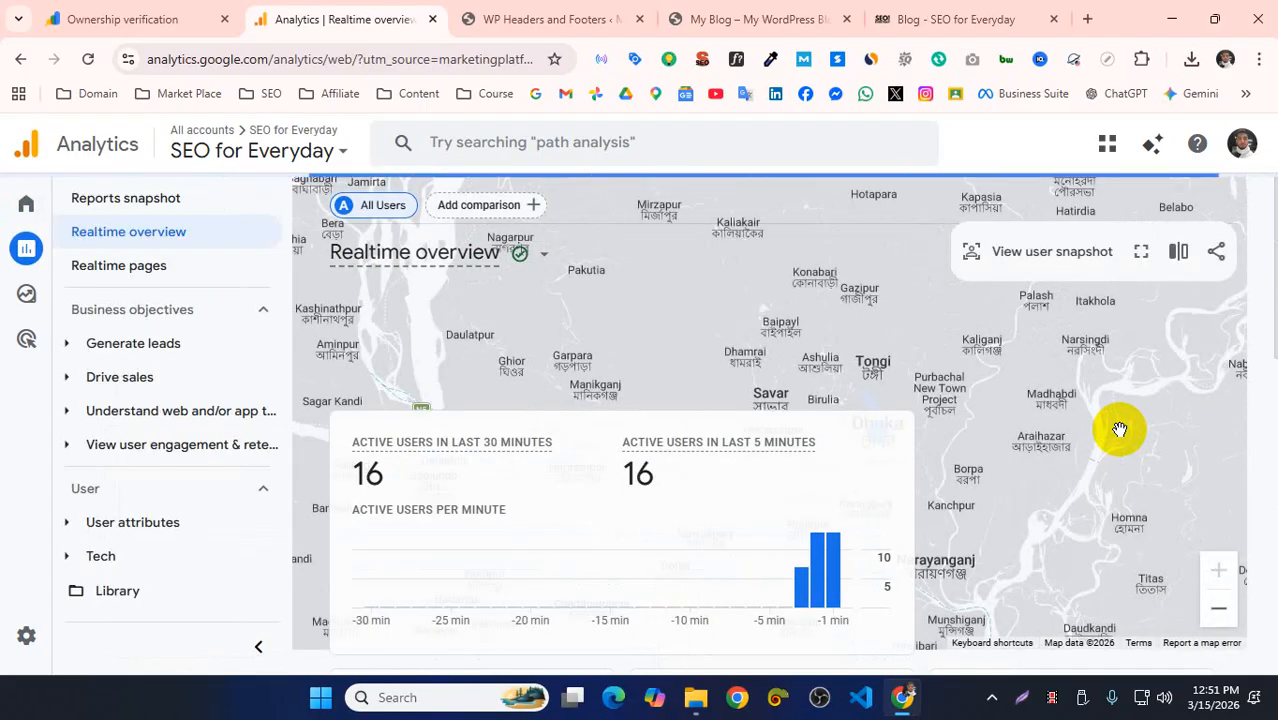
- Centre the realtime map on Dhaka and inspect the active-user count at its marker
{"action": "left_click_drag", "start_coordinate": [978, 462], "coordinate": [1033, 354]}
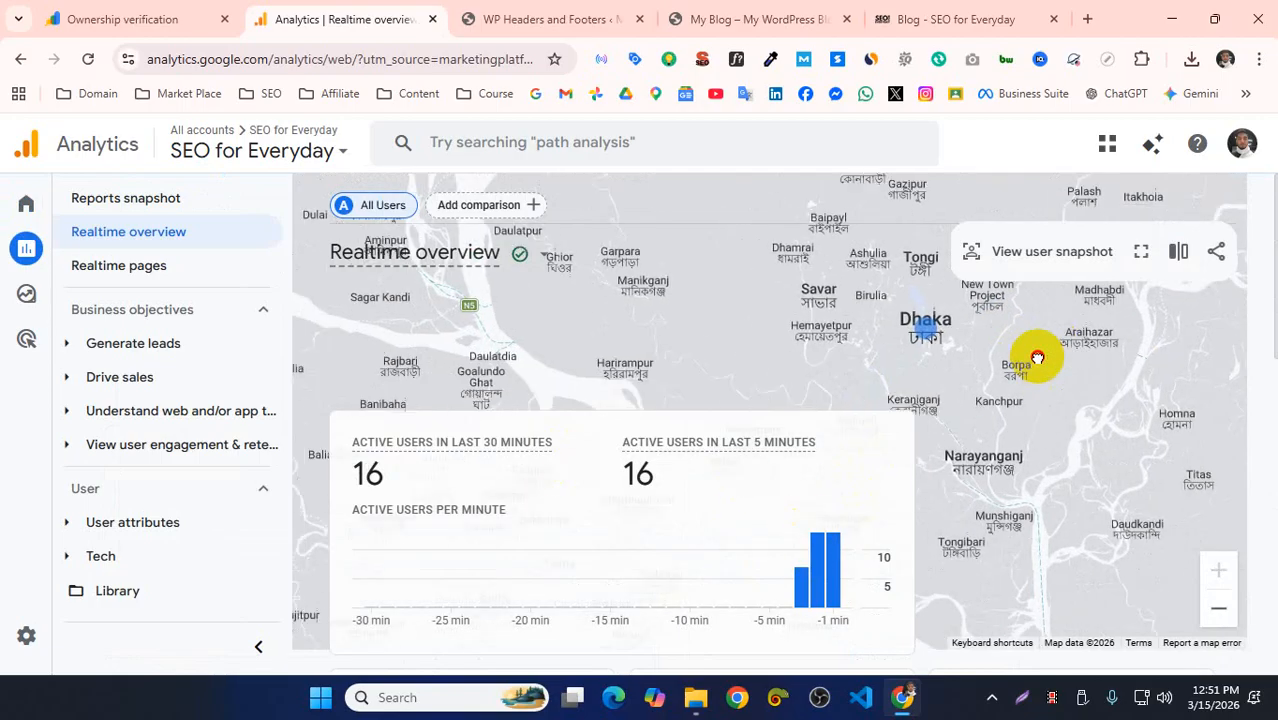
{"action": "mouse_move", "coordinate": [915, 324]}
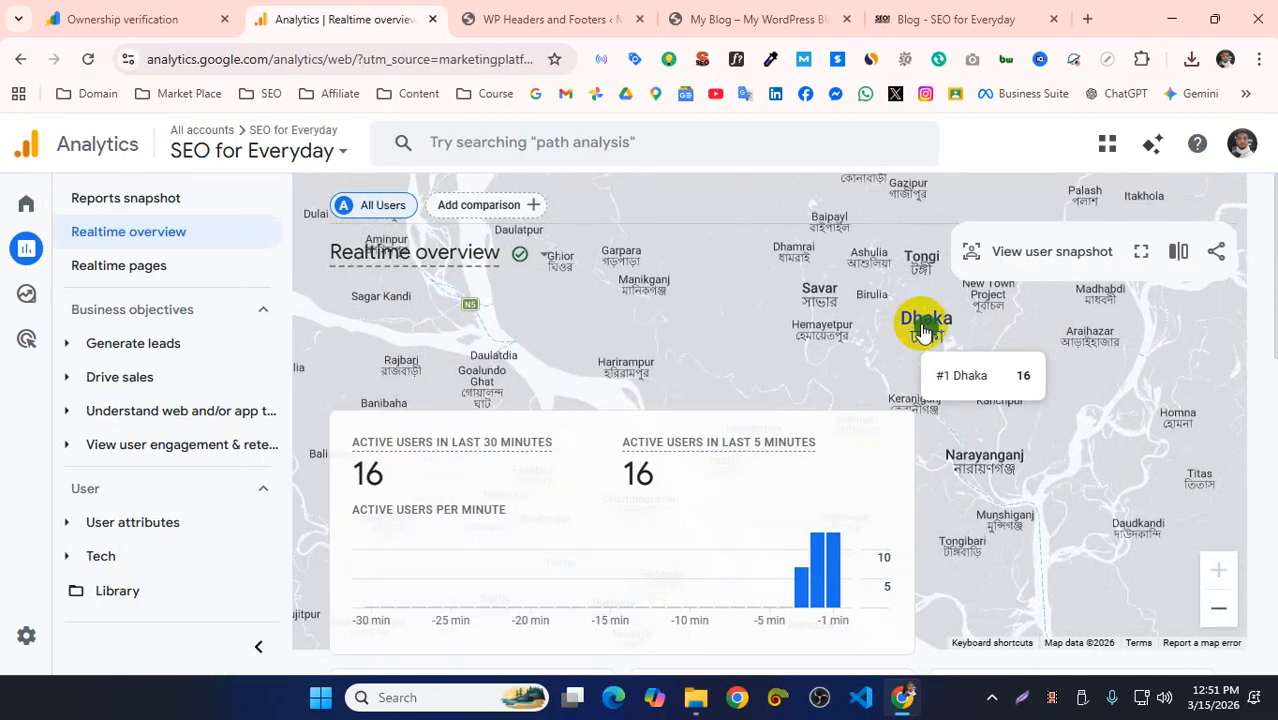
{"action": "scroll", "coordinate": [930, 330], "scroll_direction": "down", "scroll_amount": 5}
{"action": "scroll", "coordinate": [1000, 380], "scroll_direction": "up", "scroll_amount": 5}
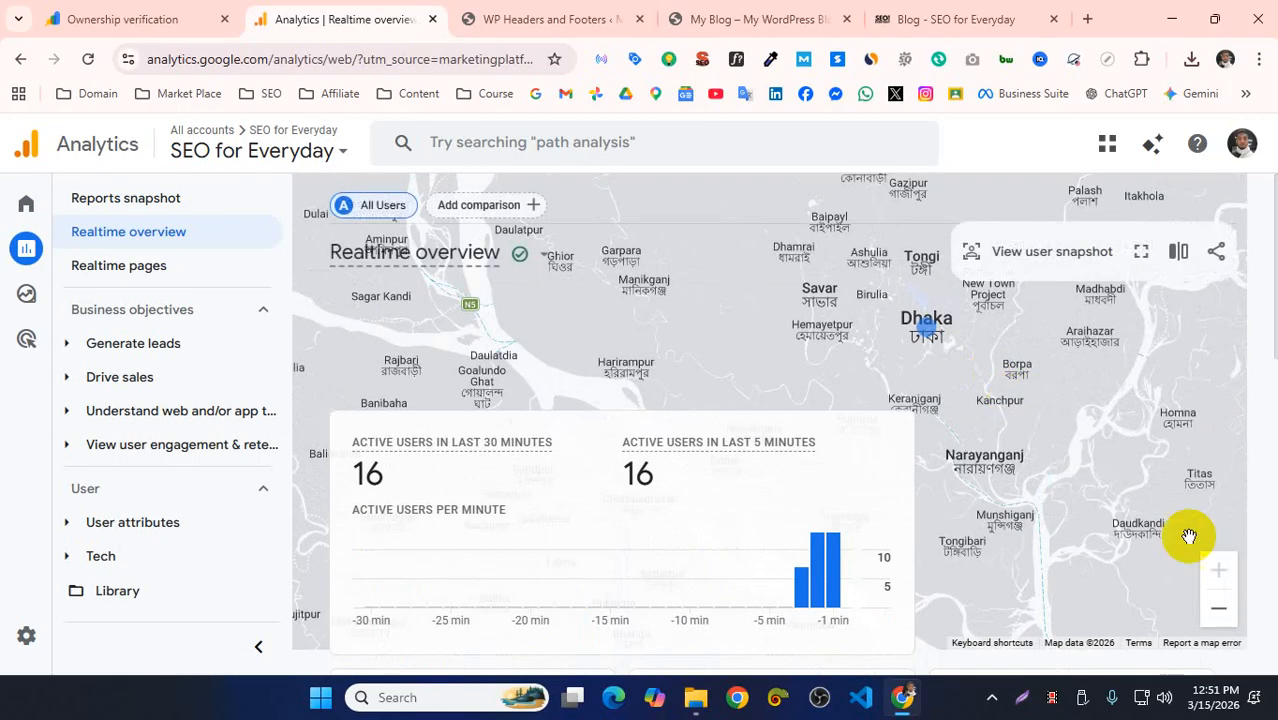
- Zoom the realtime map out to the whole world and examine where the active users are located
{"action": "left_click", "coordinate": [1218, 610]}
{"action": "left_click", "coordinate": [1218, 610]}
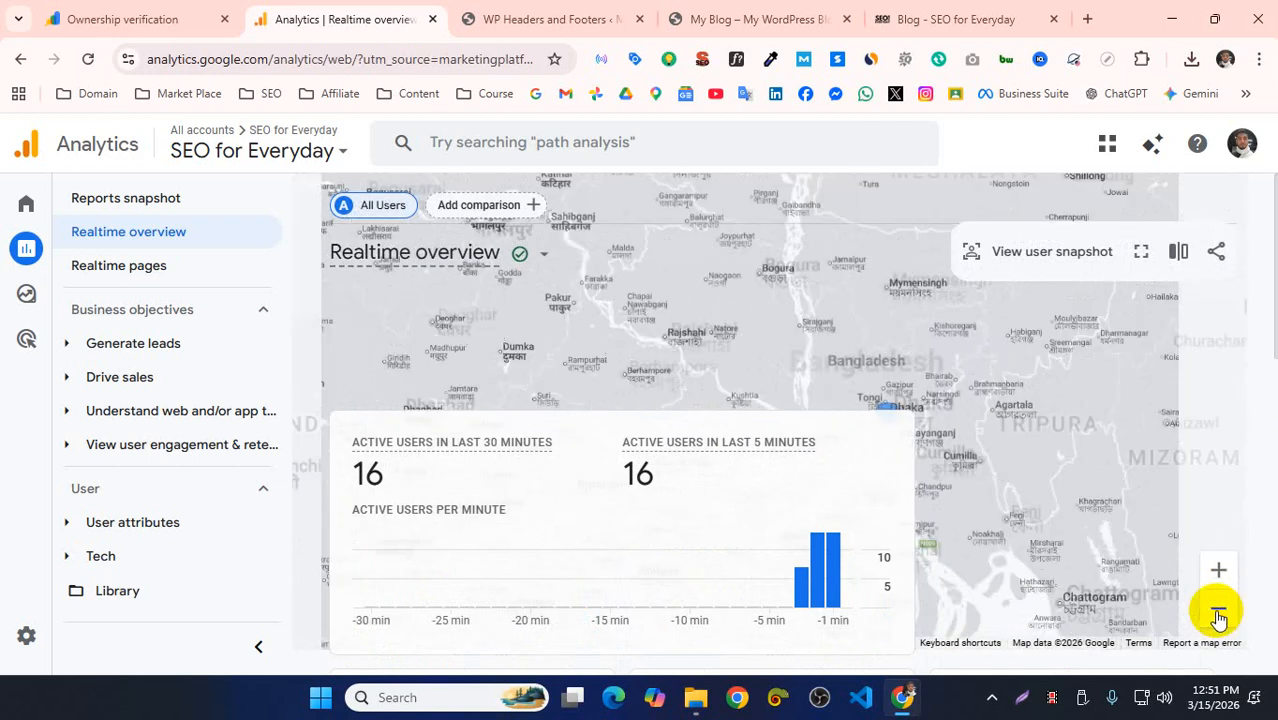
{"action": "left_click", "coordinate": [1218, 612]}
{"action": "left_click", "coordinate": [1218, 612]}
{"action": "left_click", "coordinate": [1218, 612]}
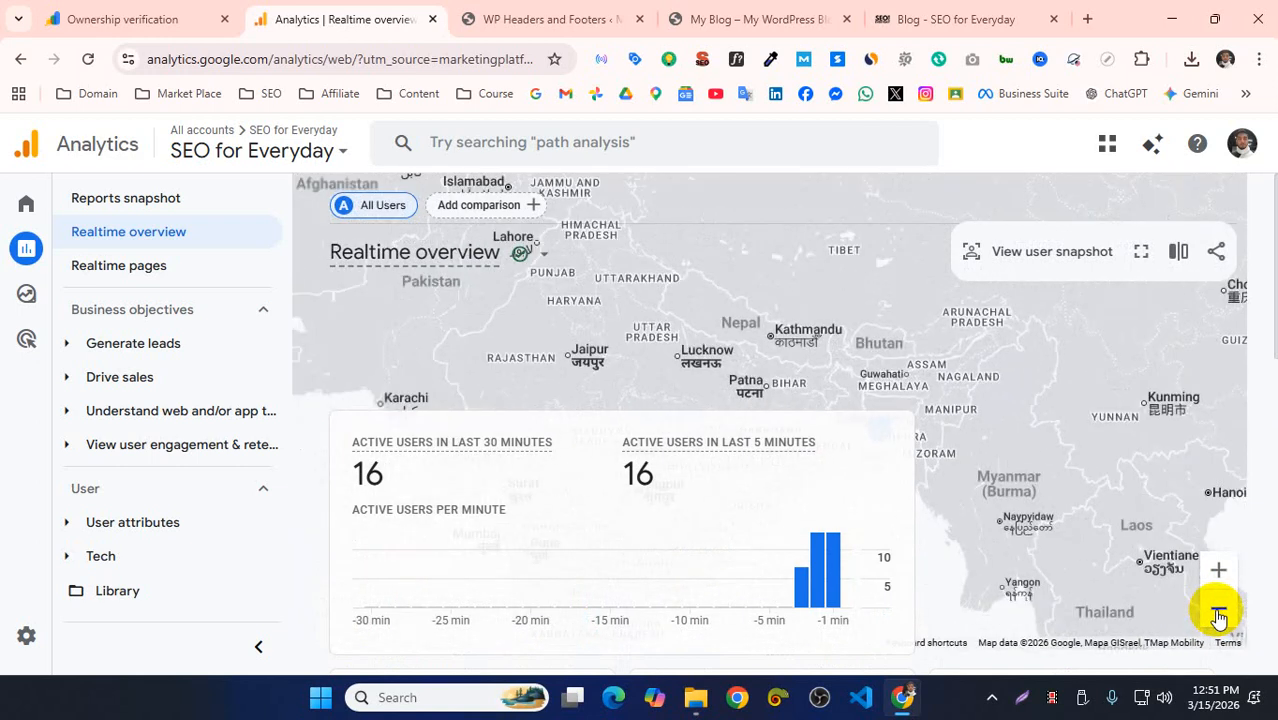
{"action": "left_click", "coordinate": [1218, 612]}
{"action": "left_click", "coordinate": [1218, 612]}
{"action": "left_click", "coordinate": [1218, 612]}
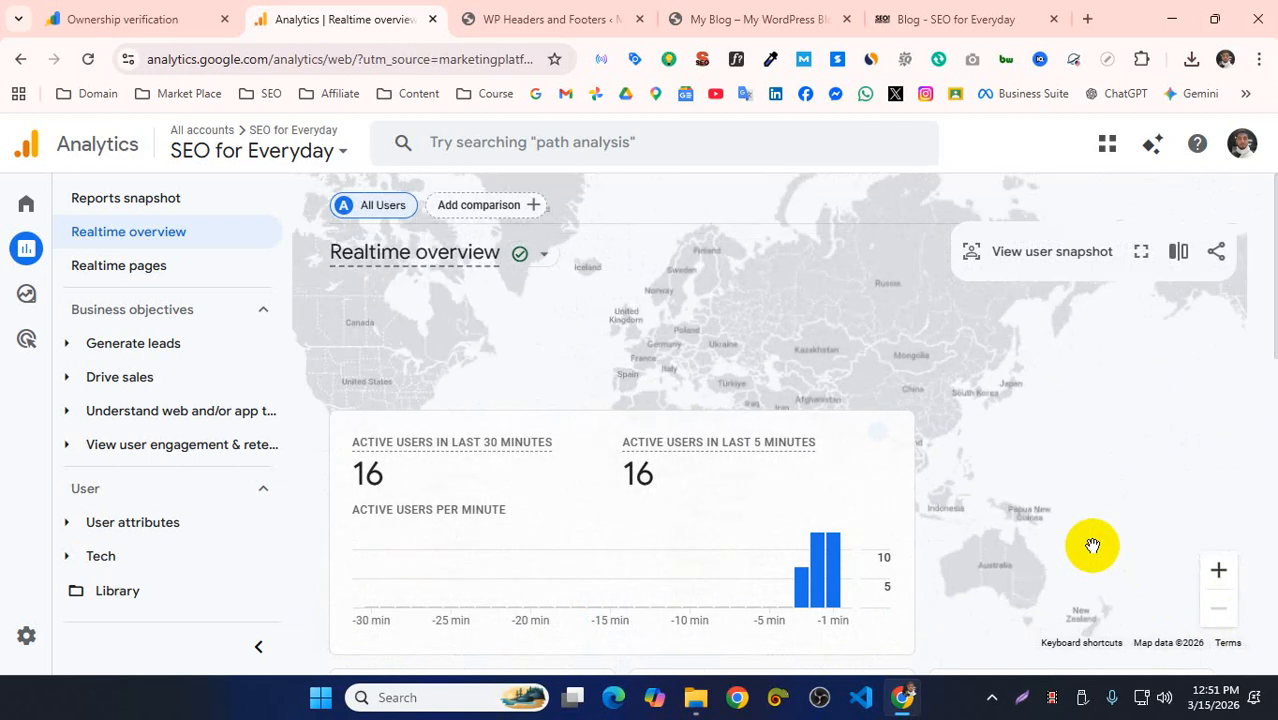
{"action": "left_click_drag", "start_coordinate": [1092, 545], "coordinate": [1158, 463]}
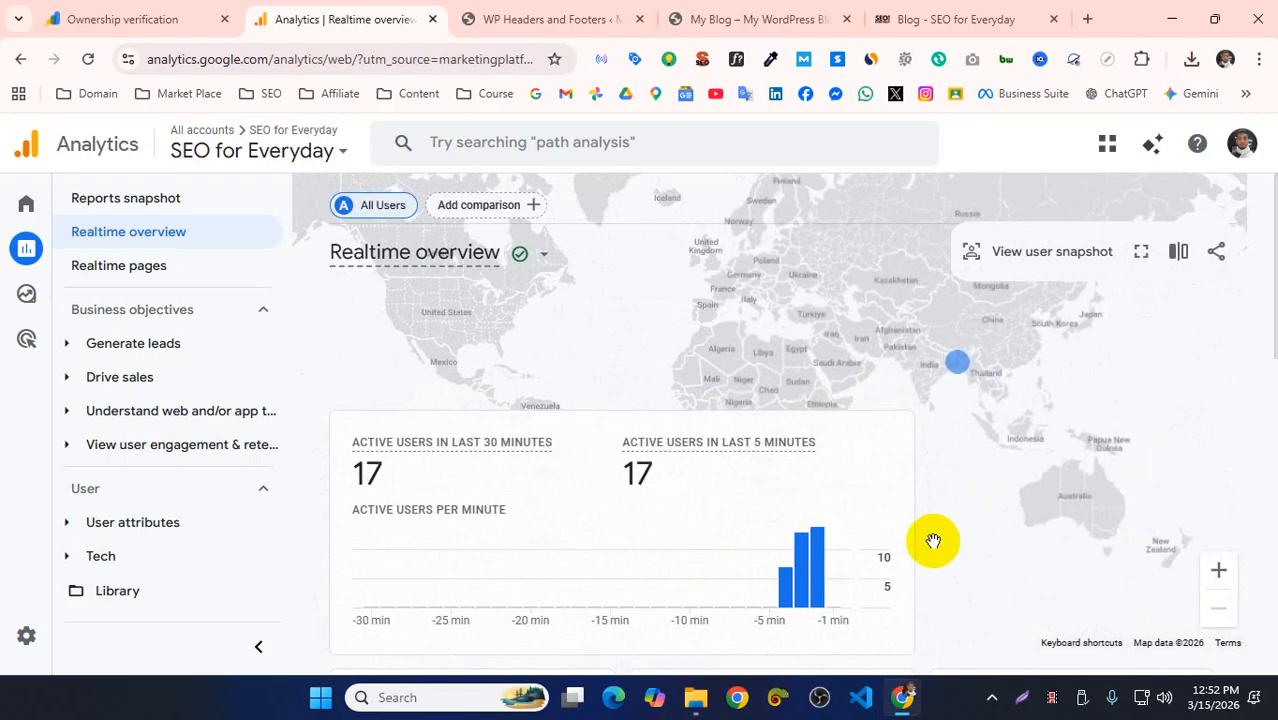
{"action": "left_click_drag", "start_coordinate": [950, 461], "coordinate": [959, 500]}
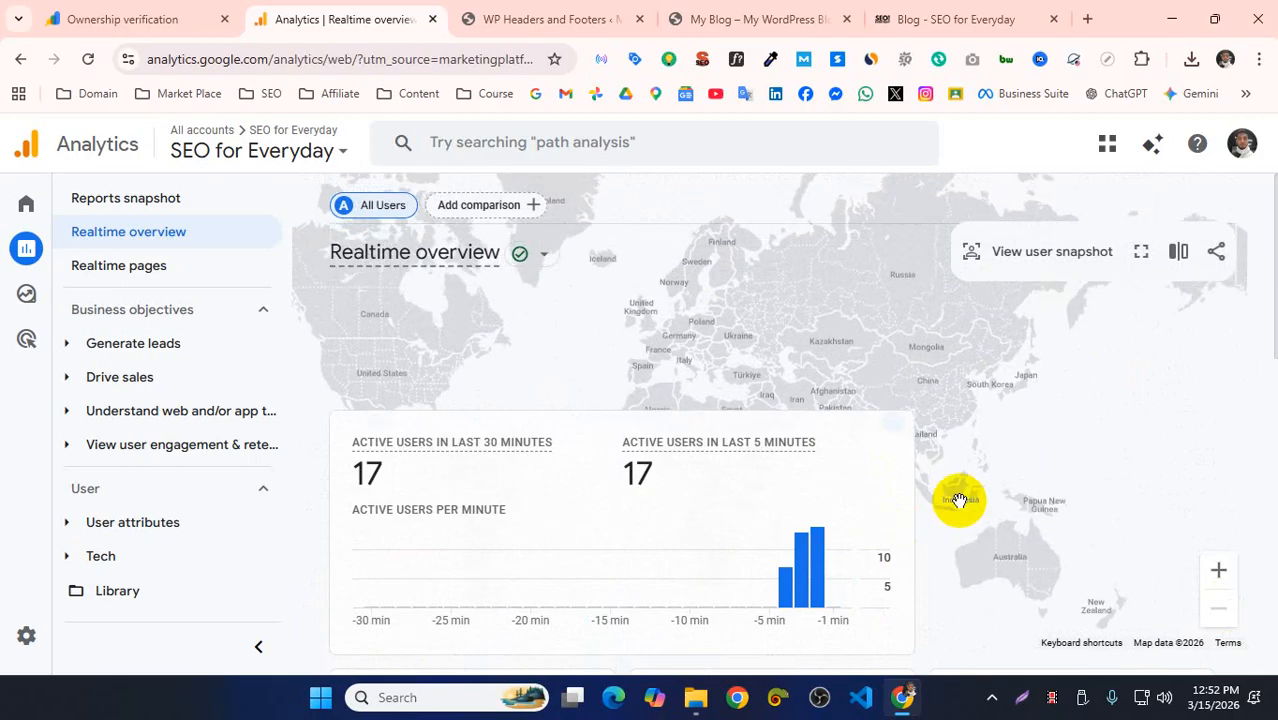
{"action": "scroll", "coordinate": [1004, 522], "scroll_direction": "down", "scroll_amount": 4}
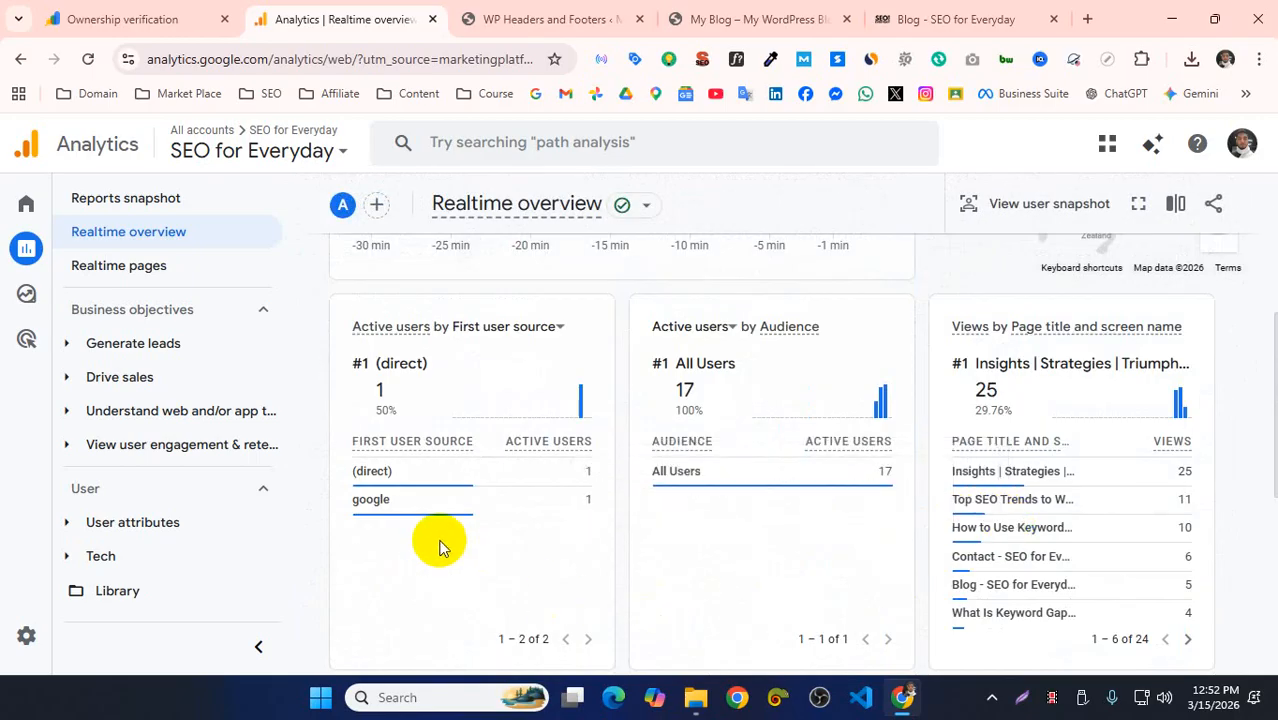
{"action": "scroll", "coordinate": [464, 544], "scroll_direction": "up", "scroll_amount": 4}
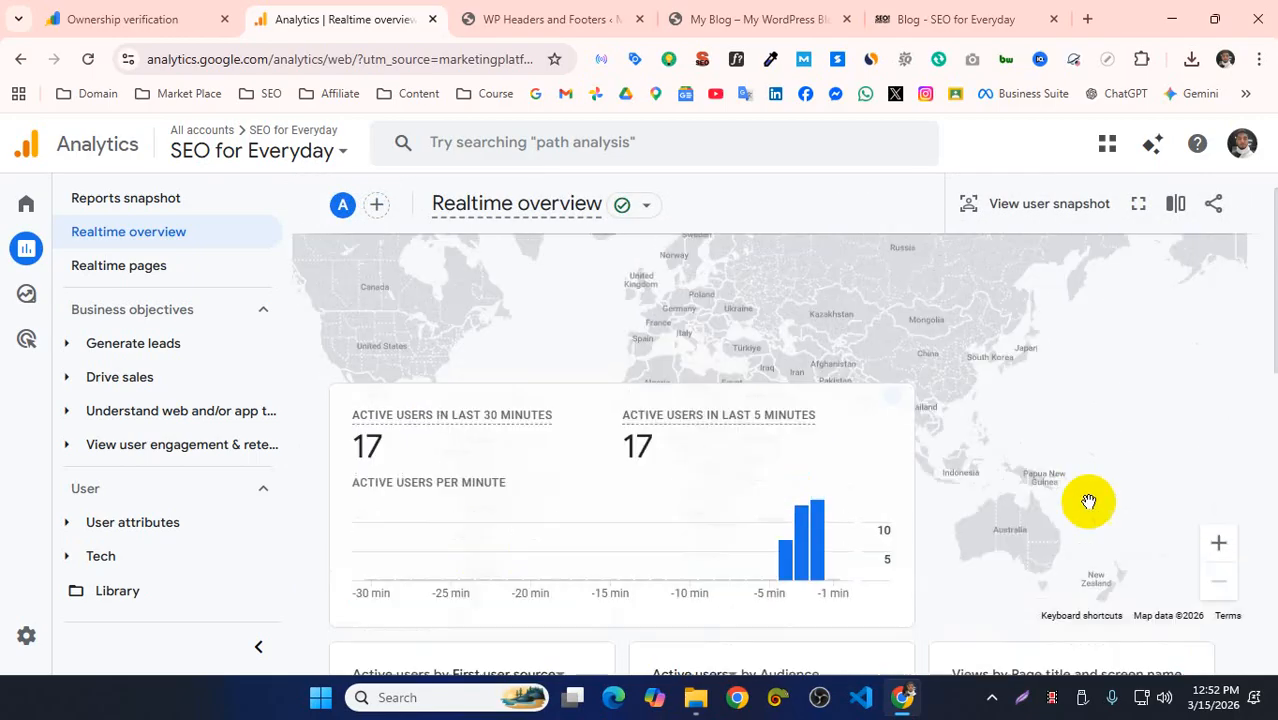
{"action": "left_click_drag", "start_coordinate": [1141, 422], "coordinate": [1171, 424]}
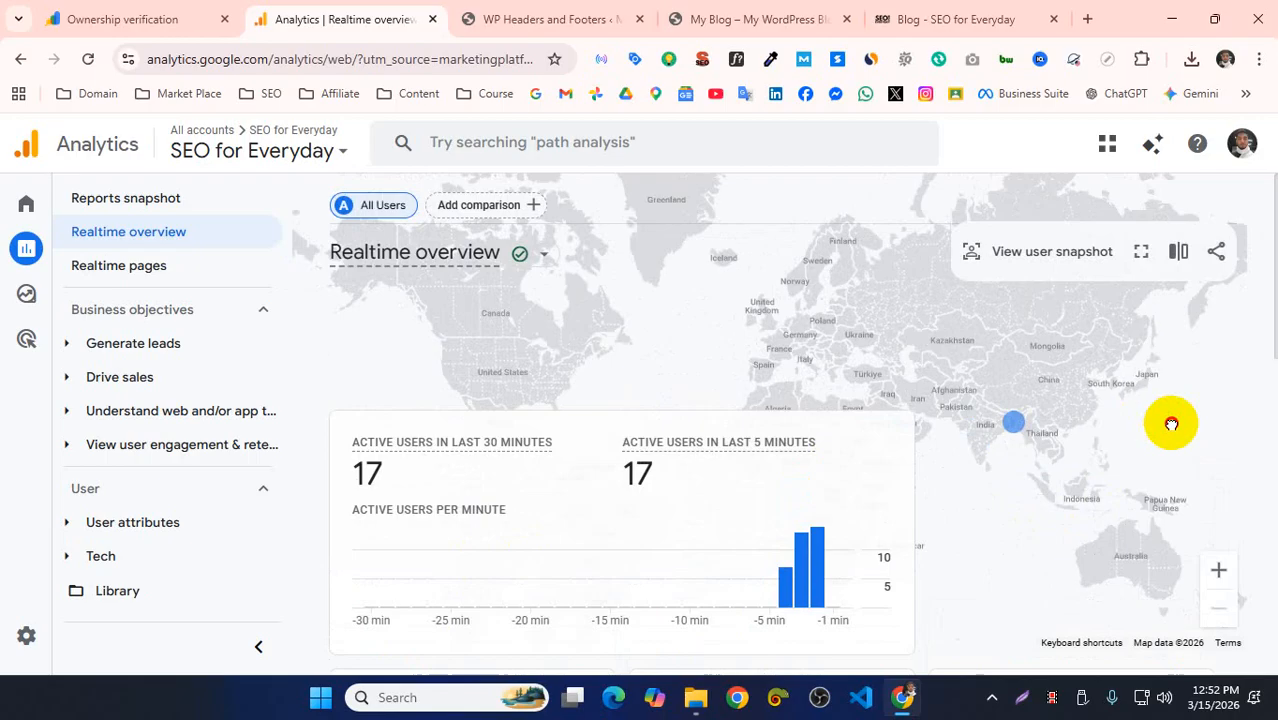
- Examine the card of active users by first user source in the realtime report
{"action": "scroll", "coordinate": [1040, 484], "scroll_direction": "down", "scroll_amount": 4}
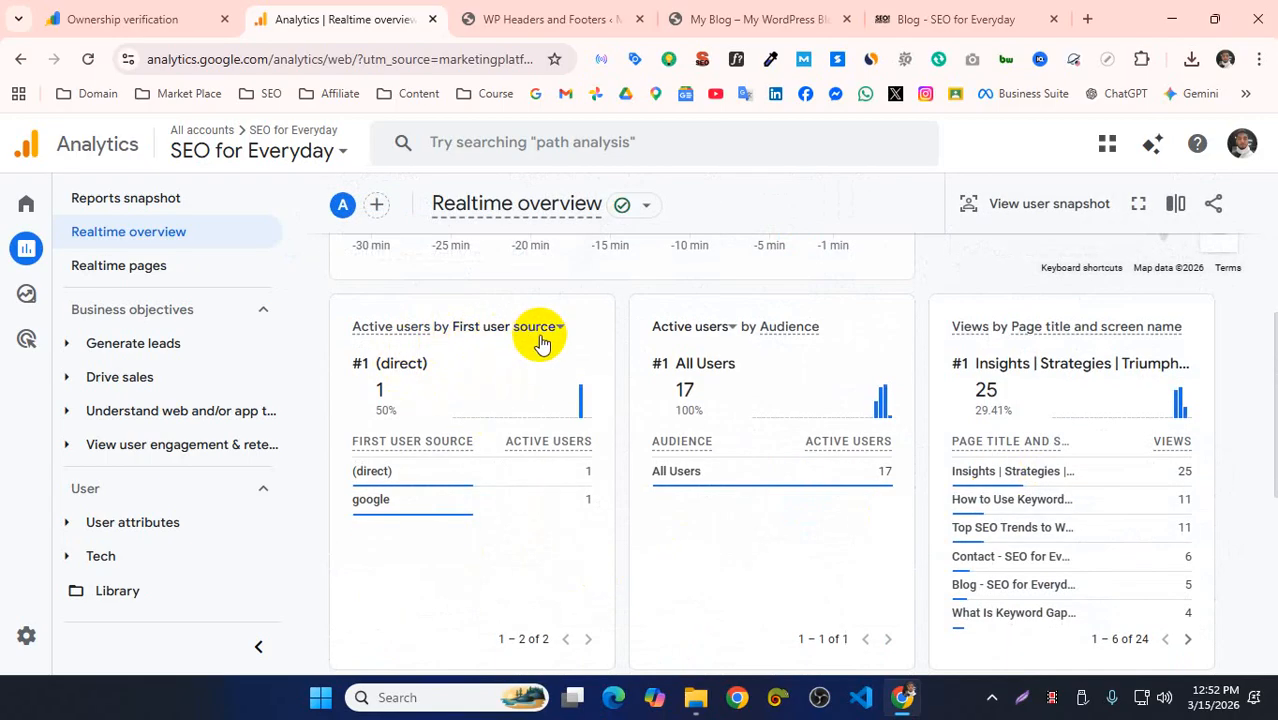
{"action": "mouse_move", "coordinate": [541, 343]}
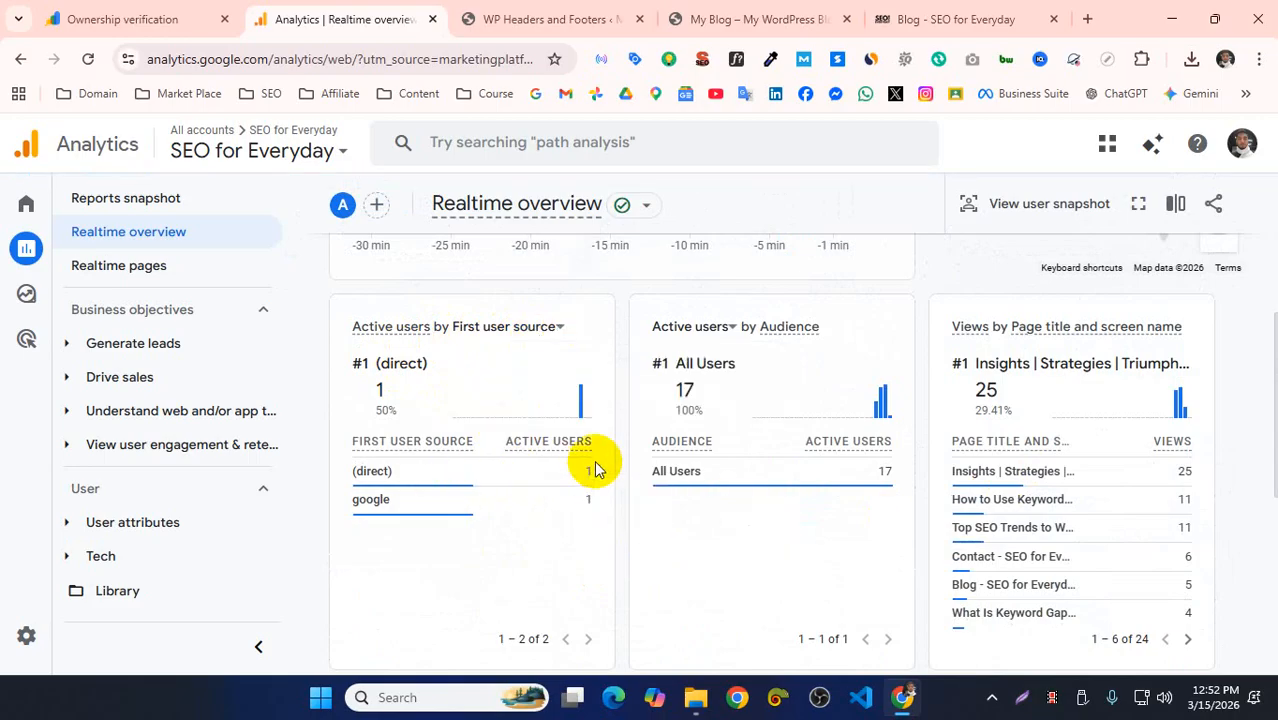
{"action": "mouse_move", "coordinate": [437, 507]}
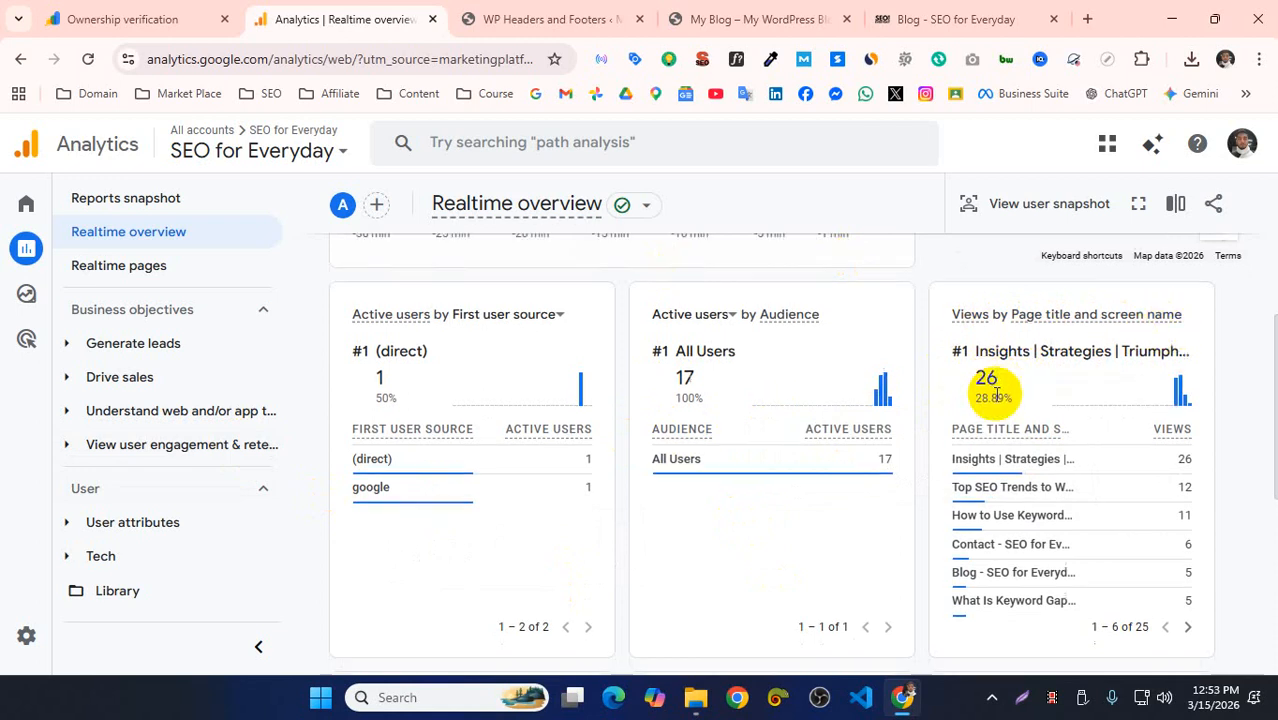
- Page through the views by page title and screen name, and return to the first page of the list
{"action": "scroll", "coordinate": [990, 380], "scroll_direction": "down", "scroll_amount": 2}
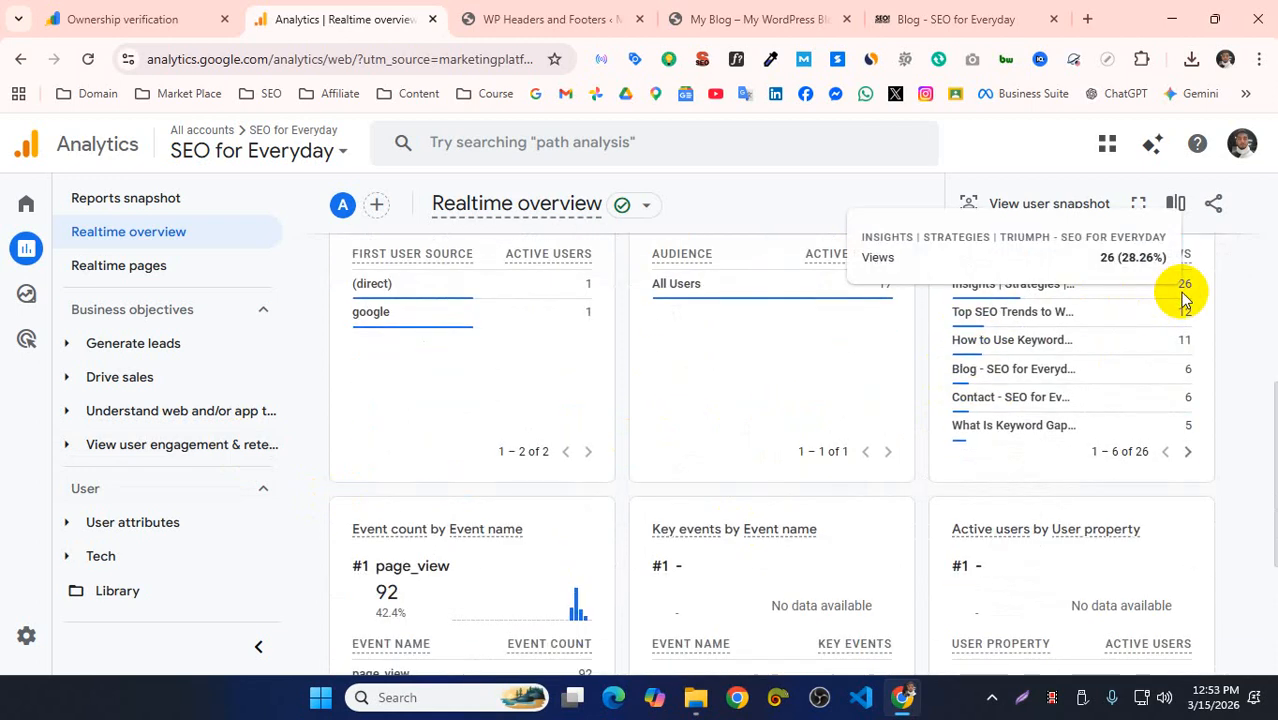
{"action": "scroll", "coordinate": [1180, 340], "scroll_direction": "up", "scroll_amount": 1}
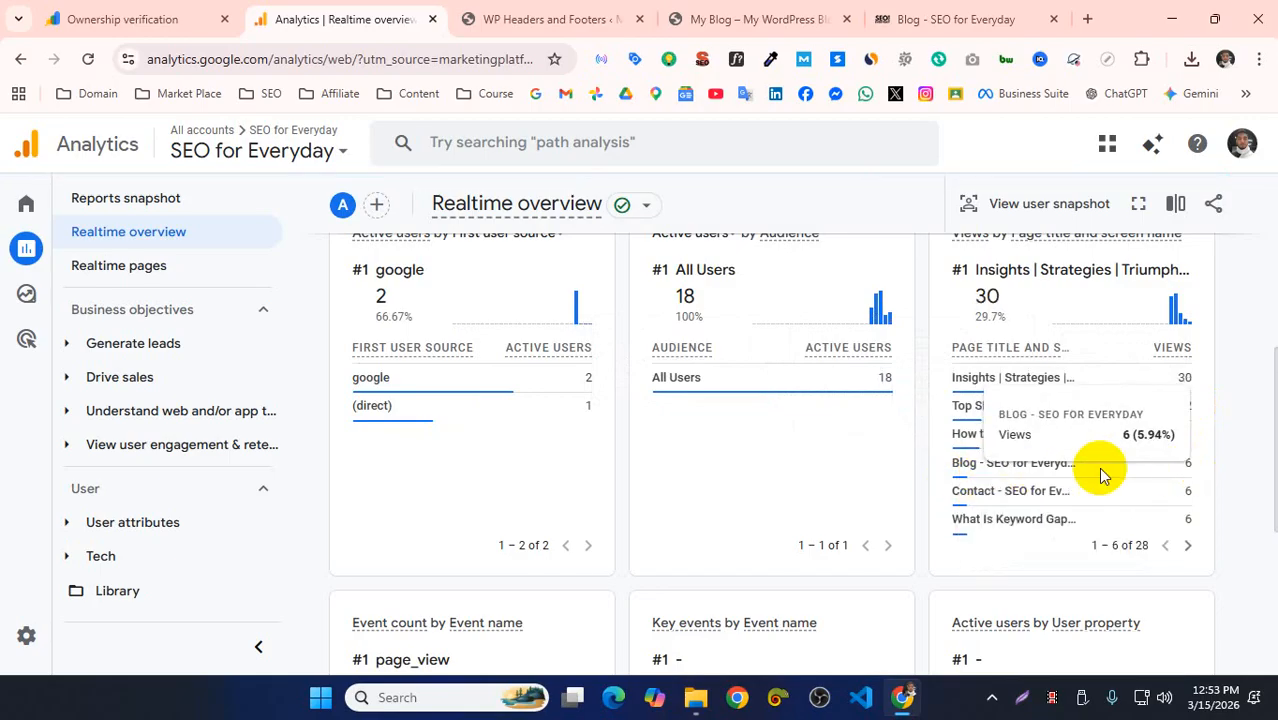
{"action": "left_click", "coordinate": [1179, 545]}
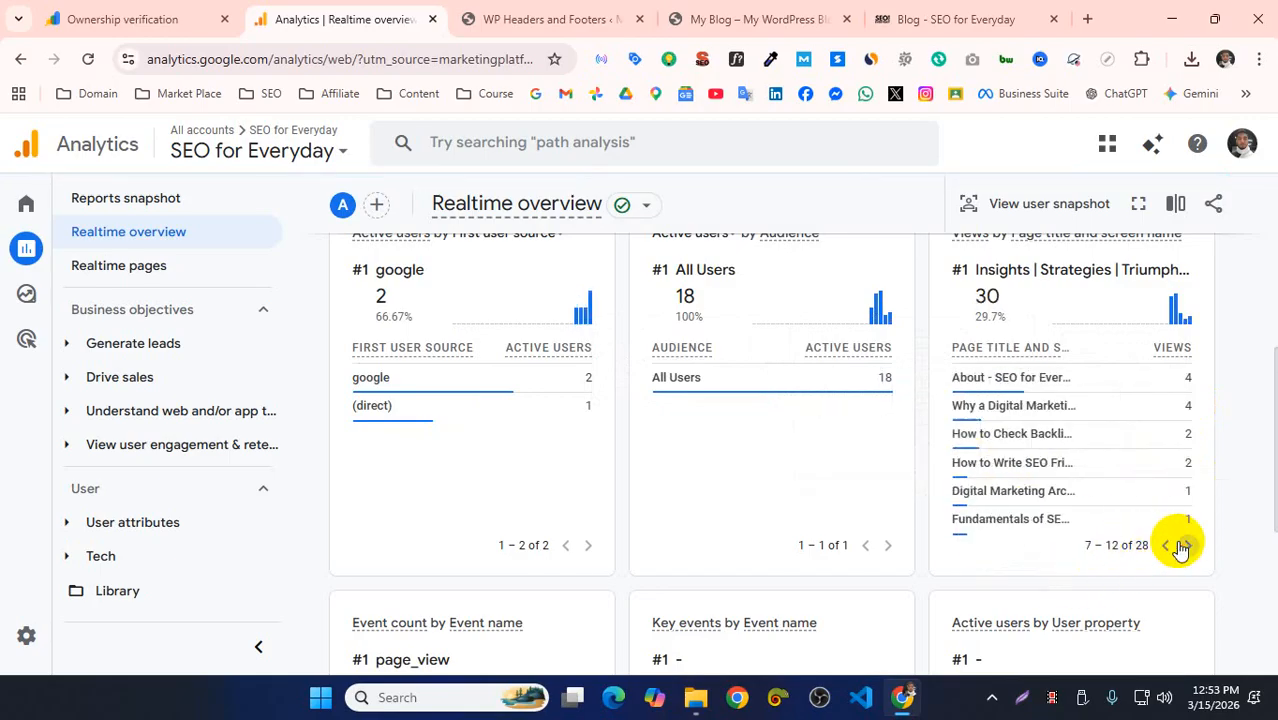
{"action": "left_click", "coordinate": [1181, 545]}
{"action": "left_click", "coordinate": [1183, 545]}
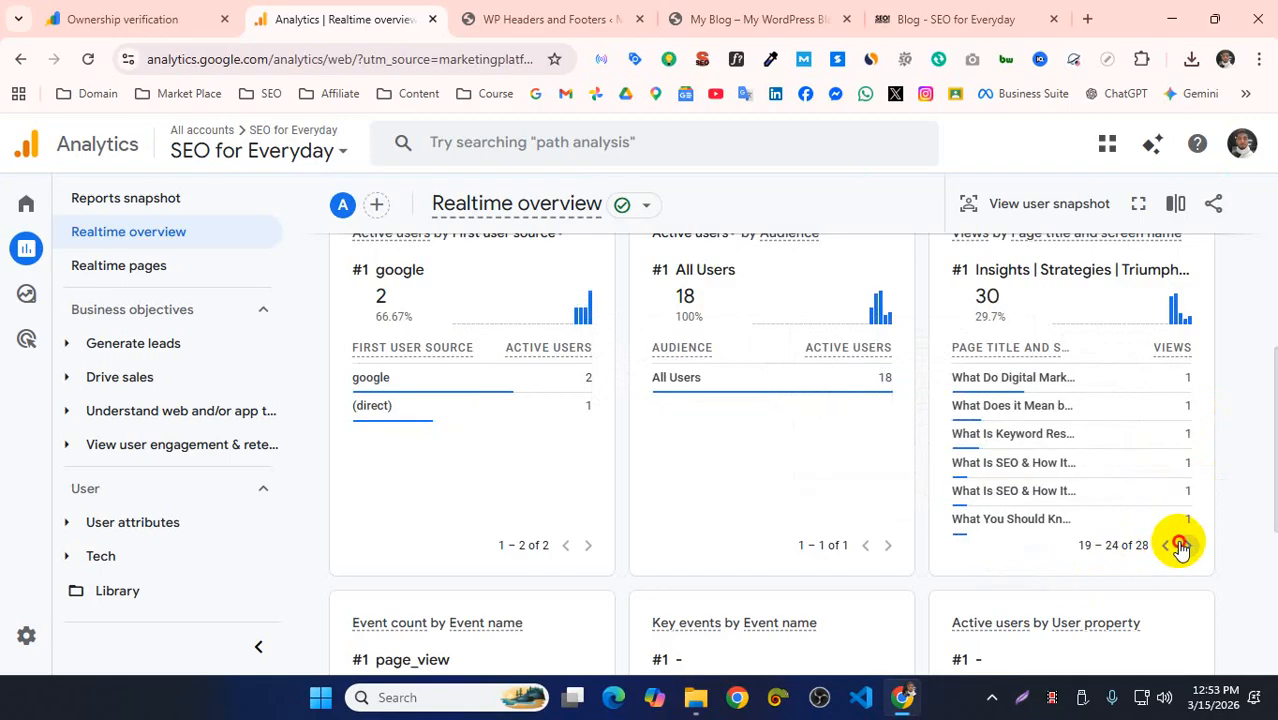
{"action": "left_click", "coordinate": [1183, 545]}
{"action": "left_click", "coordinate": [1161, 546]}
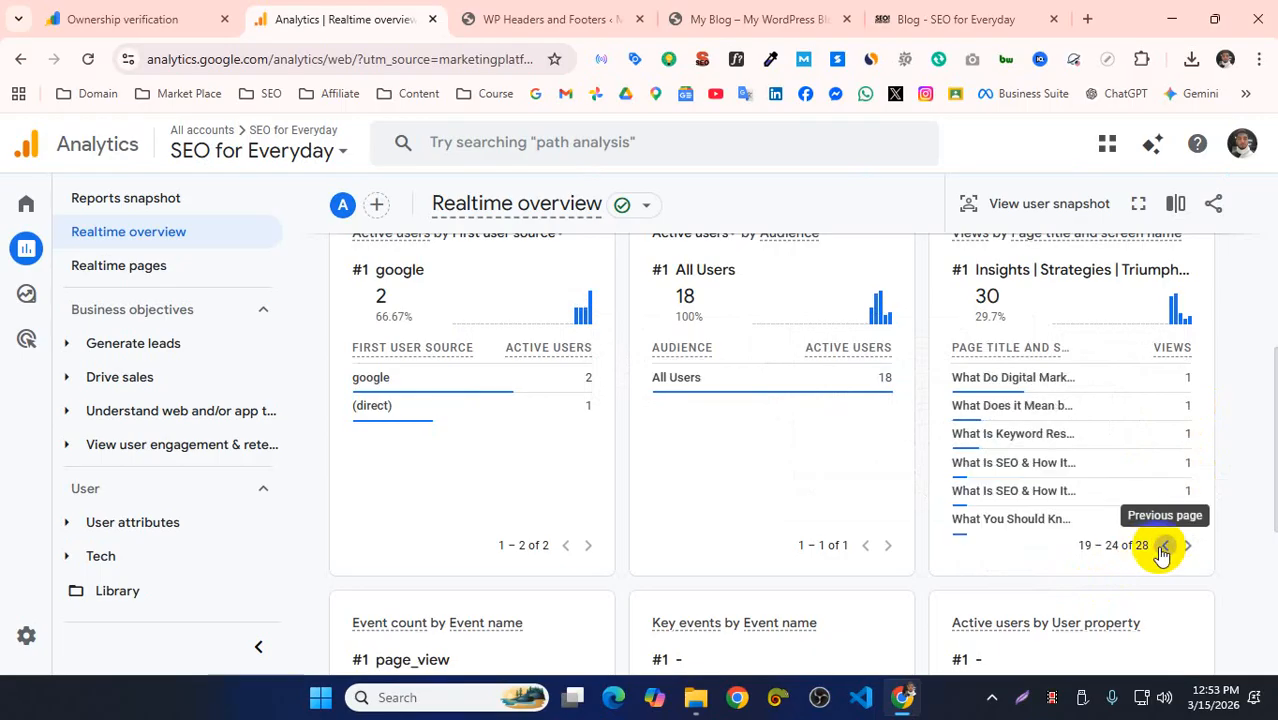
{"action": "left_click", "coordinate": [1162, 546]}
{"action": "left_click", "coordinate": [1162, 546]}
{"action": "left_click", "coordinate": [1162, 546]}
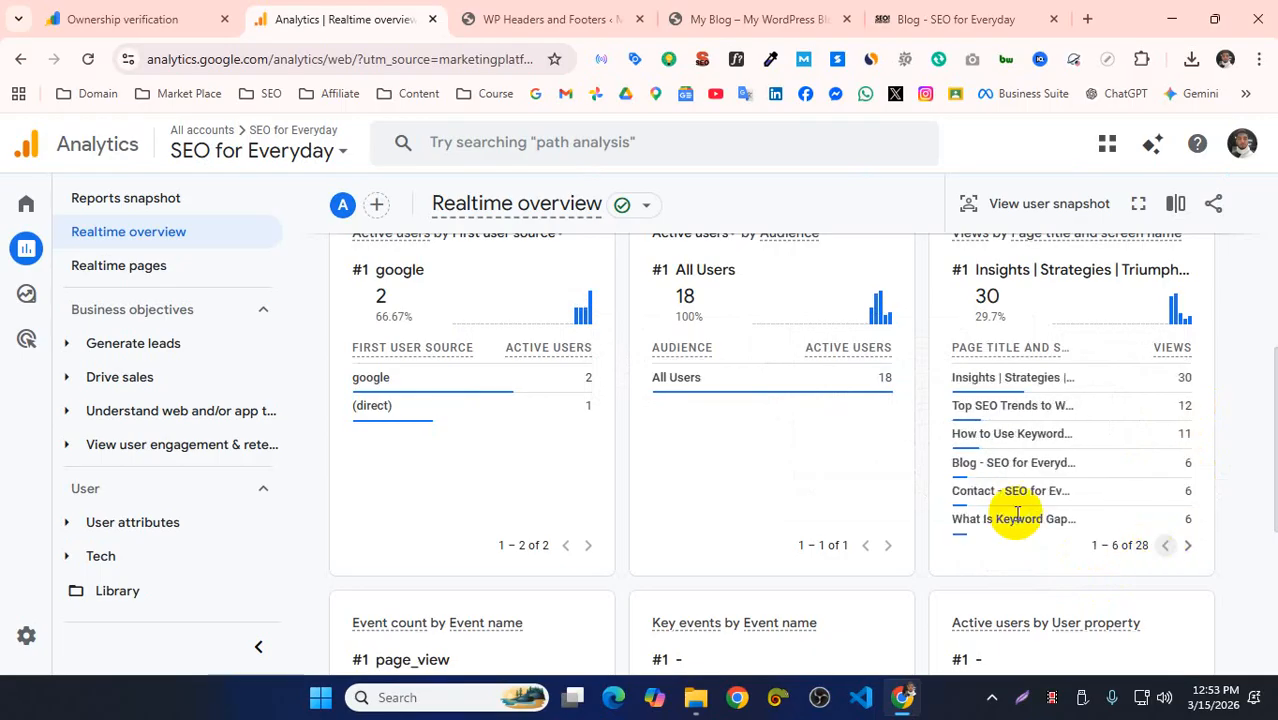
- Examine the event counts by event name on both pages of the list, and return to the first page
{"action": "scroll", "coordinate": [744, 421], "scroll_direction": "down", "scroll_amount": 3}
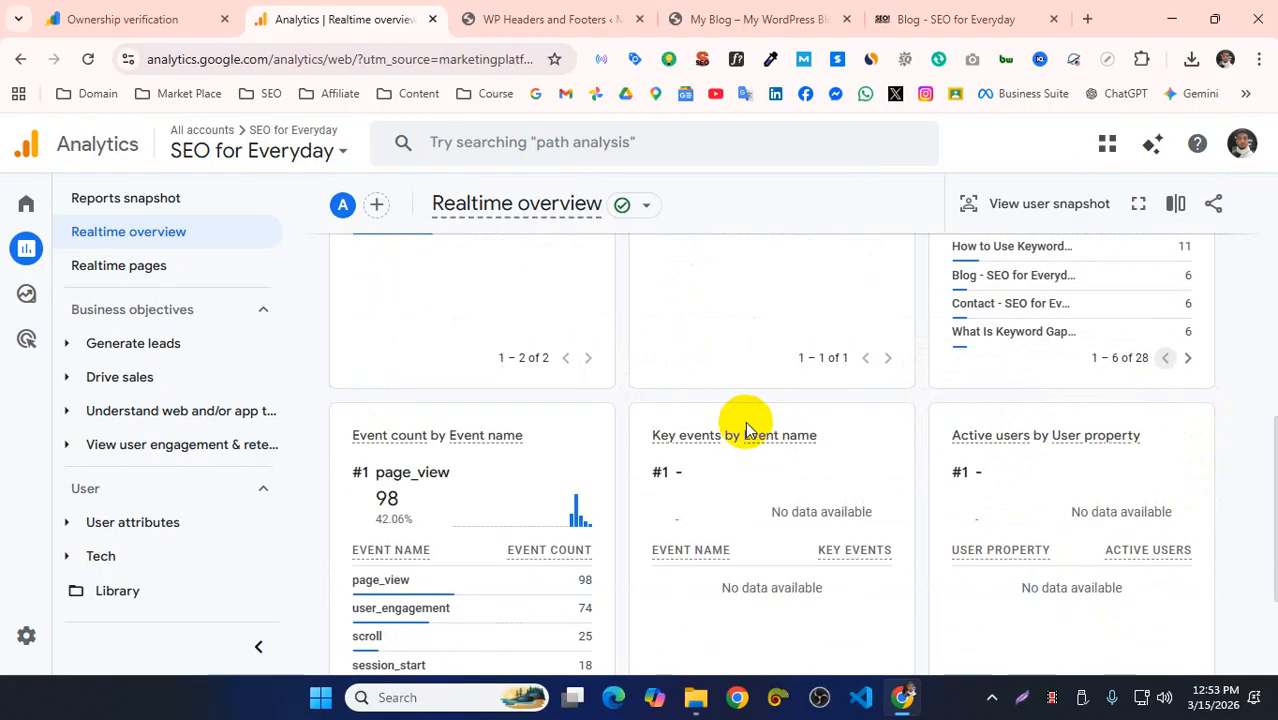
{"action": "scroll", "coordinate": [480, 340], "scroll_direction": "down", "scroll_amount": 3}
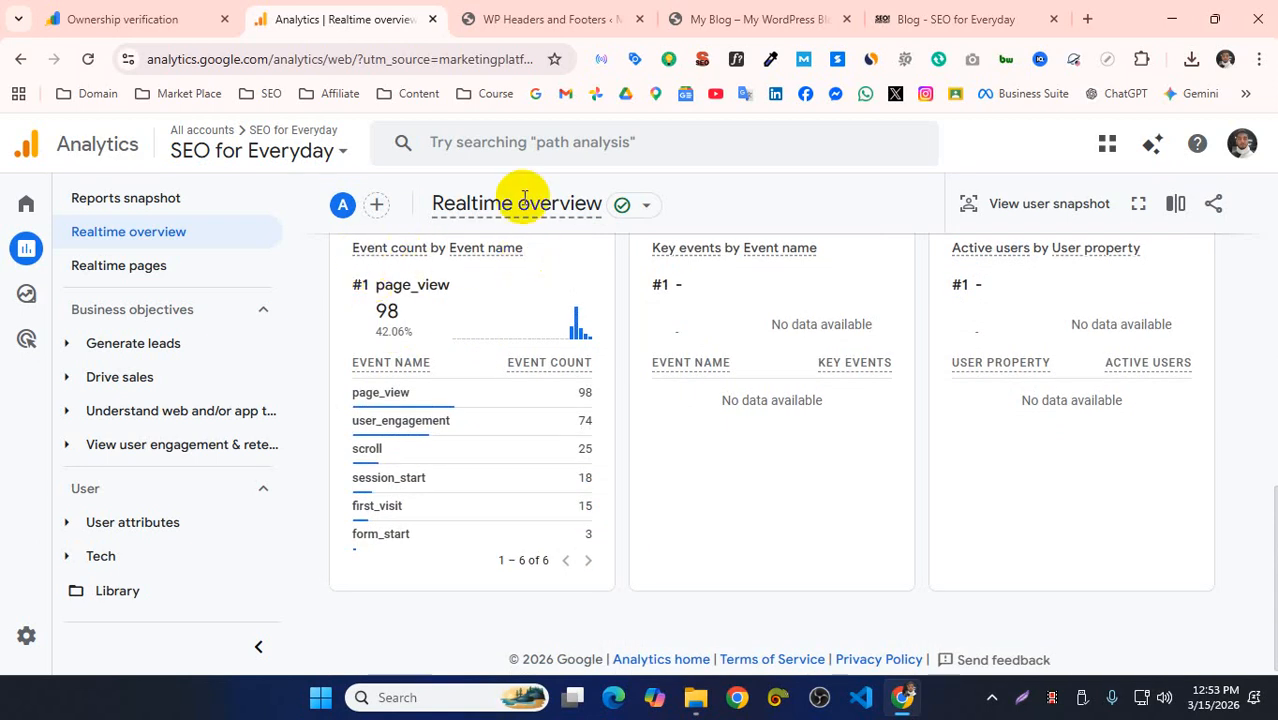
{"action": "mouse_move", "coordinate": [523, 199]}
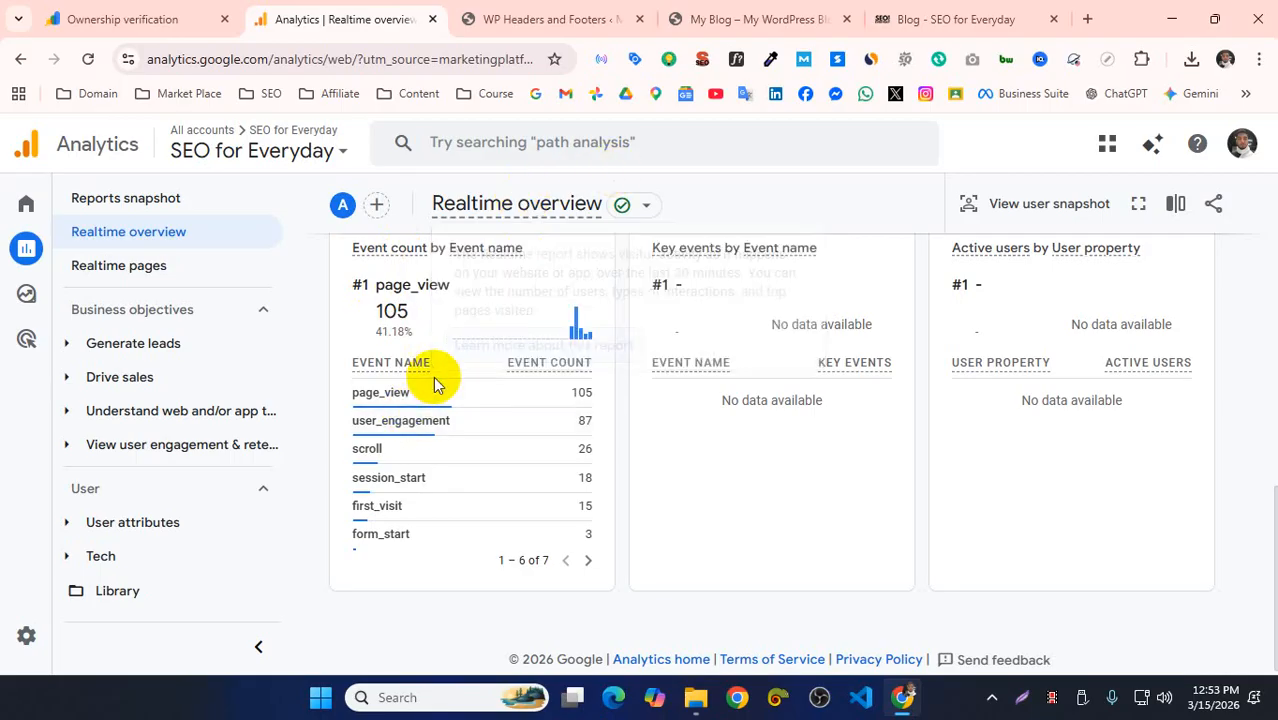
{"action": "scroll", "coordinate": [420, 410], "scroll_direction": "up", "scroll_amount": 3}
{"action": "scroll", "coordinate": [400, 448], "scroll_direction": "down", "scroll_amount": 2}
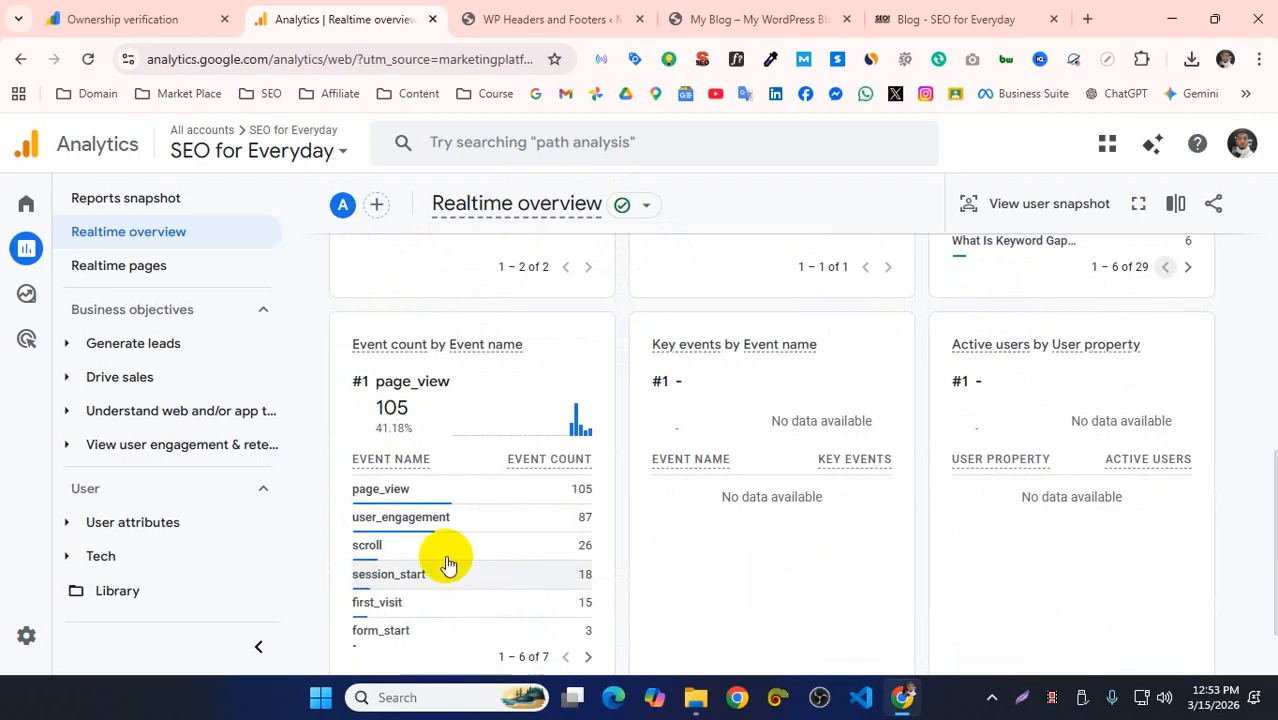
{"action": "mouse_move", "coordinate": [575, 553]}
{"action": "scroll", "coordinate": [516, 493], "scroll_direction": "down", "scroll_amount": 1}
{"action": "scroll", "coordinate": [504, 462], "scroll_direction": "up", "scroll_amount": 4}
{"action": "scroll", "coordinate": [502, 460], "scroll_direction": "down", "scroll_amount": 4}
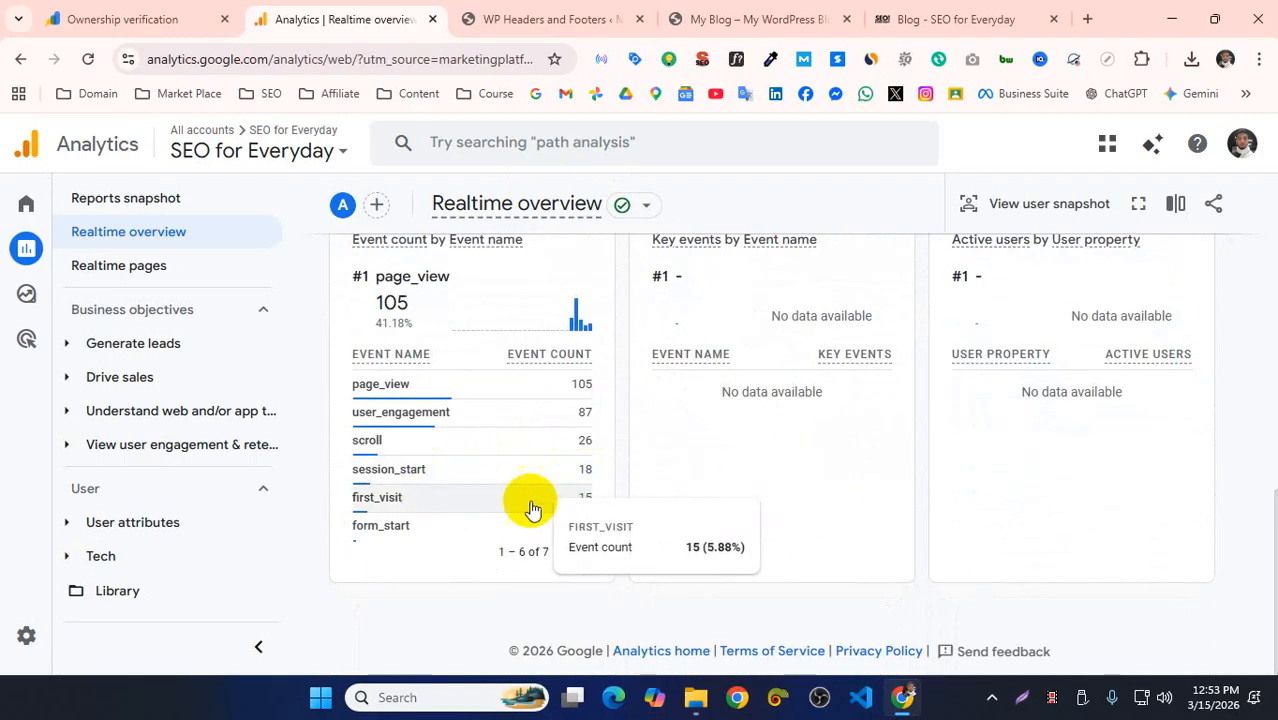
{"action": "mouse_move", "coordinate": [592, 474]}
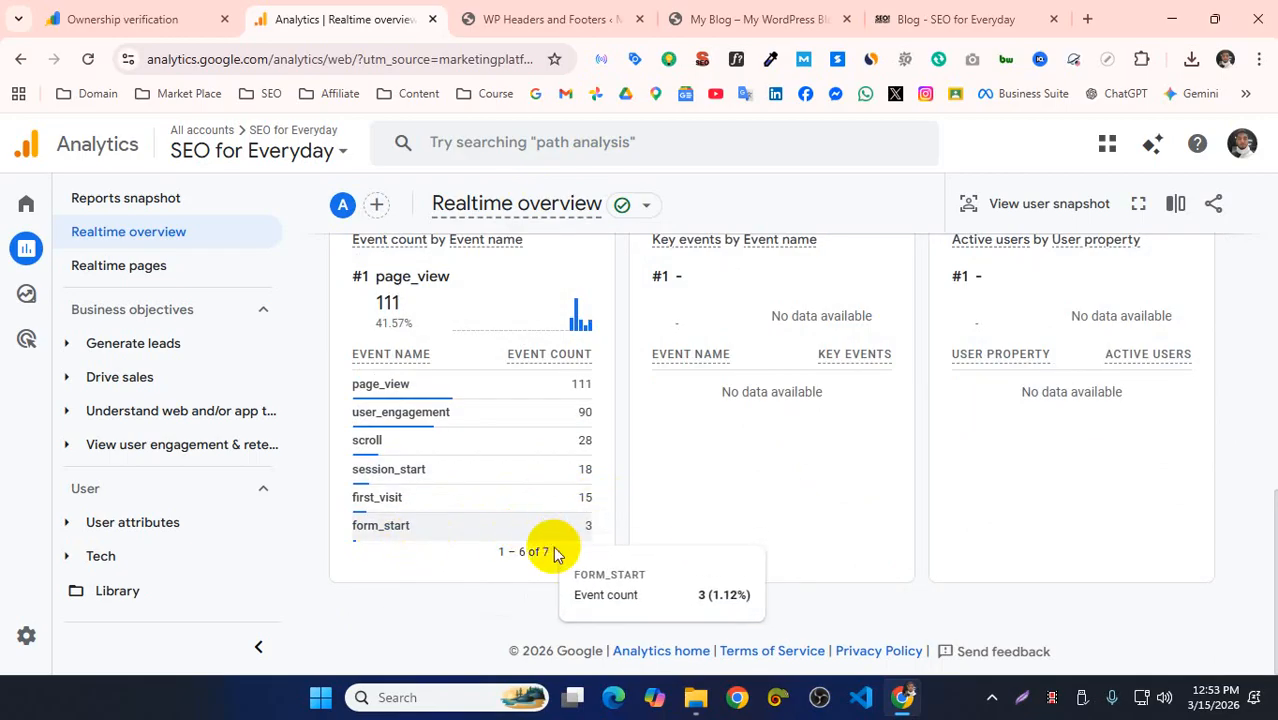
{"action": "left_click", "coordinate": [583, 552]}
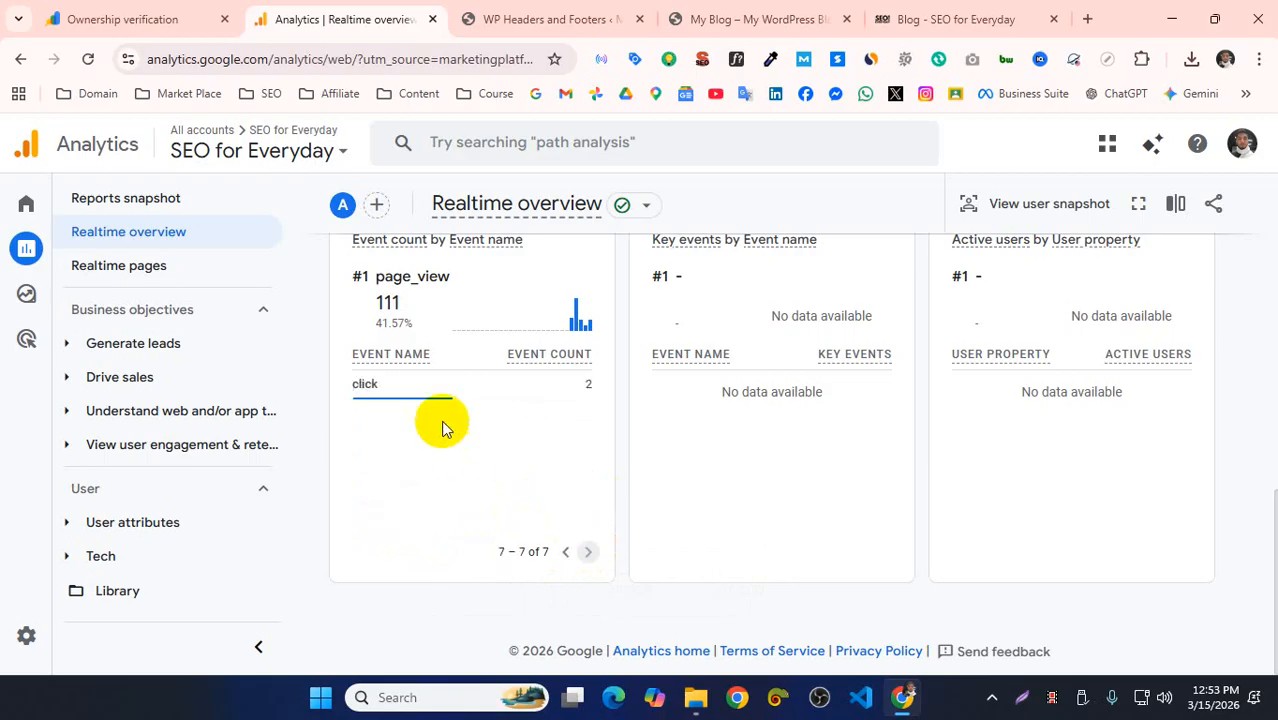
{"action": "left_click", "coordinate": [565, 552]}
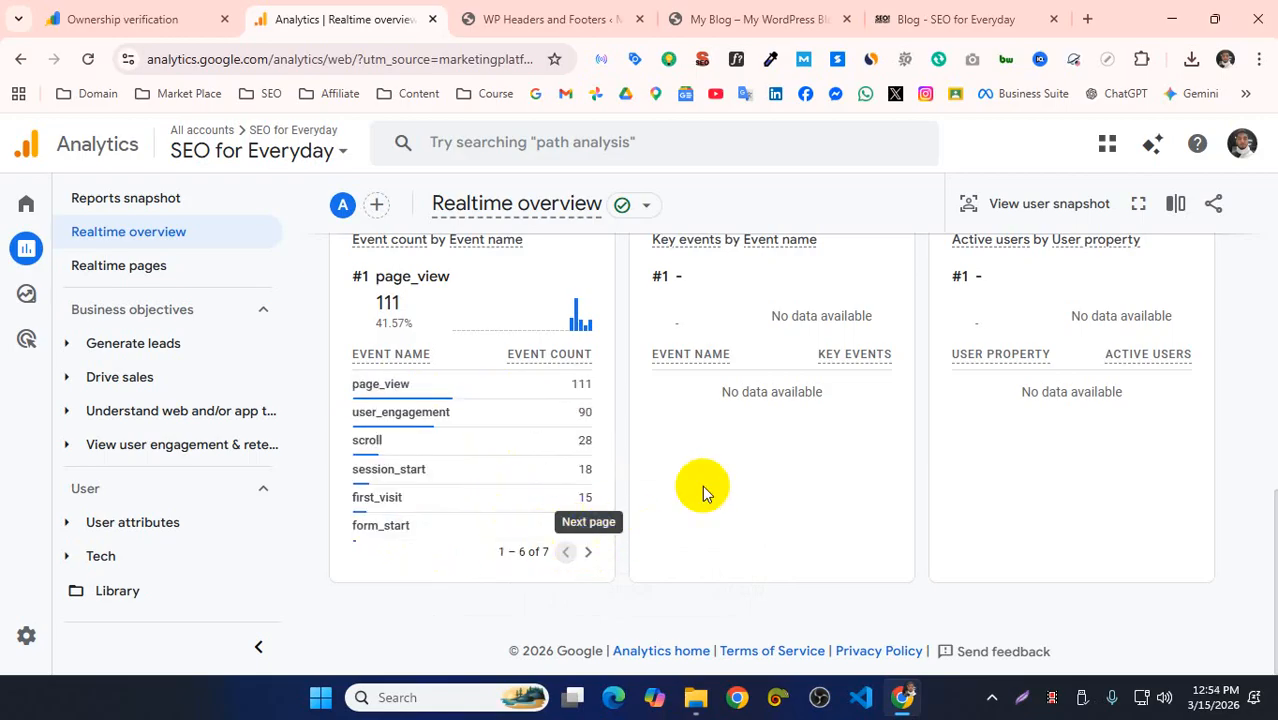
- Review the key events and user property cards, and check the active users' location on the world map again
{"action": "scroll", "coordinate": [697, 490], "scroll_direction": "up", "scroll_amount": 2}
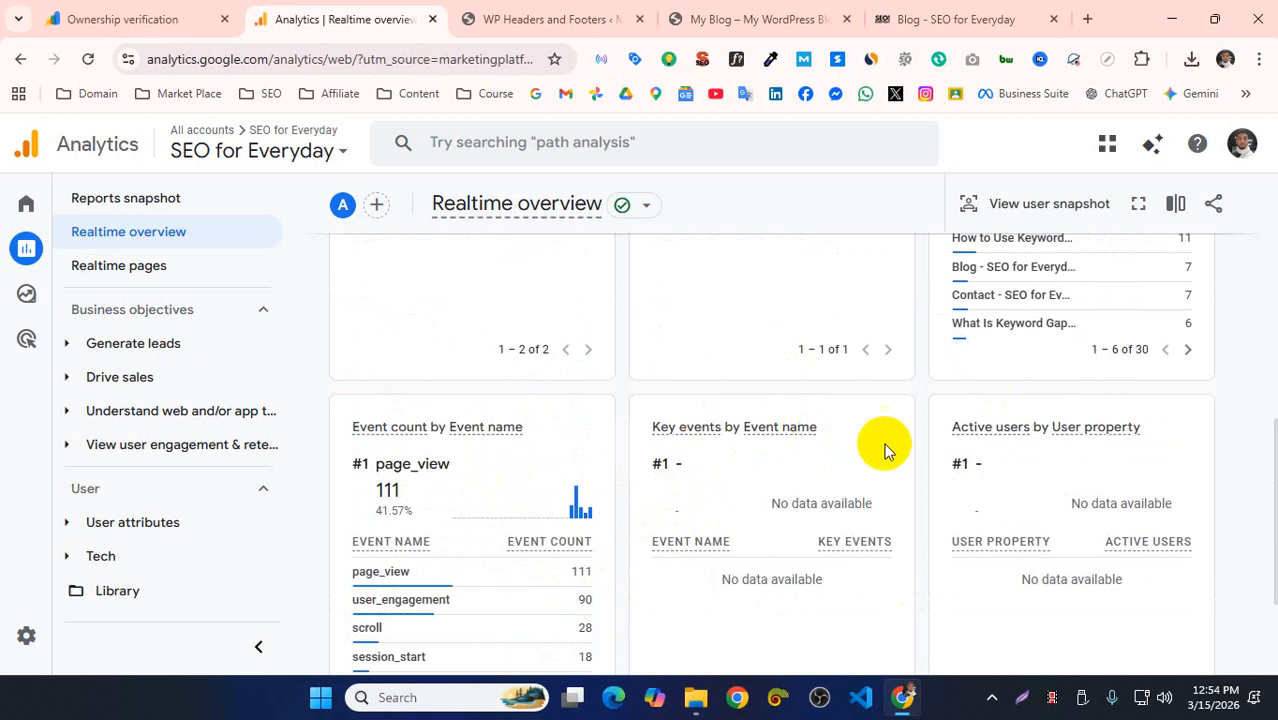
{"action": "scroll", "coordinate": [1000, 540], "scroll_direction": "down", "scroll_amount": 2}
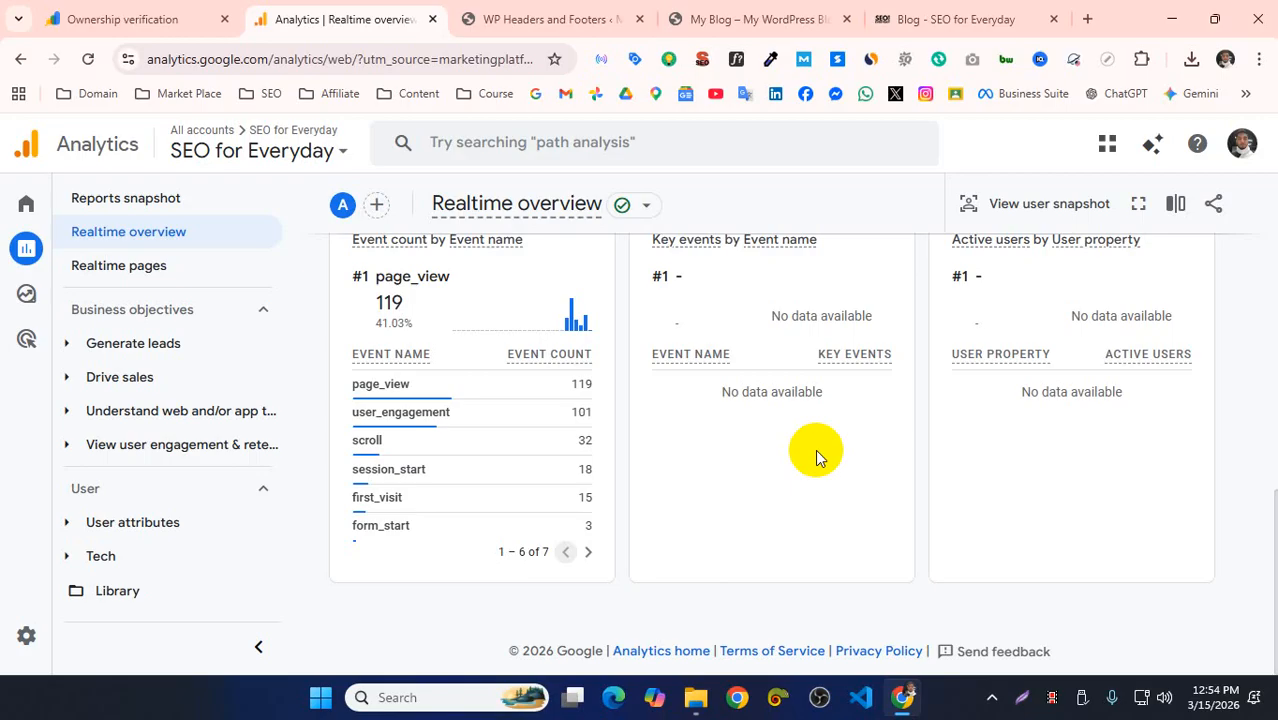
{"action": "scroll", "coordinate": [816, 451], "scroll_direction": "up", "scroll_amount": 2}
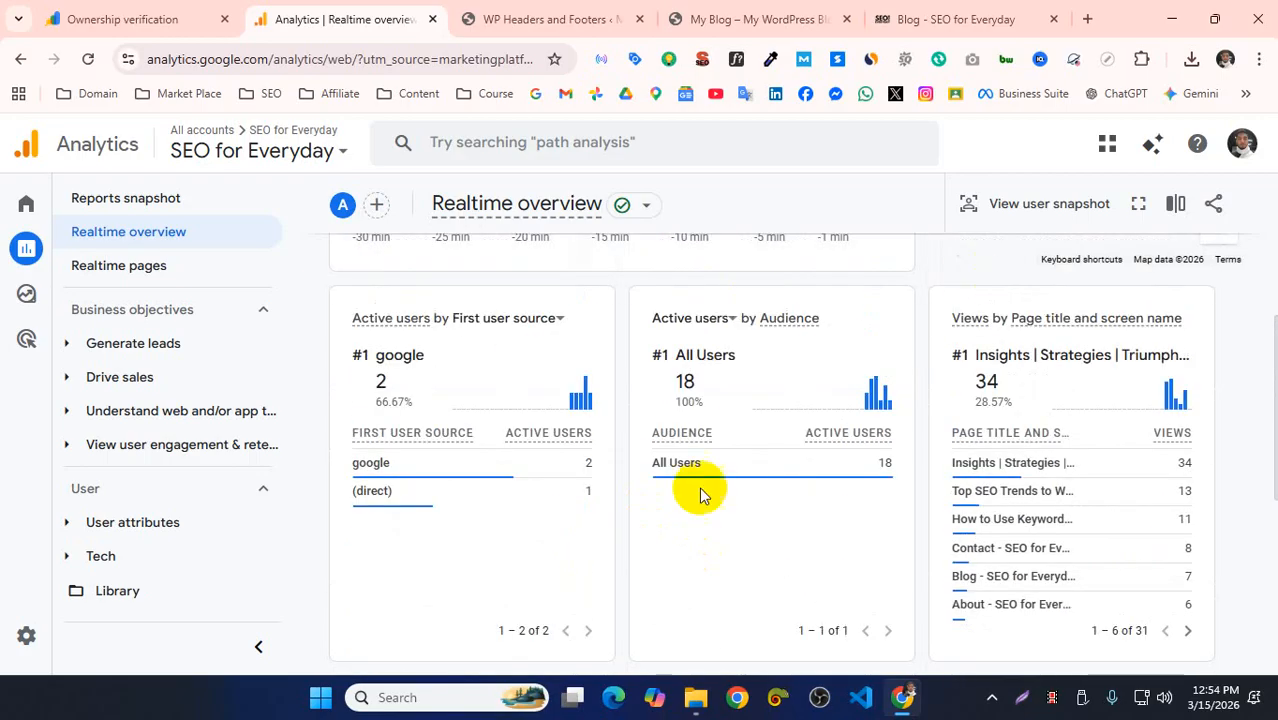
{"action": "scroll", "coordinate": [699, 487], "scroll_direction": "up", "scroll_amount": 5}
{"action": "left_click_drag", "start_coordinate": [924, 367], "coordinate": [1174, 330]}
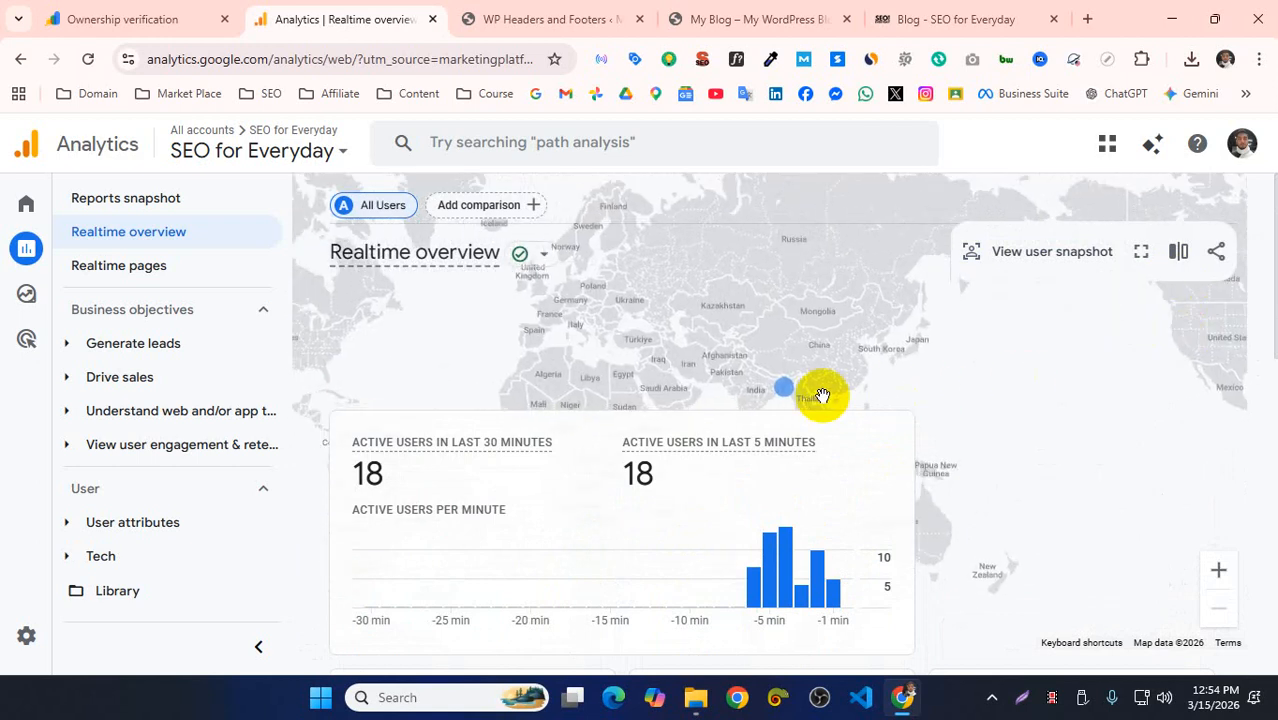
{"action": "left_click_drag", "start_coordinate": [1004, 337], "coordinate": [987, 394]}
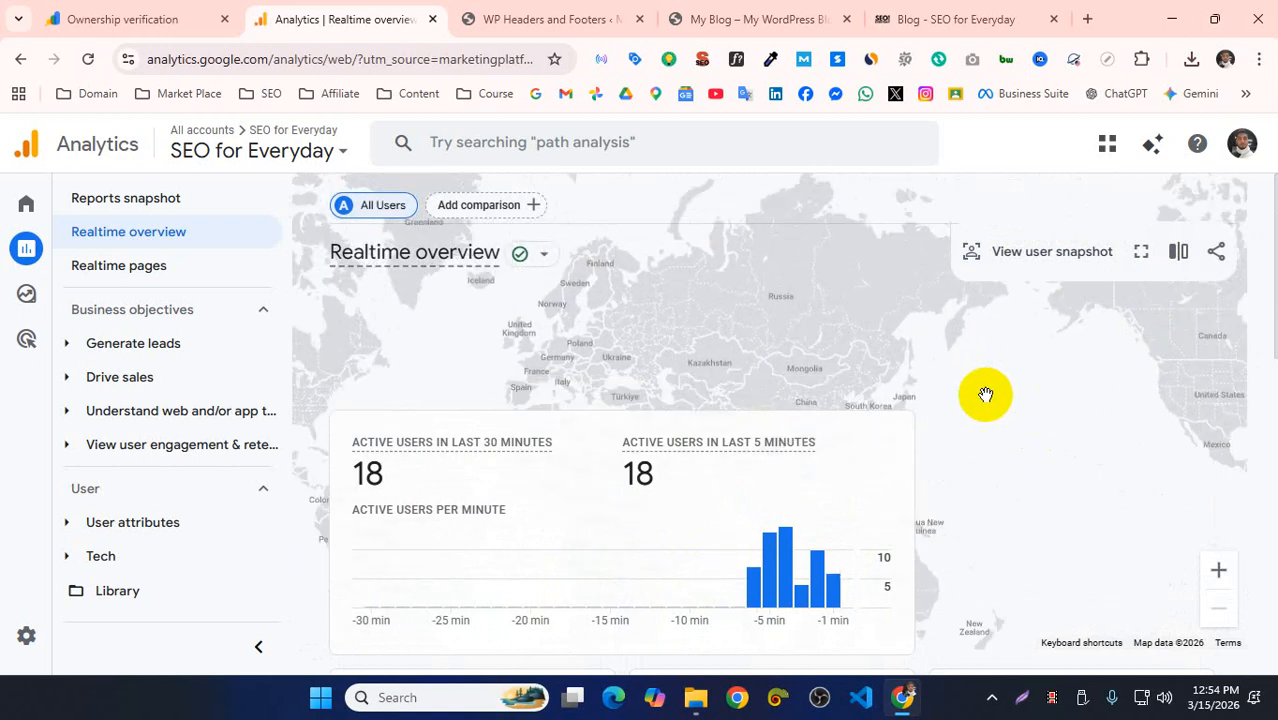
- Connect the USA Planet VPN extension to the United States - New York location from a new browser tab
{"action": "left_click", "coordinate": [1087, 16]}
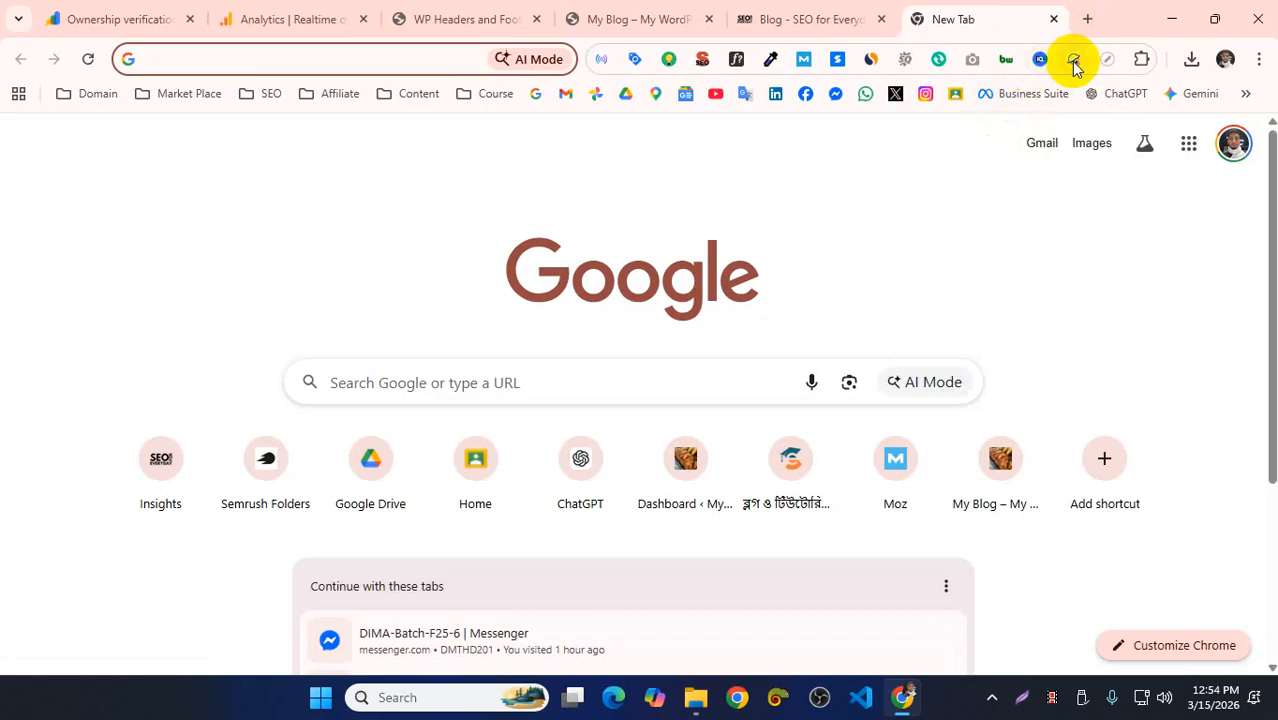
{"action": "left_click", "coordinate": [870, 594]}
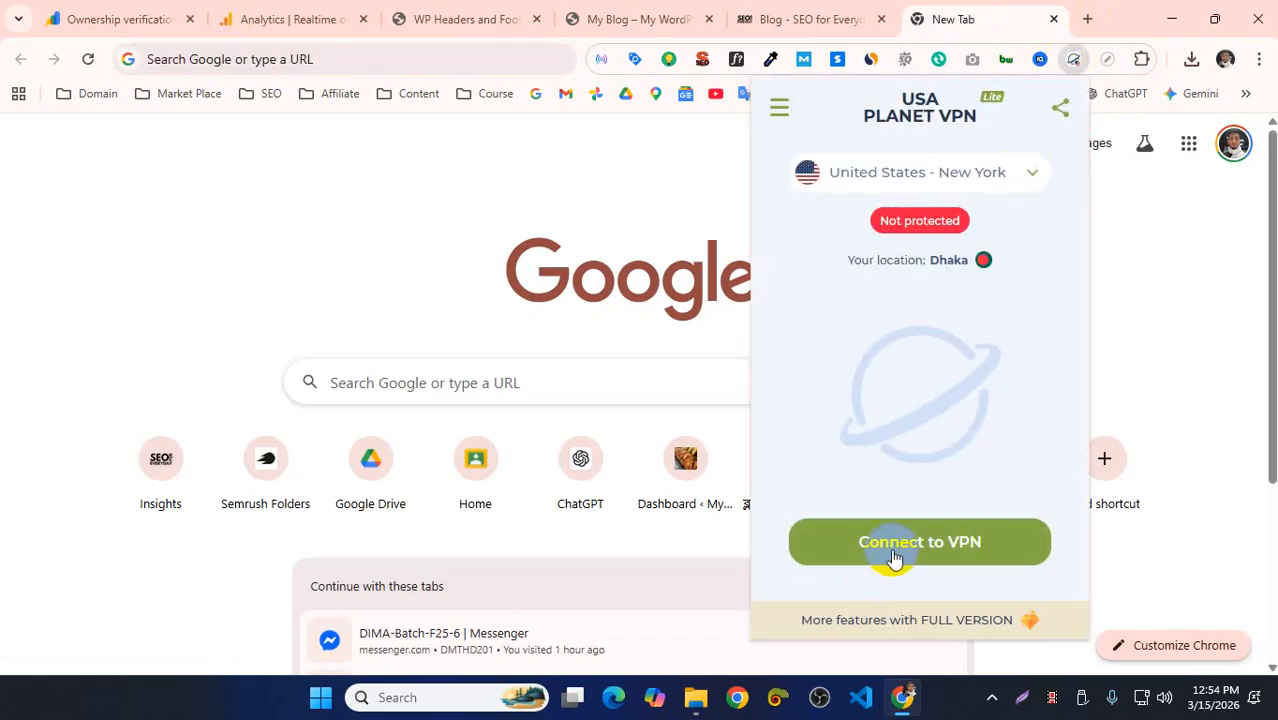
{"action": "left_click", "coordinate": [947, 545]}
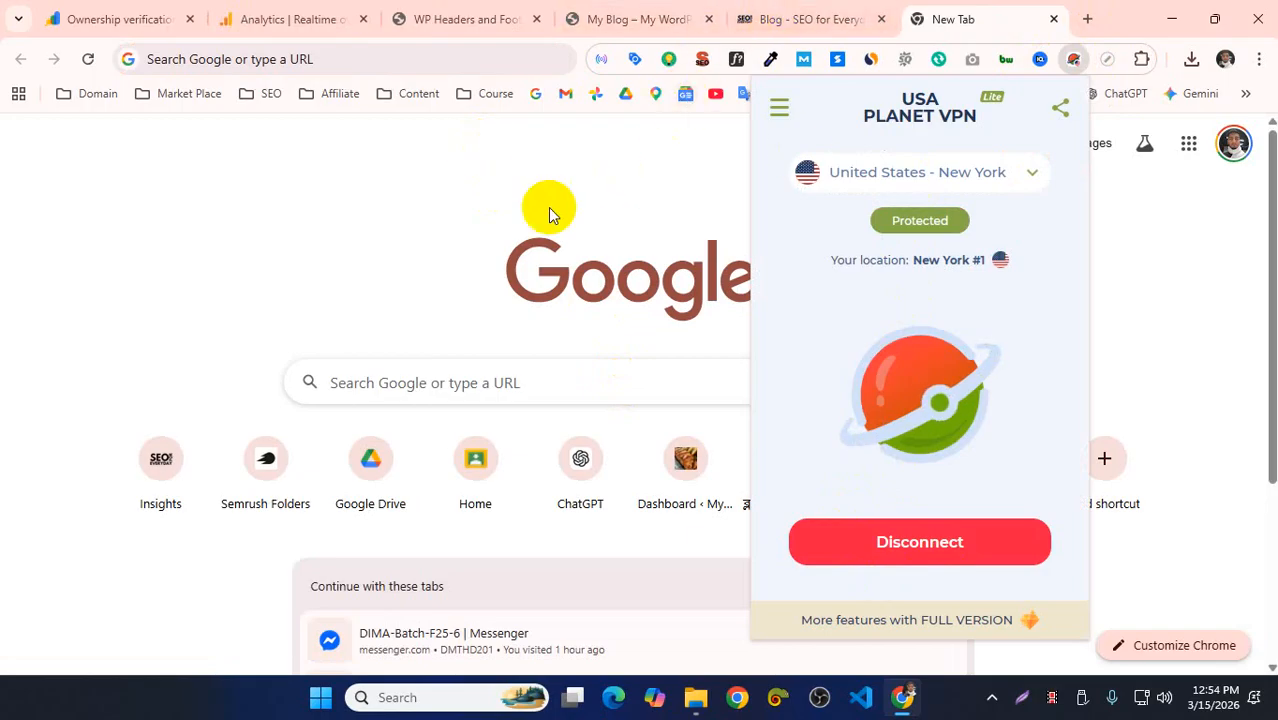
- Visit the SEO for Everyday Contact page, home page and keywords in content writing article, and check the visit on the realtime map
{"action": "left_click", "coordinate": [764, 33]}
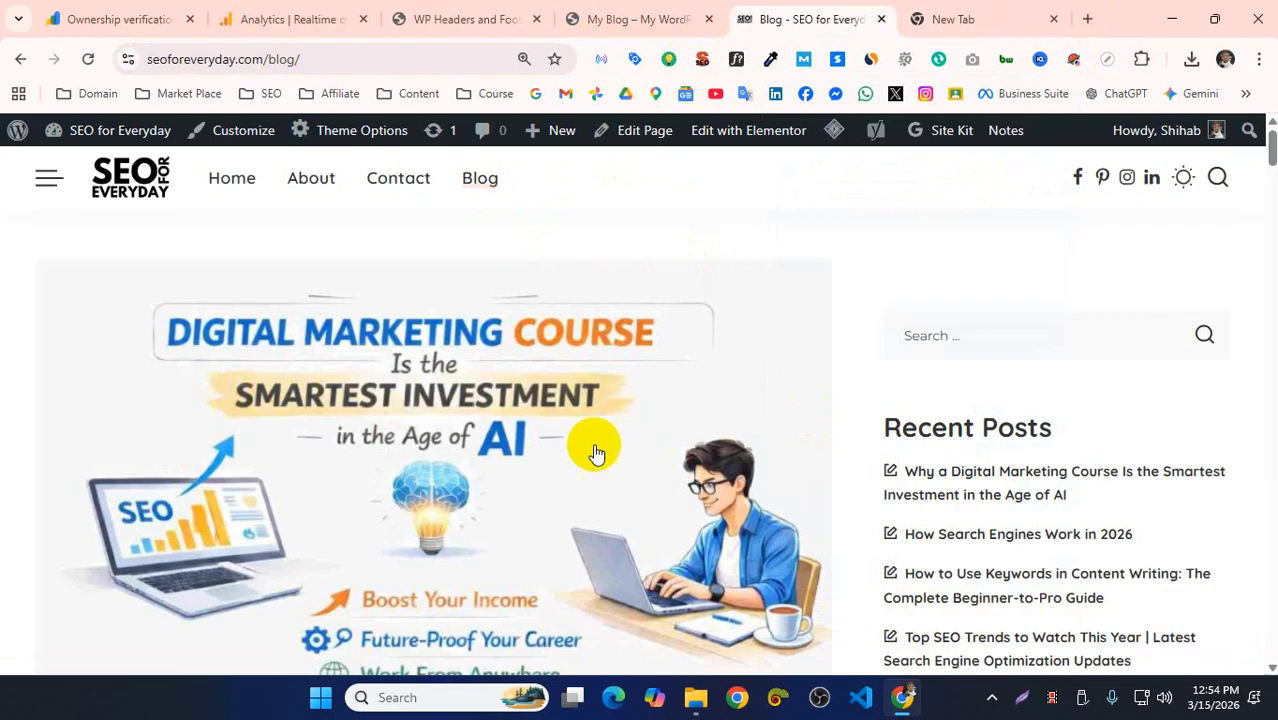
{"action": "left_click", "coordinate": [376, 177]}
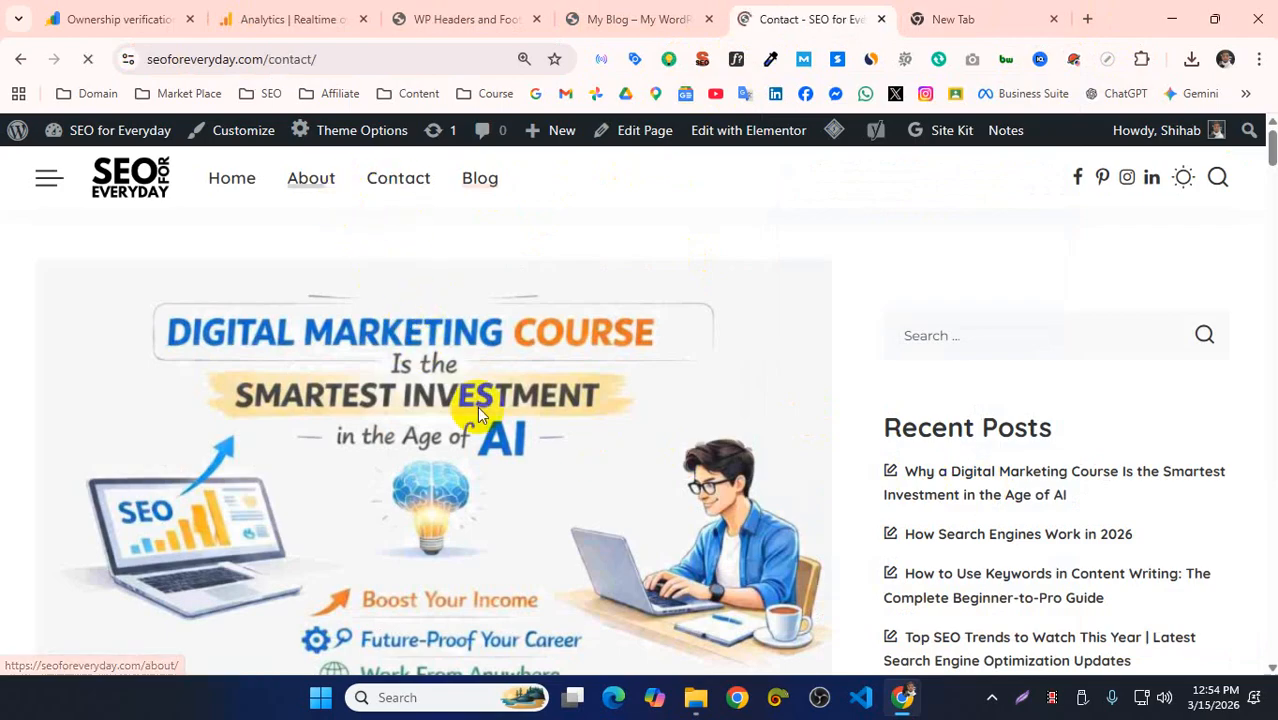
{"action": "scroll", "coordinate": [475, 433], "scroll_direction": "down", "scroll_amount": 3}
{"action": "scroll", "coordinate": [334, 378], "scroll_direction": "up", "scroll_amount": 3}
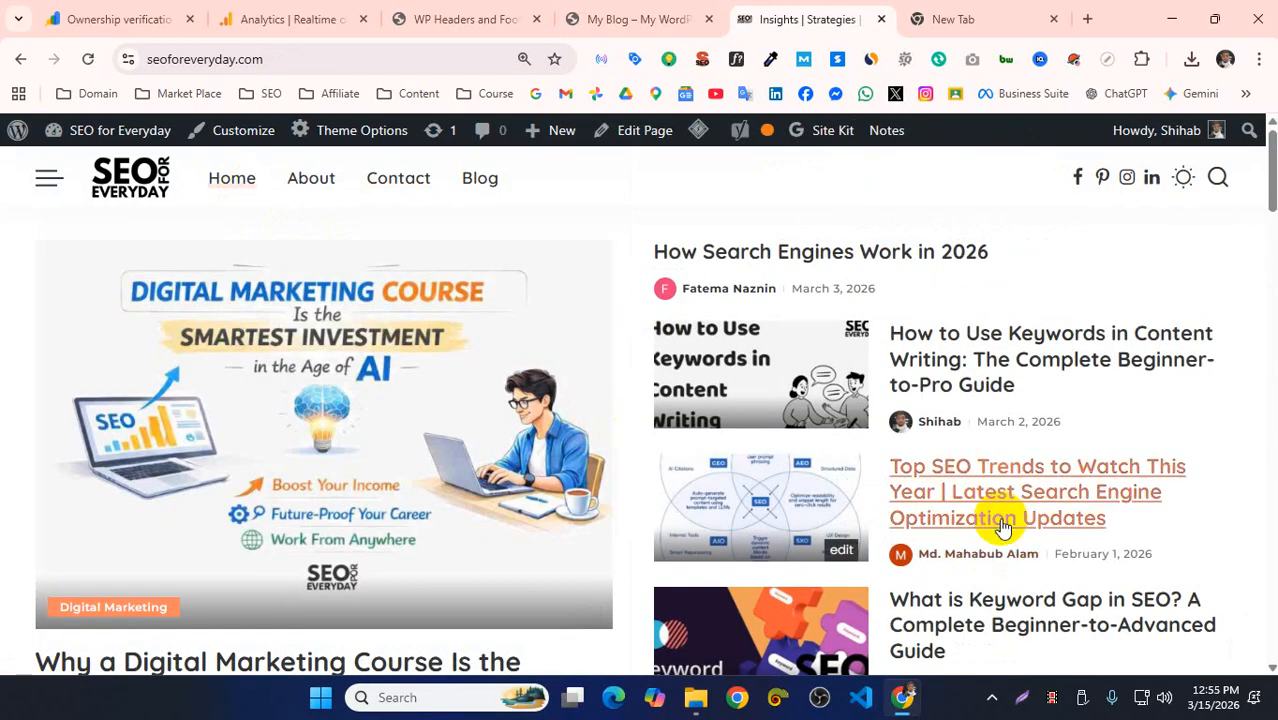
{"action": "left_click", "coordinate": [912, 366]}
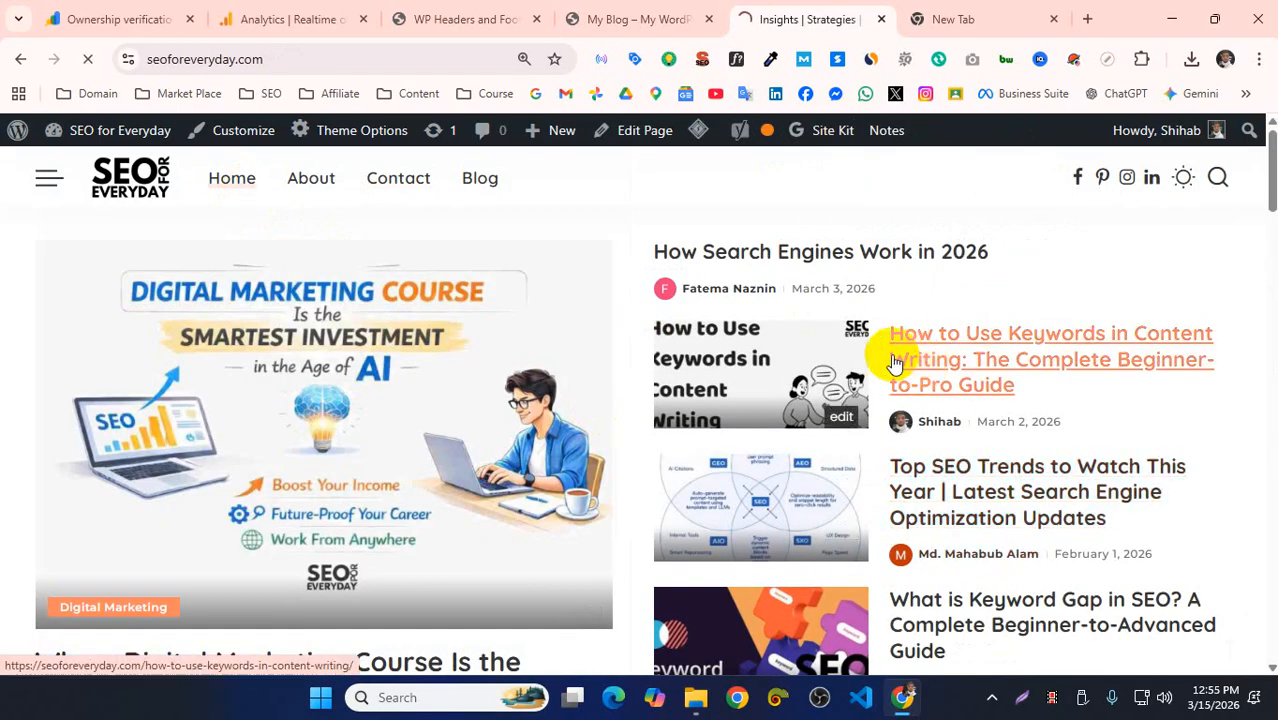
{"action": "left_click", "coordinate": [285, 17]}
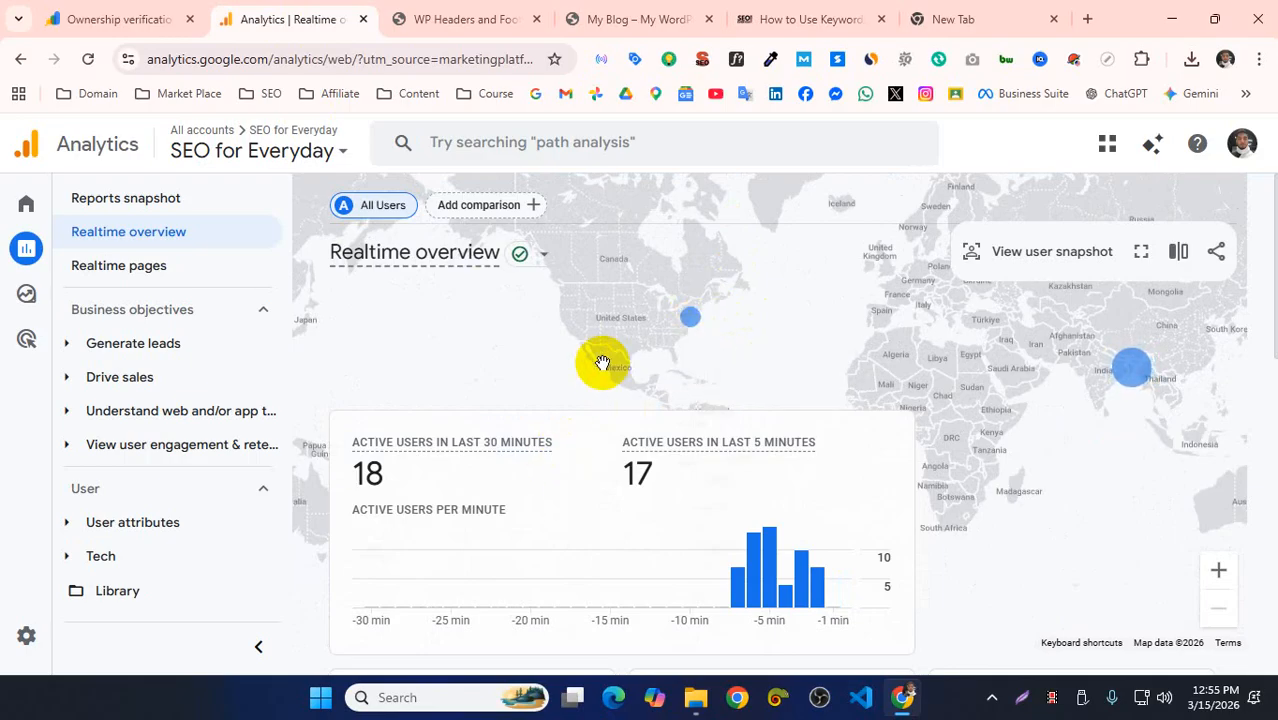
{"action": "mouse_move", "coordinate": [1126, 381]}
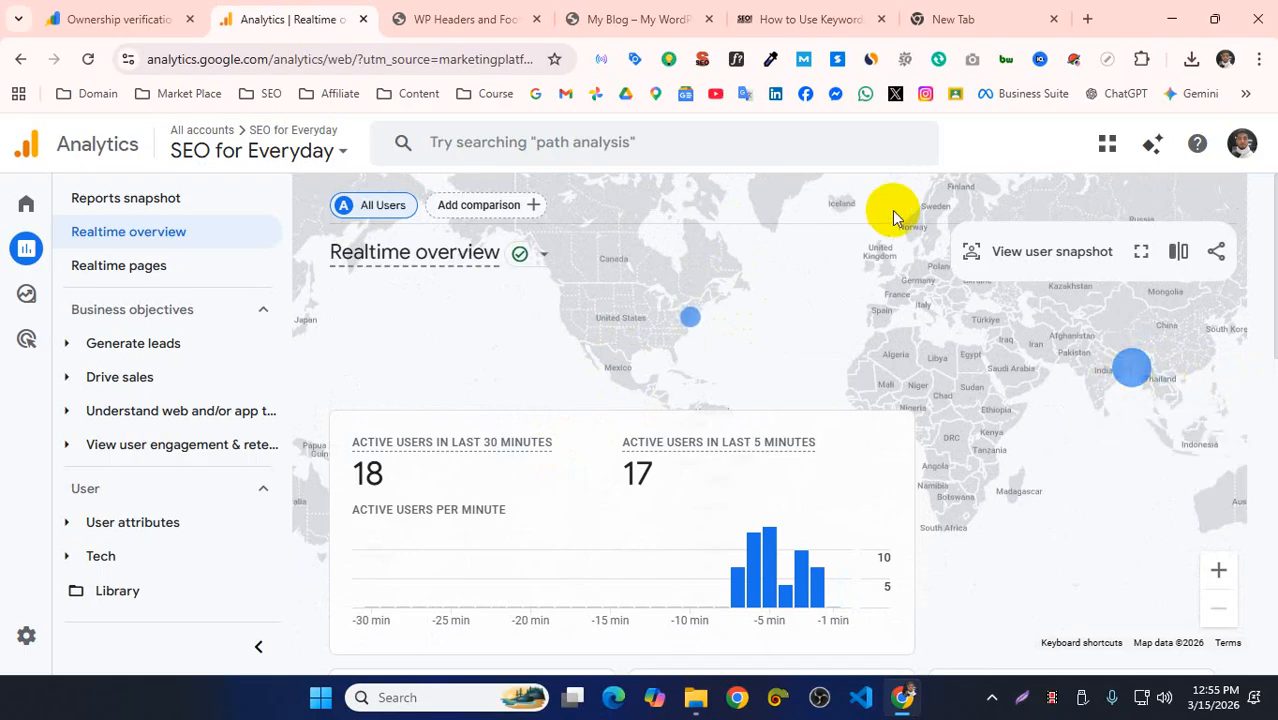
- Switch the VPN location to United States - Los Angeles and connect to it
{"action": "left_click", "coordinate": [1074, 60]}
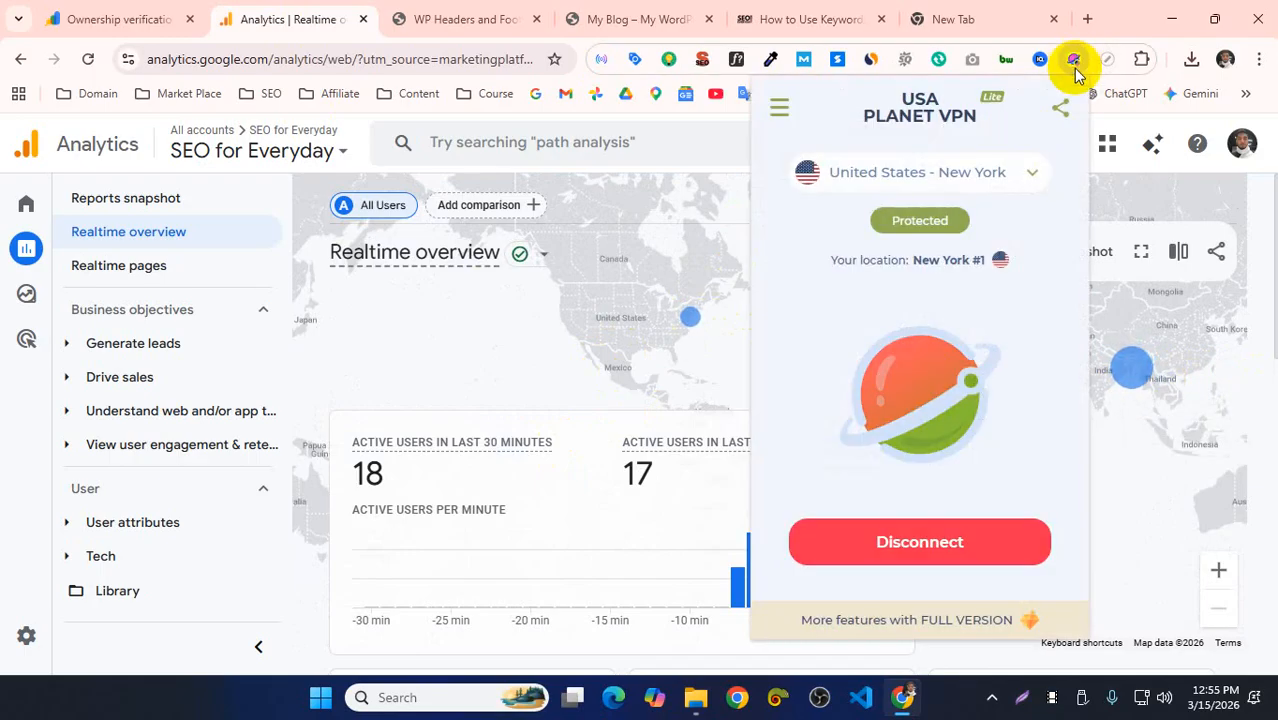
{"action": "left_click", "coordinate": [1004, 171]}
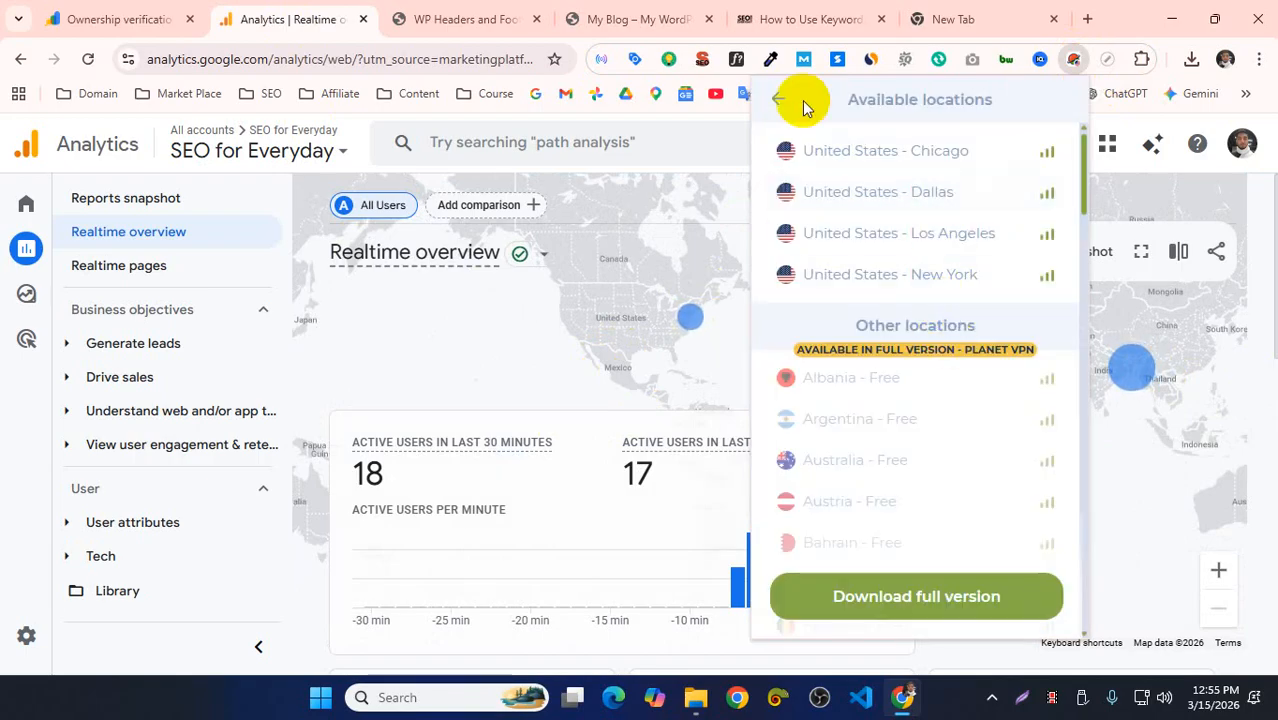
{"action": "left_click", "coordinate": [782, 99]}
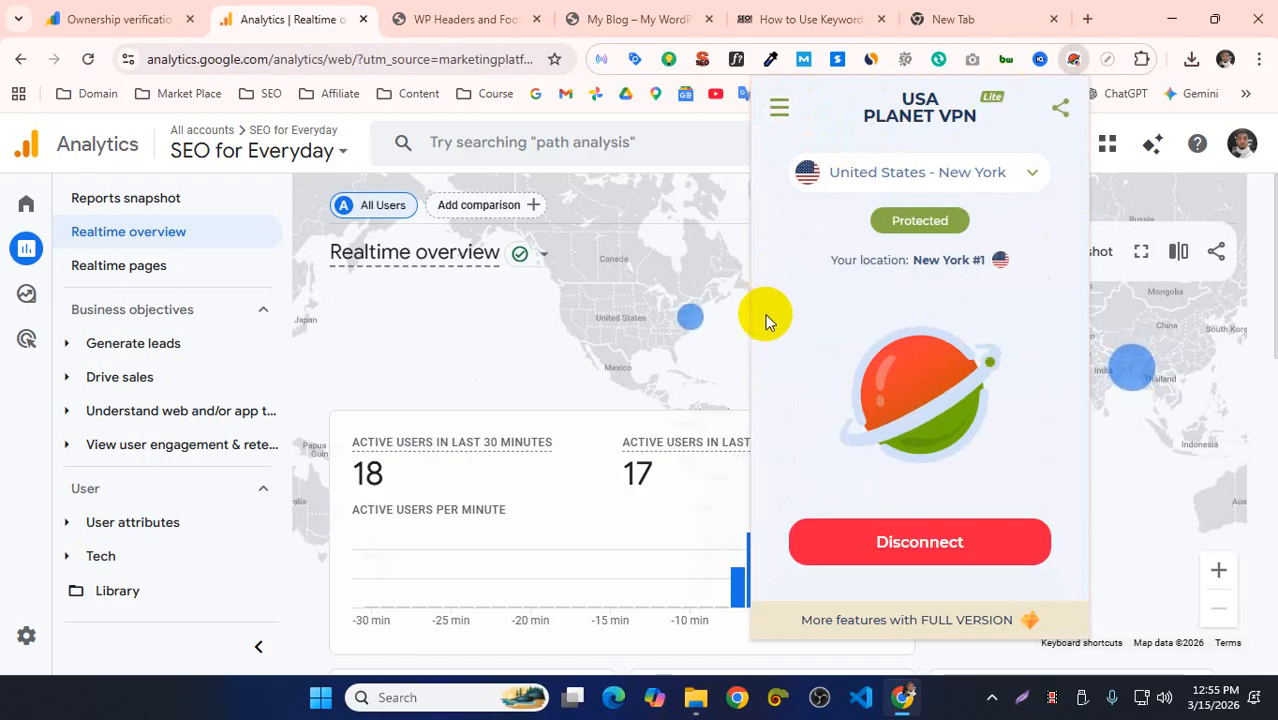
{"action": "left_click", "coordinate": [1002, 166]}
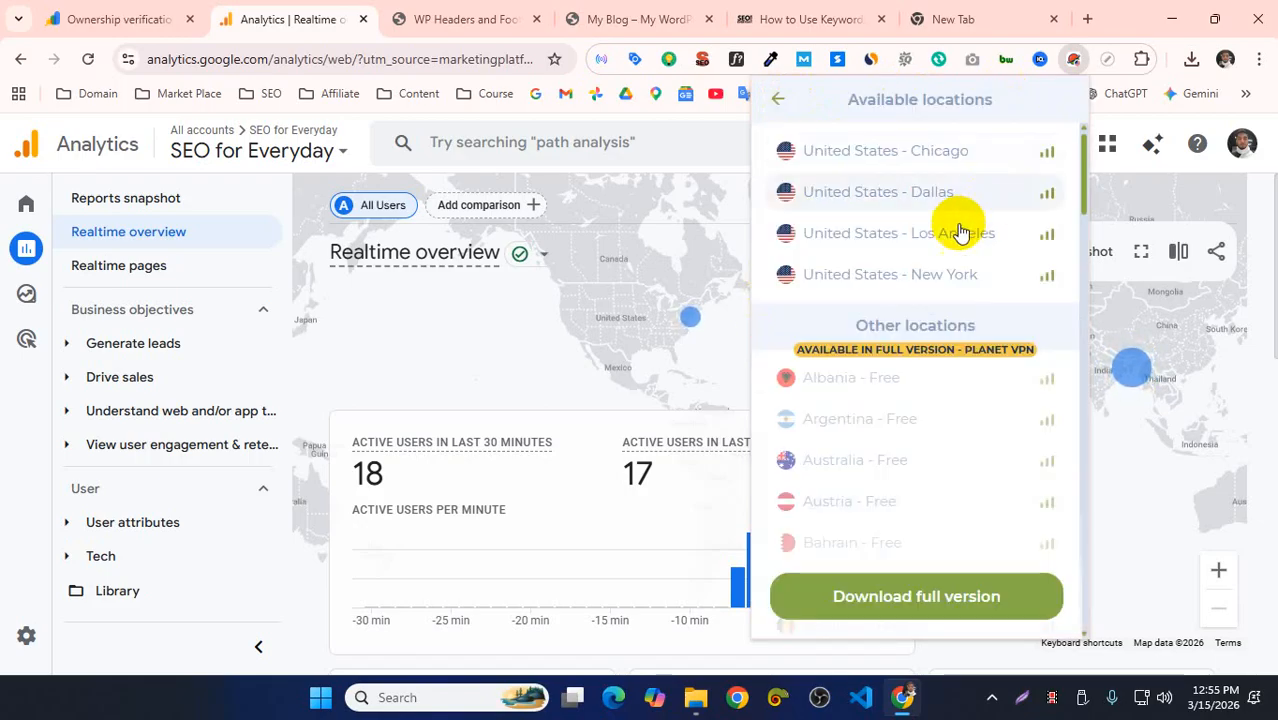
{"action": "left_click", "coordinate": [943, 238]}
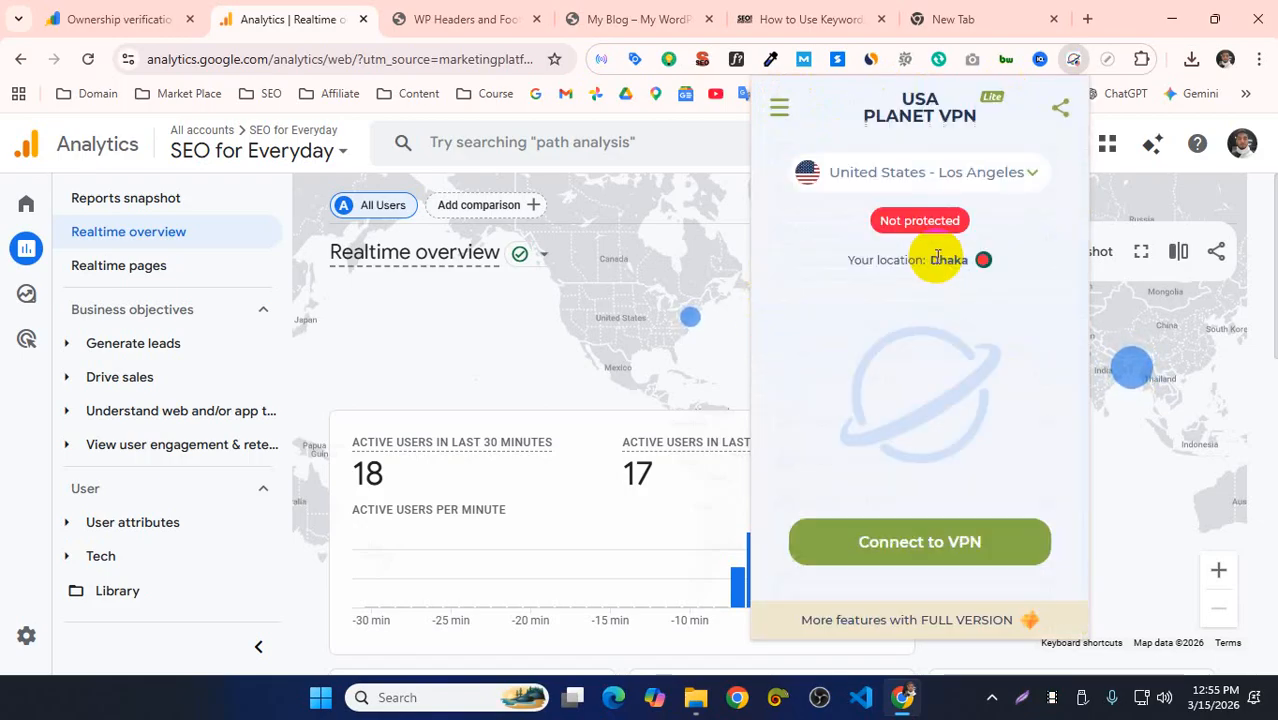
{"action": "left_click", "coordinate": [1000, 560]}
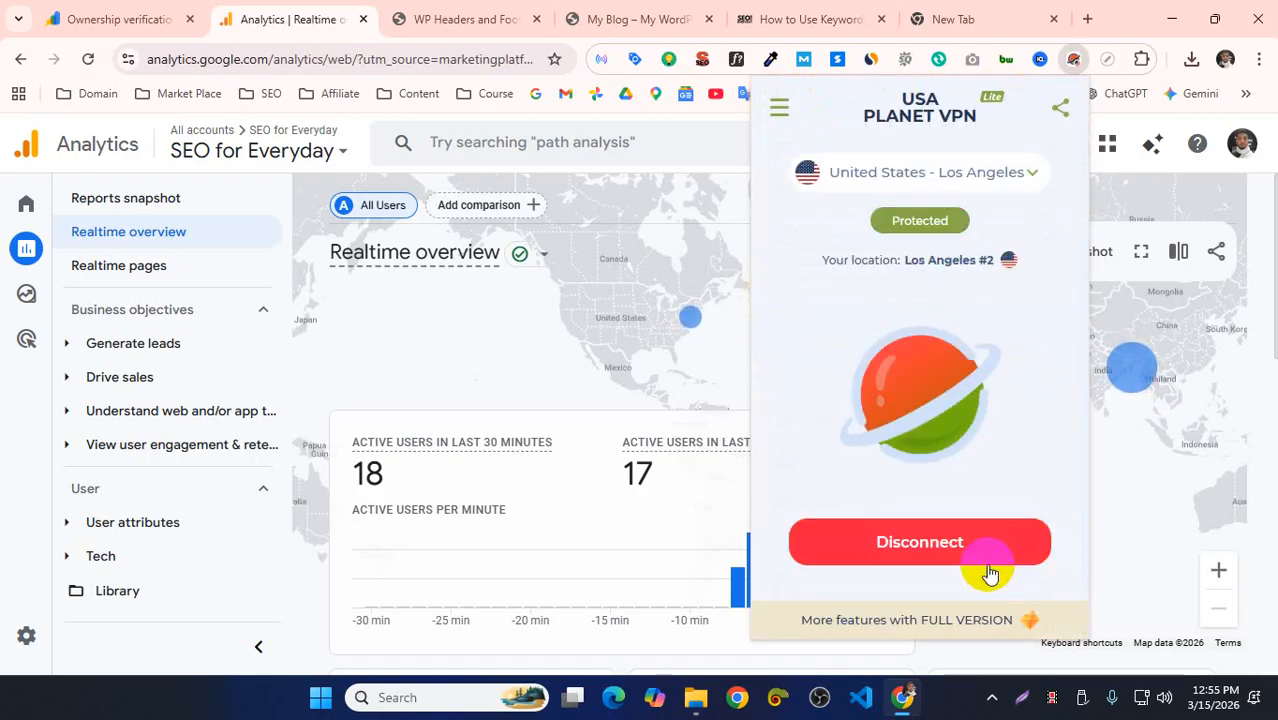
- Open the Top SEO Trends article on the SEO for Everyday site and check the realtime map for the visit
{"action": "left_click", "coordinate": [771, 8]}
{"action": "scroll", "coordinate": [491, 491], "scroll_direction": "down", "scroll_amount": 6}
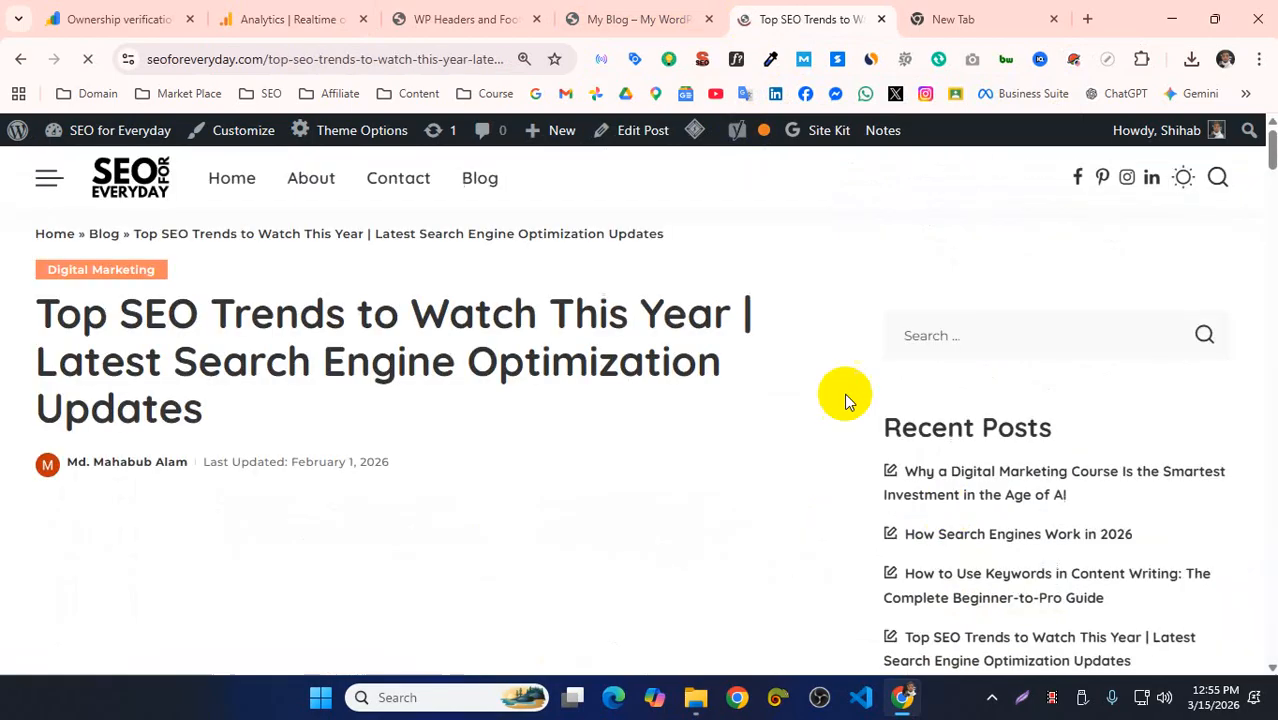
{"action": "left_click", "coordinate": [285, 15]}
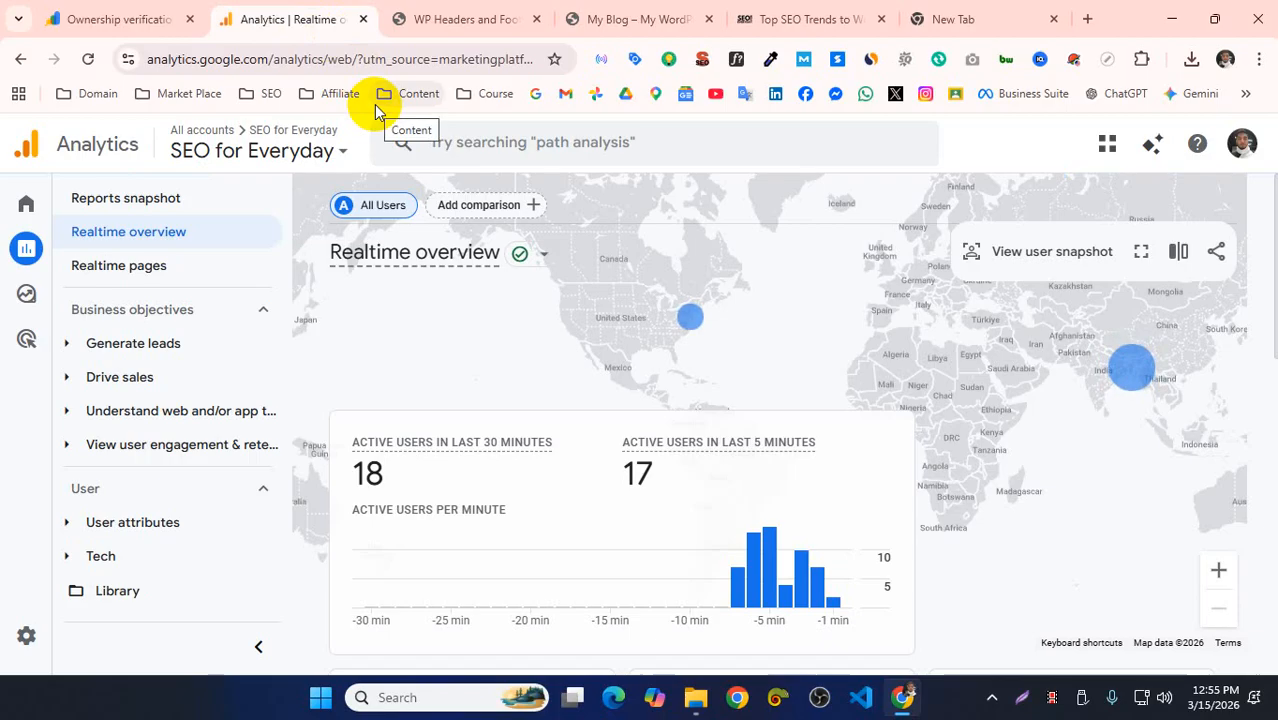
- Return to the SEO for Everyday site and visit its Blog page and home page to generate more page views
{"action": "left_click", "coordinate": [633, 17]}
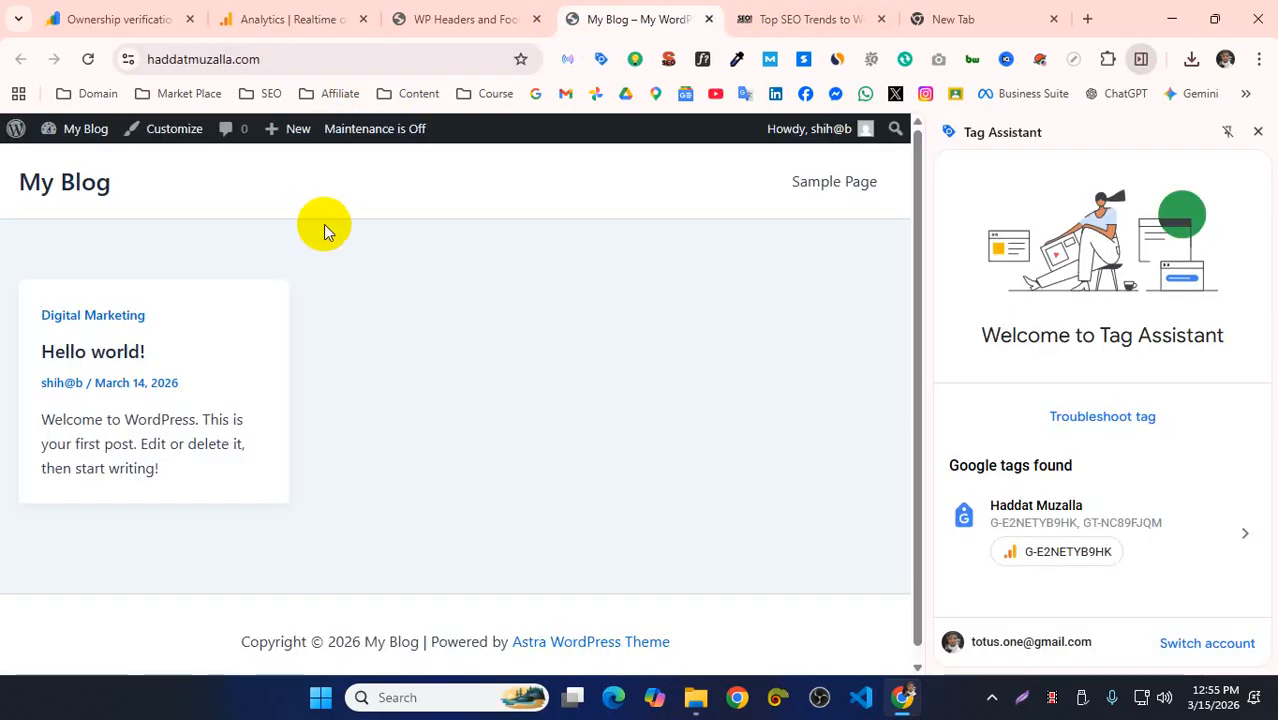
{"action": "left_click", "coordinate": [822, 15]}
{"action": "scroll", "coordinate": [200, 190], "scroll_direction": "up", "scroll_amount": 4}
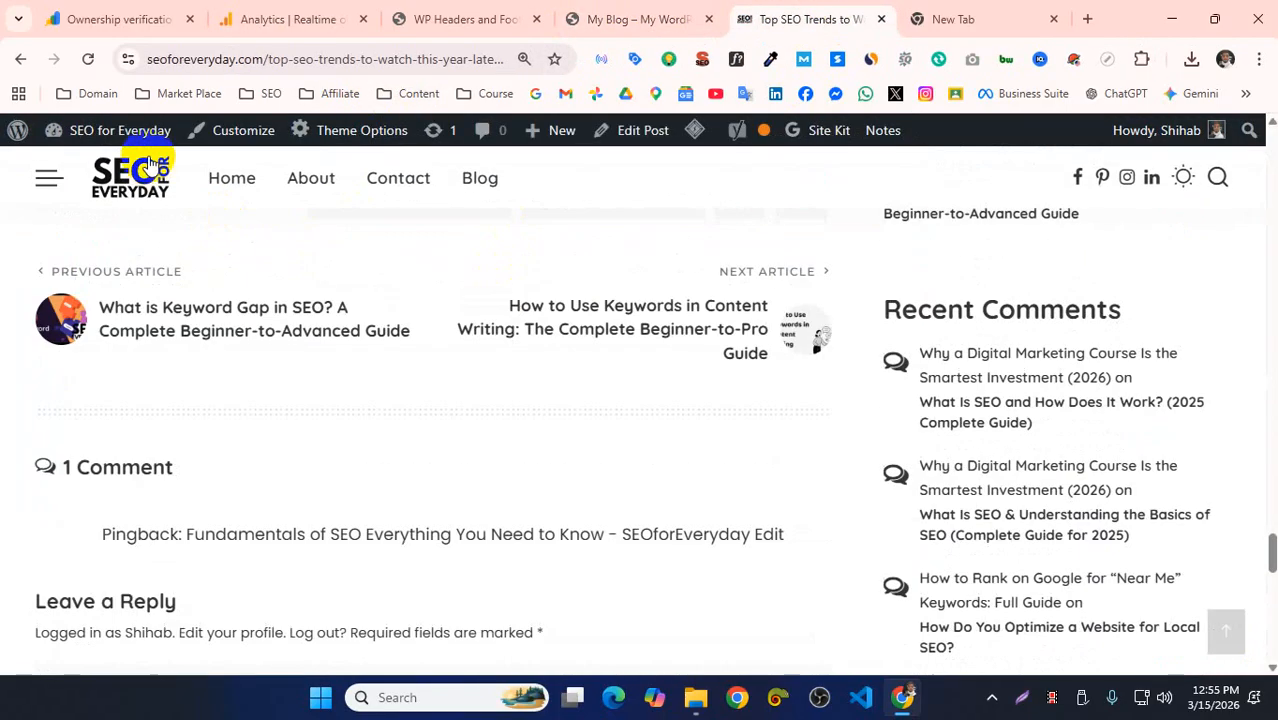
{"action": "left_click", "coordinate": [480, 177]}
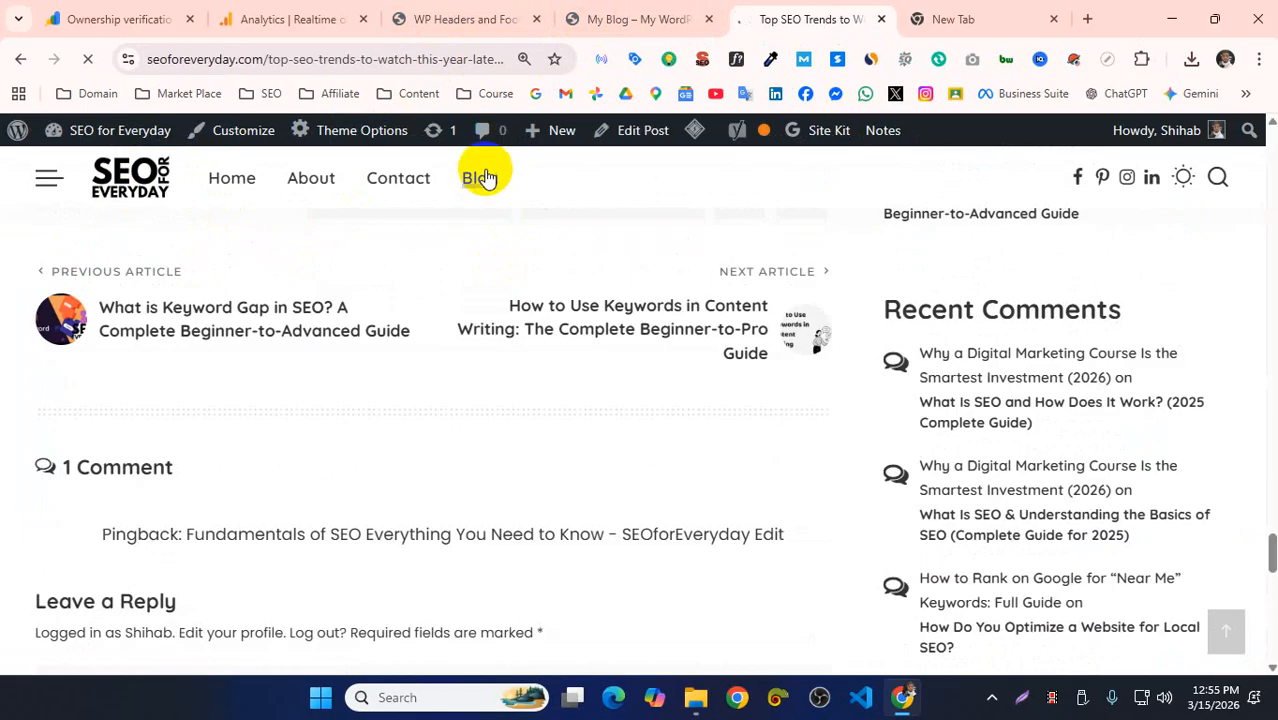
{"action": "left_click", "coordinate": [233, 177]}
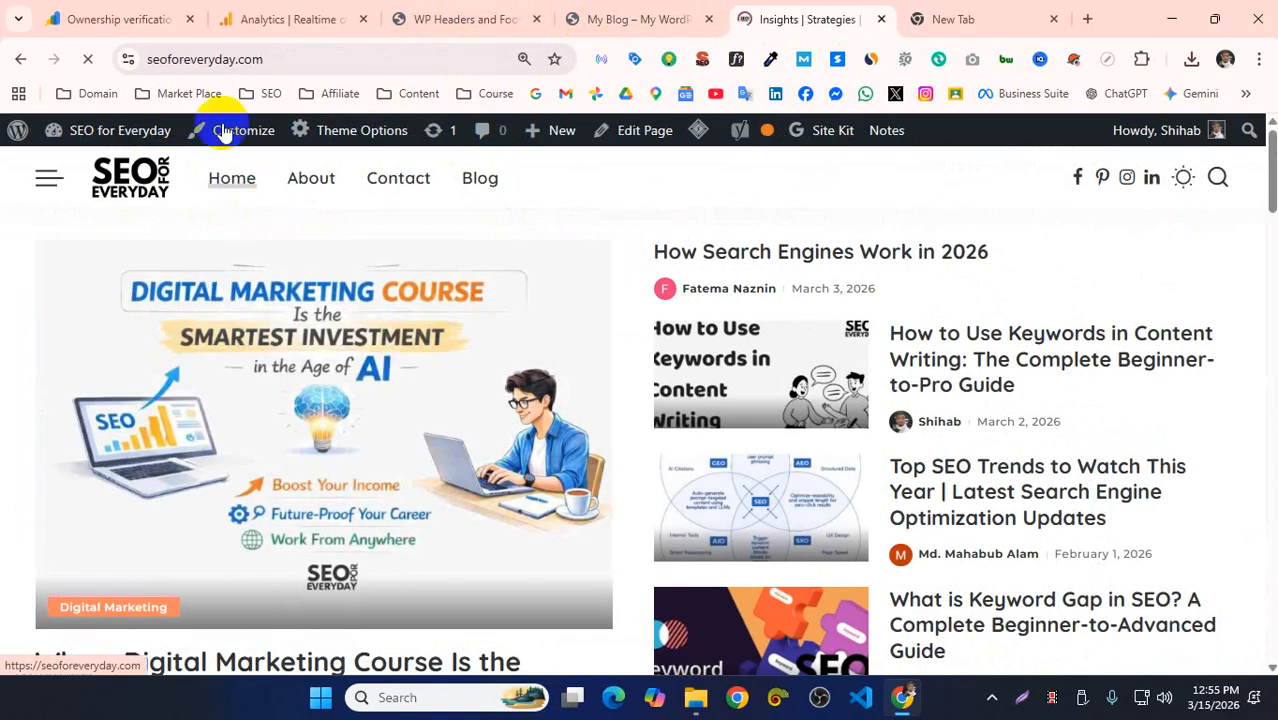
- Examine the visitor locations on the realtime map, the active users per minute and the event cards
{"action": "left_click", "coordinate": [278, 17]}
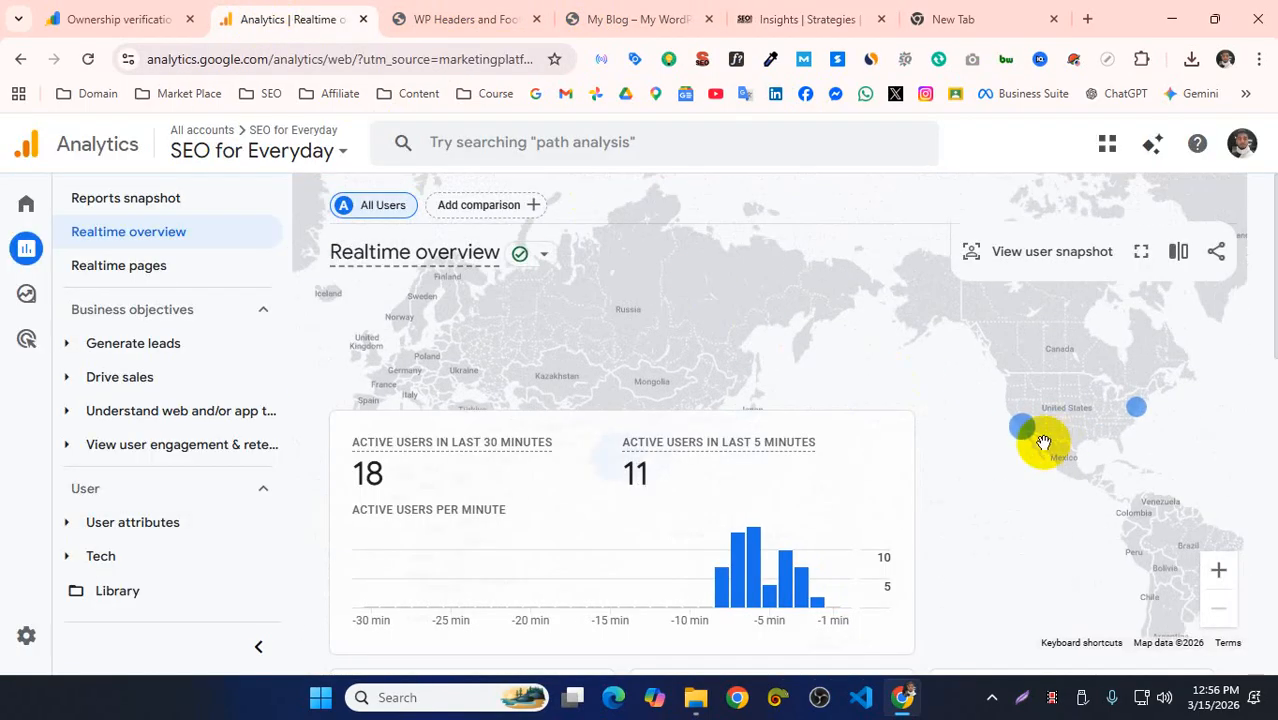
{"action": "mouse_move", "coordinate": [1016, 440]}
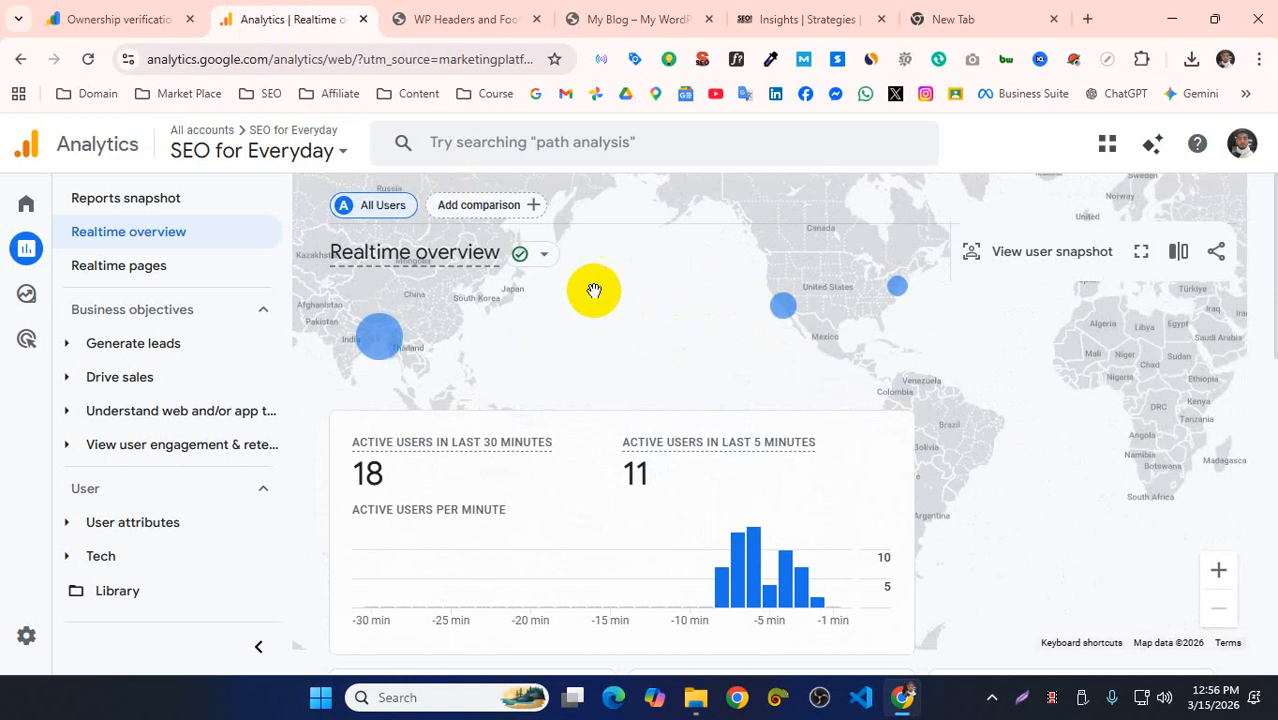
{"action": "mouse_move", "coordinate": [833, 354]}
{"action": "left_mouse_down"}
{"action": "mouse_move", "coordinate": [679, 382]}
{"action": "mouse_move", "coordinate": [826, 356]}
{"action": "left_mouse_up"}
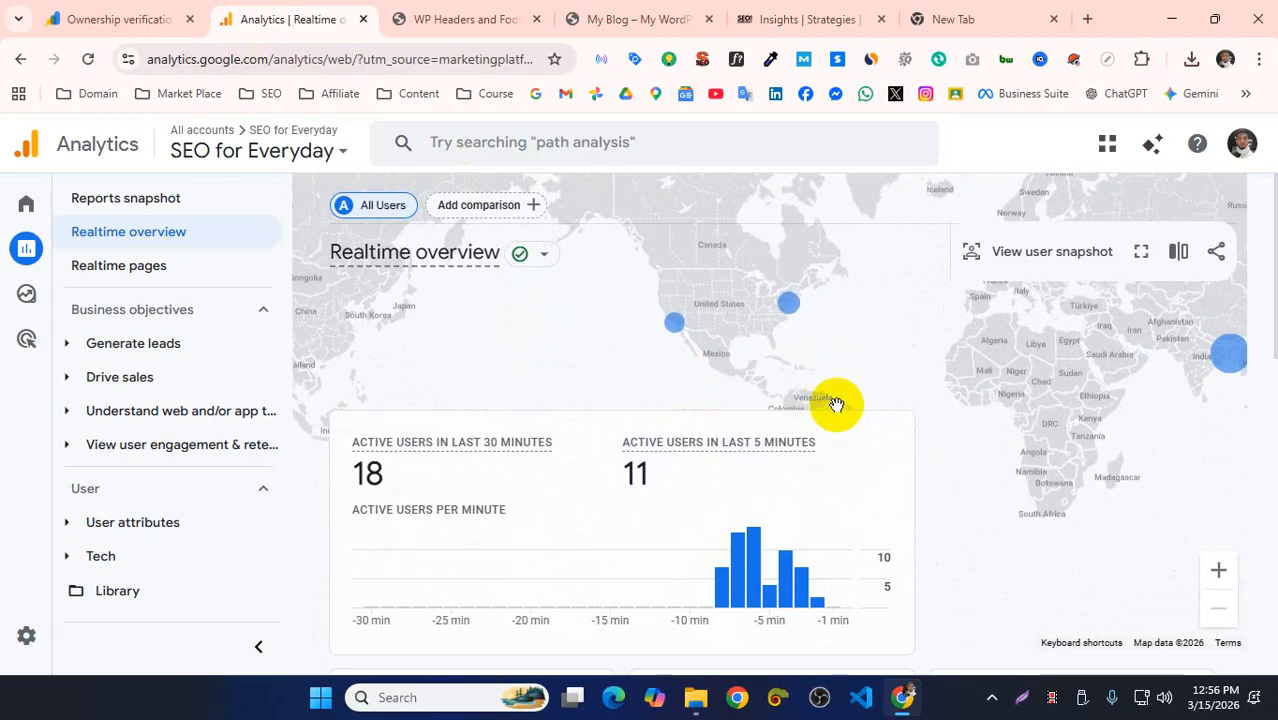
{"action": "scroll", "coordinate": [738, 460], "scroll_direction": "down", "scroll_amount": 2}
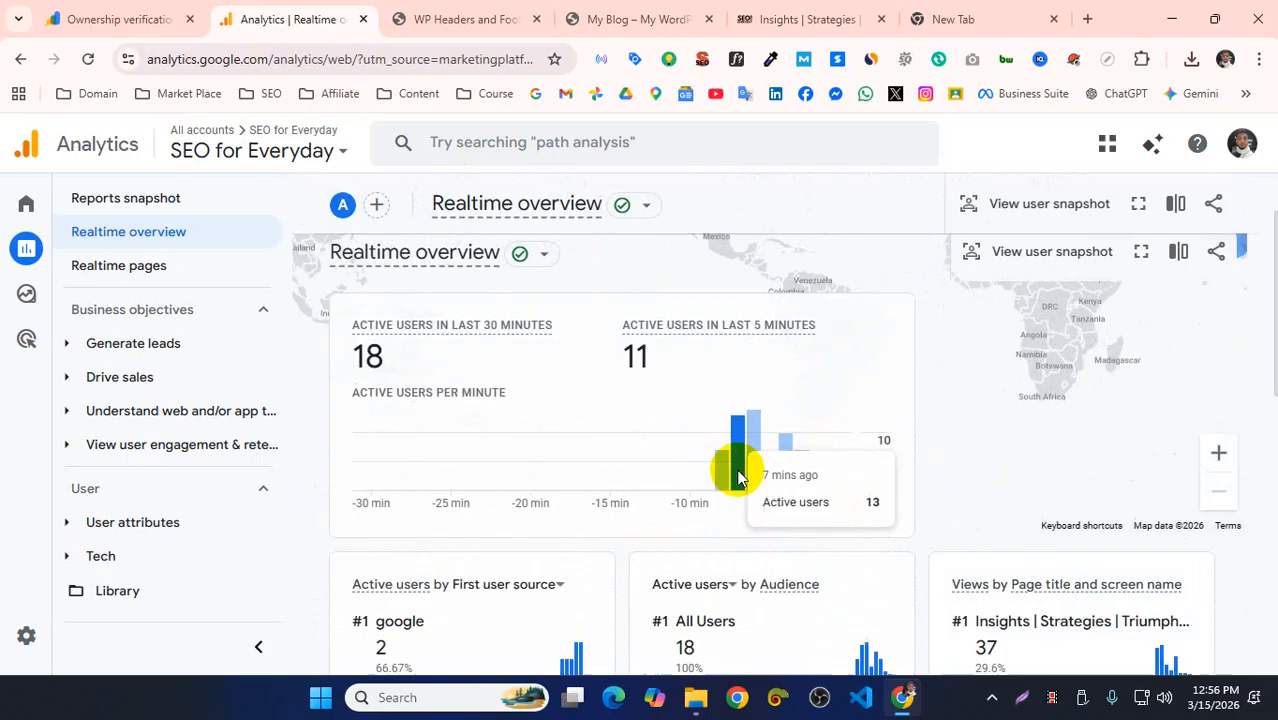
{"action": "scroll", "coordinate": [736, 418], "scroll_direction": "down", "scroll_amount": 7}
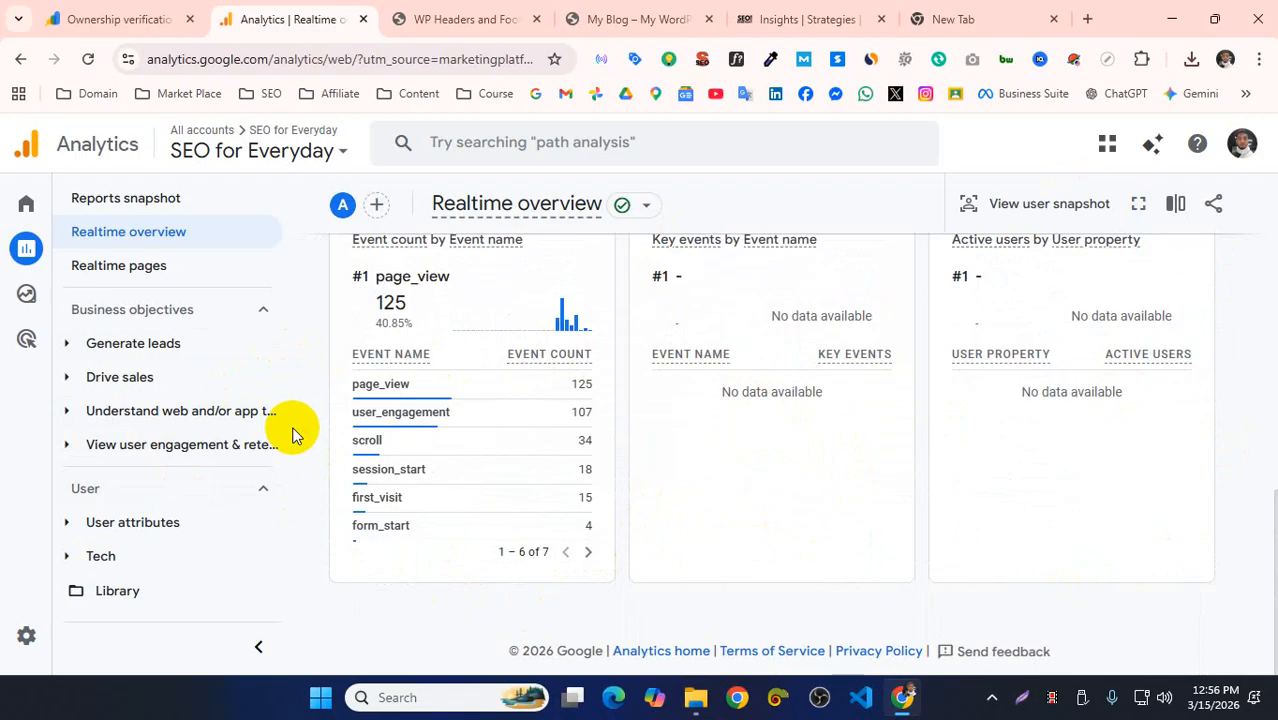
- Open the Analytics home overview and examine the active users by country and the suggested report cards
{"action": "left_click", "coordinate": [105, 202]}
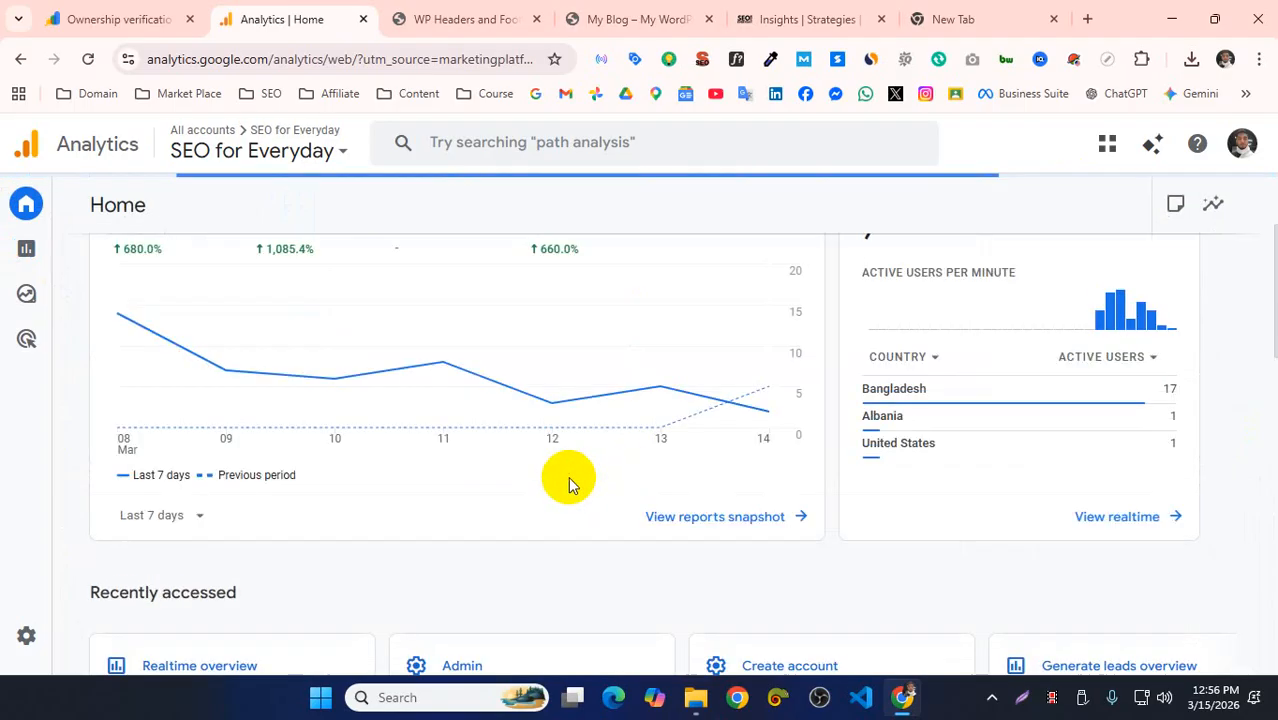
{"action": "scroll", "coordinate": [558, 482], "scroll_direction": "down", "scroll_amount": 1}
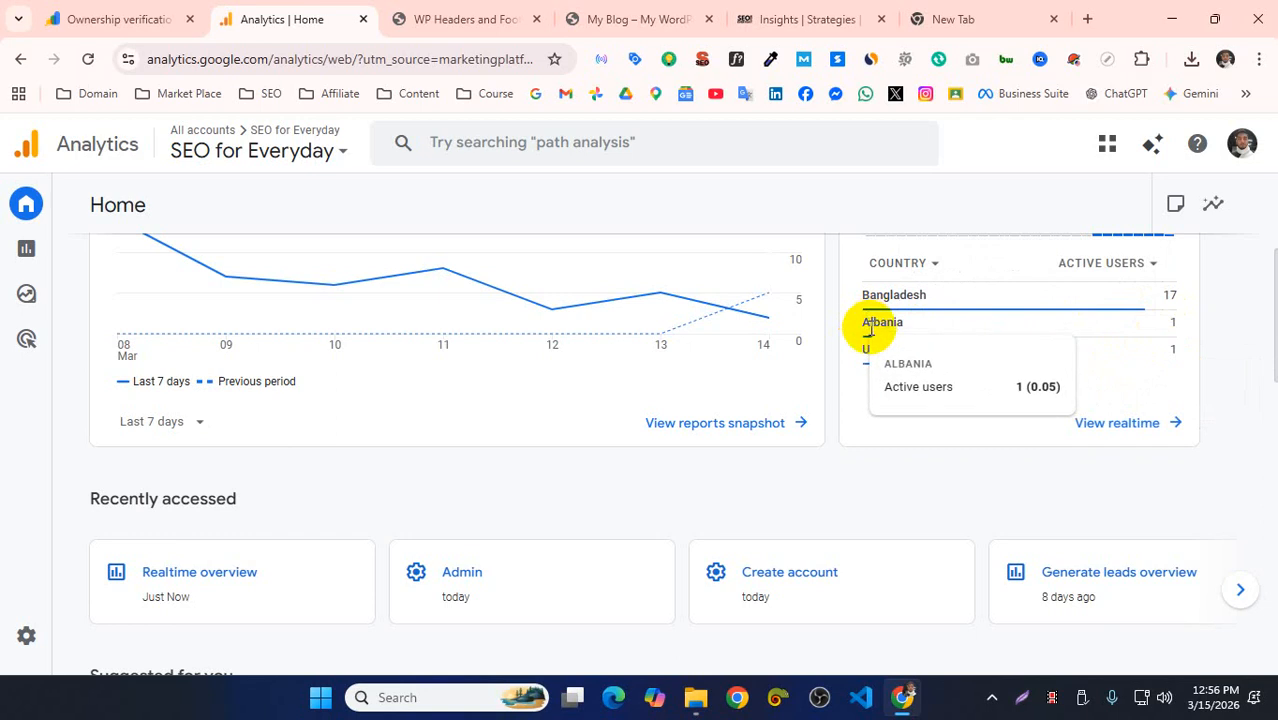
{"action": "scroll", "coordinate": [650, 527], "scroll_direction": "down", "scroll_amount": 4}
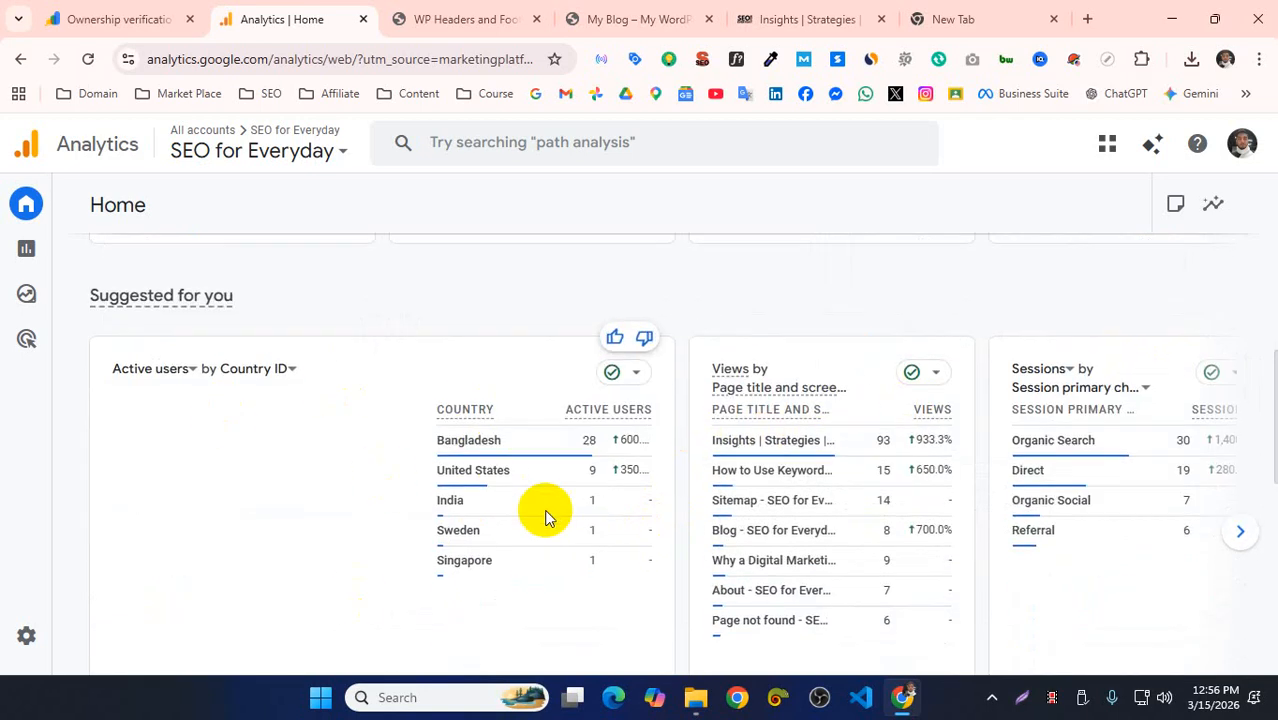
{"action": "scroll", "coordinate": [461, 586], "scroll_direction": "down", "scroll_amount": 1}
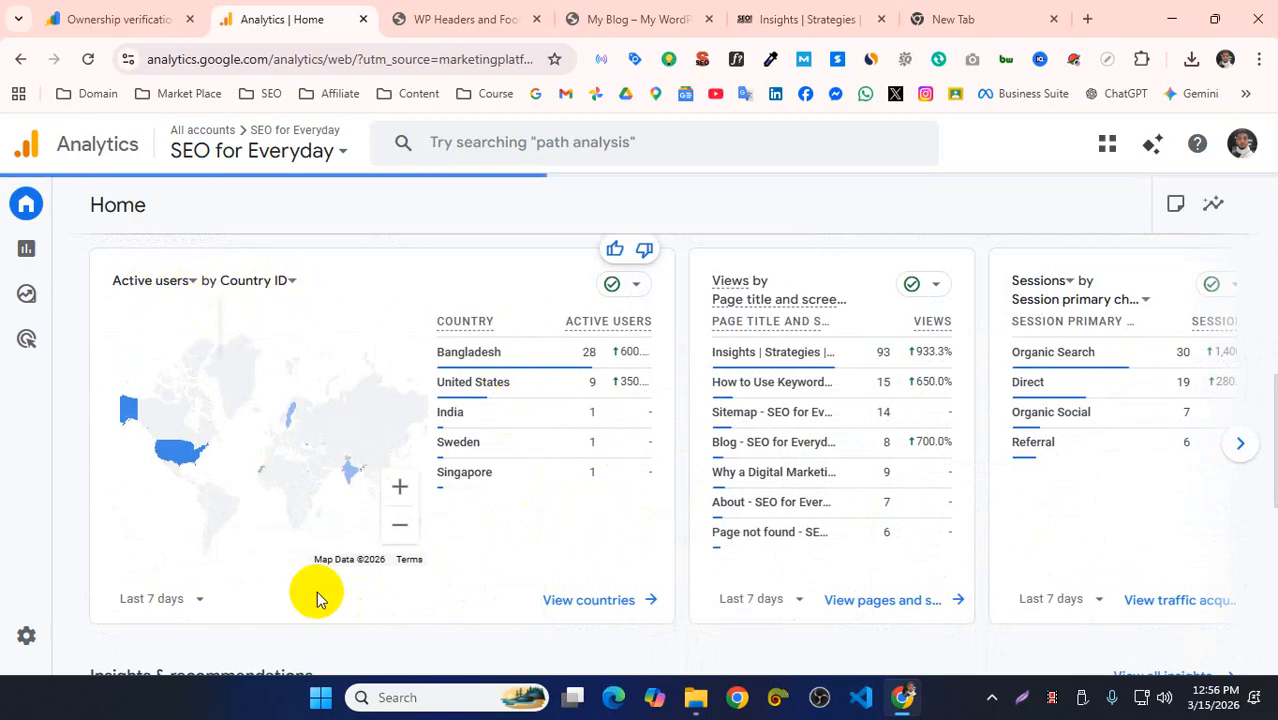
- Open the full countries report from the active users by country card and examine its table of user metrics
{"action": "left_click", "coordinate": [574, 604]}
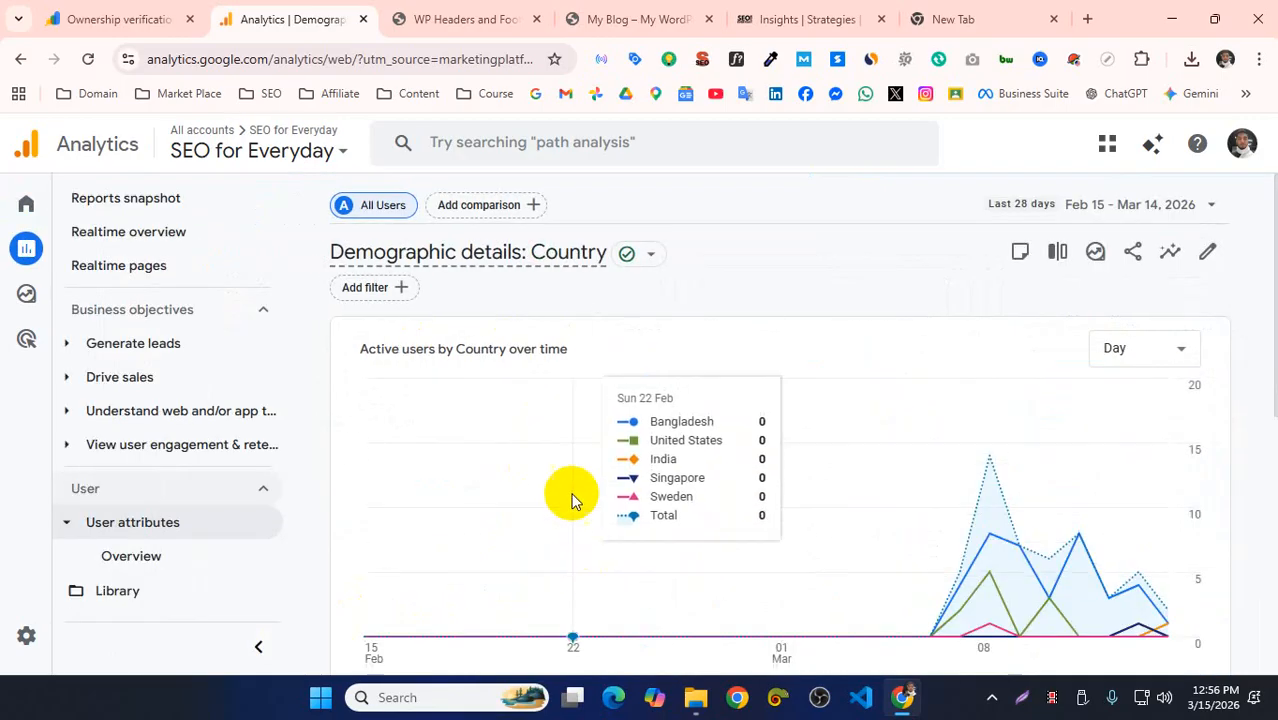
{"action": "scroll", "coordinate": [590, 220], "scroll_direction": "down", "scroll_amount": 6}
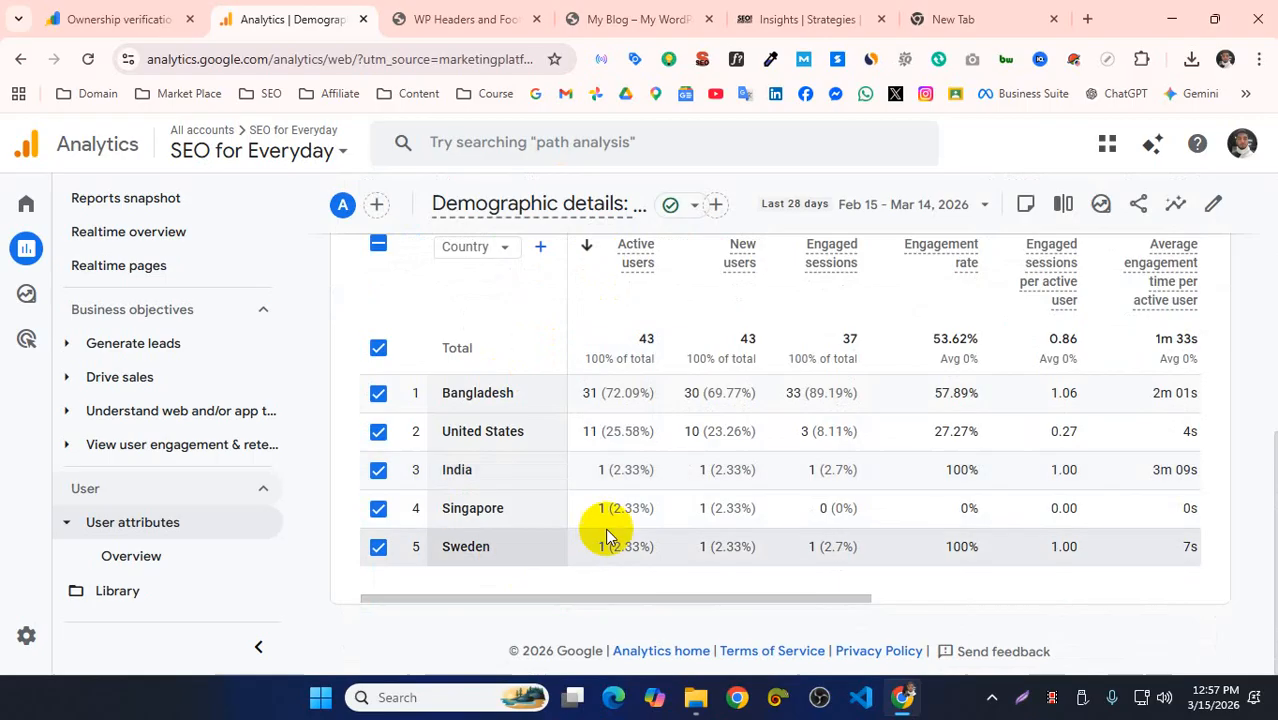
{"action": "scroll", "coordinate": [560, 492], "scroll_direction": "up", "scroll_amount": 1}
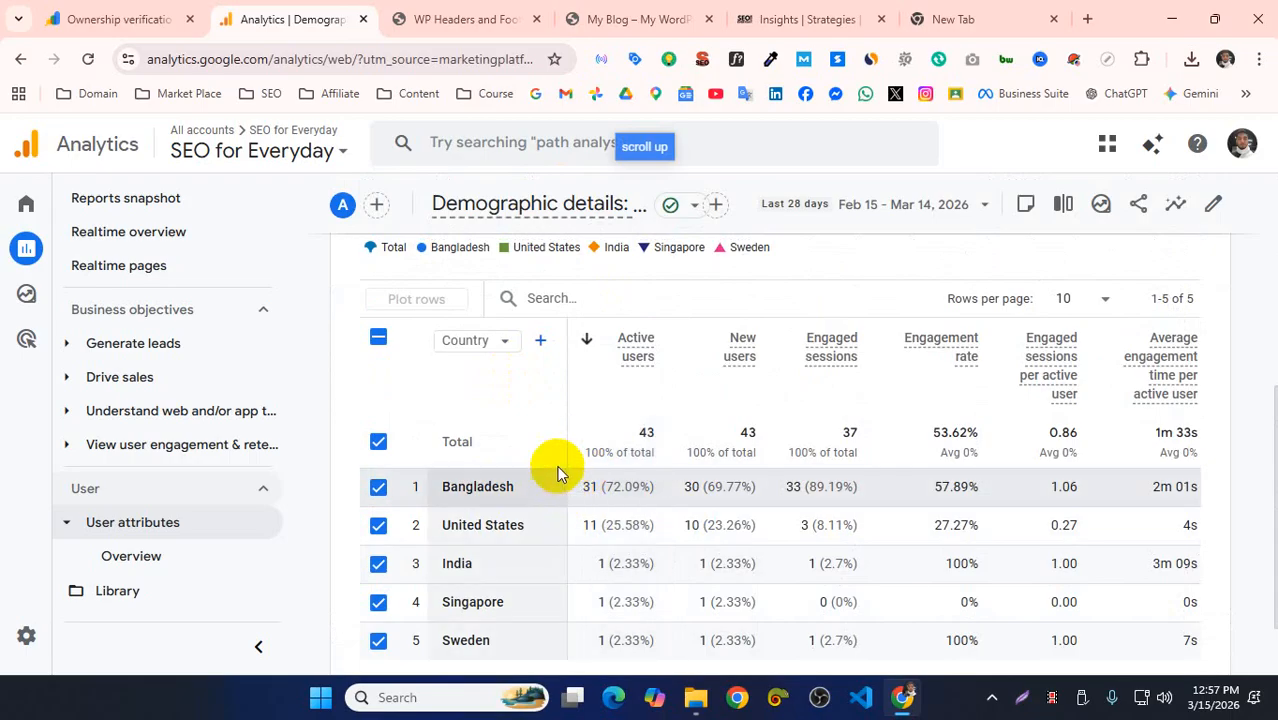
- Compare the country report's last 28 days with the previous period matched by day of week, Jan 18 - Feb 14, 2026
{"action": "left_click", "coordinate": [967, 205]}
{"action": "left_click", "coordinate": [681, 545]}
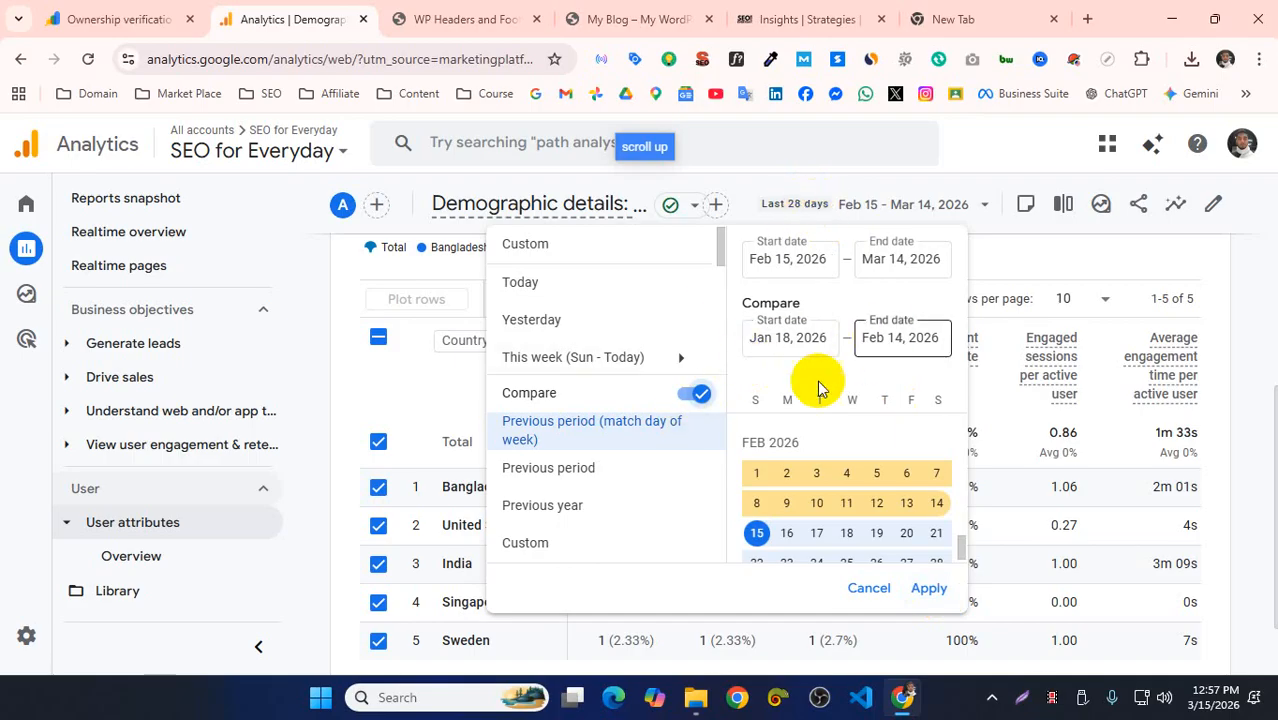
{"action": "scroll", "coordinate": [850, 508], "scroll_direction": "down", "scroll_amount": 3}
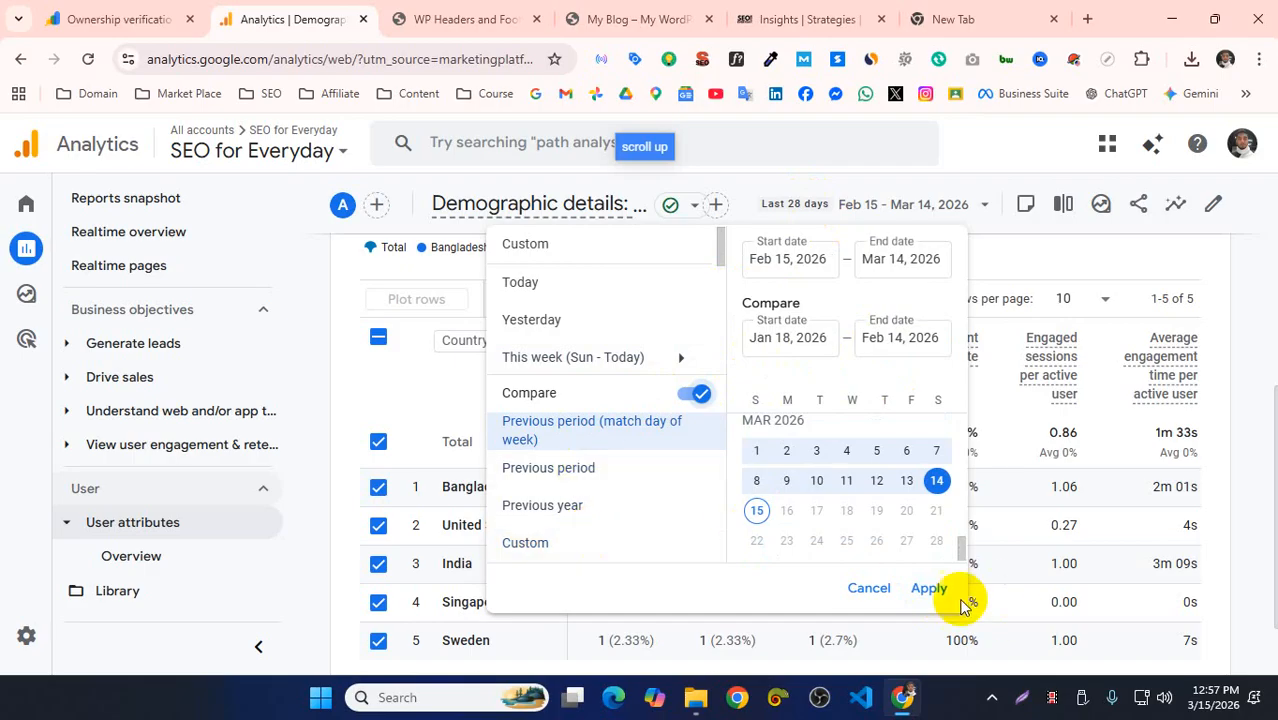
{"action": "left_click", "coordinate": [929, 588]}
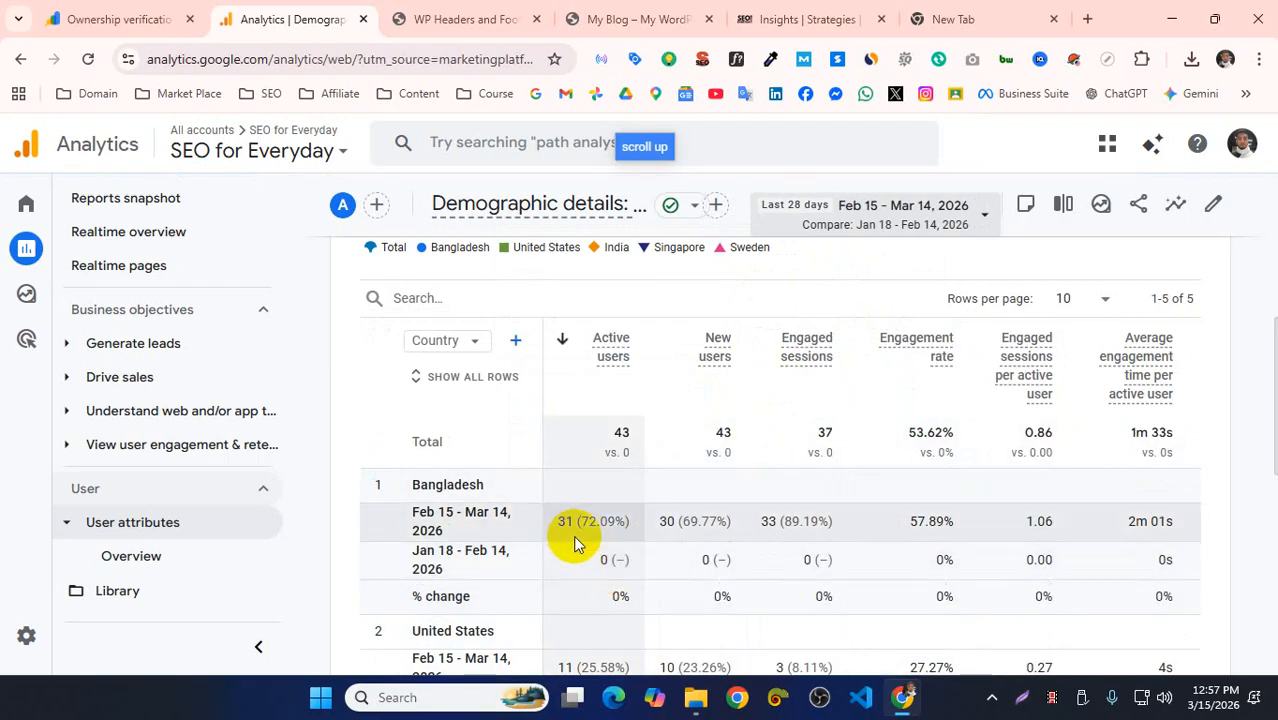
- Examine the compared user, session and engagement metrics for each country, especially the Bangladesh and United States rows
{"action": "scroll", "coordinate": [588, 515], "scroll_direction": "down", "scroll_amount": 1}
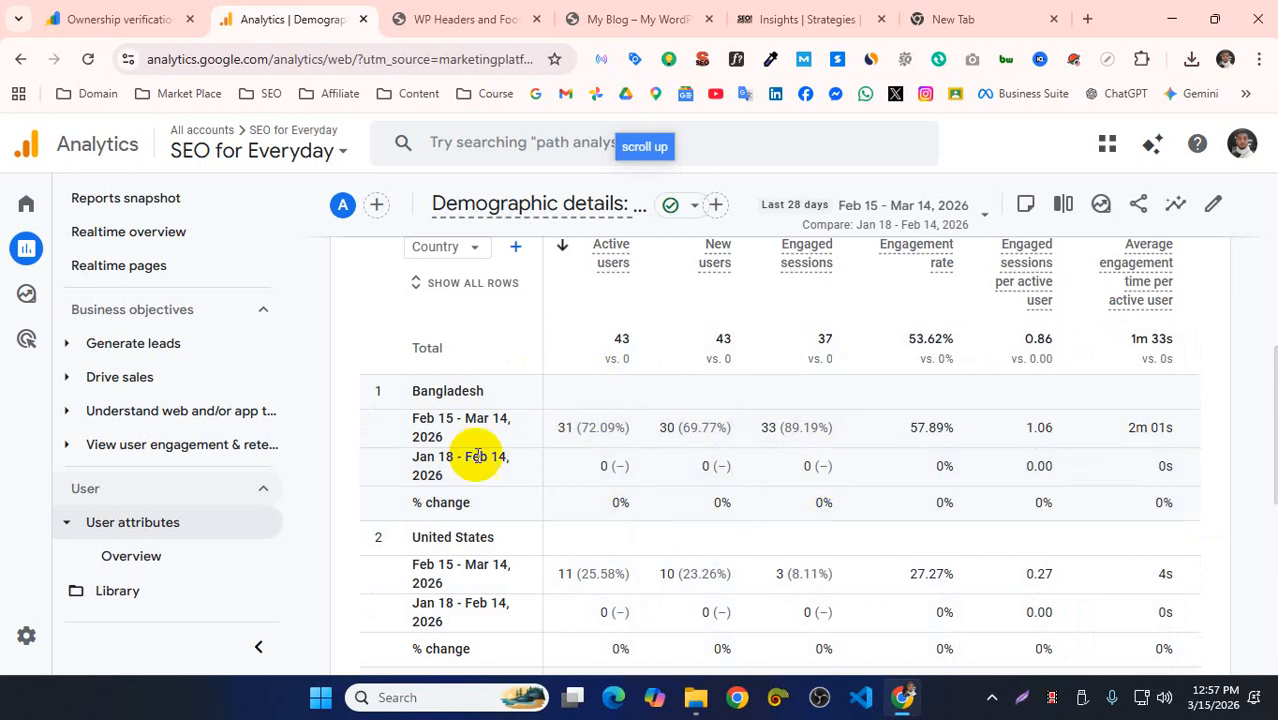
{"action": "scroll", "coordinate": [688, 505], "scroll_direction": "down", "scroll_amount": 5}
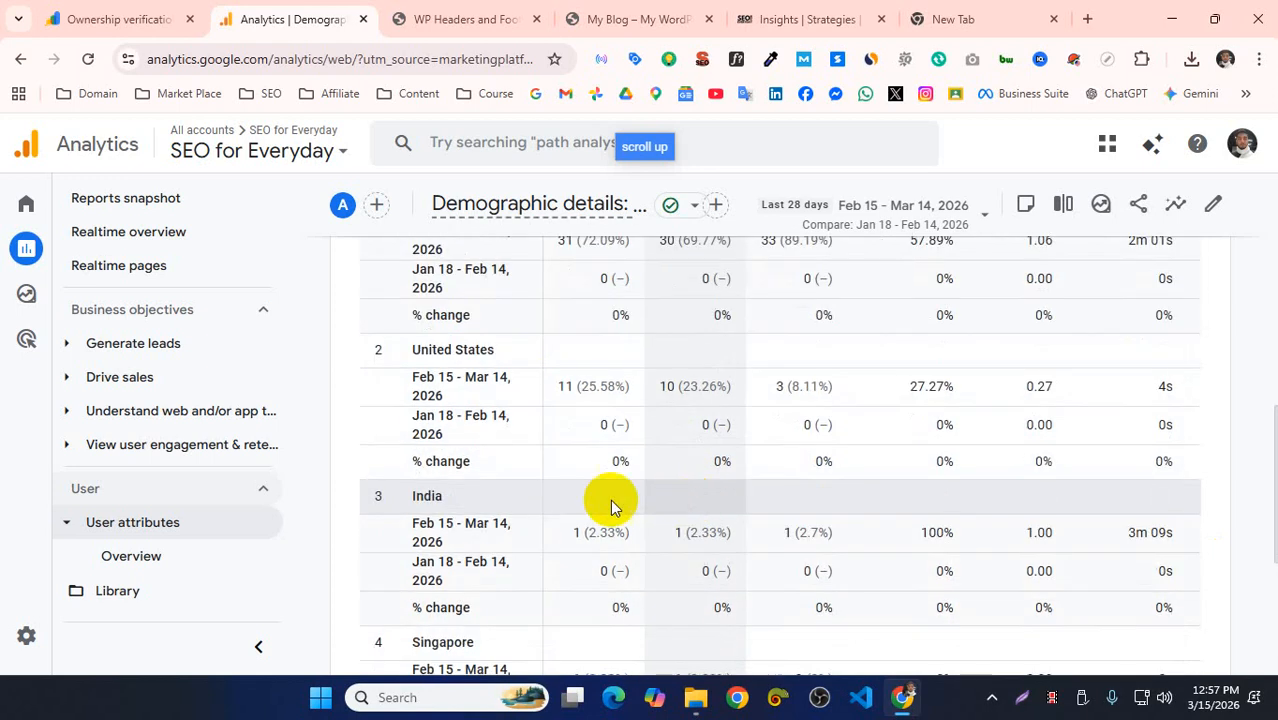
{"action": "scroll", "coordinate": [590, 474], "scroll_direction": "up", "scroll_amount": 4}
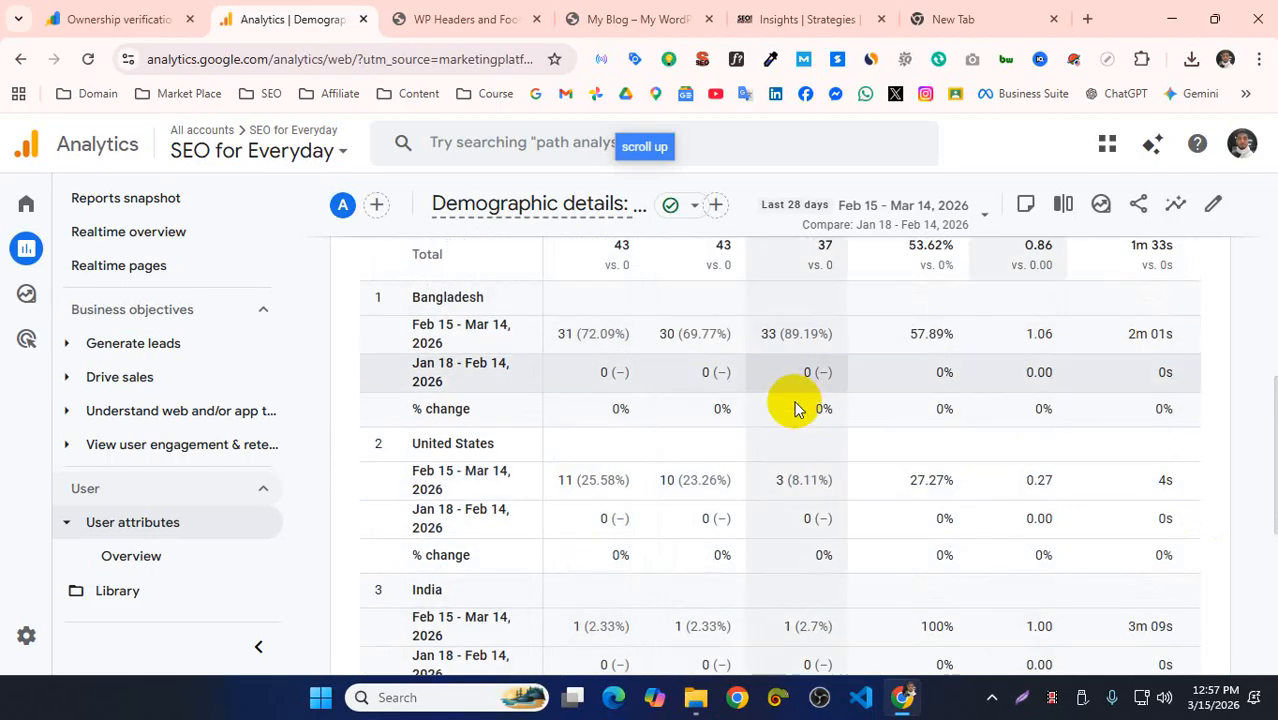
{"action": "scroll", "coordinate": [760, 430], "scroll_direction": "up", "scroll_amount": 4}
{"action": "scroll", "coordinate": [716, 466], "scroll_direction": "down", "scroll_amount": 3}
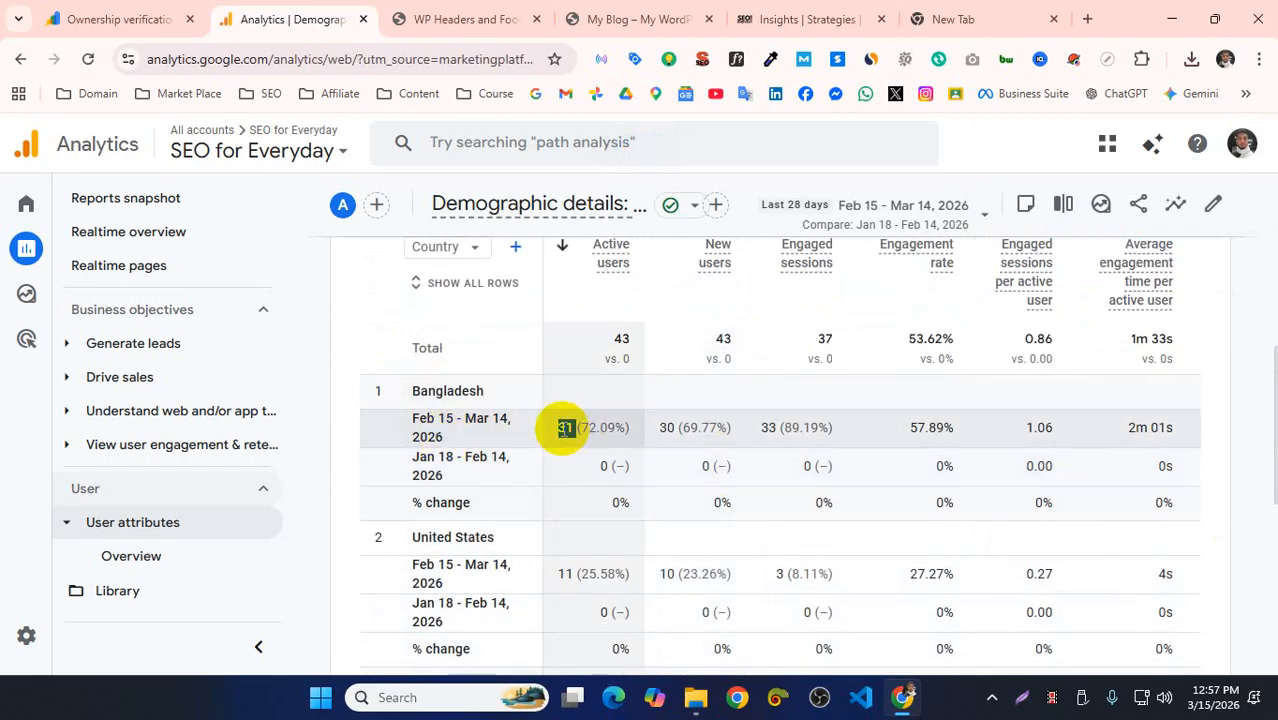
{"action": "scroll", "coordinate": [570, 445], "scroll_direction": "up", "scroll_amount": 1}
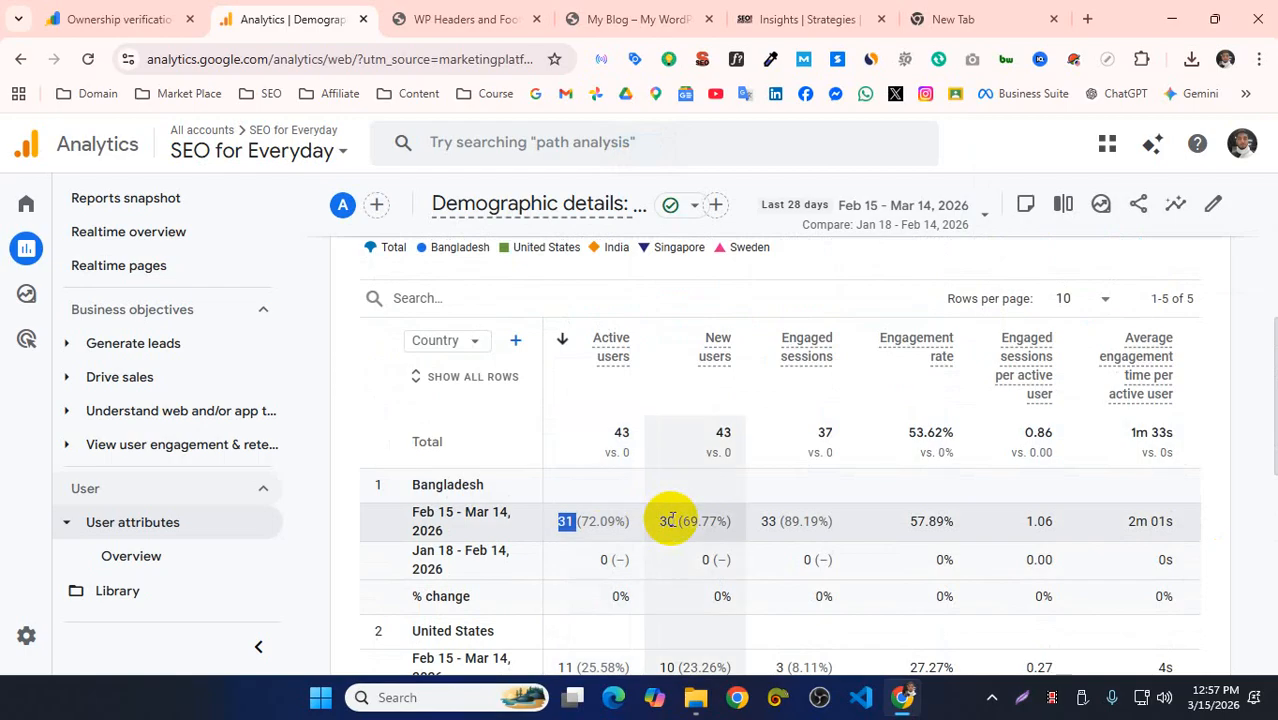
{"action": "double_click", "coordinate": [768, 521]}
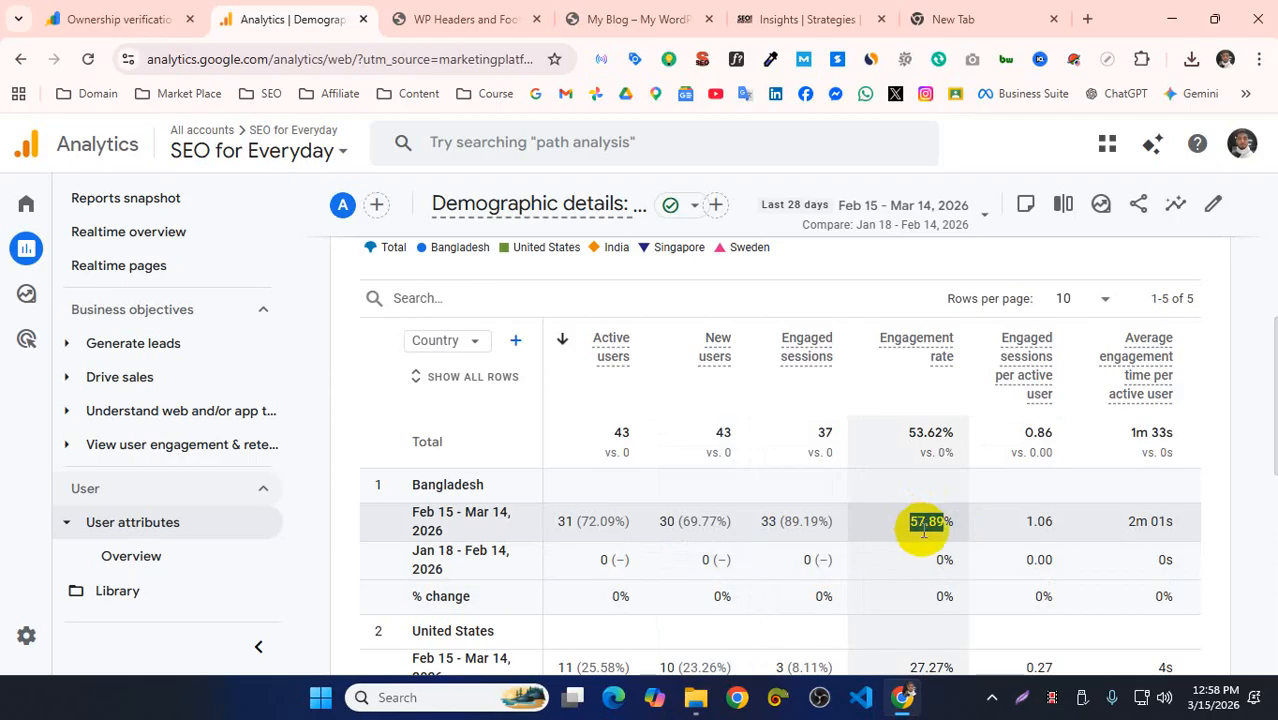
{"action": "double_click", "coordinate": [1135, 522]}
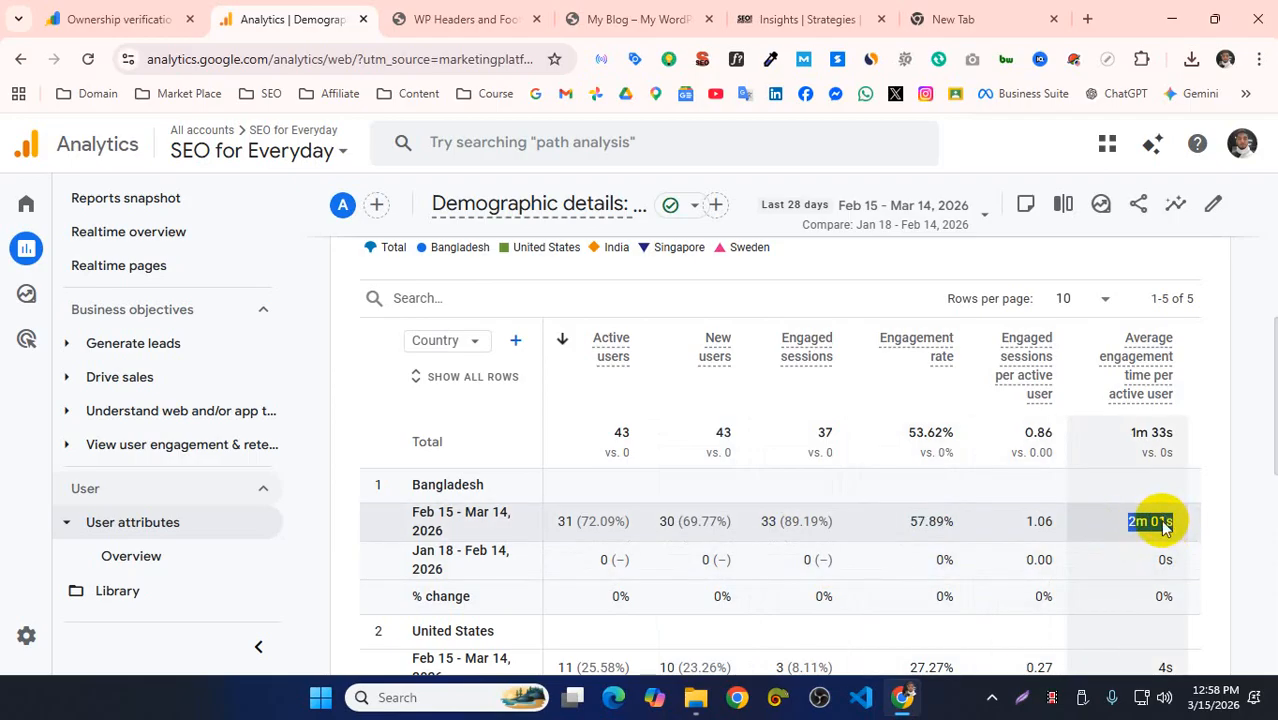
{"action": "scroll", "coordinate": [1163, 528], "scroll_direction": "down", "scroll_amount": 1}
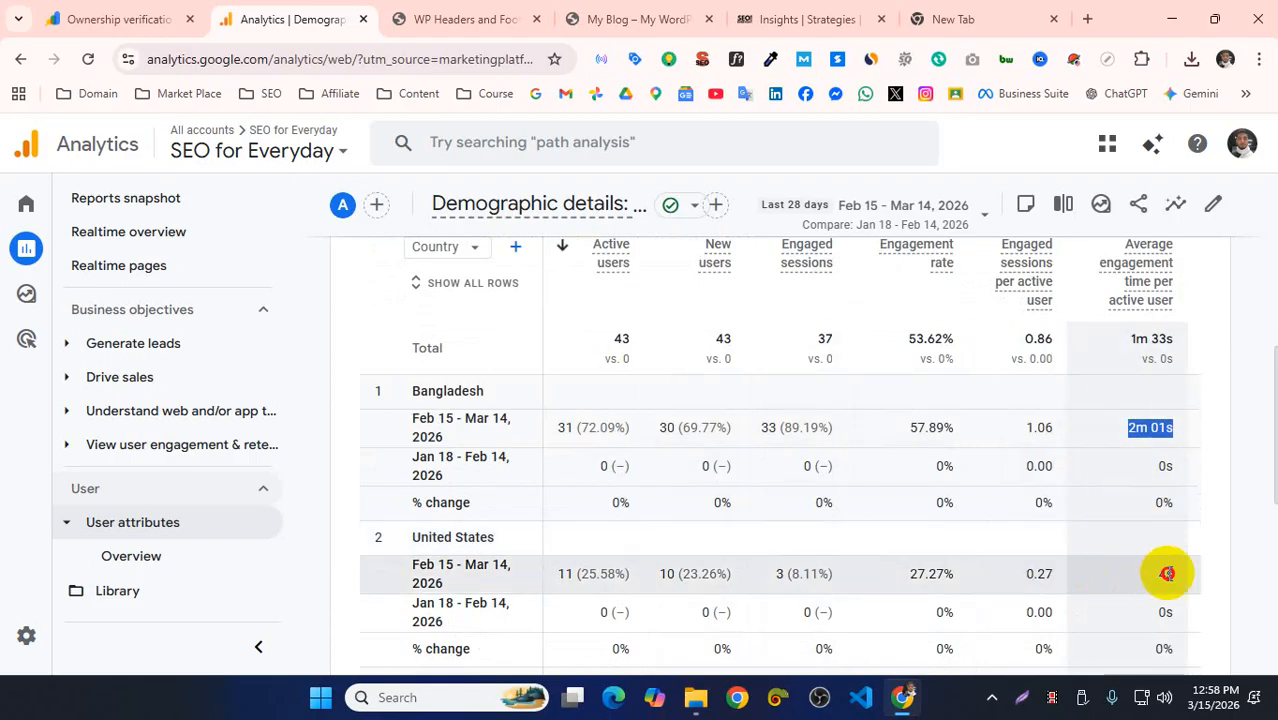
{"action": "left_click_drag", "start_coordinate": [1167, 573], "coordinate": [1212, 585]}
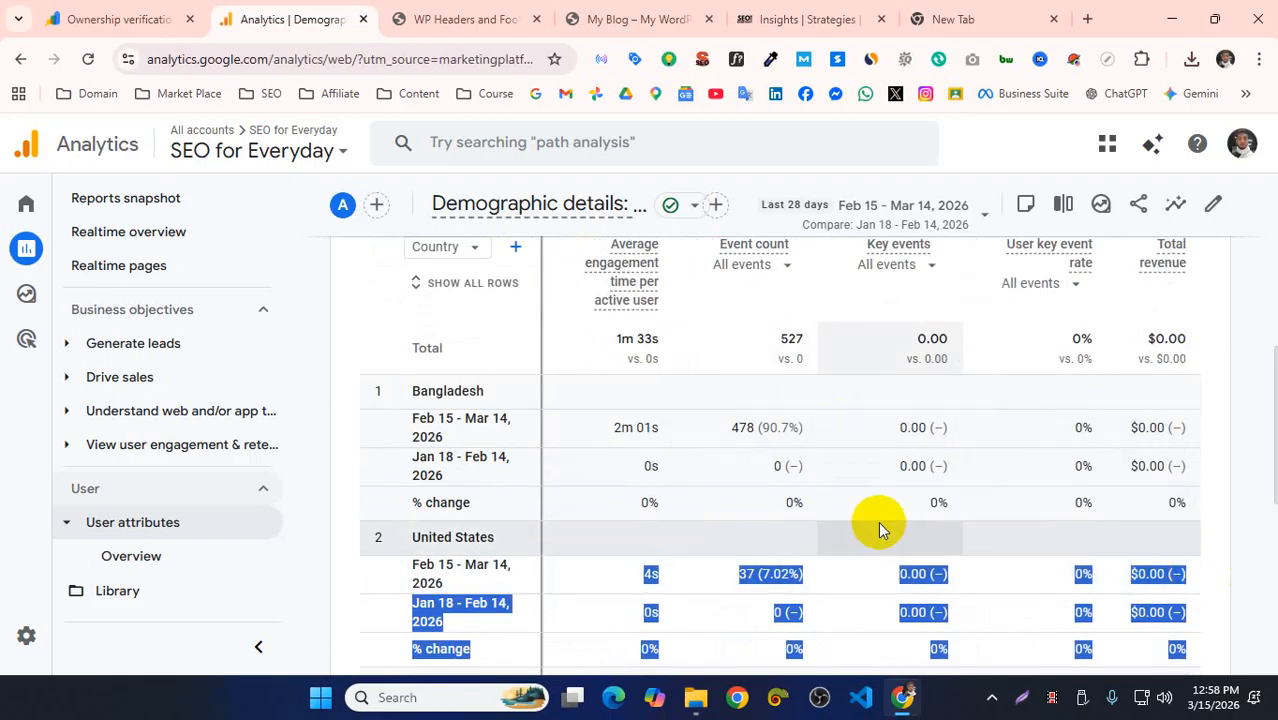
- Return to the Analytics home overview and dismiss the time interval tip
{"action": "left_click", "coordinate": [28, 58]}
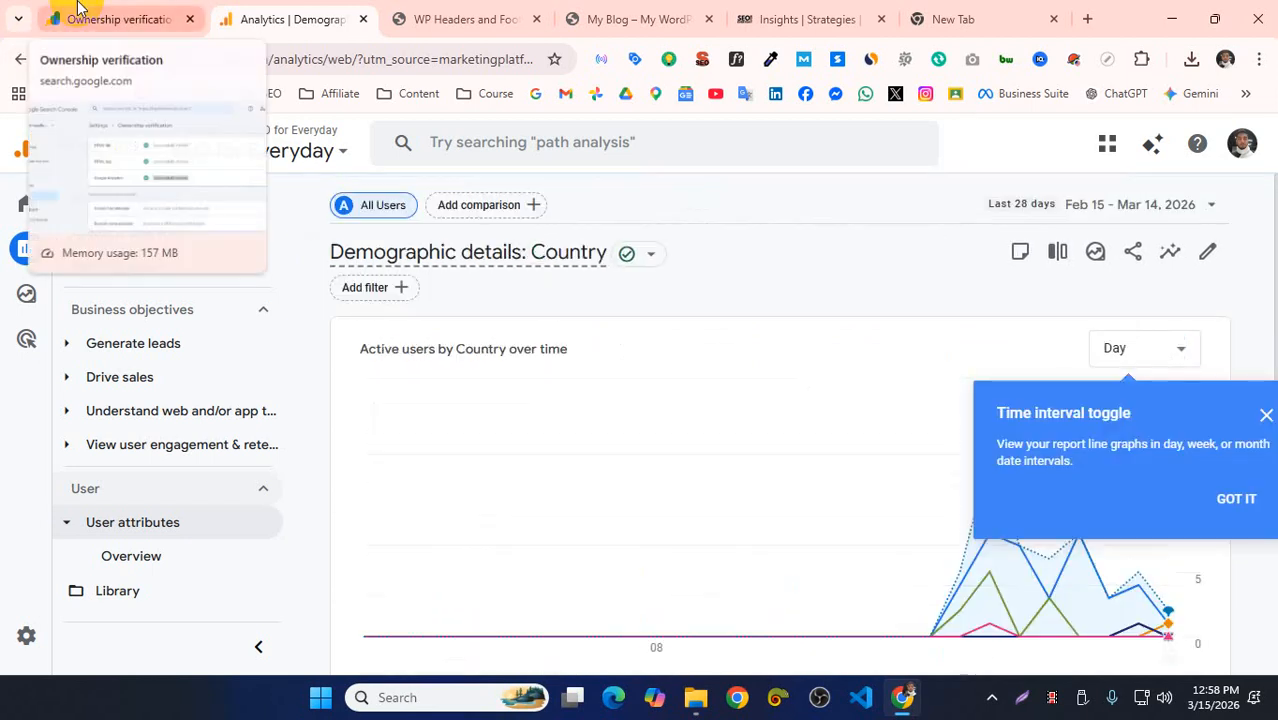
{"action": "left_click", "coordinate": [80, 12]}
{"action": "left_click", "coordinate": [291, 18]}
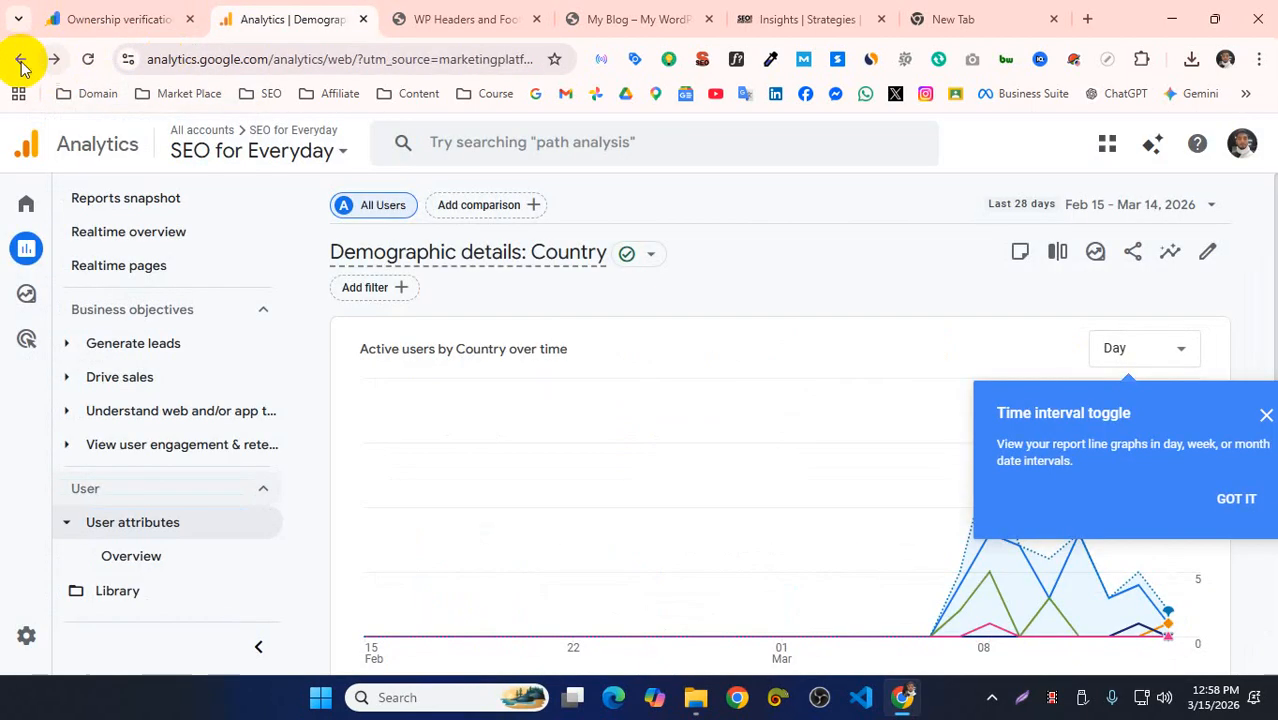
{"action": "left_click", "coordinate": [21, 62]}
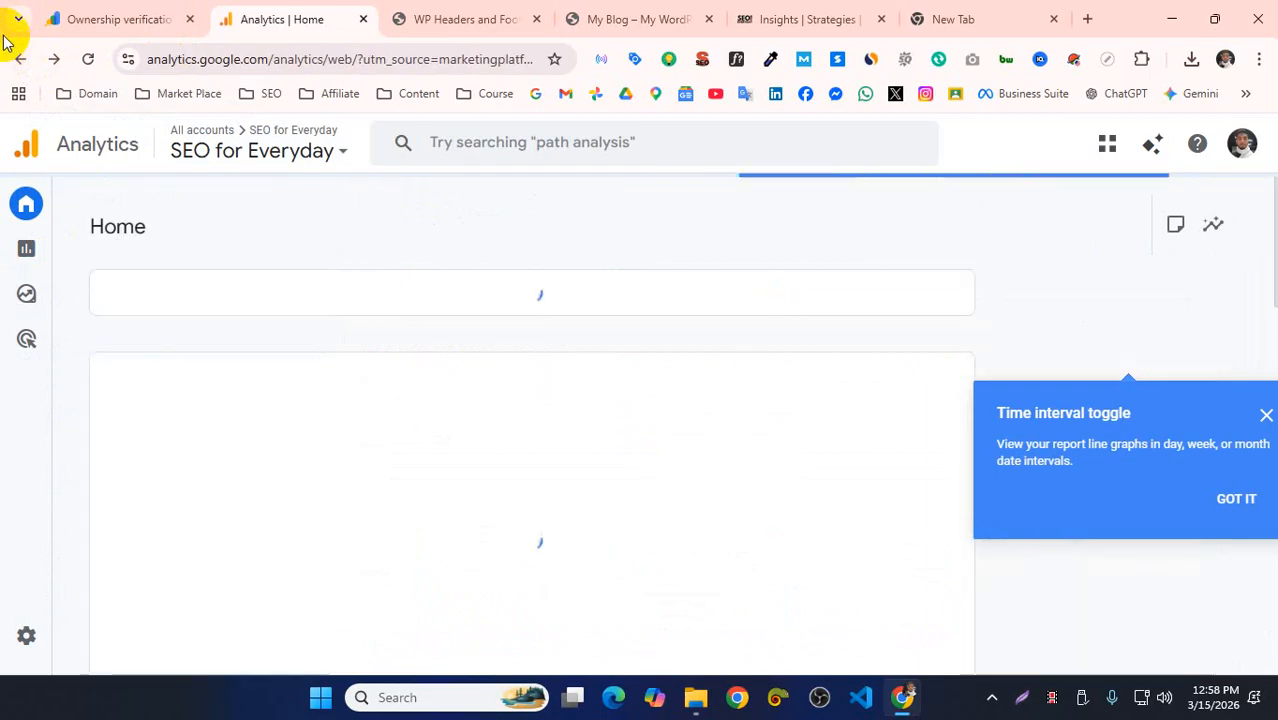
{"action": "left_click", "coordinate": [1266, 415]}
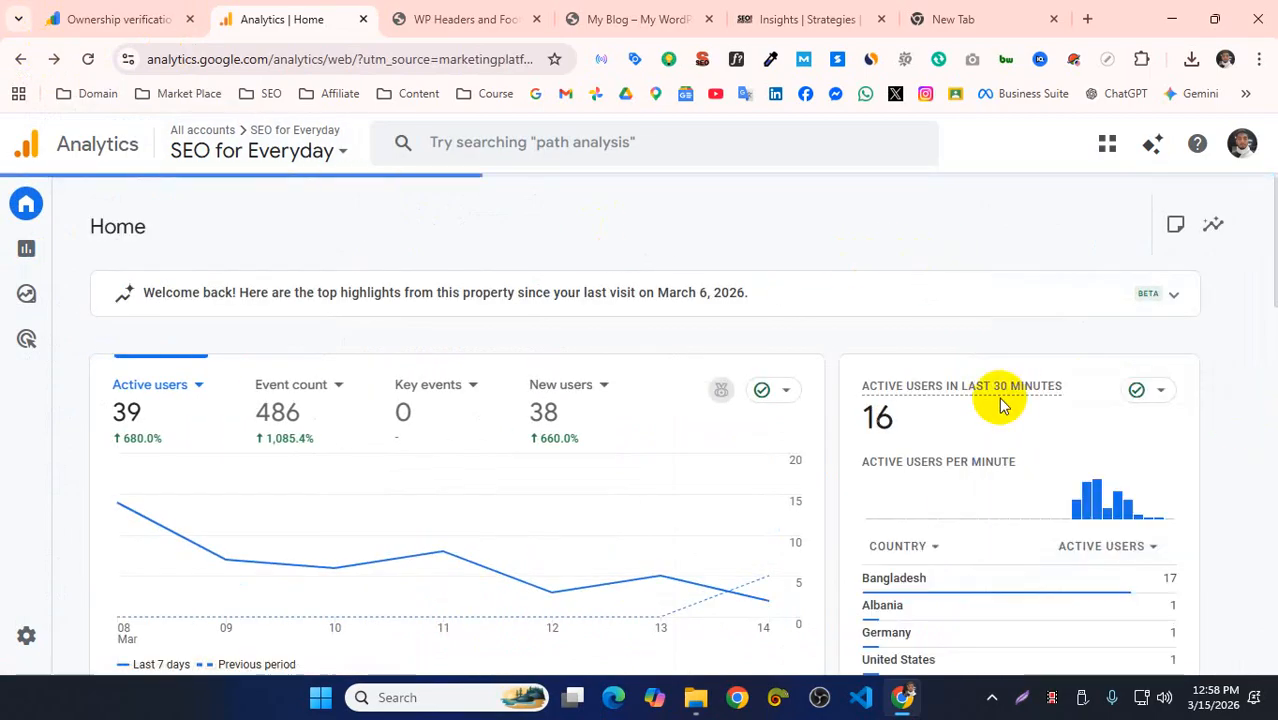
- Examine the home overview's suggested cards, focusing on sessions by primary channel group, including organic search, direct, organic social and referral
{"action": "scroll", "coordinate": [1003, 405], "scroll_direction": "down", "scroll_amount": 3}
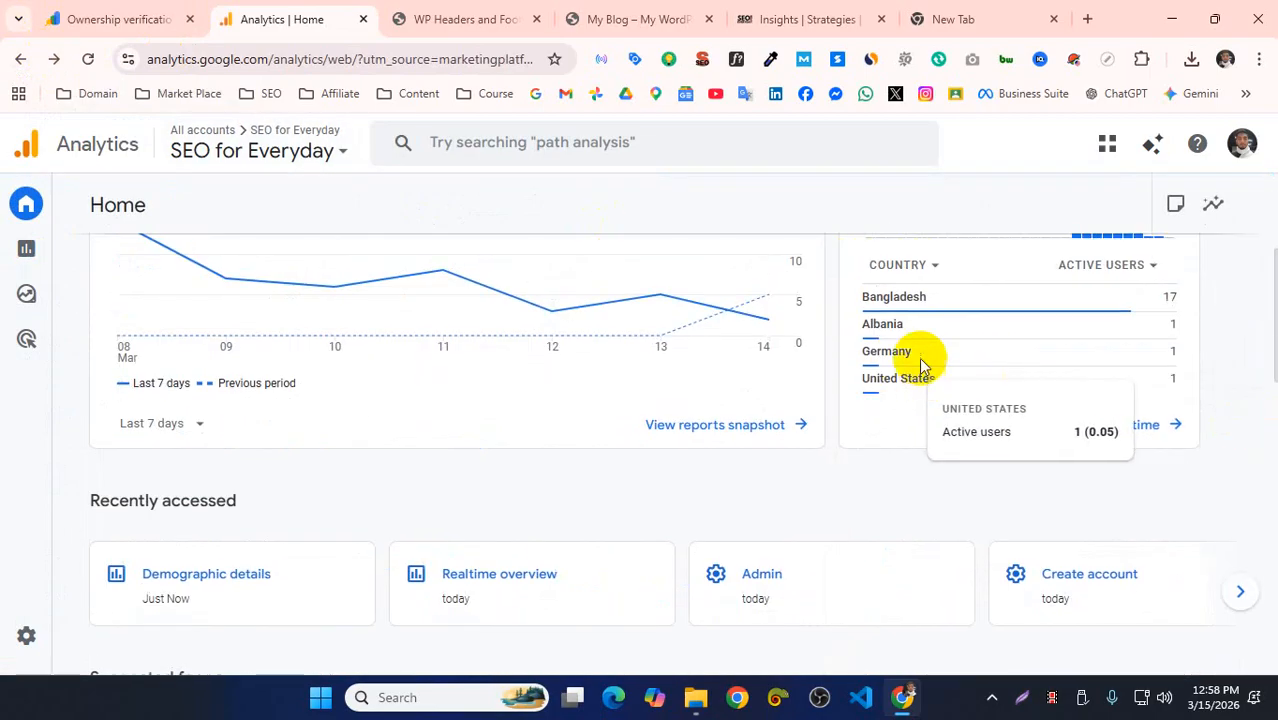
{"action": "scroll", "coordinate": [915, 355], "scroll_direction": "down", "scroll_amount": 4}
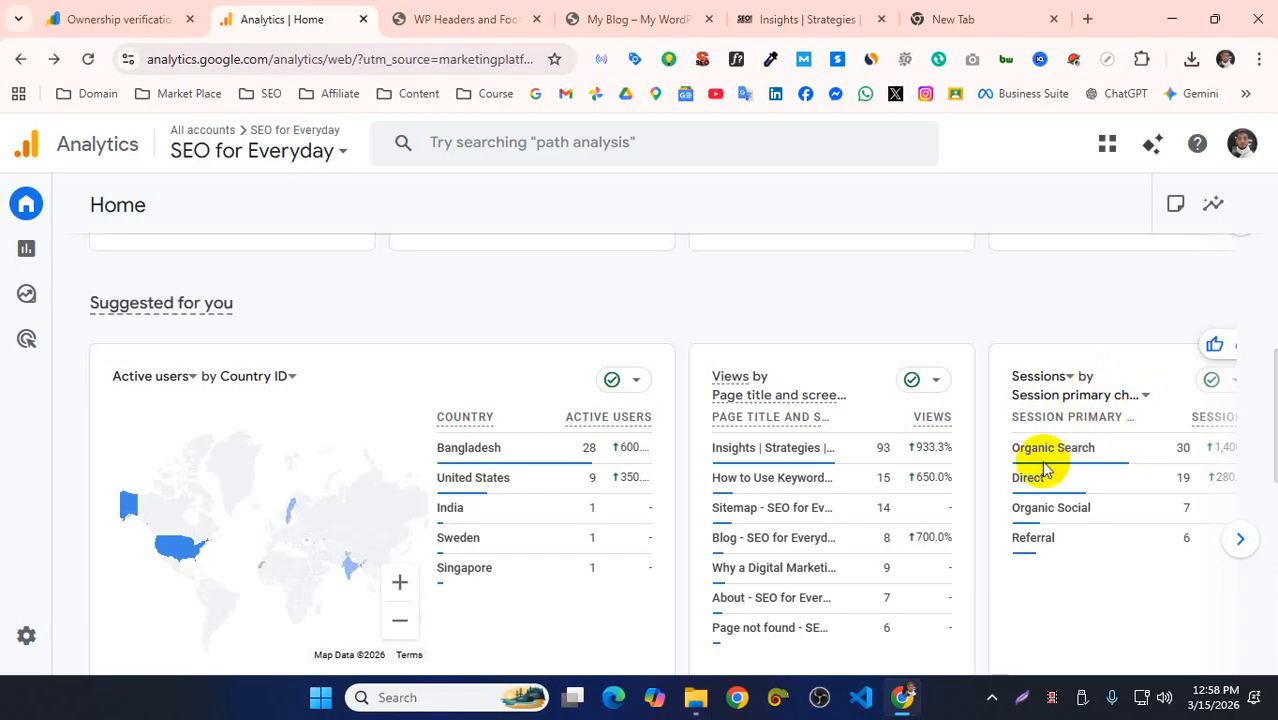
{"action": "mouse_move", "coordinate": [1175, 476]}
{"action": "mouse_move", "coordinate": [1179, 449]}
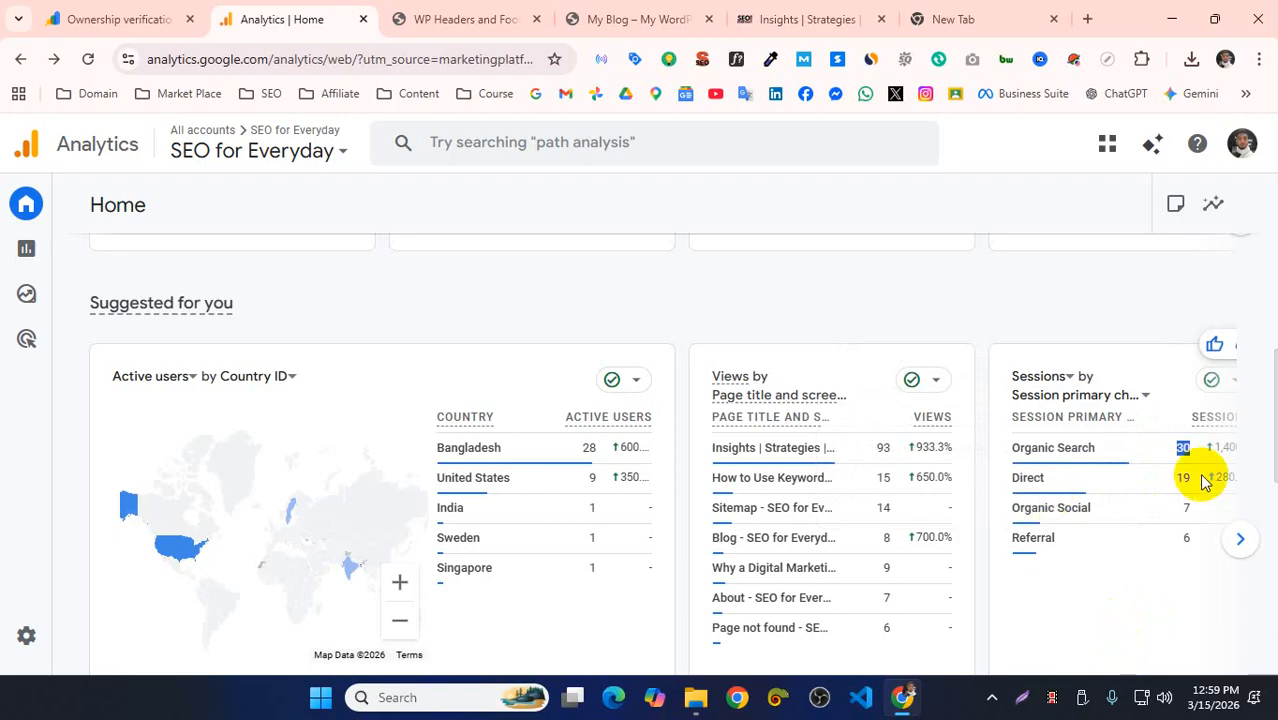
{"action": "mouse_move", "coordinate": [1075, 515]}
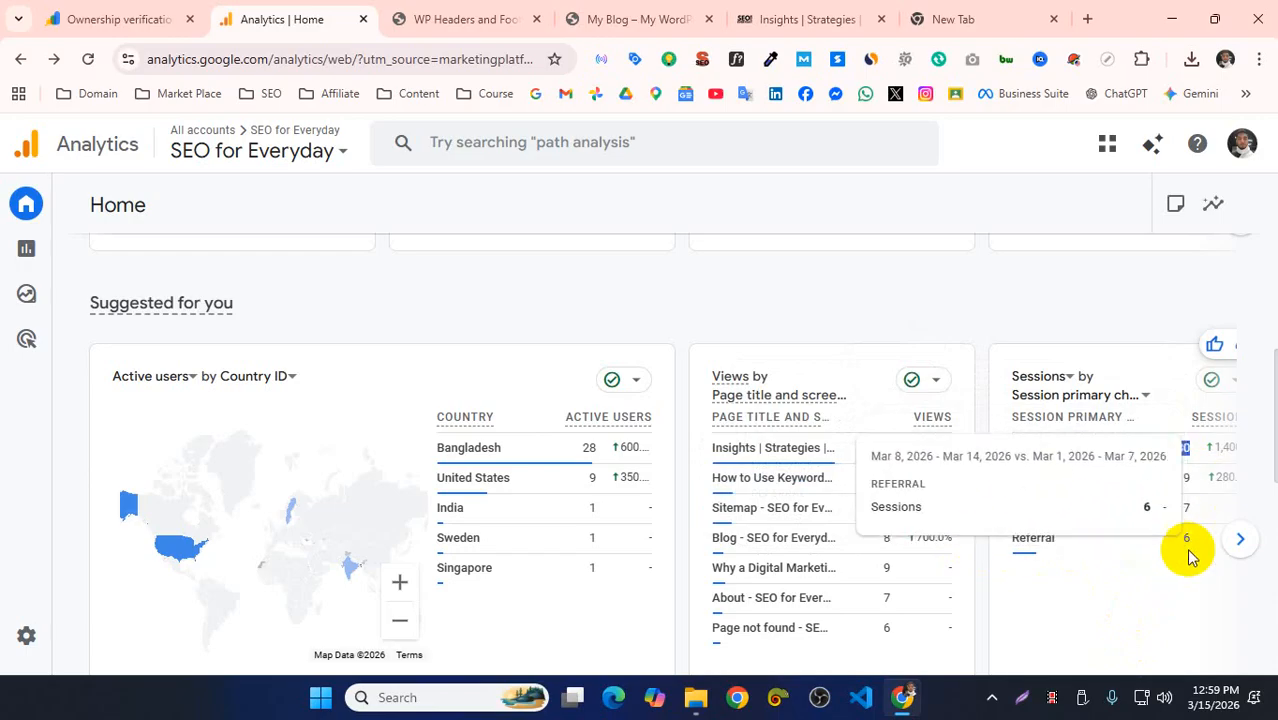
{"action": "left_click_drag", "start_coordinate": [1198, 537], "coordinate": [1141, 543]}
{"action": "left_click", "coordinate": [1141, 543]}
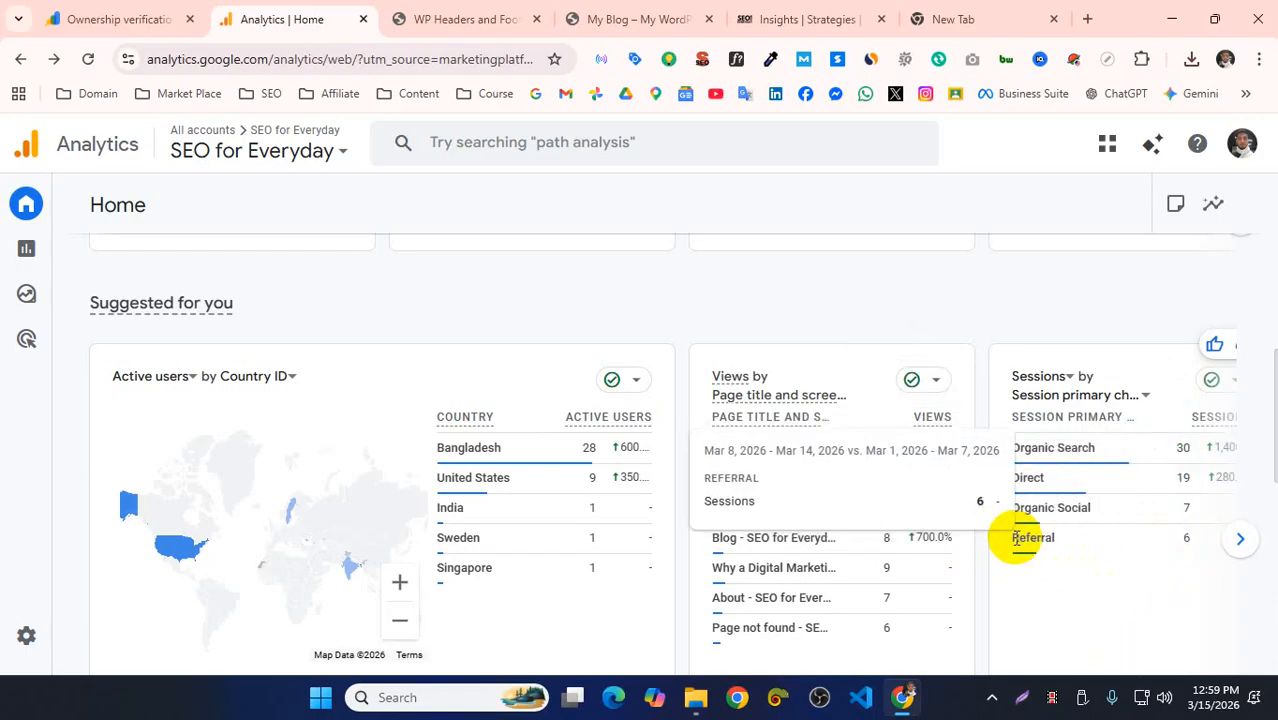
{"action": "double_click", "coordinate": [1015, 538]}
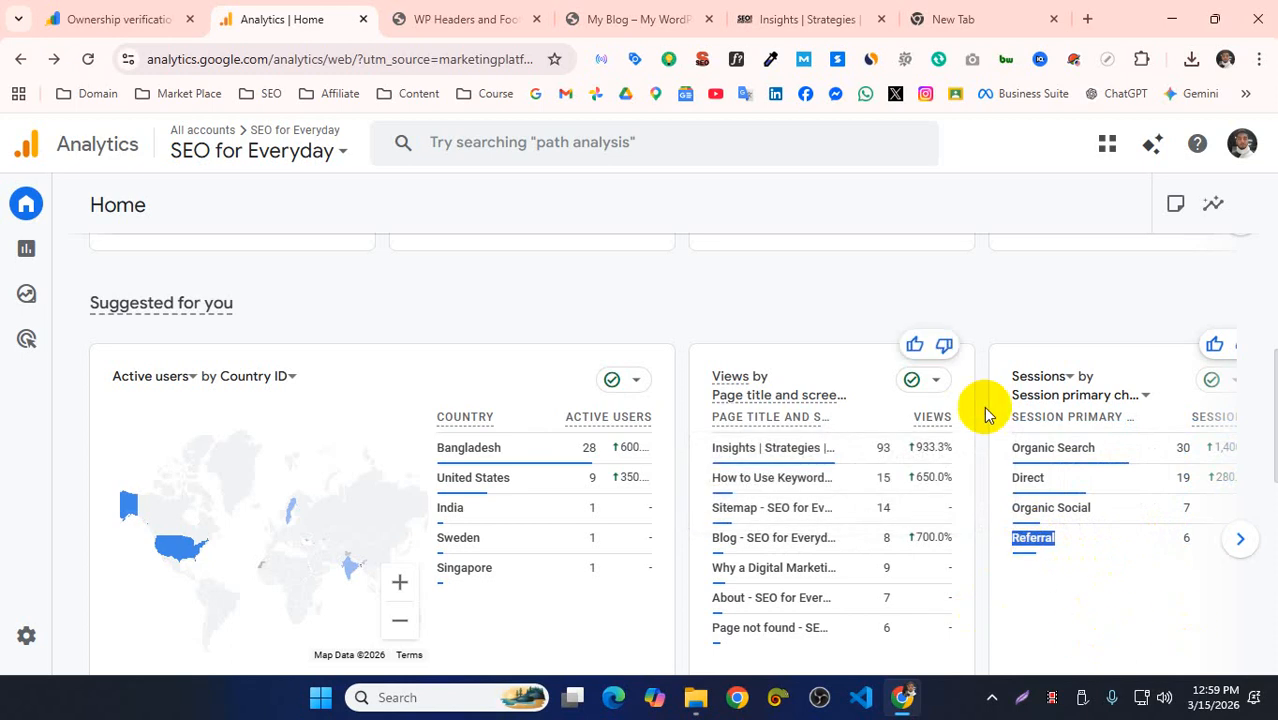
- Open the full traffic acquisition report from the sessions card and examine its chart and channel group table
{"action": "scroll", "coordinate": [1000, 430], "scroll_direction": "down", "scroll_amount": 2}
{"action": "scroll", "coordinate": [1013, 447], "scroll_direction": "down", "scroll_amount": 2}
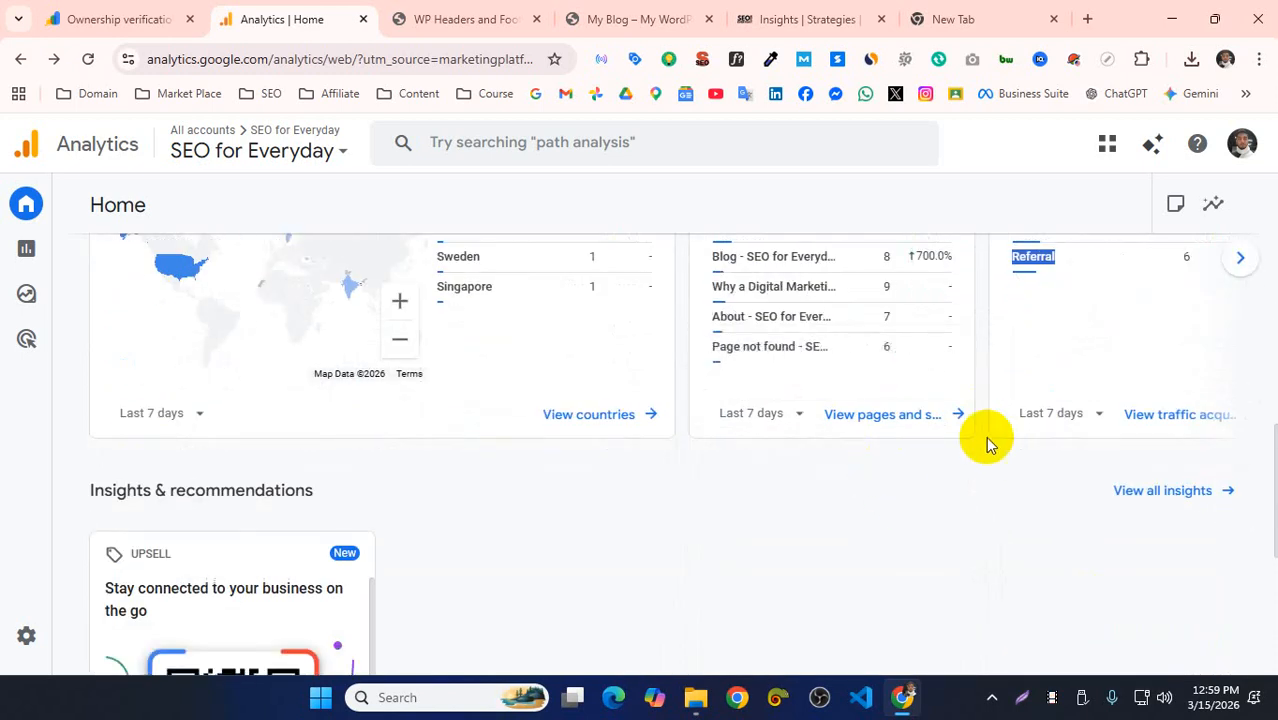
{"action": "left_click", "coordinate": [1168, 418]}
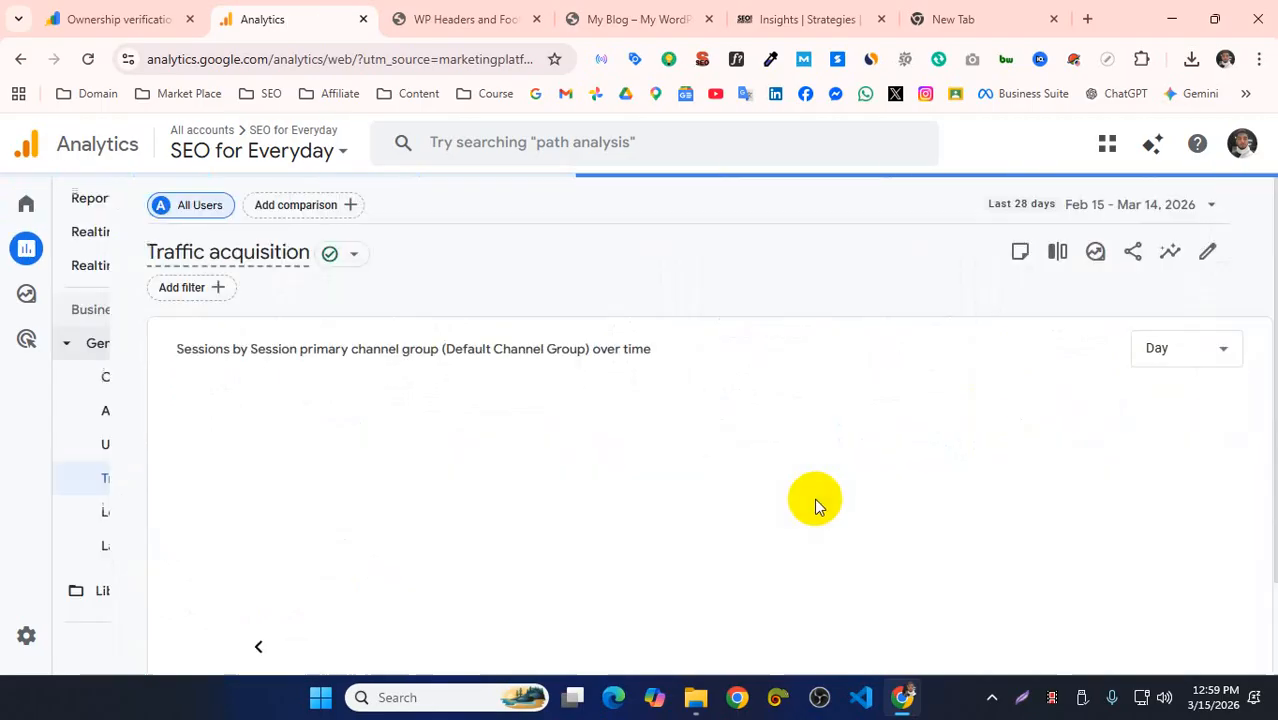
{"action": "scroll", "coordinate": [813, 360], "scroll_direction": "down", "scroll_amount": 3}
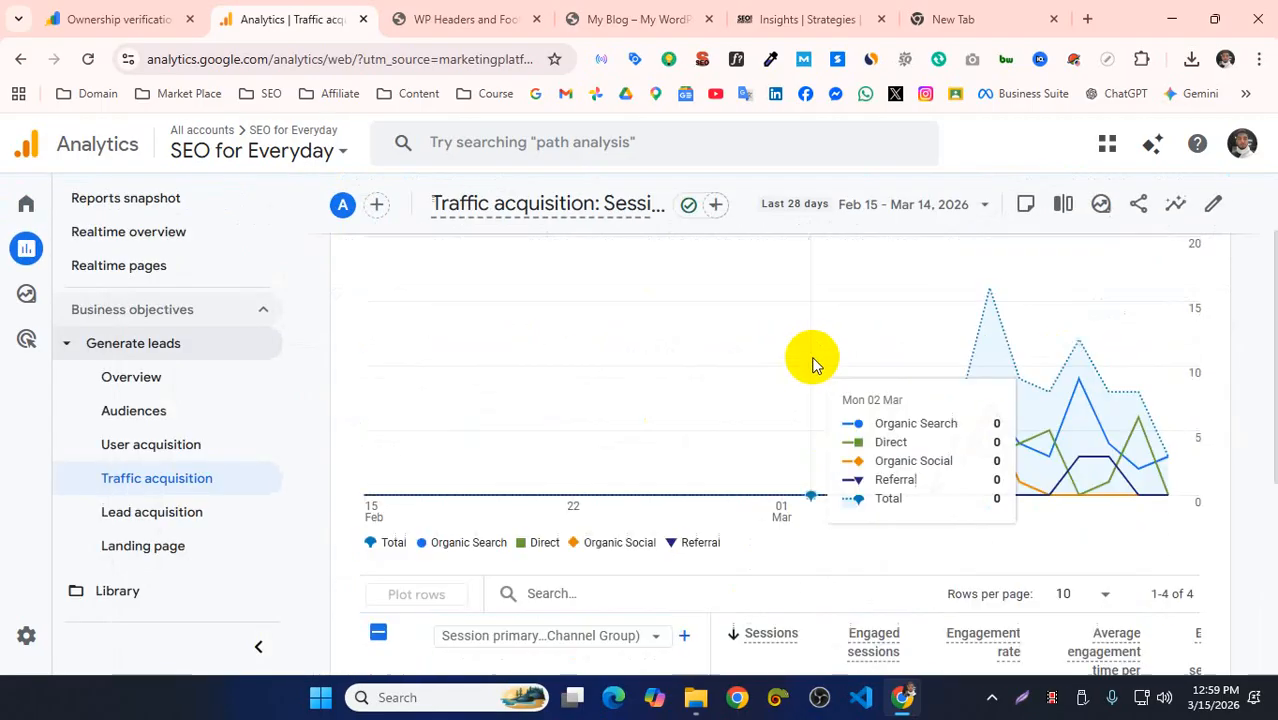
{"action": "scroll", "coordinate": [810, 388], "scroll_direction": "down", "scroll_amount": 2}
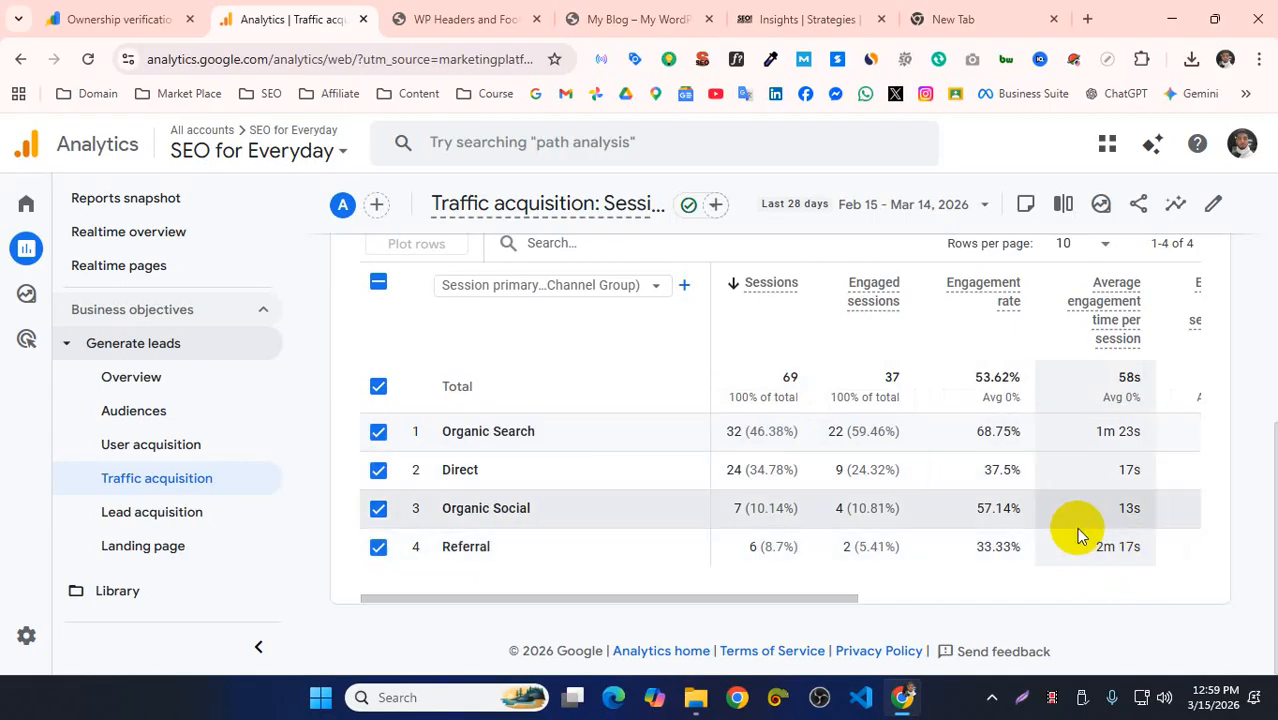
- Go back to the Analytics home overview and look through its summary, recently accessed and suggested cards
{"action": "left_click", "coordinate": [16, 59]}
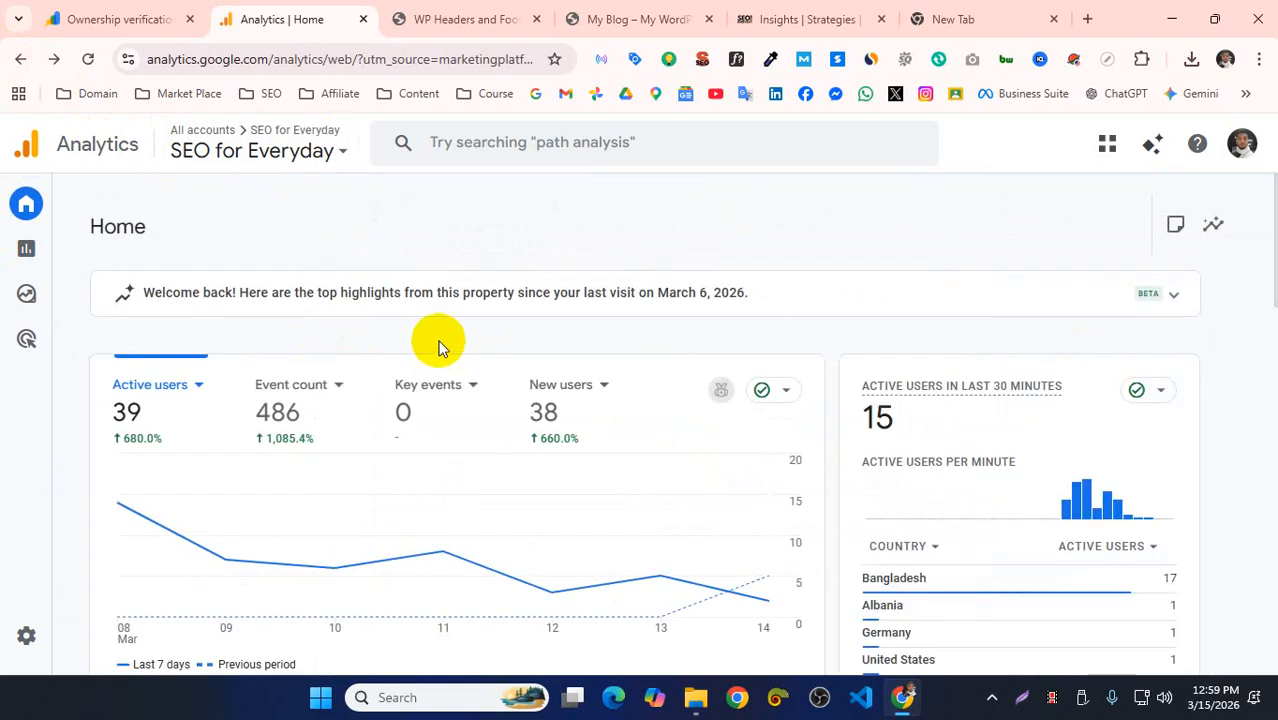
{"action": "scroll", "coordinate": [484, 362], "scroll_direction": "down", "scroll_amount": 1}
{"action": "scroll", "coordinate": [528, 364], "scroll_direction": "down", "scroll_amount": 6}
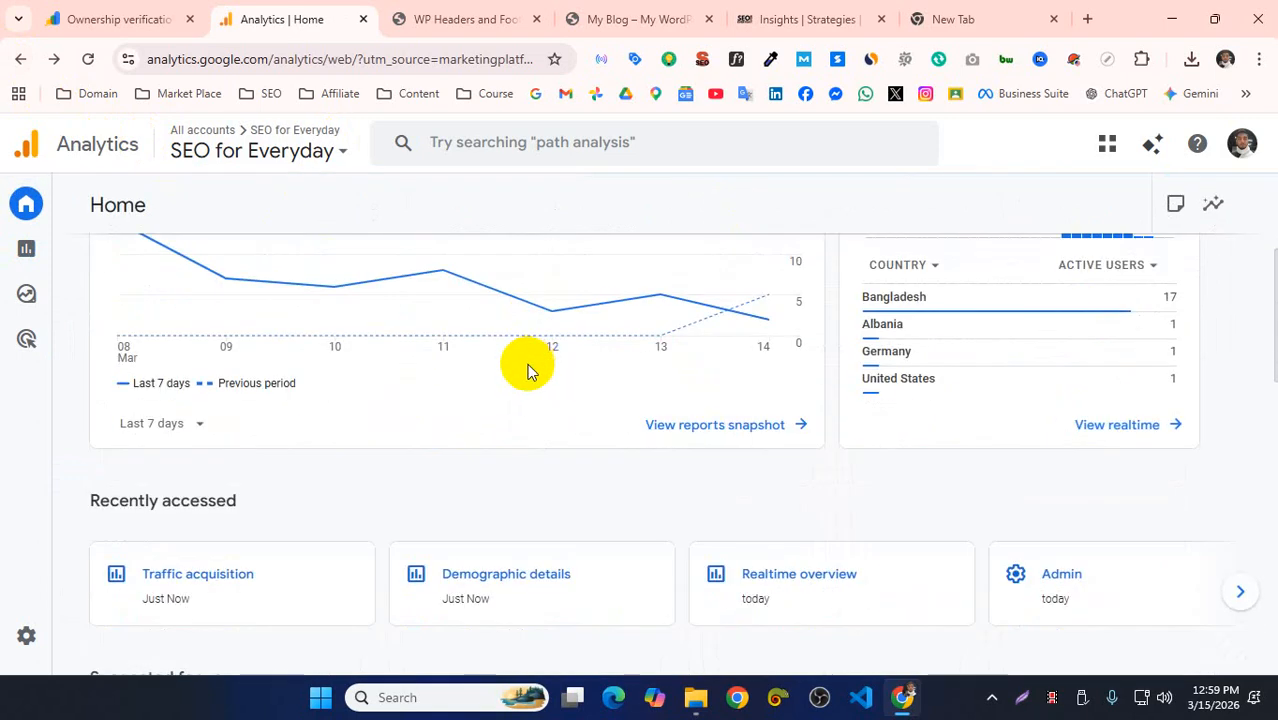
{"action": "scroll", "coordinate": [527, 364], "scroll_direction": "down", "scroll_amount": 4}
{"action": "scroll", "coordinate": [305, 396], "scroll_direction": "up", "scroll_amount": 5}
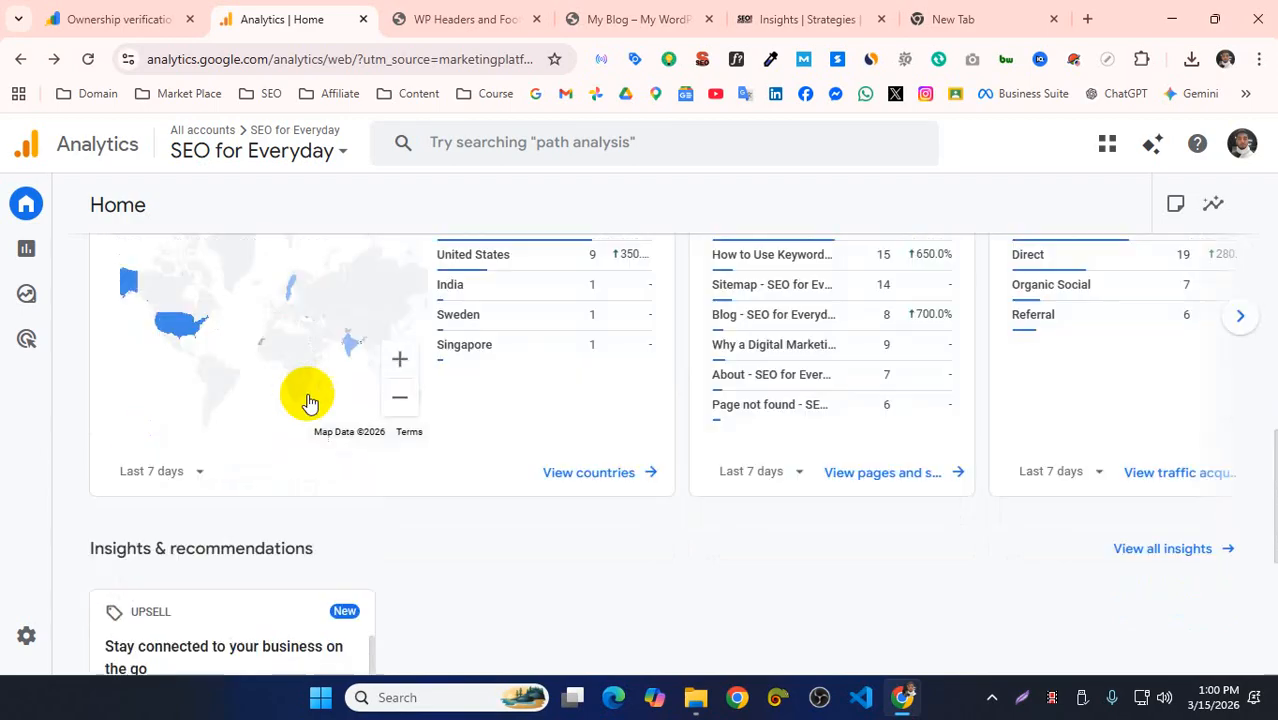
- Open the Landing page report under Generate leads and examine its table of page metrics
{"action": "mouse_move", "coordinate": [23, 289]}
{"action": "left_click", "coordinate": [85, 256]}
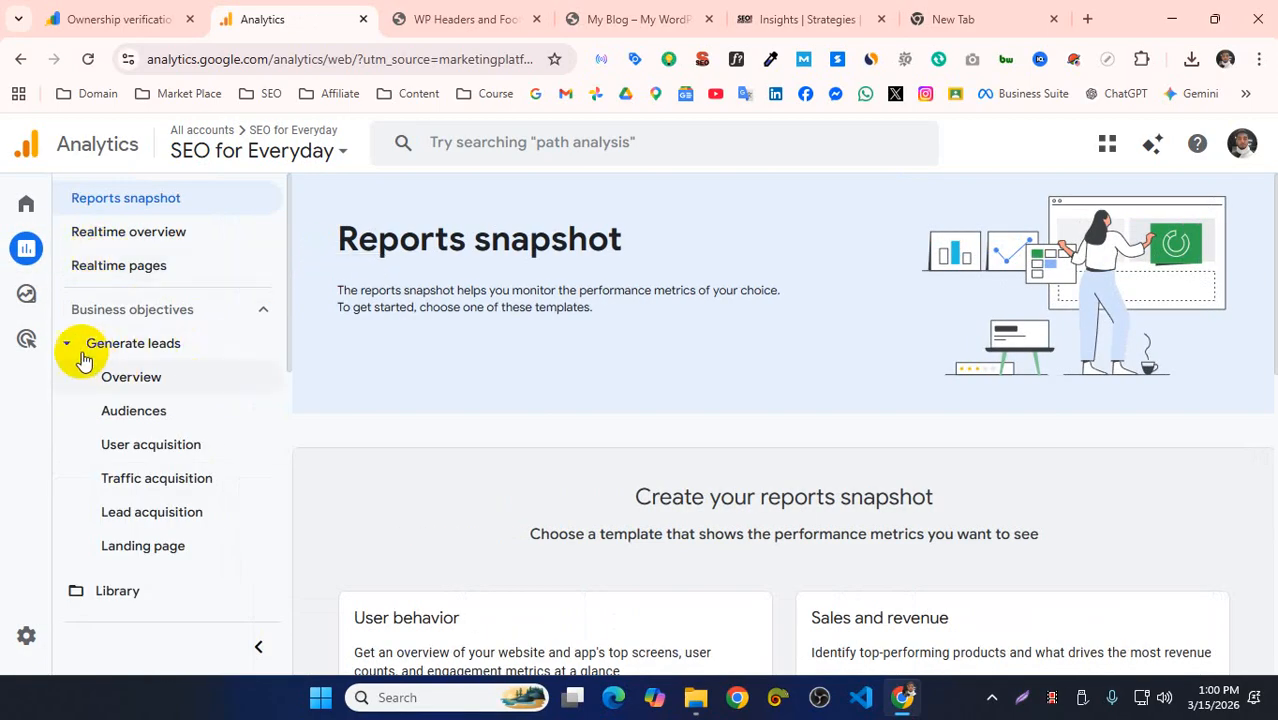
{"action": "left_click", "coordinate": [171, 555]}
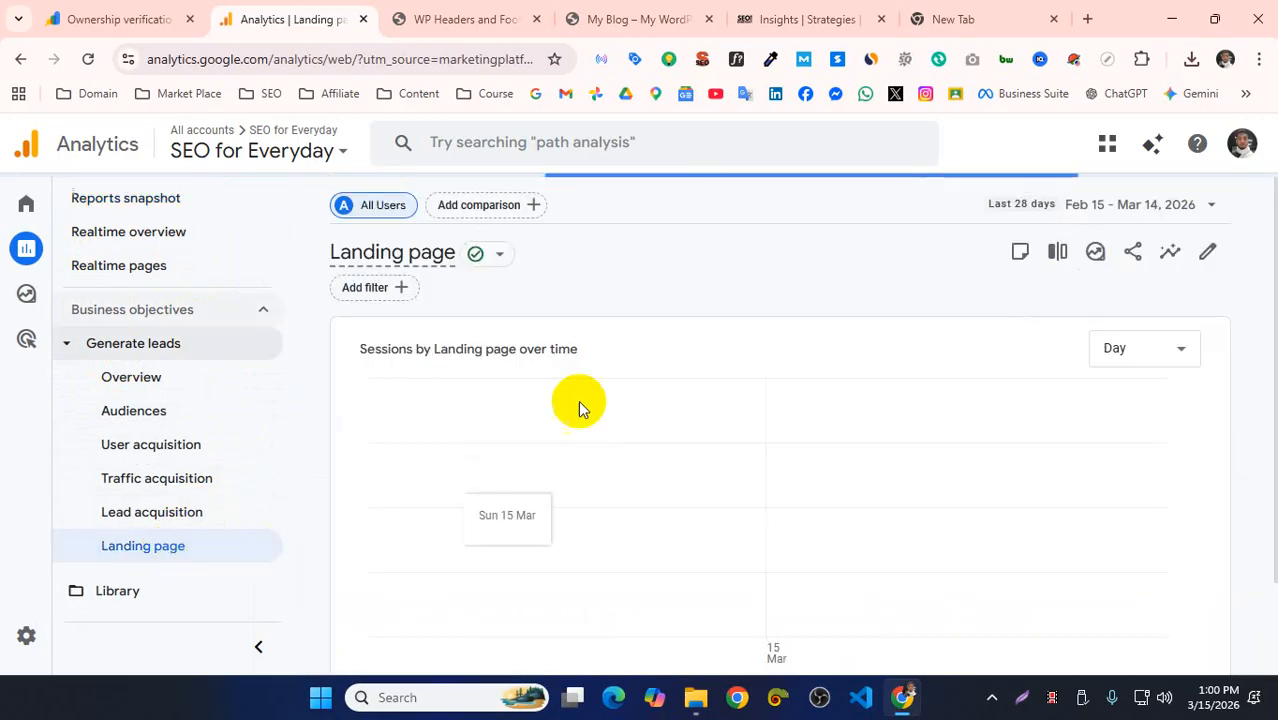
{"action": "scroll", "coordinate": [480, 465], "scroll_direction": "down", "scroll_amount": 4}
{"action": "scroll", "coordinate": [480, 465], "scroll_direction": "down", "scroll_amount": 2}
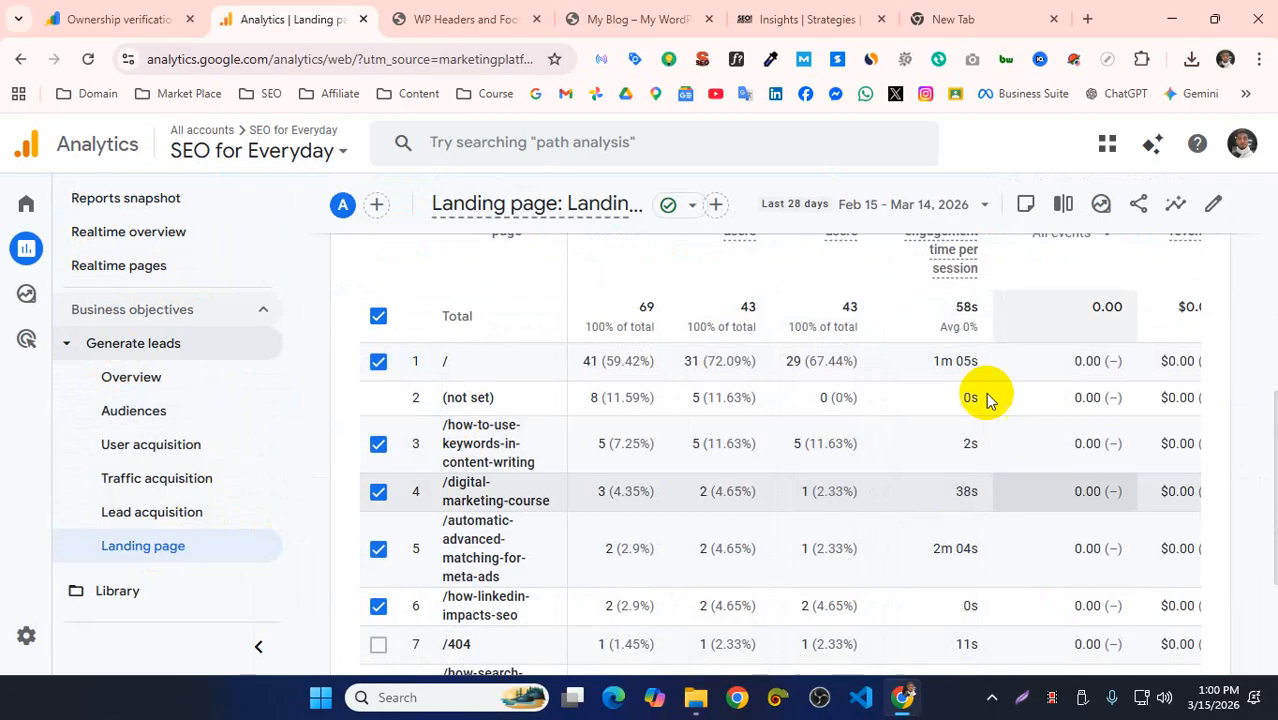
- Sort the landing page table by average engagement time per session in descending order and review the ranked pages
{"action": "scroll", "coordinate": [950, 330], "scroll_direction": "up", "scroll_amount": 1}
{"action": "scroll", "coordinate": [940, 342], "scroll_direction": "up", "scroll_amount": 1}
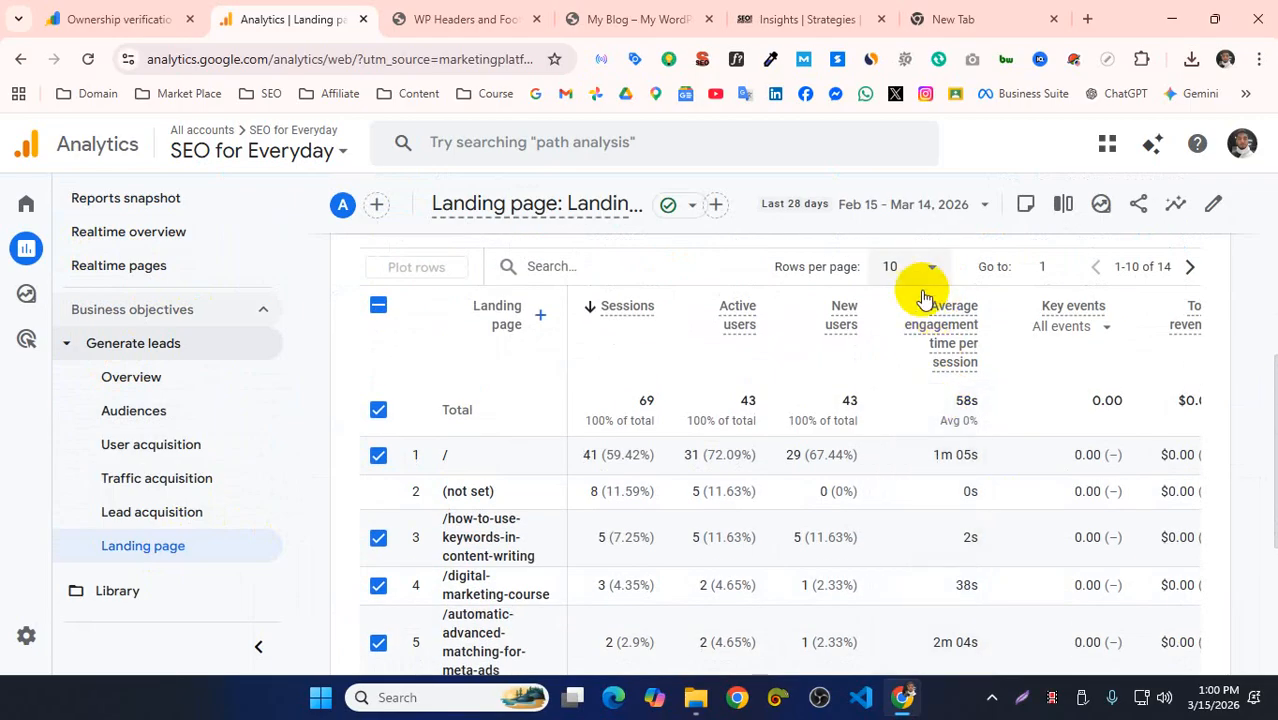
{"action": "left_click", "coordinate": [890, 313]}
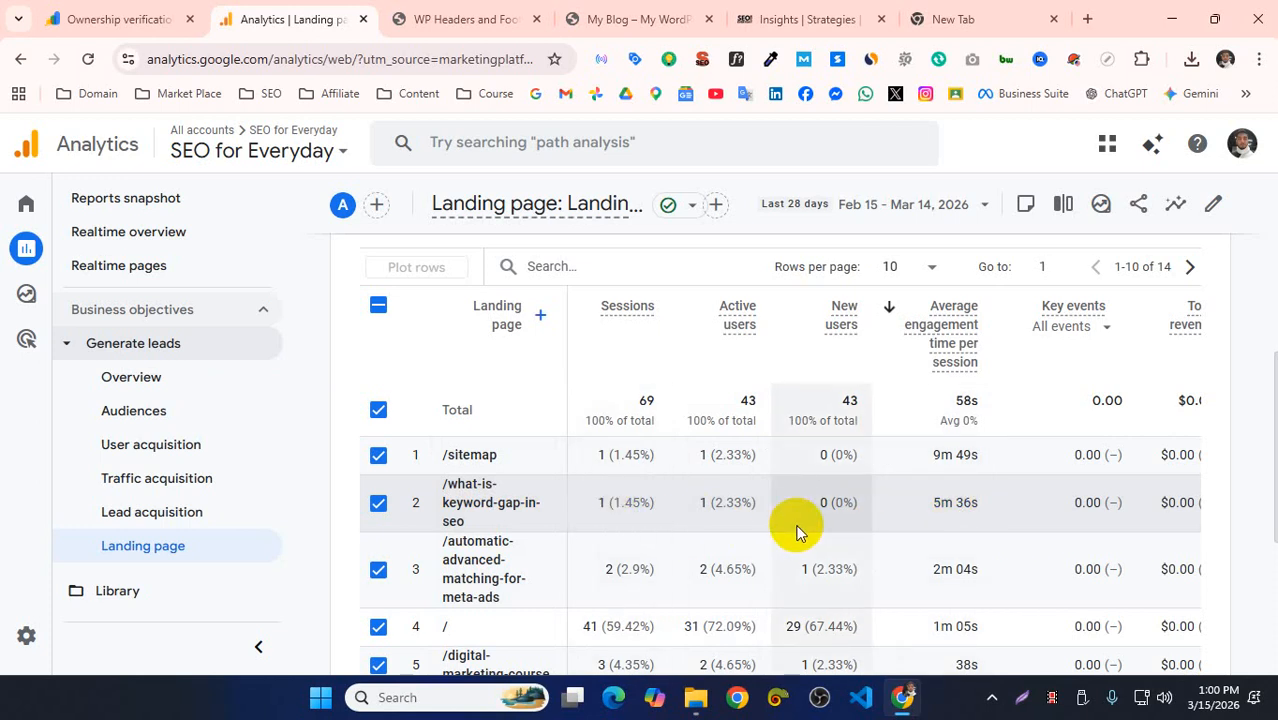
{"action": "scroll", "coordinate": [695, 505], "scroll_direction": "down", "scroll_amount": 5}
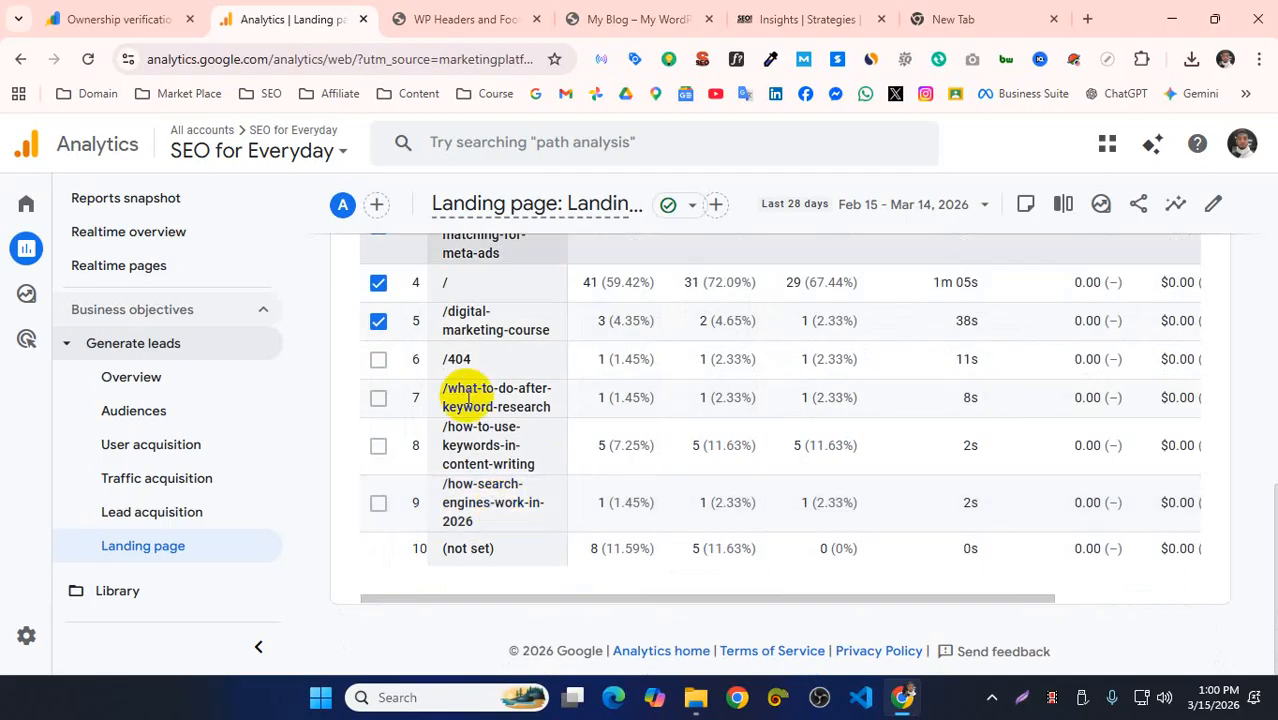
- Go back from the landing page report to the Reports snapshot page and look through its template choices
{"action": "left_click", "coordinate": [14, 62]}
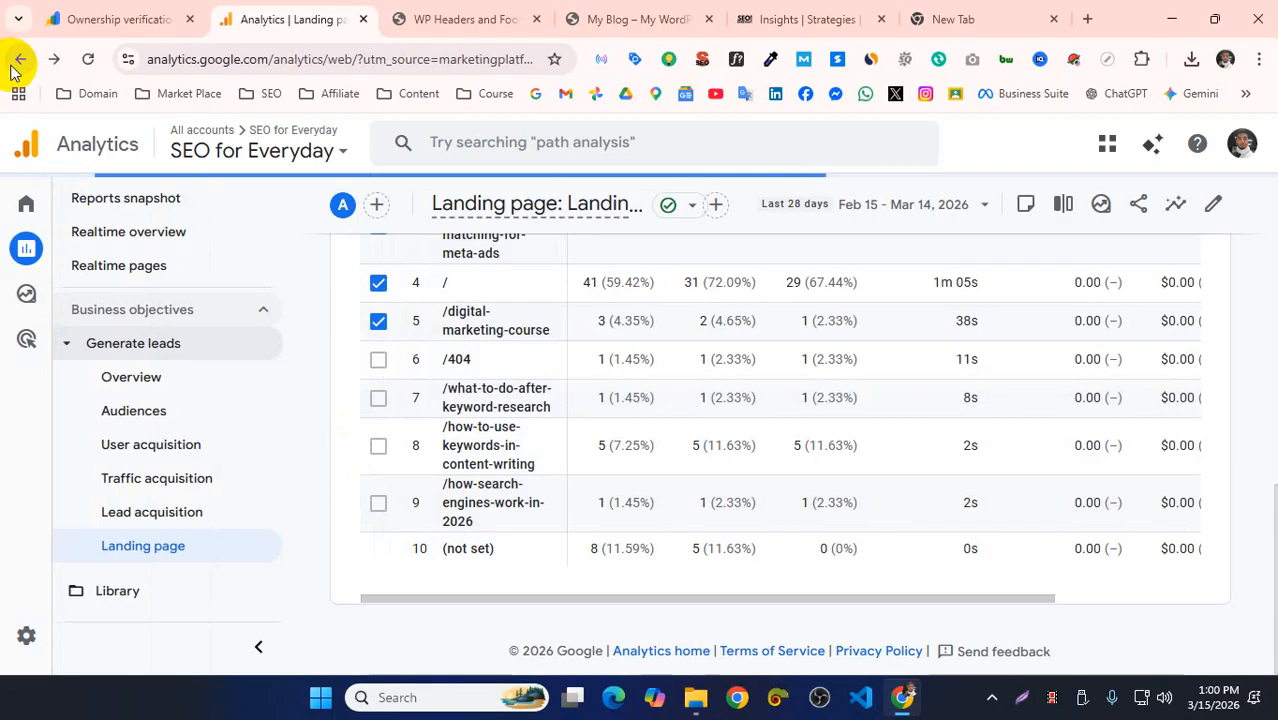
{"action": "scroll", "coordinate": [470, 340], "scroll_direction": "down", "scroll_amount": 2}
{"action": "scroll", "coordinate": [524, 357], "scroll_direction": "down", "scroll_amount": 3}
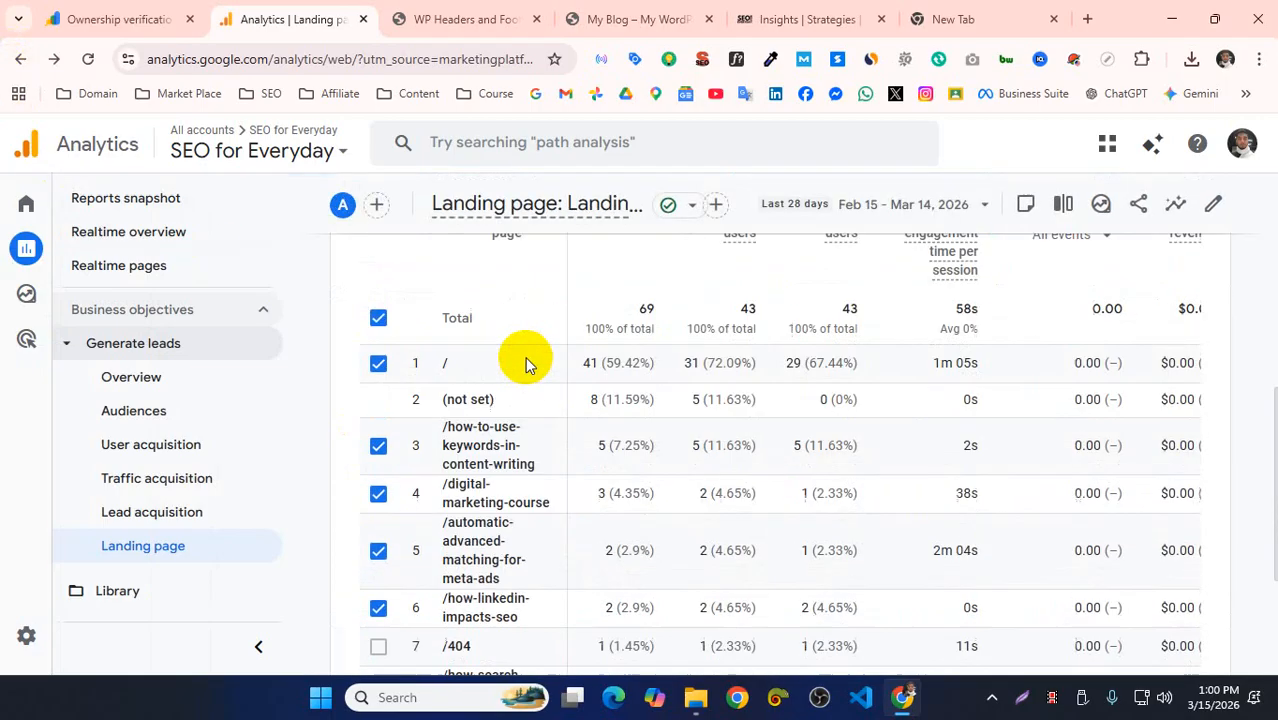
{"action": "left_click", "coordinate": [17, 68]}
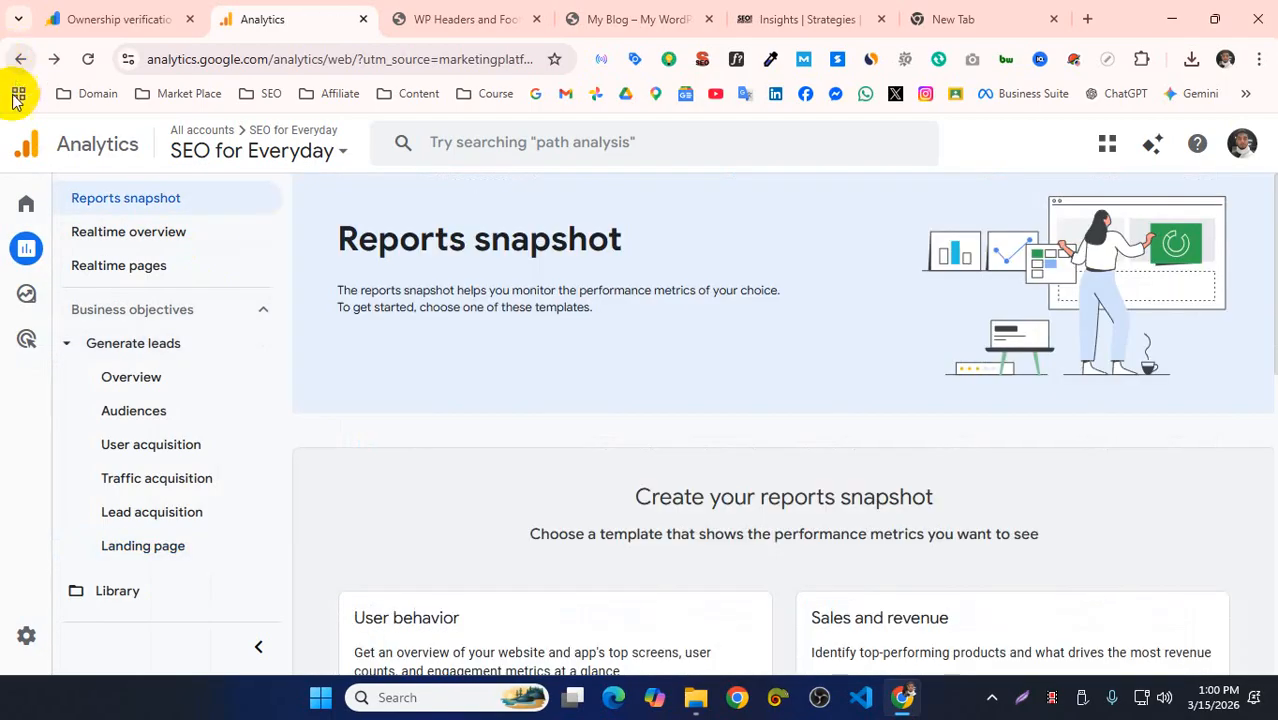
{"action": "scroll", "coordinate": [465, 471], "scroll_direction": "down", "scroll_amount": 5}
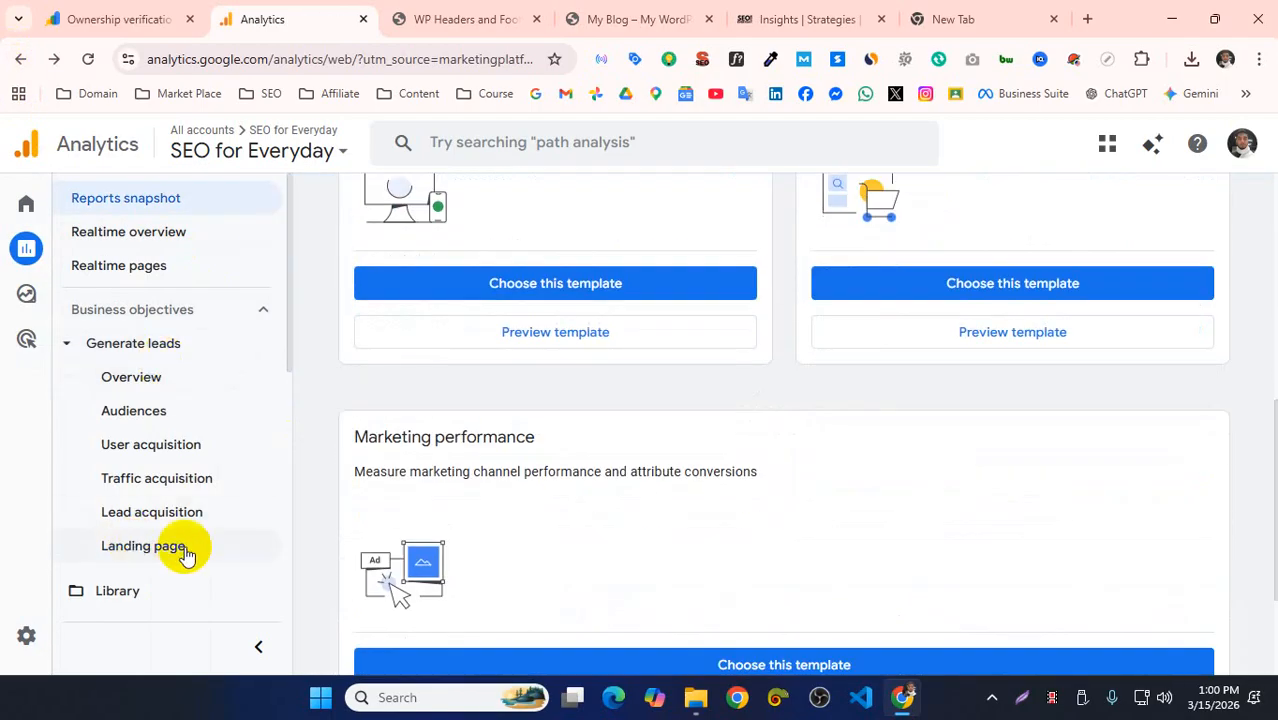
- Open the Generate leads overview and review its user and lead metrics and the new users by channel group card
{"action": "left_click", "coordinate": [150, 422]}
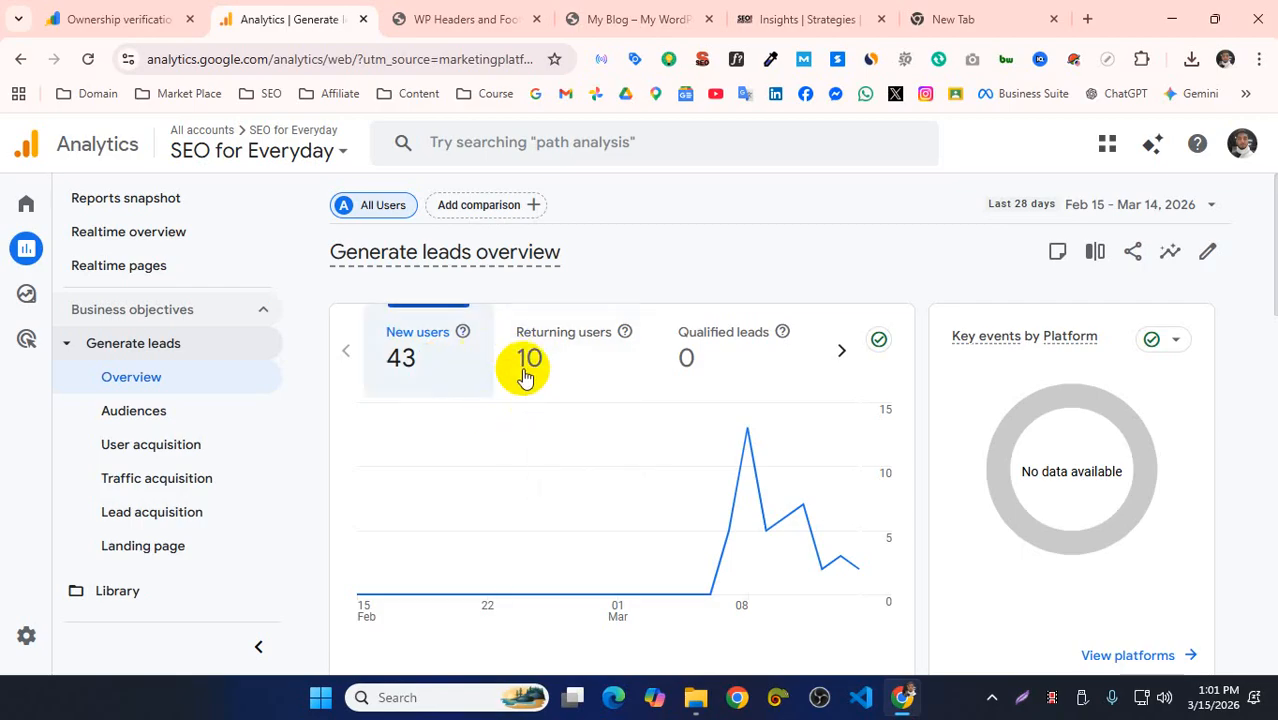
{"action": "left_click", "coordinate": [842, 351]}
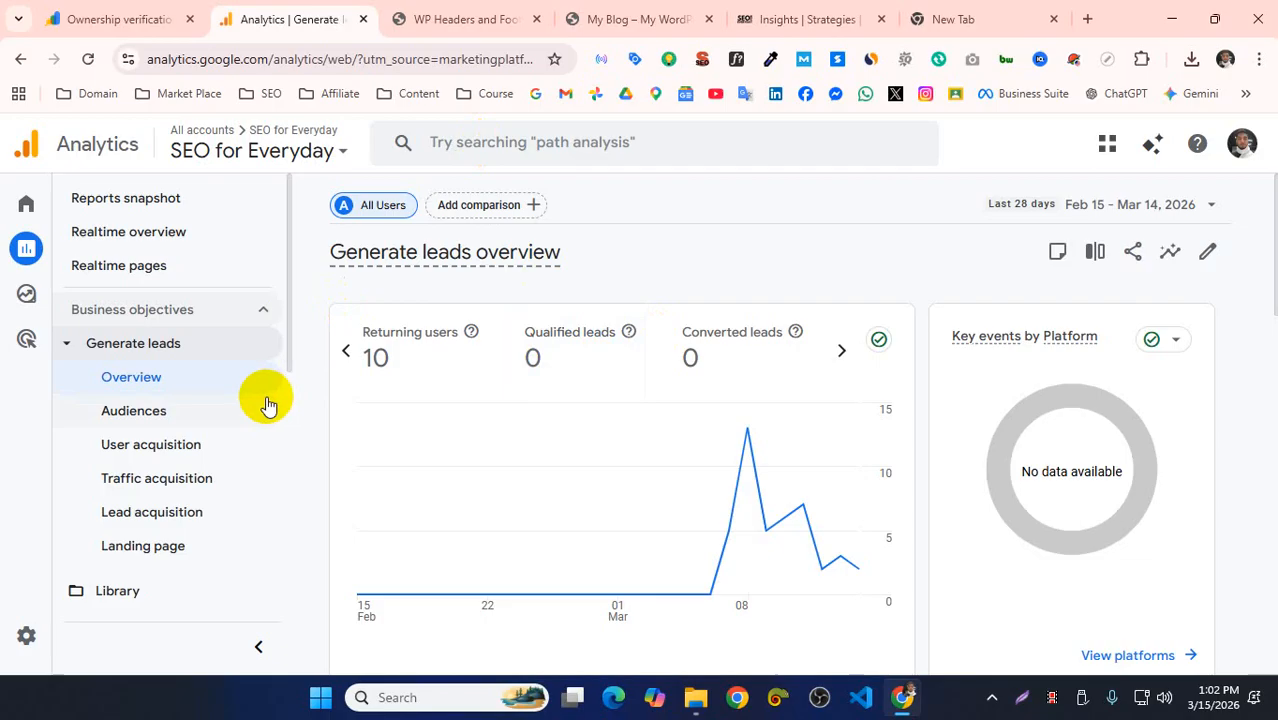
{"action": "scroll", "coordinate": [590, 460], "scroll_direction": "down", "scroll_amount": 4}
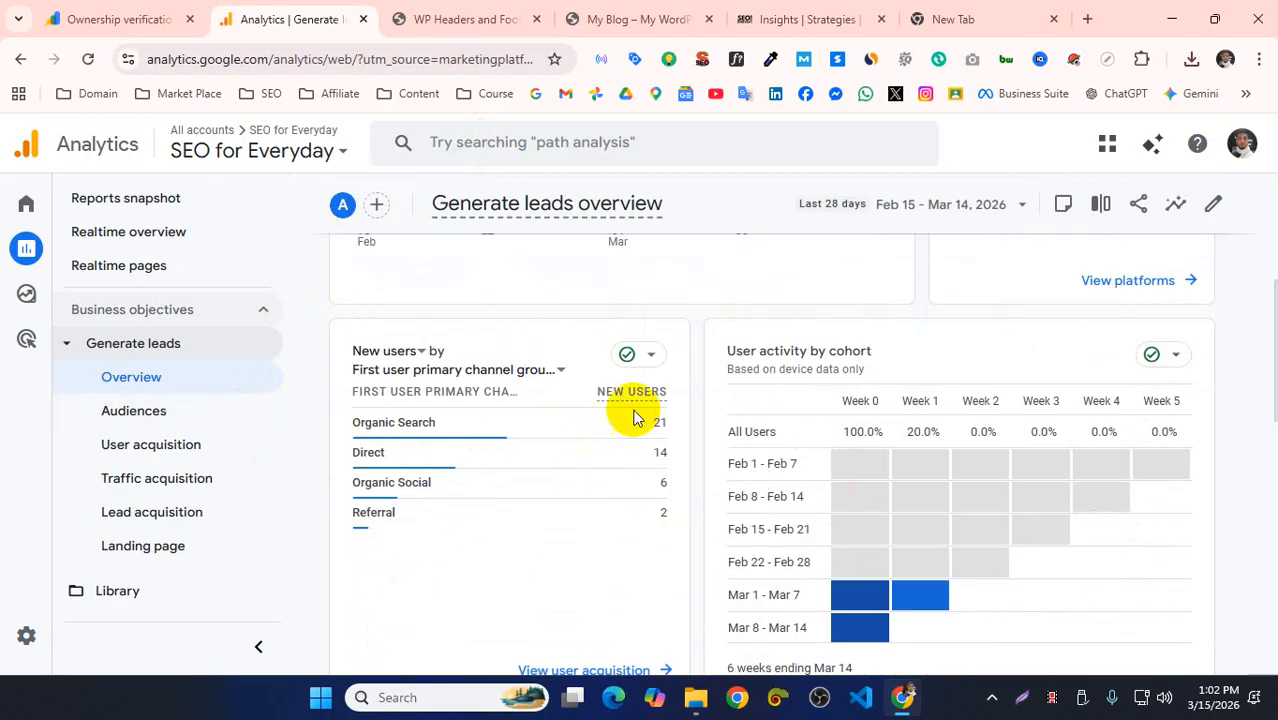
- Examine the user activity by cohort card, checking weekly users and retention for the Mar 1 - Mar 7, Mar 8 - Mar 14 and February cohorts
{"action": "scroll", "coordinate": [1063, 536], "scroll_direction": "down", "scroll_amount": 1}
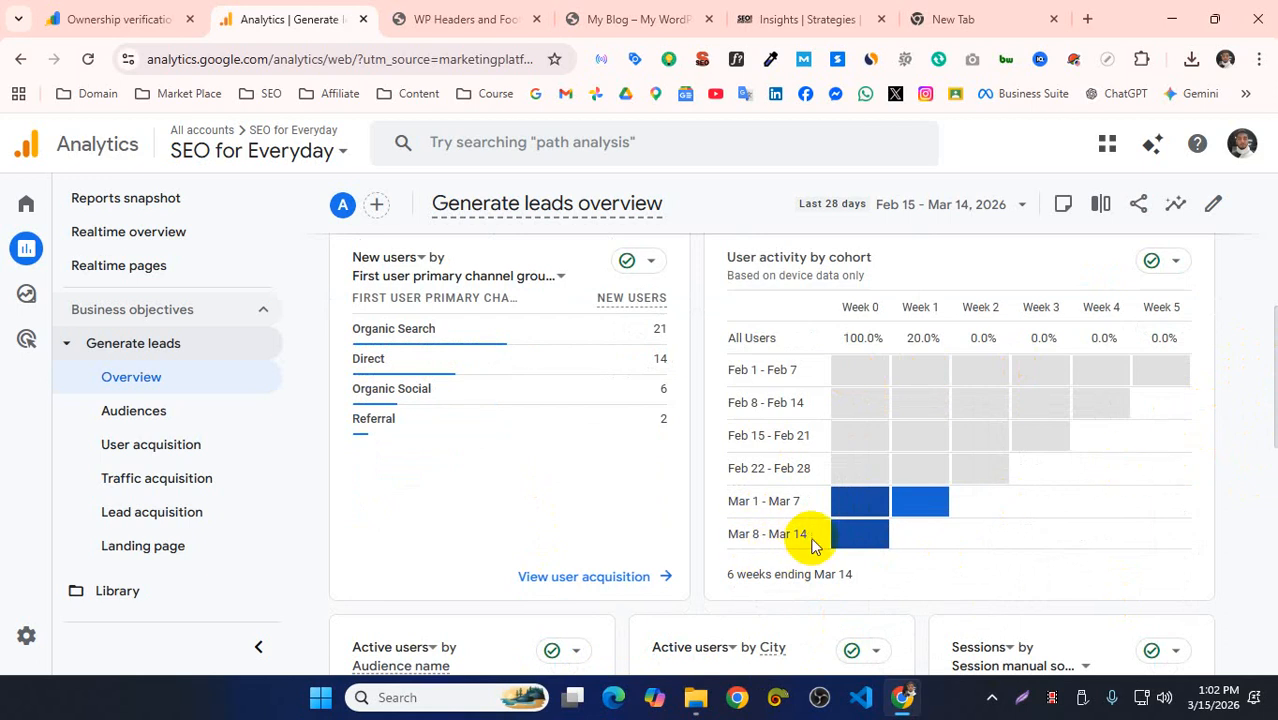
{"action": "mouse_move", "coordinate": [847, 543]}
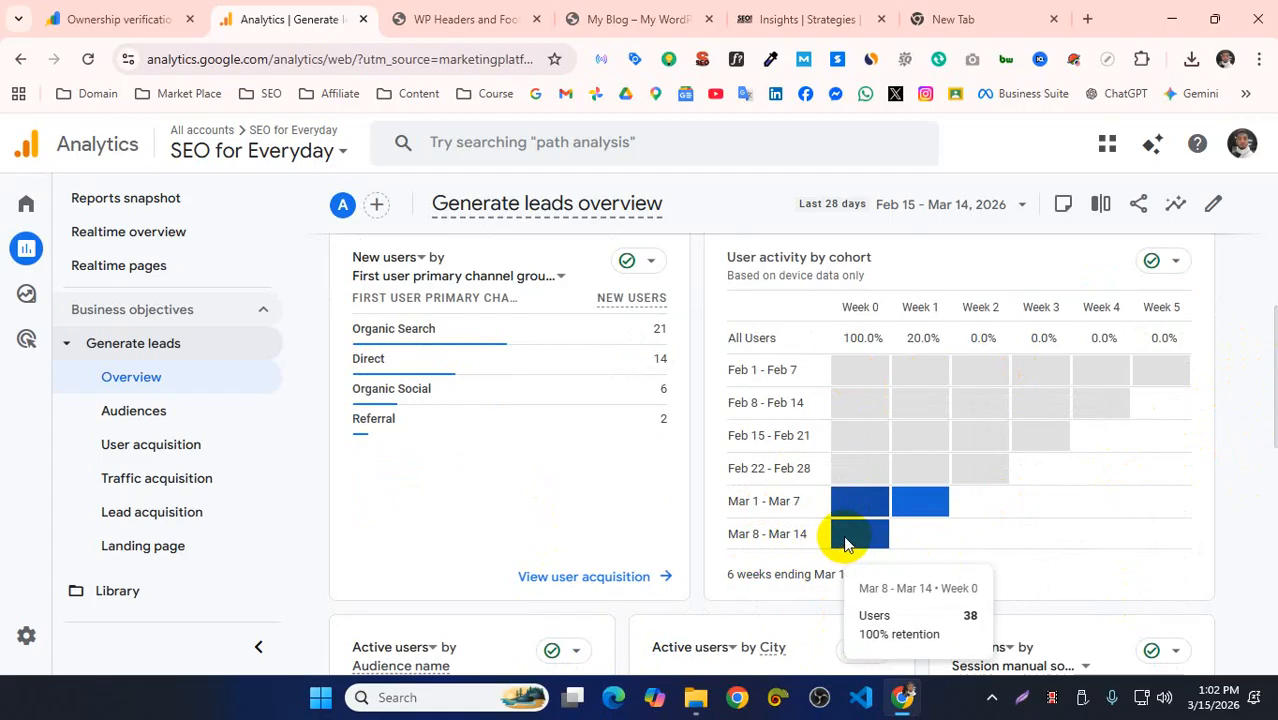
{"action": "mouse_move", "coordinate": [855, 510]}
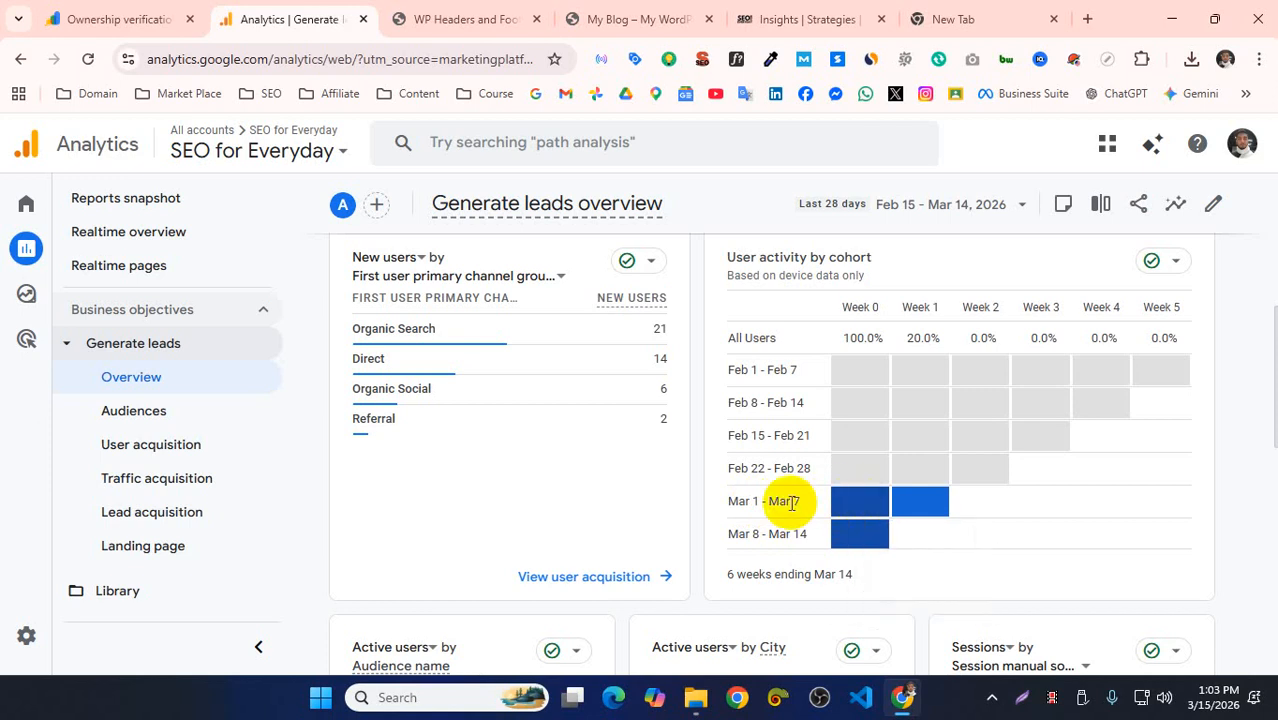
{"action": "left_click_drag", "start_coordinate": [807, 531], "coordinate": [727, 526]}
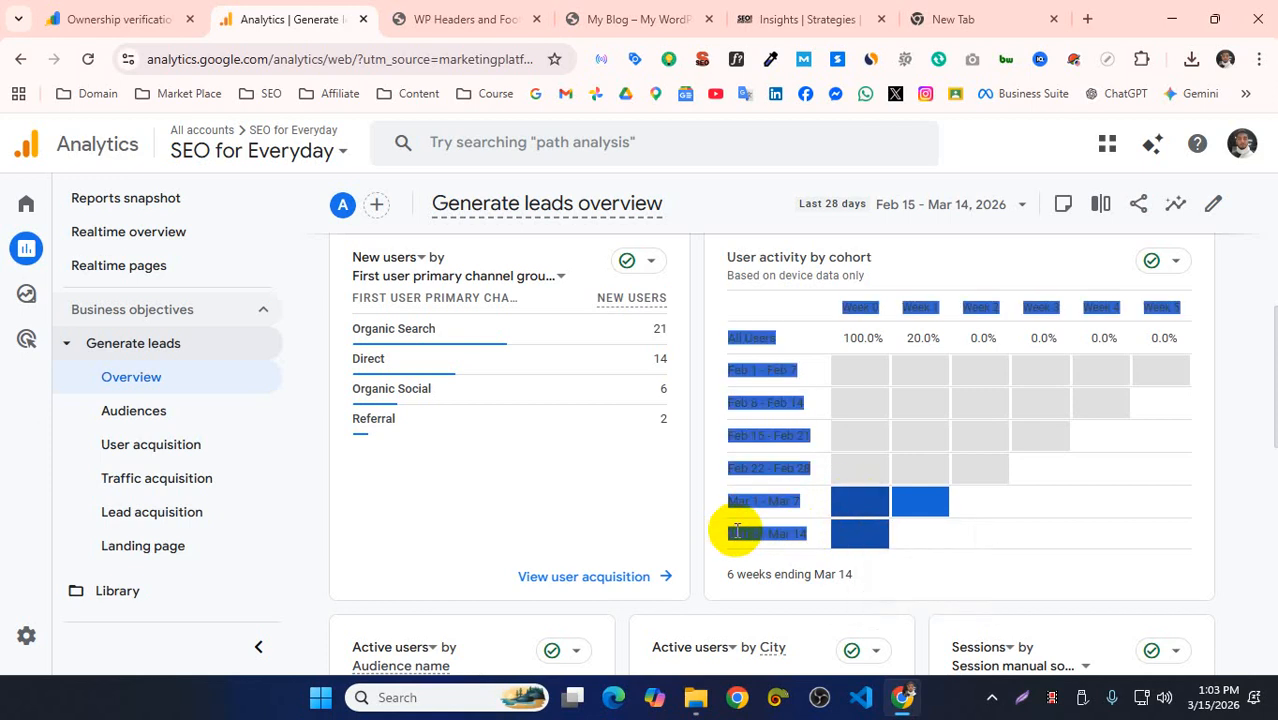
{"action": "left_click", "coordinate": [727, 526]}
{"action": "mouse_move", "coordinate": [919, 499]}
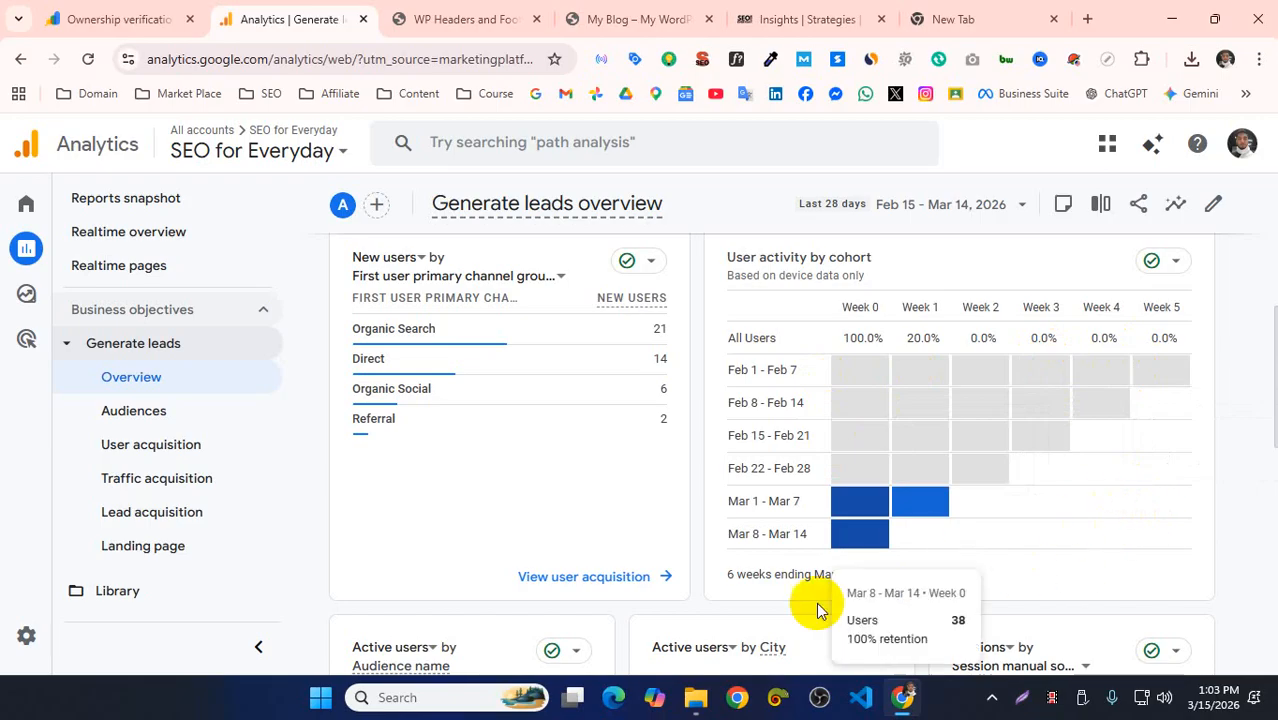
{"action": "mouse_move", "coordinate": [855, 533]}
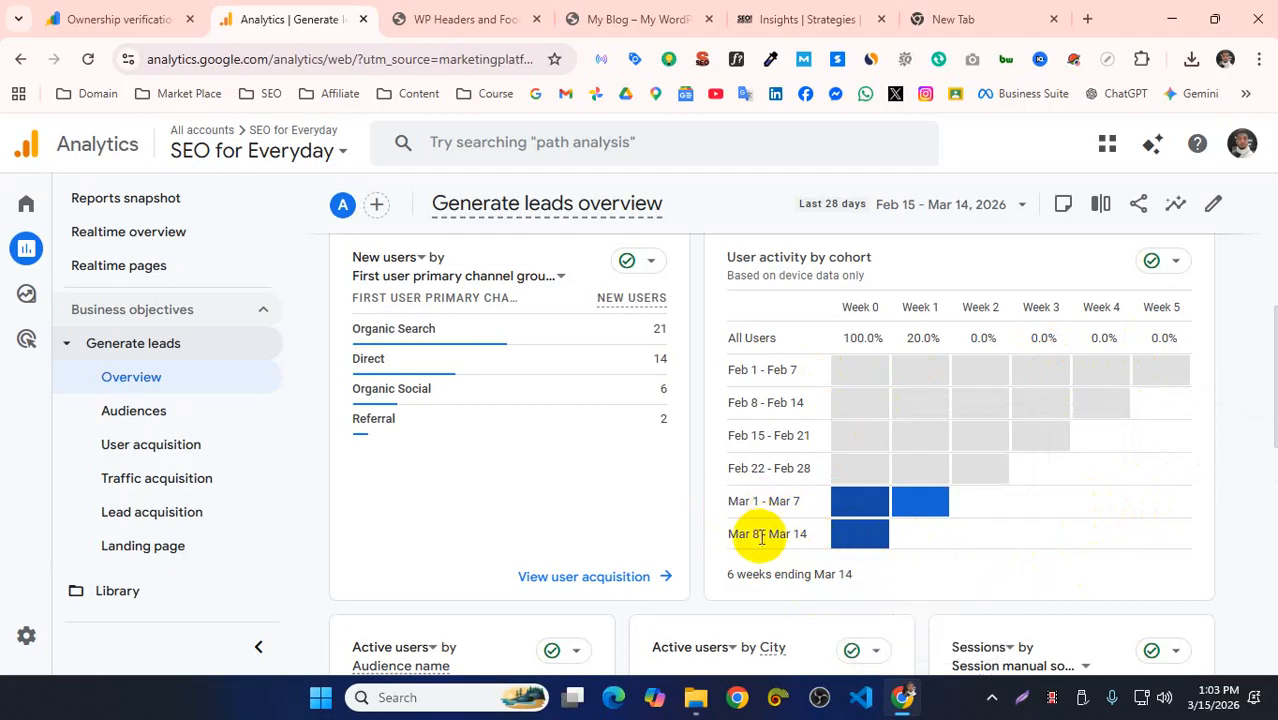
{"action": "mouse_move", "coordinate": [861, 500]}
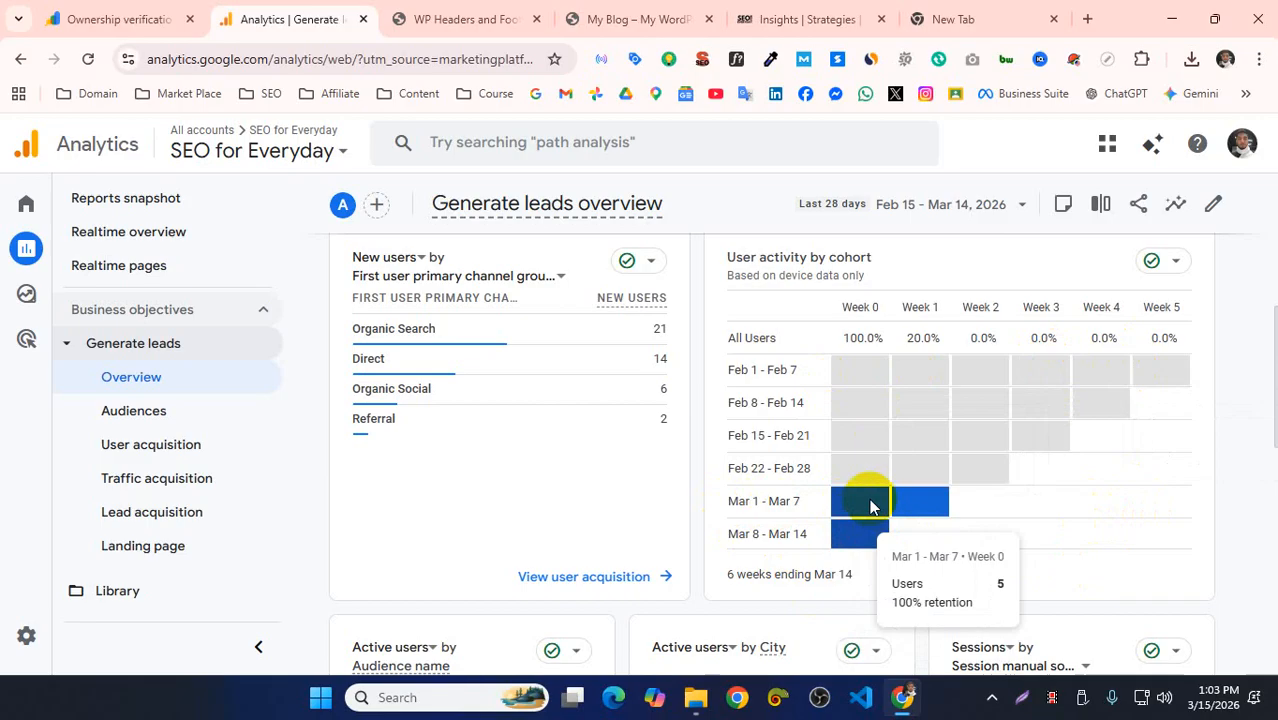
{"action": "mouse_move", "coordinate": [955, 470]}
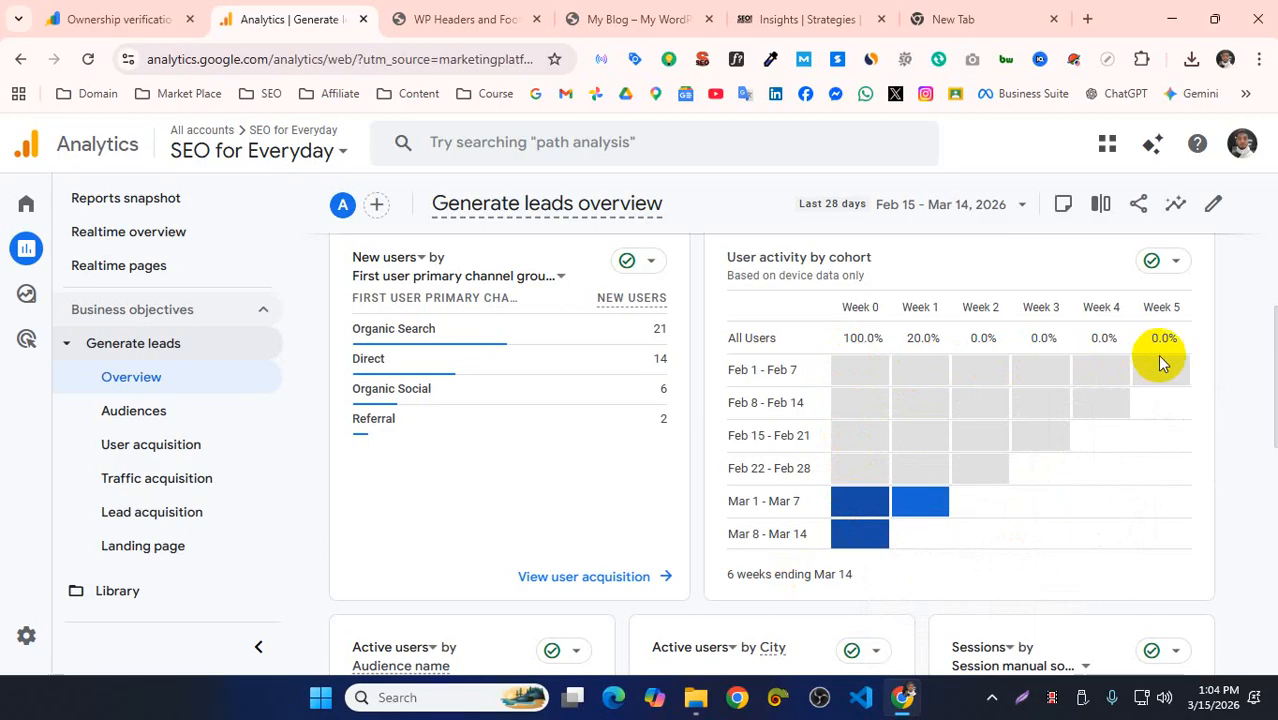
{"action": "mouse_move", "coordinate": [1158, 368]}
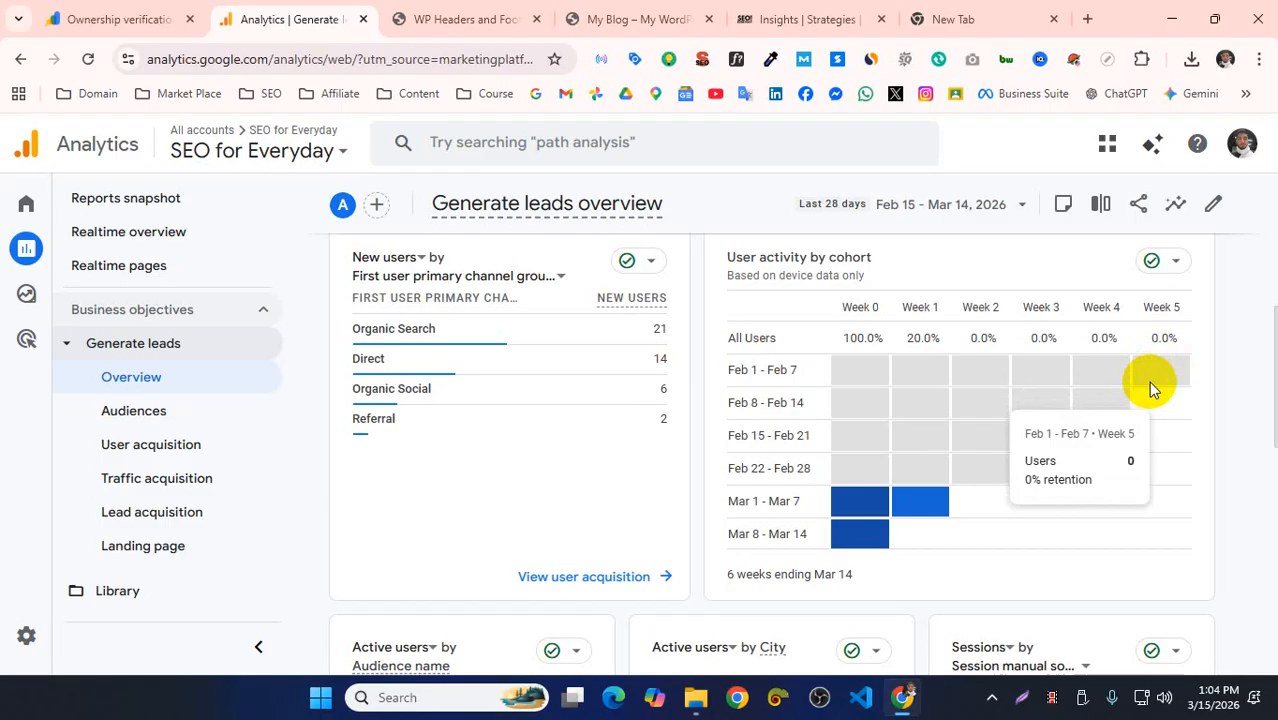
{"action": "scroll", "coordinate": [1063, 368], "scroll_direction": "down", "scroll_amount": 2}
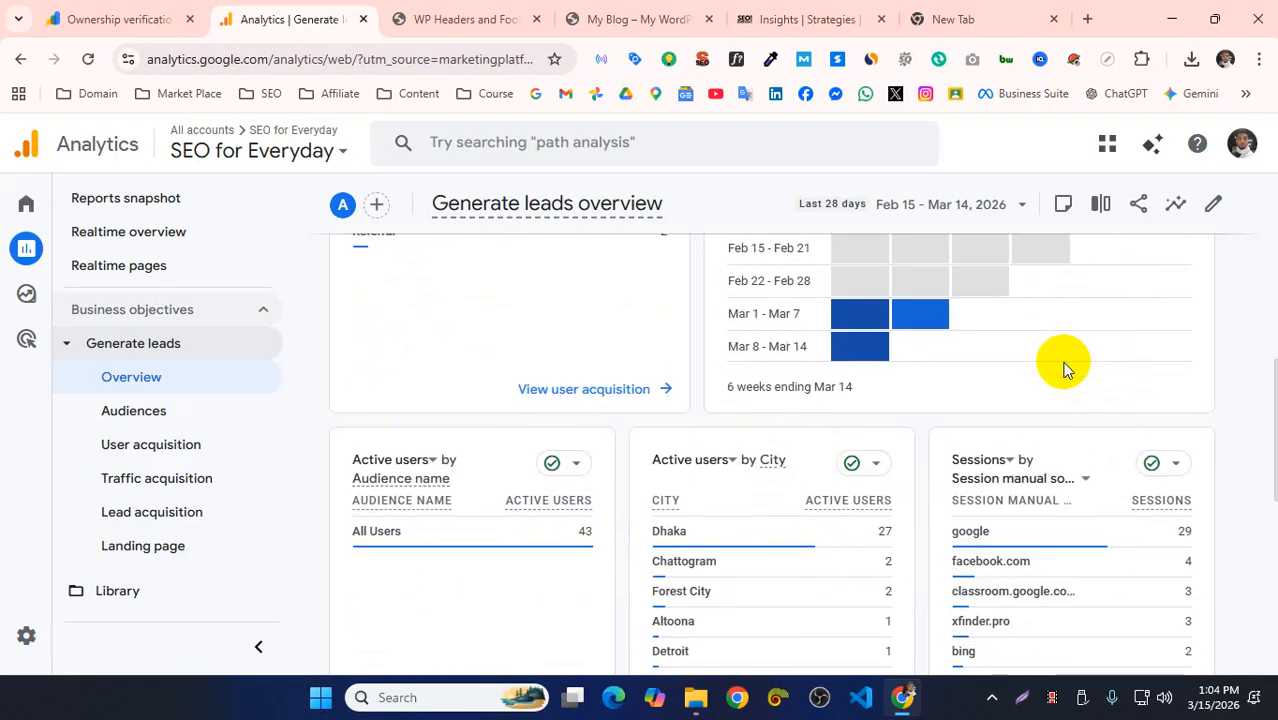
{"action": "scroll", "coordinate": [1063, 368], "scroll_direction": "up", "scroll_amount": 2}
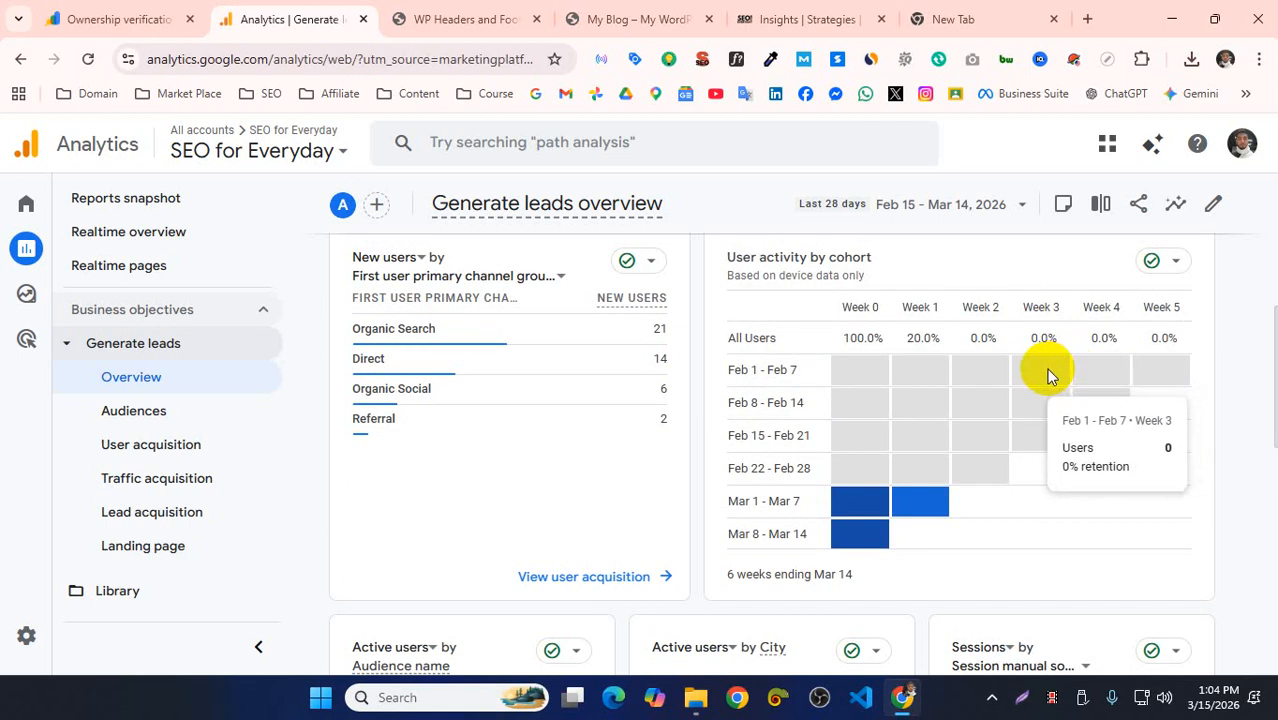
- Examine the active users by audience name and active users by city cards in the Generate leads overview
{"action": "scroll", "coordinate": [1046, 368], "scroll_direction": "down", "scroll_amount": 3}
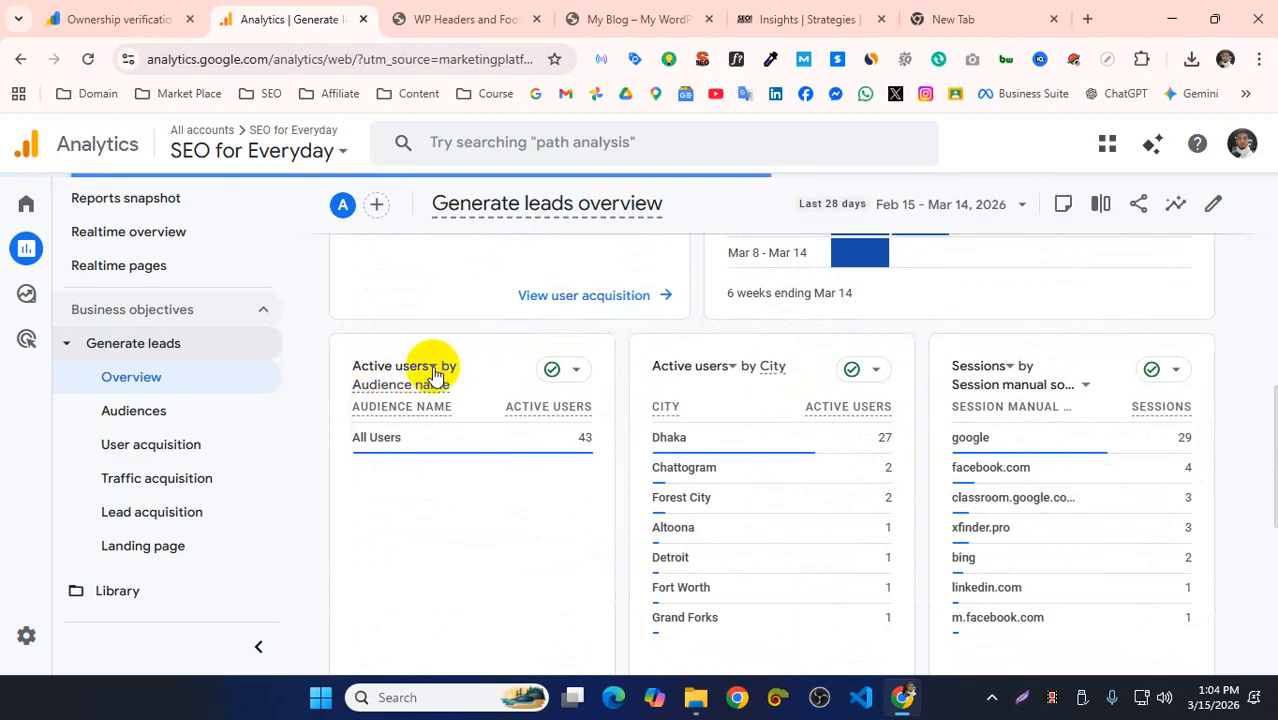
{"action": "mouse_move", "coordinate": [365, 455]}
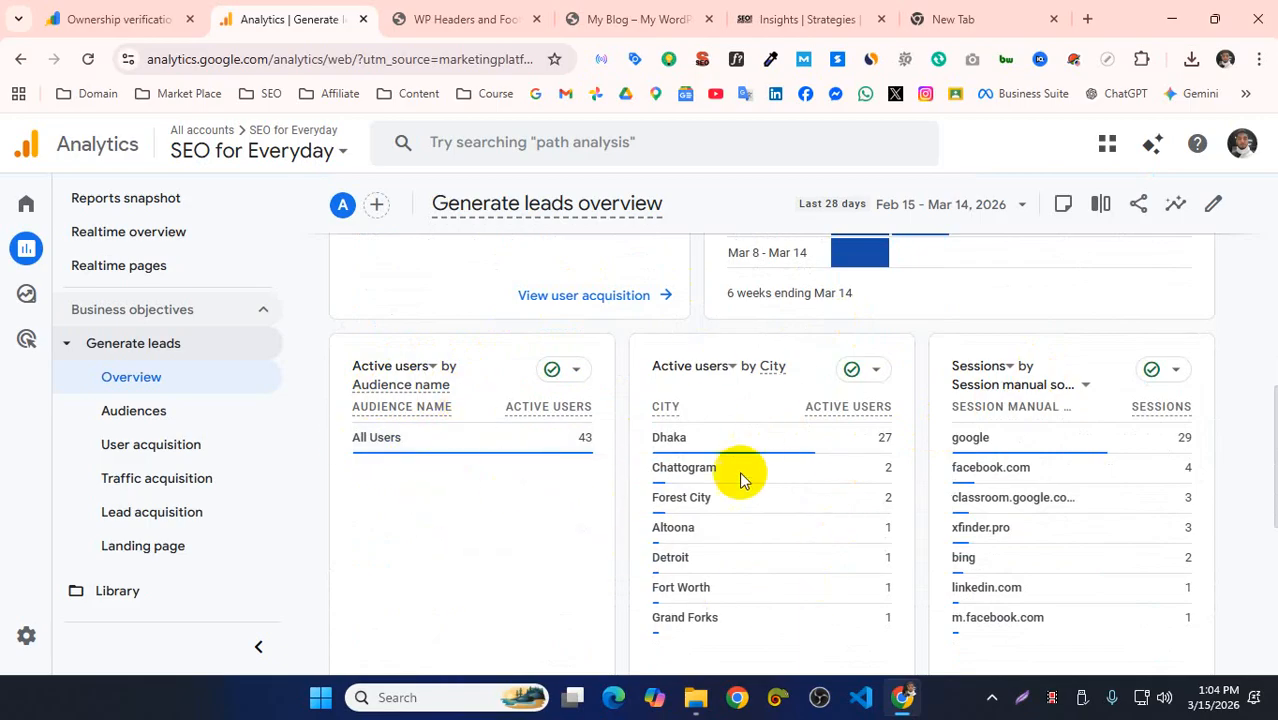
{"action": "mouse_move", "coordinate": [715, 527]}
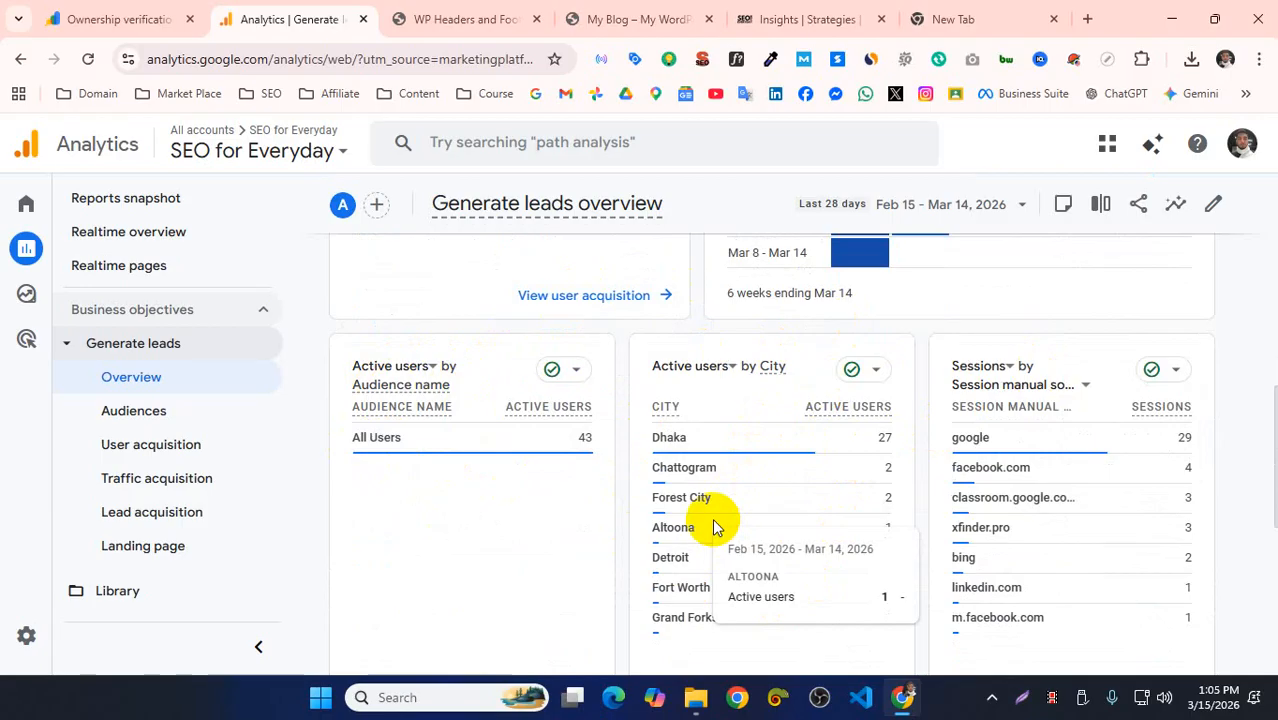
{"action": "mouse_move", "coordinate": [660, 455]}
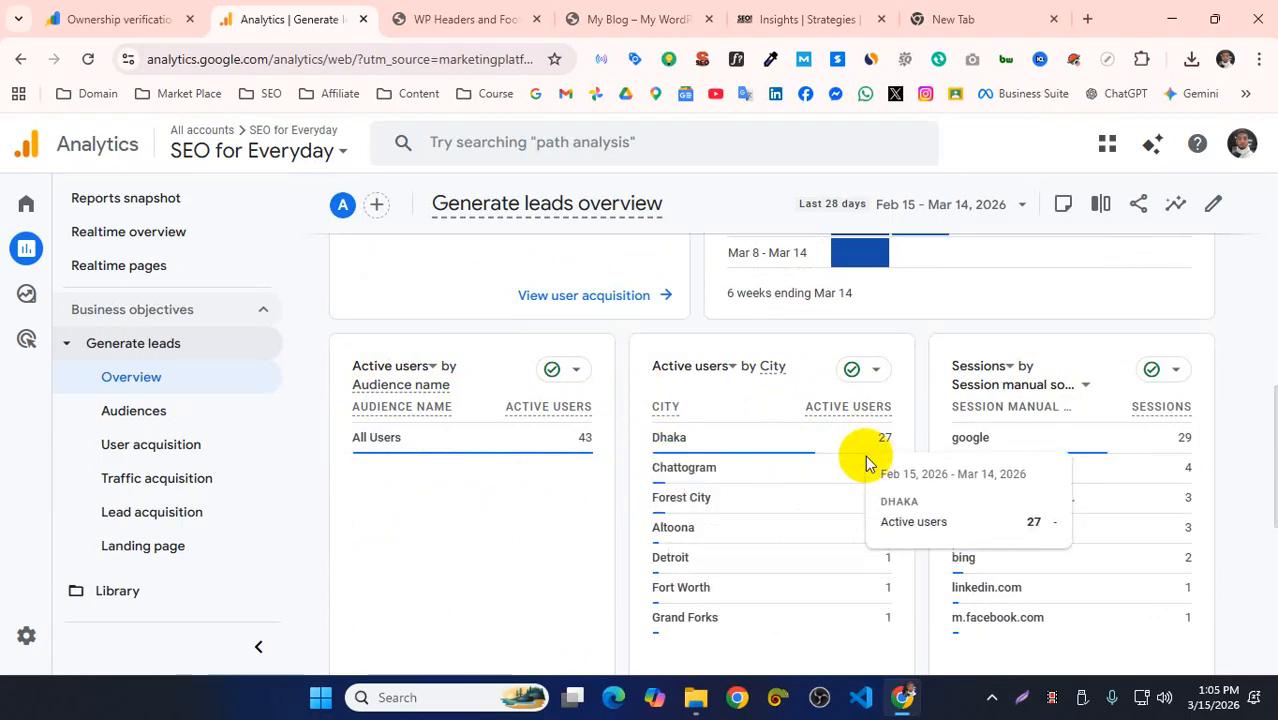
{"action": "mouse_move", "coordinate": [716, 617]}
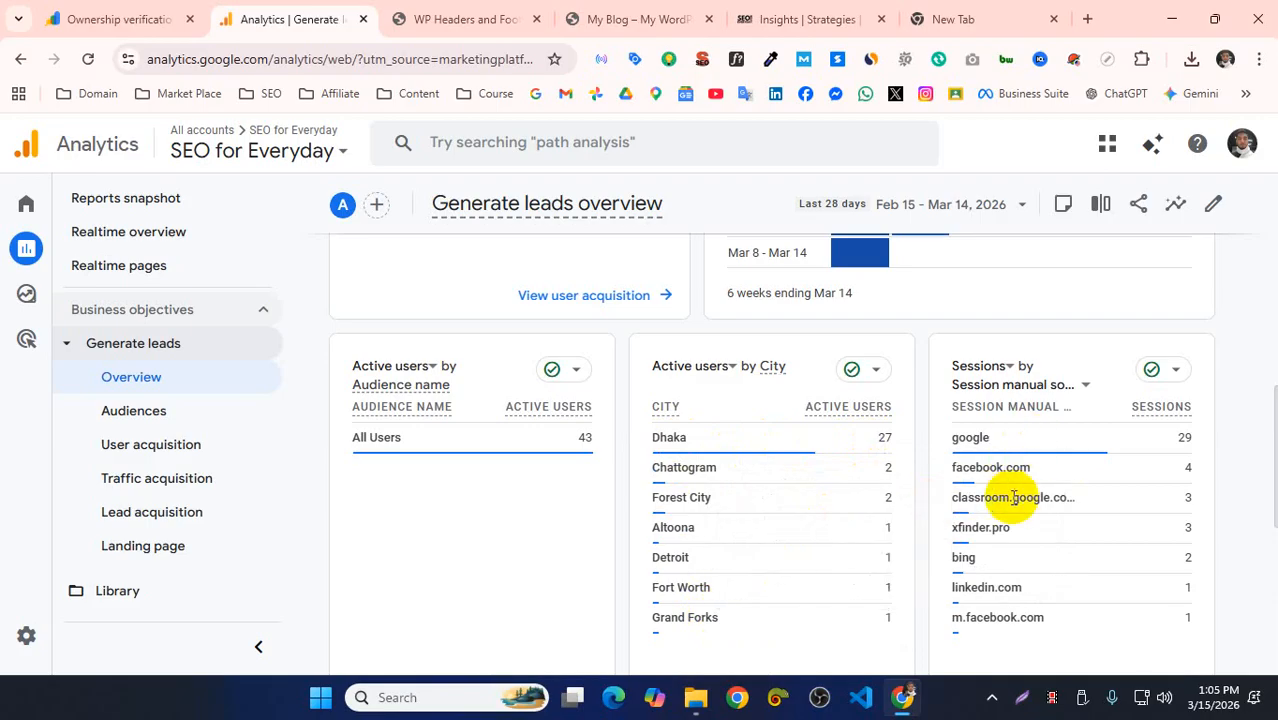
- Inspect the sessions by manual source card, including google and classroom.google.com, and look over the remaining cards of the Generate leads overview
{"action": "mouse_move", "coordinate": [1026, 501]}
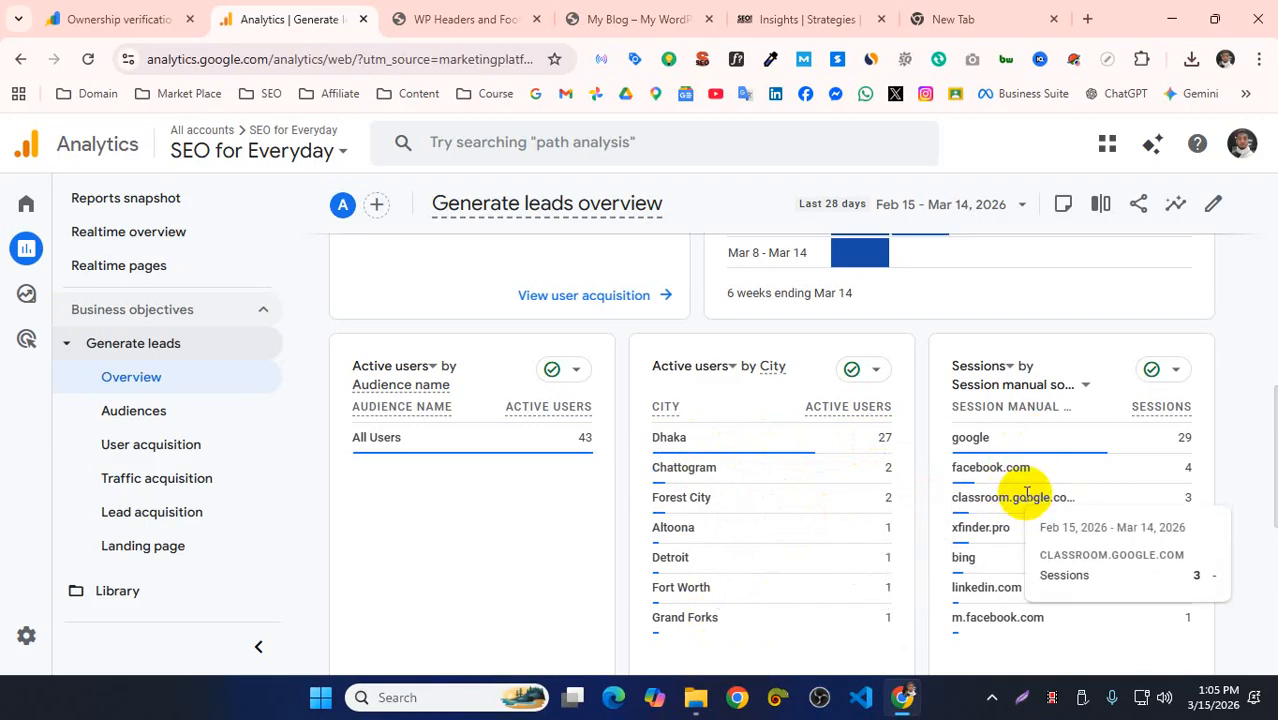
{"action": "mouse_move", "coordinate": [983, 437]}
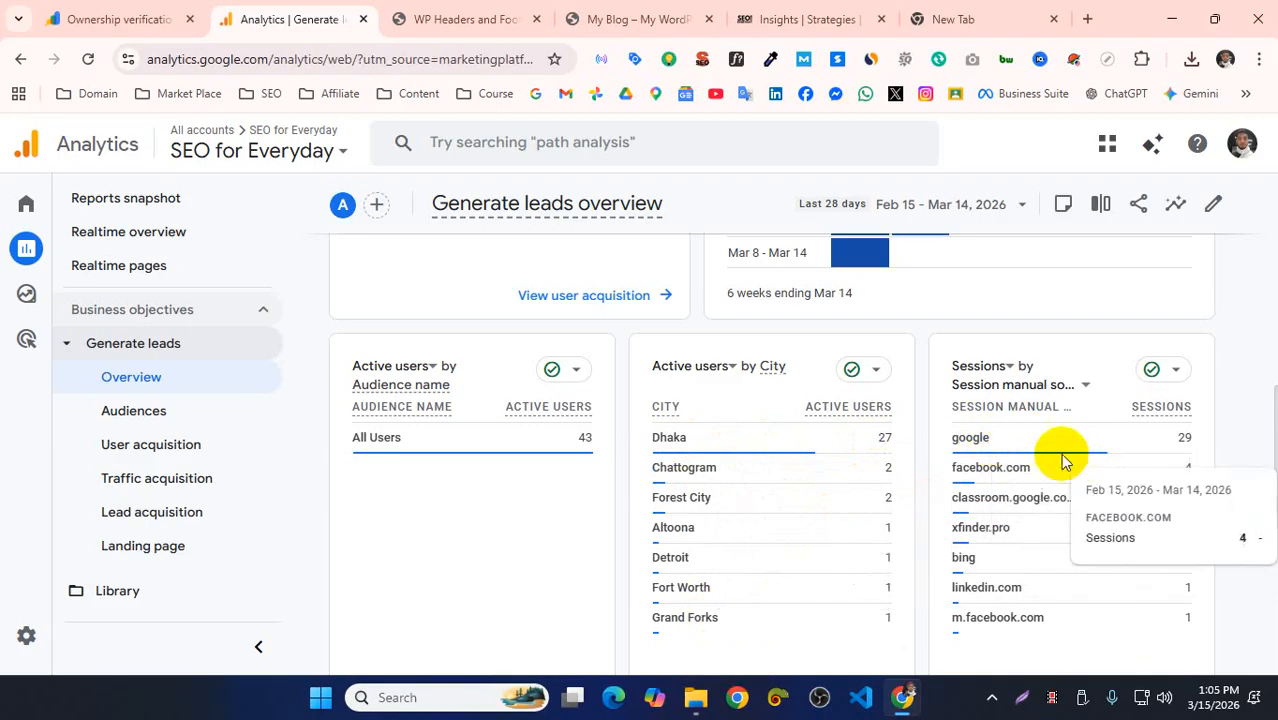
{"action": "scroll", "coordinate": [1050, 440], "scroll_direction": "down", "scroll_amount": 3}
{"action": "scroll", "coordinate": [973, 417], "scroll_direction": "down", "scroll_amount": 2}
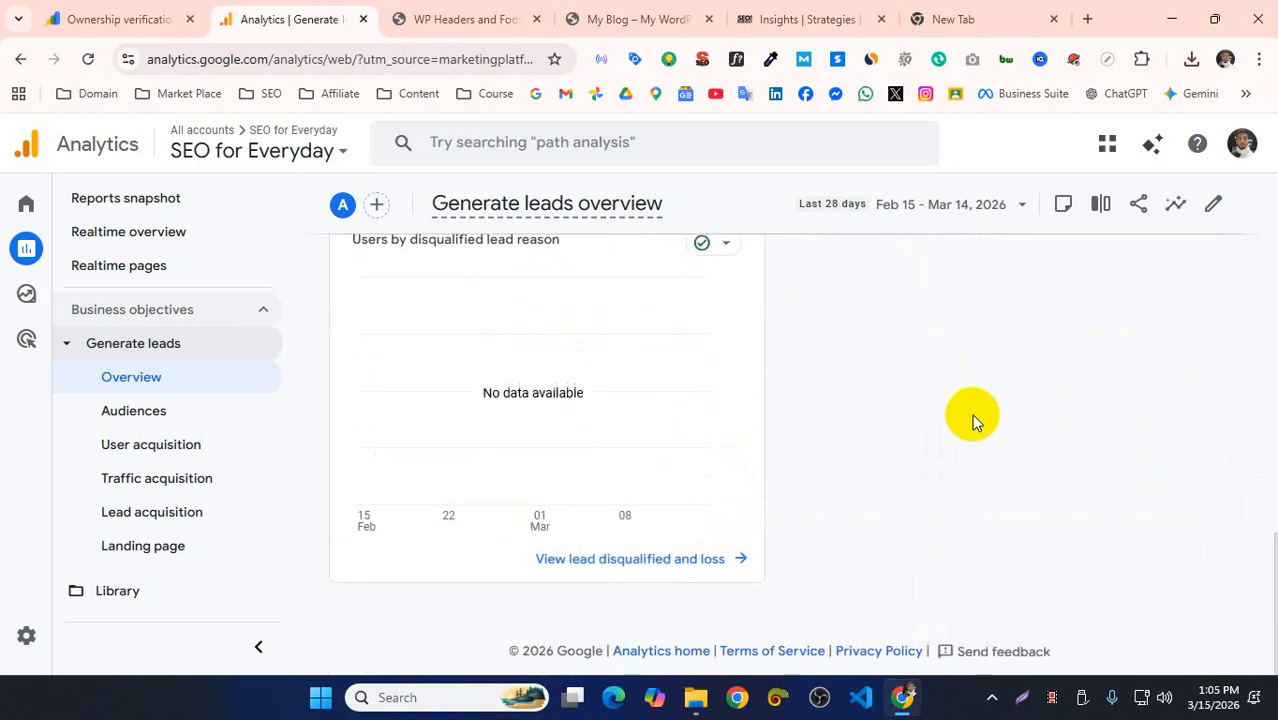
{"action": "scroll", "coordinate": [640, 465], "scroll_direction": "up", "scroll_amount": 5}
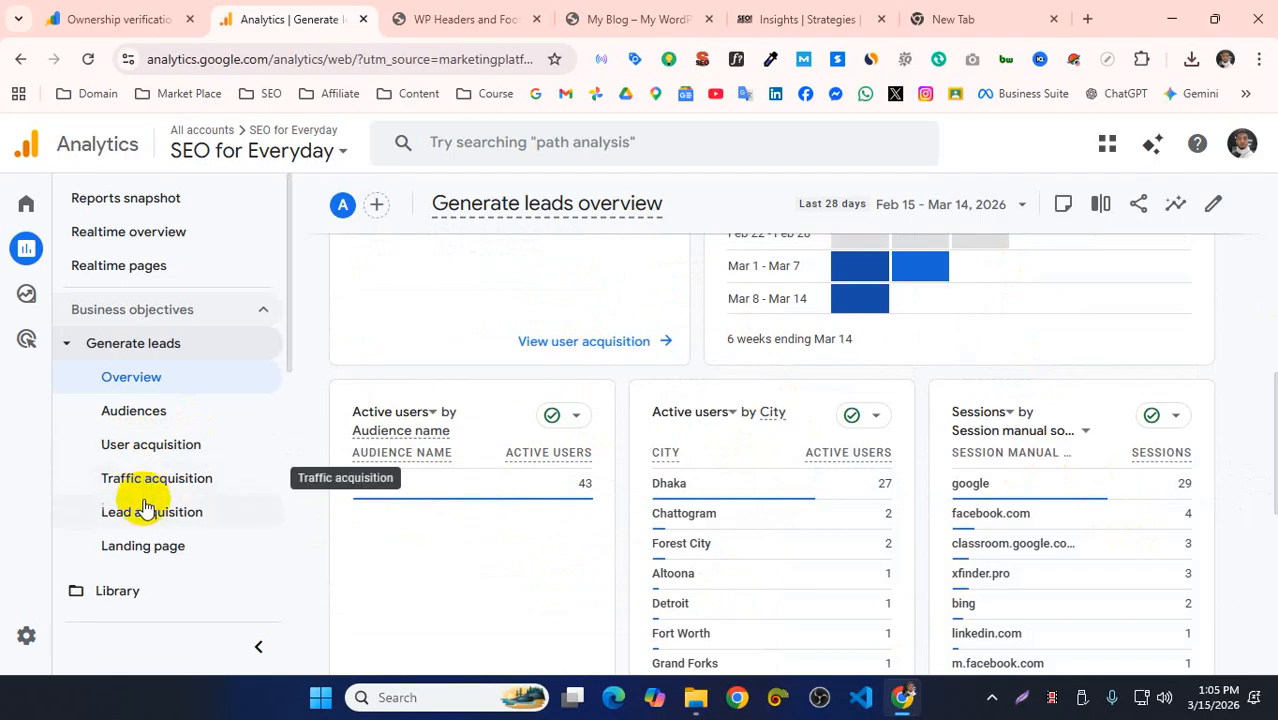
{"action": "scroll", "coordinate": [727, 442], "scroll_direction": "up", "scroll_amount": 3}
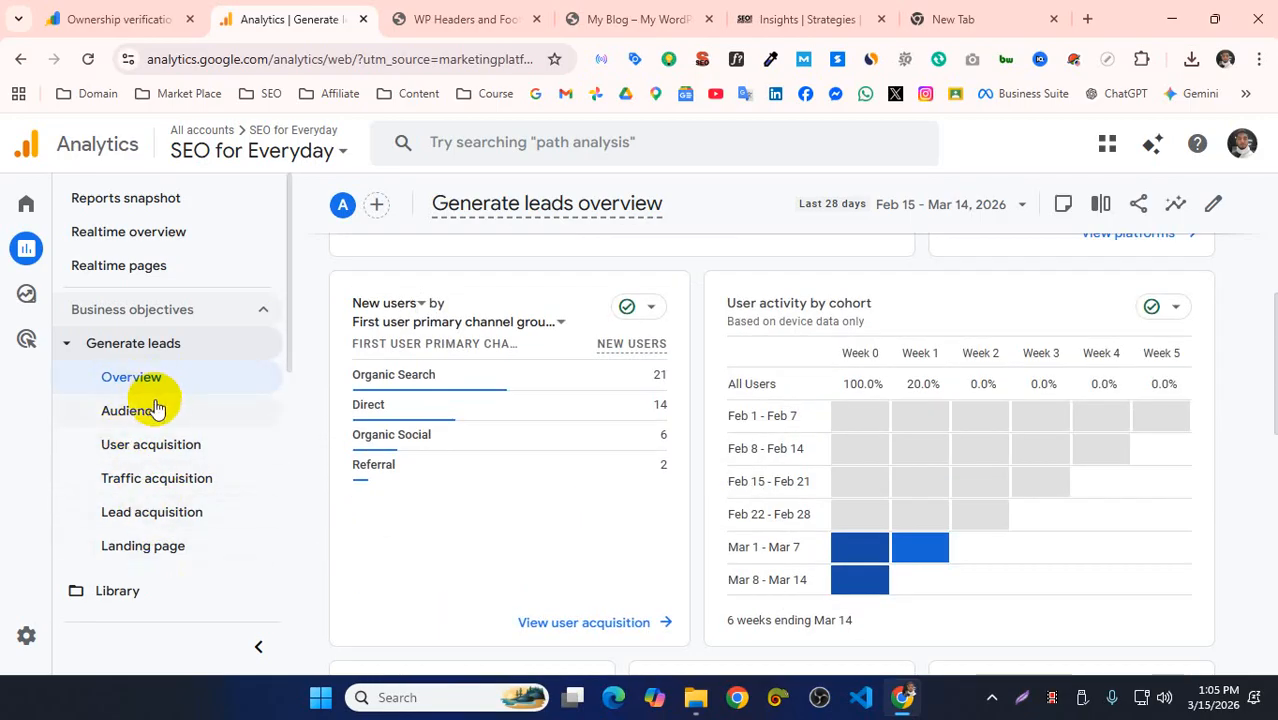
- Open the Tech overview report in the User section and inspect the active users by platform chart
{"action": "scroll", "coordinate": [160, 420], "scroll_direction": "down", "scroll_amount": 2}
{"action": "scroll", "coordinate": [177, 456], "scroll_direction": "down", "scroll_amount": 3}
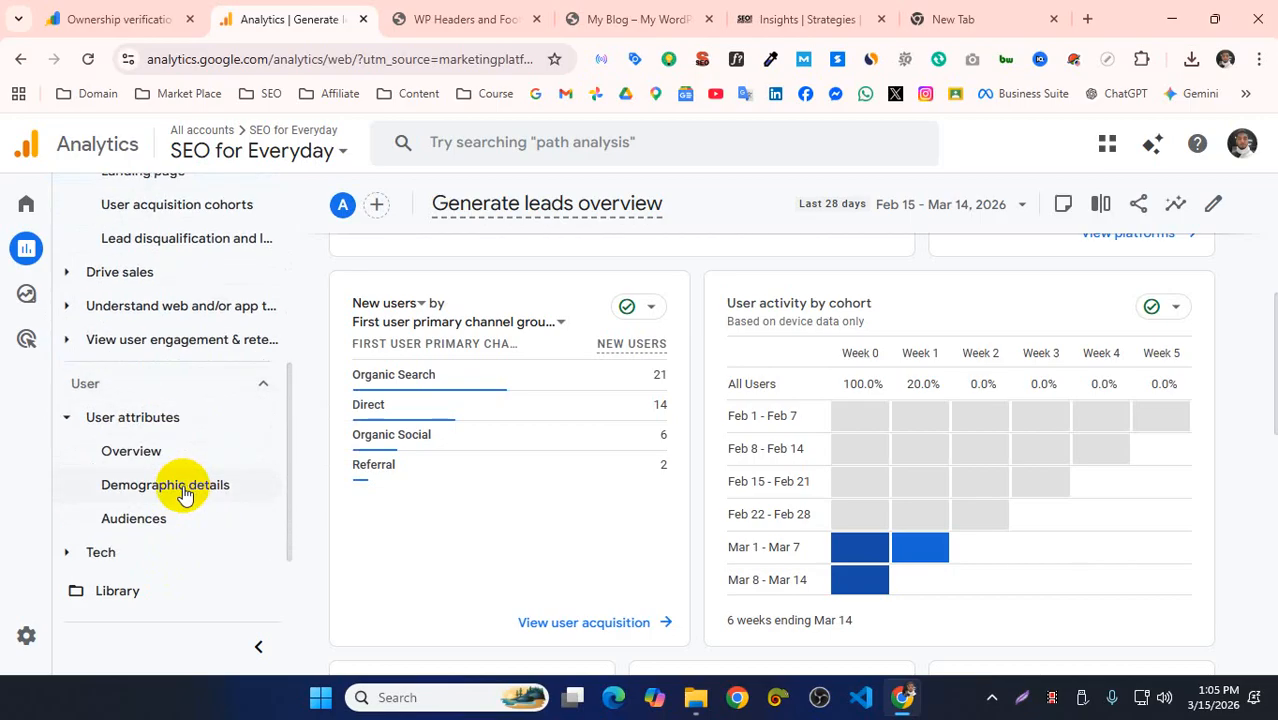
{"action": "left_click", "coordinate": [65, 541]}
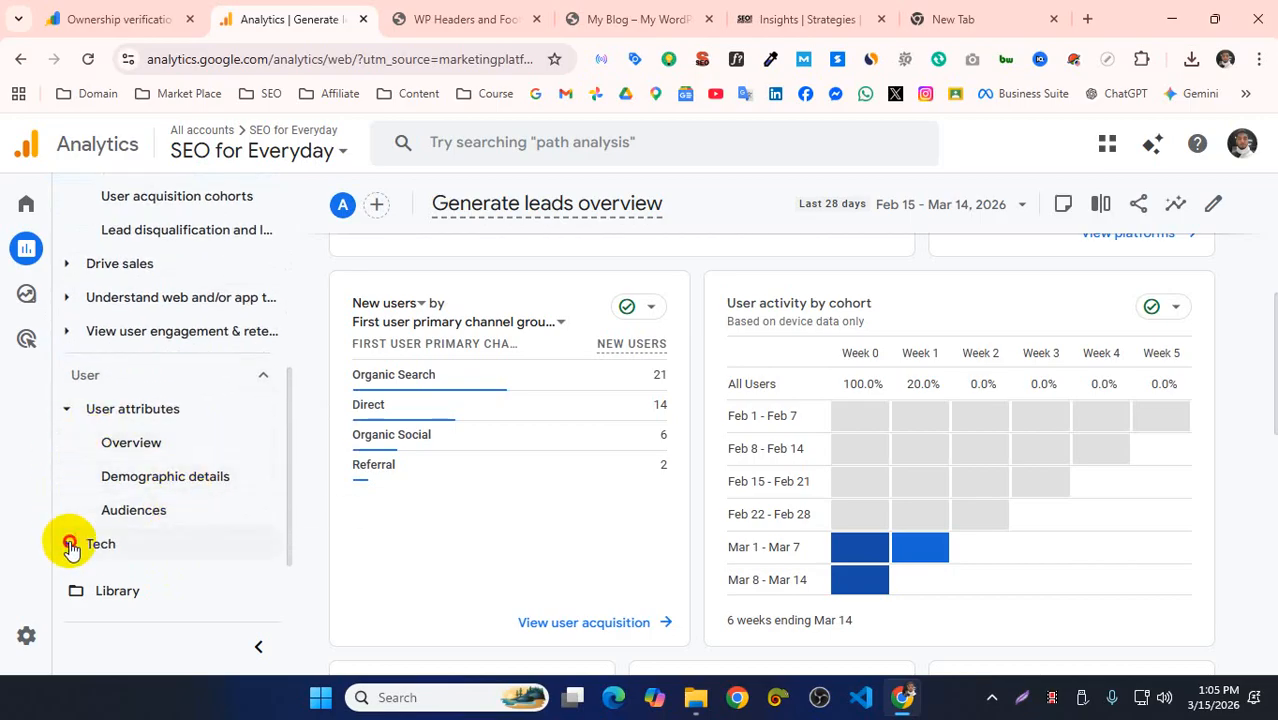
{"action": "left_click", "coordinate": [125, 508]}
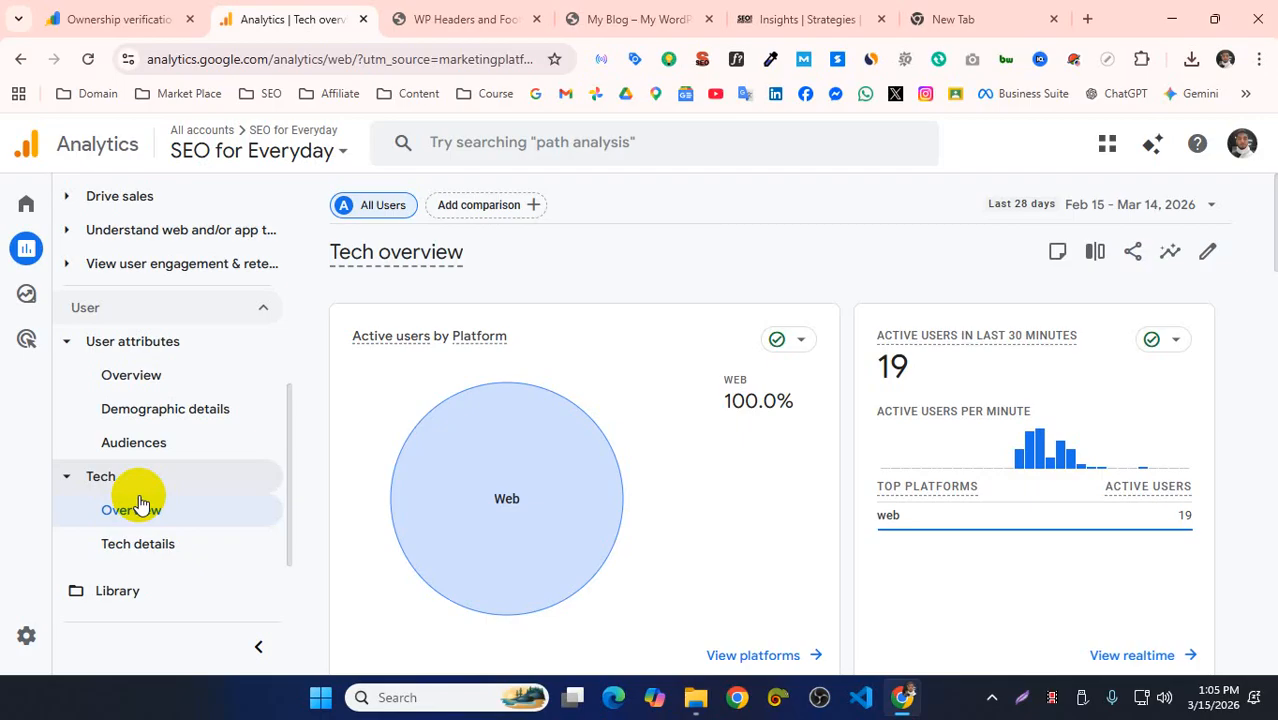
{"action": "mouse_move", "coordinate": [499, 508]}
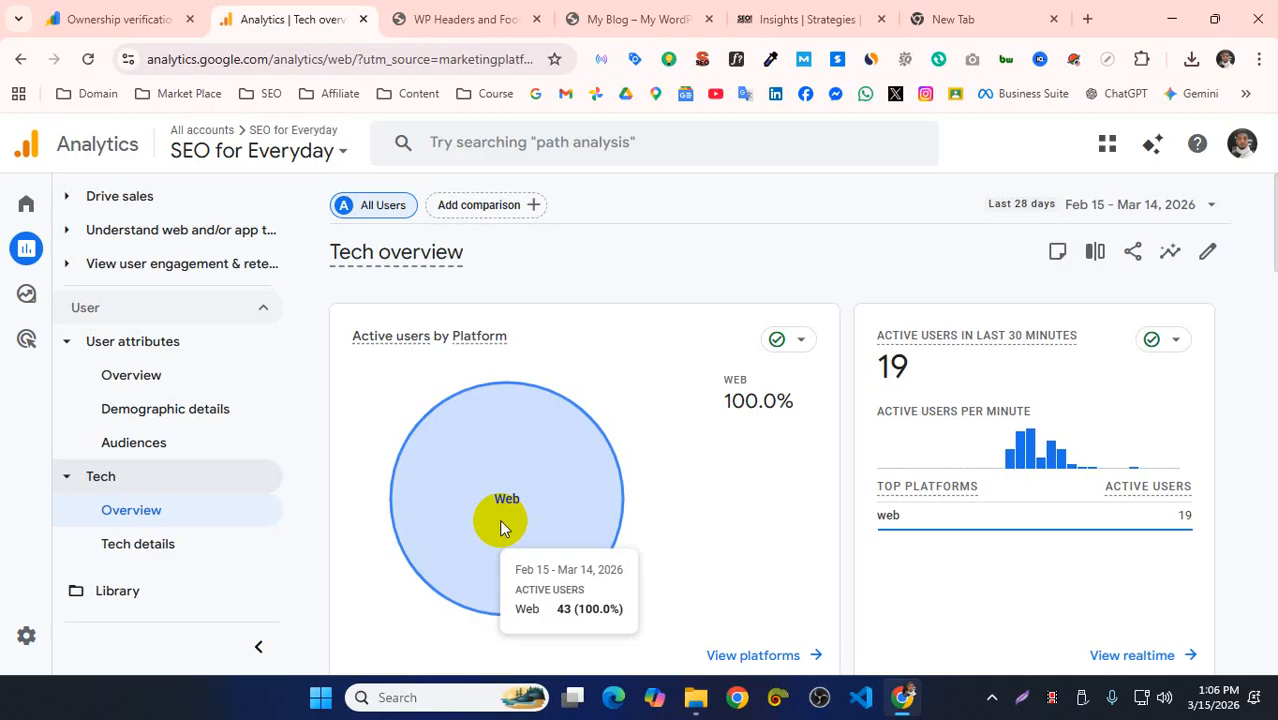
- Review active users by operating system, platform / device category and browser in the Tech overview
{"action": "scroll", "coordinate": [793, 450], "scroll_direction": "down", "scroll_amount": 2}
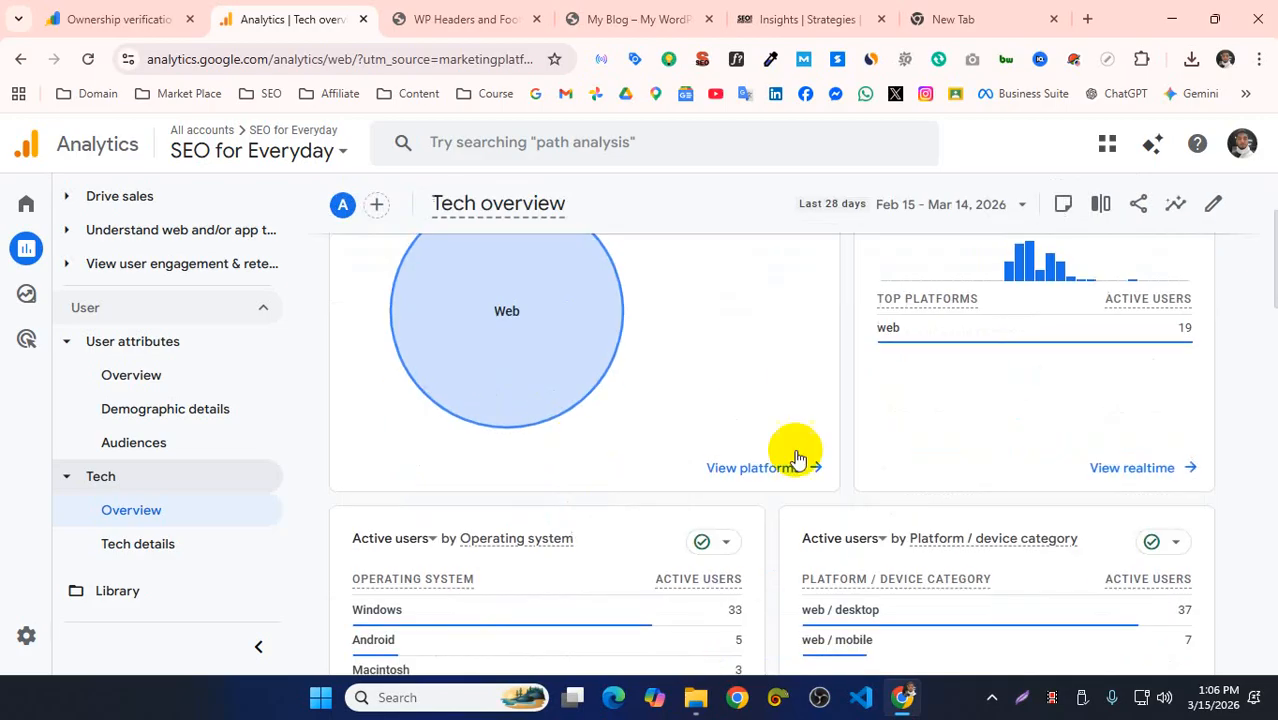
{"action": "scroll", "coordinate": [928, 437], "scroll_direction": "up", "scroll_amount": 1}
{"action": "scroll", "coordinate": [900, 470], "scroll_direction": "down", "scroll_amount": 4}
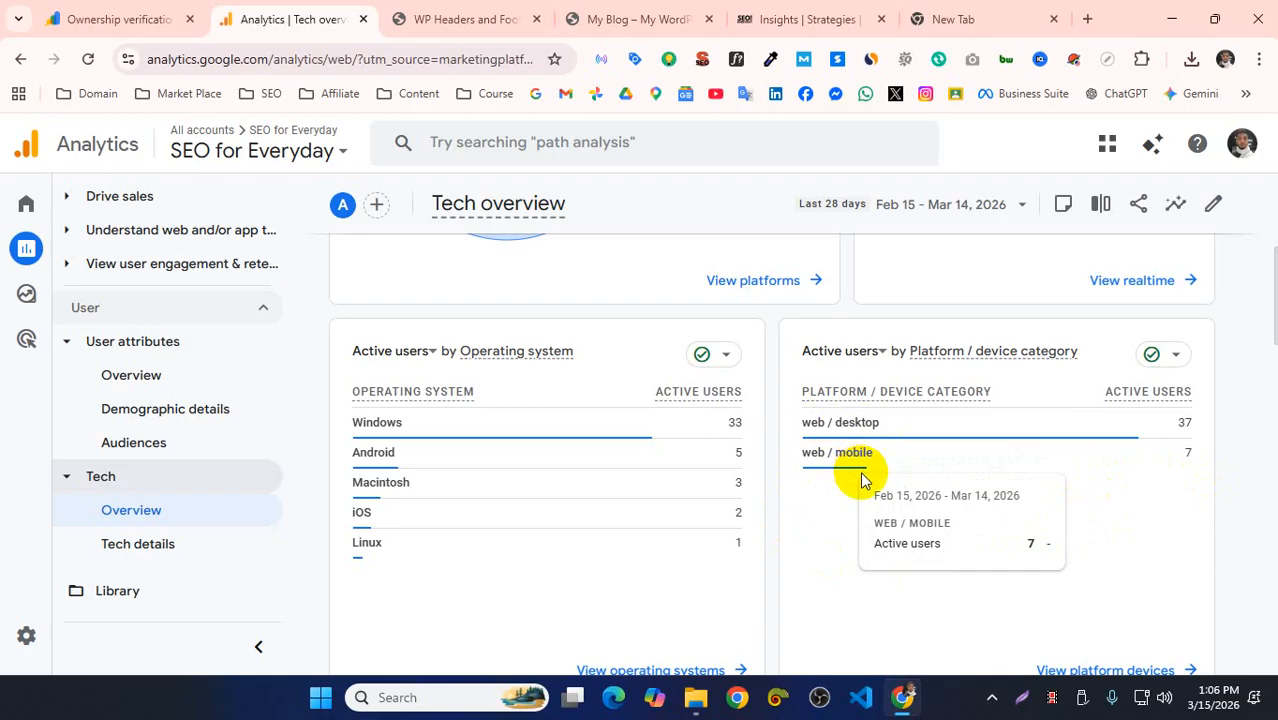
{"action": "scroll", "coordinate": [862, 481], "scroll_direction": "down", "scroll_amount": 3}
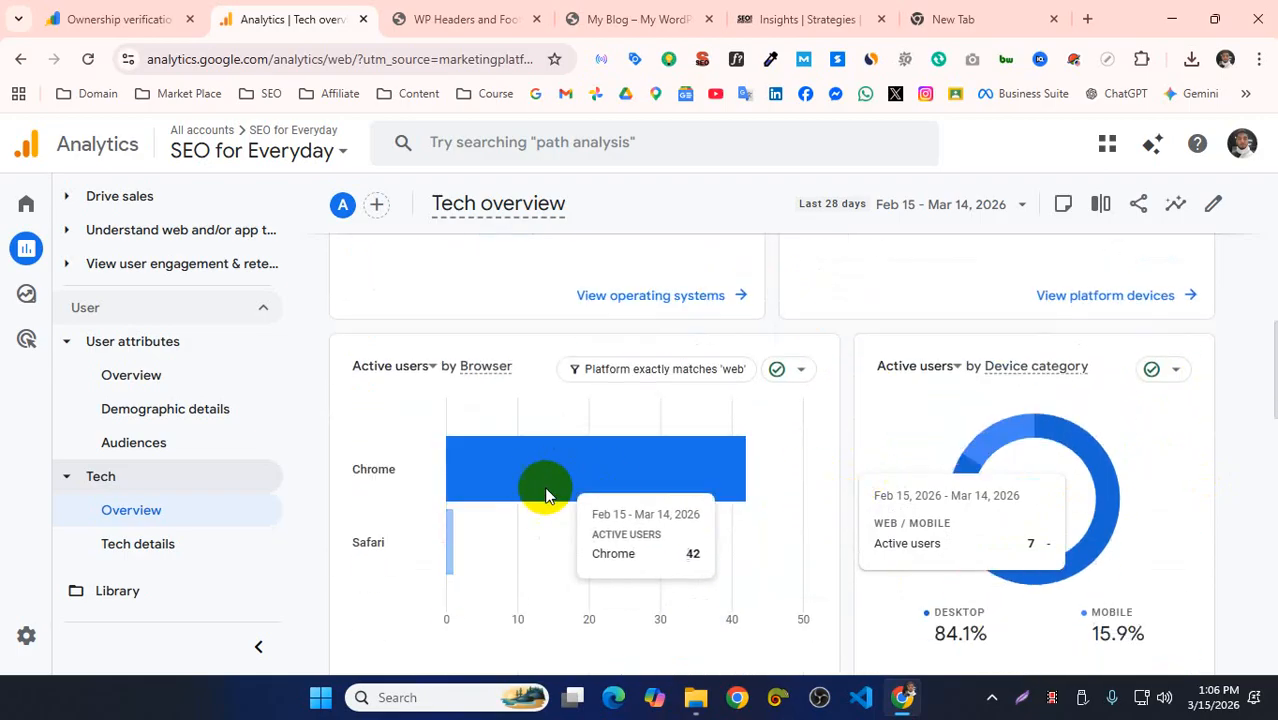
- Examine active users by browser, device category and screen resolution in the Tech overview, including the 1366x768 resolution
{"action": "scroll", "coordinate": [462, 548], "scroll_direction": "down", "scroll_amount": 2}
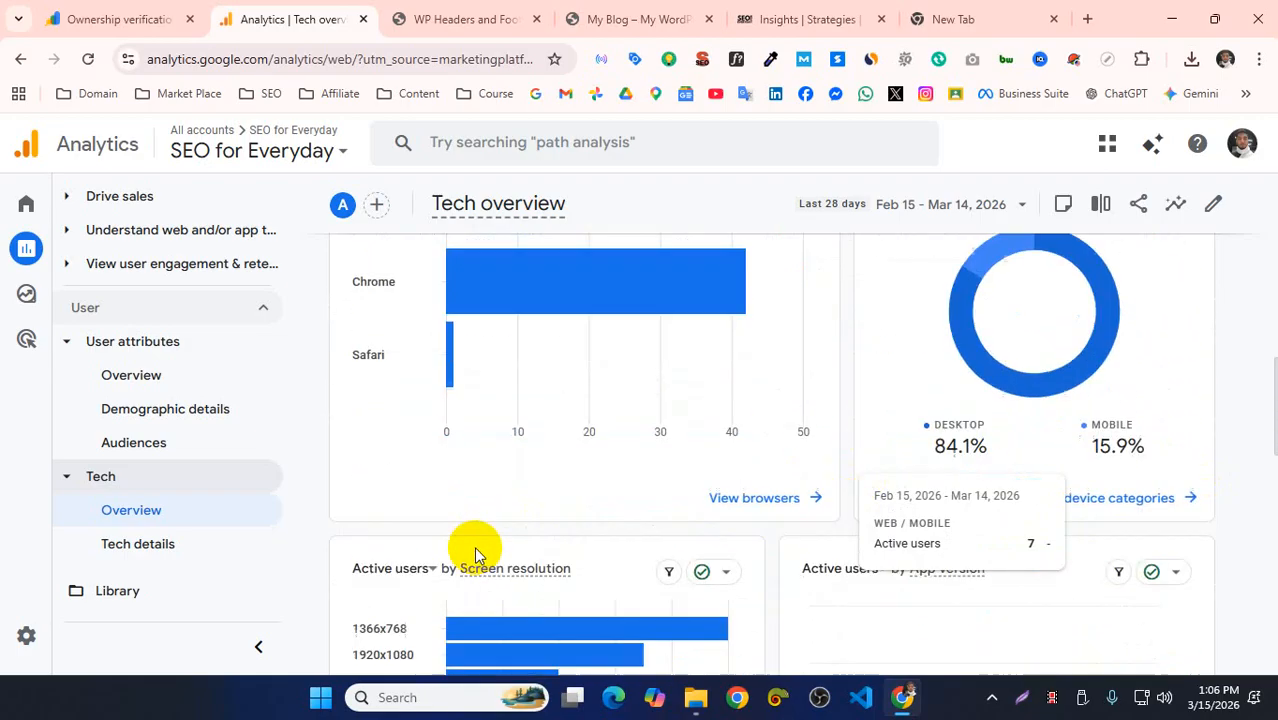
{"action": "scroll", "coordinate": [576, 485], "scroll_direction": "up", "scroll_amount": 2}
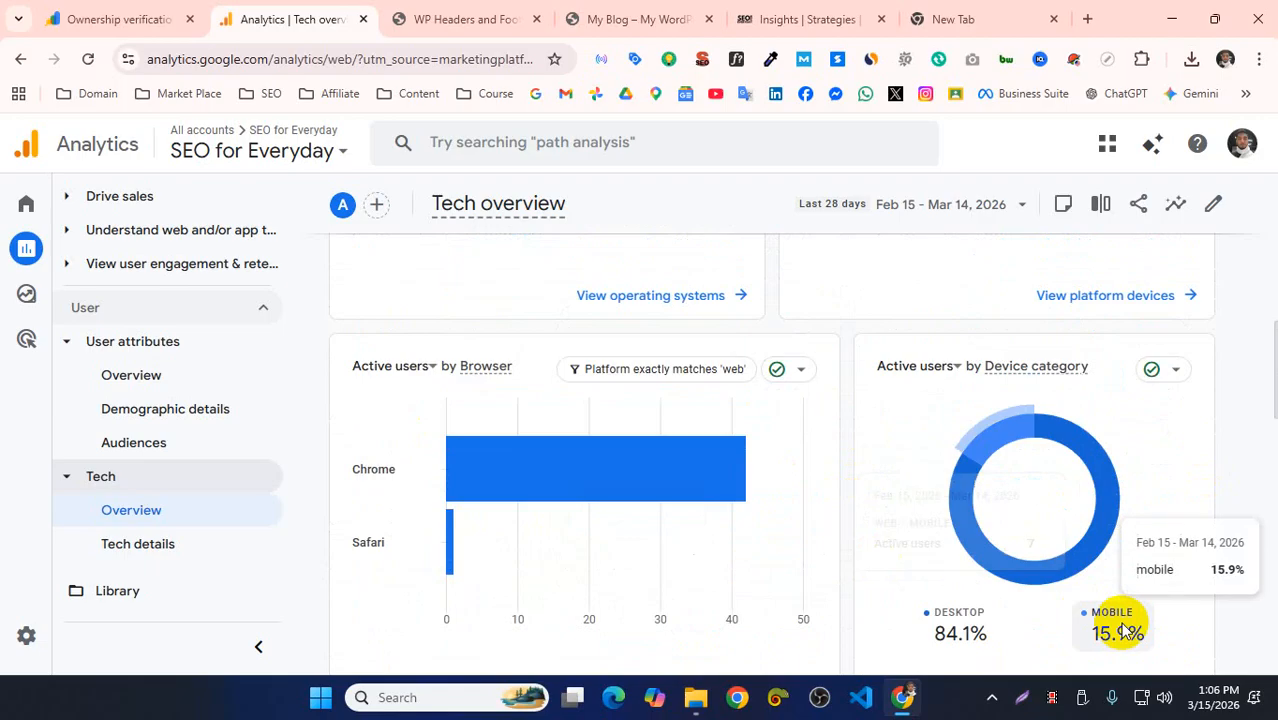
{"action": "scroll", "coordinate": [876, 465], "scroll_direction": "down", "scroll_amount": 3}
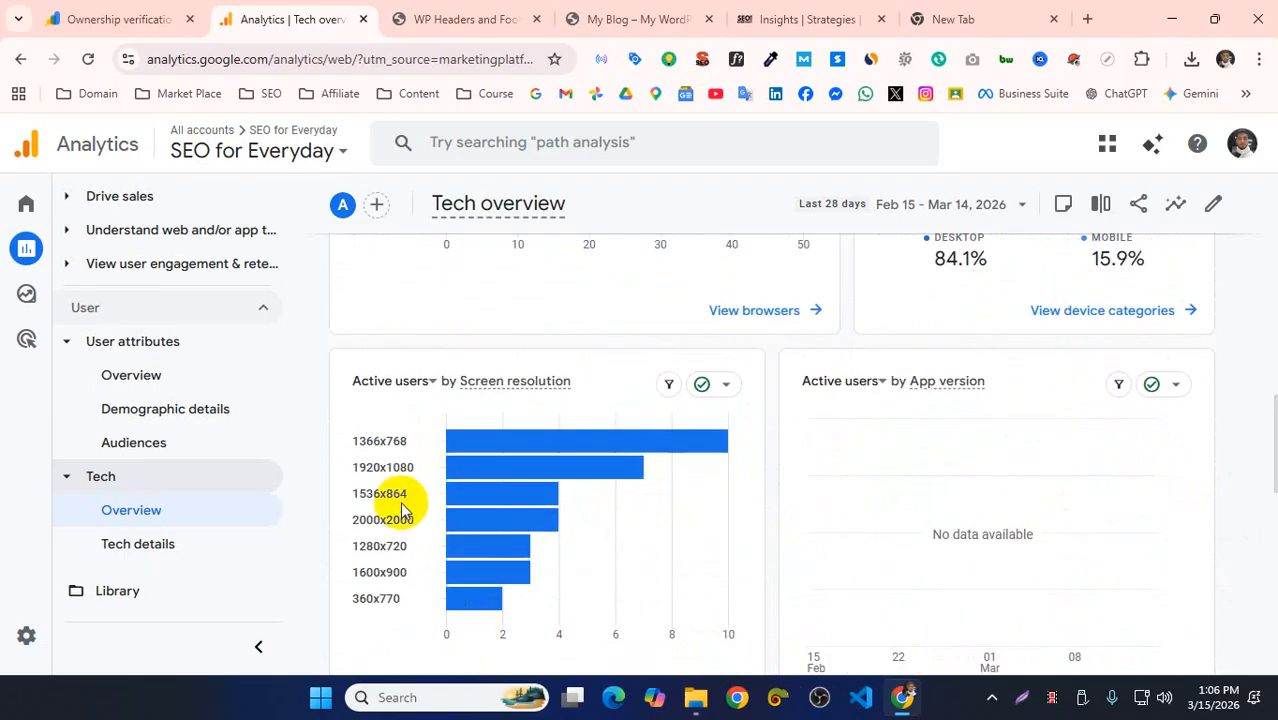
{"action": "left_click_drag", "start_coordinate": [408, 440], "coordinate": [344, 452]}
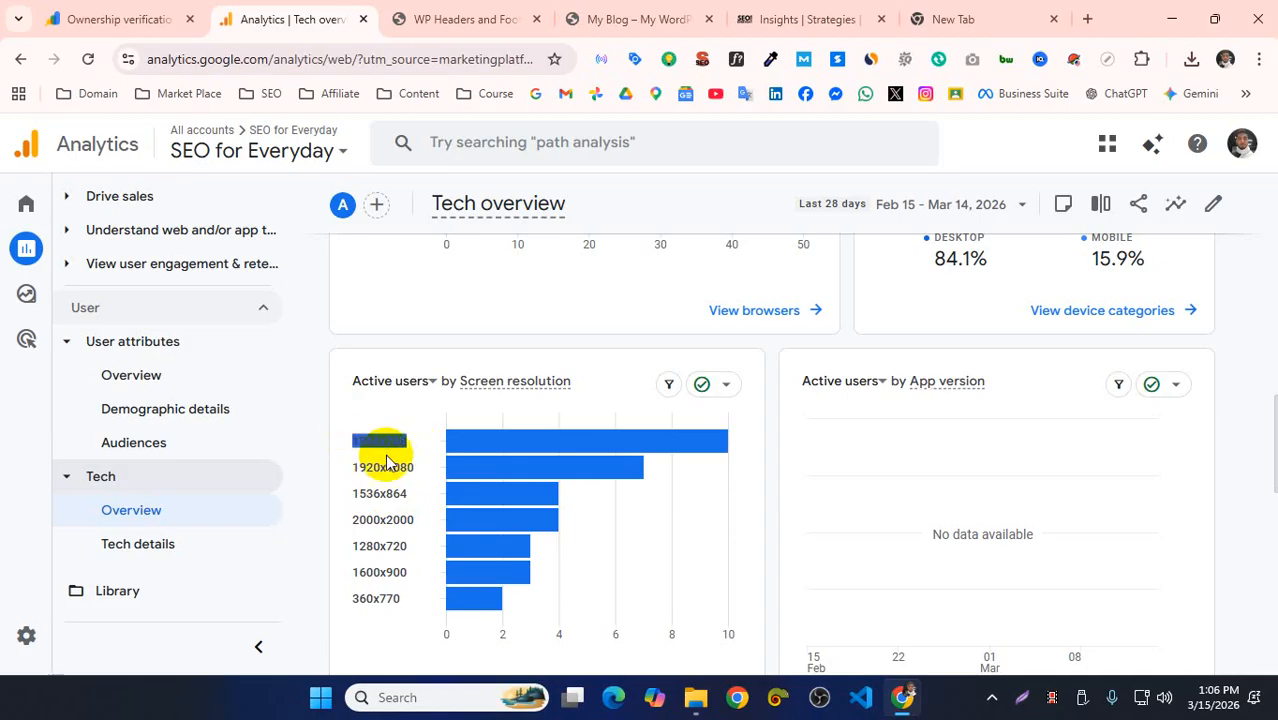
{"action": "left_click", "coordinate": [385, 452]}
{"action": "double_click", "coordinate": [373, 441]}
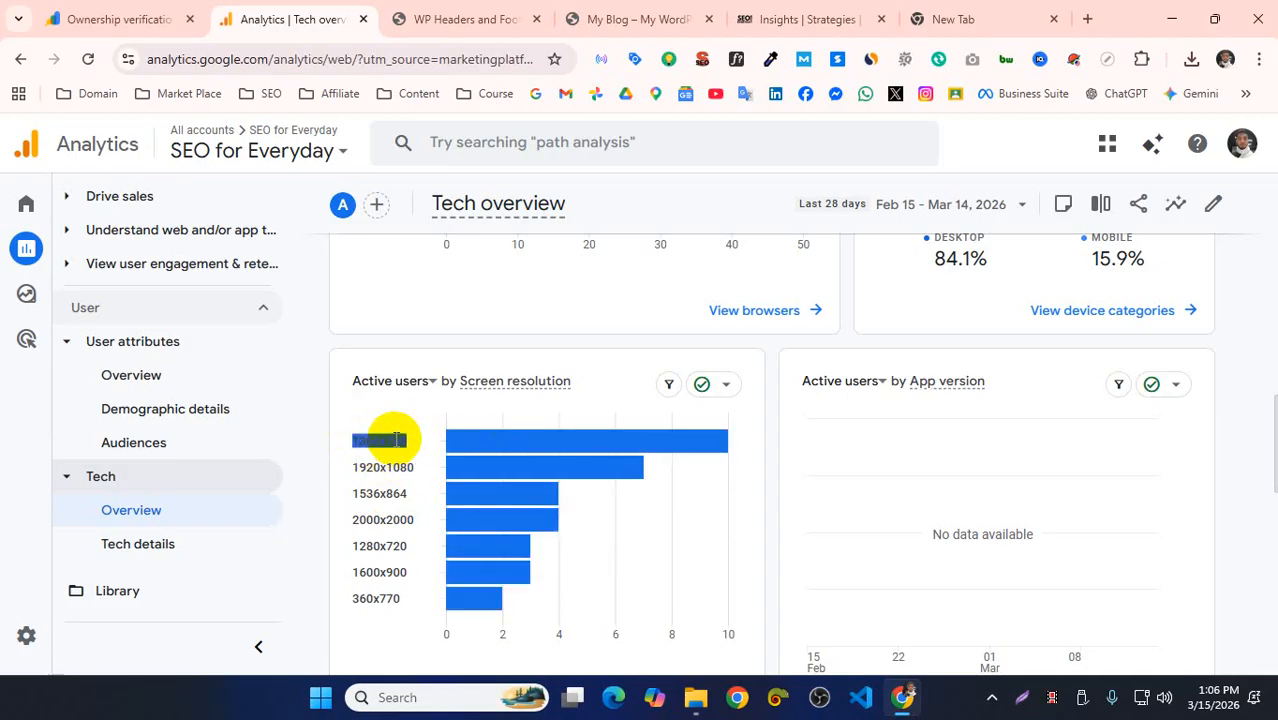
{"action": "scroll", "coordinate": [396, 440], "scroll_direction": "down", "scroll_amount": 1}
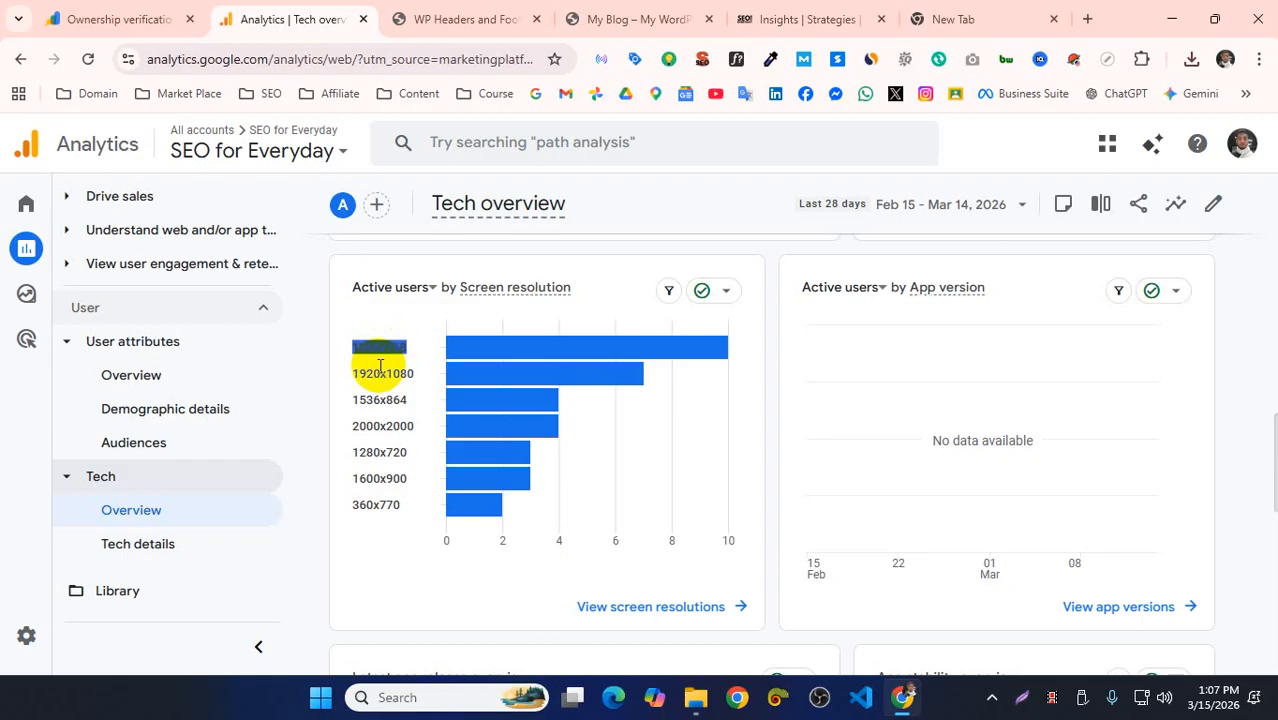
{"action": "scroll", "coordinate": [700, 430], "scroll_direction": "down", "scroll_amount": 2}
{"action": "scroll", "coordinate": [1000, 420], "scroll_direction": "up", "scroll_amount": 3}
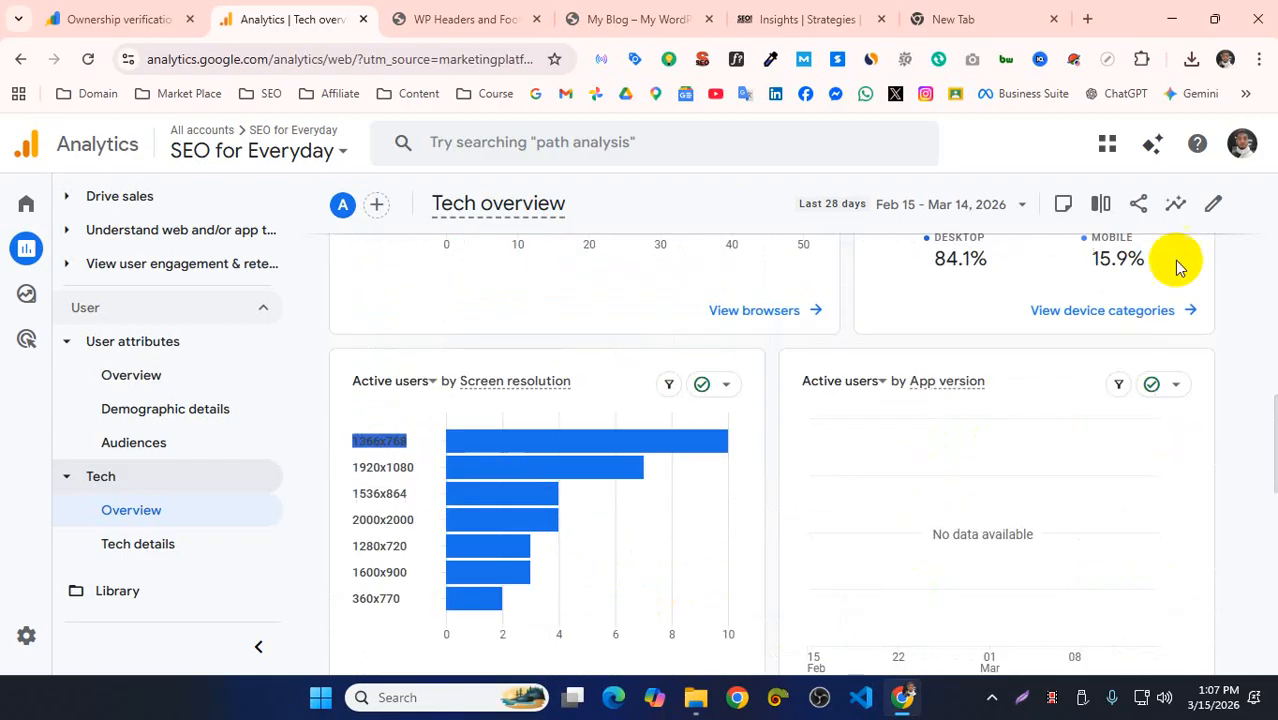
{"action": "scroll", "coordinate": [727, 358], "scroll_direction": "up", "scroll_amount": 5}
{"action": "scroll", "coordinate": [1000, 420], "scroll_direction": "up", "scroll_amount": 8}
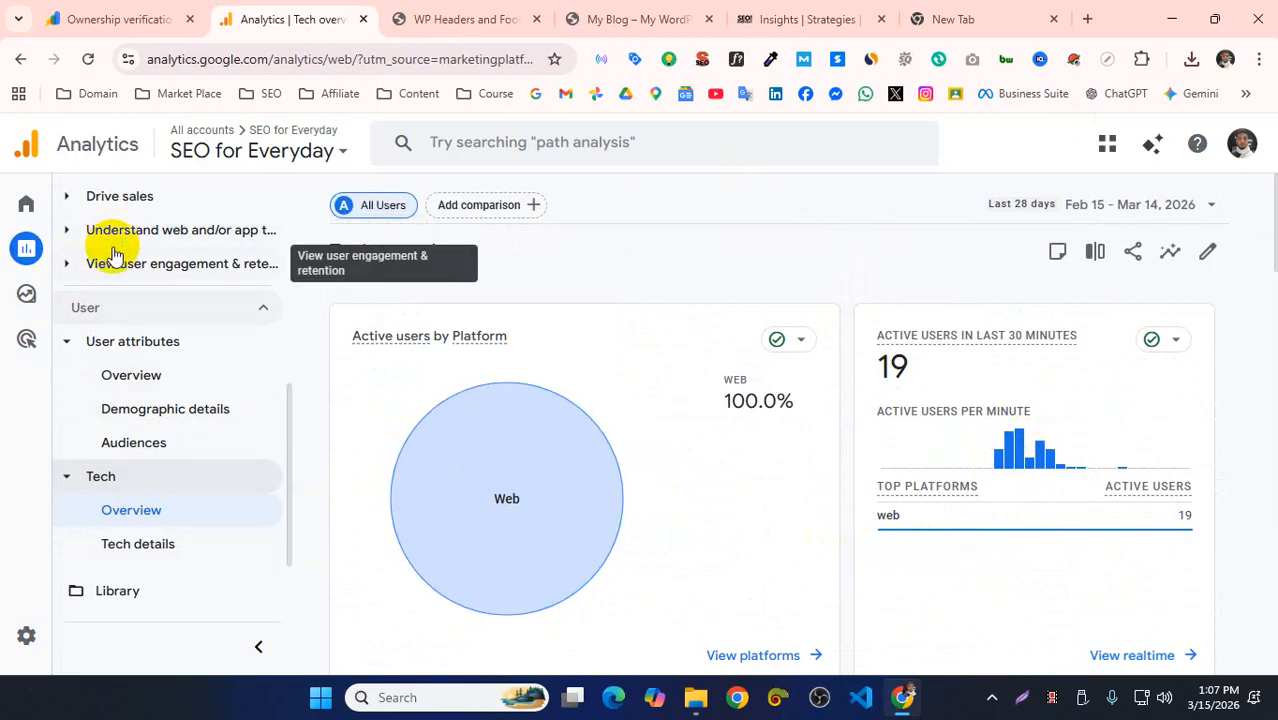
- Open the Analytics home page and look over its active users, recently accessed and suggested cards
{"action": "left_click", "coordinate": [24, 203]}
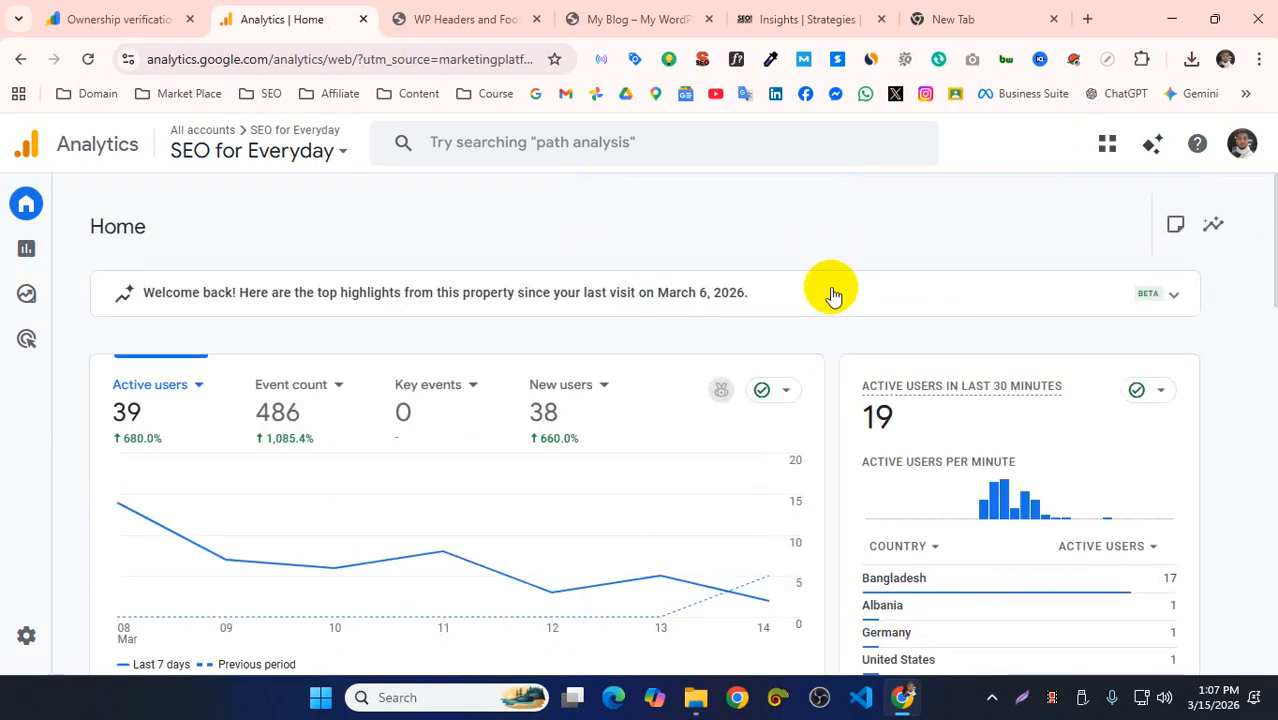
{"action": "scroll", "coordinate": [850, 316], "scroll_direction": "down", "scroll_amount": 2}
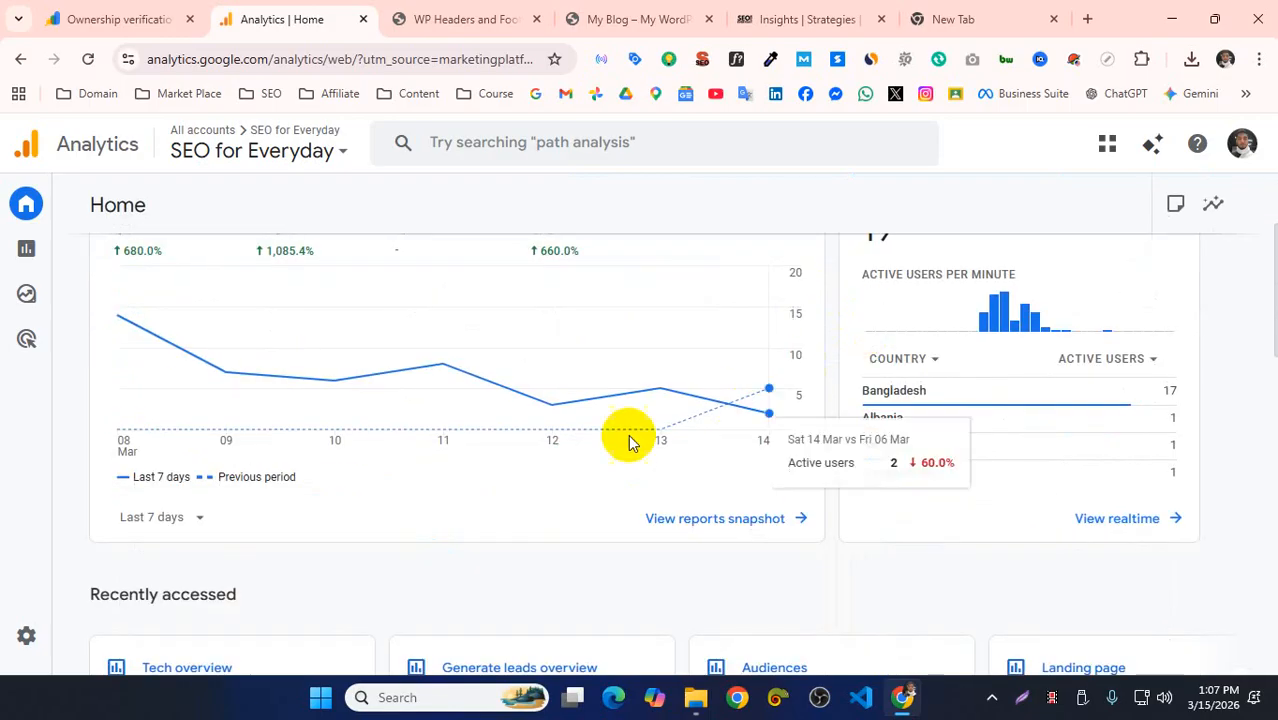
{"action": "scroll", "coordinate": [521, 518], "scroll_direction": "down", "scroll_amount": 5}
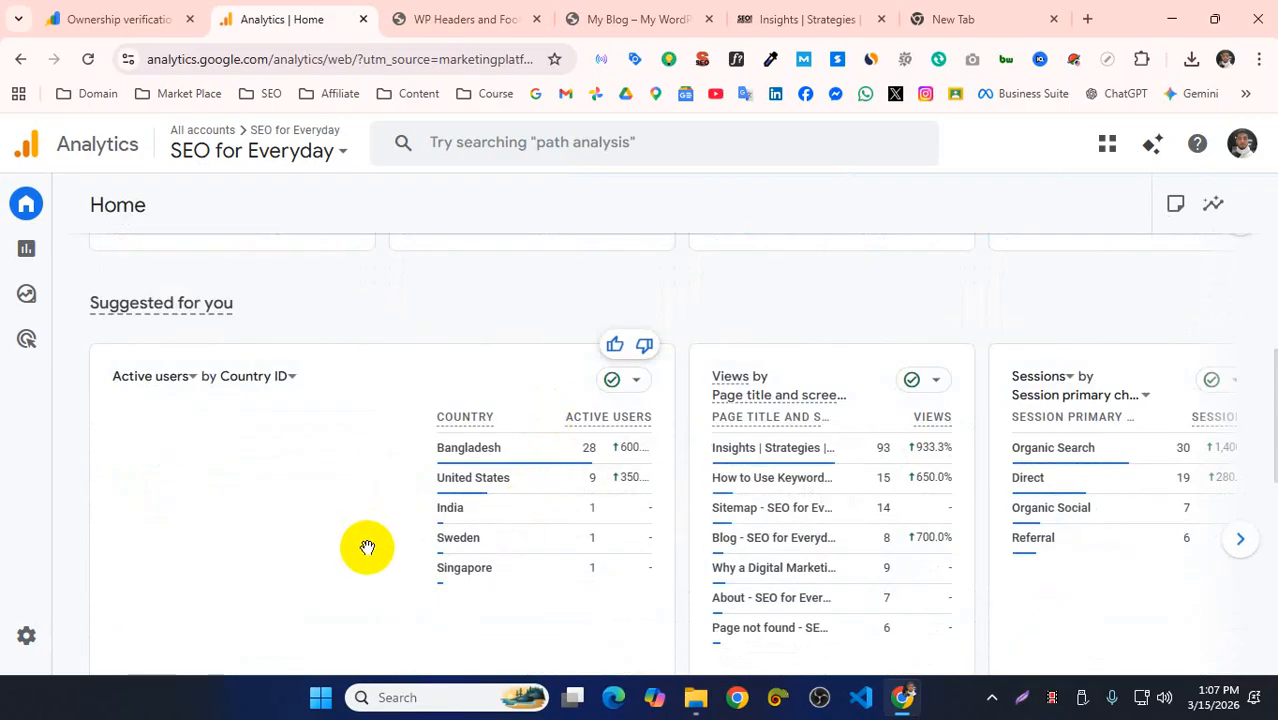
{"action": "scroll", "coordinate": [370, 548], "scroll_direction": "down", "scroll_amount": 2}
{"action": "scroll", "coordinate": [380, 546], "scroll_direction": "up", "scroll_amount": 4}
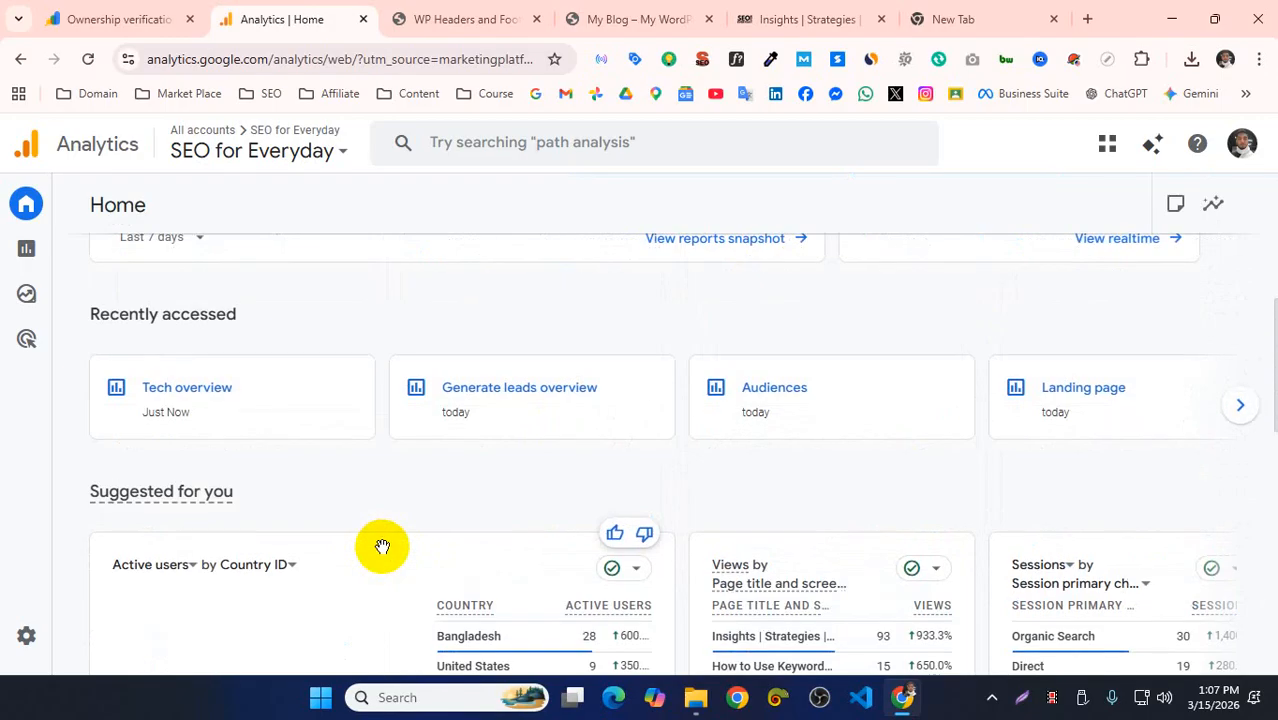
{"action": "scroll", "coordinate": [380, 547], "scroll_direction": "up", "scroll_amount": 5}
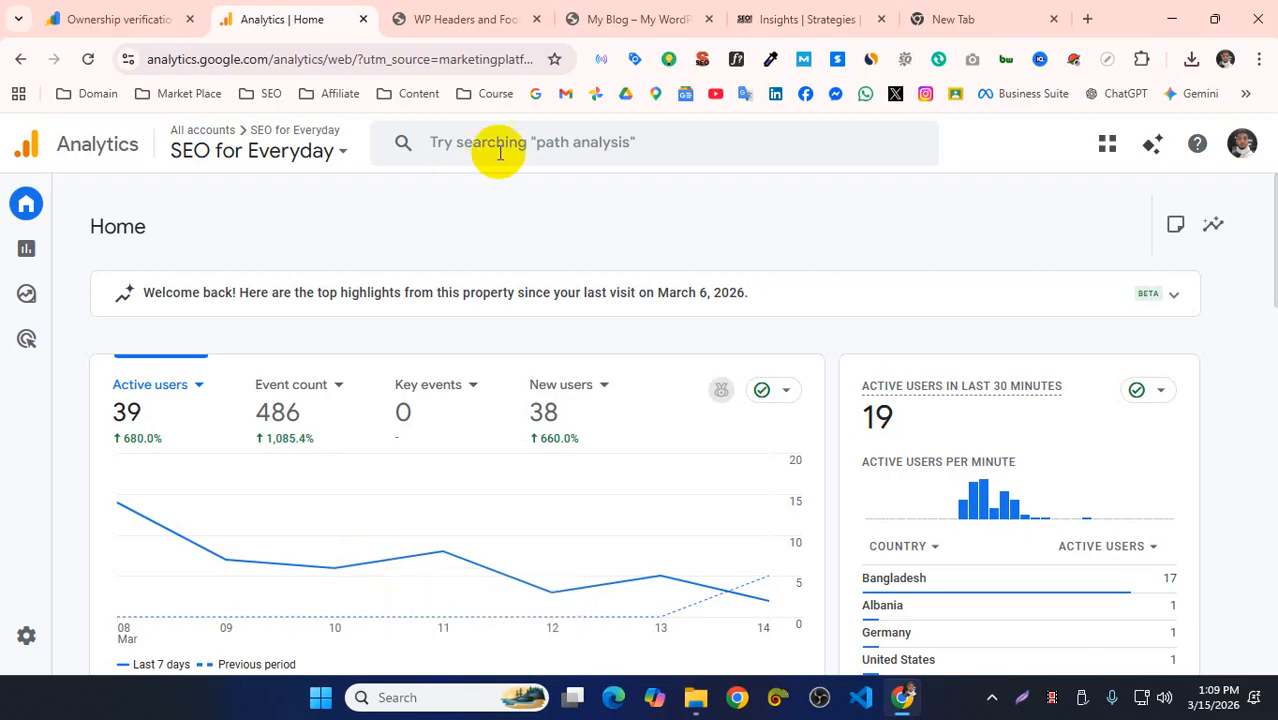
- Delete the Google tag script from Scripts in Header on the WP Headers and Footers page and save the settings
{"action": "left_click", "coordinate": [458, 12]}
{"action": "scroll", "coordinate": [414, 228], "scroll_direction": "down", "scroll_amount": 1}
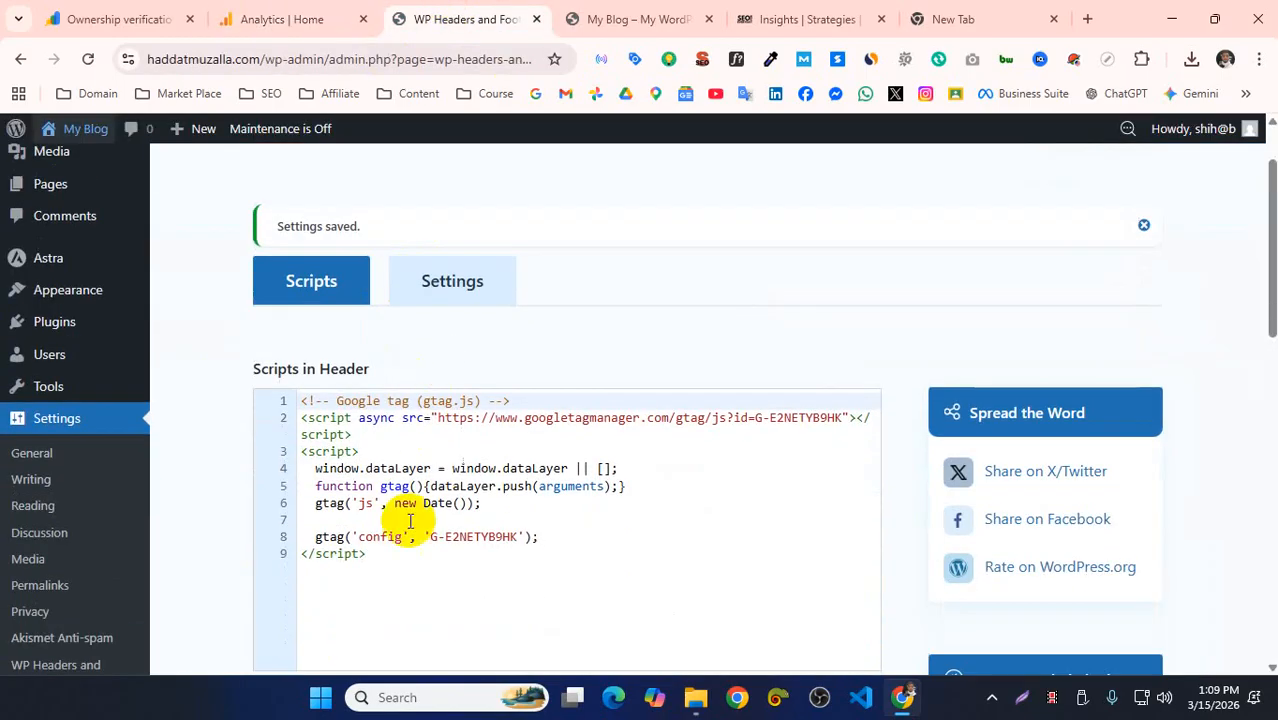
{"action": "left_click_drag", "start_coordinate": [394, 553], "coordinate": [300, 401]}
{"action": "key", "text": "BackSpace"}
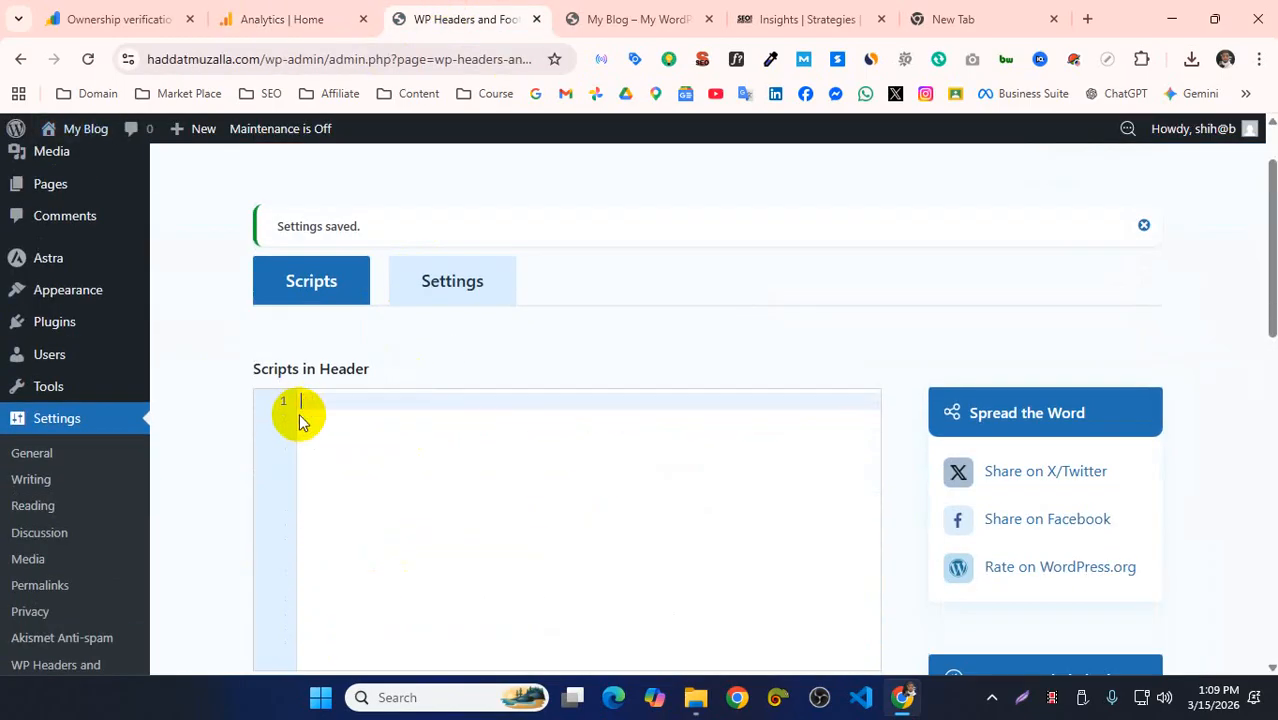
{"action": "scroll", "coordinate": [234, 422], "scroll_direction": "down", "scroll_amount": 6}
{"action": "left_click", "coordinate": [262, 545]}
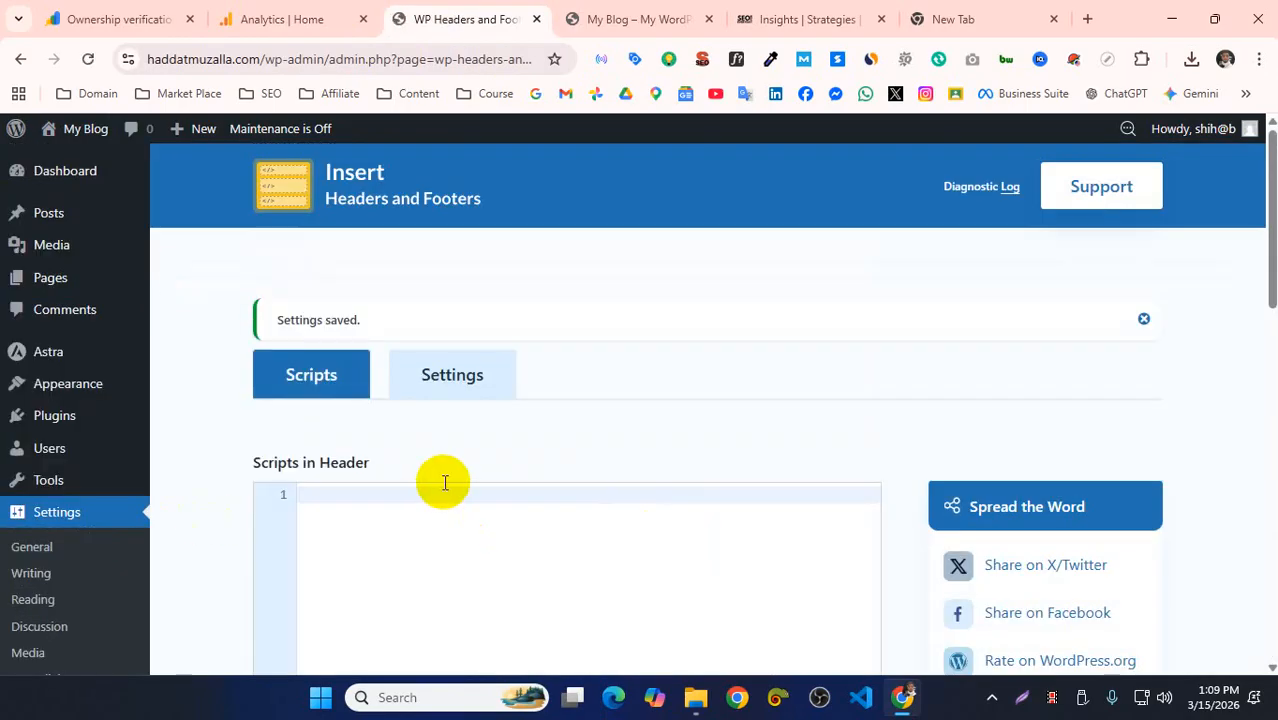
- Search Google for "google tag" in the empty browser tab
{"action": "left_click", "coordinate": [1036, 24]}
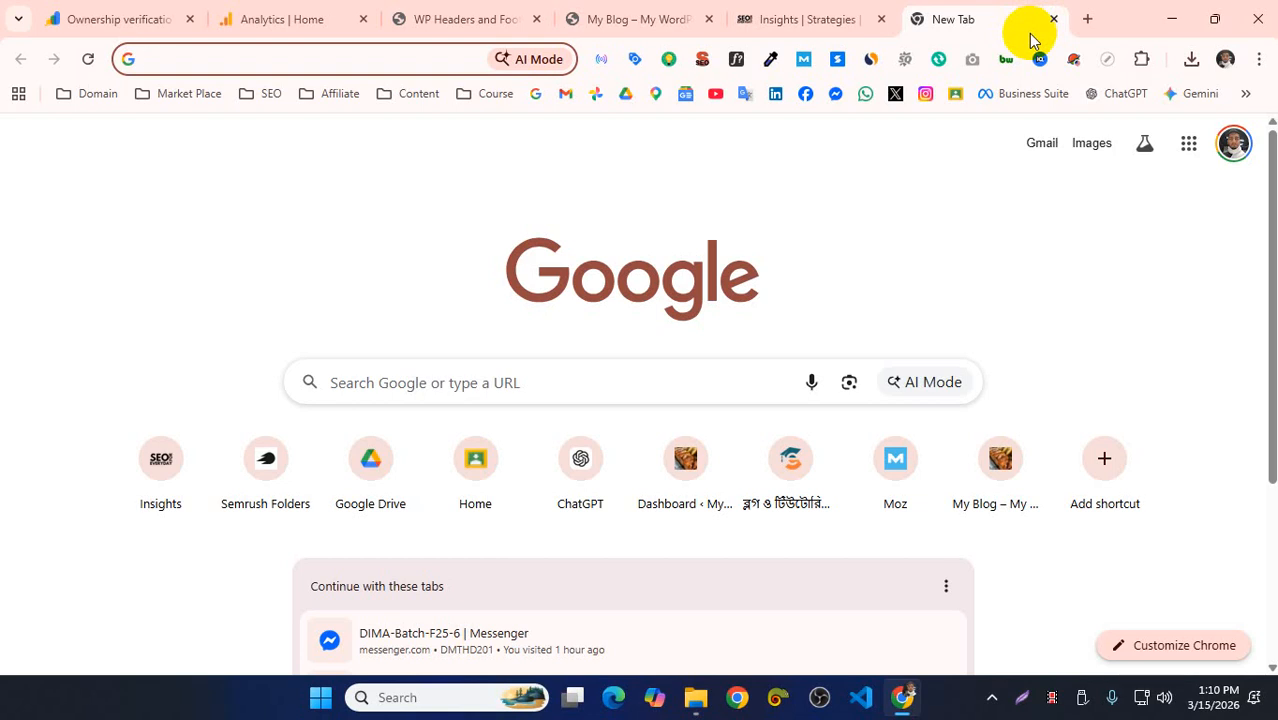
{"action": "type", "text": "google tag"}
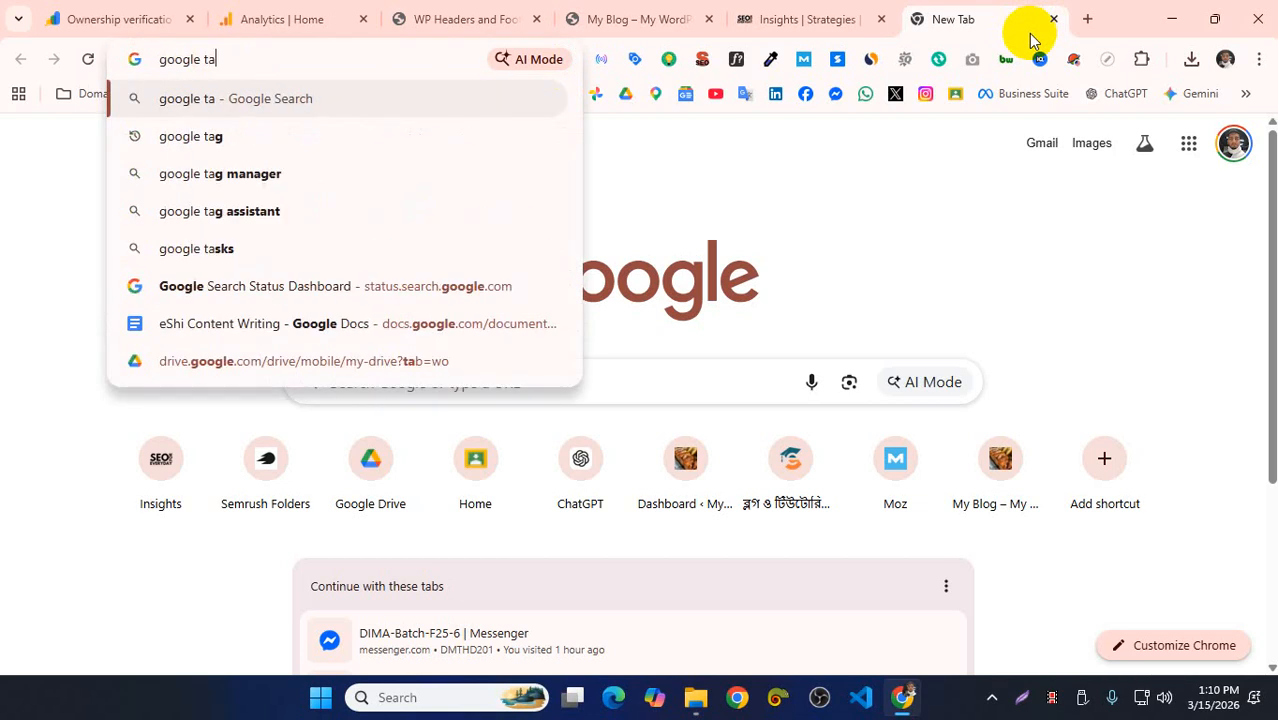
{"action": "key", "text": "Return"}
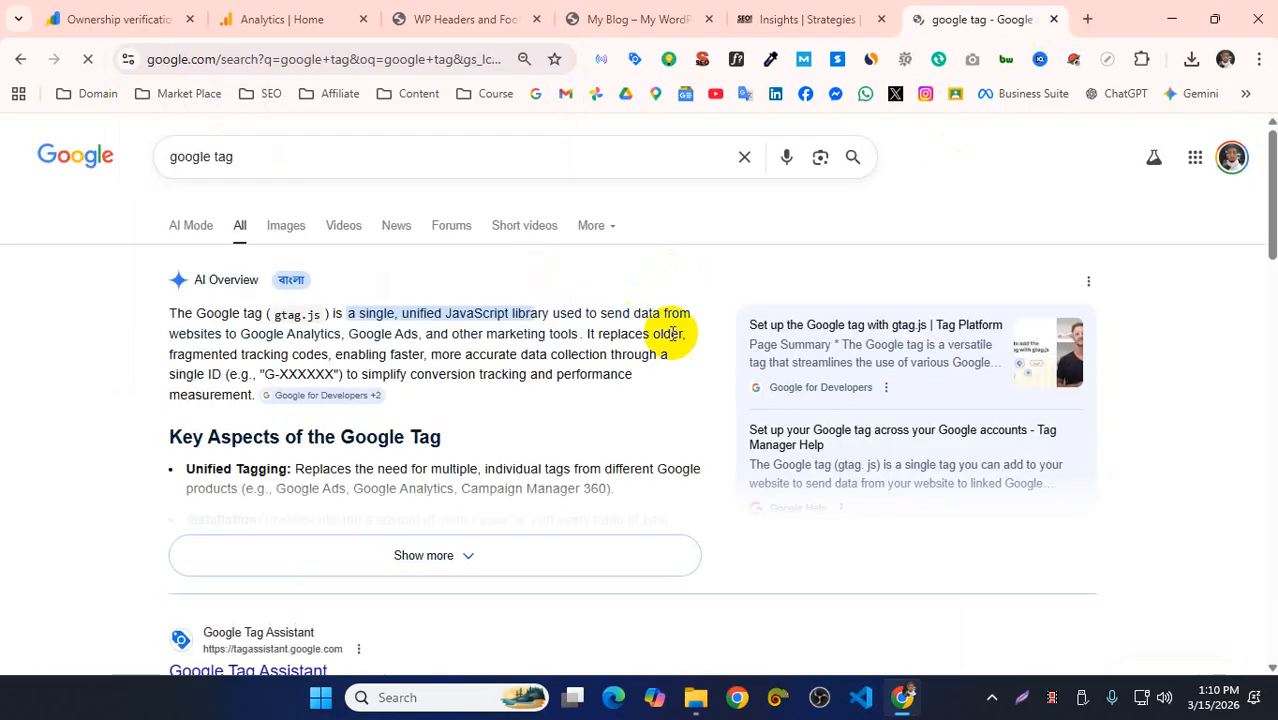
{"action": "scroll", "coordinate": [265, 500], "scroll_direction": "down", "scroll_amount": 3}
{"action": "left_click", "coordinate": [262, 486]}
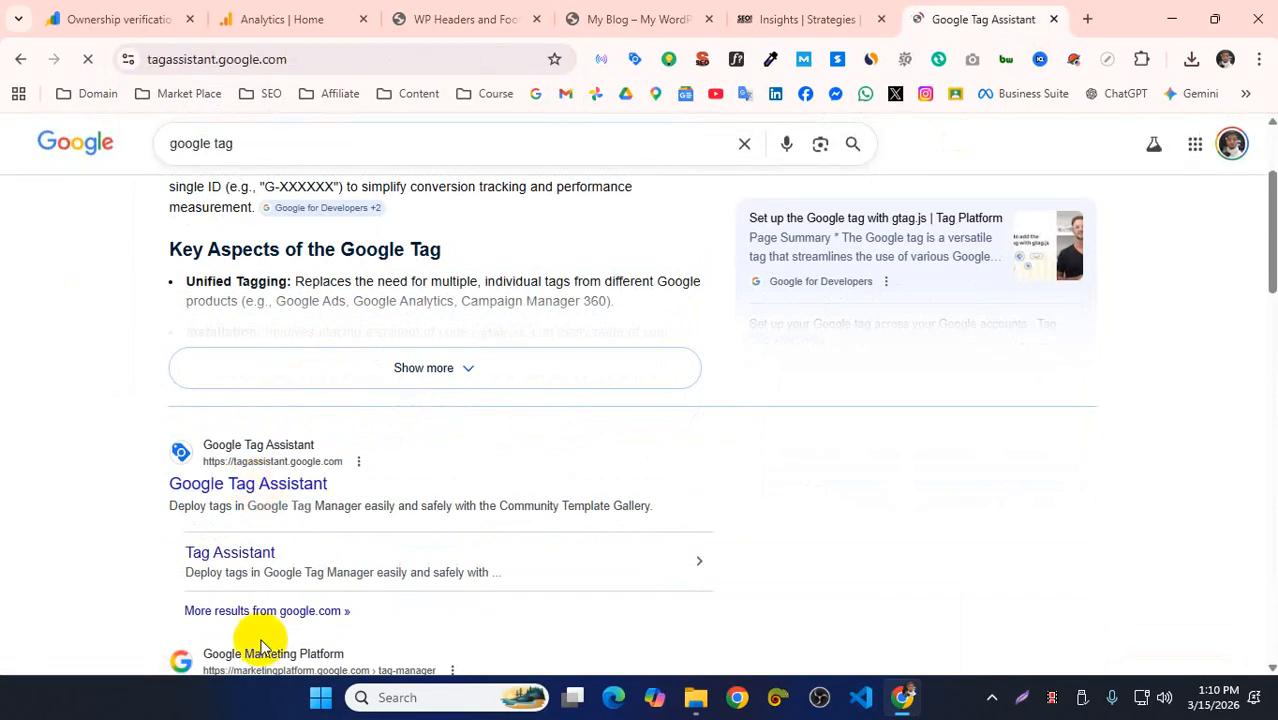
{"action": "left_click", "coordinate": [20, 59]}
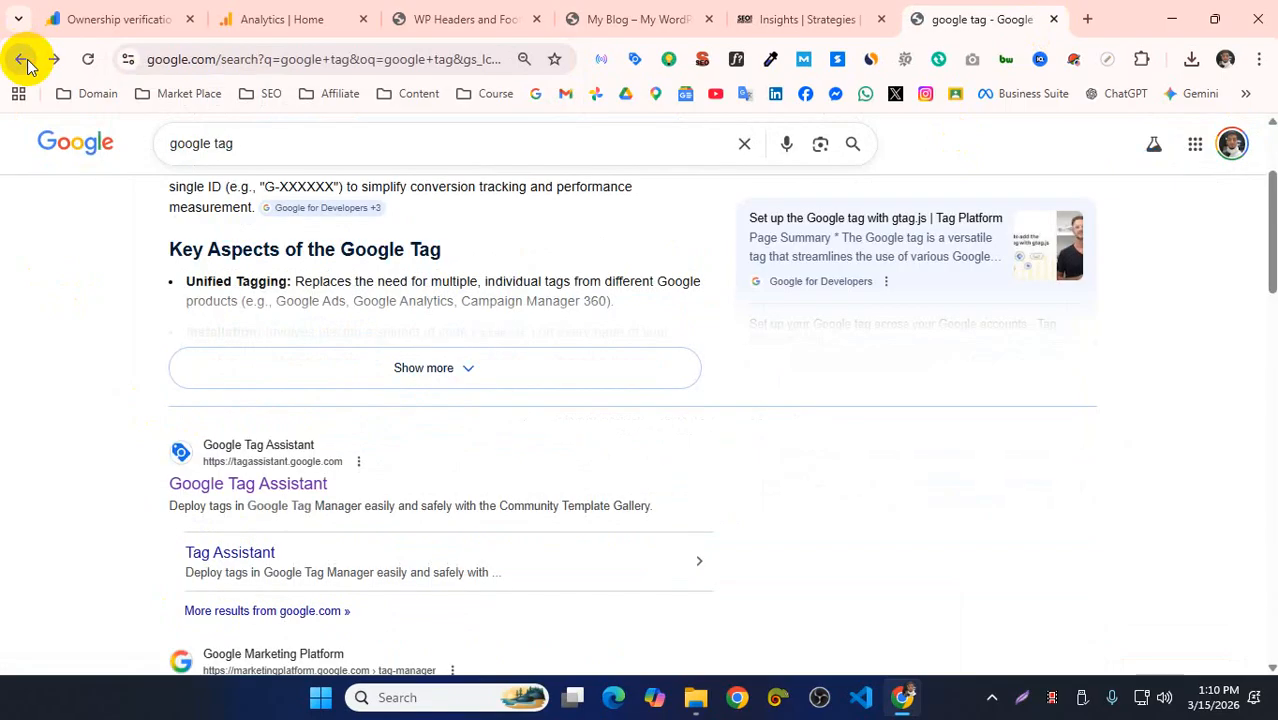
{"action": "scroll", "coordinate": [257, 485], "scroll_direction": "down", "scroll_amount": 3}
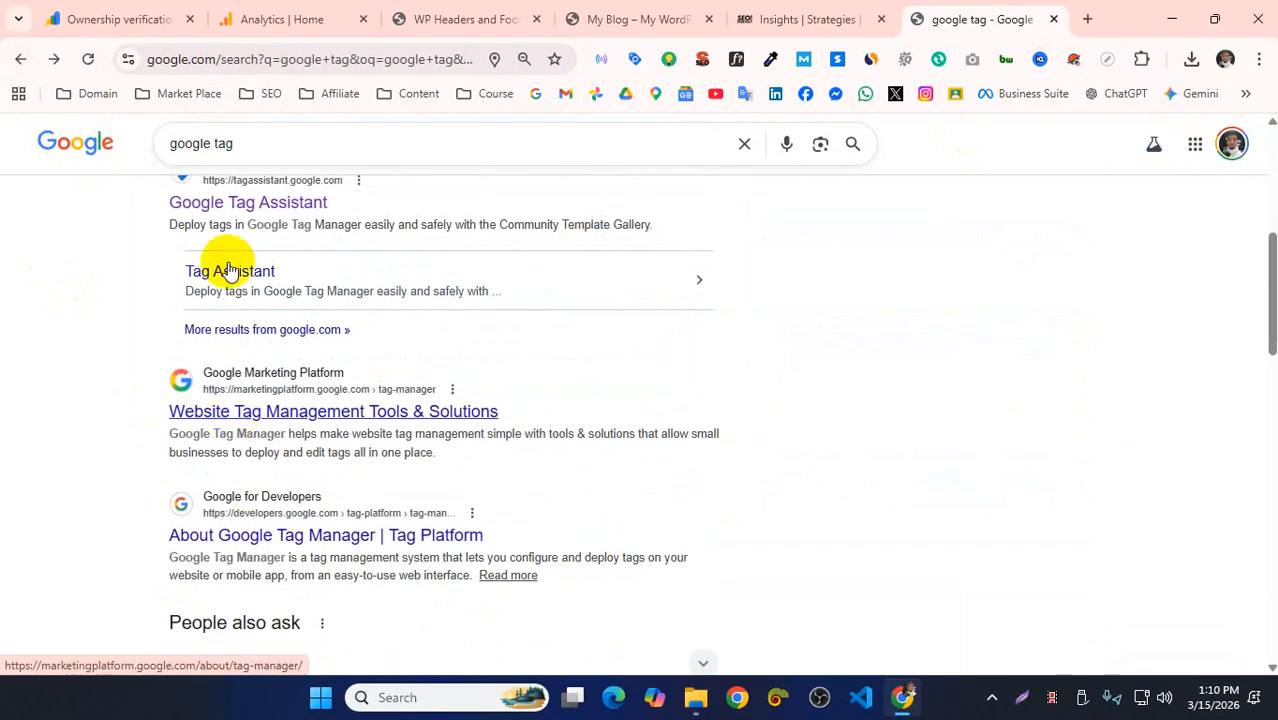
- Change the search to "google tag manager", open the Website Tag Management Tools & Solutions result and sign in to Tag Manager
{"action": "left_click", "coordinate": [276, 144]}
{"action": "left_click", "coordinate": [276, 180]}
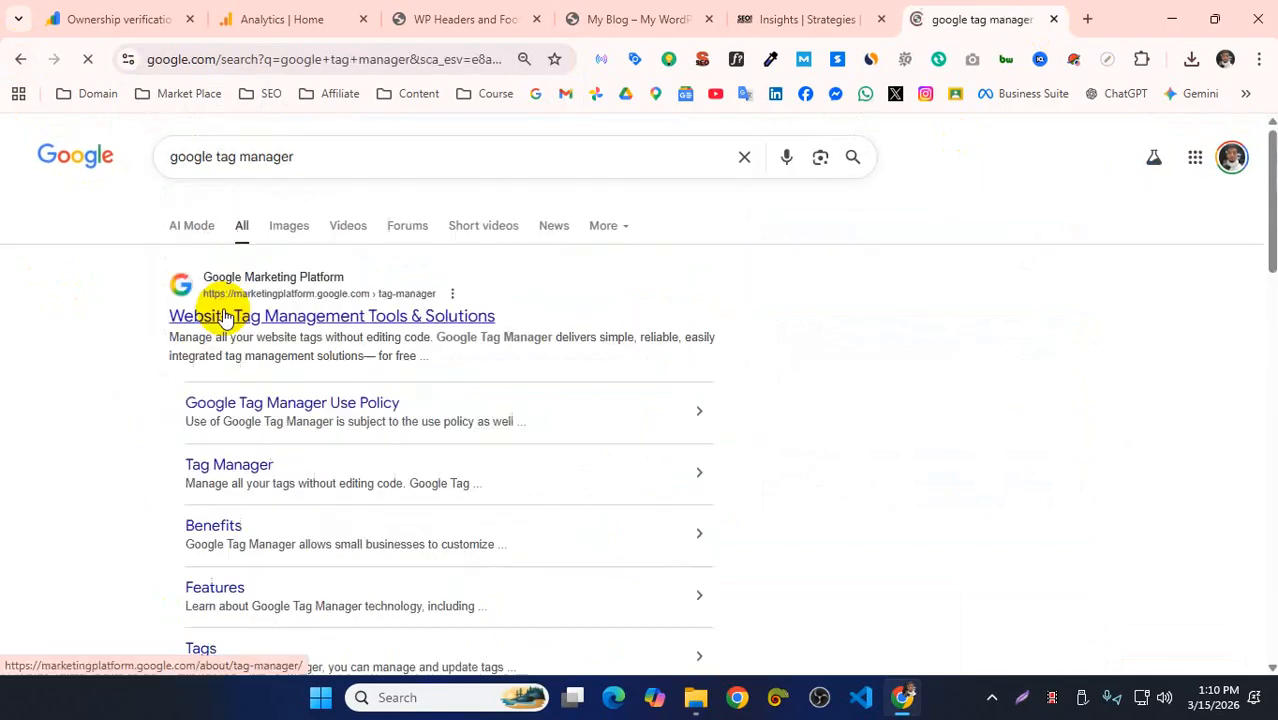
{"action": "left_click", "coordinate": [252, 303]}
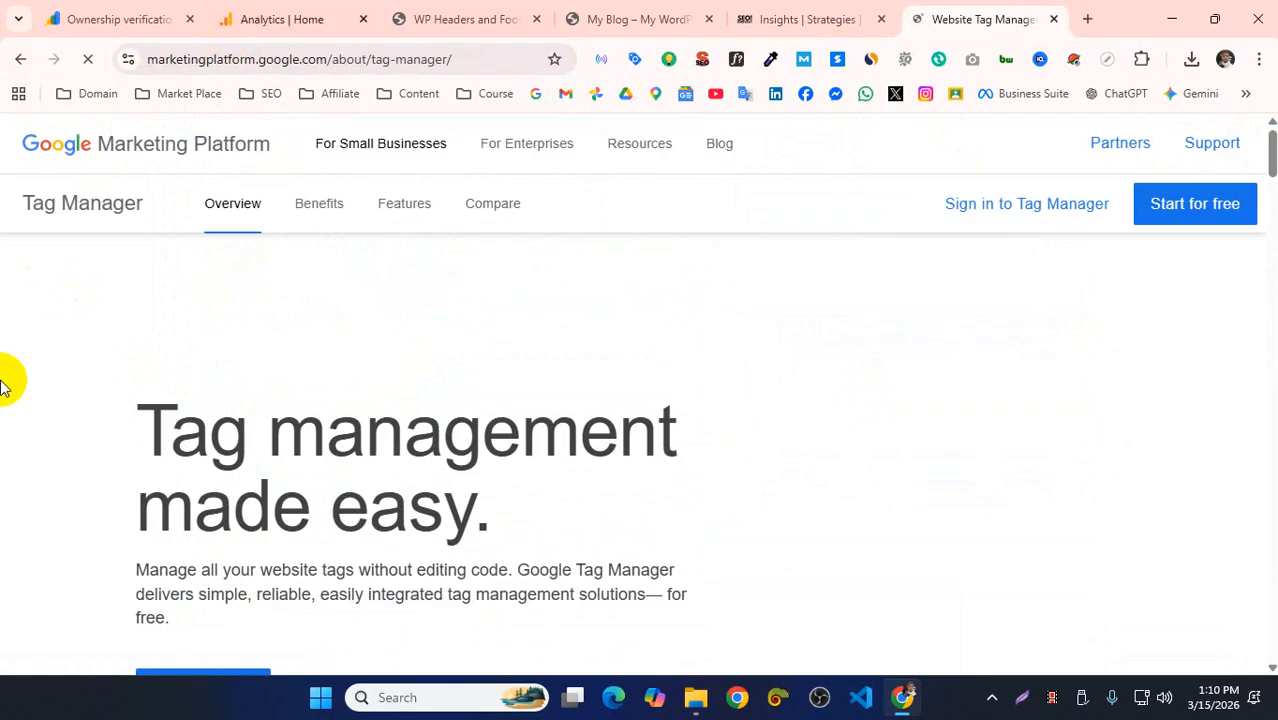
{"action": "left_click", "coordinate": [1060, 205]}
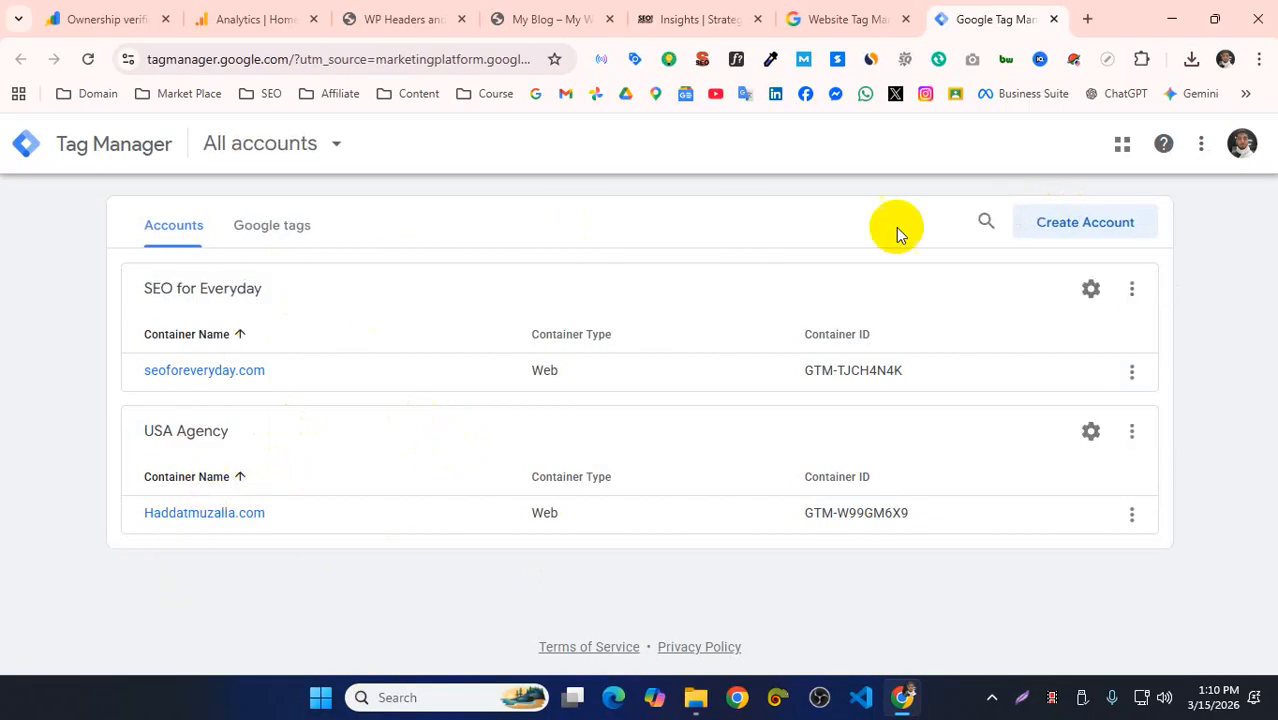
- Start creating a new Tag Manager account and enter sdgfwegfew as the account name
{"action": "left_click", "coordinate": [1030, 235]}
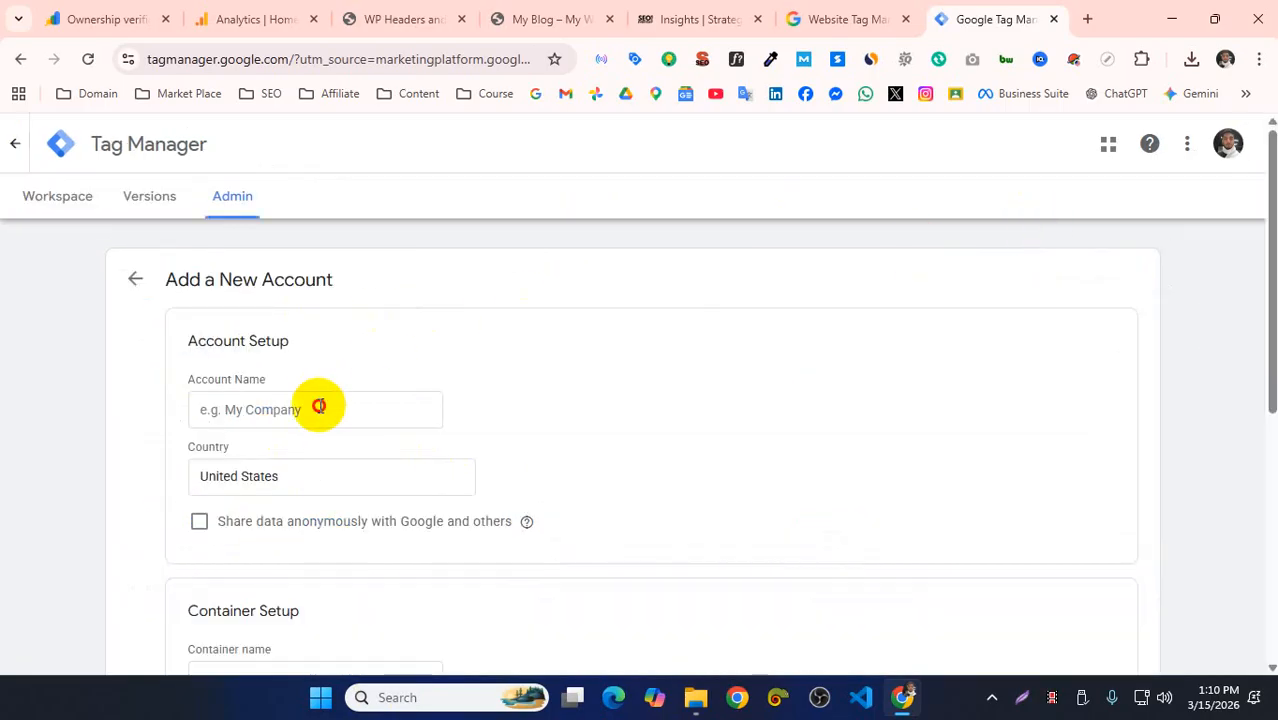
{"action": "left_click", "coordinate": [318, 404]}
{"action": "type", "text": "sdgfwegfew"}
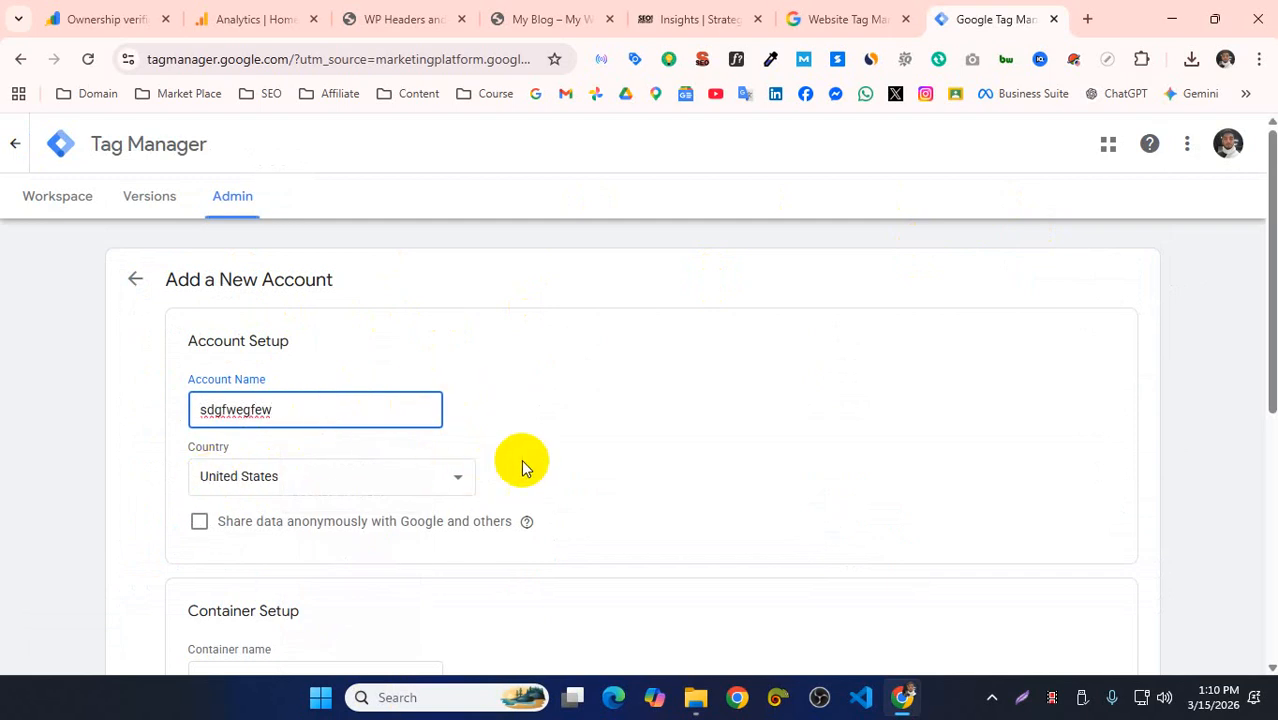
{"action": "left_click", "coordinate": [530, 459]}
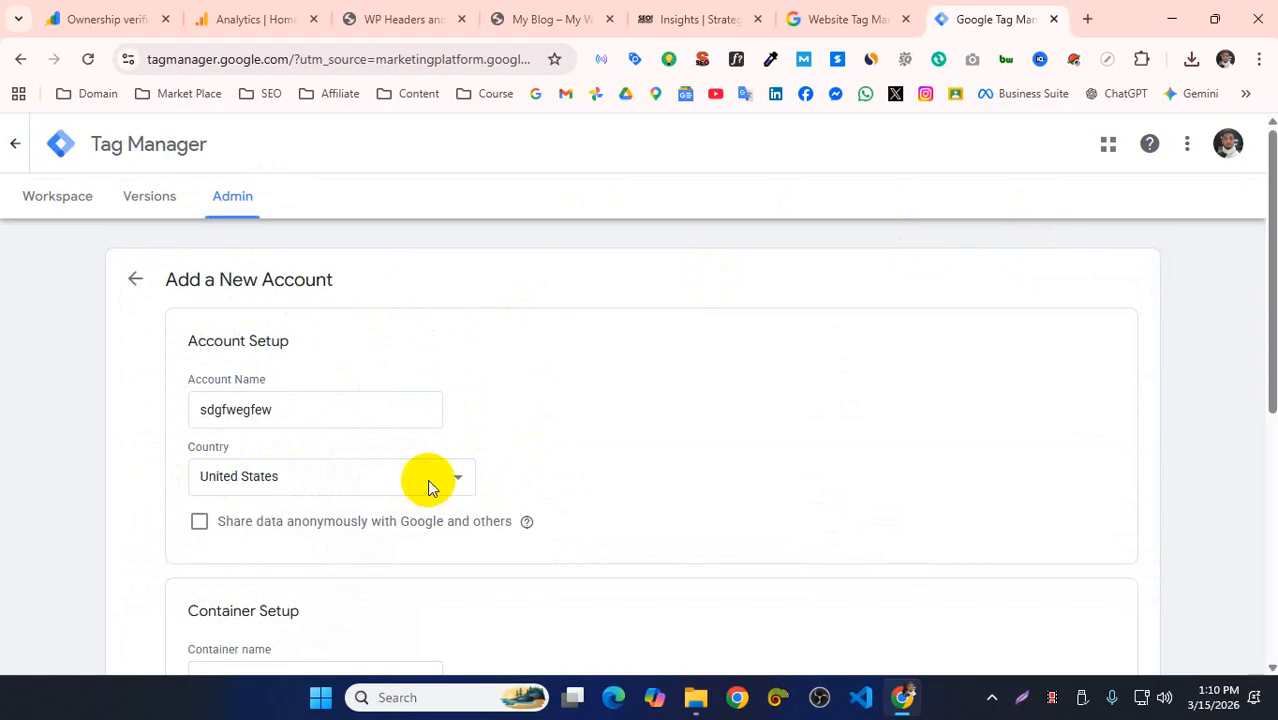
- Copy the haddatmuzalla.com site address from the WordPress admin page's URL for the container setup
{"action": "scroll", "coordinate": [420, 485], "scroll_direction": "down", "scroll_amount": 1}
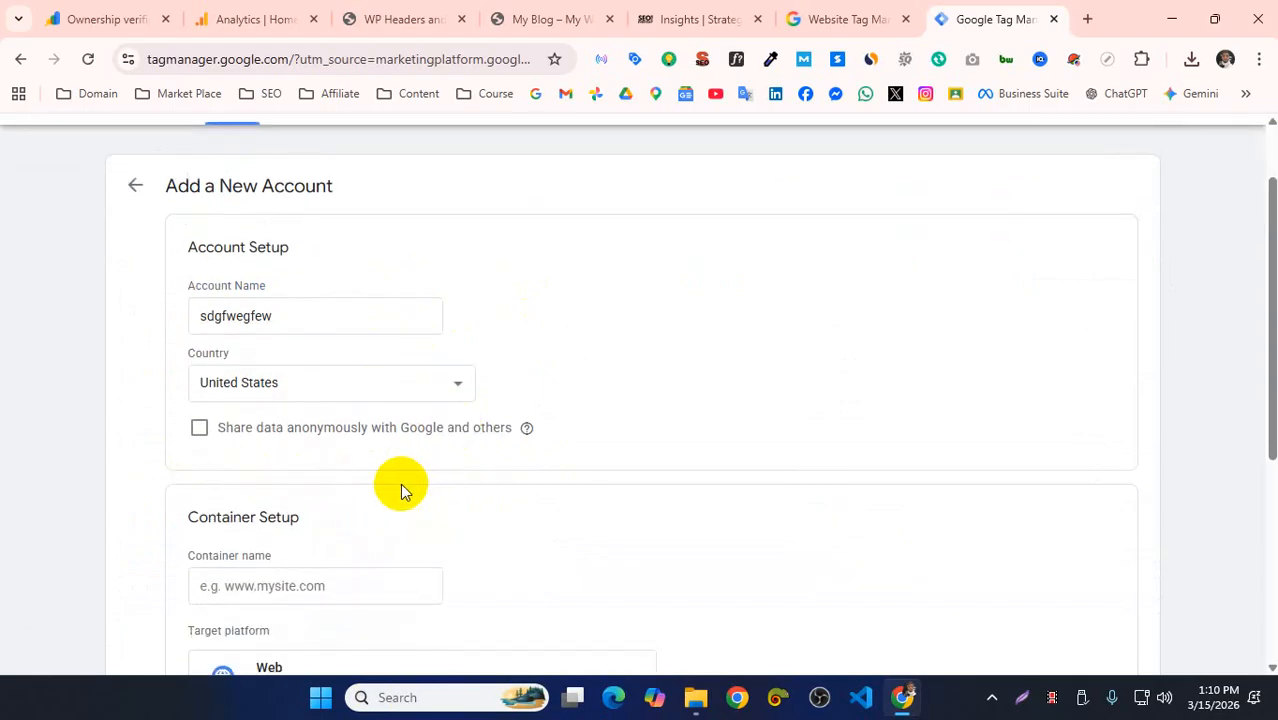
{"action": "scroll", "coordinate": [400, 488], "scroll_direction": "down", "scroll_amount": 2}
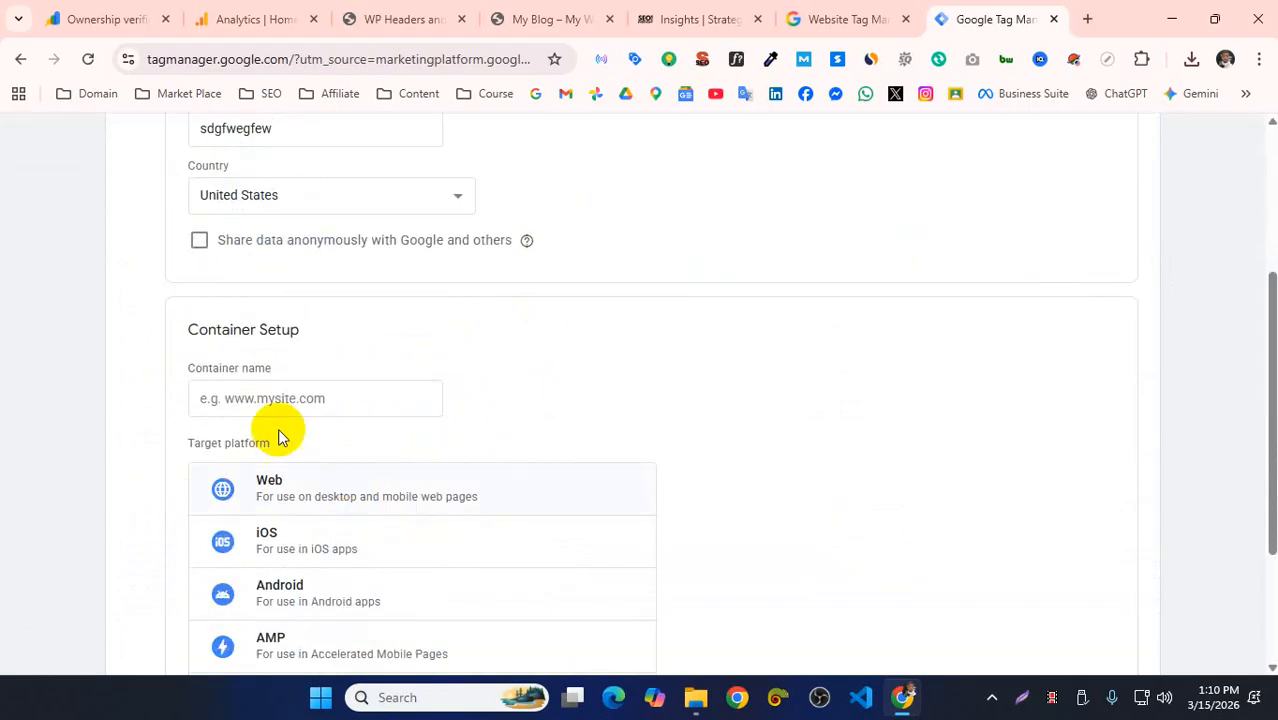
{"action": "left_click", "coordinate": [350, 28]}
{"action": "left_click_drag", "start_coordinate": [262, 61], "coordinate": [125, 58]}
{"action": "right_click", "coordinate": [180, 60]}
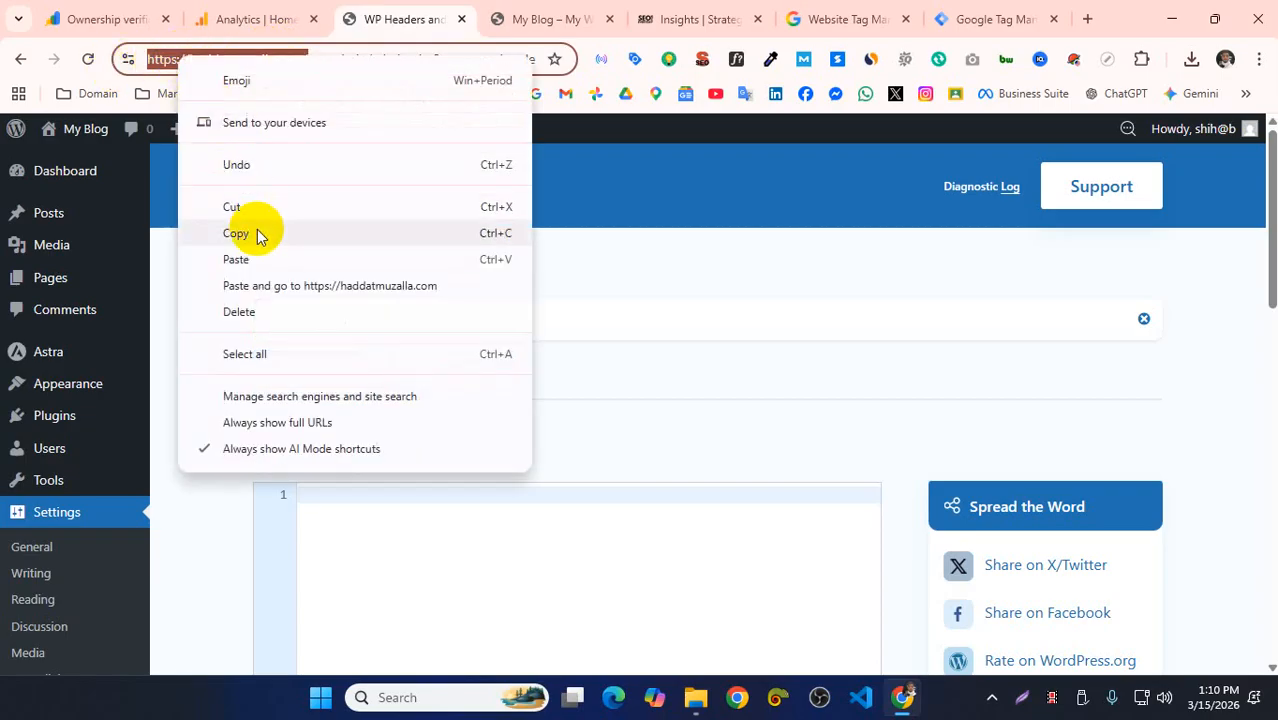
{"action": "left_click", "coordinate": [257, 235]}
{"action": "left_click", "coordinate": [966, 20]}
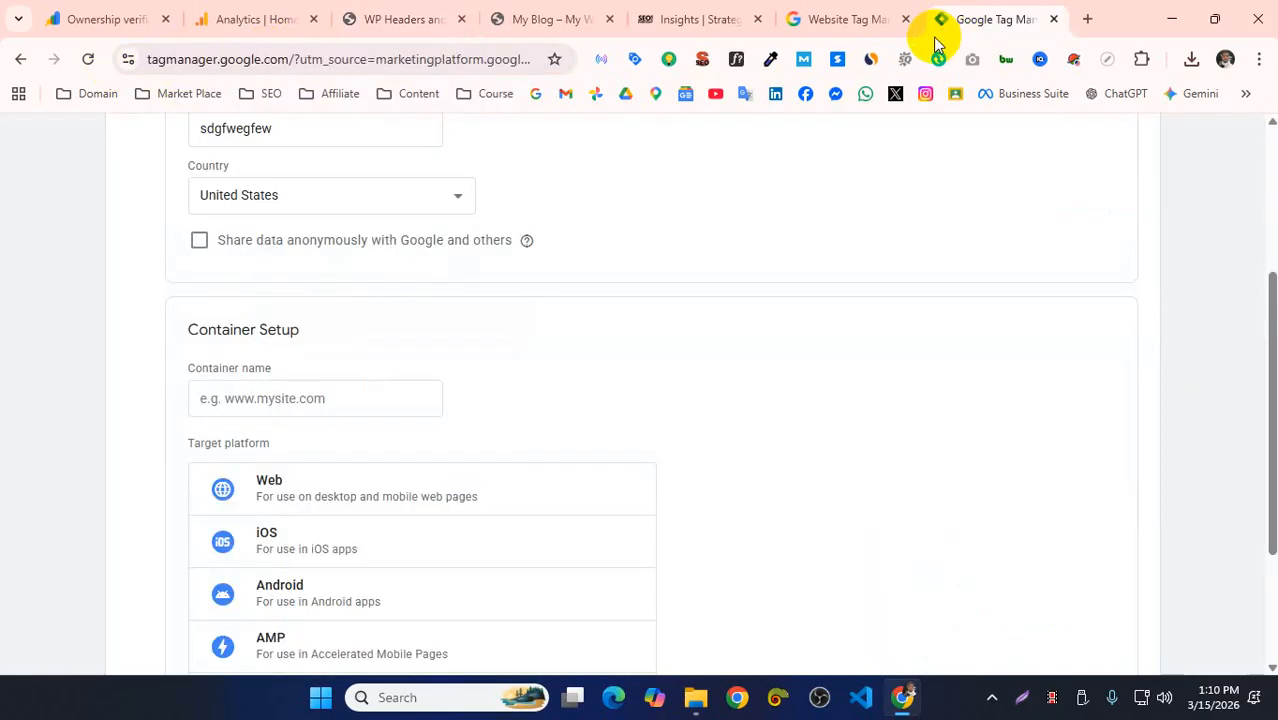
{"action": "left_click", "coordinate": [243, 397]}
{"action": "right_click", "coordinate": [245, 398]}
{"action": "left_click", "coordinate": [285, 458]}
{"action": "left_click", "coordinate": [243, 399]}
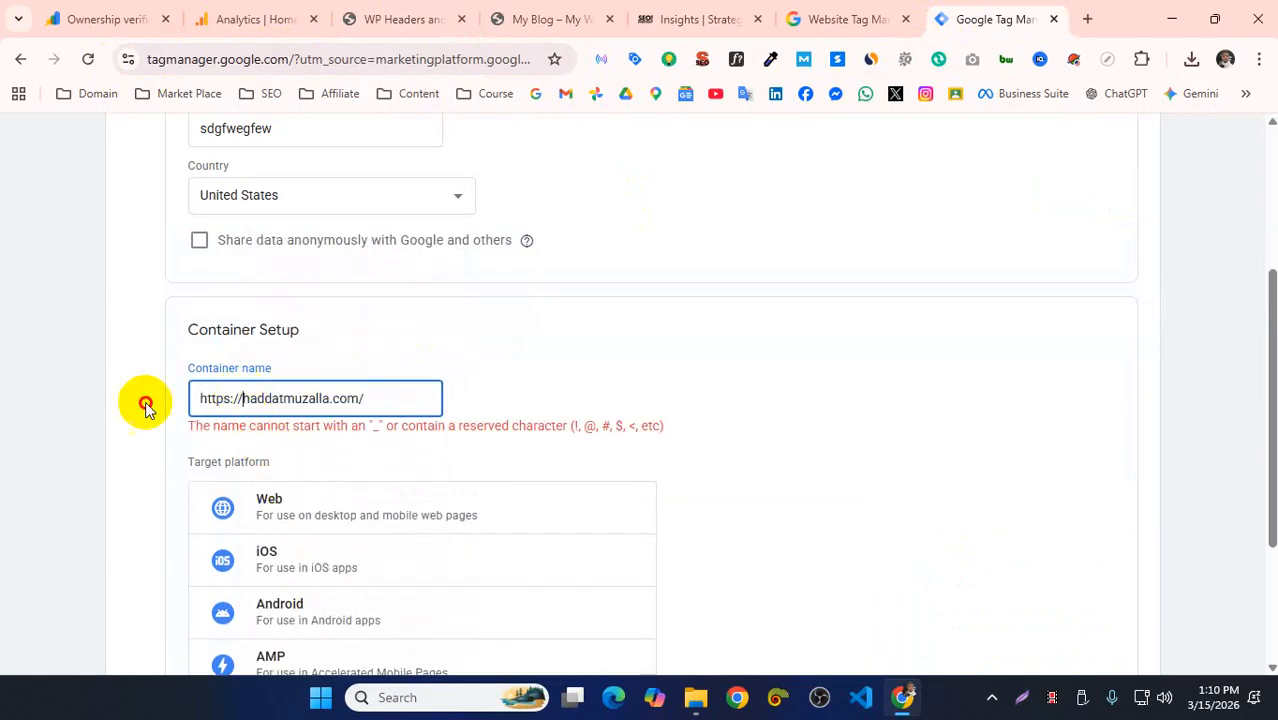
{"action": "left_click_drag", "start_coordinate": [145, 405], "coordinate": [34, 422]}
{"action": "key", "text": "BackSpace"}
{"action": "left_click", "coordinate": [328, 392]}
{"action": "key", "text": "BackSpace"}
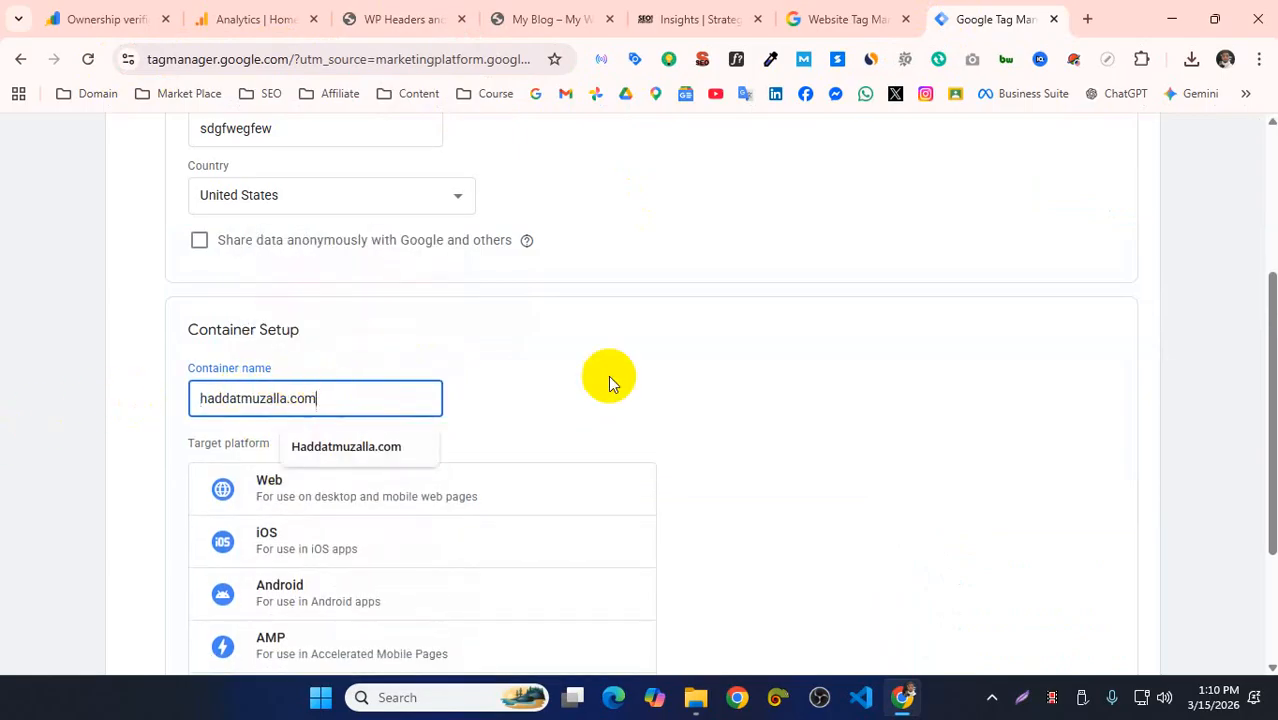
{"action": "key", "text": "Escape"}
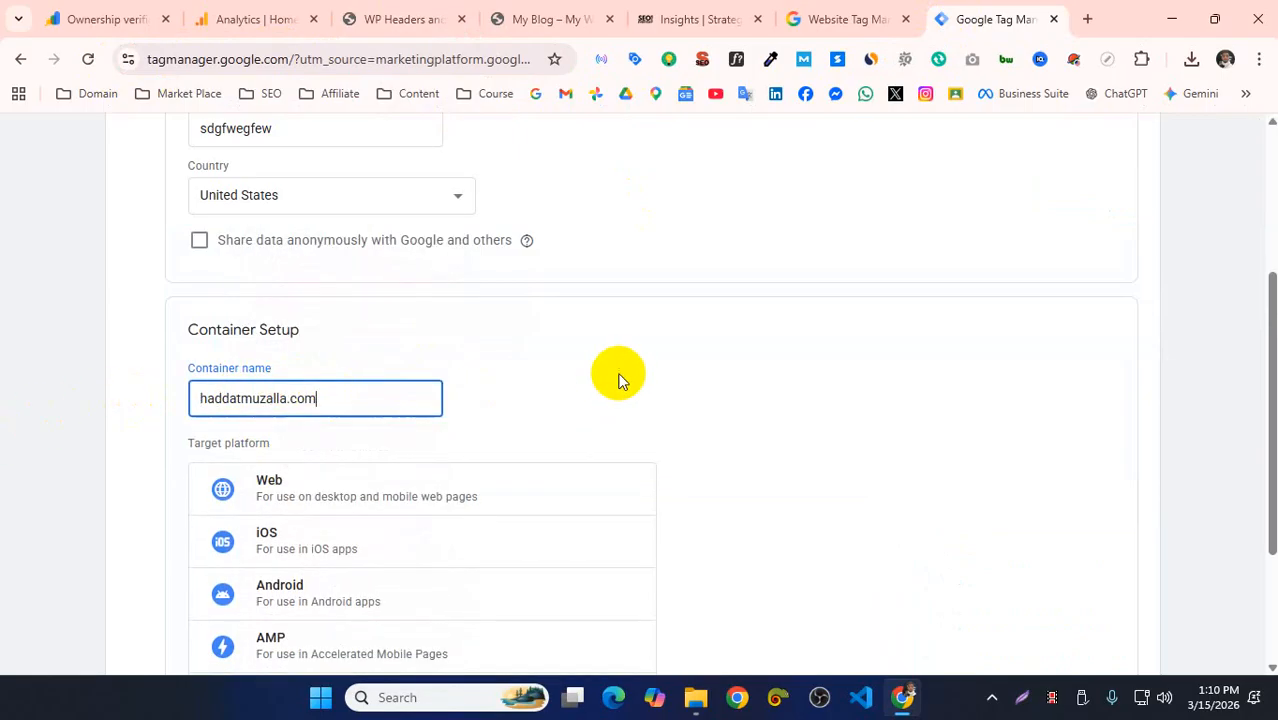
- Change the container name to Haddat Muzalla, dropping the .com ending and separating the two words
{"action": "left_click", "coordinate": [202, 398]}
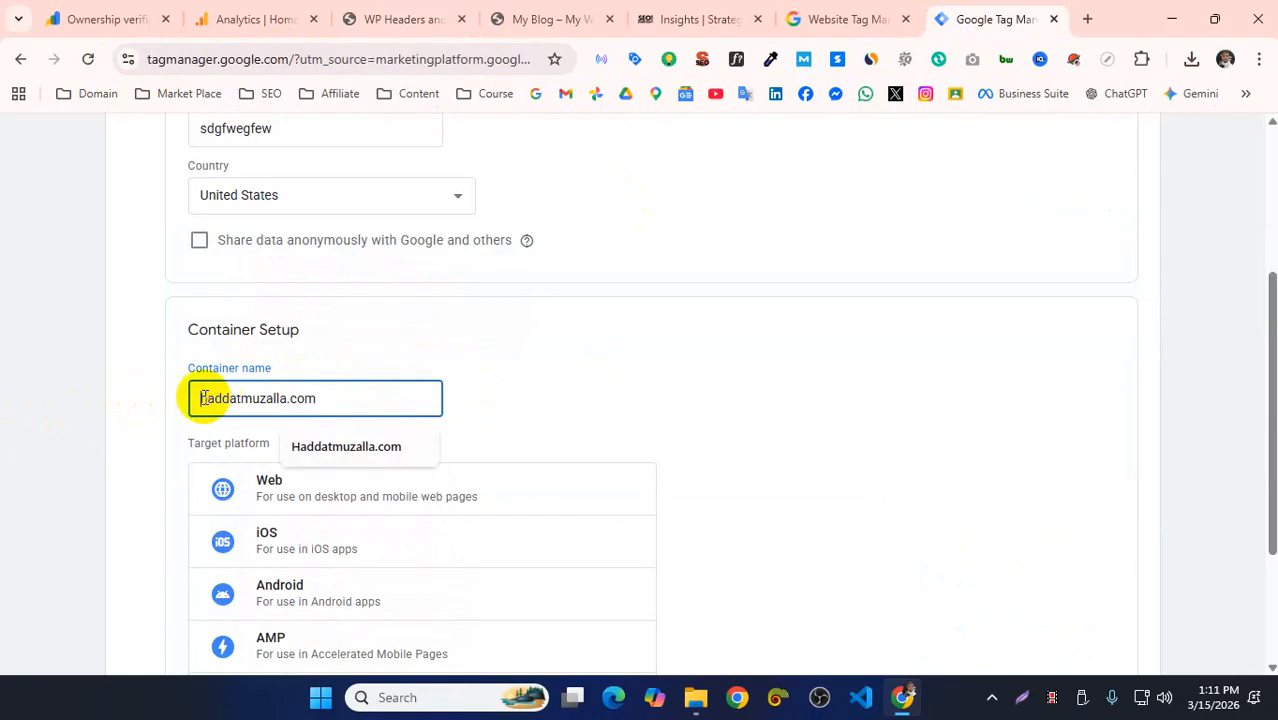
{"action": "left_click", "coordinate": [334, 447]}
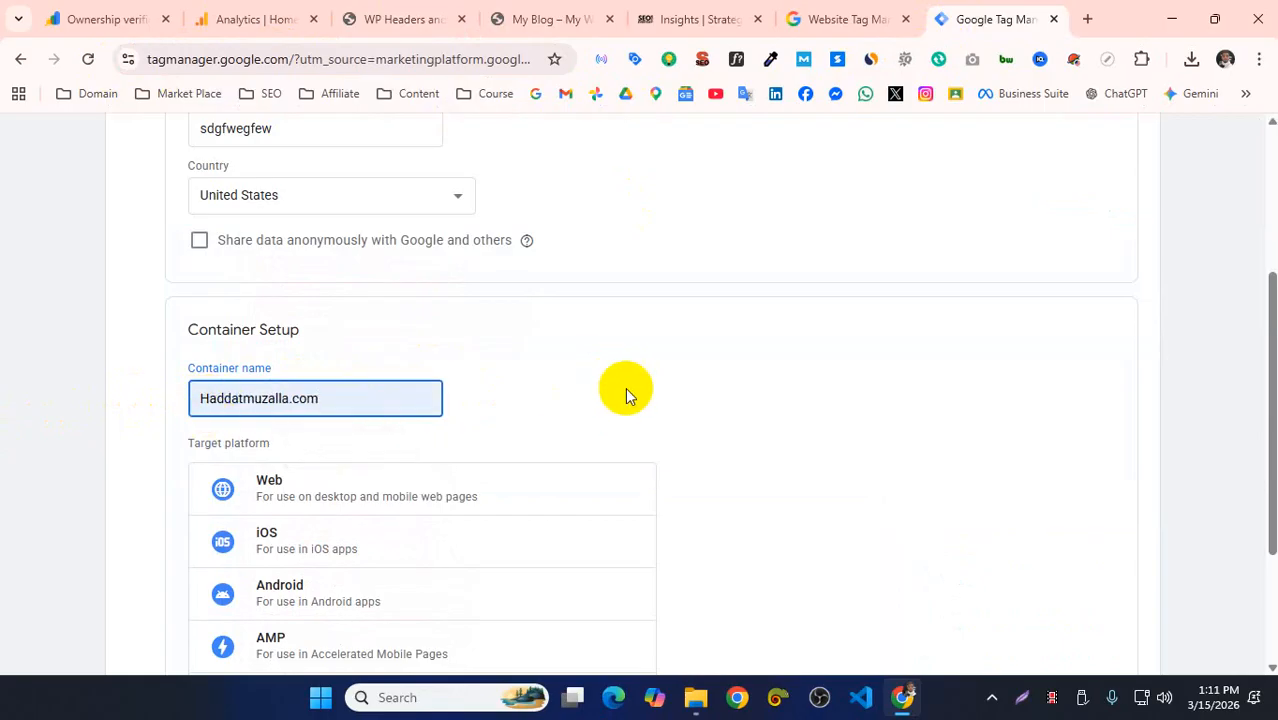
{"action": "left_click", "coordinate": [290, 398]}
{"action": "left_click", "coordinate": [424, 402], "text": "shift"}
{"action": "key", "text": "BackSpace"}
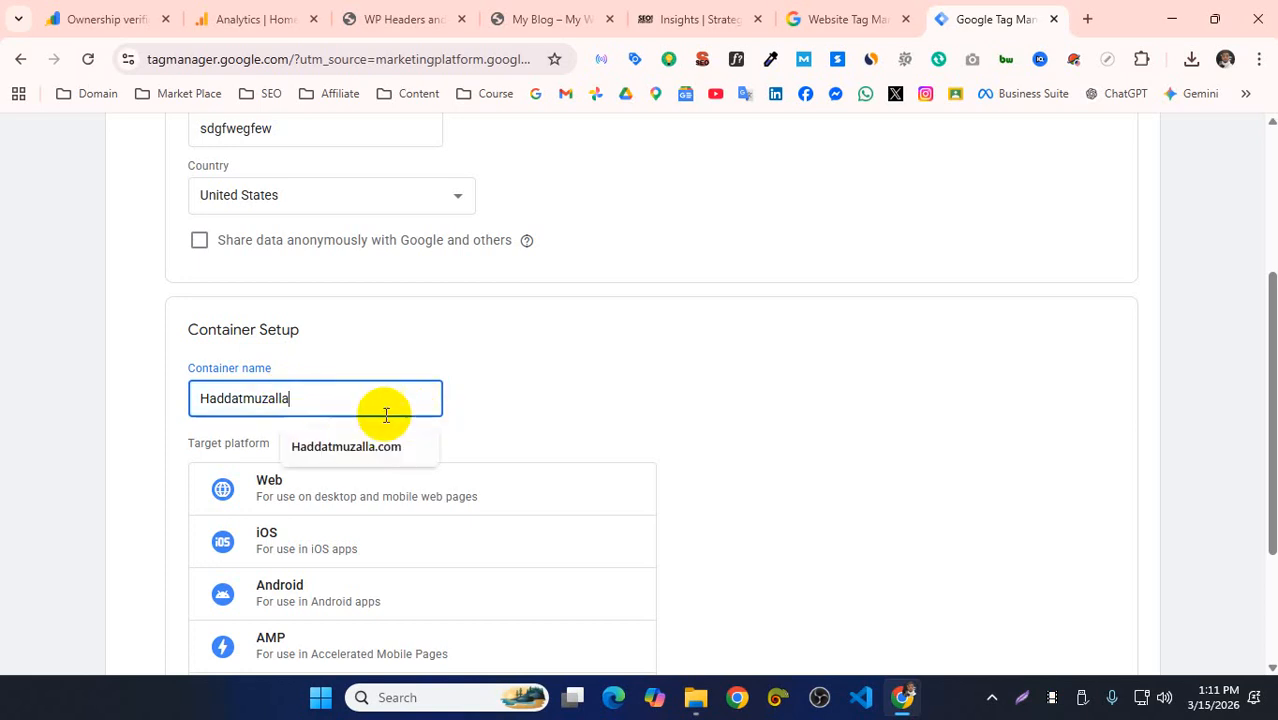
{"action": "left_click", "coordinate": [240, 398]}
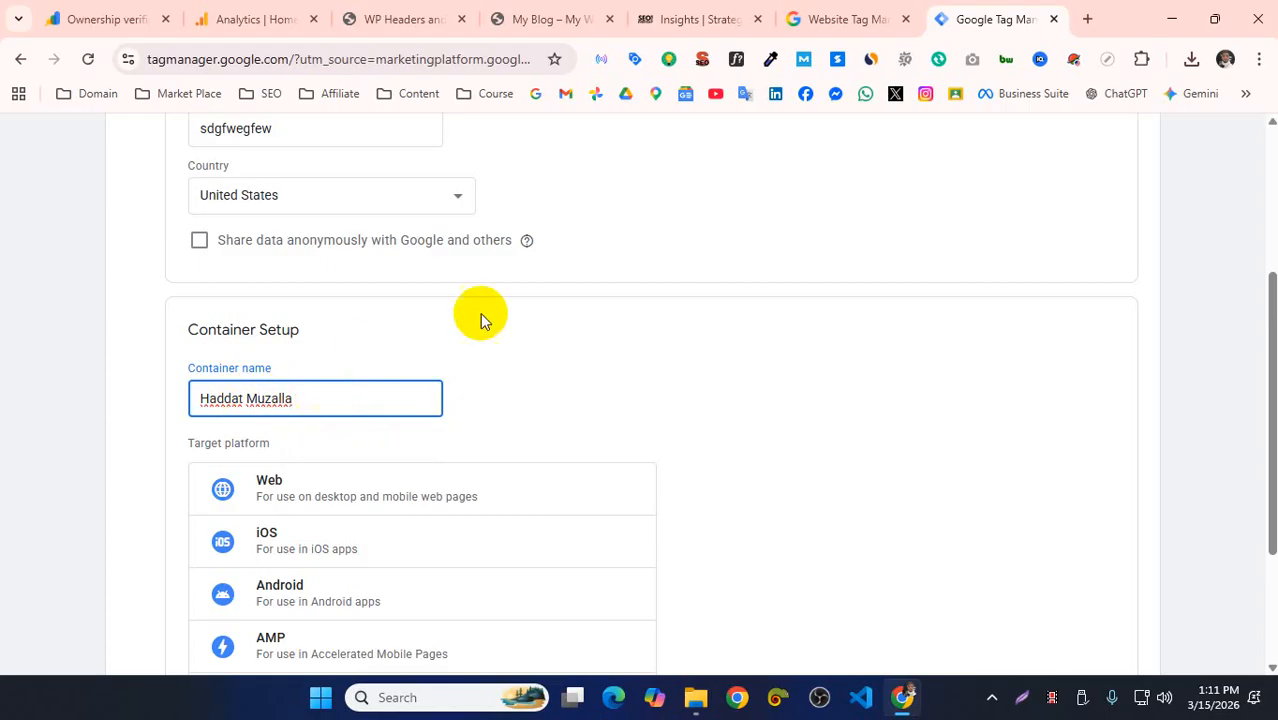
- Set the target platform to Web, create the account and accept the Terms of Service Agreement and Data Processing Terms
{"action": "left_click", "coordinate": [265, 477]}
{"action": "scroll", "coordinate": [278, 500], "scroll_direction": "down", "scroll_amount": 1}
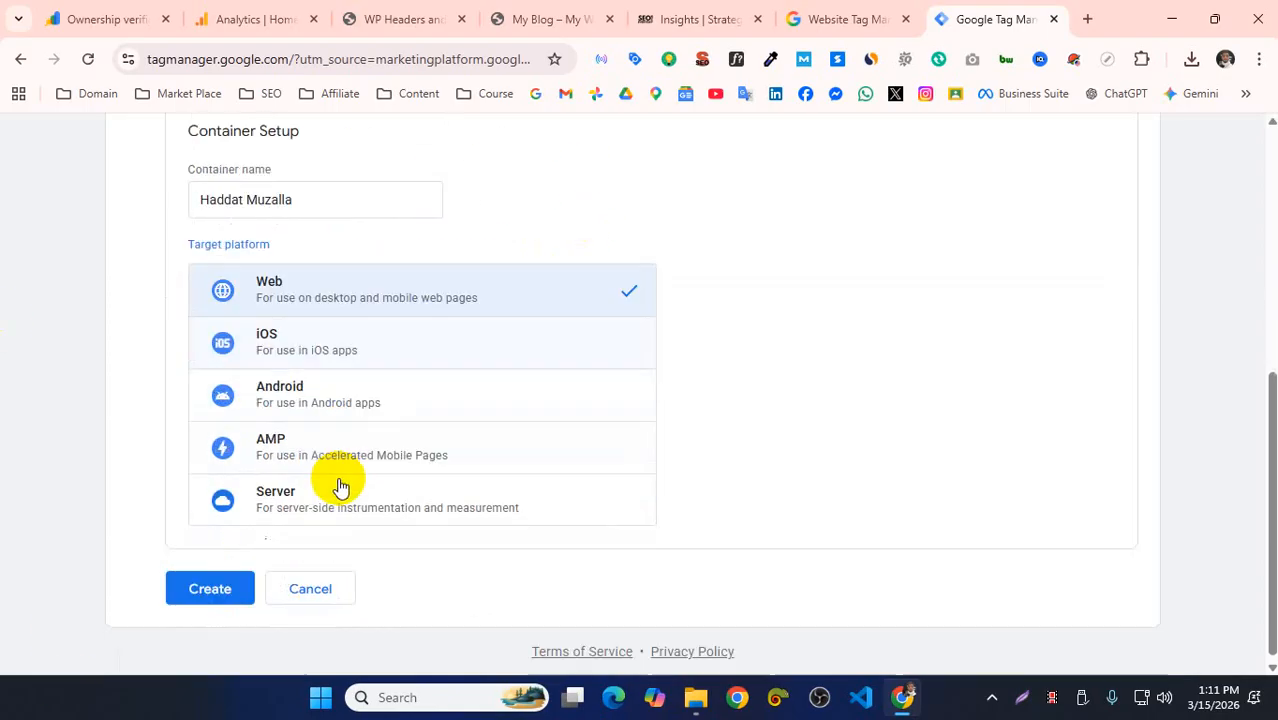
{"action": "left_click", "coordinate": [210, 582]}
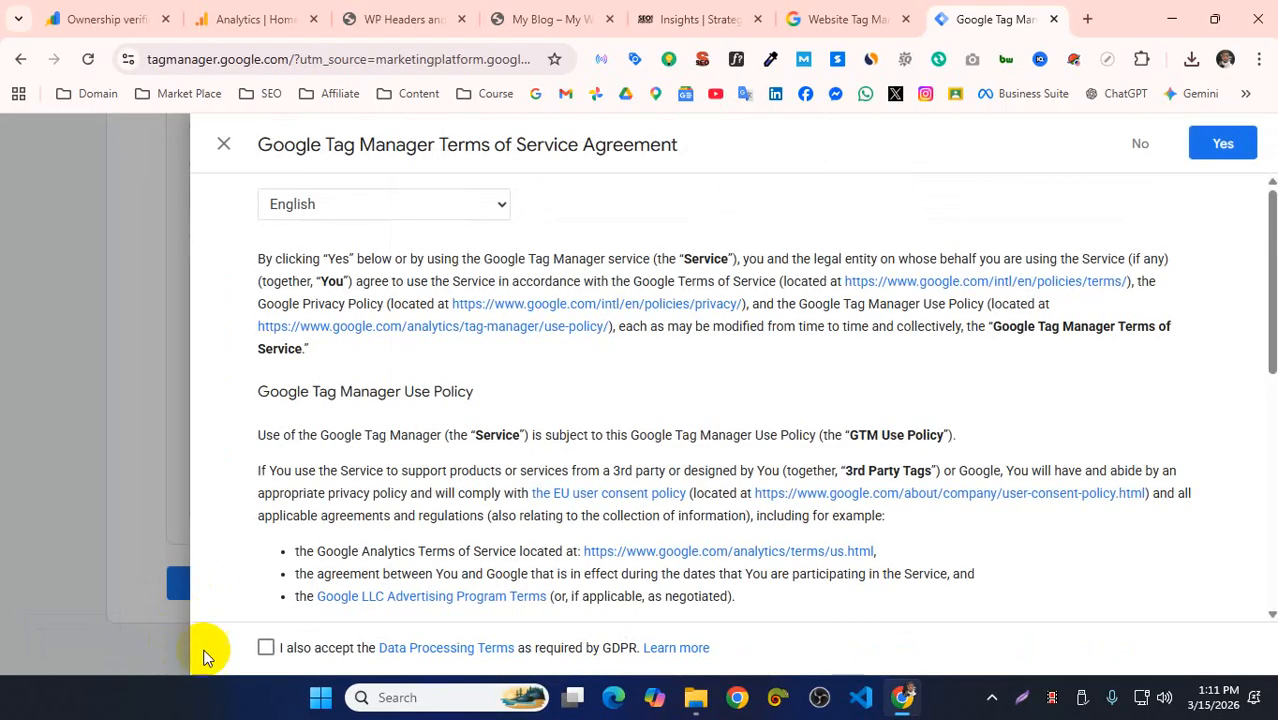
{"action": "left_click", "coordinate": [265, 648]}
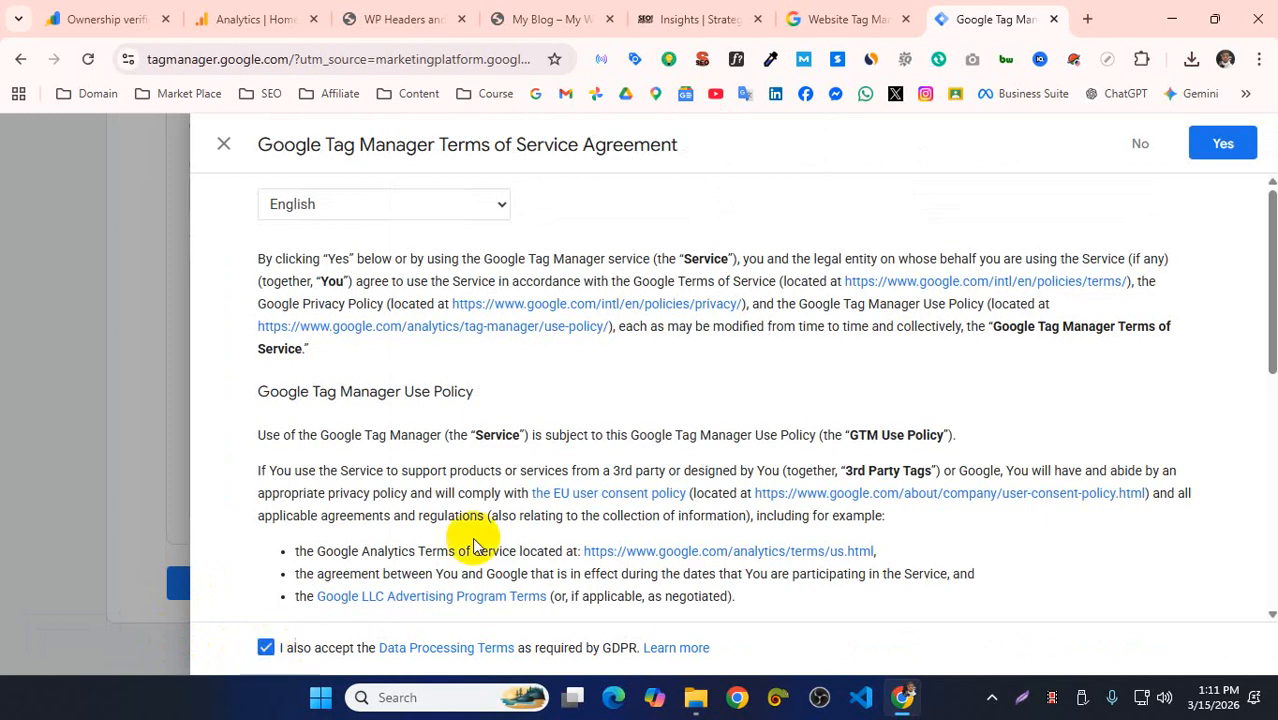
{"action": "left_click", "coordinate": [1221, 144]}
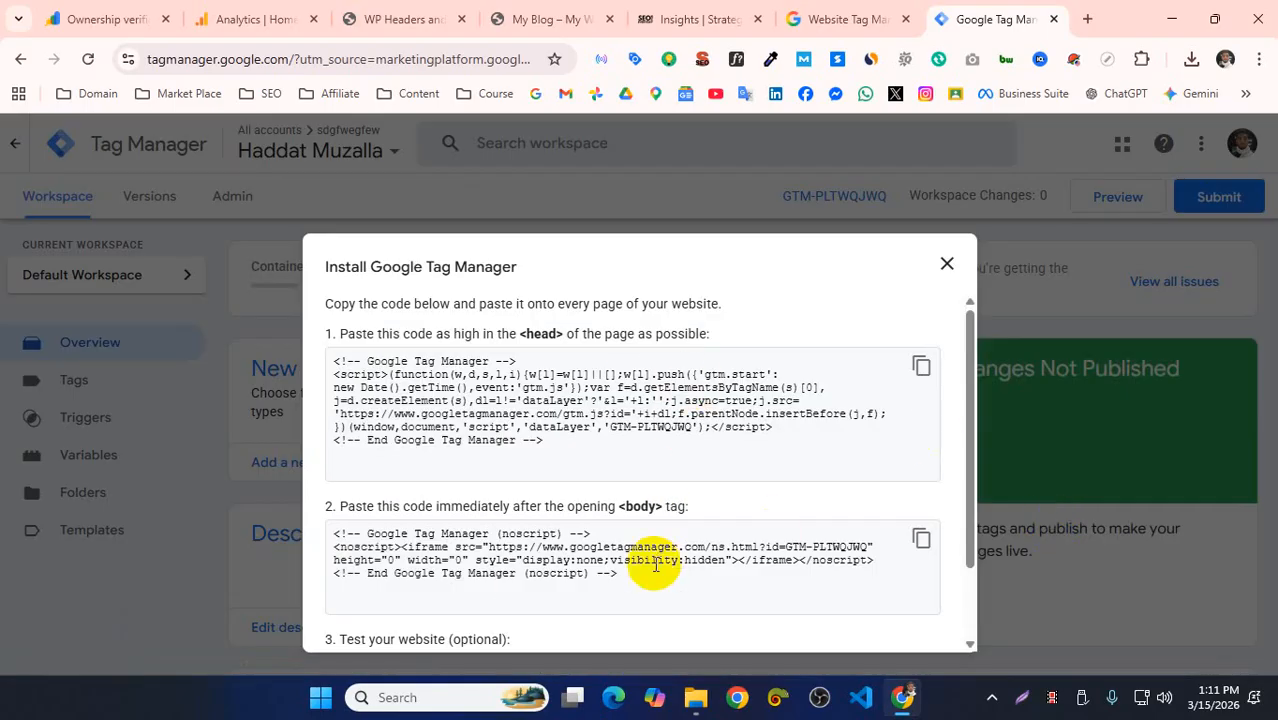
- Close the Install Google Tag Manager instructions and reopen them from the container ID
{"action": "double_click", "coordinate": [641, 507]}
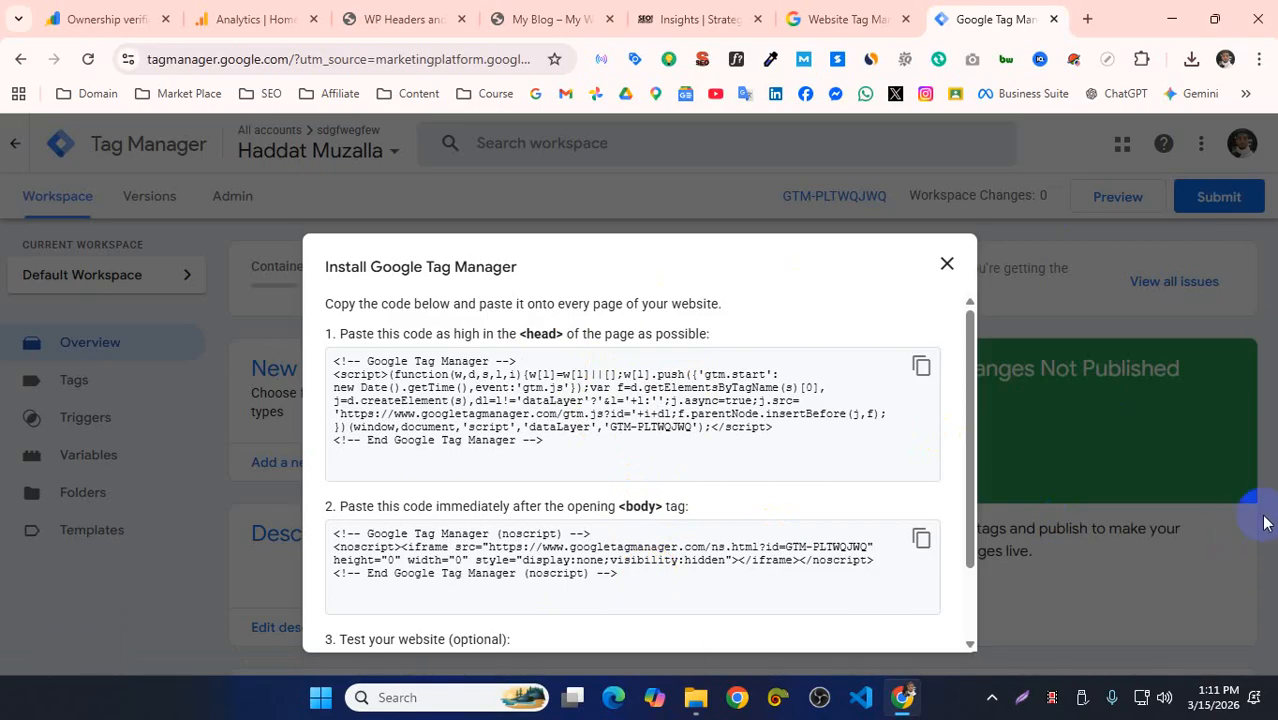
{"action": "left_click", "coordinate": [946, 264]}
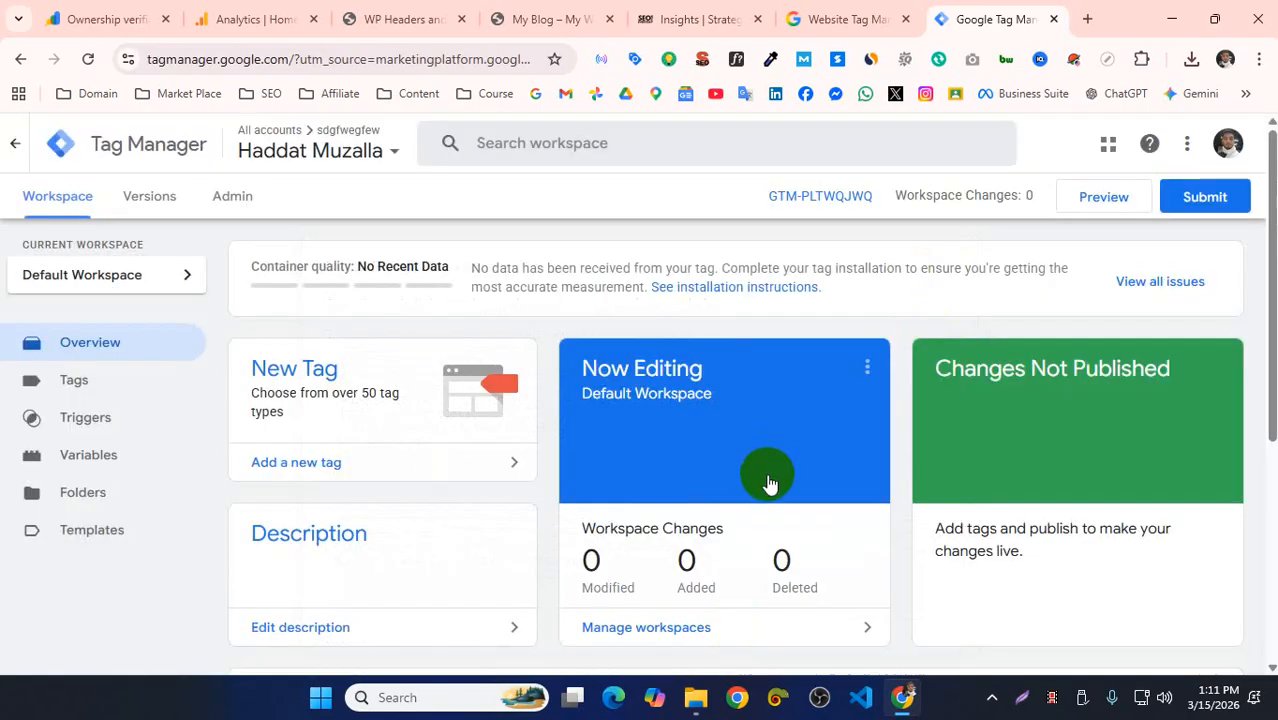
{"action": "left_click", "coordinate": [848, 197]}
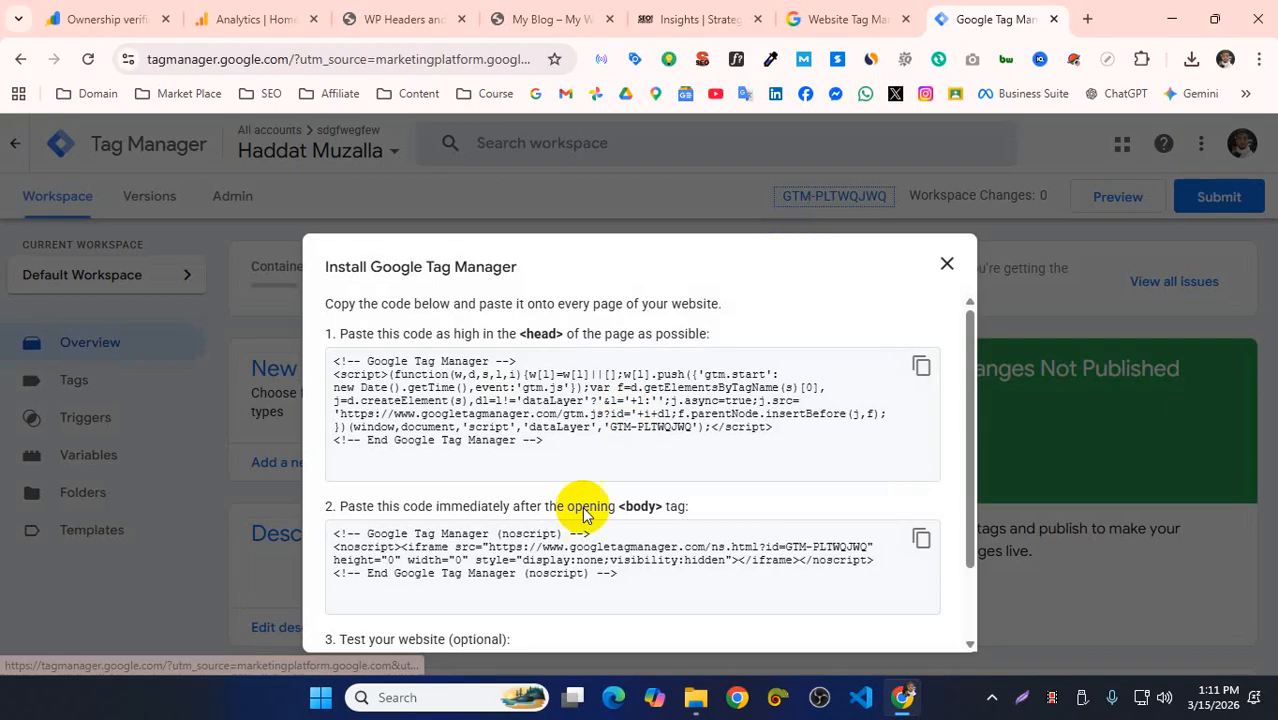
- Copy the Tag Manager head snippet and paste it into Scripts in Header on the WordPress Headers and Footers page
{"action": "left_click", "coordinate": [921, 368]}
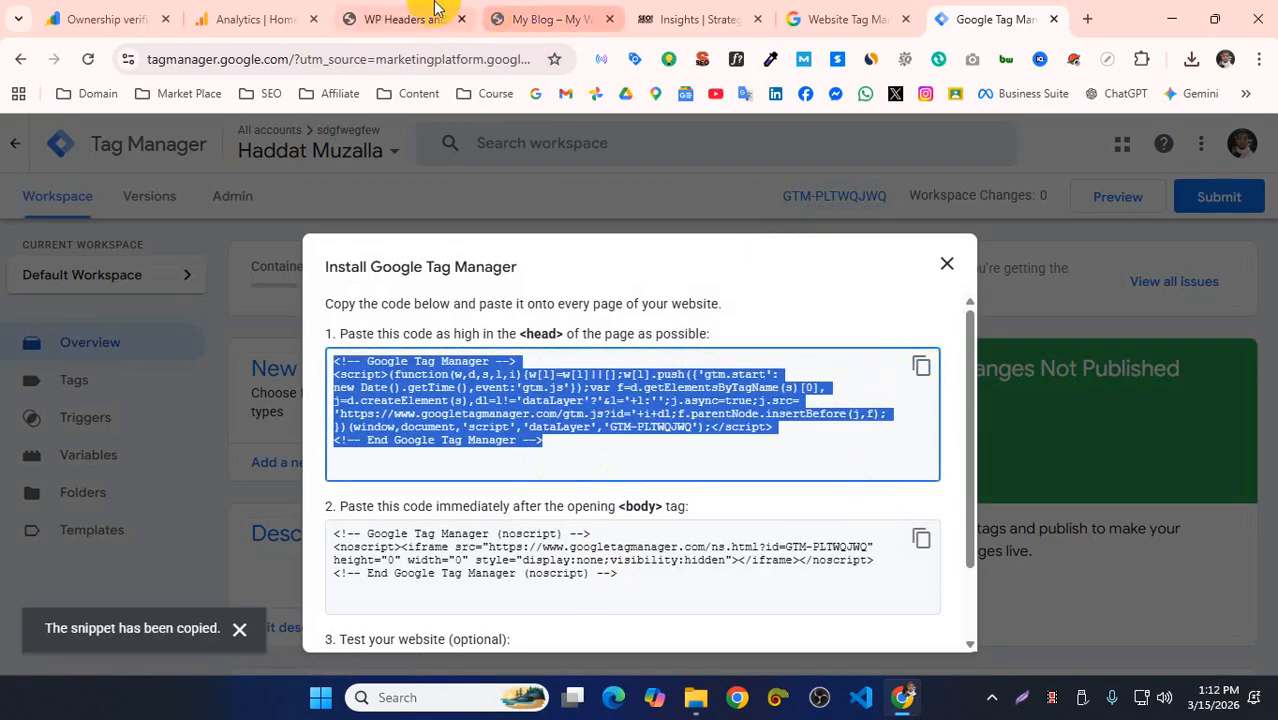
{"action": "left_click", "coordinate": [398, 19]}
{"action": "left_click", "coordinate": [354, 487]}
{"action": "key", "text": "ctrl+v"}
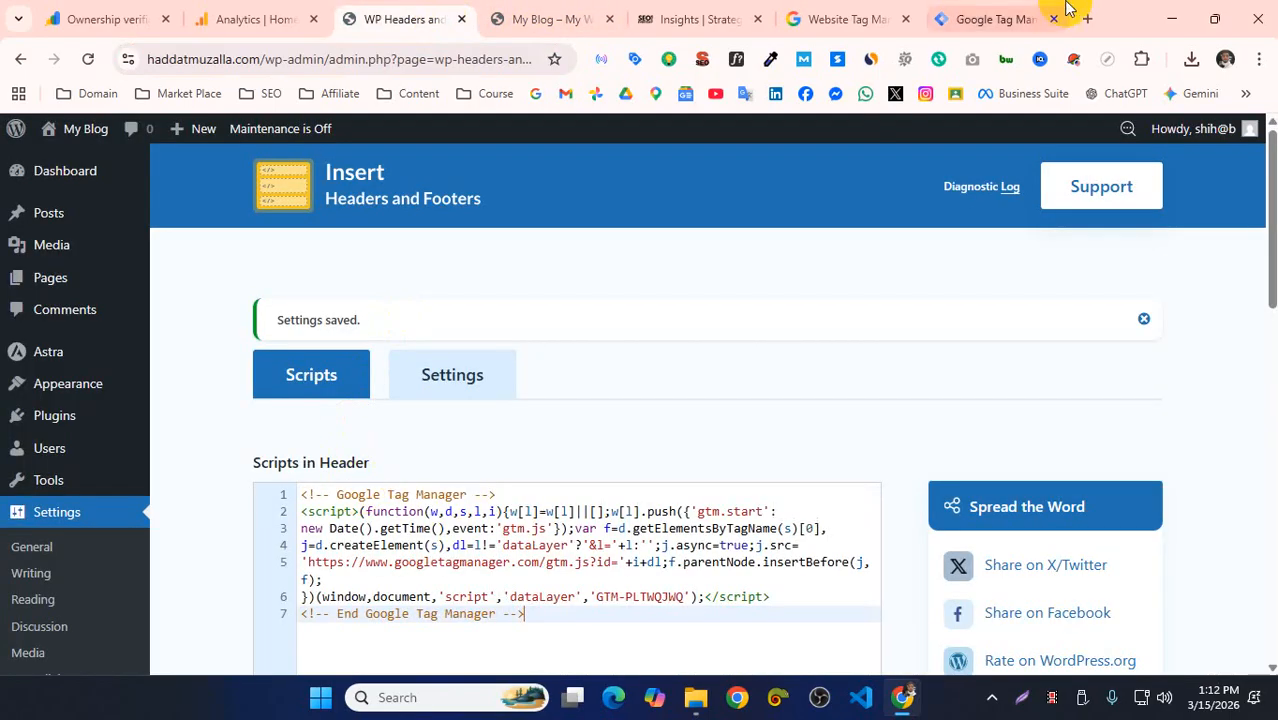
- Copy the Tag Manager noscript body snippet and paste it into Scripts in Body on the WordPress Headers and Footers page
{"action": "left_click", "coordinate": [990, 19]}
{"action": "left_click", "coordinate": [921, 538]}
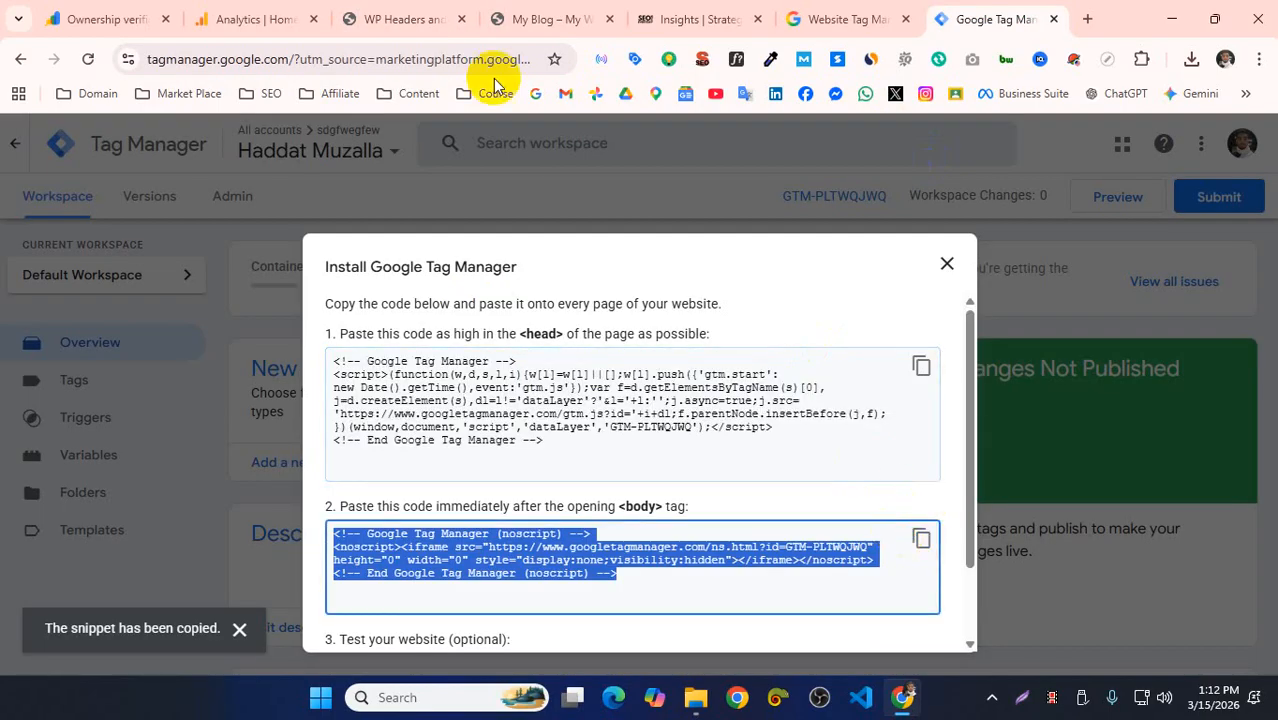
{"action": "left_click", "coordinate": [425, 19]}
{"action": "scroll", "coordinate": [473, 477], "scroll_direction": "down", "scroll_amount": 3}
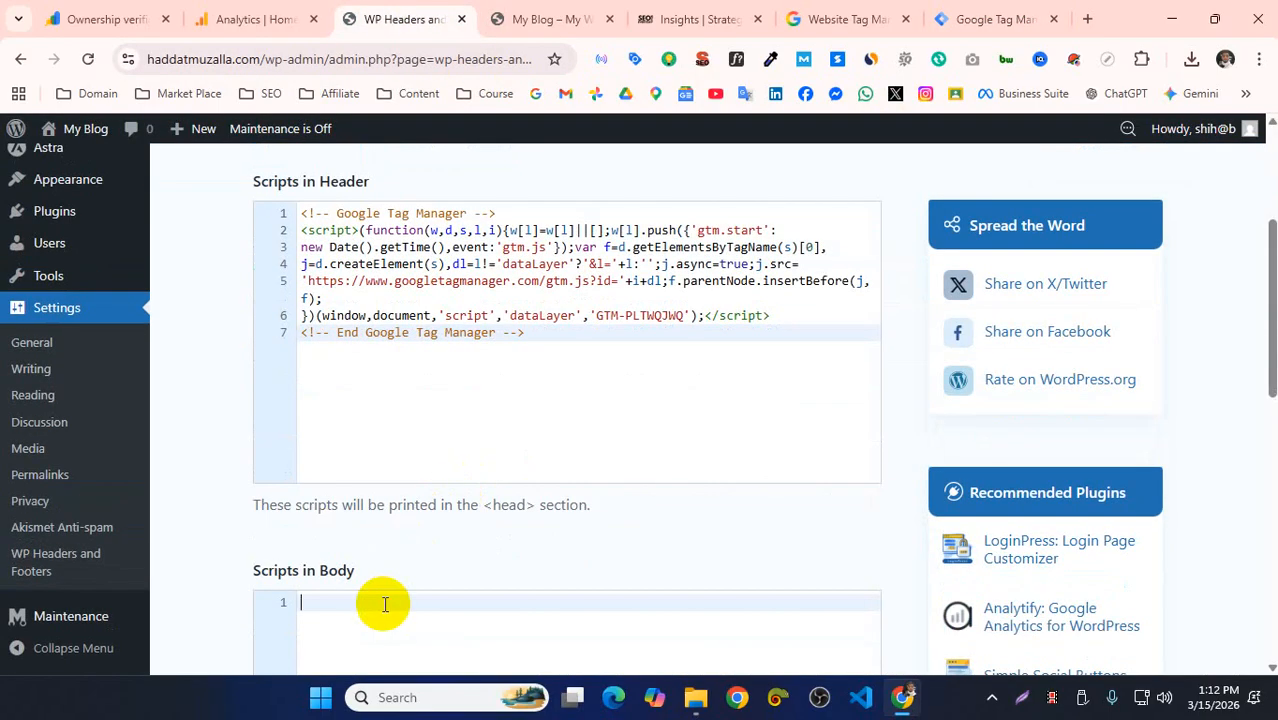
{"action": "key", "text": "ctrl+v"}
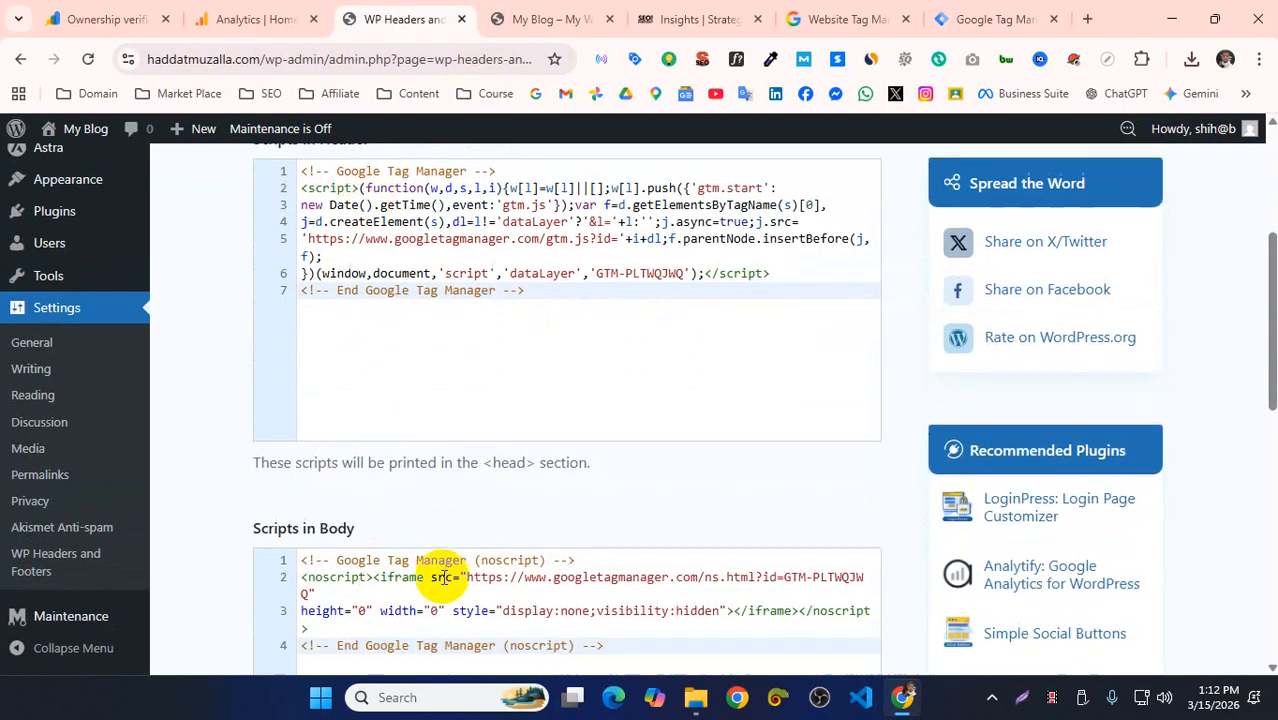
- Check the pasted header and body scripts, leave Scripts in Footer empty and save the changes
{"action": "scroll", "coordinate": [441, 577], "scroll_direction": "down", "scroll_amount": 1}
{"action": "double_click", "coordinate": [536, 558]}
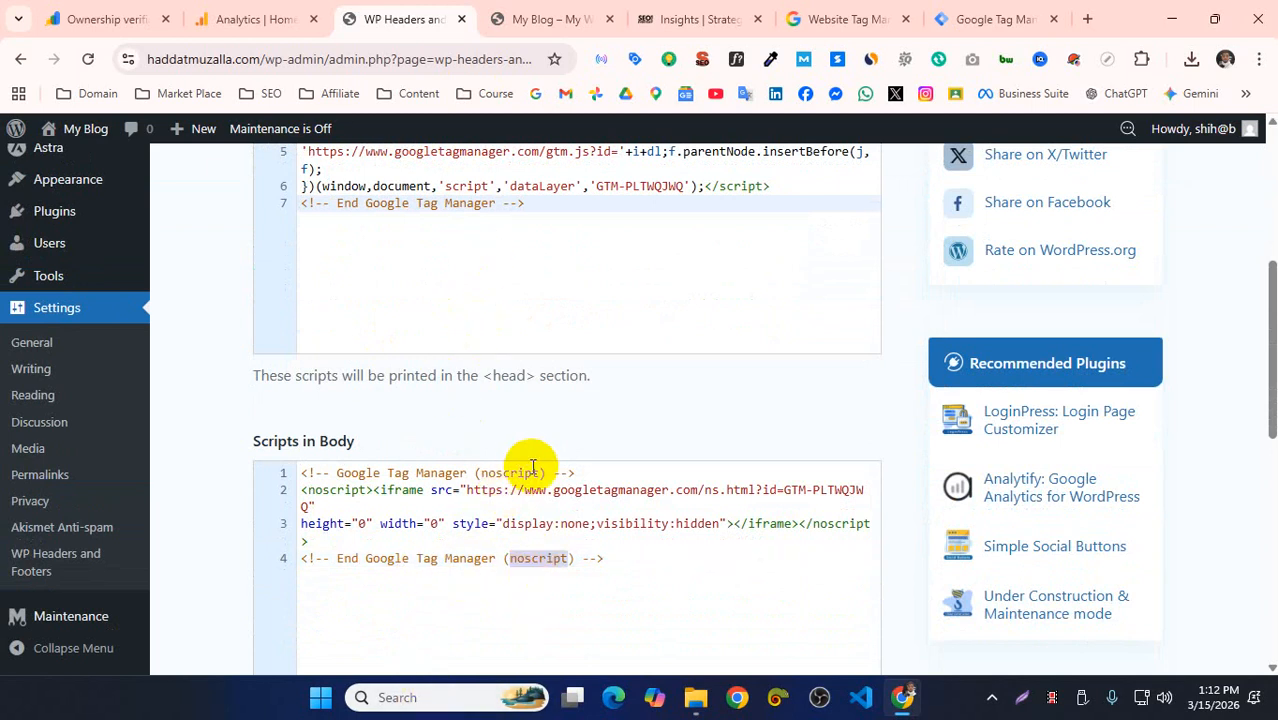
{"action": "scroll", "coordinate": [533, 468], "scroll_direction": "up", "scroll_amount": 2}
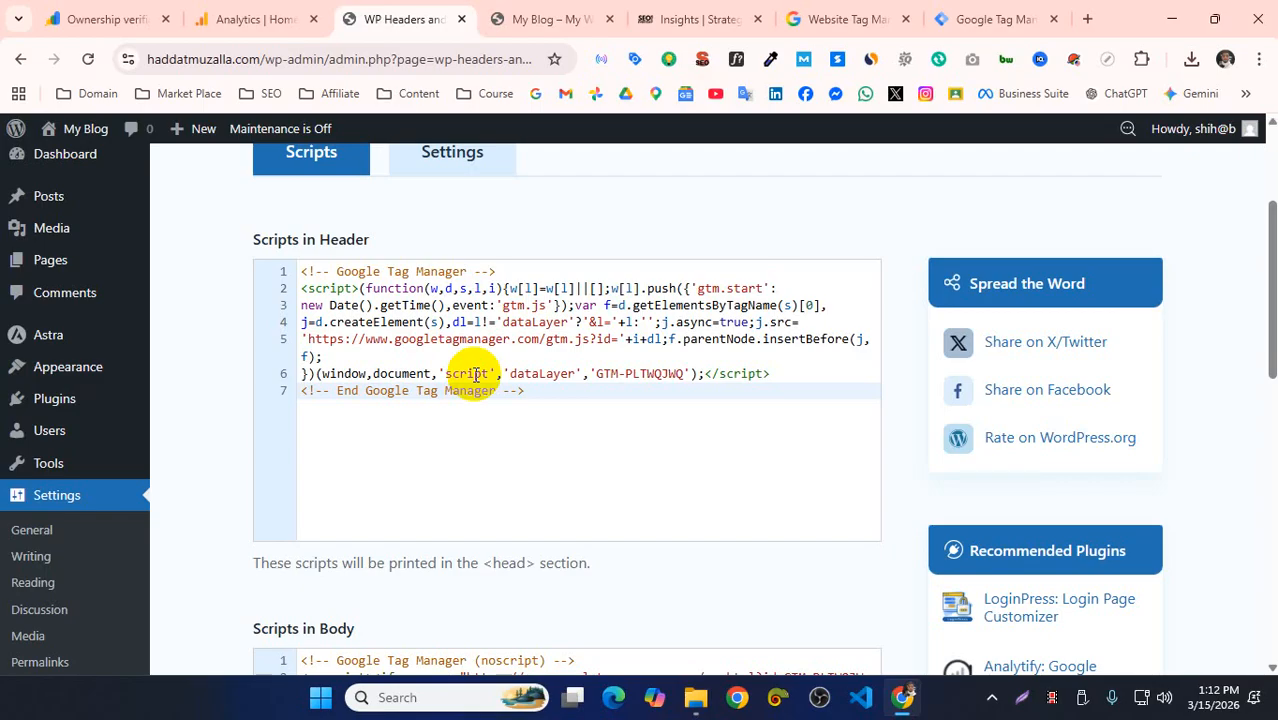
{"action": "scroll", "coordinate": [475, 385], "scroll_direction": "down", "scroll_amount": 5}
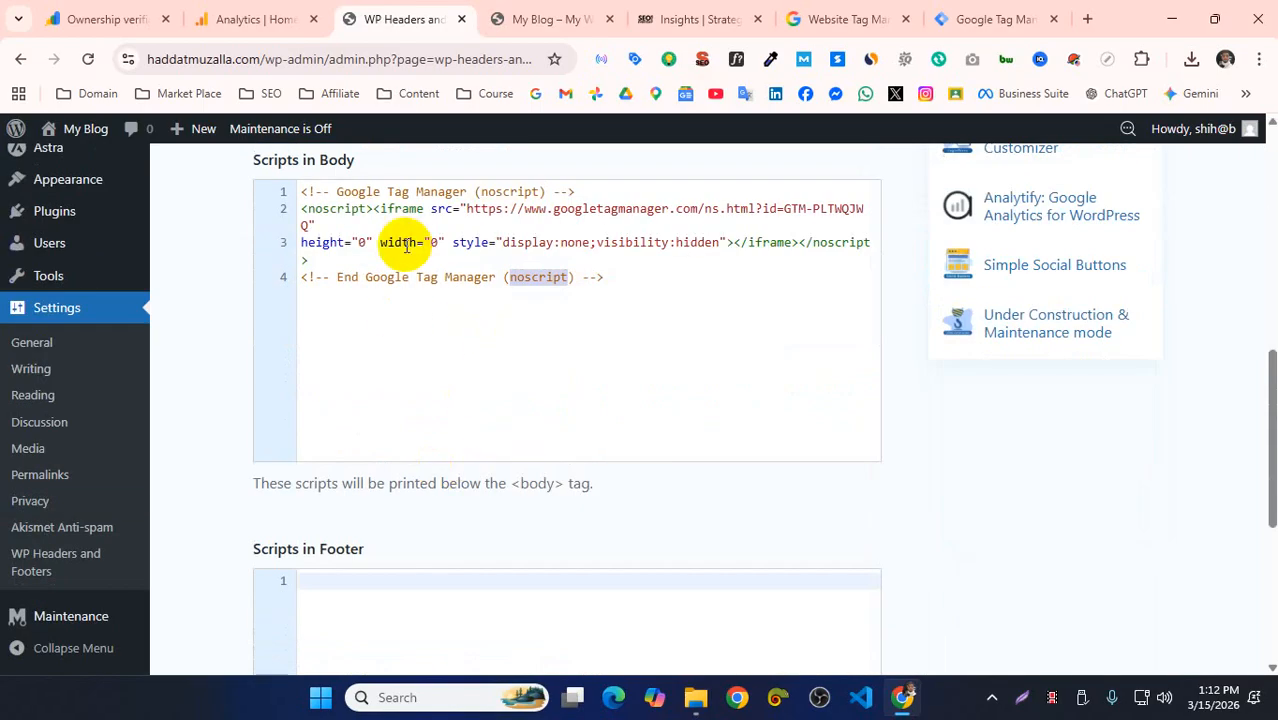
{"action": "scroll", "coordinate": [425, 265], "scroll_direction": "down", "scroll_amount": 4}
{"action": "scroll", "coordinate": [508, 357], "scroll_direction": "up", "scroll_amount": 8}
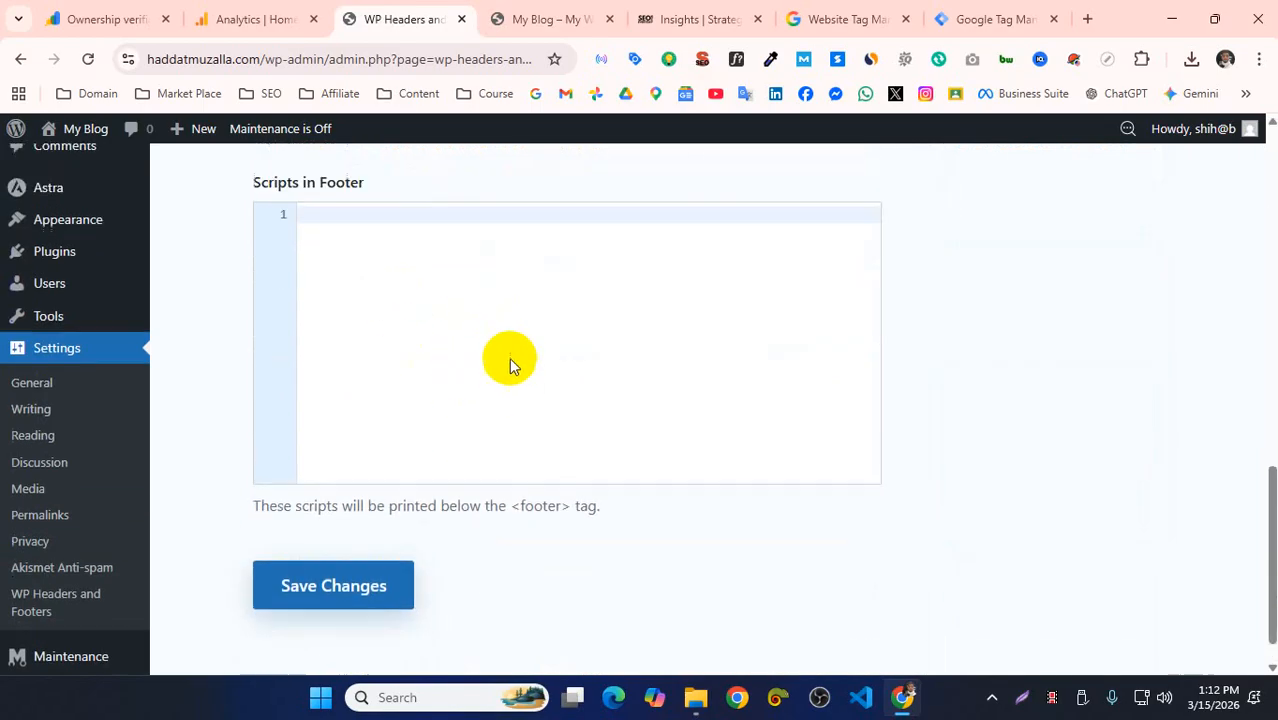
{"action": "scroll", "coordinate": [376, 305], "scroll_direction": "up", "scroll_amount": 4}
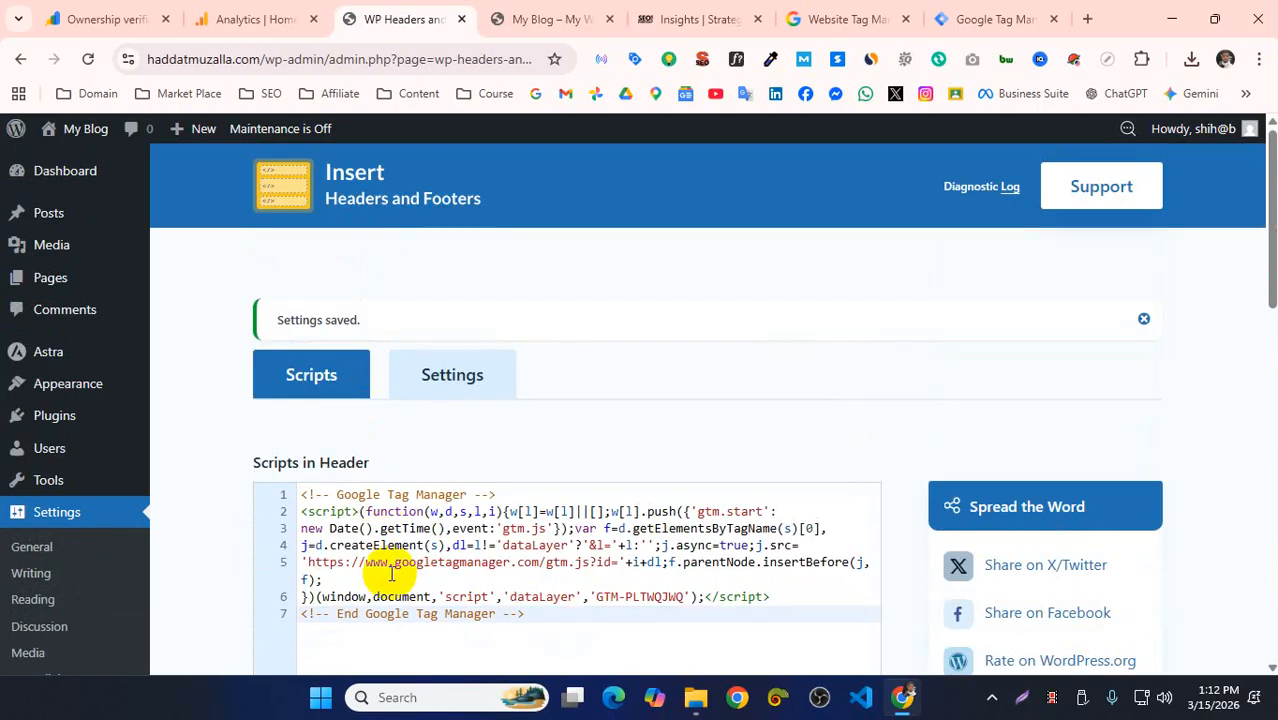
{"action": "scroll", "coordinate": [394, 563], "scroll_direction": "down", "scroll_amount": 6}
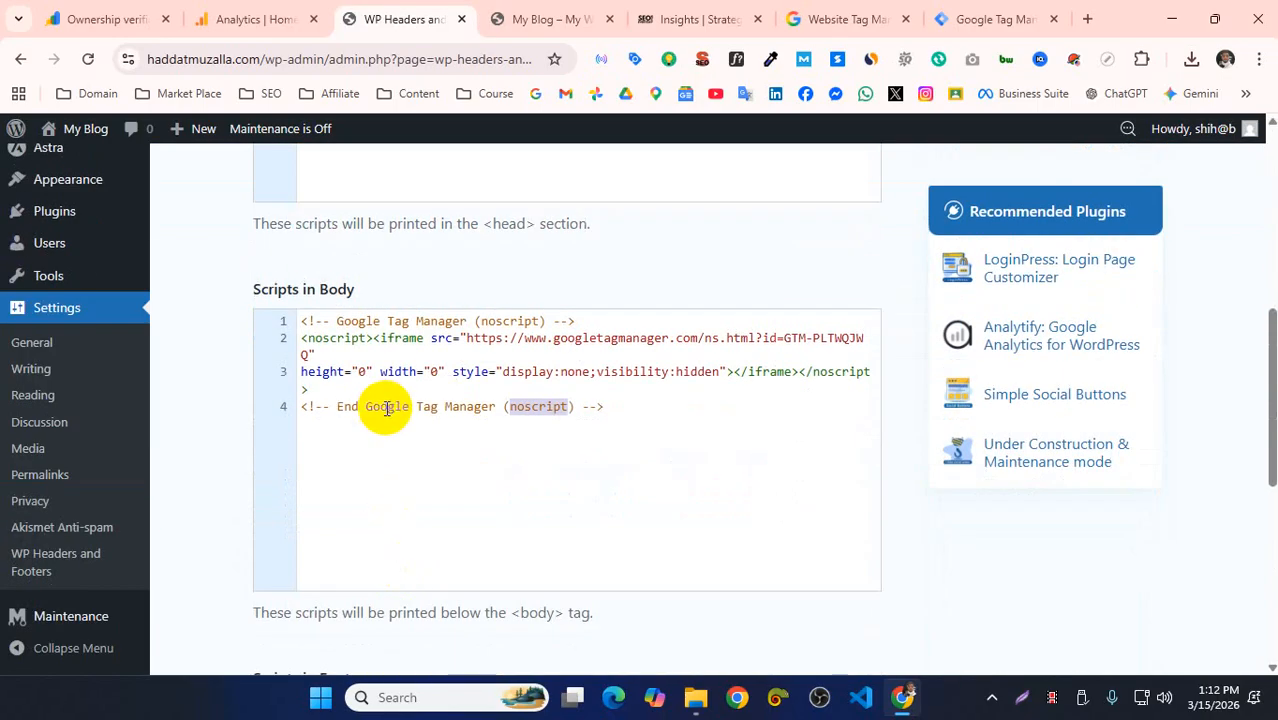
{"action": "scroll", "coordinate": [383, 412], "scroll_direction": "down", "scroll_amount": 5}
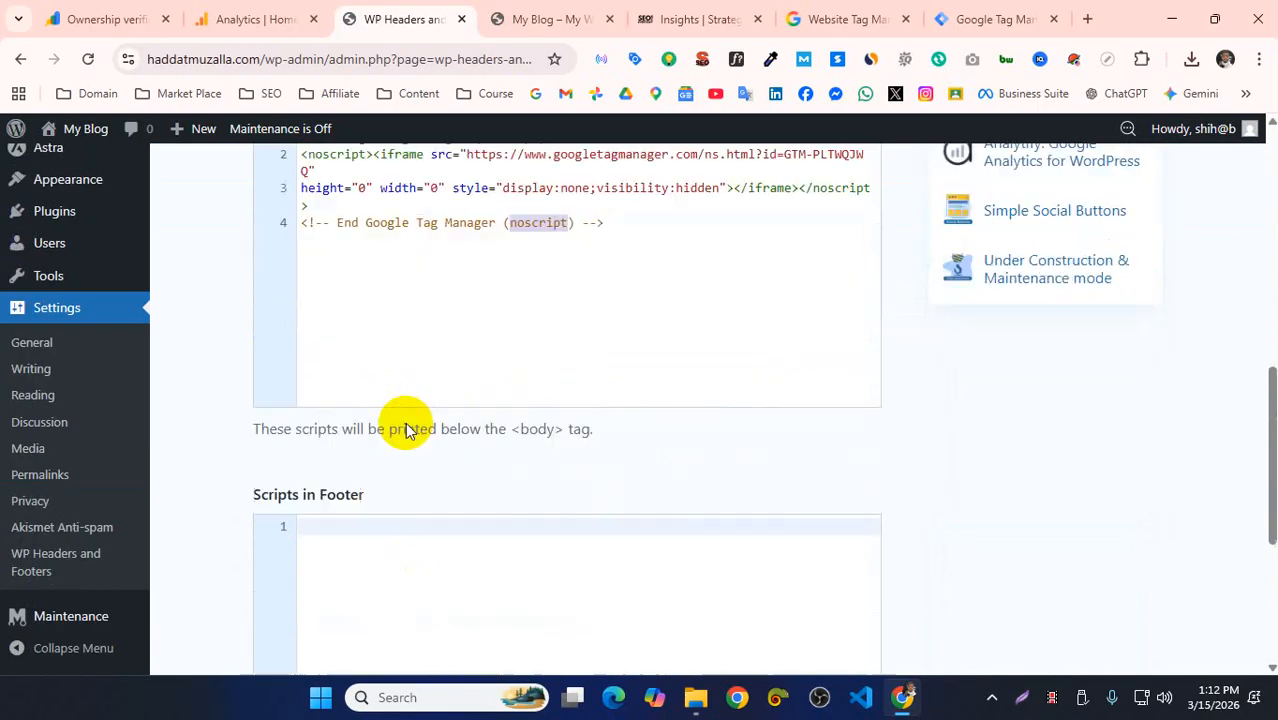
{"action": "left_click", "coordinate": [316, 633]}
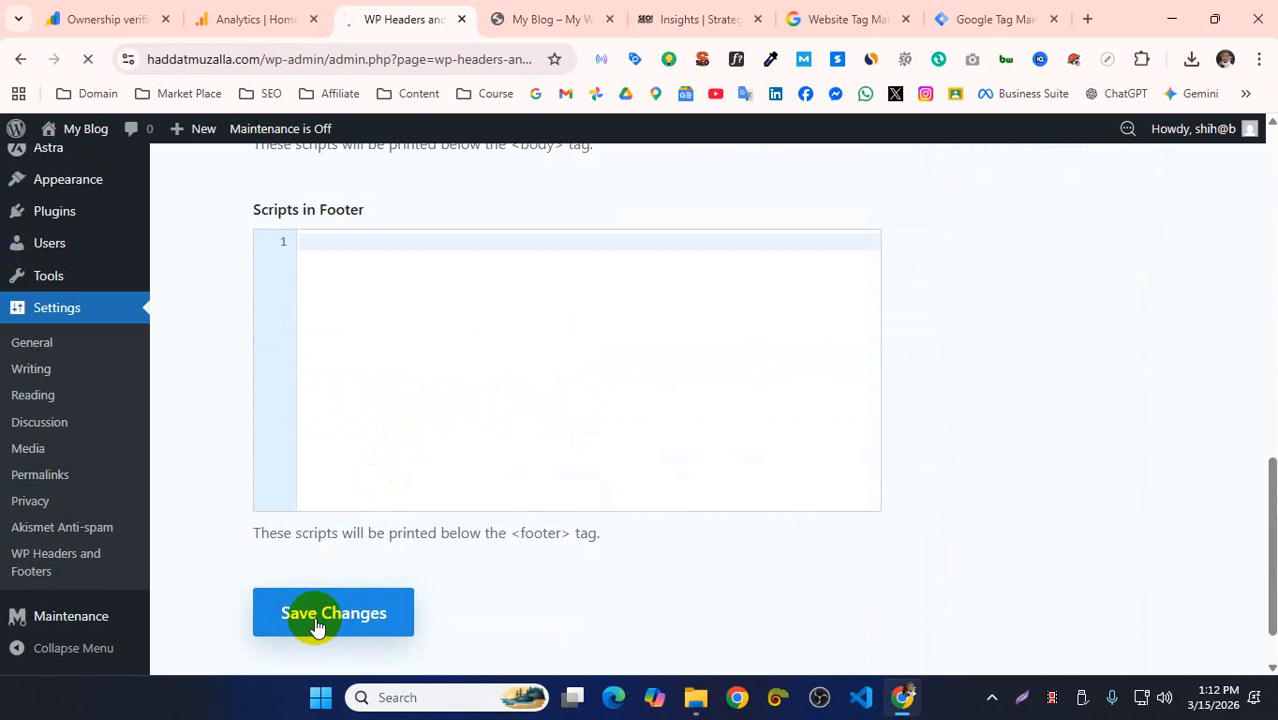
{"action": "left_click", "coordinate": [958, 19]}
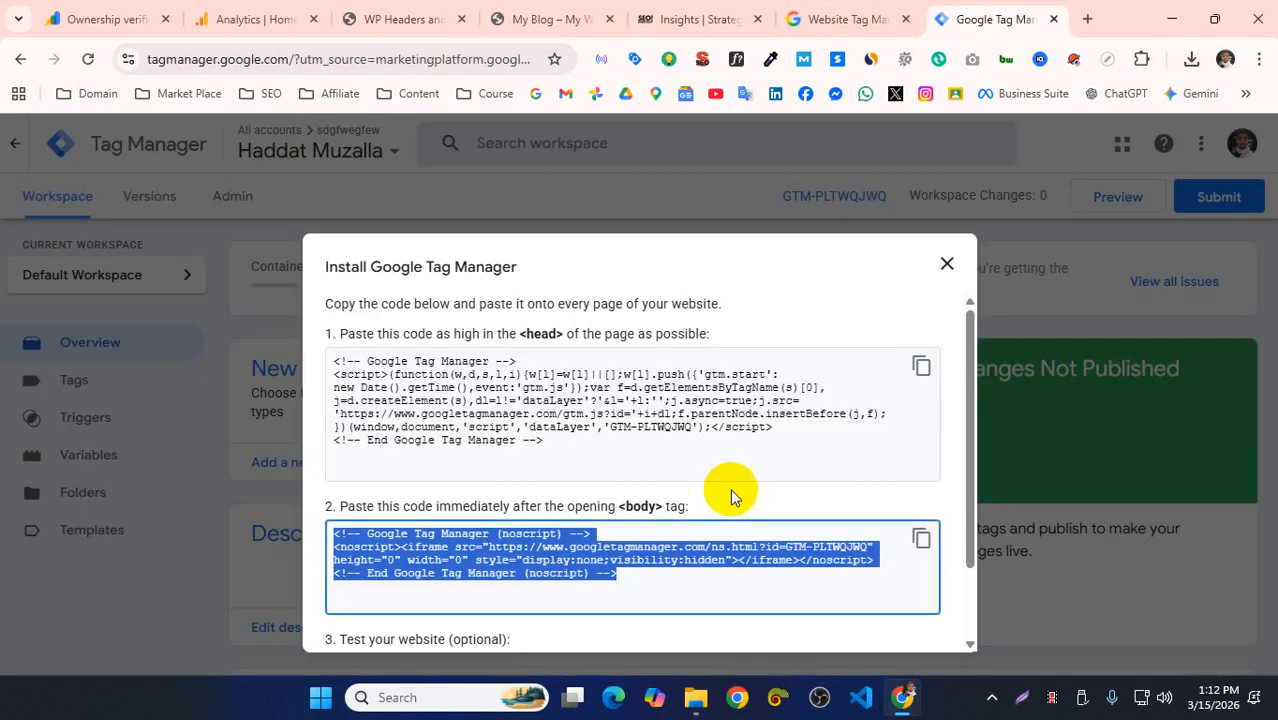
{"action": "scroll", "coordinate": [731, 492], "scroll_direction": "down", "scroll_amount": 2}
{"action": "left_click", "coordinate": [662, 588]}
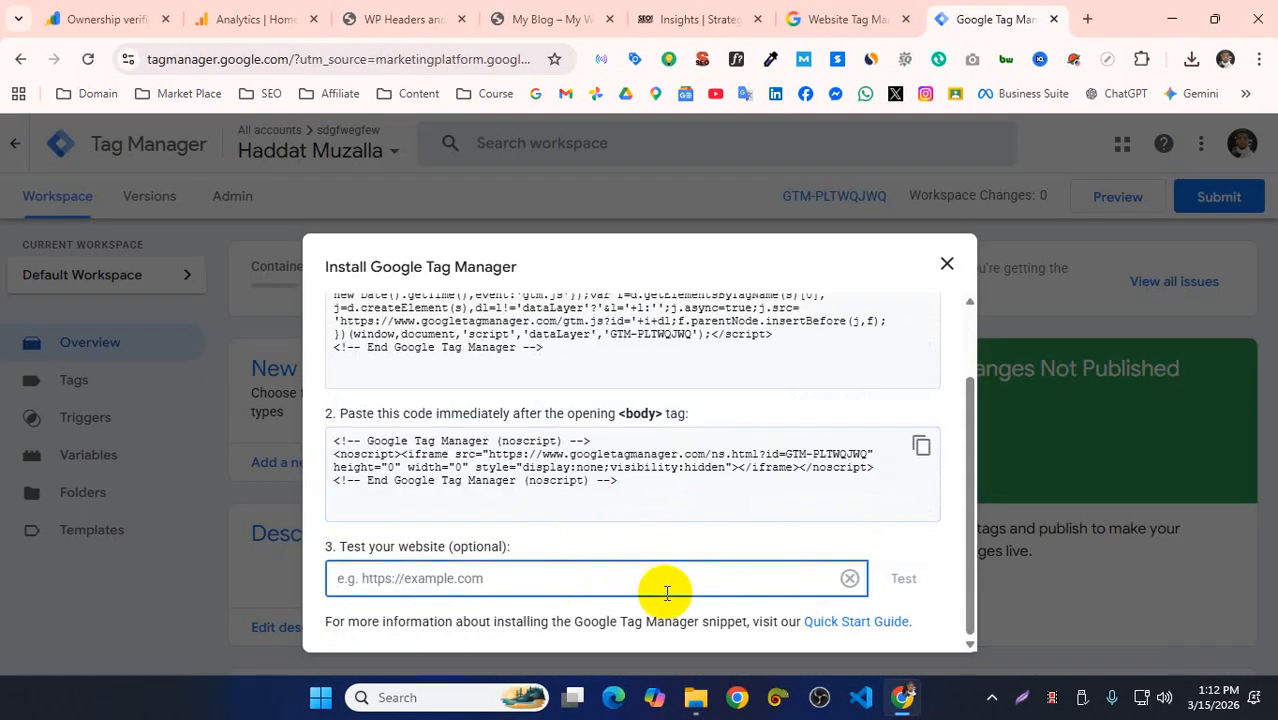
{"action": "scroll", "coordinate": [668, 592], "scroll_direction": "up", "scroll_amount": 2}
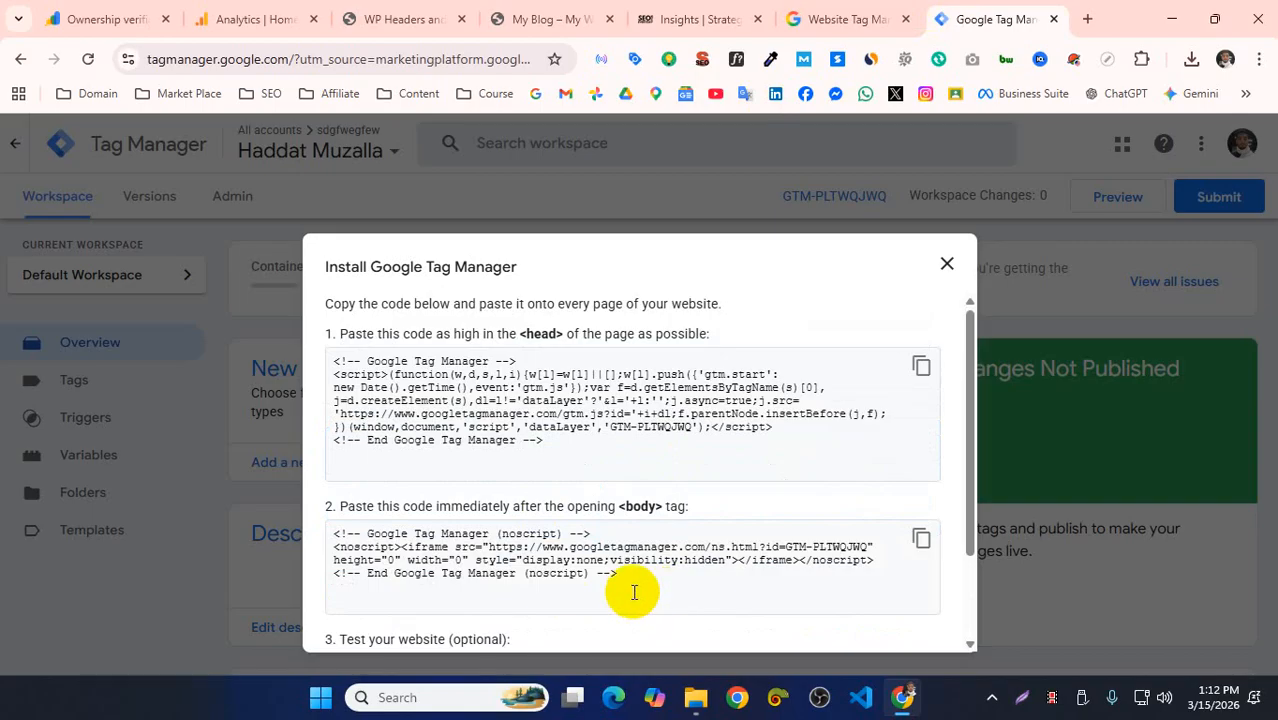
{"action": "scroll", "coordinate": [630, 590], "scroll_direction": "down", "scroll_amount": 2}
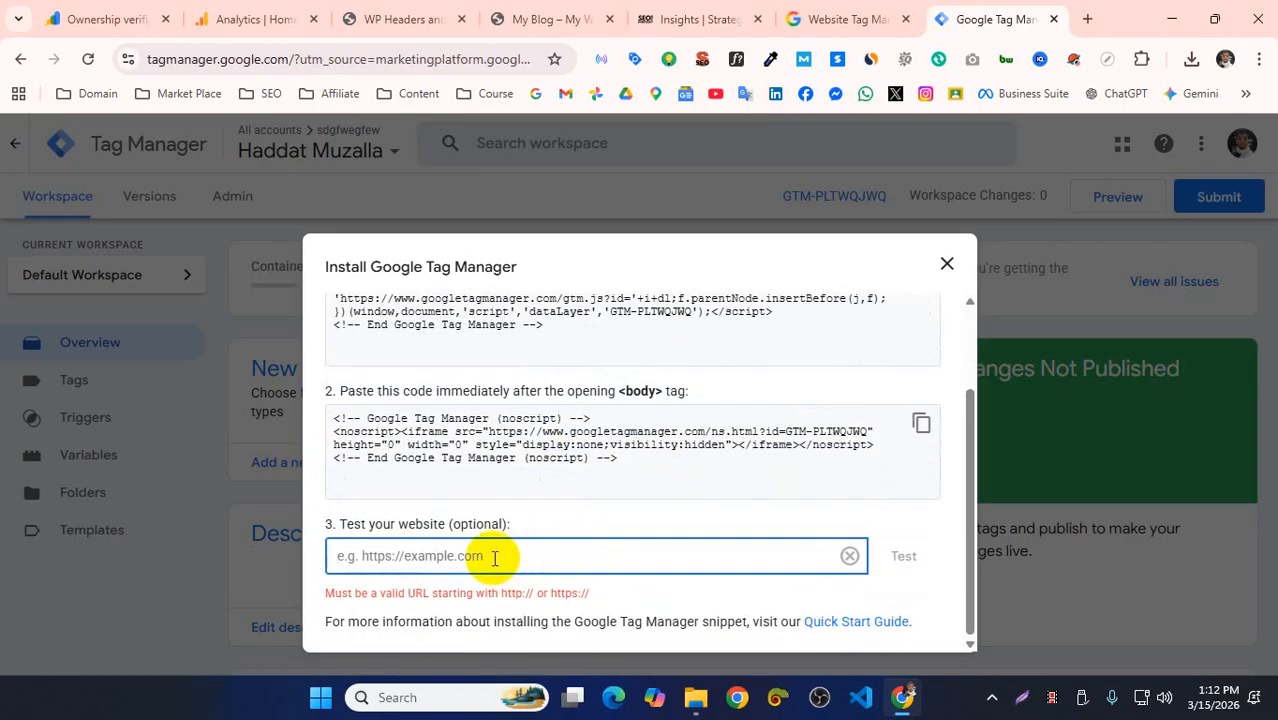
{"action": "key", "text": "super+v"}
{"action": "left_click", "coordinate": [470, 515]}
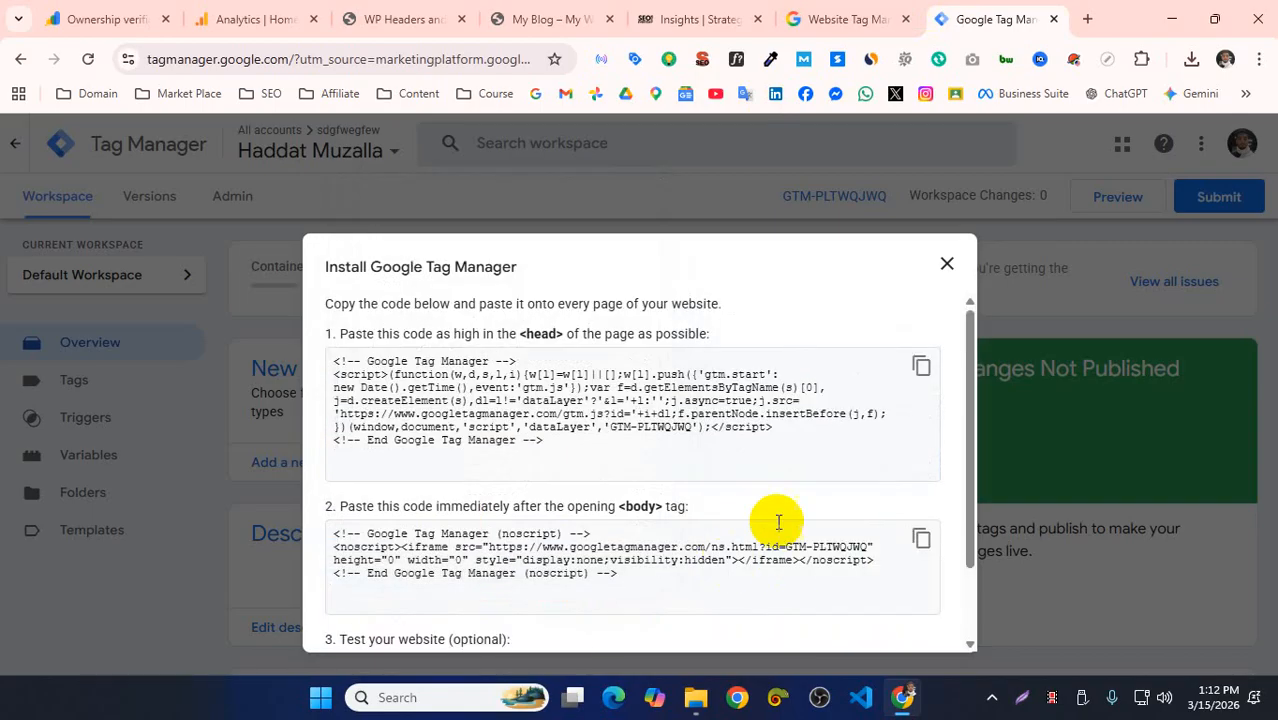
{"action": "left_click", "coordinate": [900, 580]}
{"action": "scroll", "coordinate": [585, 585], "scroll_direction": "down", "scroll_amount": 2}
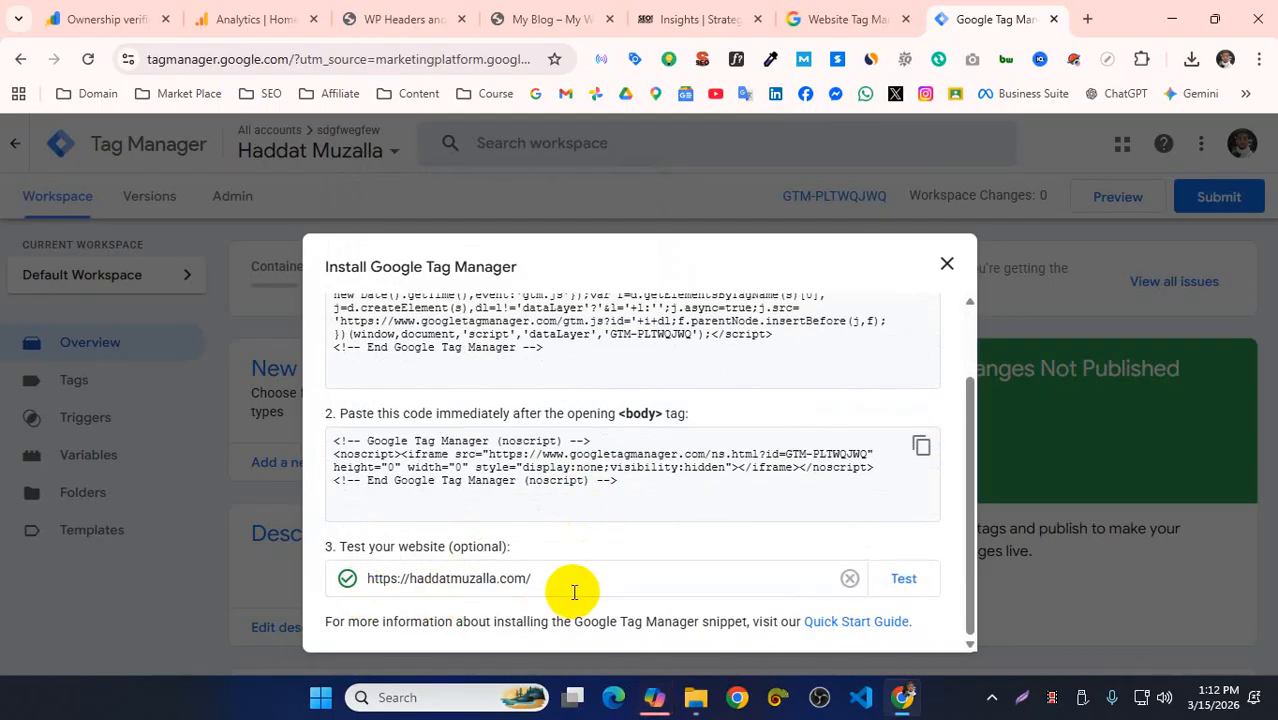
{"action": "left_click", "coordinate": [946, 265]}
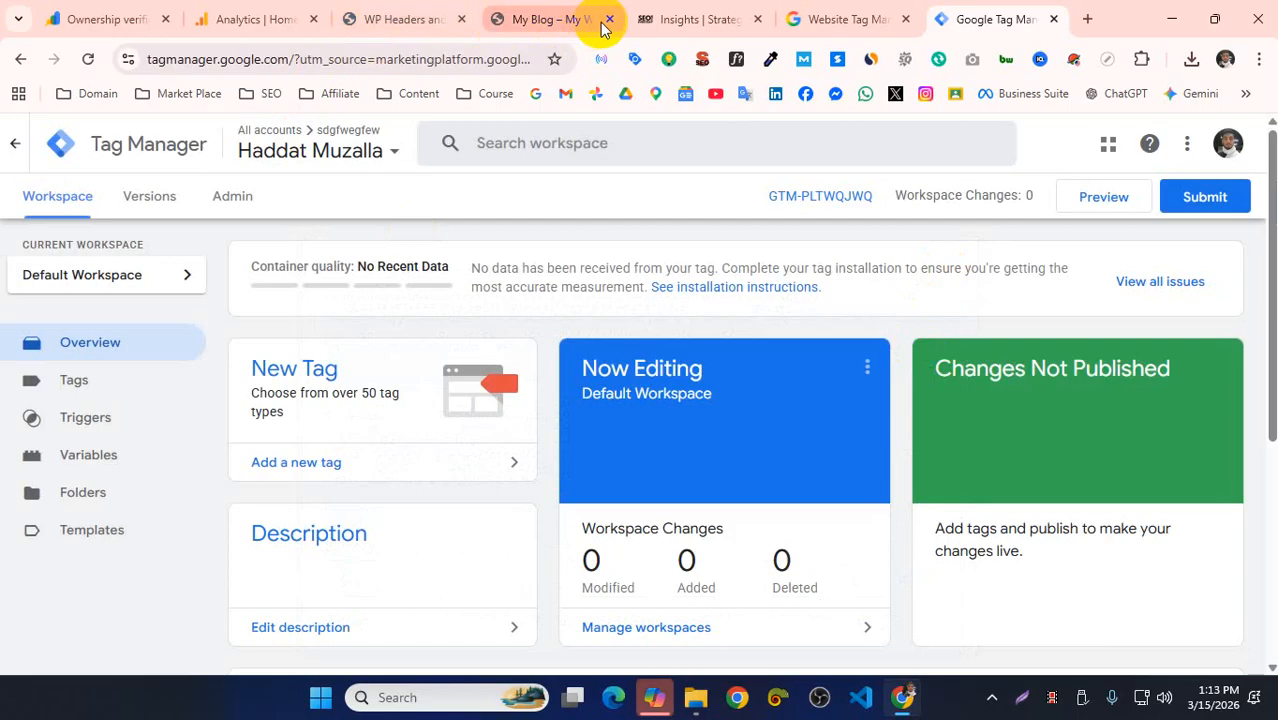
- Reload the haddatmuzalla.com home page and check the Google tags found in Tag Assistant
{"action": "left_click", "coordinate": [644, 20]}
{"action": "left_click", "coordinate": [562, 19]}
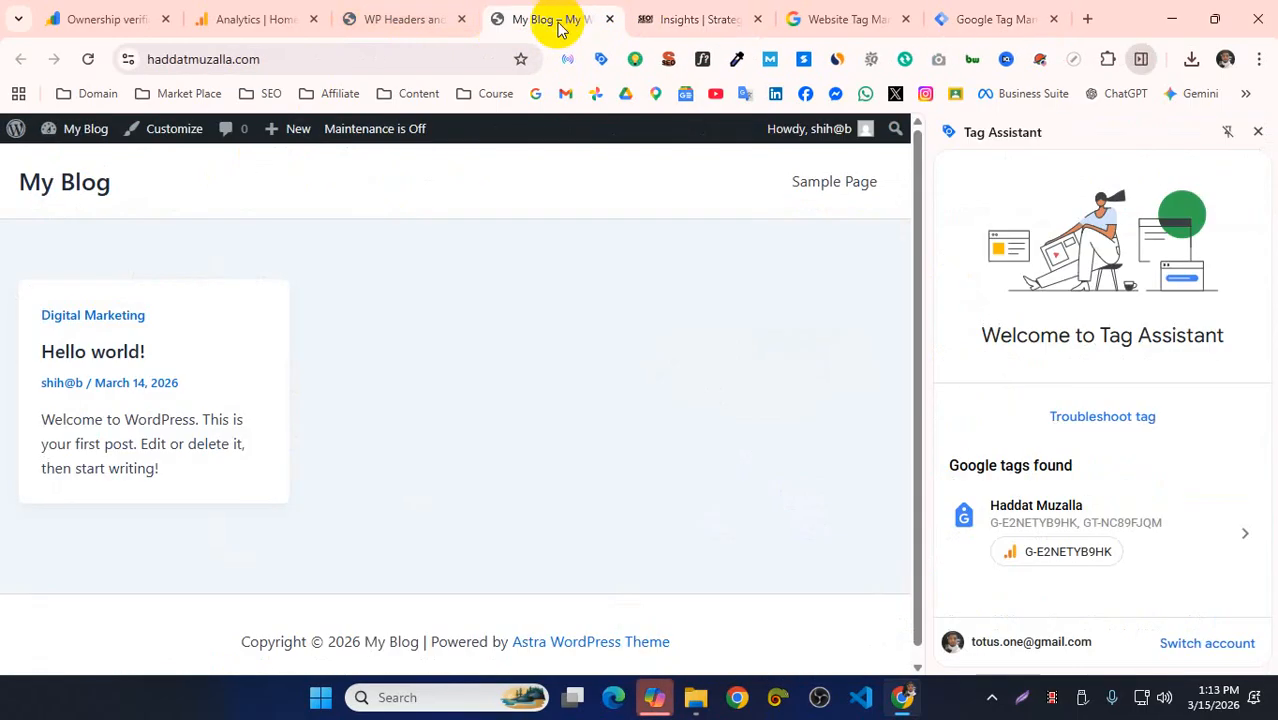
{"action": "left_click", "coordinate": [88, 59]}
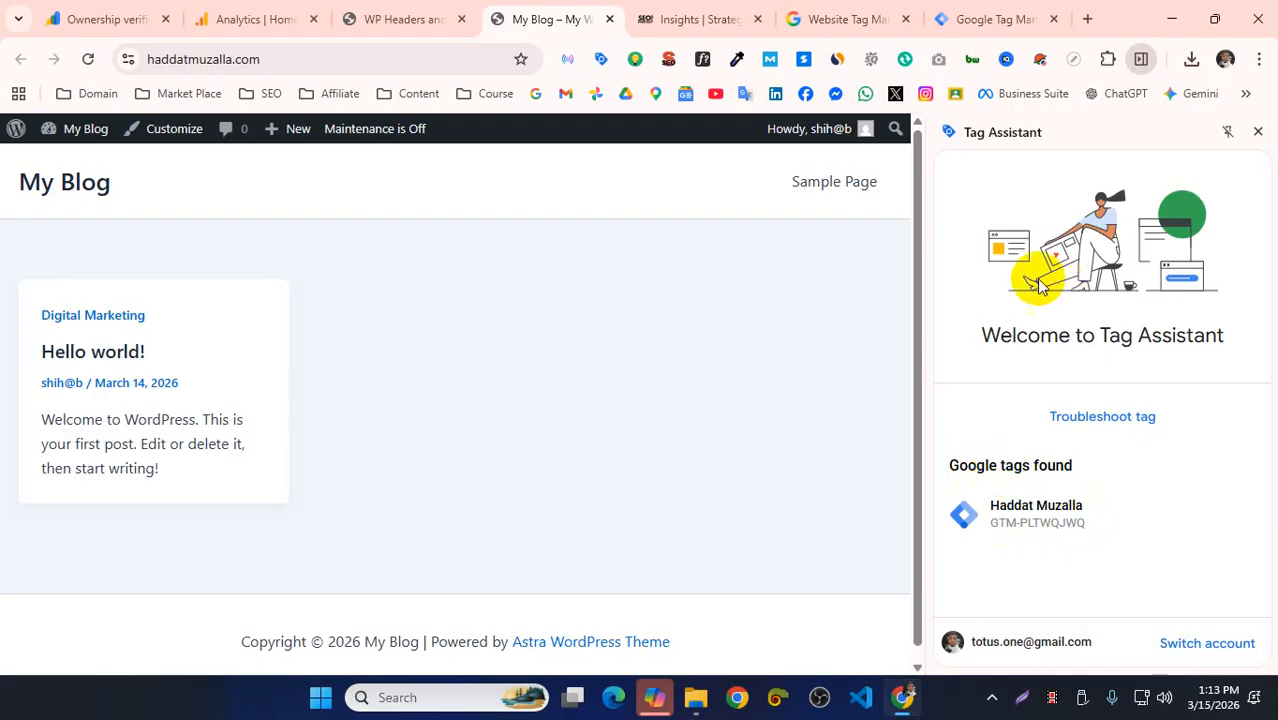
- Start a new tag in the Haddat Muzalla Tag Manager workspace, name it GA4 and choose Google Tag as its type
{"action": "left_click", "coordinate": [990, 19]}
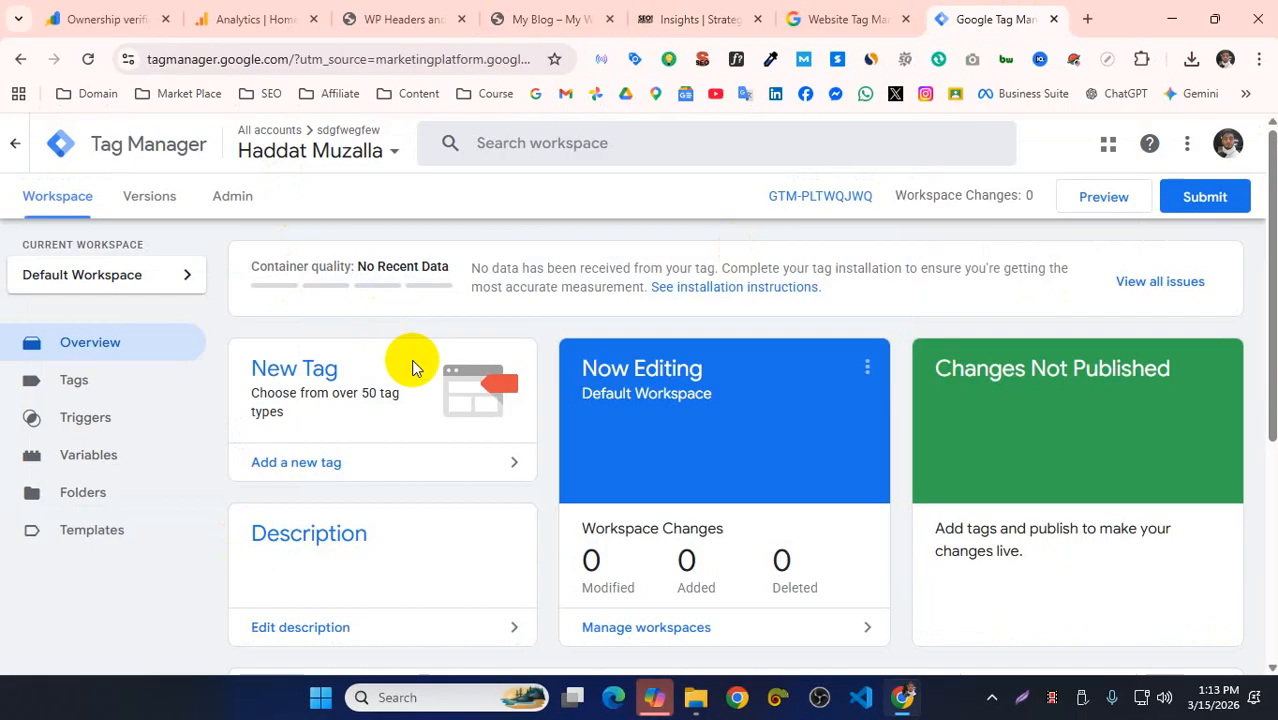
{"action": "left_click", "coordinate": [318, 447]}
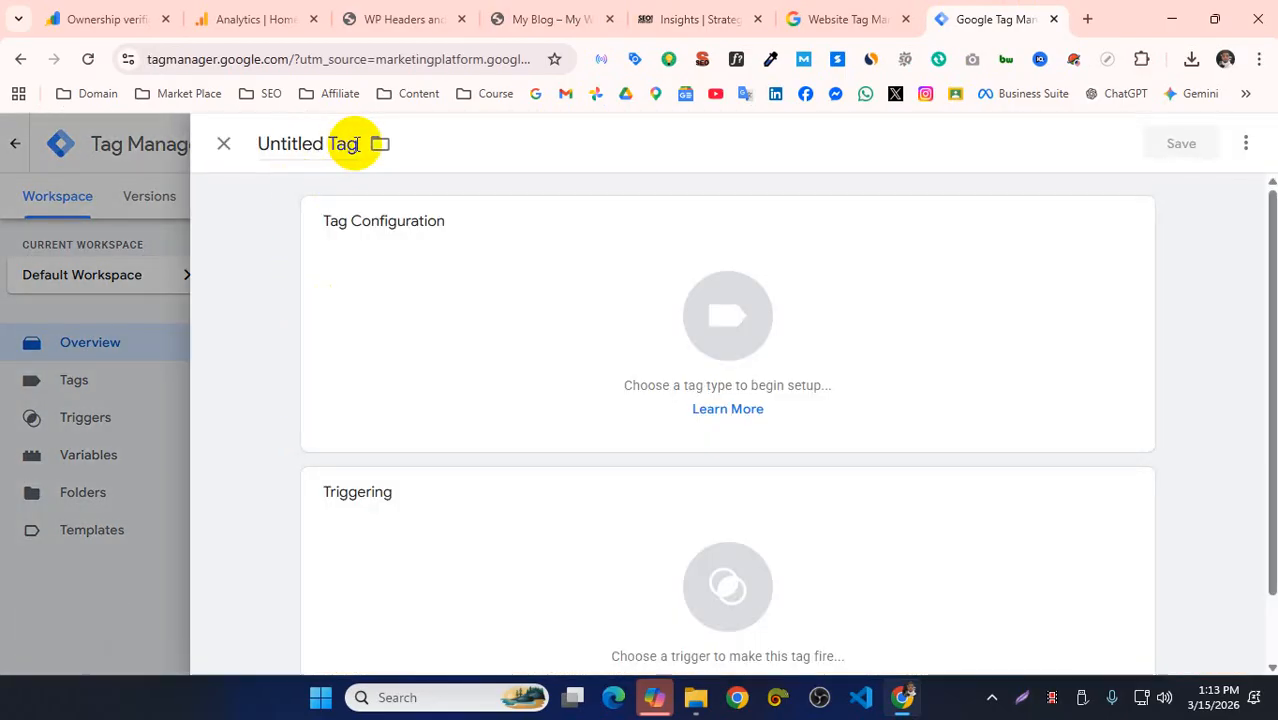
{"action": "left_click_drag", "start_coordinate": [355, 143], "coordinate": [233, 153]}
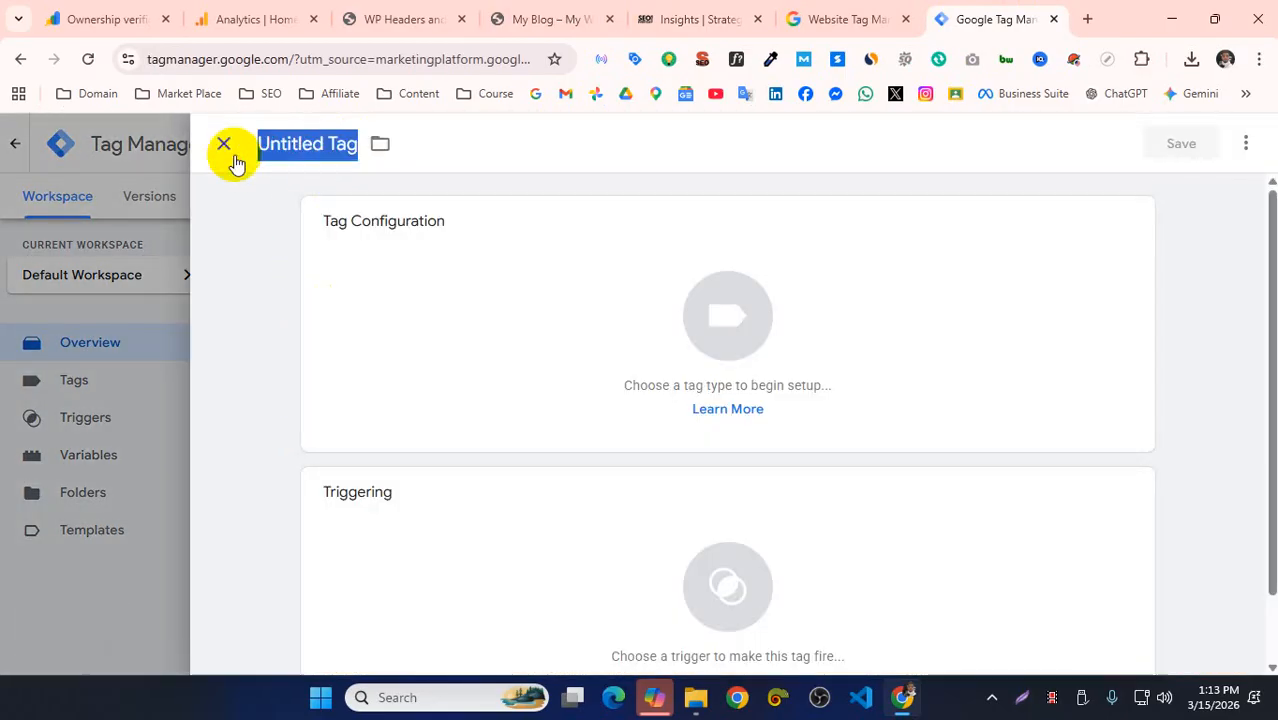
{"action": "type", "text": "GA4"}
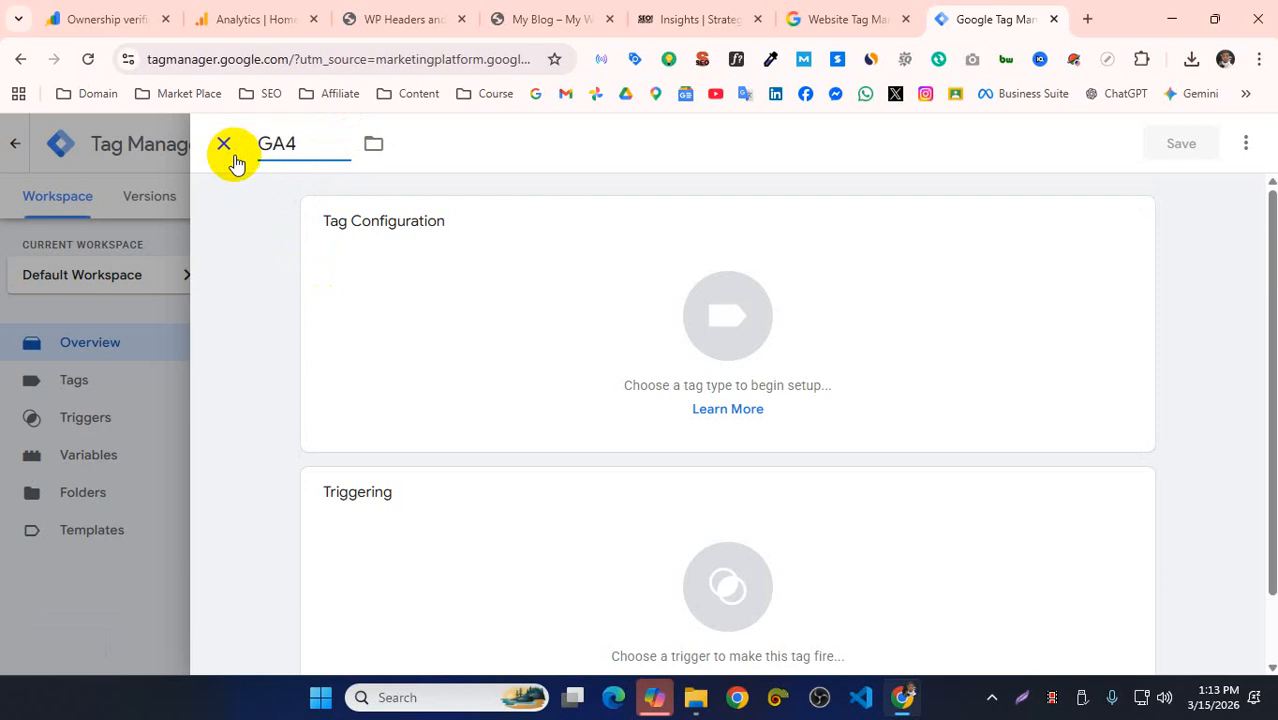
{"action": "left_click", "coordinate": [646, 321]}
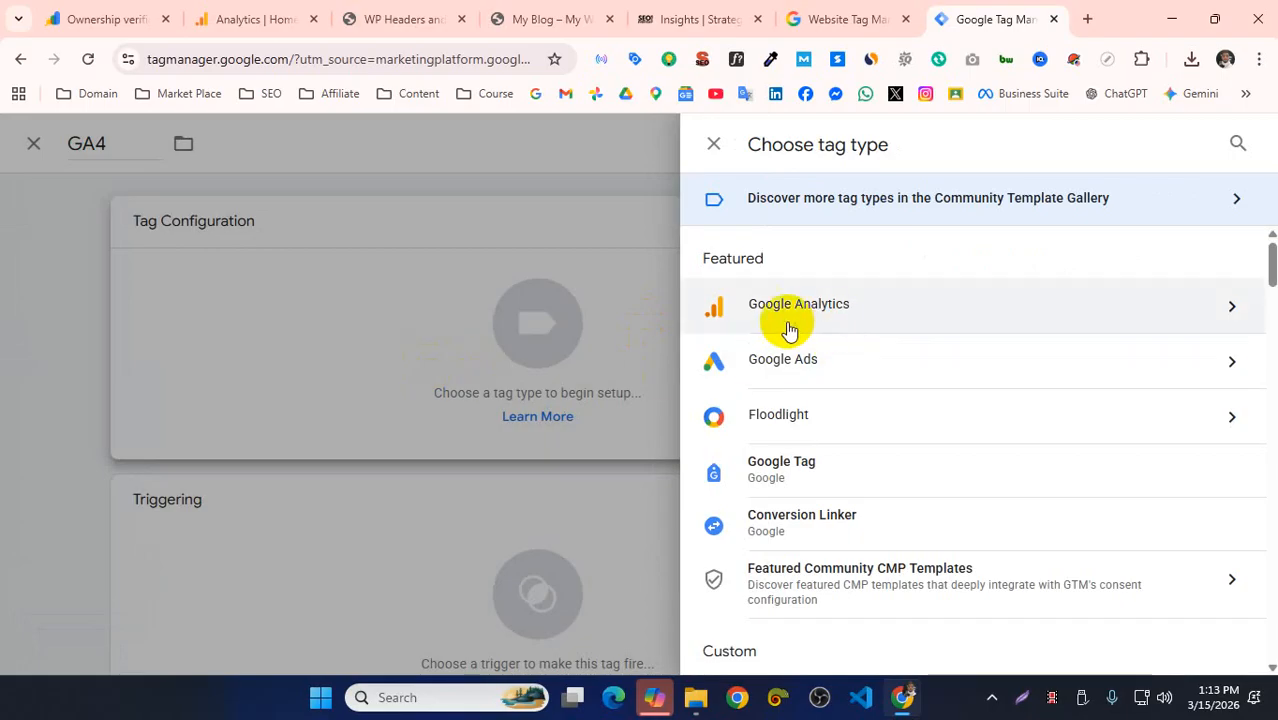
{"action": "left_click", "coordinate": [843, 475]}
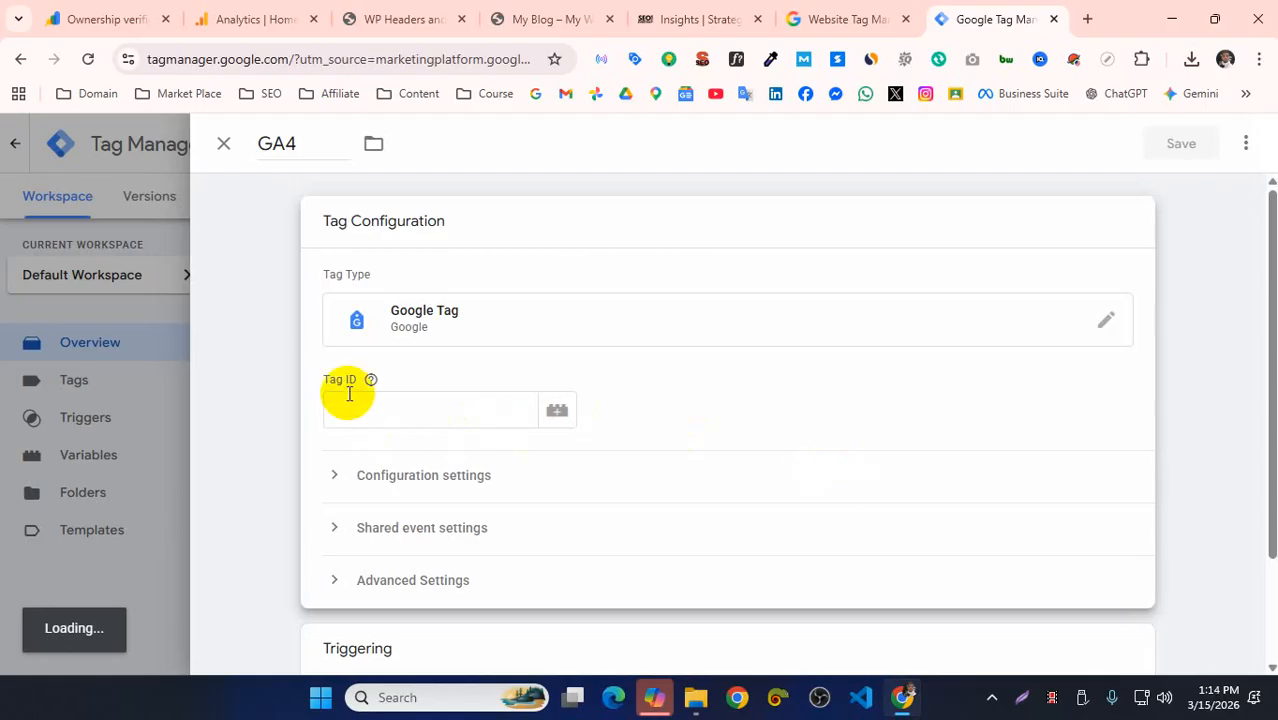
- Switch Google Analytics to the Haddat Muzalla property under the Eshikhon account and locate its Measurement ID on the home page
{"action": "left_click", "coordinate": [228, 21]}
{"action": "left_click", "coordinate": [284, 145]}
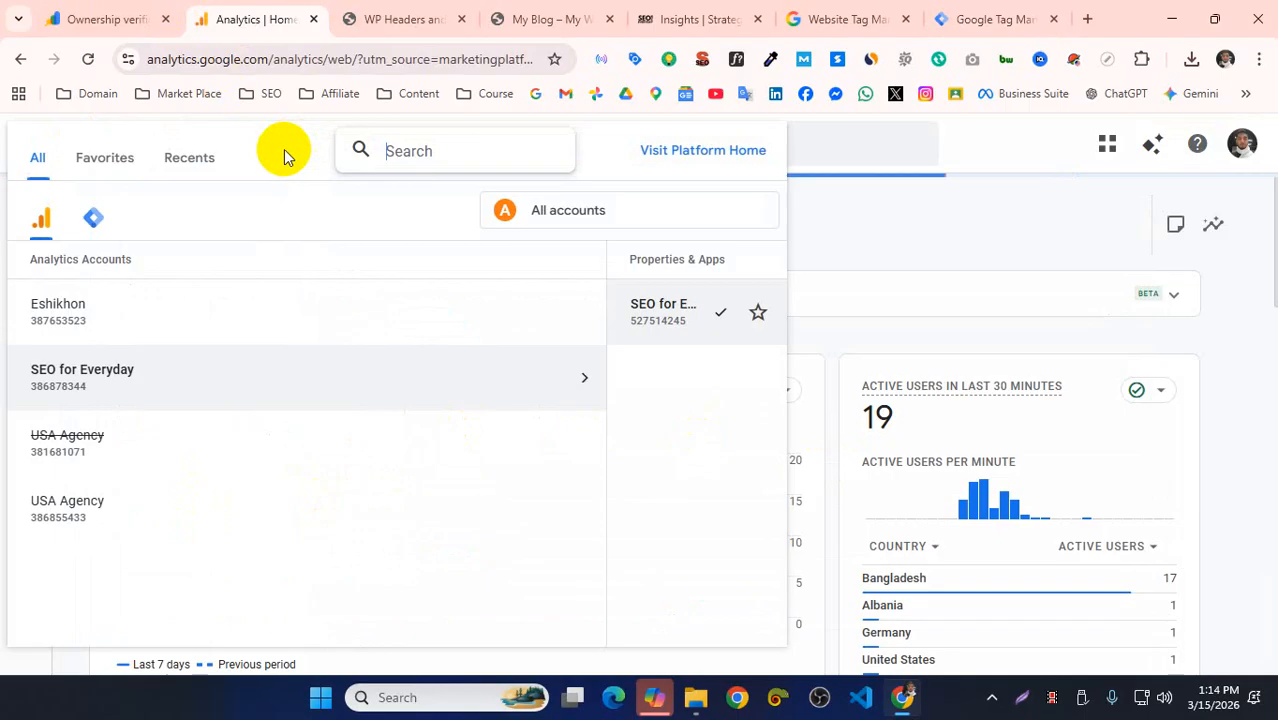
{"action": "left_click", "coordinate": [189, 313]}
{"action": "left_click", "coordinate": [630, 318]}
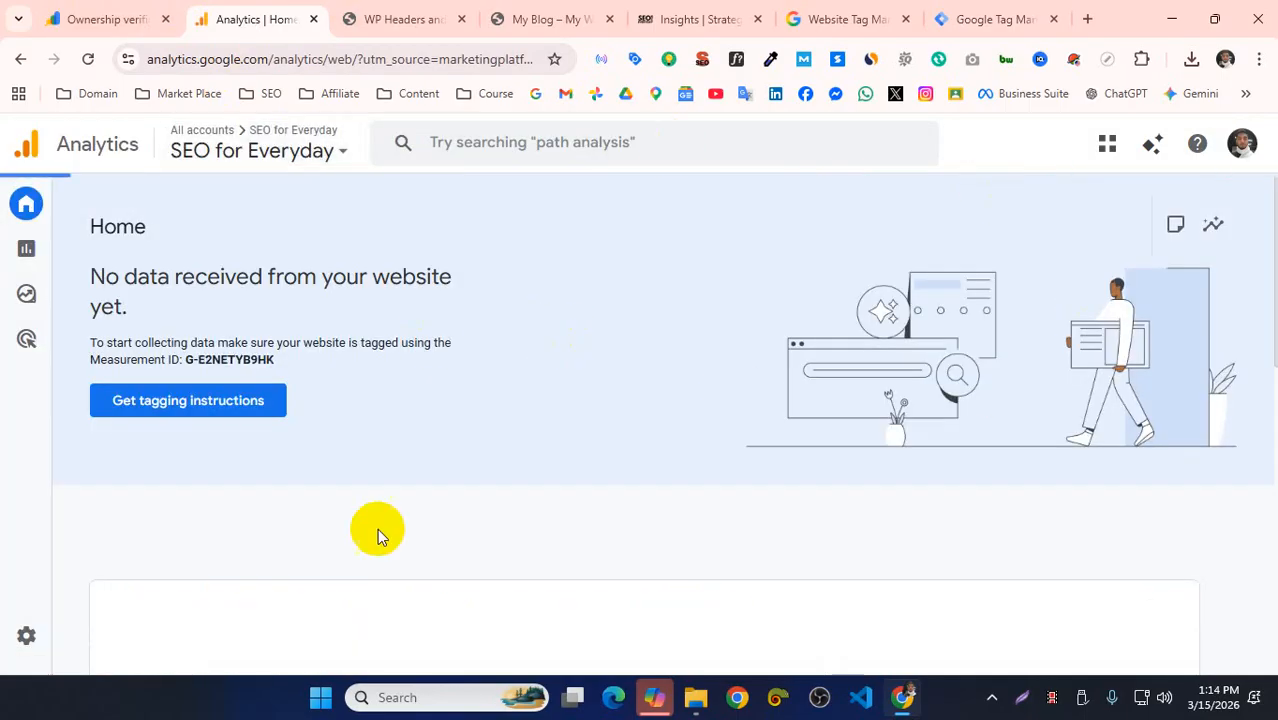
{"action": "left_click_drag", "start_coordinate": [184, 359], "coordinate": [282, 397]}
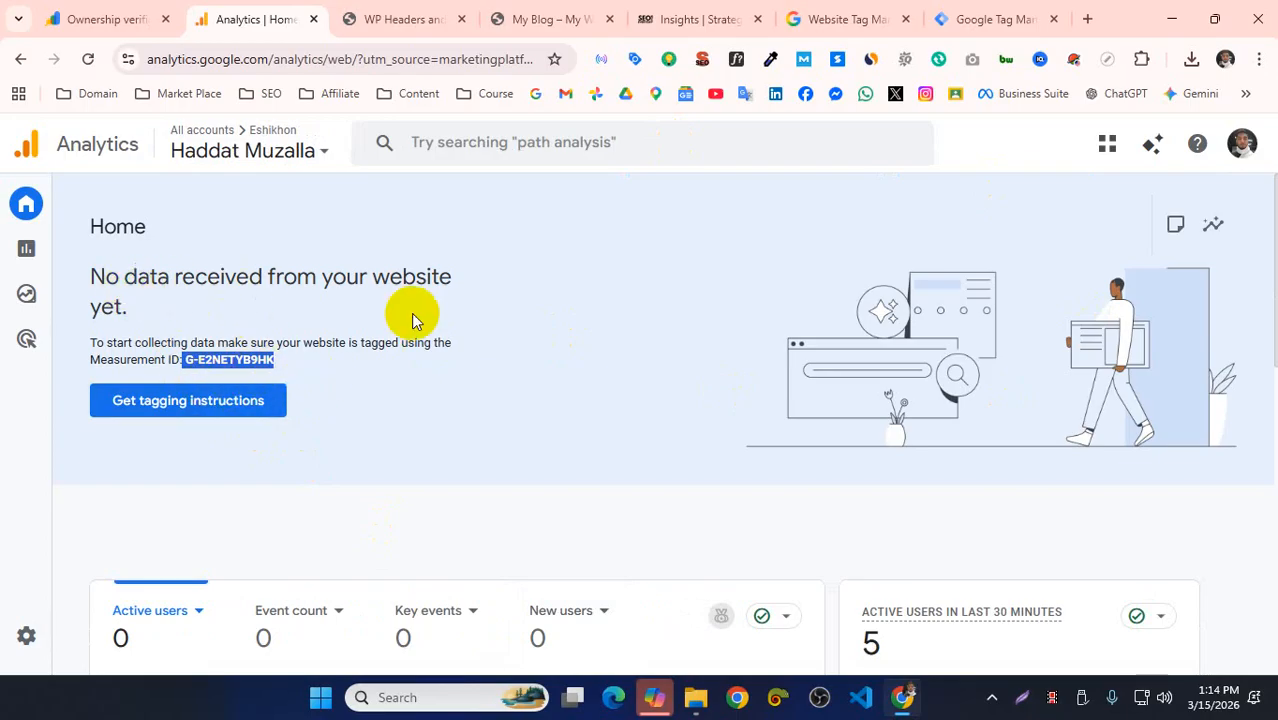
- Open the Haddat Muzalla web stream details from the Analytics data streams and copy the Measurement ID
{"action": "left_click", "coordinate": [30, 635]}
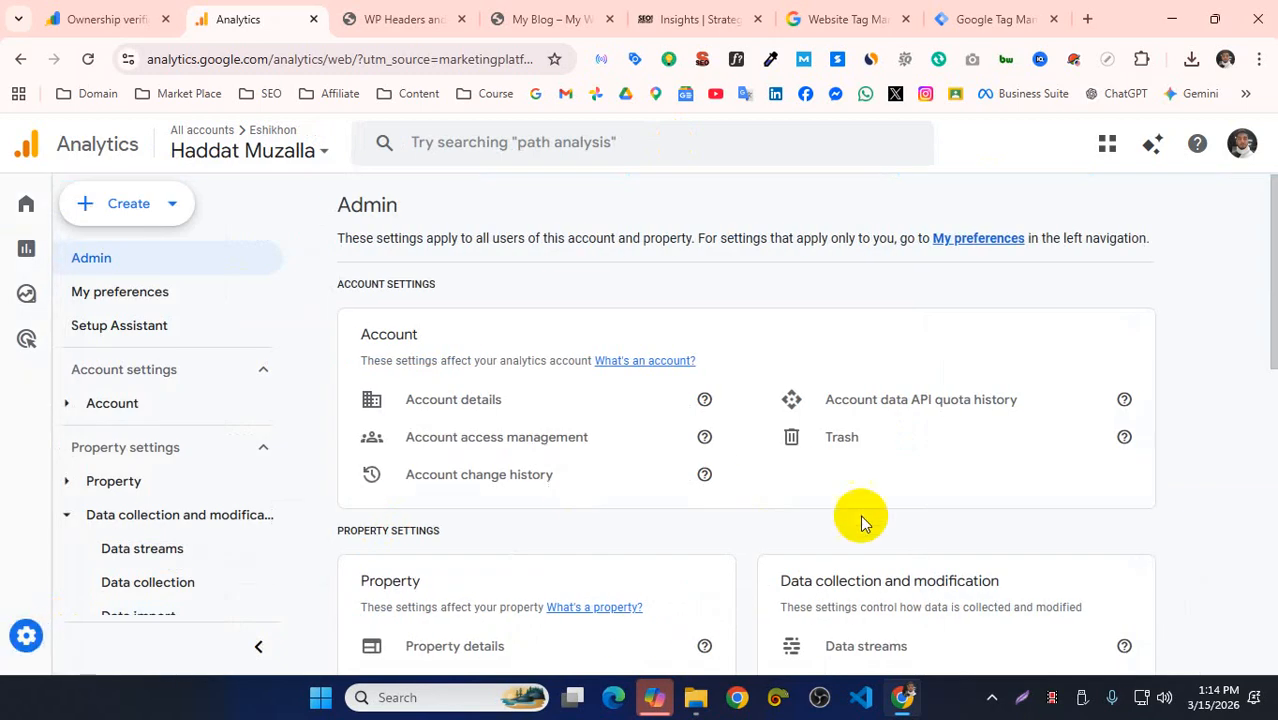
{"action": "scroll", "coordinate": [862, 521], "scroll_direction": "down", "scroll_amount": 2}
{"action": "left_click", "coordinate": [878, 465]}
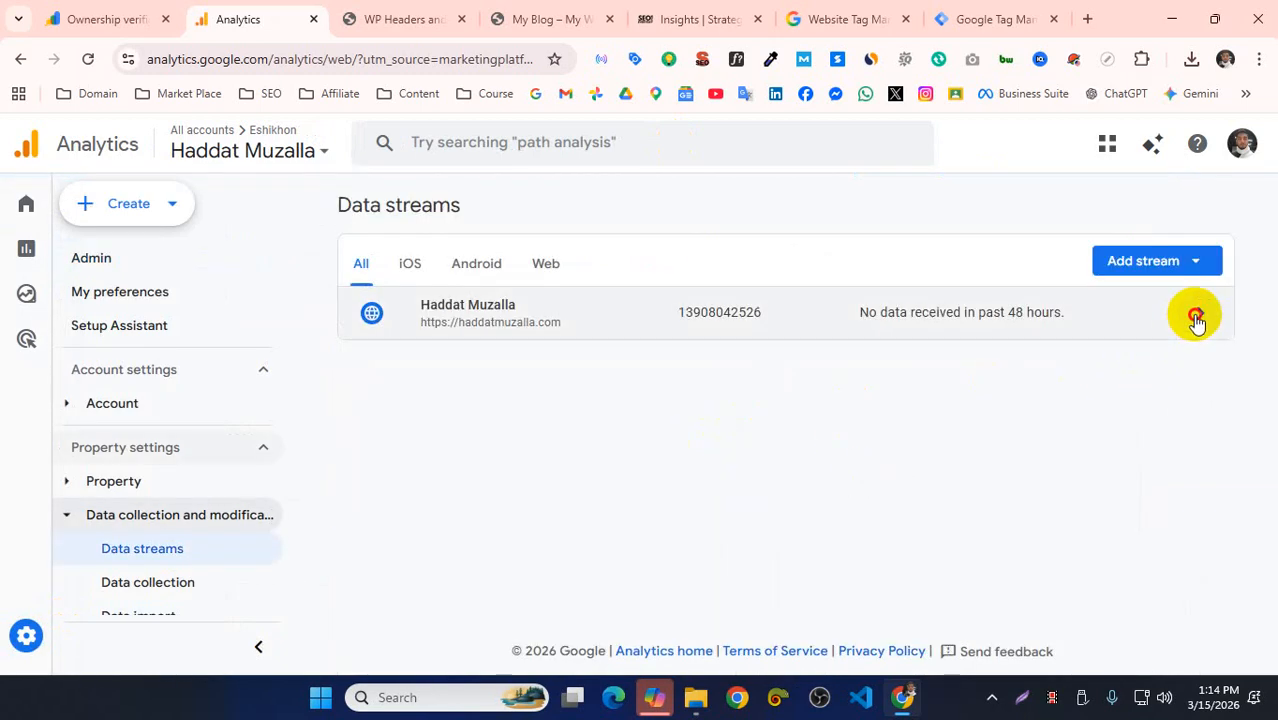
{"action": "left_click", "coordinate": [1193, 318]}
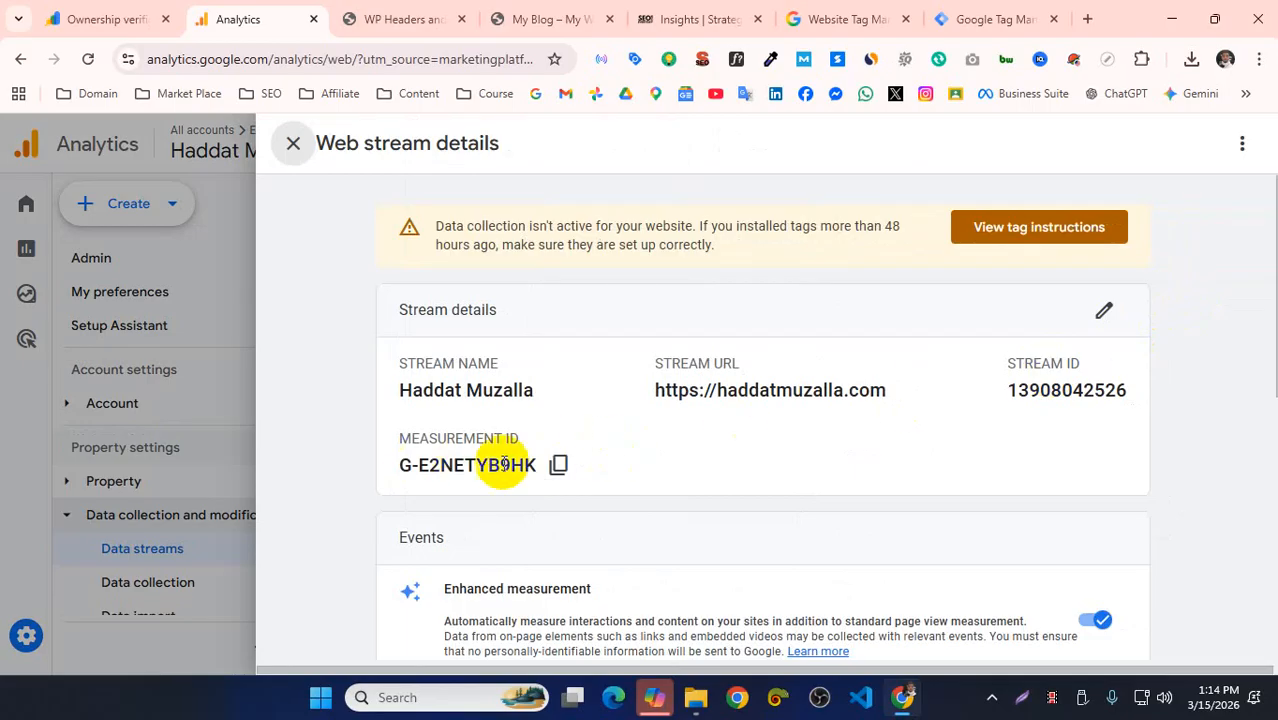
{"action": "left_click", "coordinate": [558, 465]}
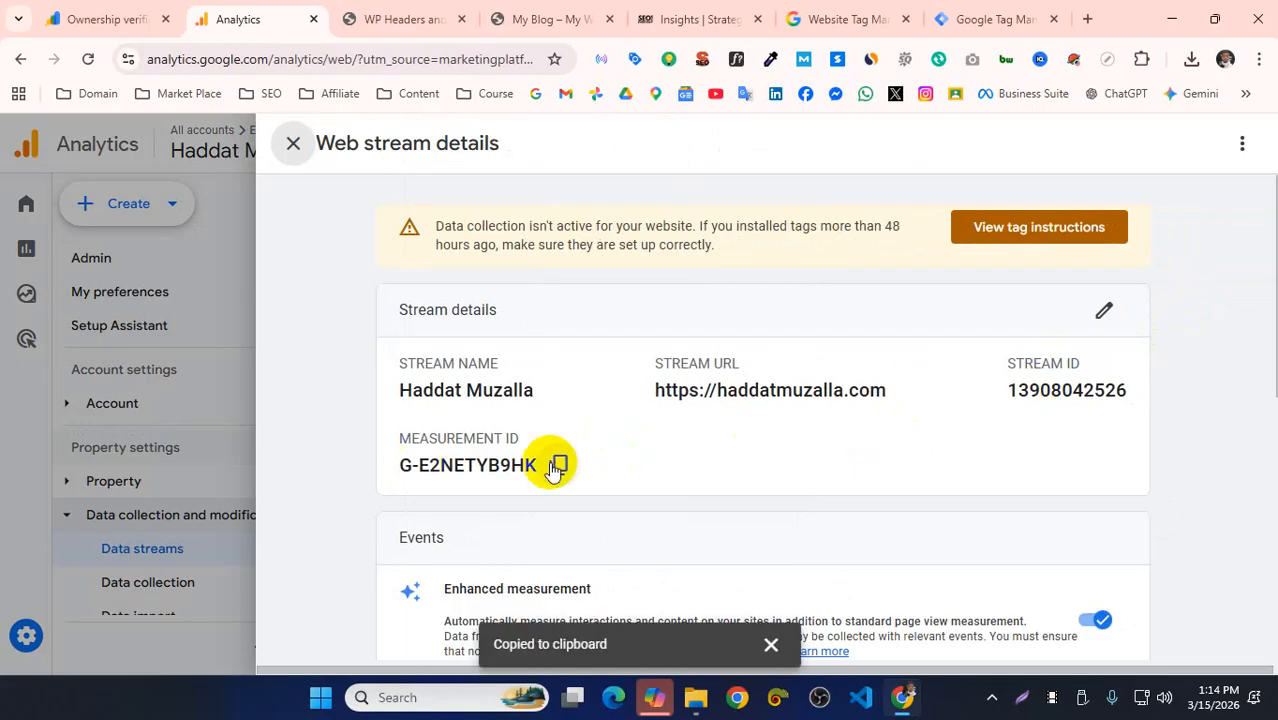
- Paste the copied Measurement ID G-E2NETYB9HK as the Tag ID of the GA4 tag in Tag Manager
{"action": "left_click", "coordinate": [985, 19]}
{"action": "left_click", "coordinate": [416, 404]}
{"action": "right_click", "coordinate": [416, 404]}
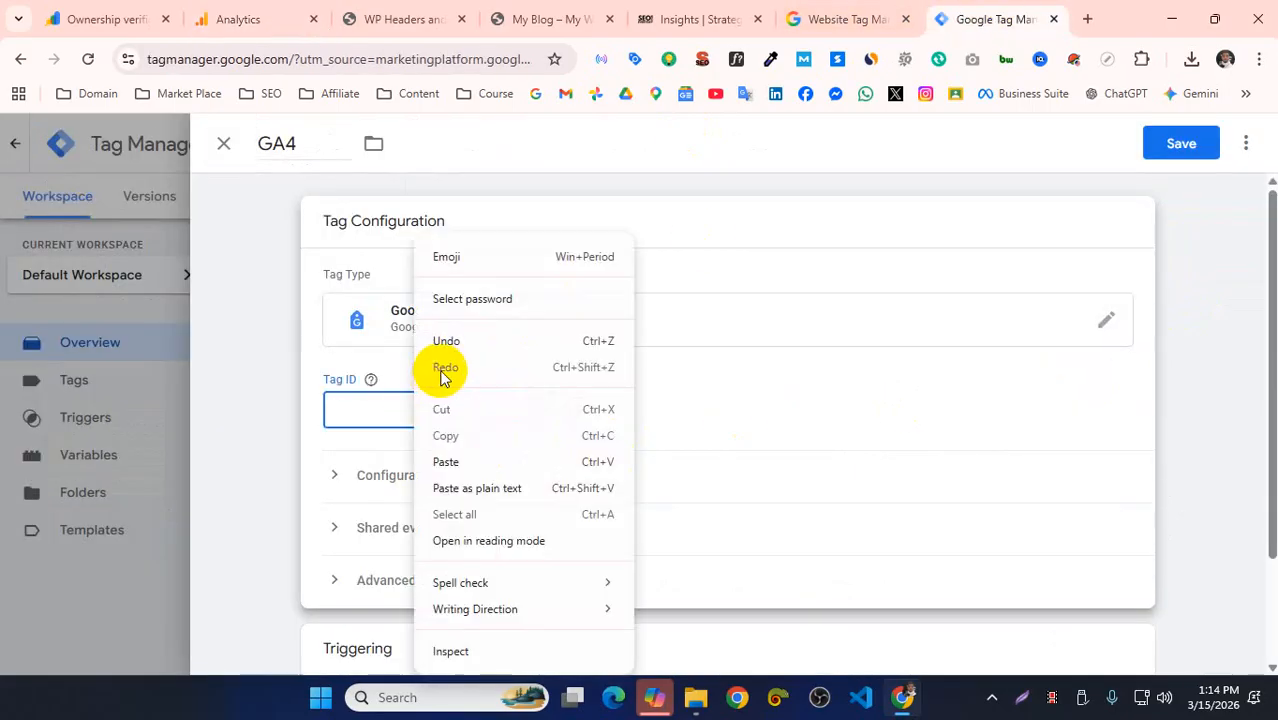
{"action": "left_click", "coordinate": [442, 448]}
{"action": "left_click", "coordinate": [485, 462]}
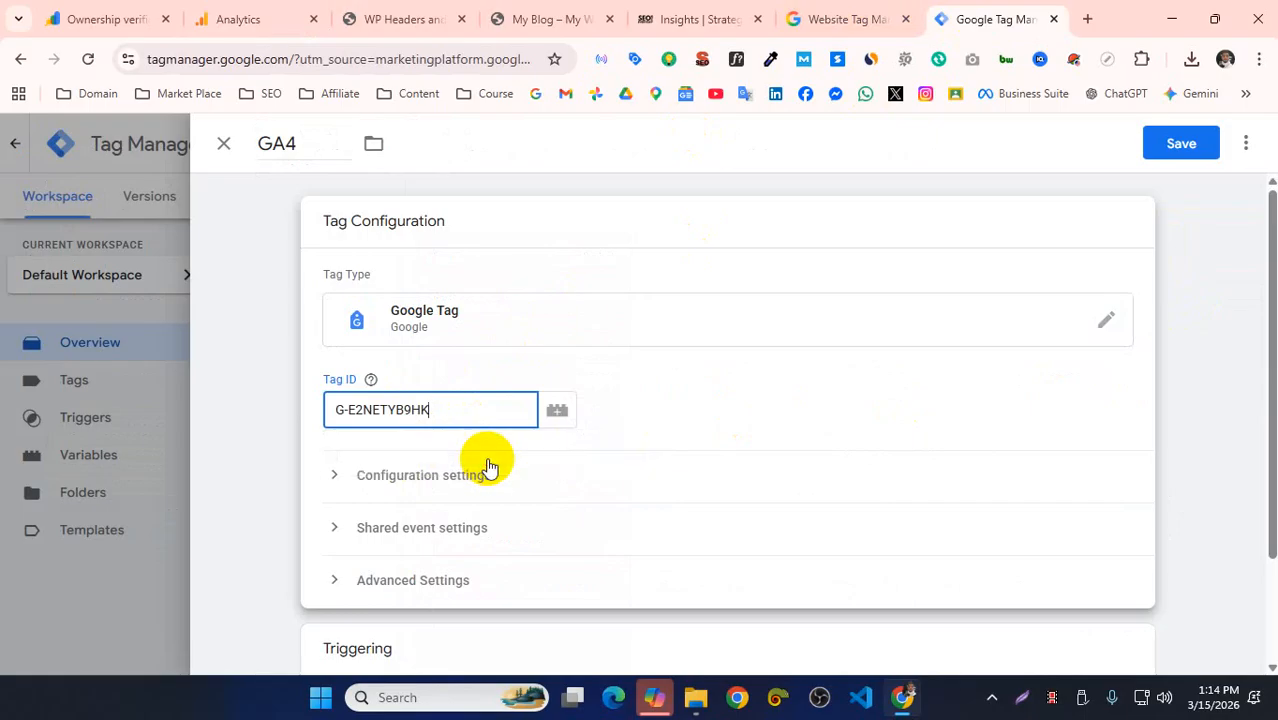
- Replace the GA4 tag's default firing trigger with All Pages, Consent Initialization - All Pages and Initialization - All Pages
{"action": "scroll", "coordinate": [679, 385], "scroll_direction": "down", "scroll_amount": 2}
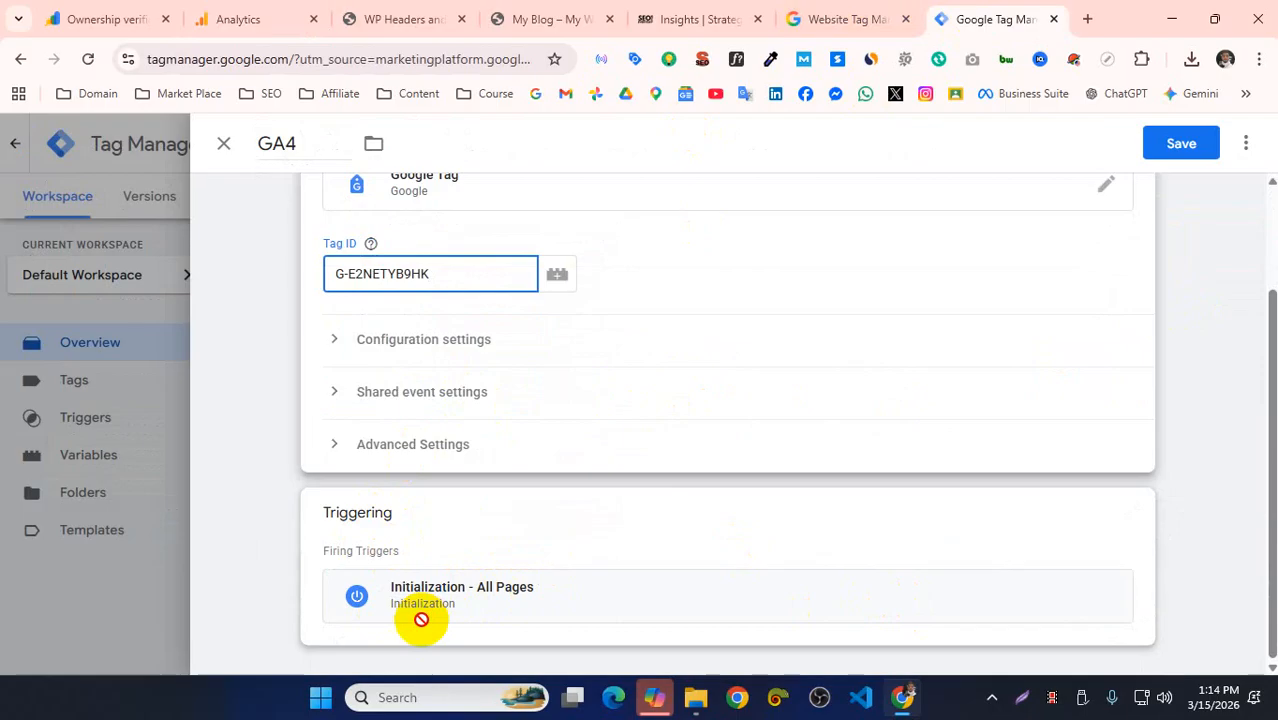
{"action": "left_click", "coordinate": [928, 578]}
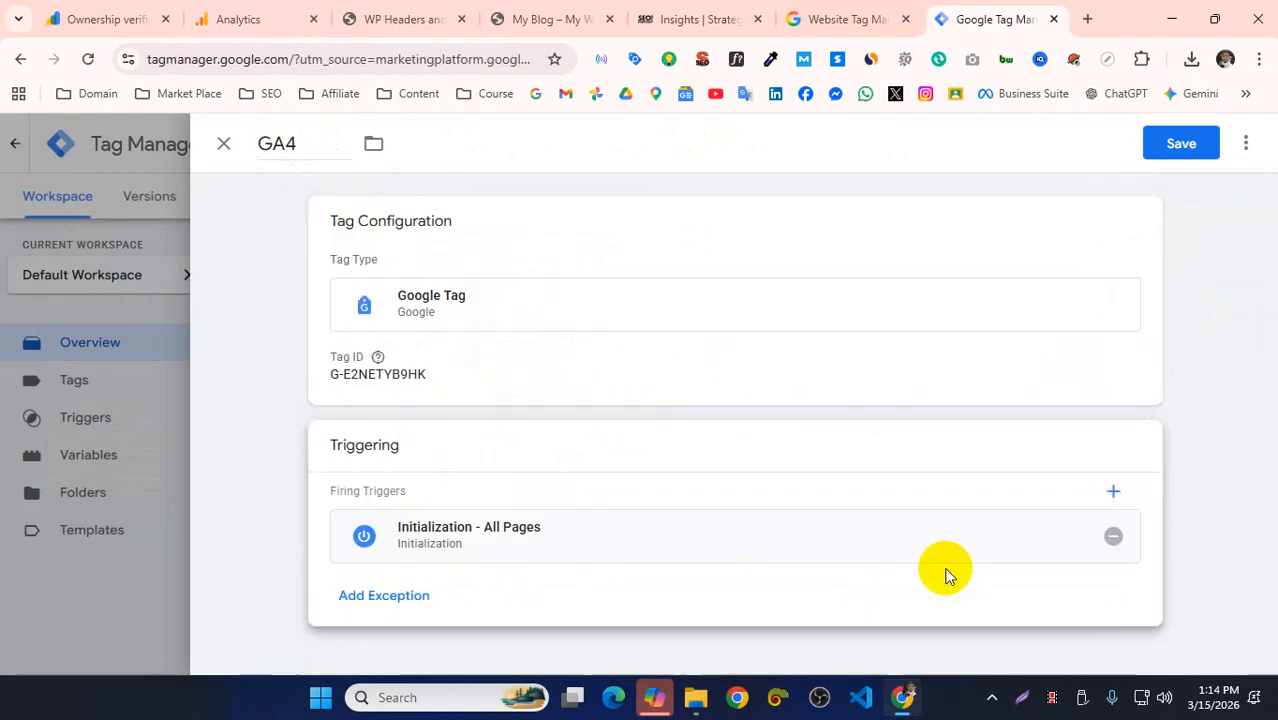
{"action": "left_click", "coordinate": [1110, 537]}
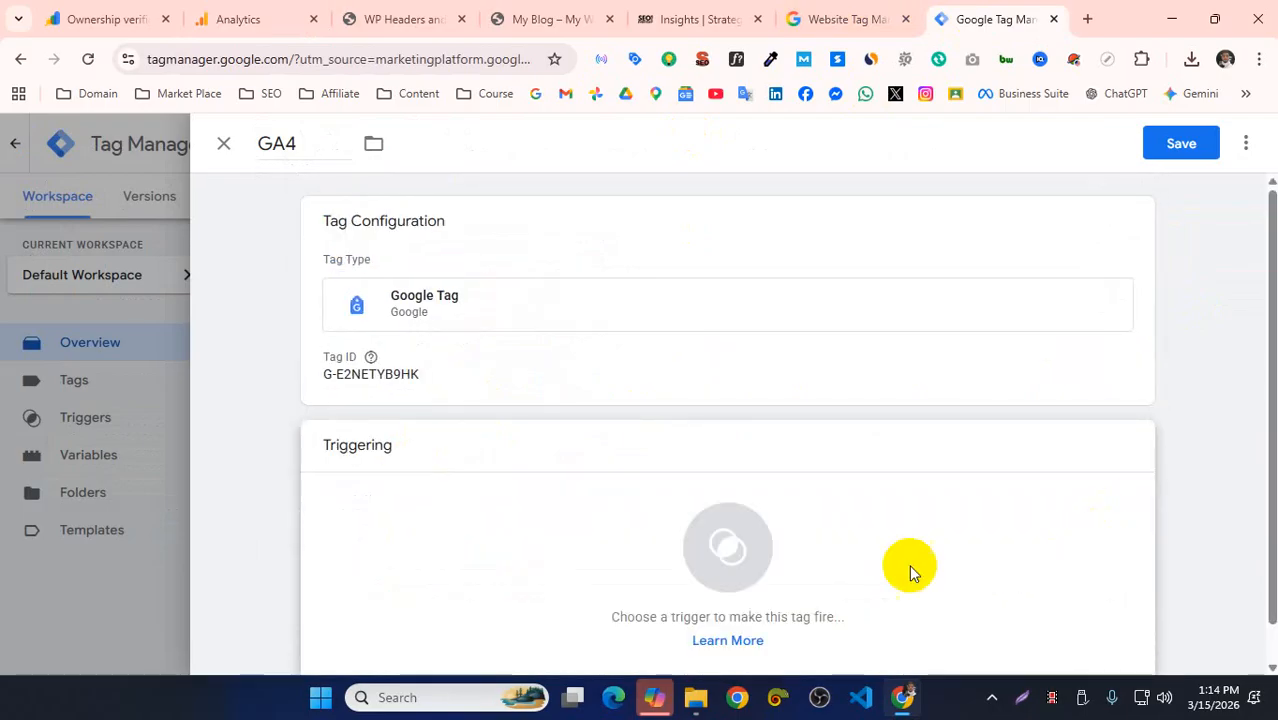
{"action": "left_click", "coordinate": [712, 580]}
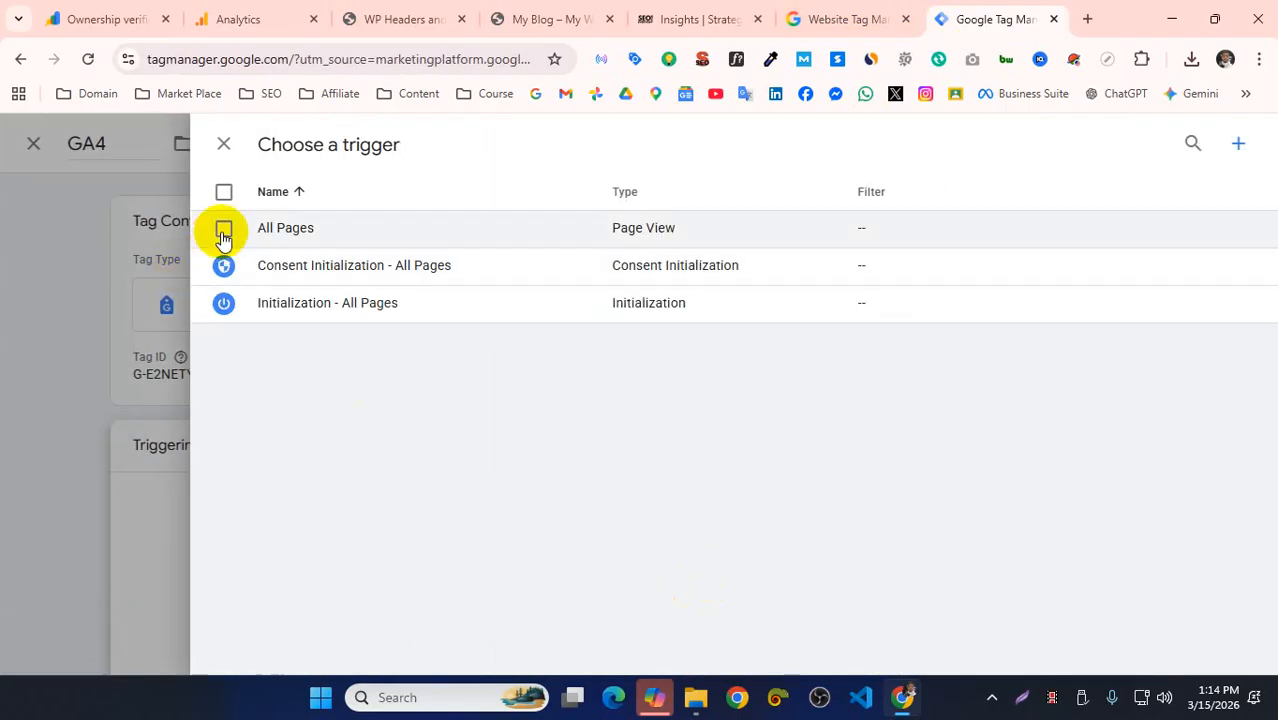
{"action": "left_click", "coordinate": [223, 230]}
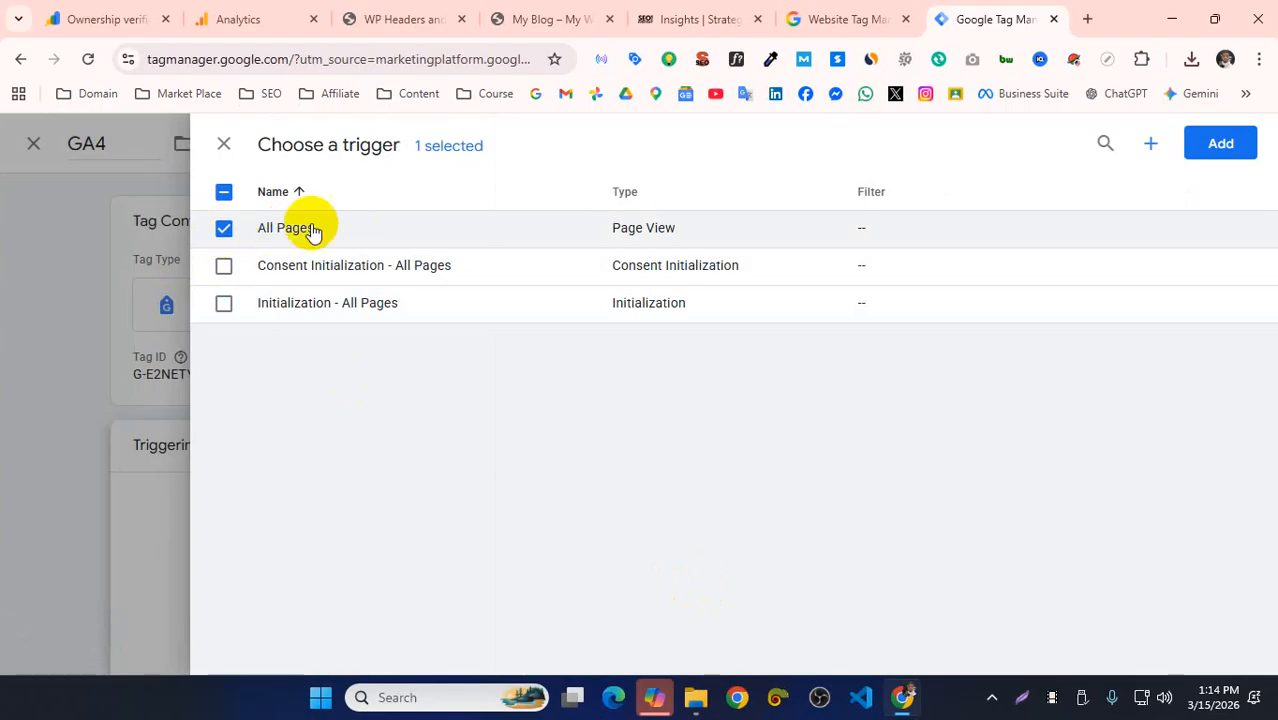
{"action": "left_click", "coordinate": [223, 191]}
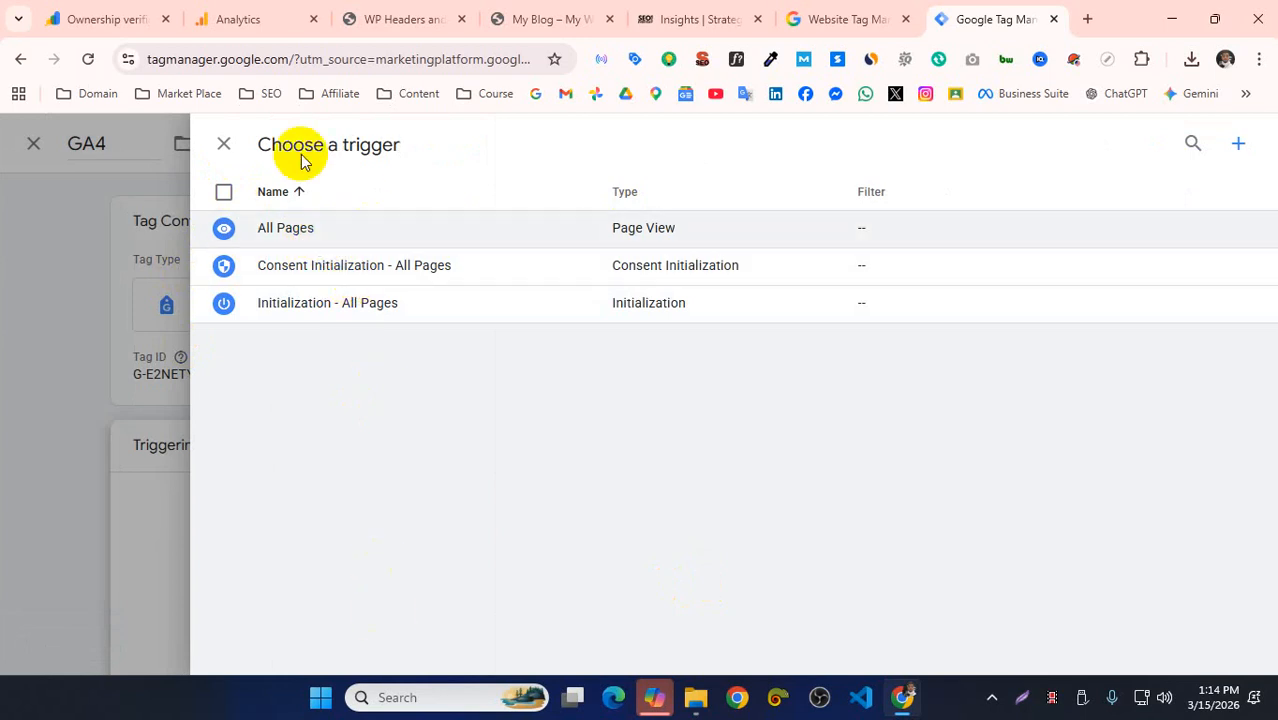
{"action": "left_click", "coordinate": [223, 193]}
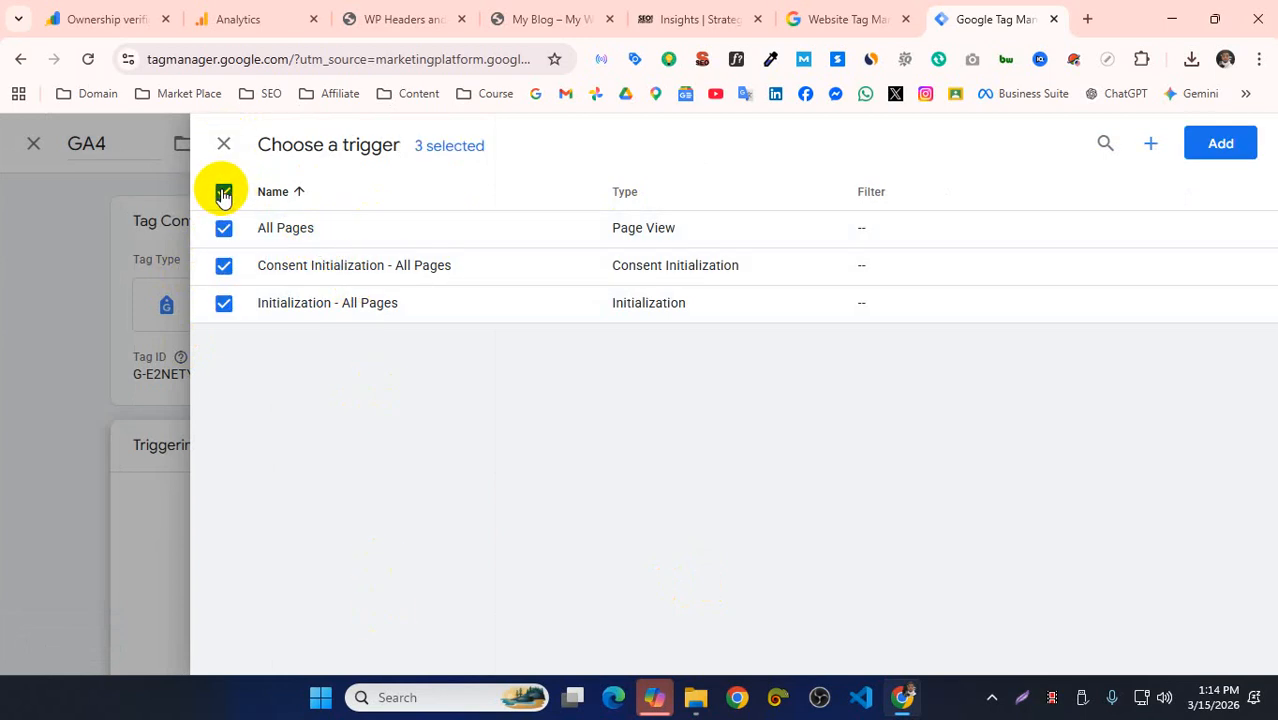
{"action": "left_click", "coordinate": [1224, 145]}
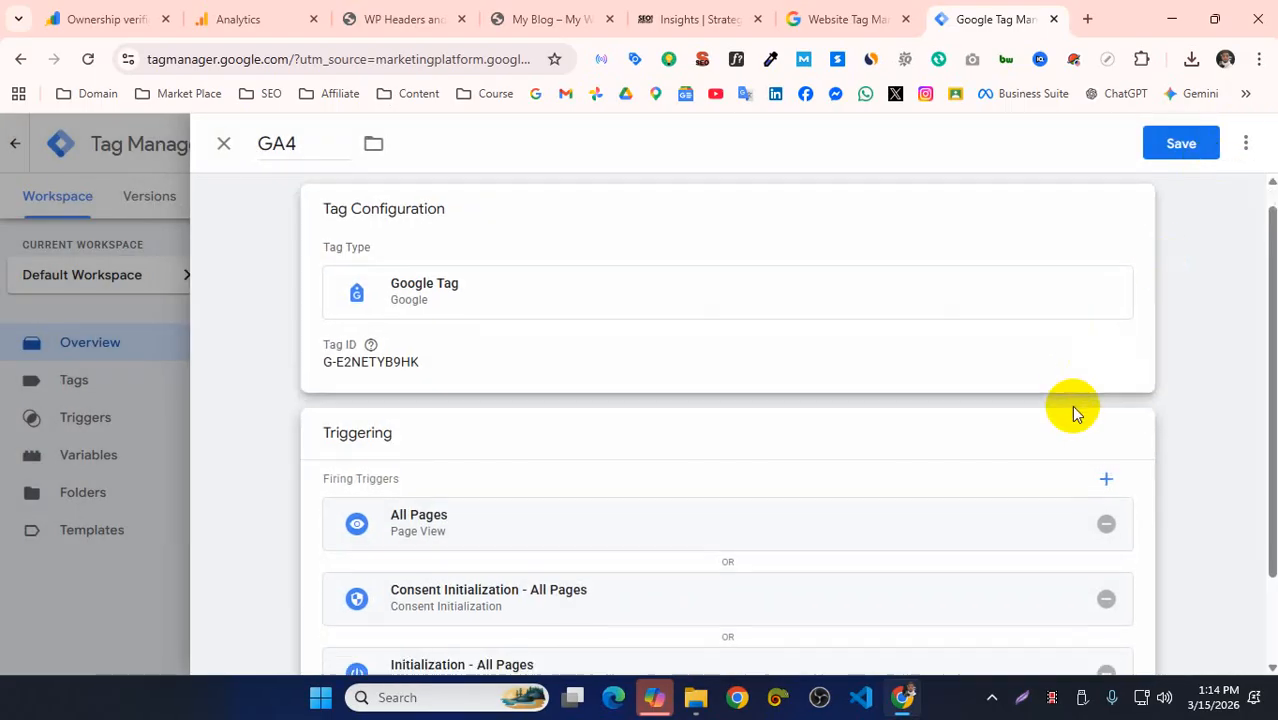
- Review the GA4 tag's firing triggers and save the tag
{"action": "scroll", "coordinate": [1073, 413], "scroll_direction": "down", "scroll_amount": 1}
{"action": "left_click_drag", "start_coordinate": [405, 362], "coordinate": [331, 355]}
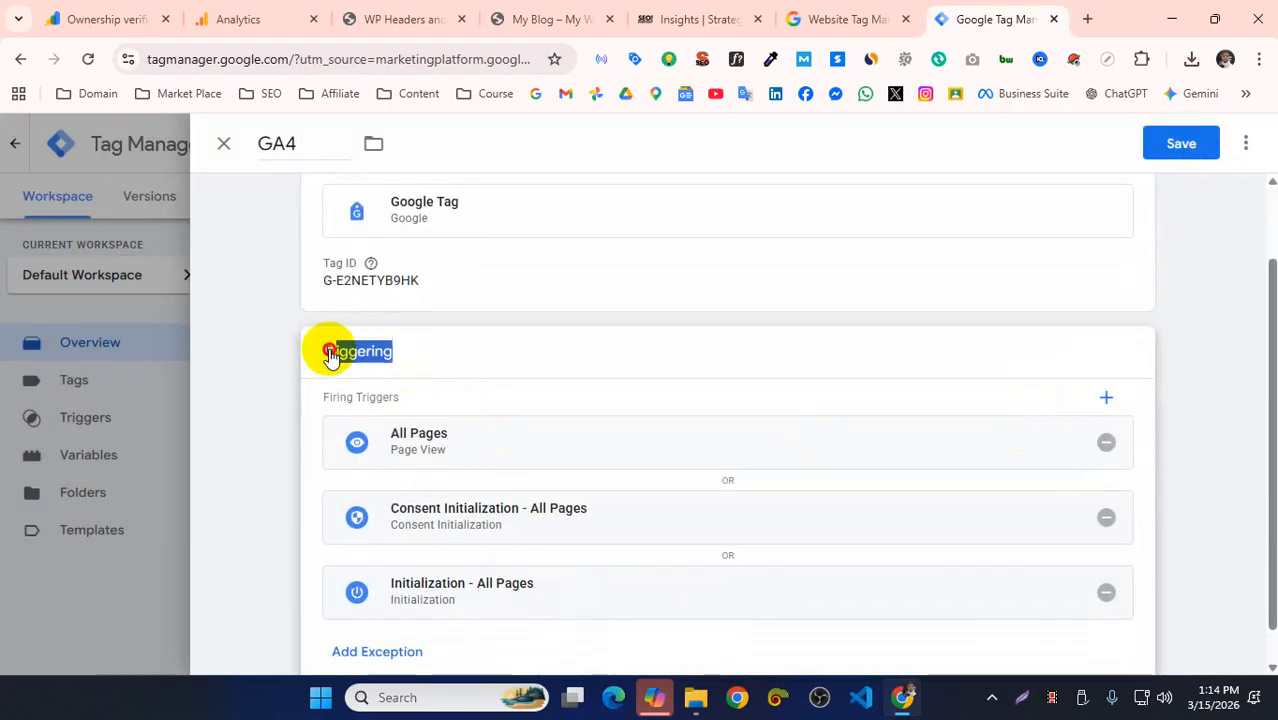
{"action": "scroll", "coordinate": [428, 380], "scroll_direction": "up", "scroll_amount": 1}
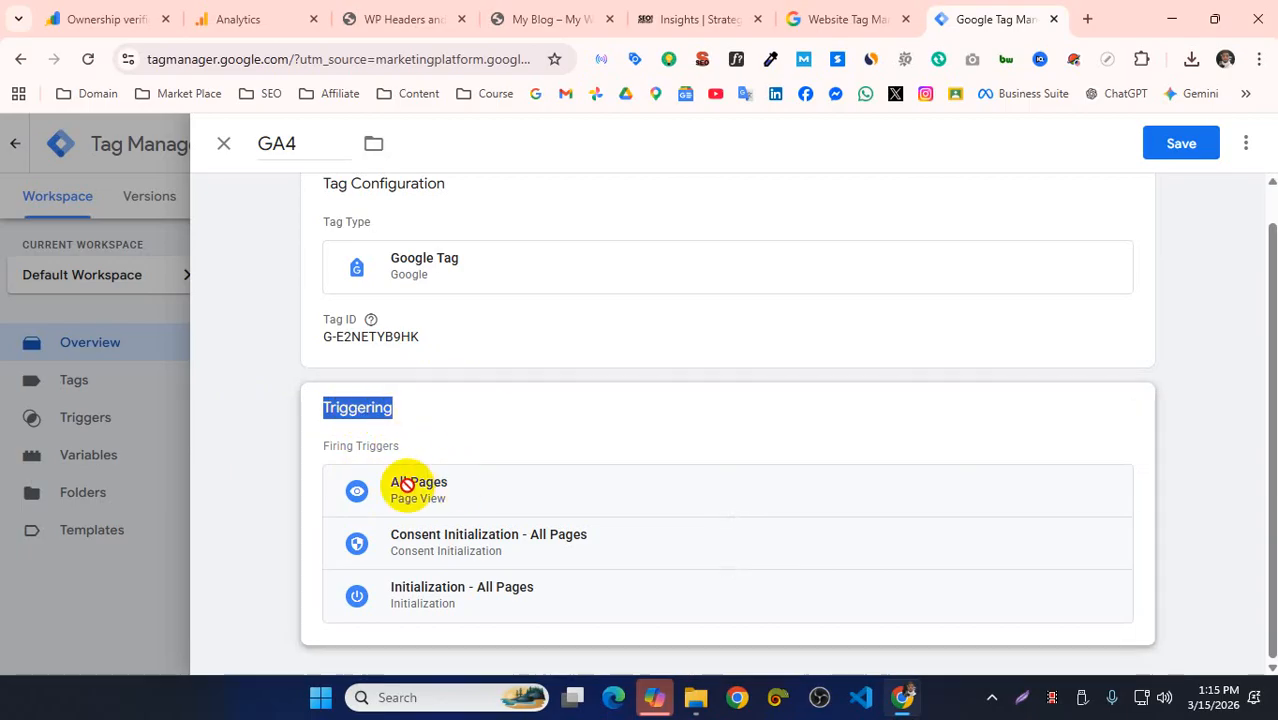
{"action": "left_click_drag", "start_coordinate": [448, 485], "coordinate": [611, 428]}
{"action": "left_click", "coordinate": [1181, 145]}
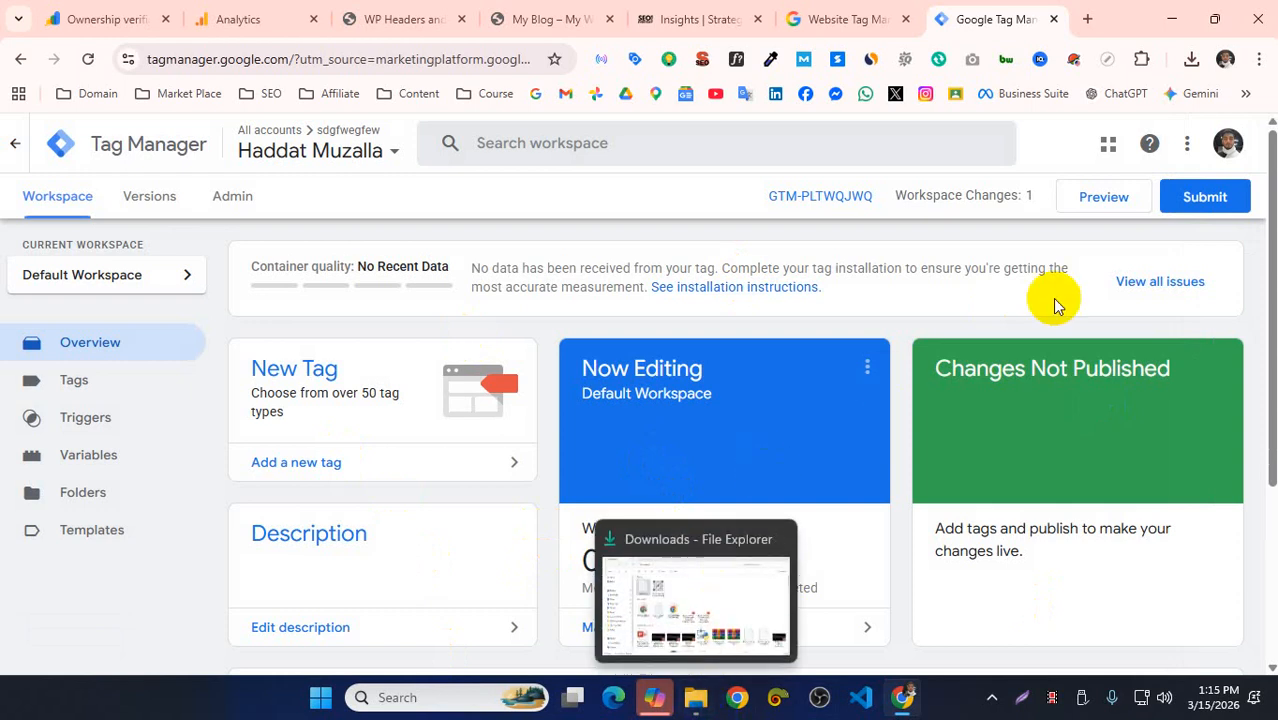
- Submit the workspace changes and publish them to the live site, skipping the version name and description
{"action": "left_click", "coordinate": [1204, 200]}
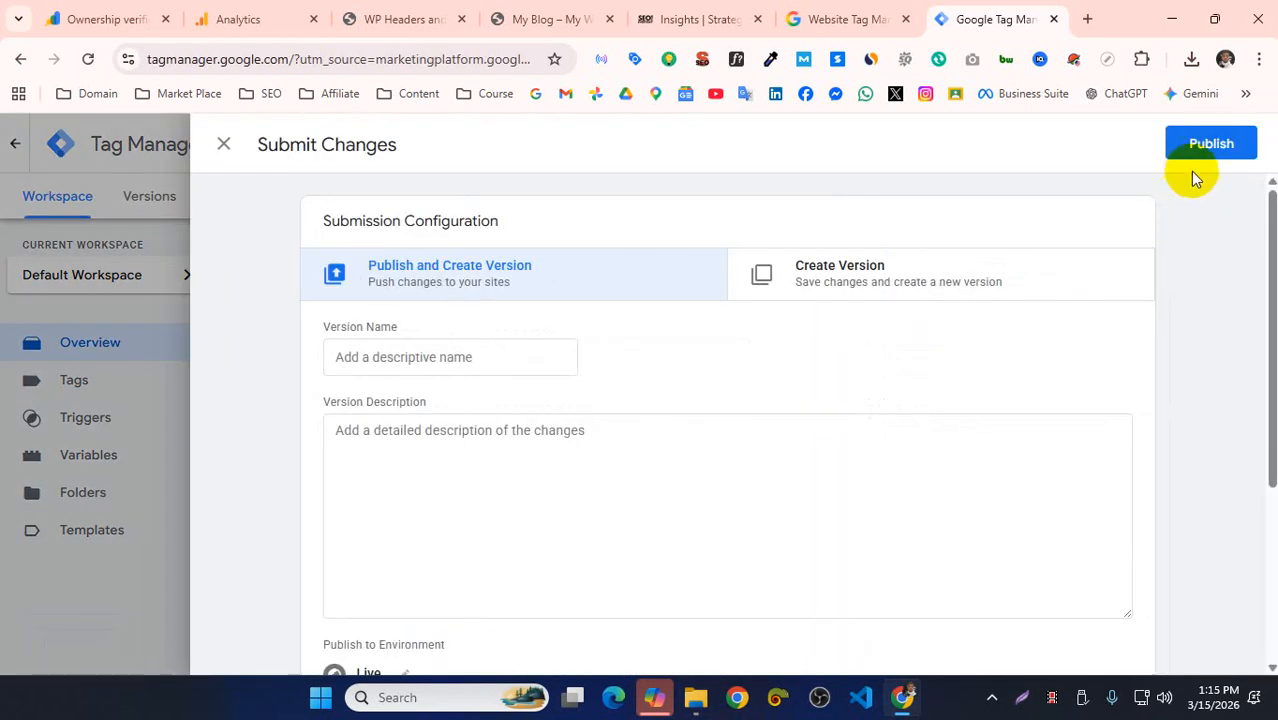
{"action": "left_click", "coordinate": [1211, 148]}
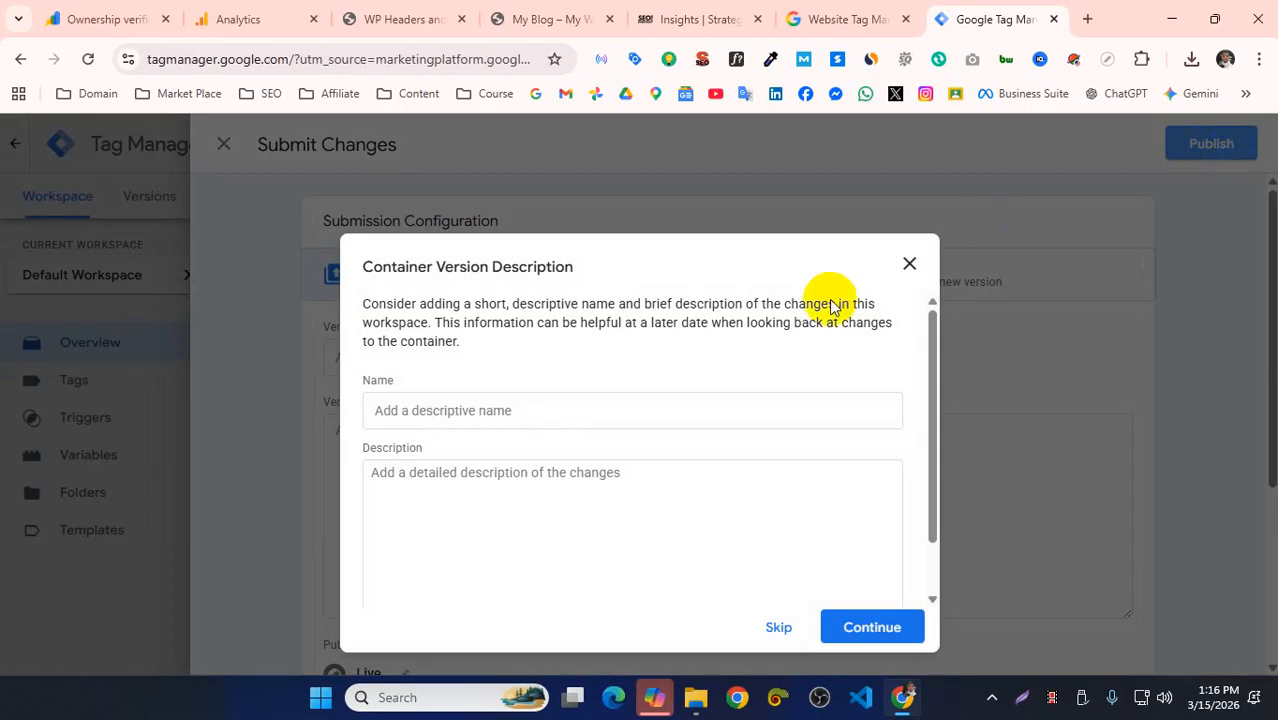
{"action": "left_click", "coordinate": [482, 416]}
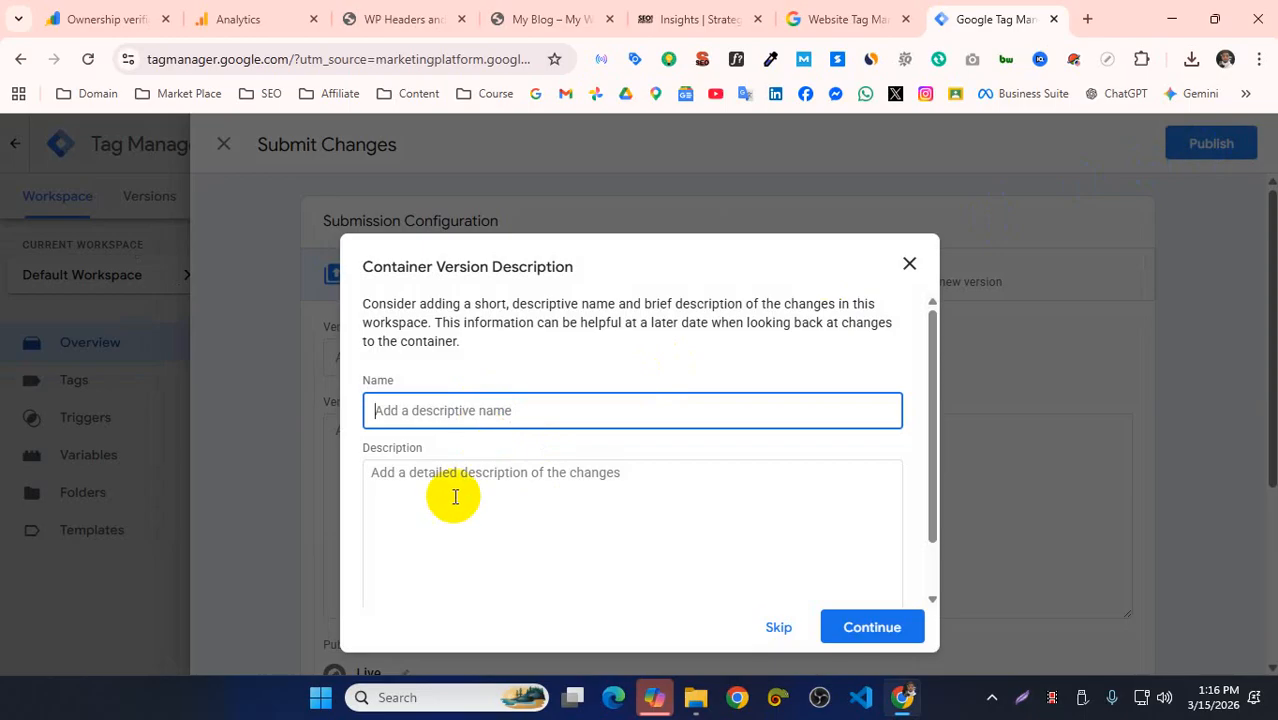
{"action": "left_click", "coordinate": [451, 500]}
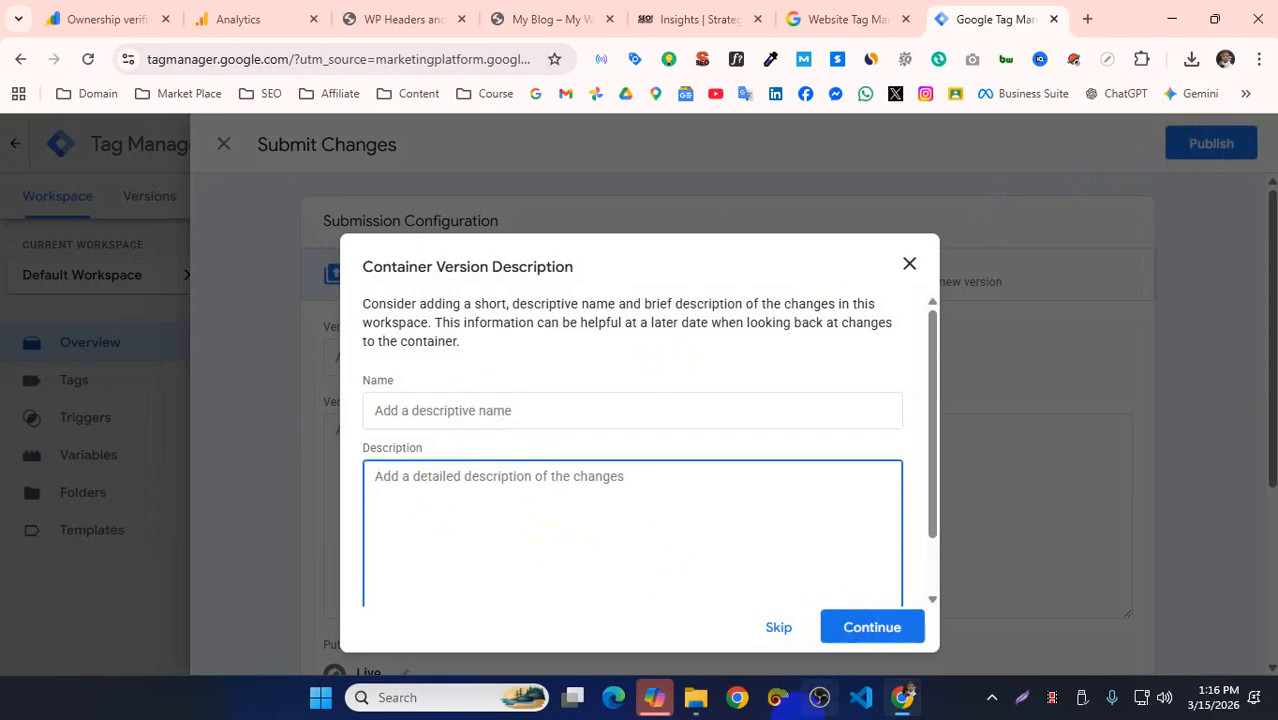
{"action": "left_click", "coordinate": [780, 628]}
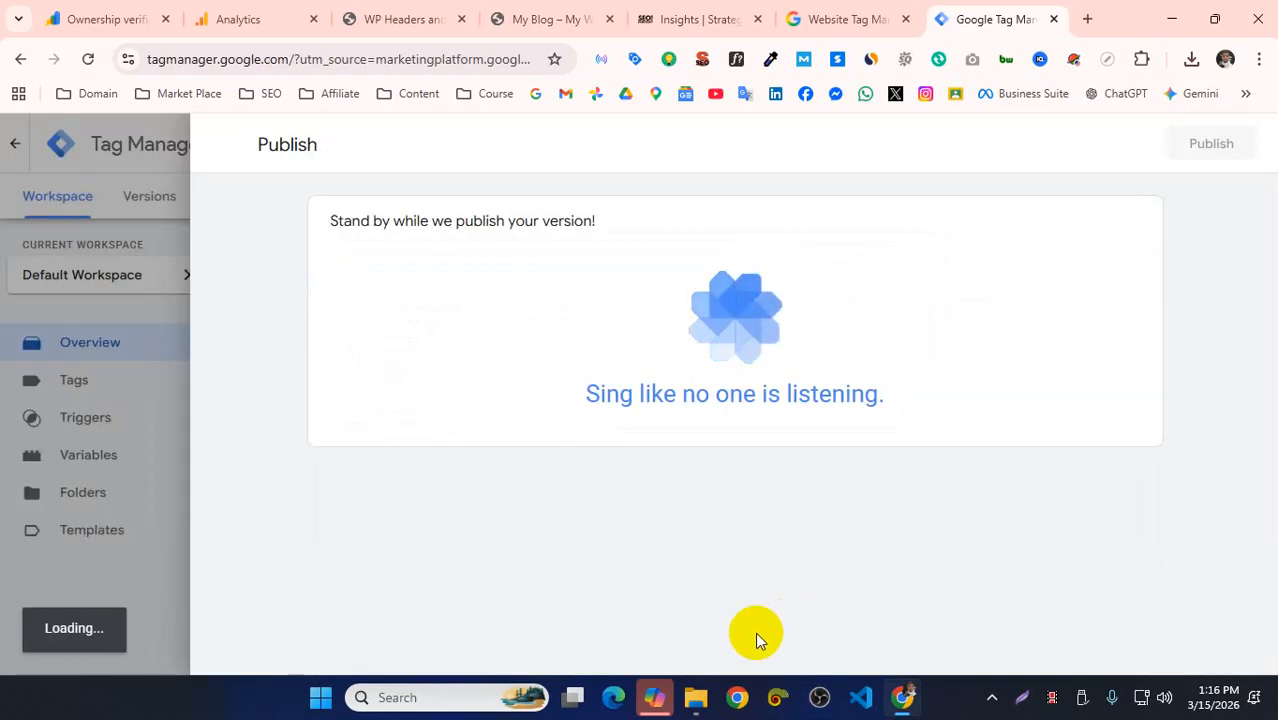
{"action": "mouse_move", "coordinate": [670, 697]}
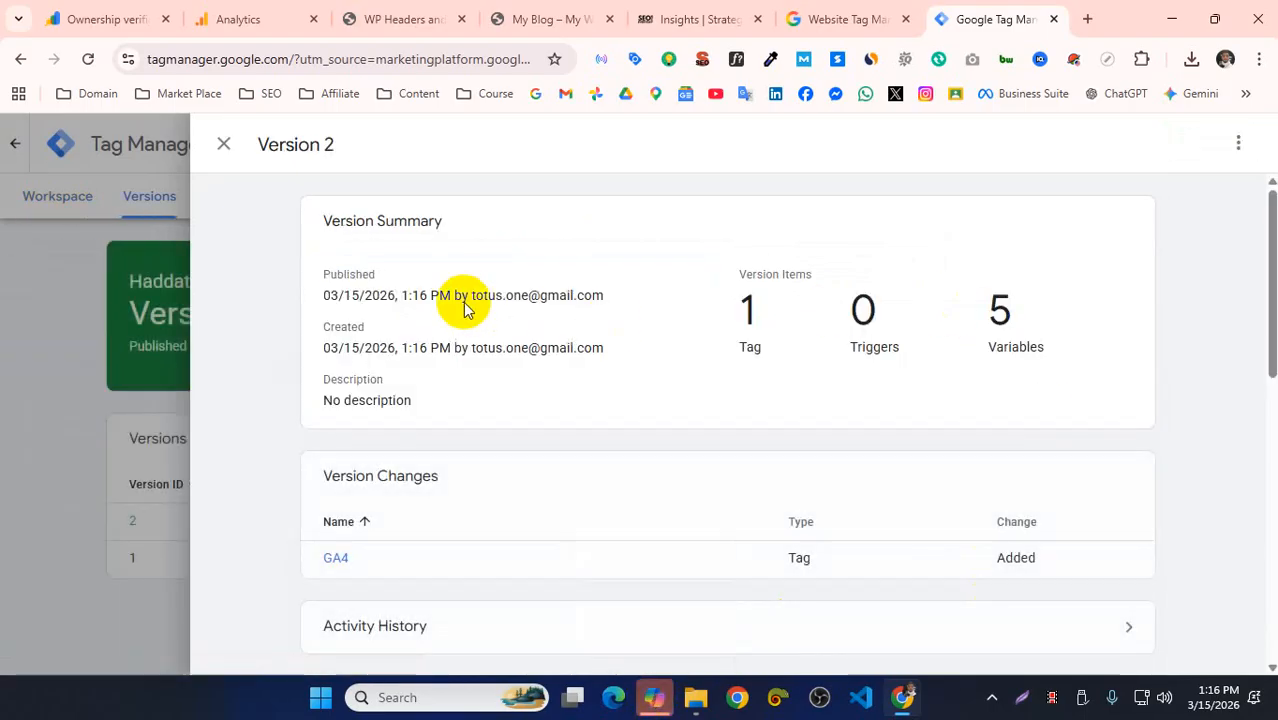
- Return to the haddatmuzalla.com home page, reload it and check the Google tags listed in Tag Assistant
{"action": "left_click", "coordinate": [687, 20]}
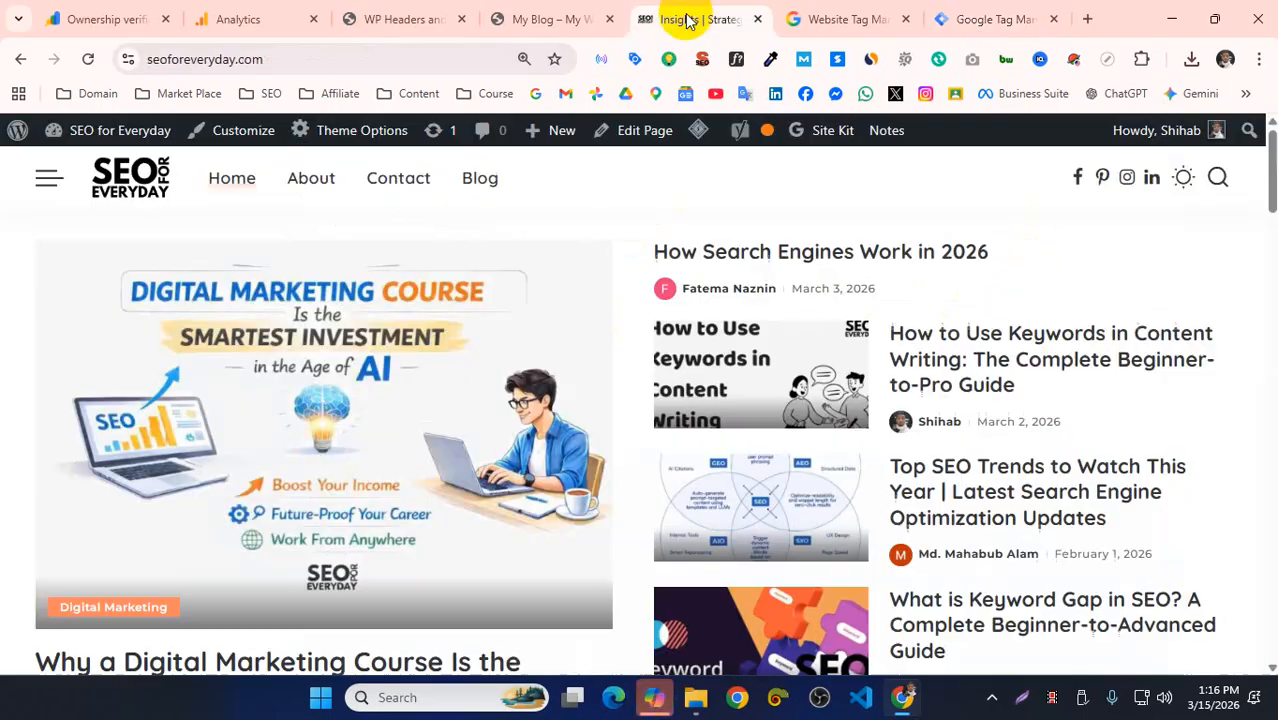
{"action": "left_click", "coordinate": [540, 20]}
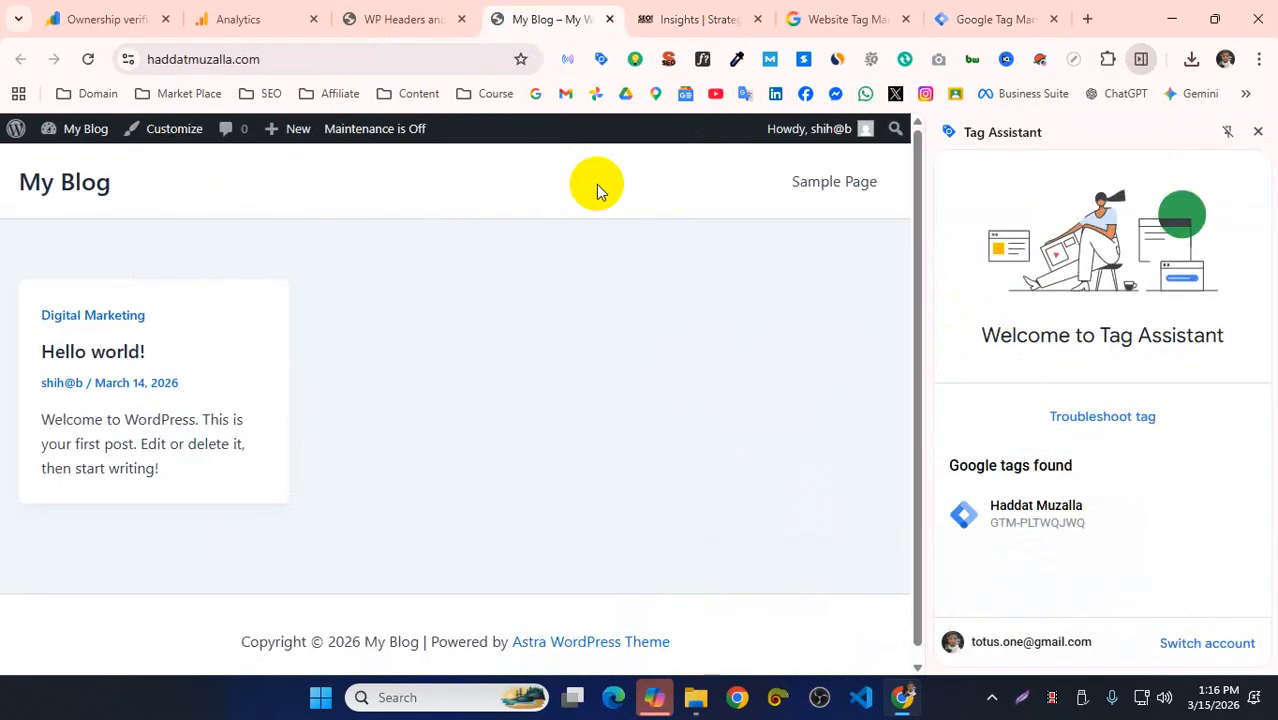
{"action": "key", "text": "F5"}
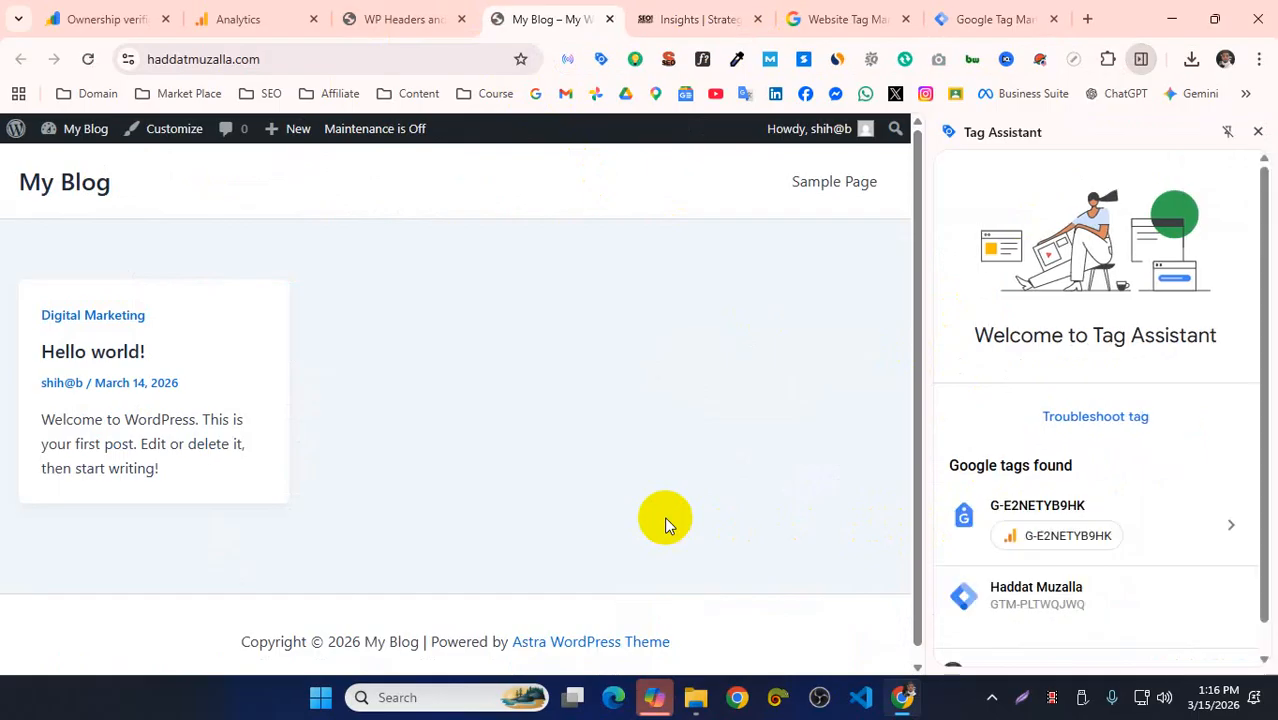
- Close Tag Assistant, switch to Google Analytics, leave the web stream details and open the Admin page
{"action": "scroll", "coordinate": [1142, 583], "scroll_direction": "down", "scroll_amount": 1}
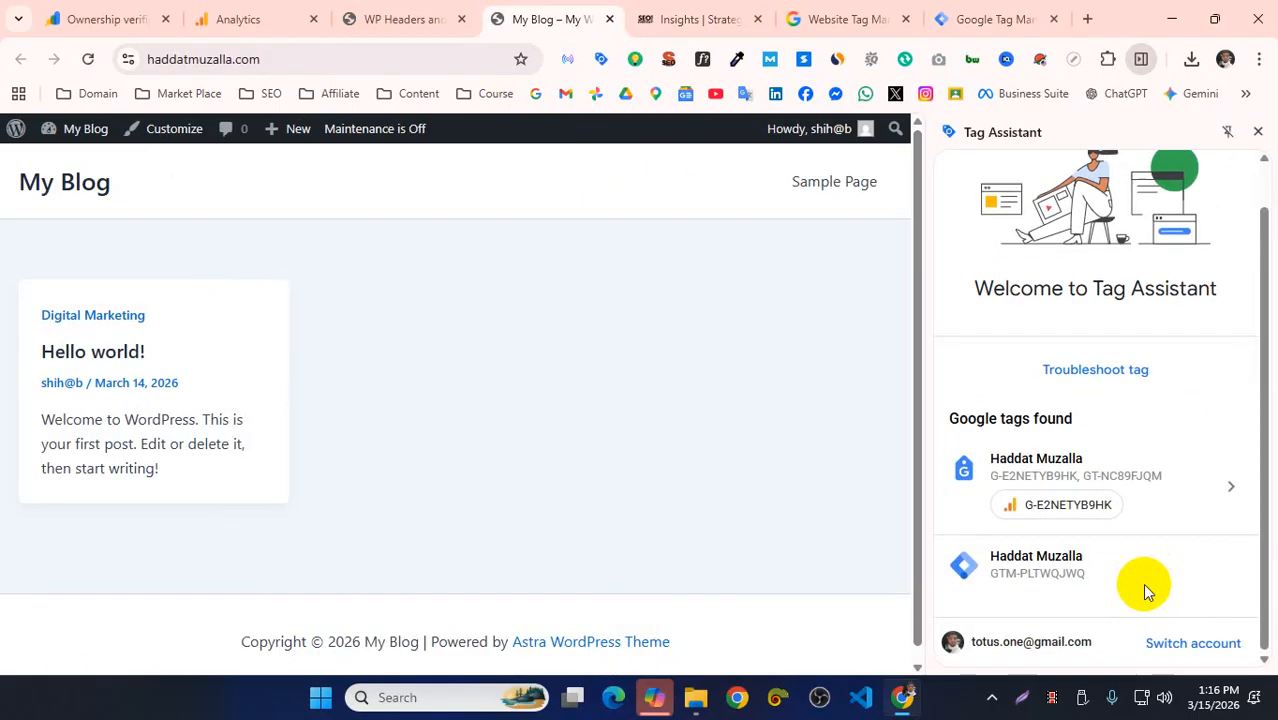
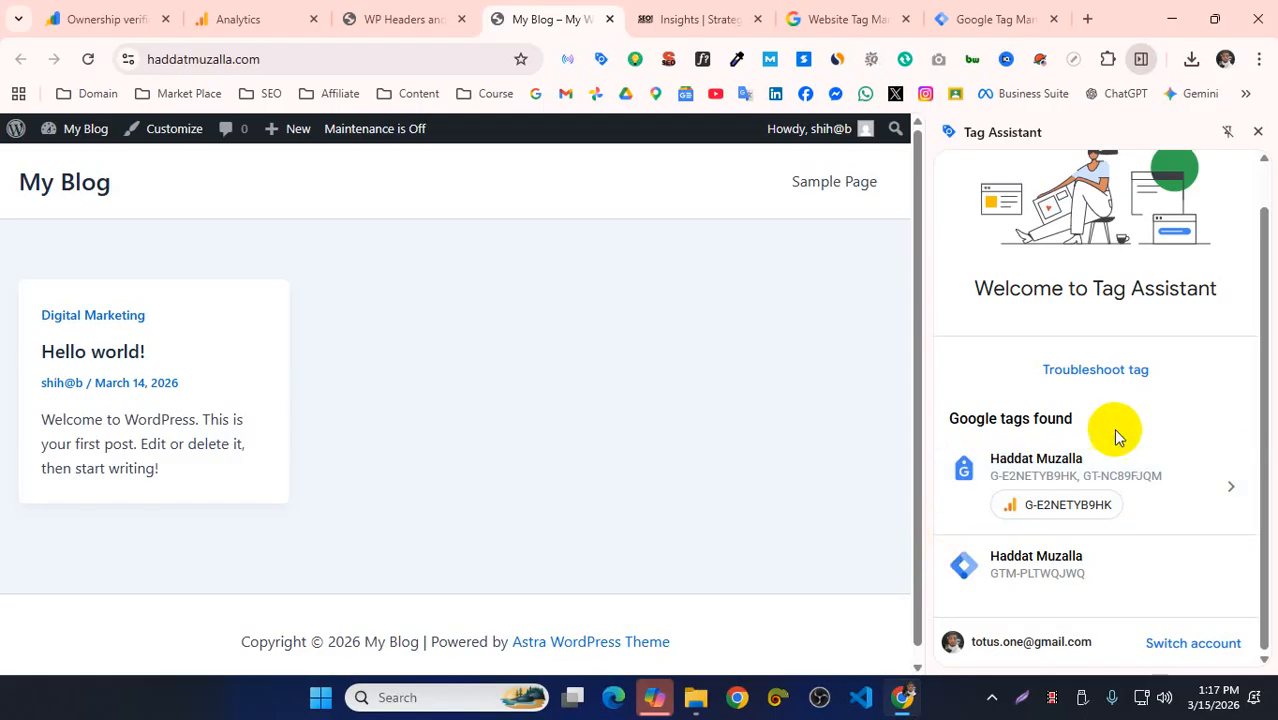
{"action": "left_click", "coordinate": [1257, 133]}
{"action": "left_click", "coordinate": [208, 18]}
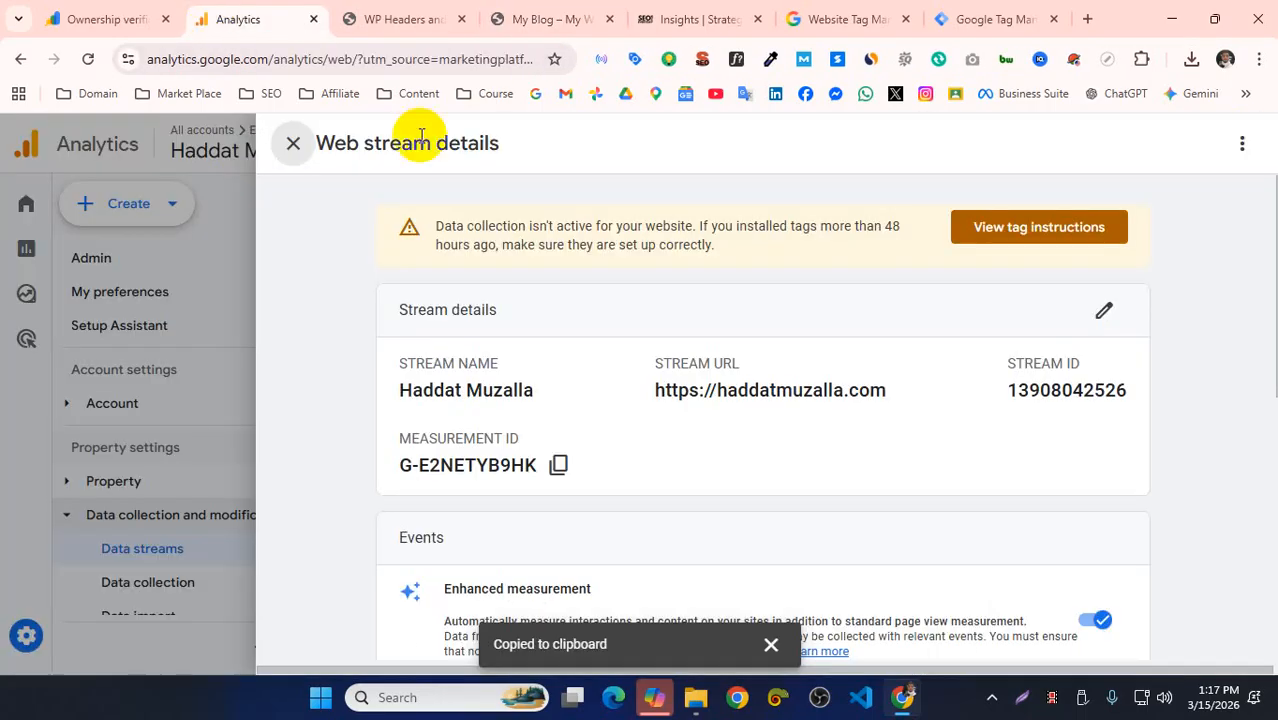
{"action": "left_click", "coordinate": [288, 141]}
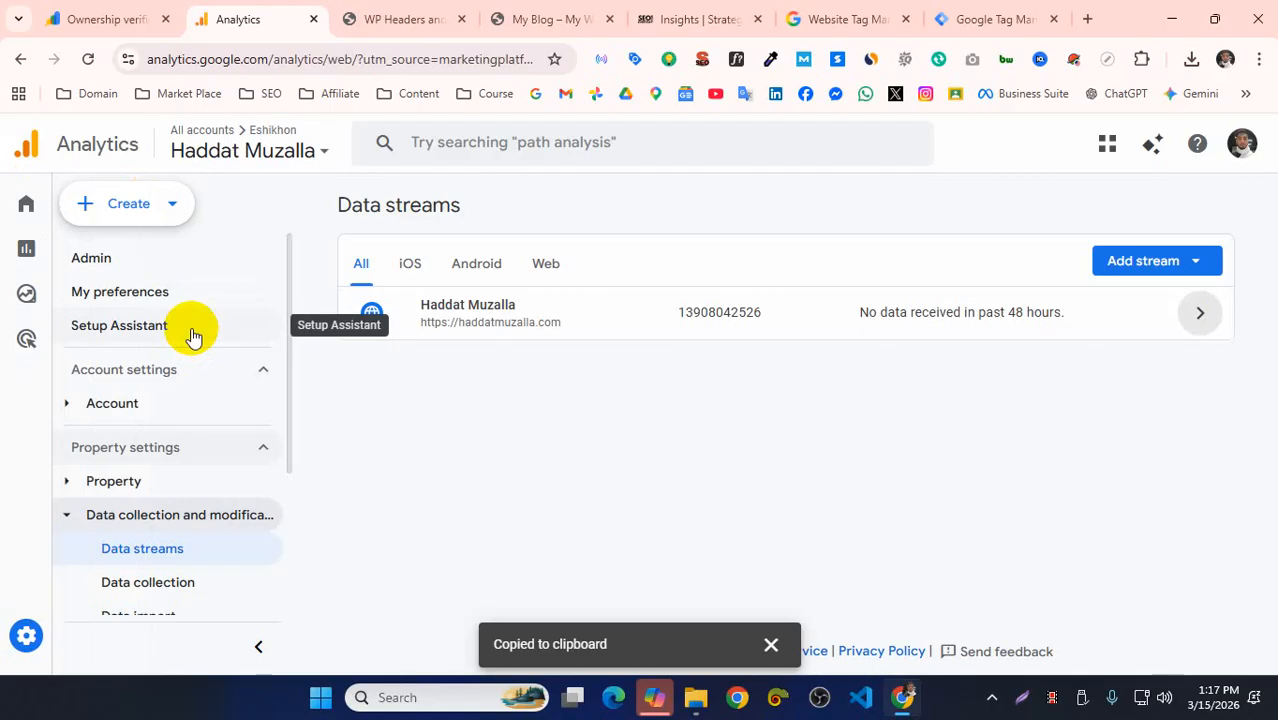
{"action": "left_click", "coordinate": [27, 634]}
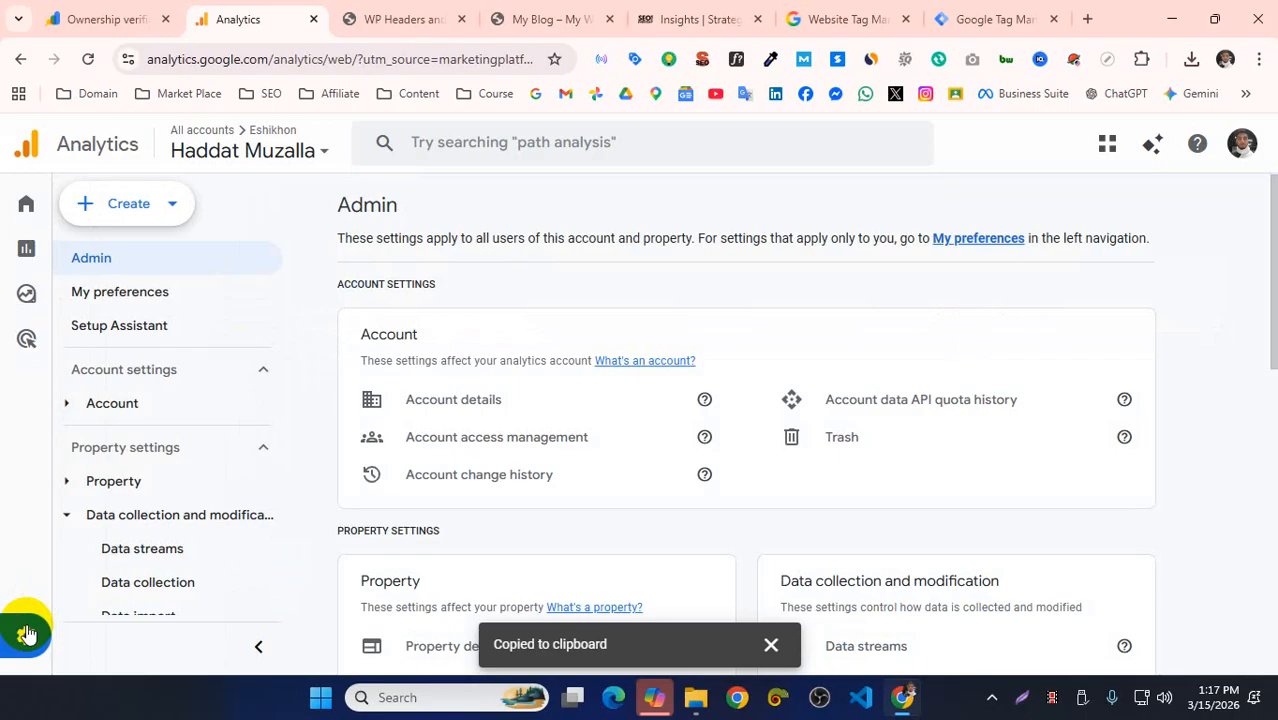
{"action": "left_click", "coordinate": [771, 644]}
- Examine the Account settings and Property settings sections on the Admin page
{"action": "scroll", "coordinate": [652, 520], "scroll_direction": "down", "scroll_amount": 1}
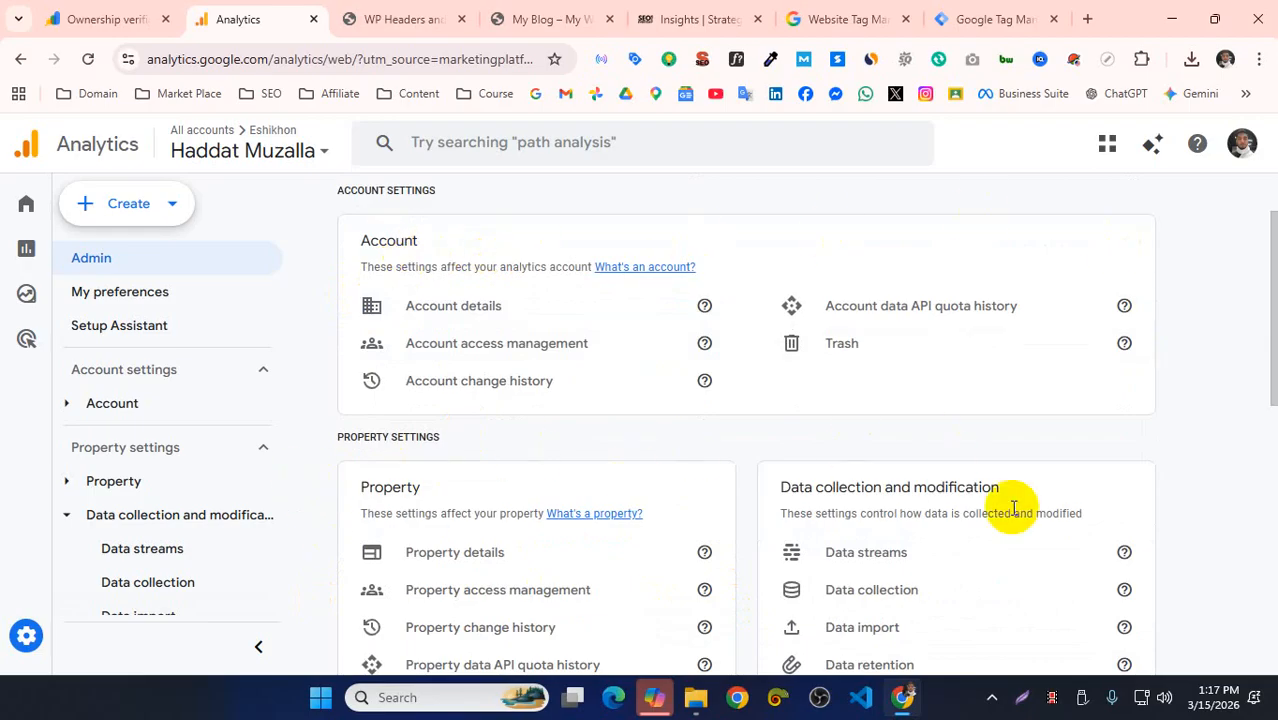
{"action": "triple_click", "coordinate": [343, 190]}
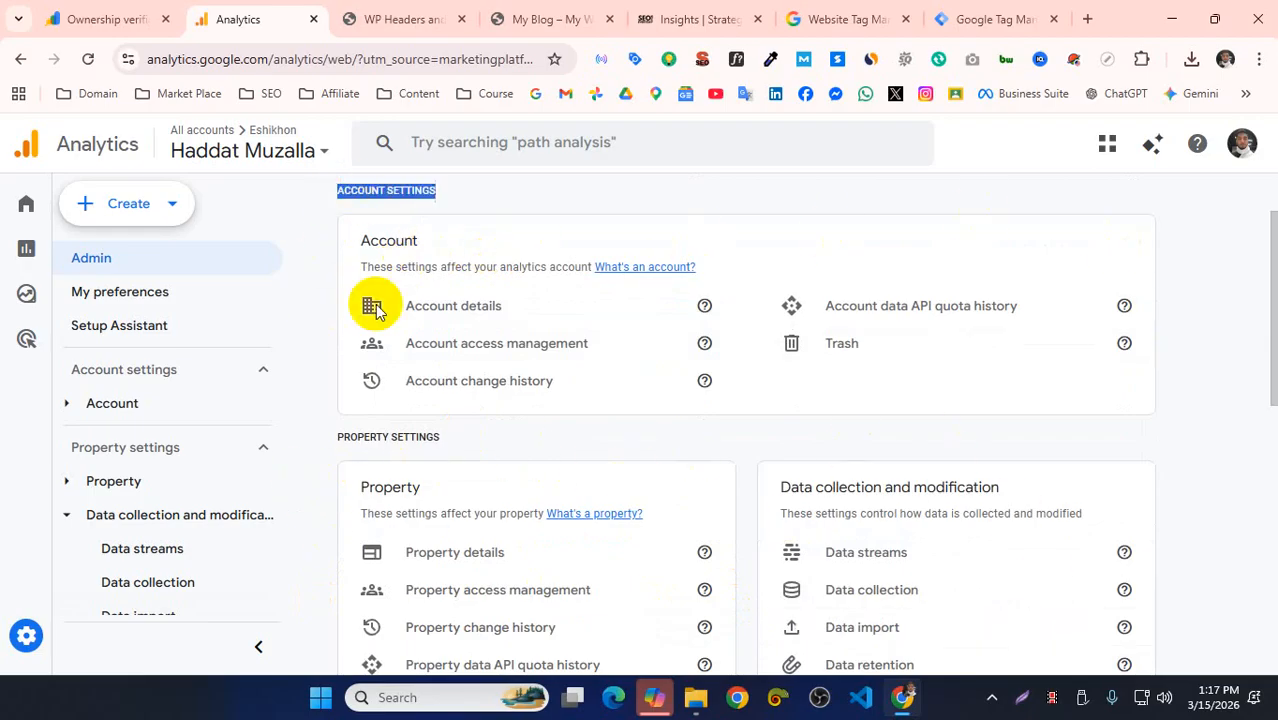
{"action": "left_click", "coordinate": [392, 432]}
{"action": "triple_click", "coordinate": [392, 432]}
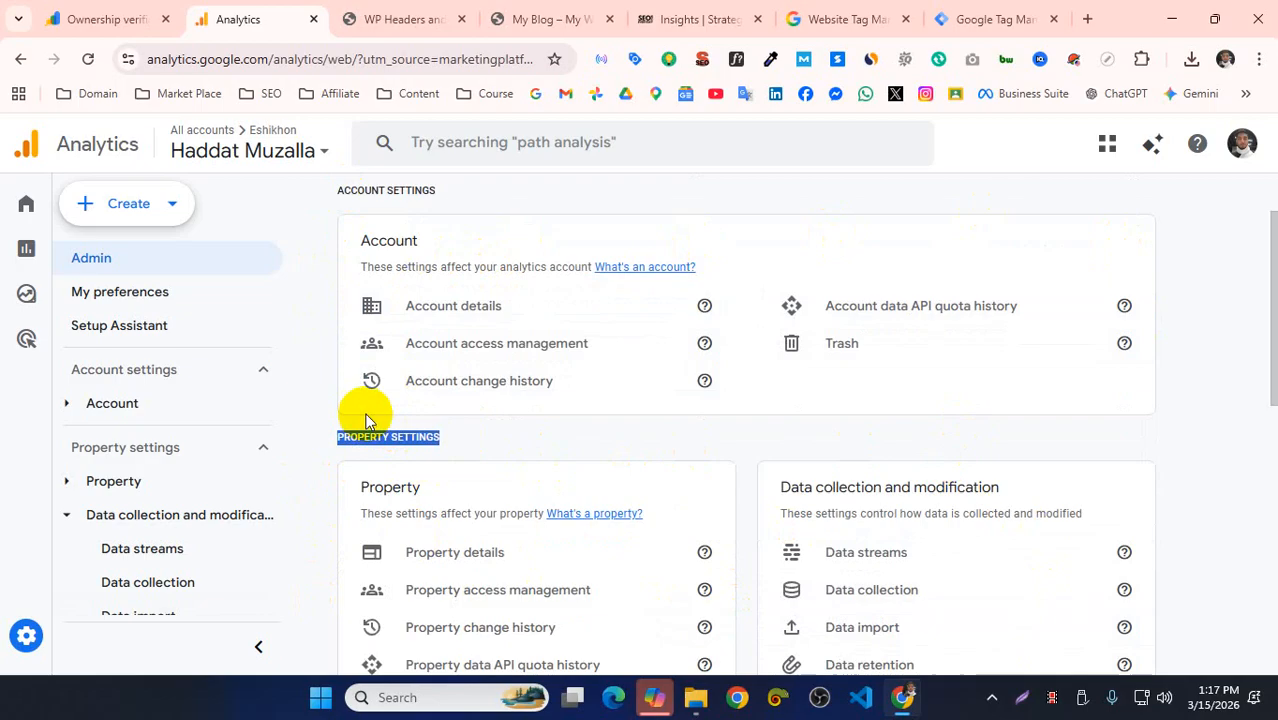
{"action": "scroll", "coordinate": [365, 419], "scroll_direction": "up", "scroll_amount": 1}
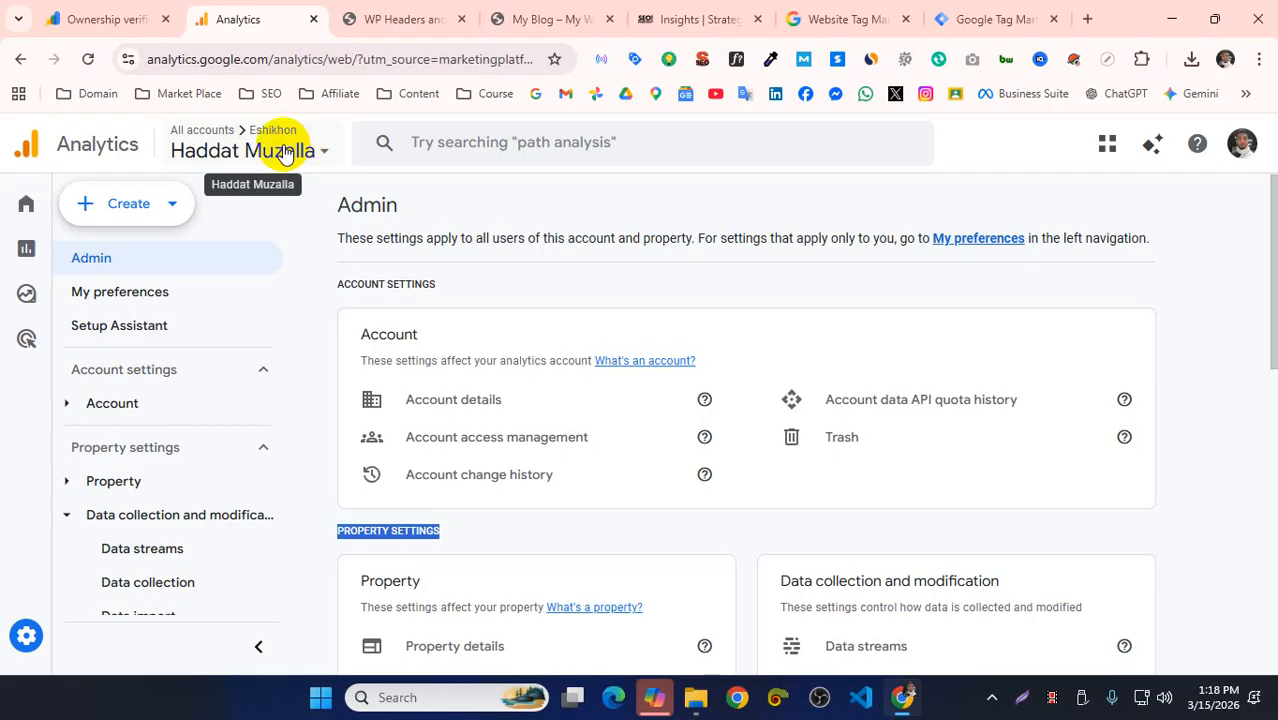
- Open the form for adding new users in the Eshikhon account's access management
{"action": "left_click", "coordinate": [556, 447]}
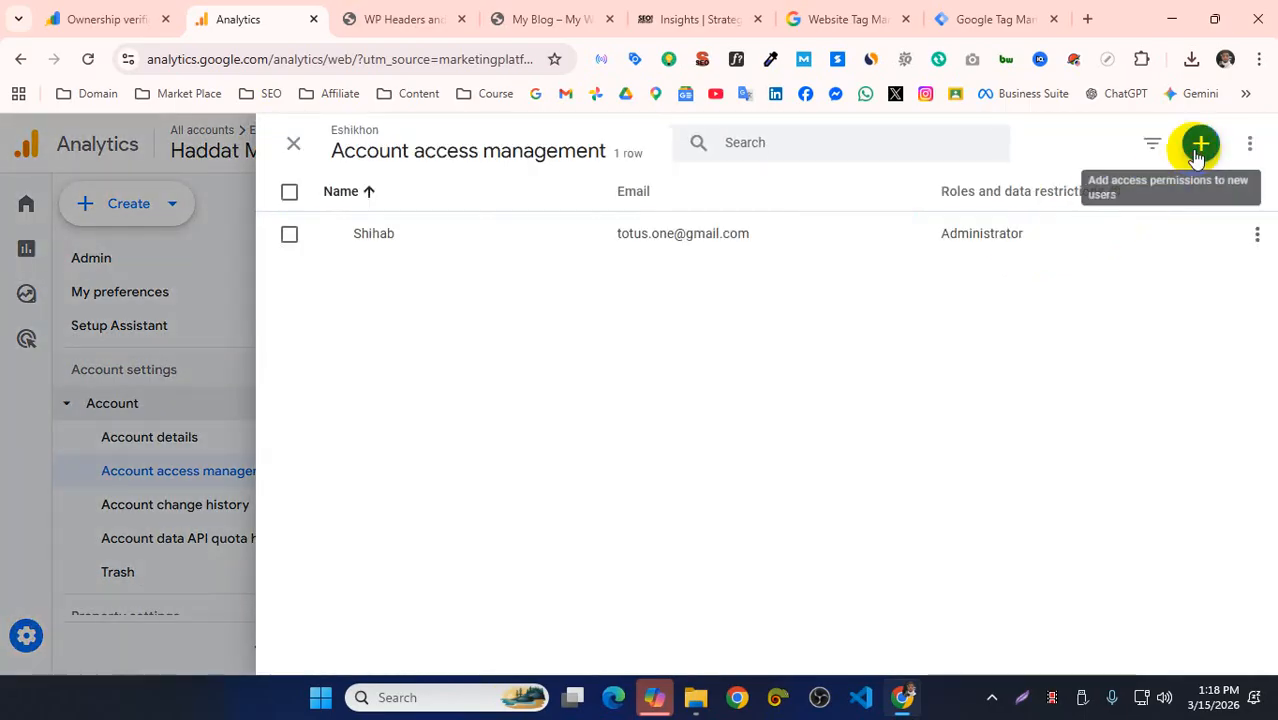
{"action": "left_click", "coordinate": [1199, 145]}
{"action": "left_click", "coordinate": [1142, 203]}
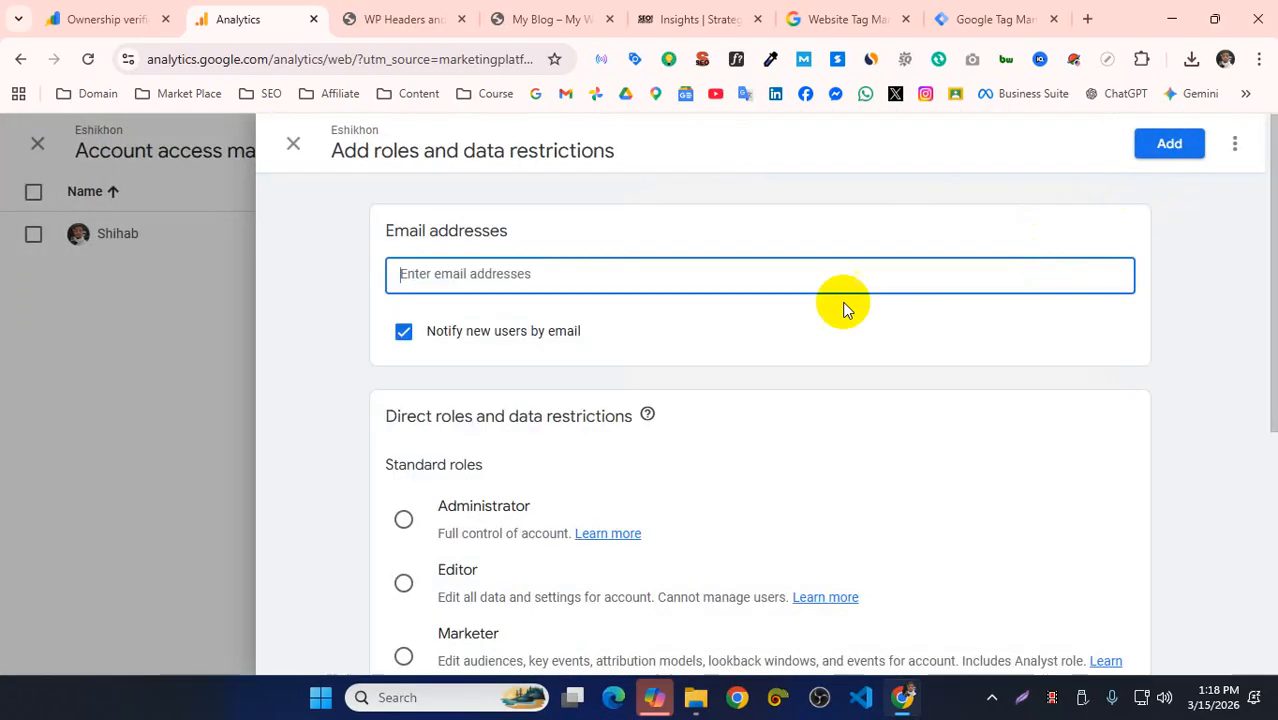
- Examine the standard roles and data restrictions for new account users, and return to Admin without adding anyone
{"action": "scroll", "coordinate": [588, 337], "scroll_direction": "down", "scroll_amount": 3}
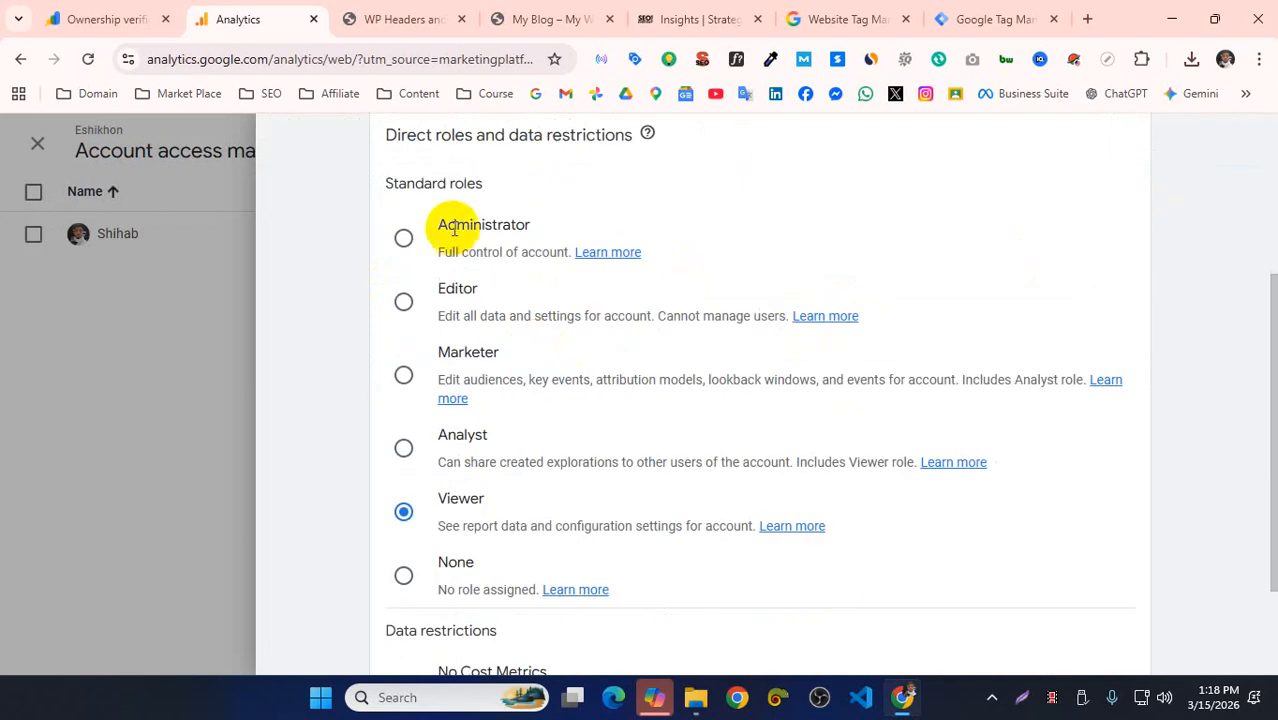
{"action": "scroll", "coordinate": [499, 551], "scroll_direction": "down", "scroll_amount": 2}
{"action": "scroll", "coordinate": [456, 639], "scroll_direction": "up", "scroll_amount": 1}
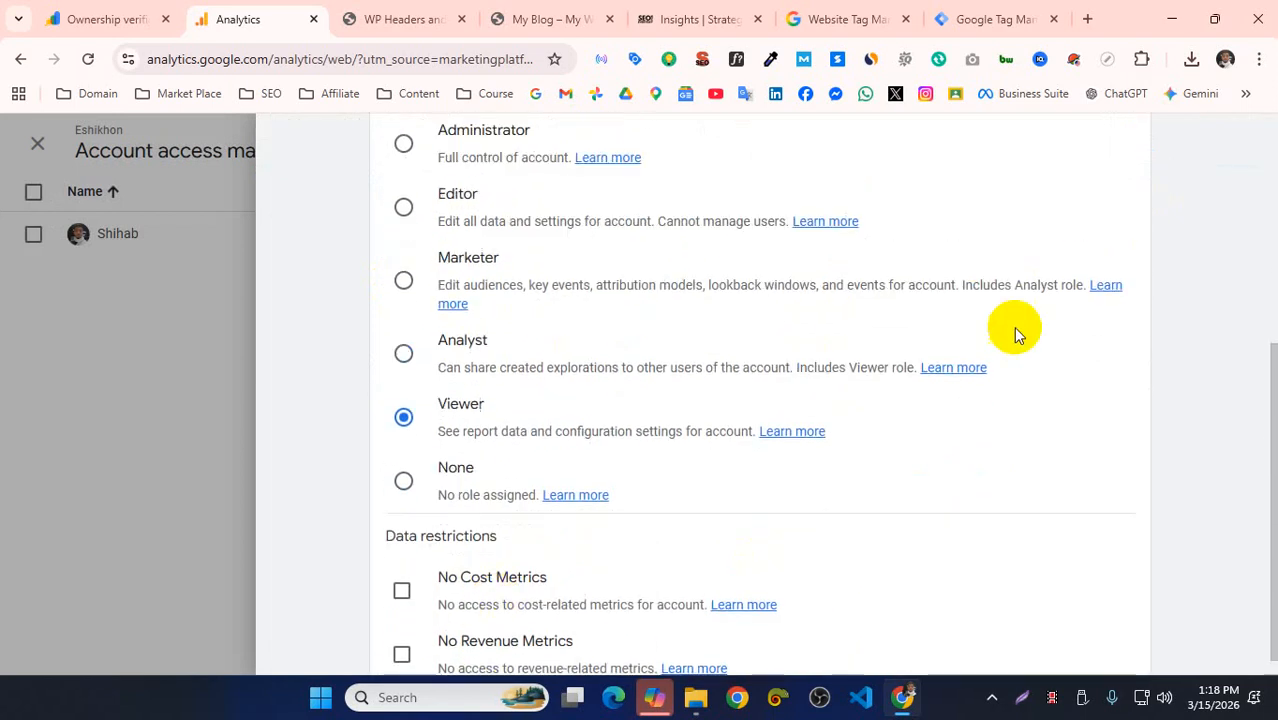
{"action": "scroll", "coordinate": [1015, 335], "scroll_direction": "up", "scroll_amount": 4}
{"action": "scroll", "coordinate": [485, 362], "scroll_direction": "down", "scroll_amount": 2}
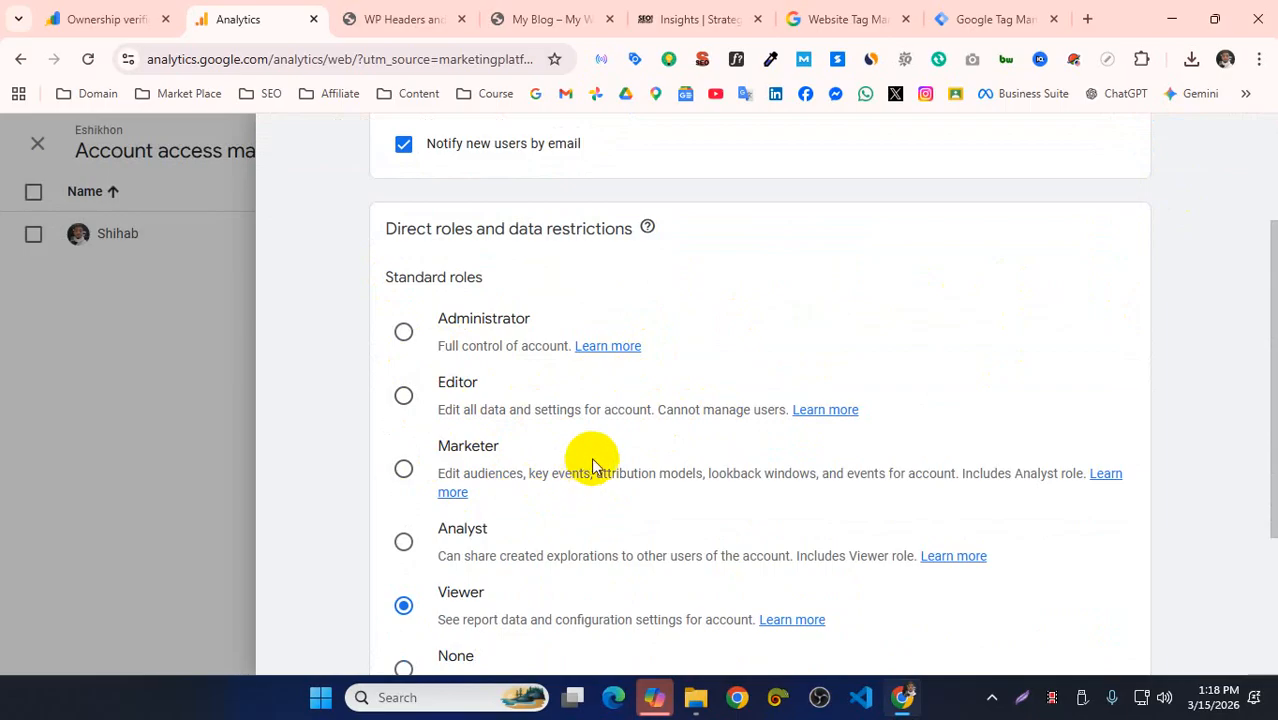
{"action": "scroll", "coordinate": [478, 525], "scroll_direction": "down", "scroll_amount": 1}
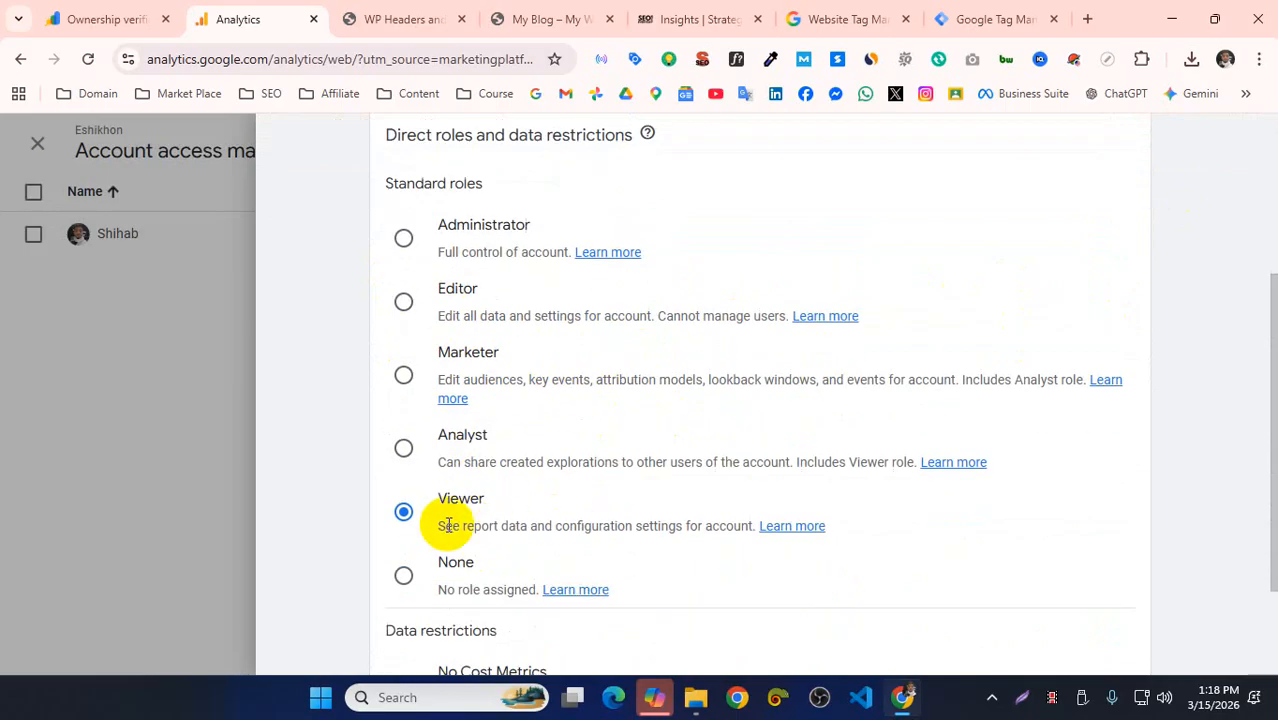
{"action": "scroll", "coordinate": [508, 534], "scroll_direction": "down", "scroll_amount": 2}
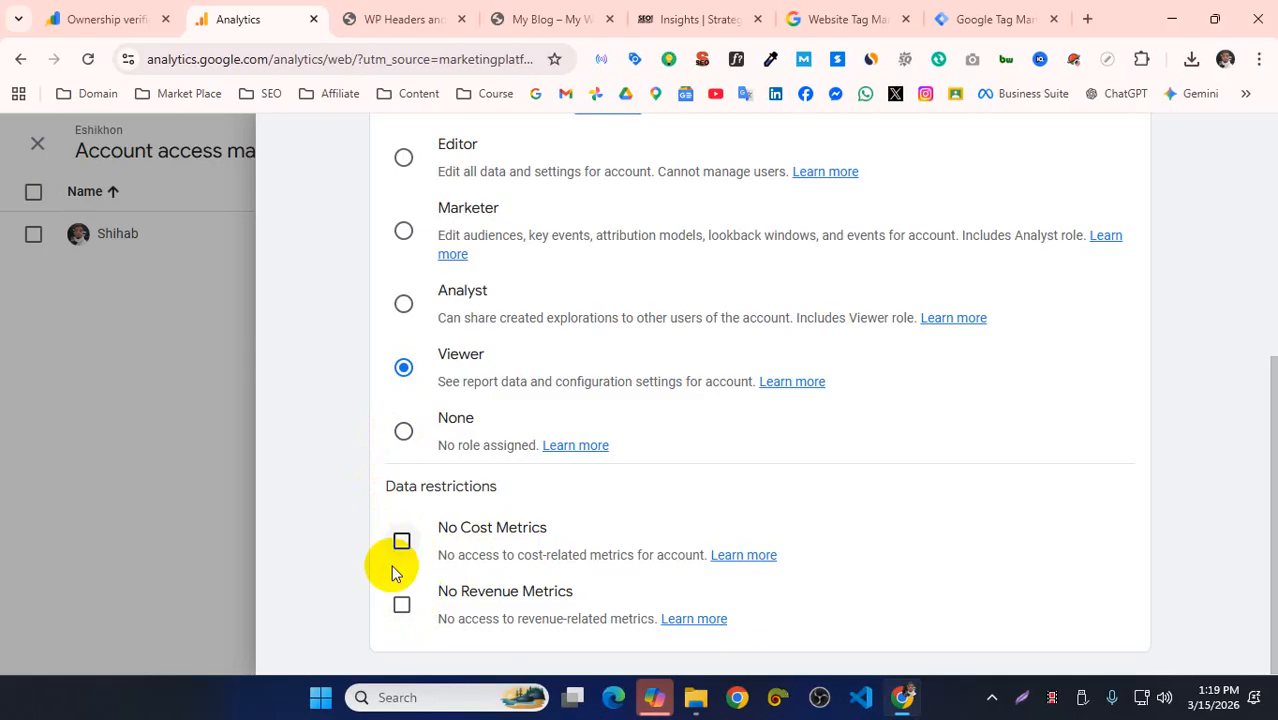
{"action": "scroll", "coordinate": [490, 540], "scroll_direction": "up", "scroll_amount": 3}
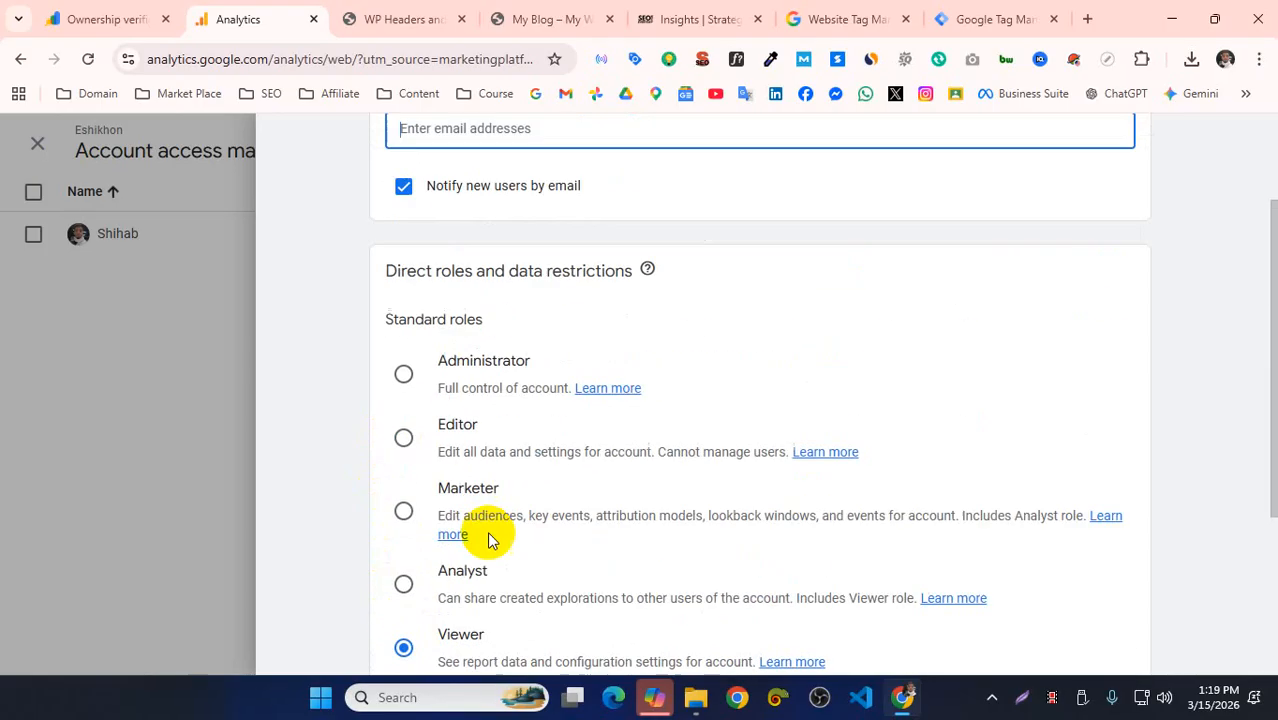
{"action": "scroll", "coordinate": [495, 590], "scroll_direction": "down", "scroll_amount": 2}
{"action": "scroll", "coordinate": [500, 580], "scroll_direction": "up", "scroll_amount": 3}
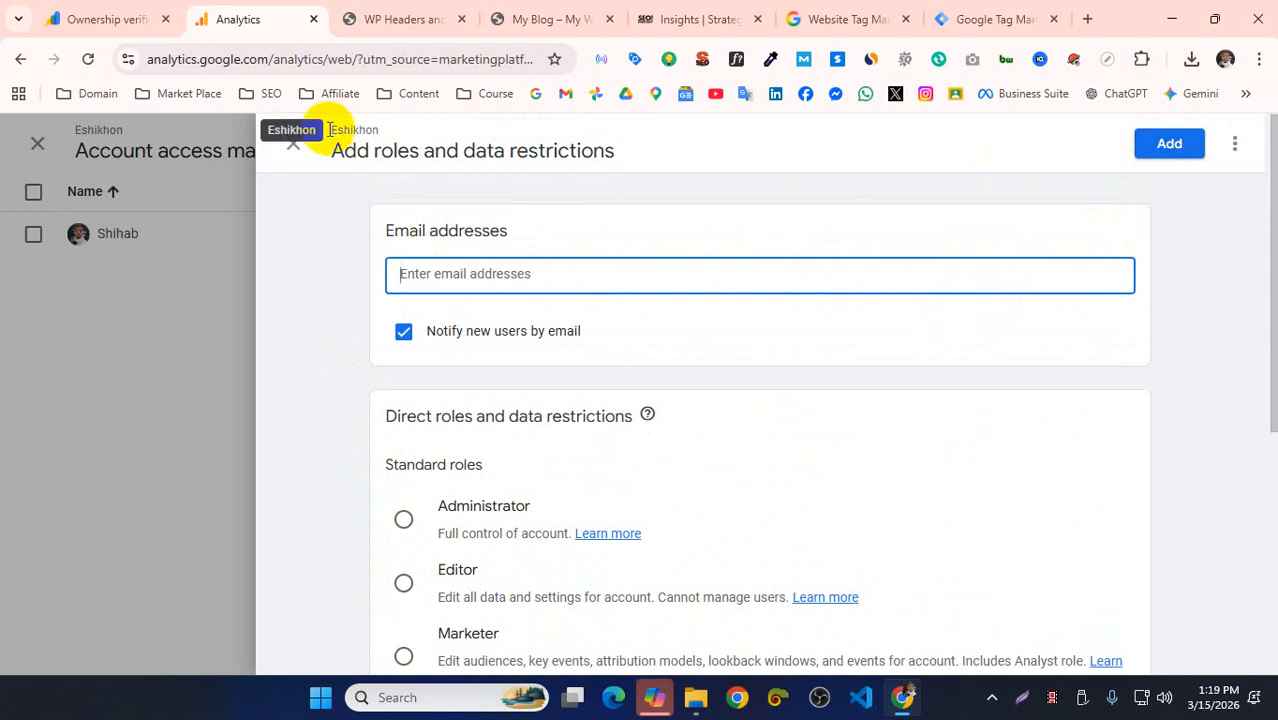
{"action": "left_click", "coordinate": [294, 146]}
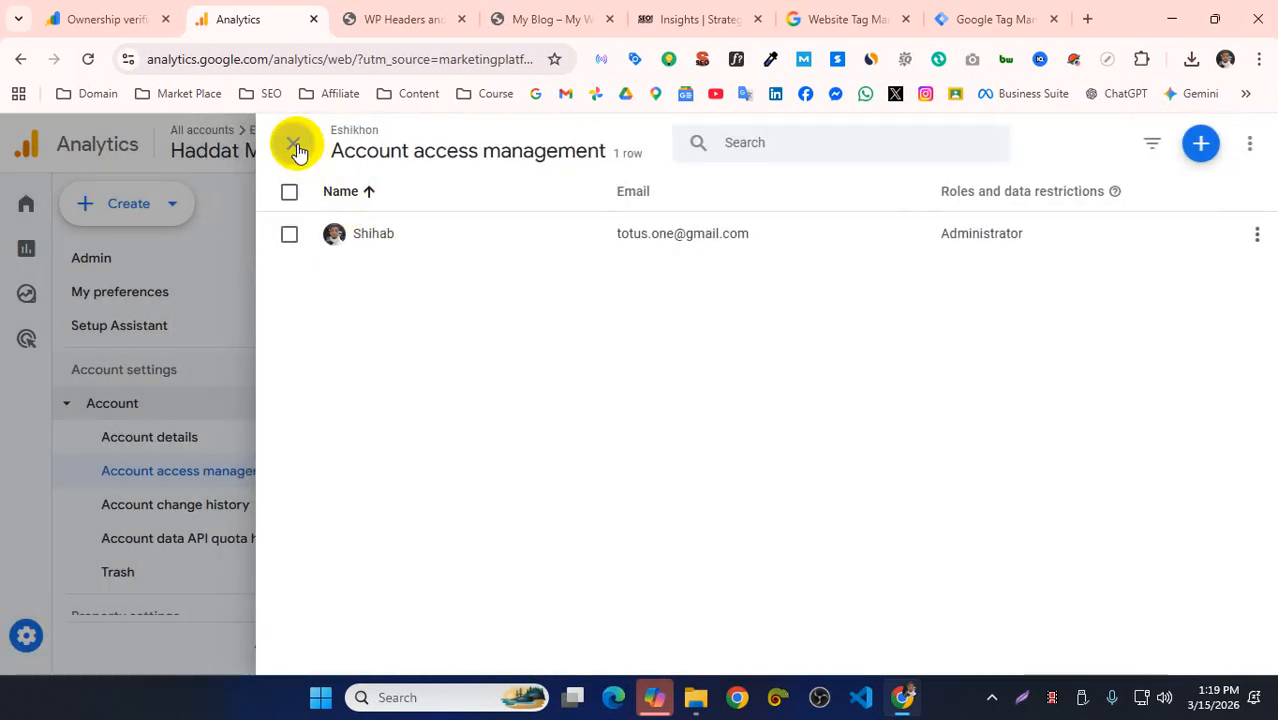
{"action": "left_click", "coordinate": [296, 147]}
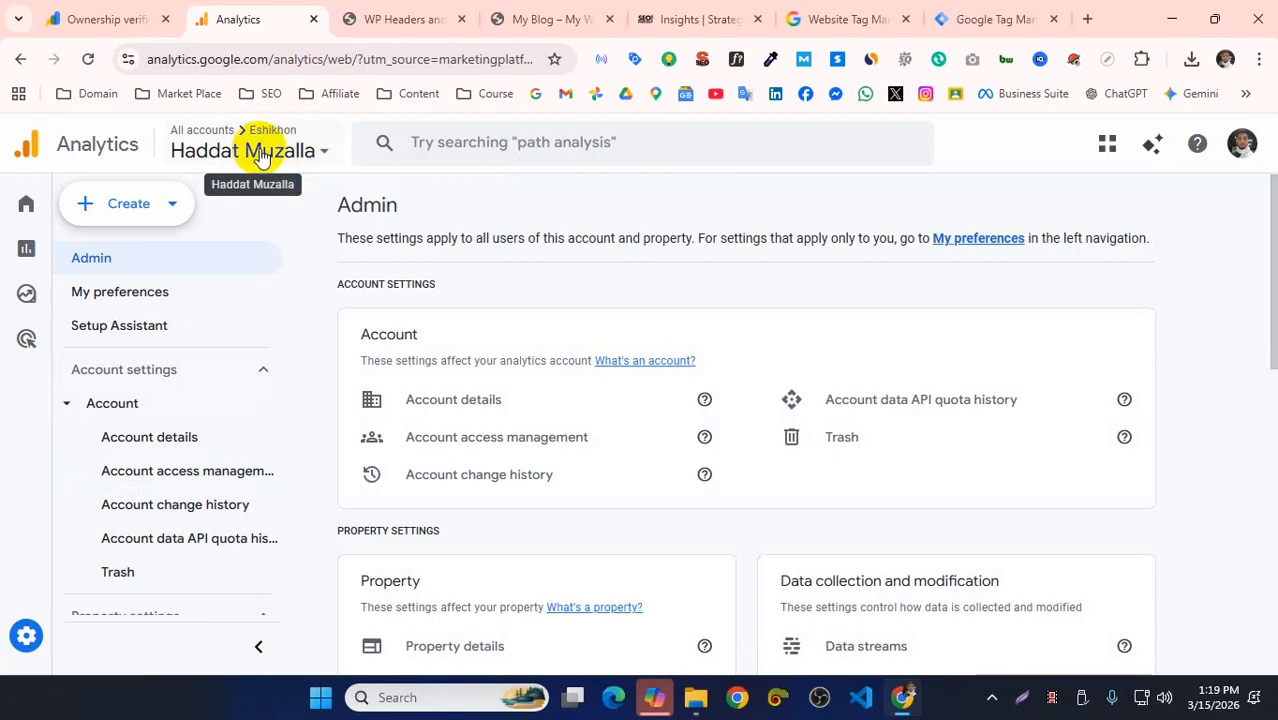
- Check the property access management's options for adding users and user groups, and return to Admin
{"action": "scroll", "coordinate": [542, 432], "scroll_direction": "down", "scroll_amount": 1}
{"action": "scroll", "coordinate": [542, 432], "scroll_direction": "down", "scroll_amount": 2}
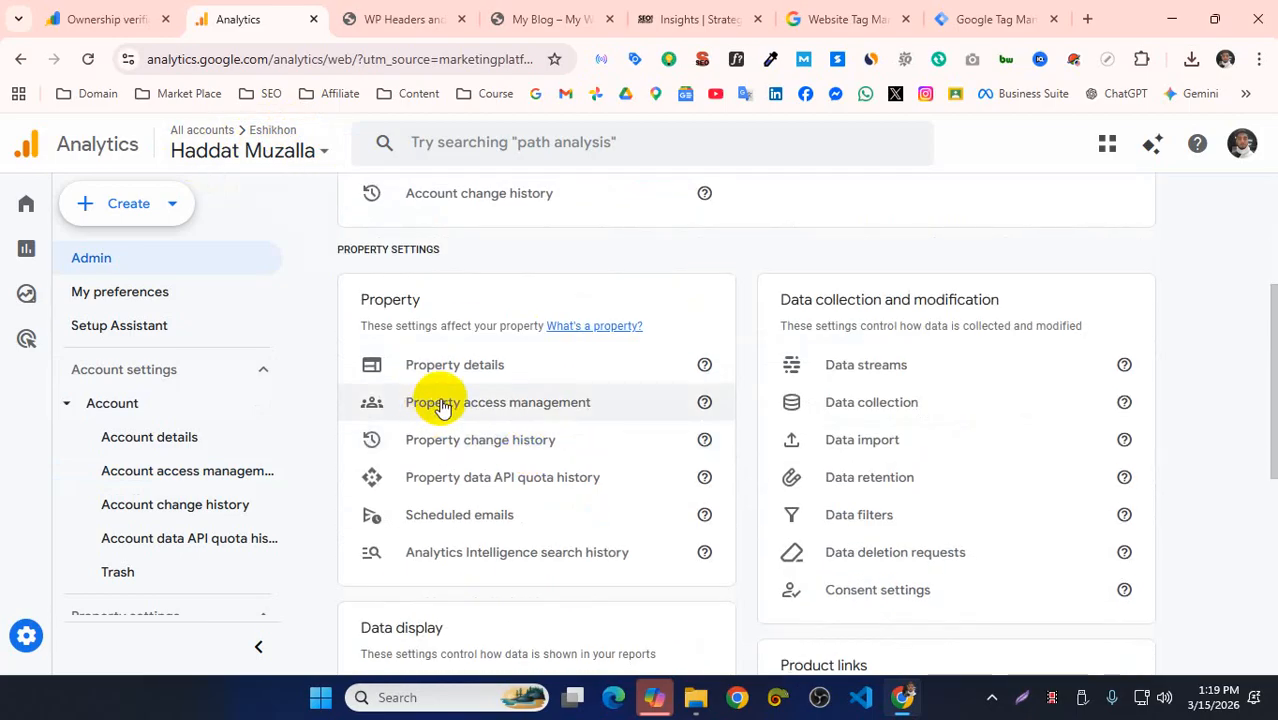
{"action": "left_click", "coordinate": [533, 408]}
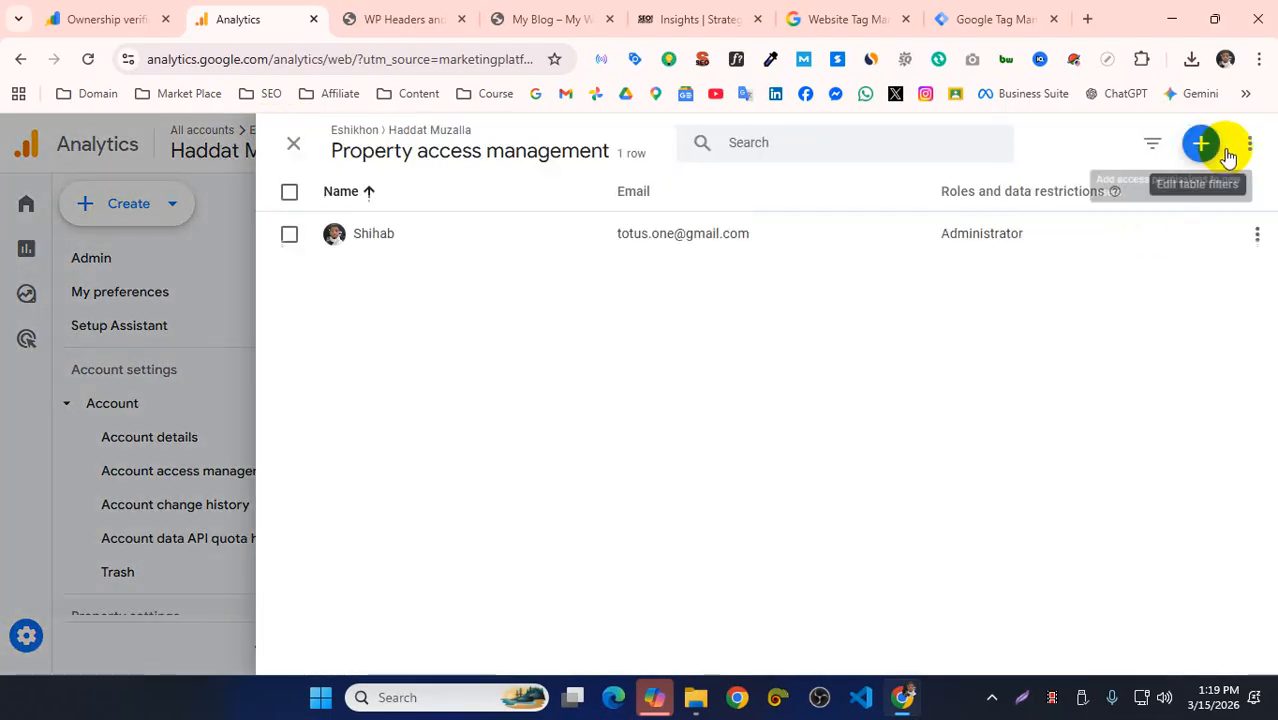
{"action": "left_click", "coordinate": [1201, 143]}
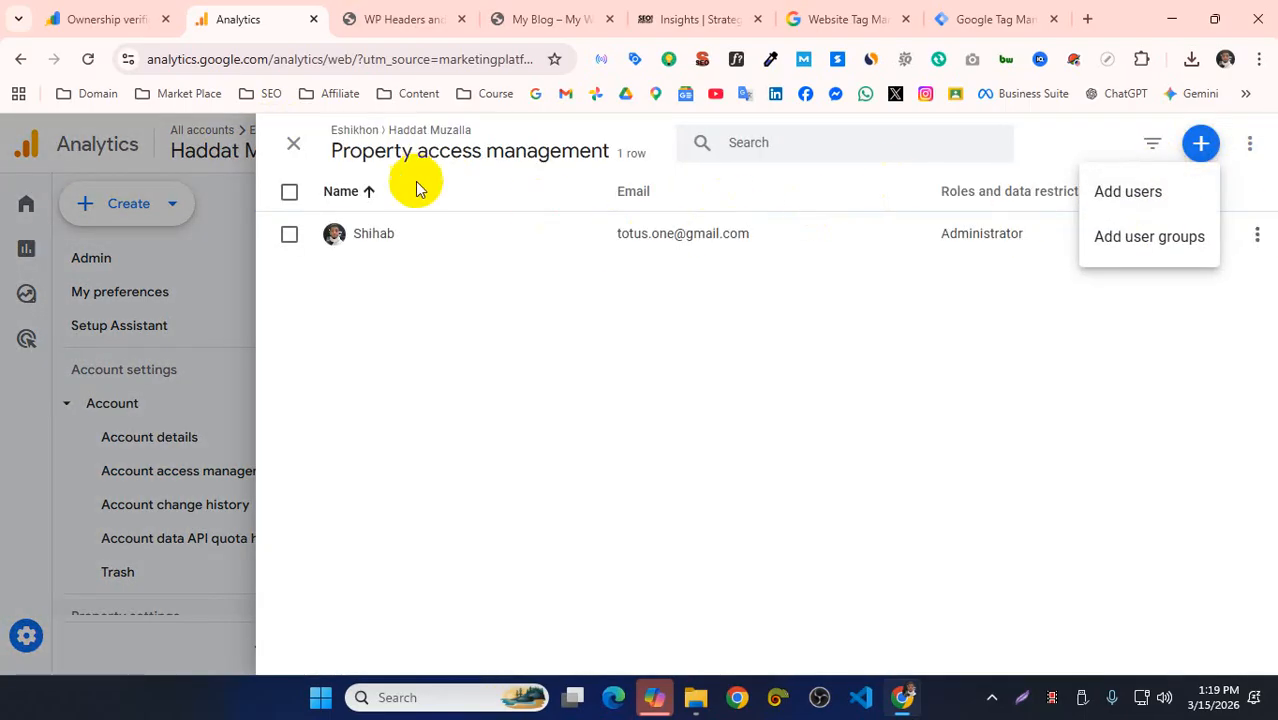
{"action": "left_click", "coordinate": [293, 143]}
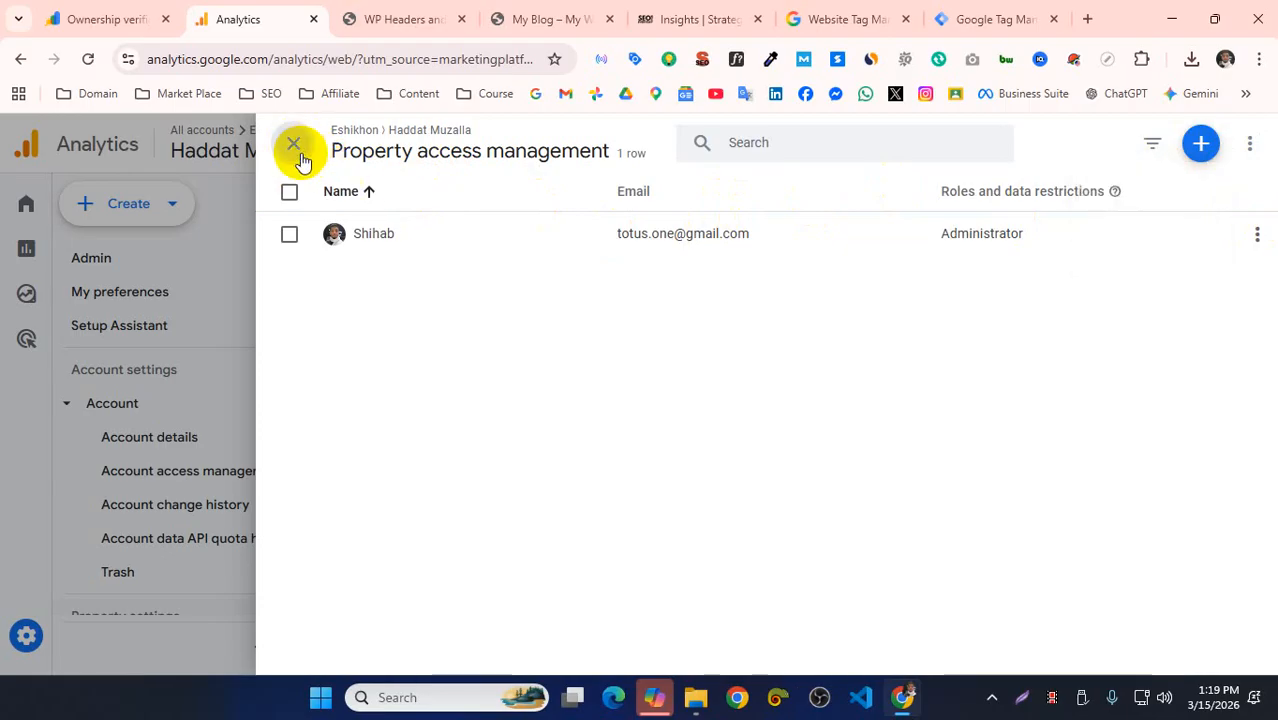
{"action": "left_click", "coordinate": [294, 144]}
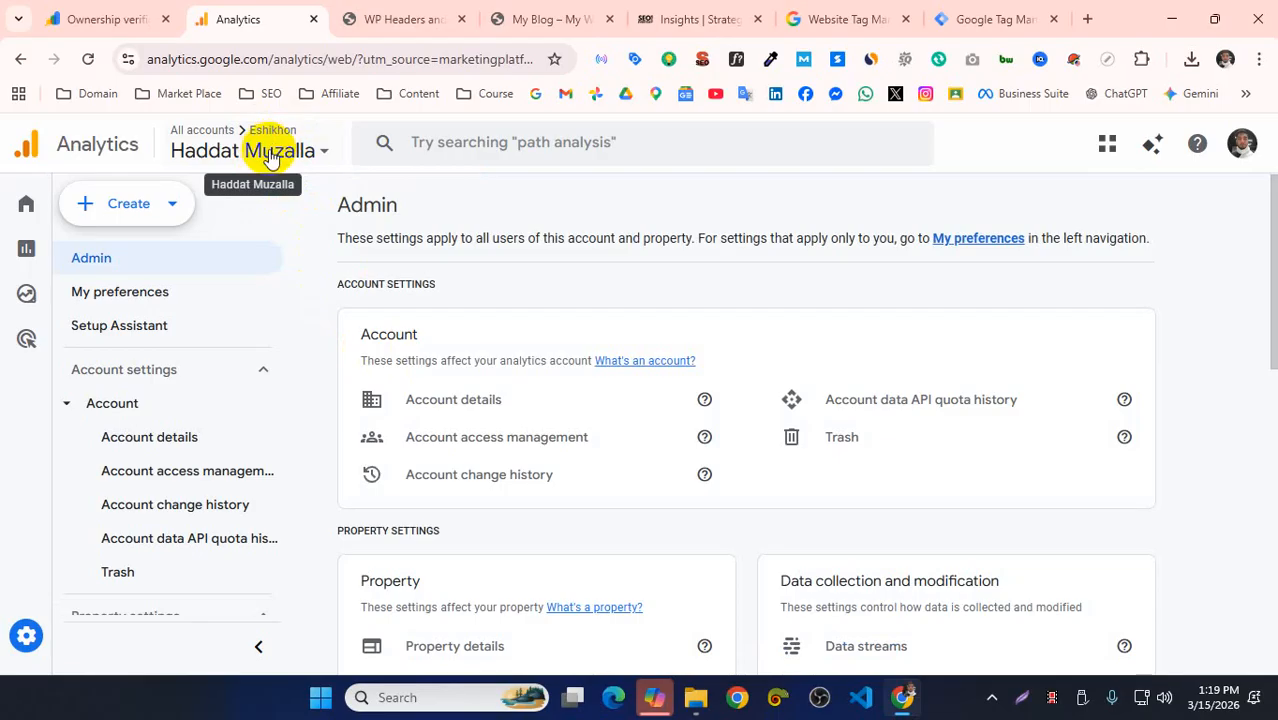
- Look over the new property creation form and the remaining property allowance, and exit without creating a property
{"action": "left_click", "coordinate": [166, 205]}
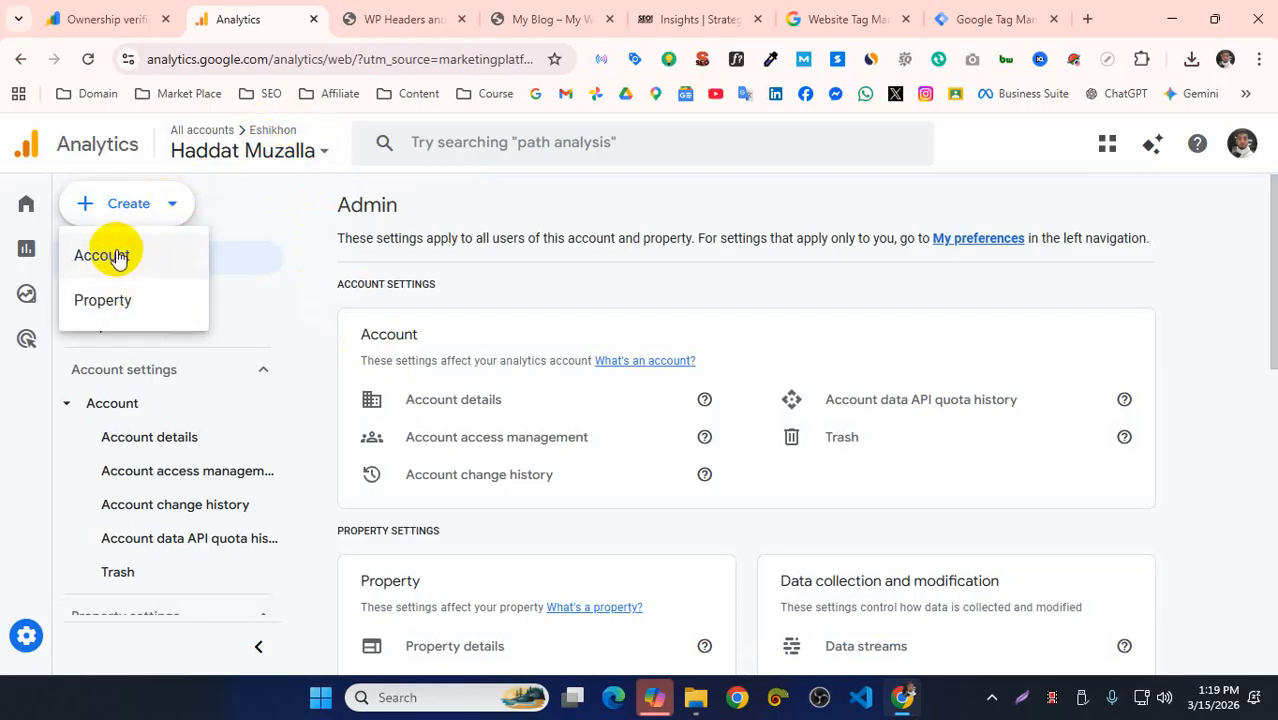
{"action": "left_click", "coordinate": [121, 308]}
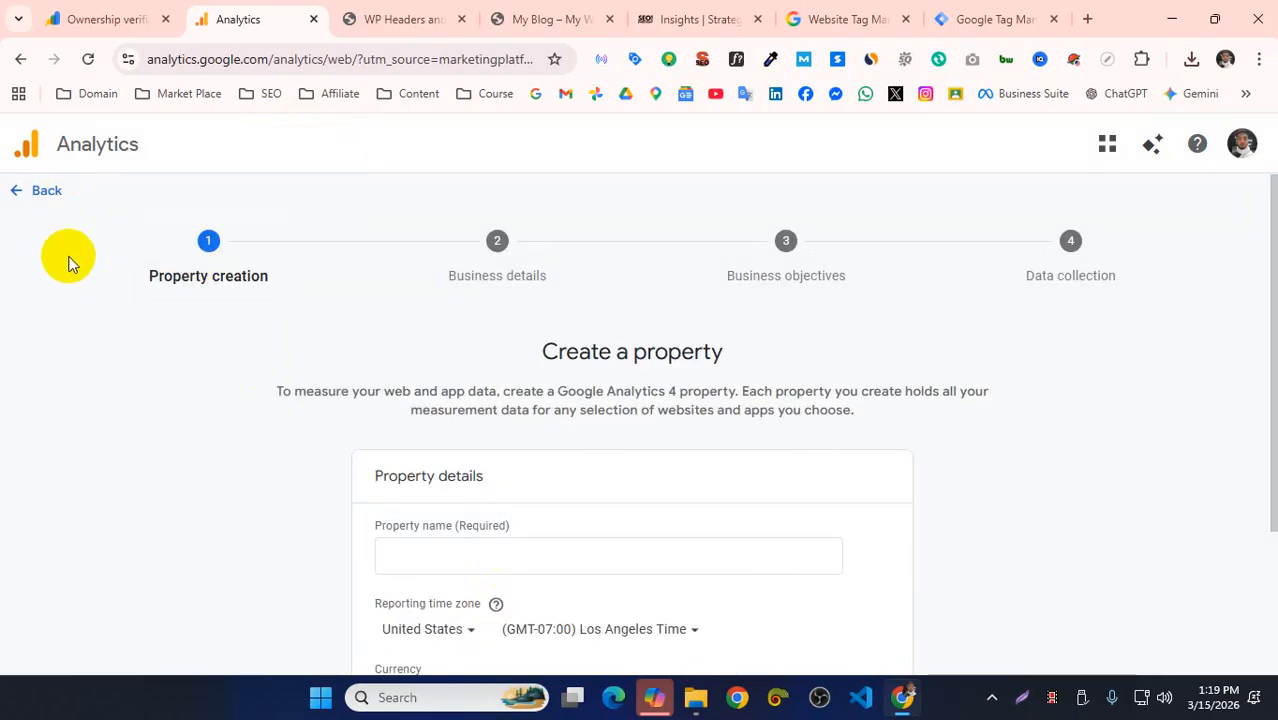
{"action": "scroll", "coordinate": [428, 349], "scroll_direction": "down", "scroll_amount": 3}
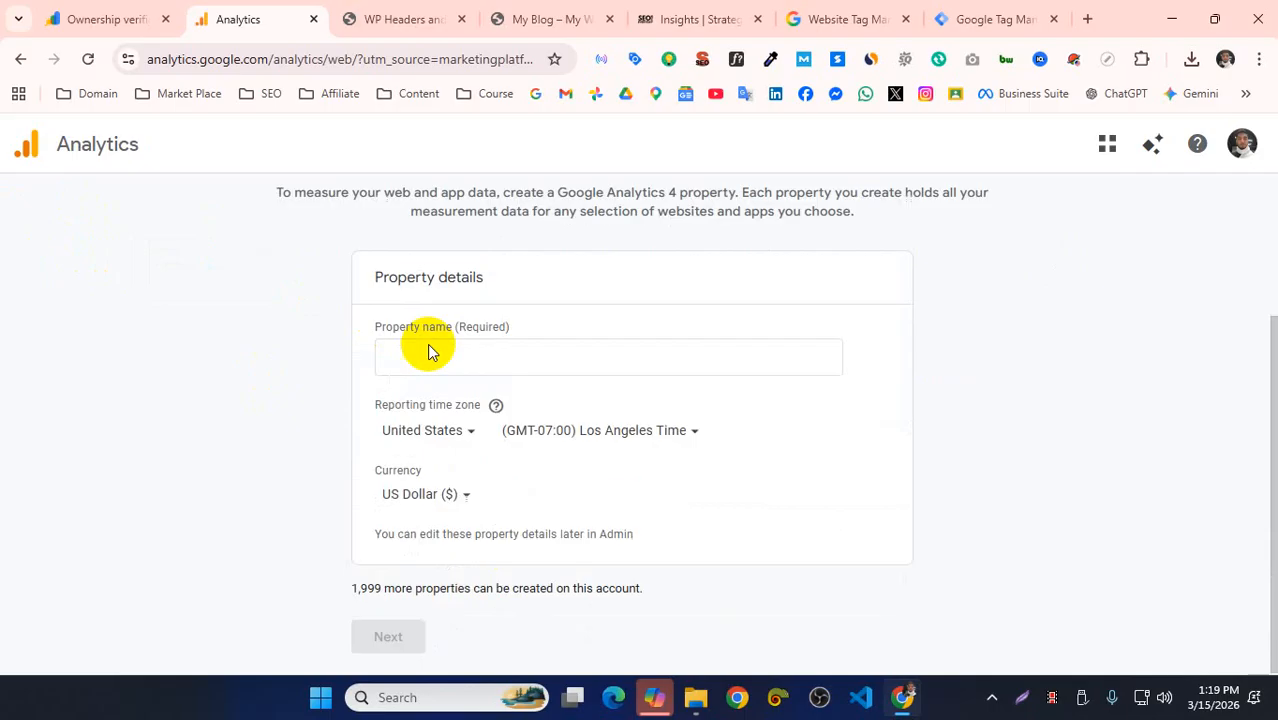
{"action": "double_click", "coordinate": [357, 588]}
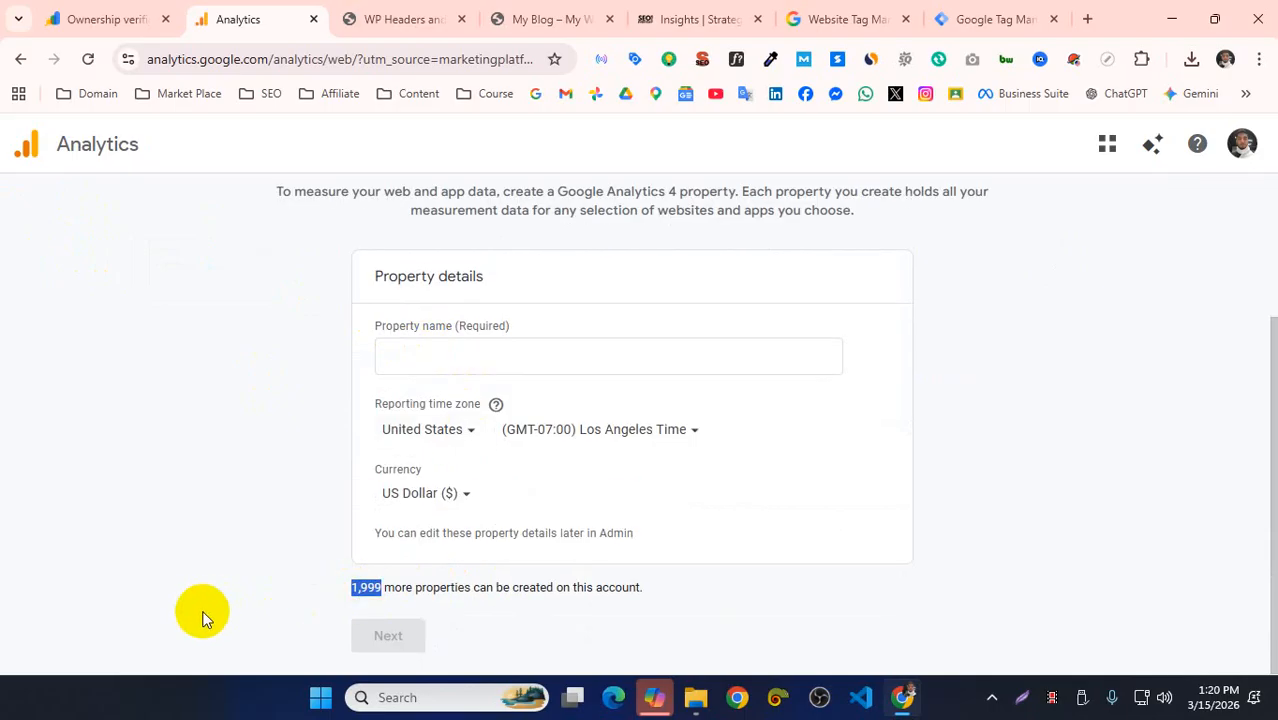
{"action": "scroll", "coordinate": [160, 460], "scroll_direction": "up", "scroll_amount": 3}
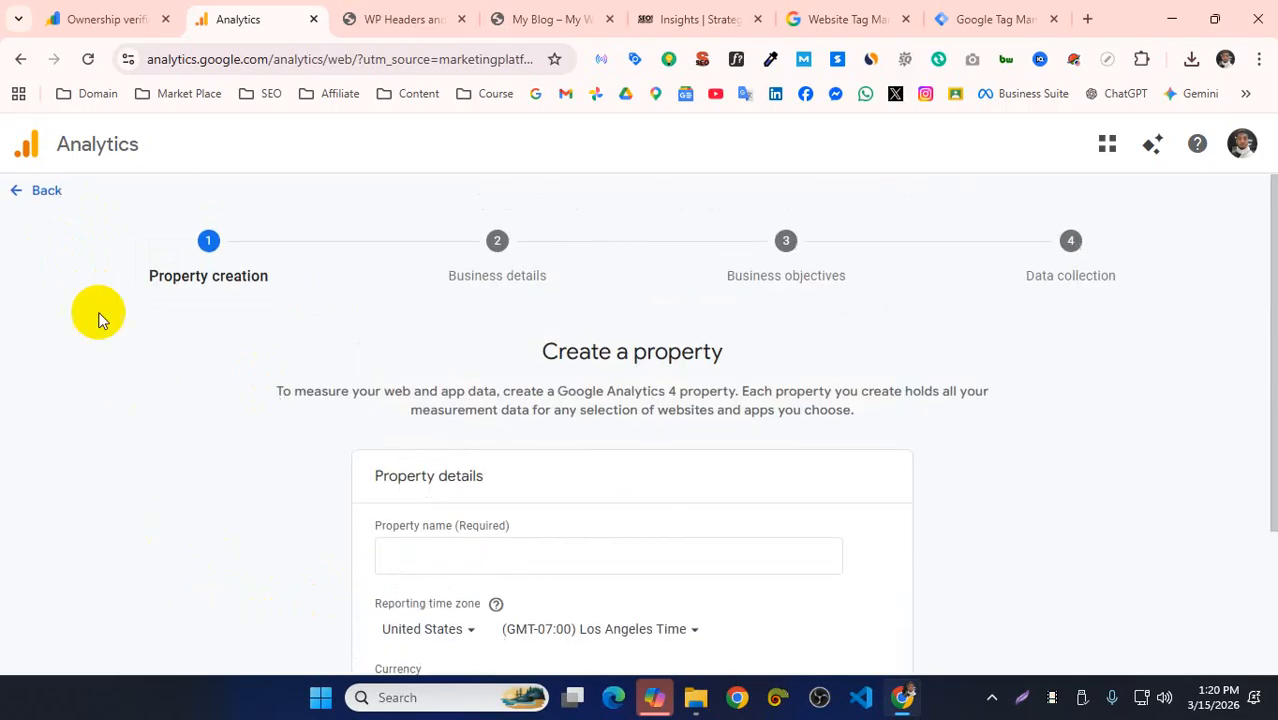
{"action": "left_click", "coordinate": [44, 191]}
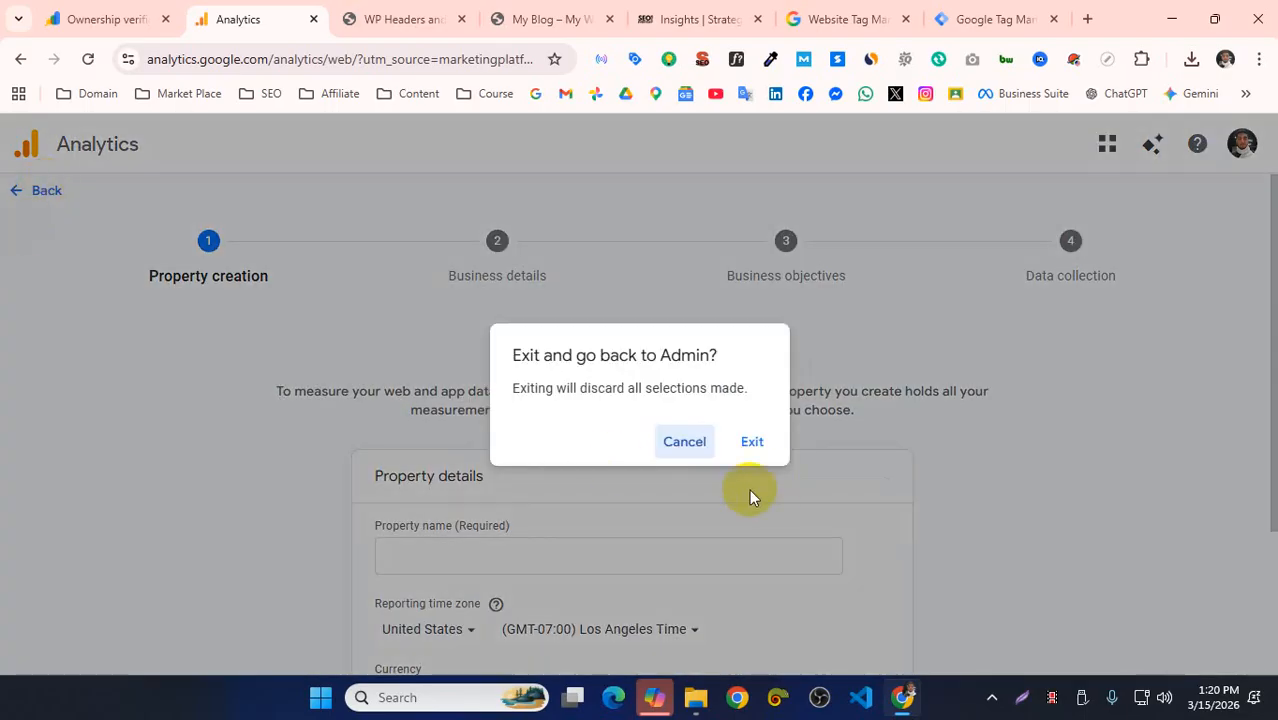
{"action": "left_click", "coordinate": [752, 443]}
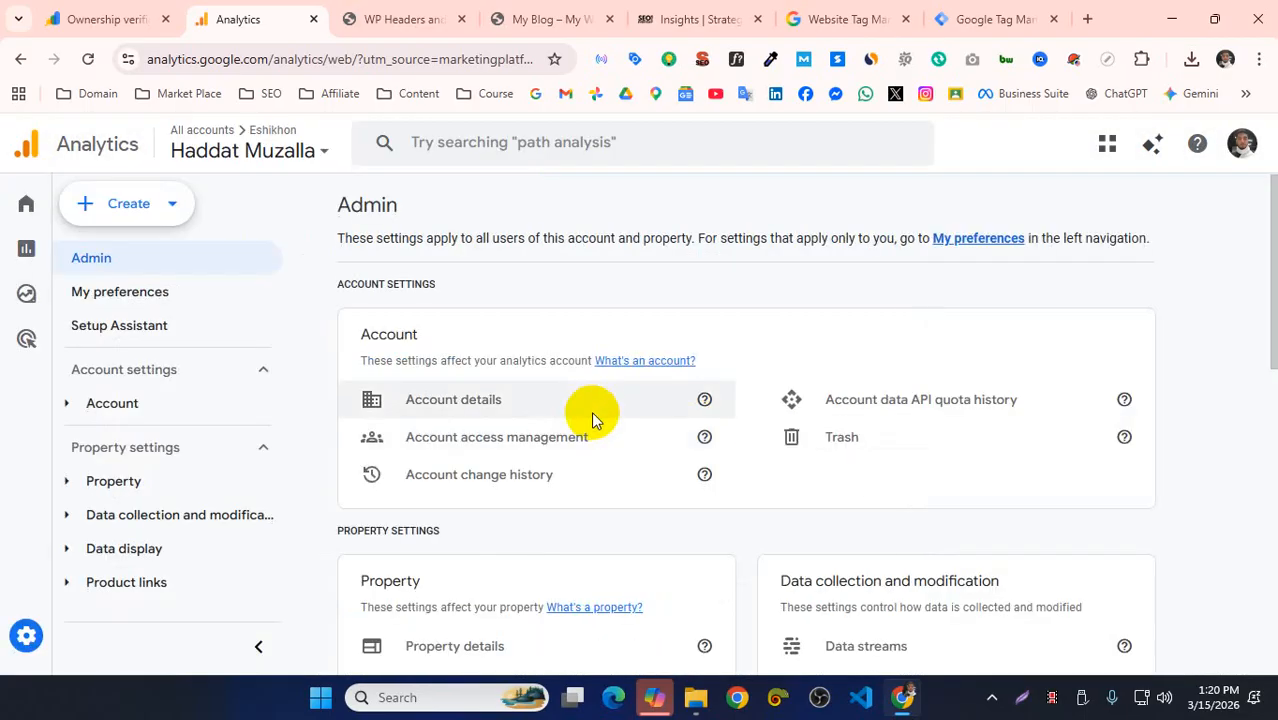
- Look through the Data display and Product links settings in Admin, and open the property's Home page
{"action": "scroll", "coordinate": [591, 414], "scroll_direction": "down", "scroll_amount": 5}
{"action": "scroll", "coordinate": [591, 417], "scroll_direction": "up", "scroll_amount": 2}
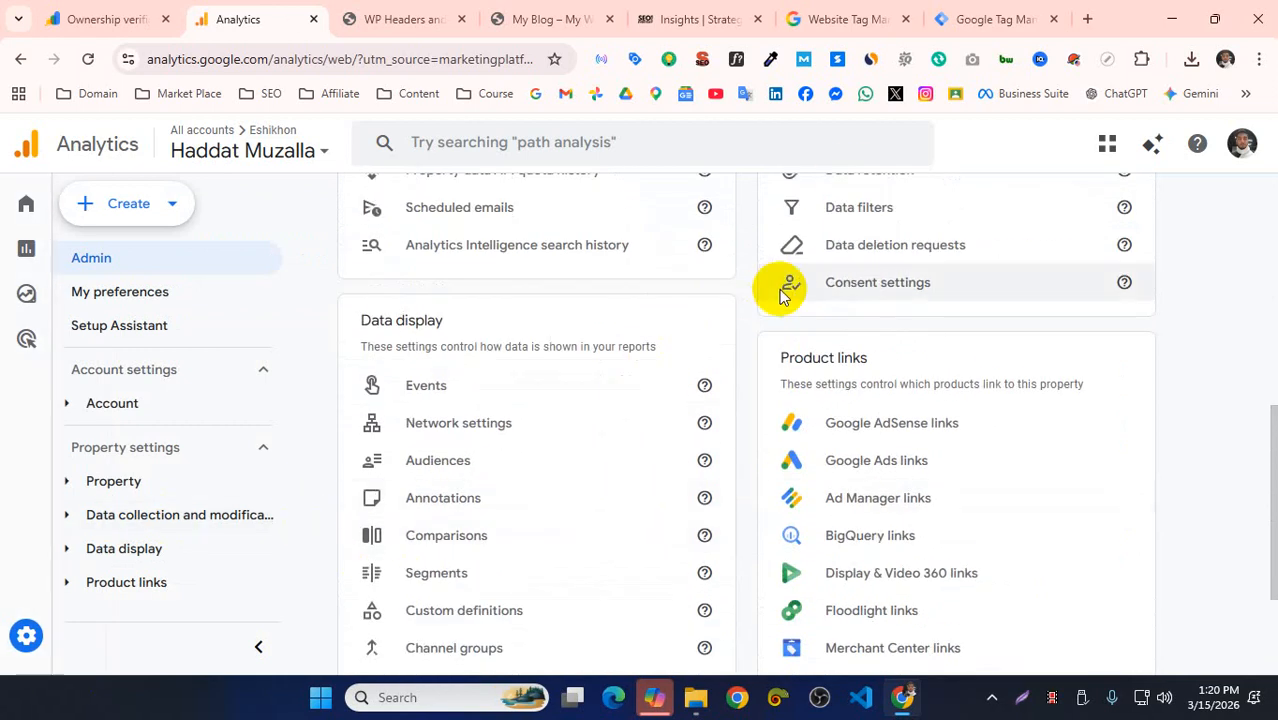
{"action": "scroll", "coordinate": [776, 290], "scroll_direction": "up", "scroll_amount": 5}
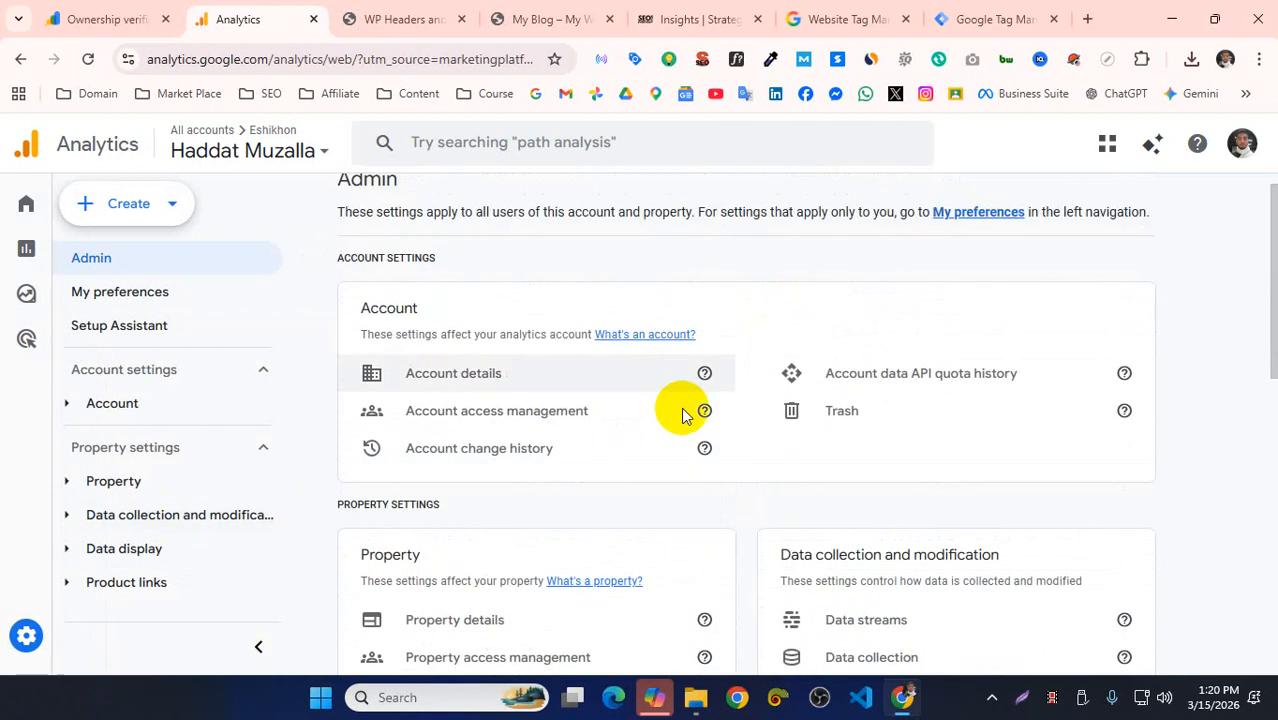
{"action": "left_click", "coordinate": [27, 203]}
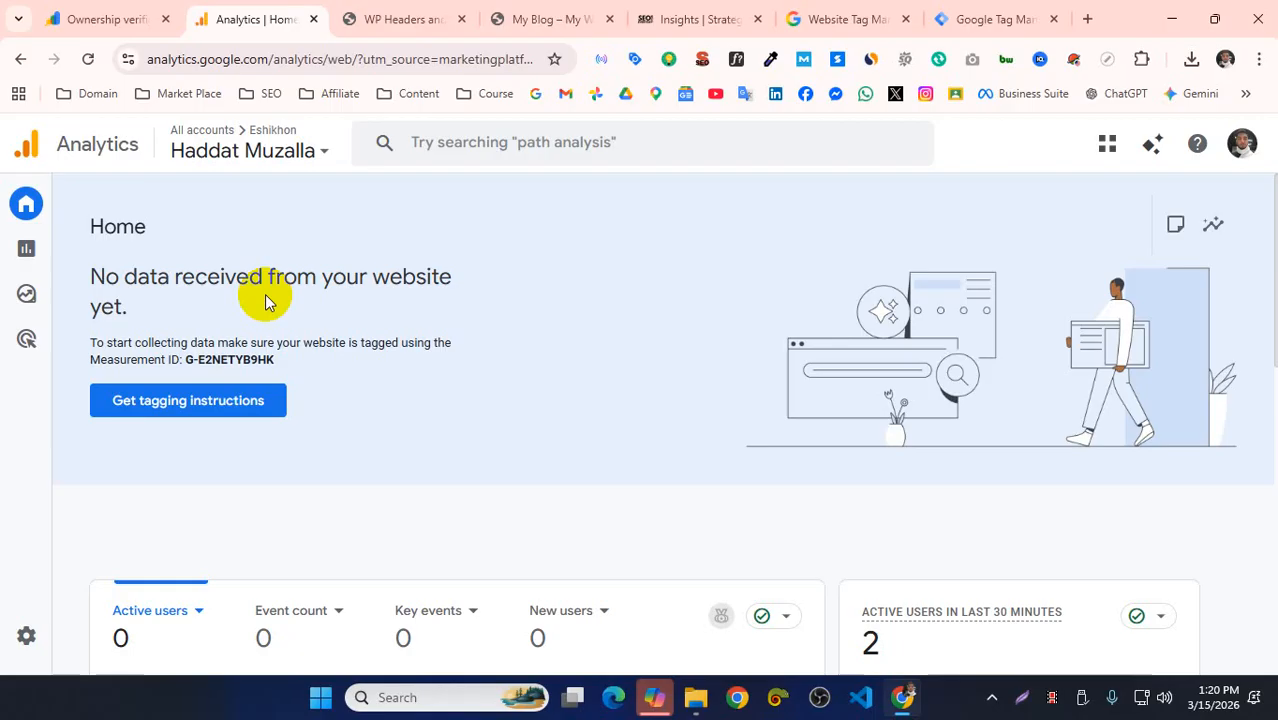
- Disconnect the USA Planet VPN extension and close the open Copilot window, keeping the Analytics Home page in view
{"action": "scroll", "coordinate": [240, 265], "scroll_direction": "down", "scroll_amount": 5}
{"action": "scroll", "coordinate": [230, 264], "scroll_direction": "up", "scroll_amount": 2}
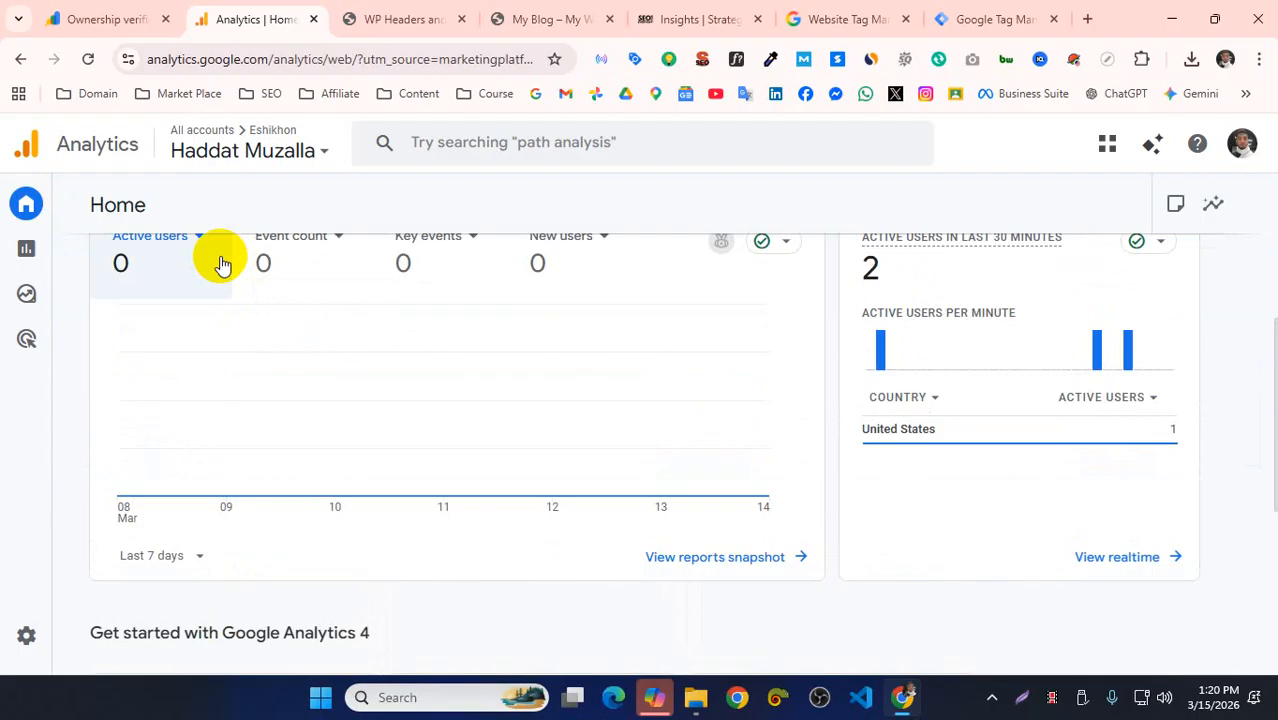
{"action": "left_click", "coordinate": [1072, 59]}
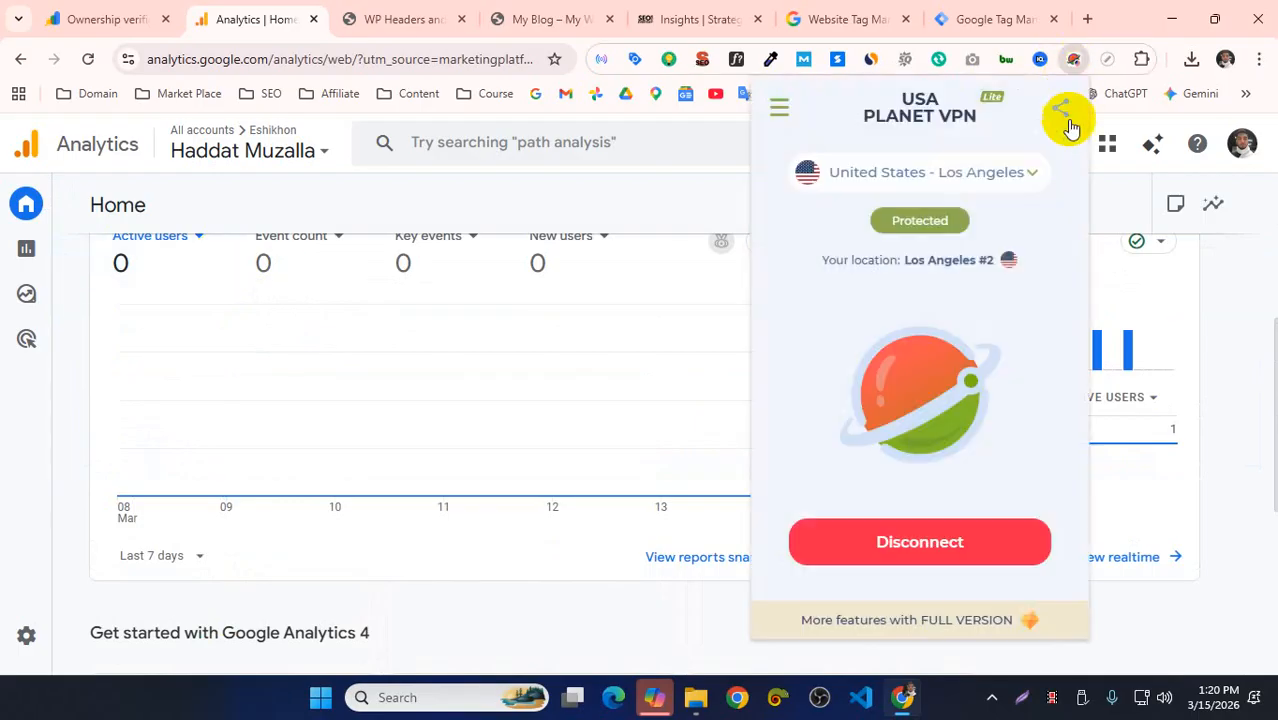
{"action": "left_click", "coordinate": [922, 556]}
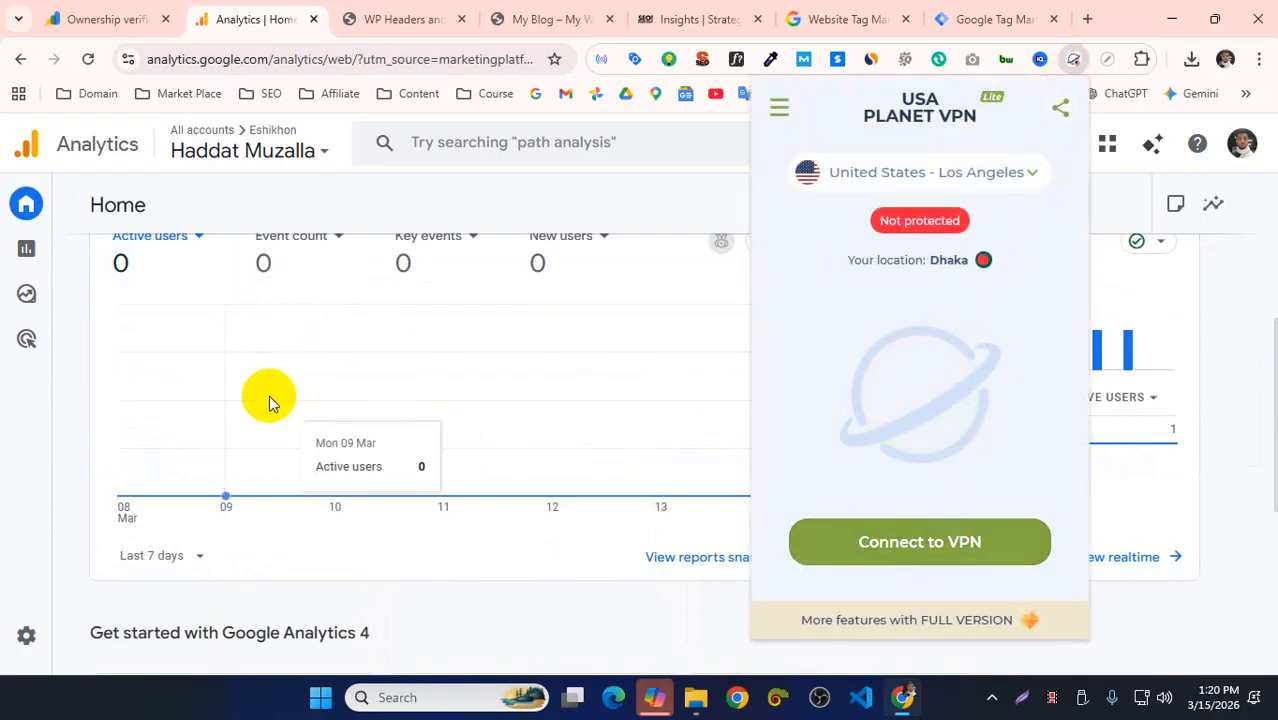
{"action": "scroll", "coordinate": [268, 400], "scroll_direction": "up", "scroll_amount": 4}
{"action": "left_click", "coordinate": [540, 385]}
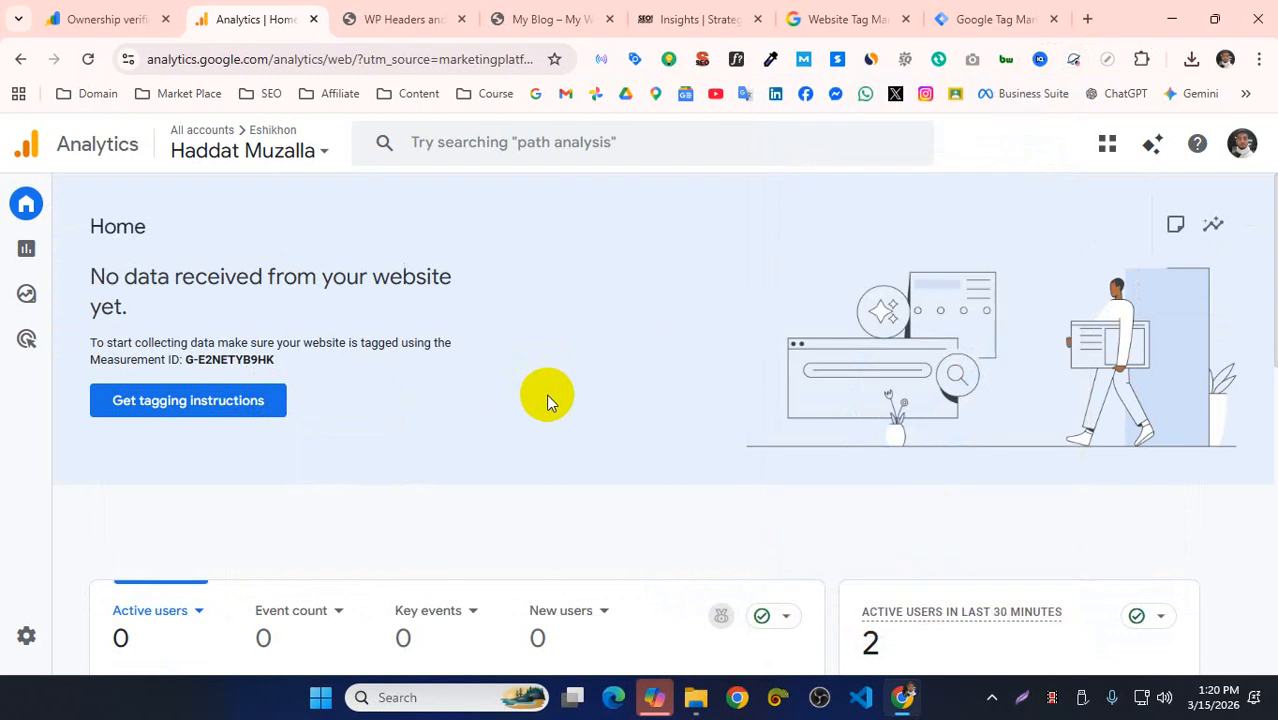
{"action": "left_click", "coordinate": [654, 697]}
{"action": "left_click", "coordinate": [1115, 34]}
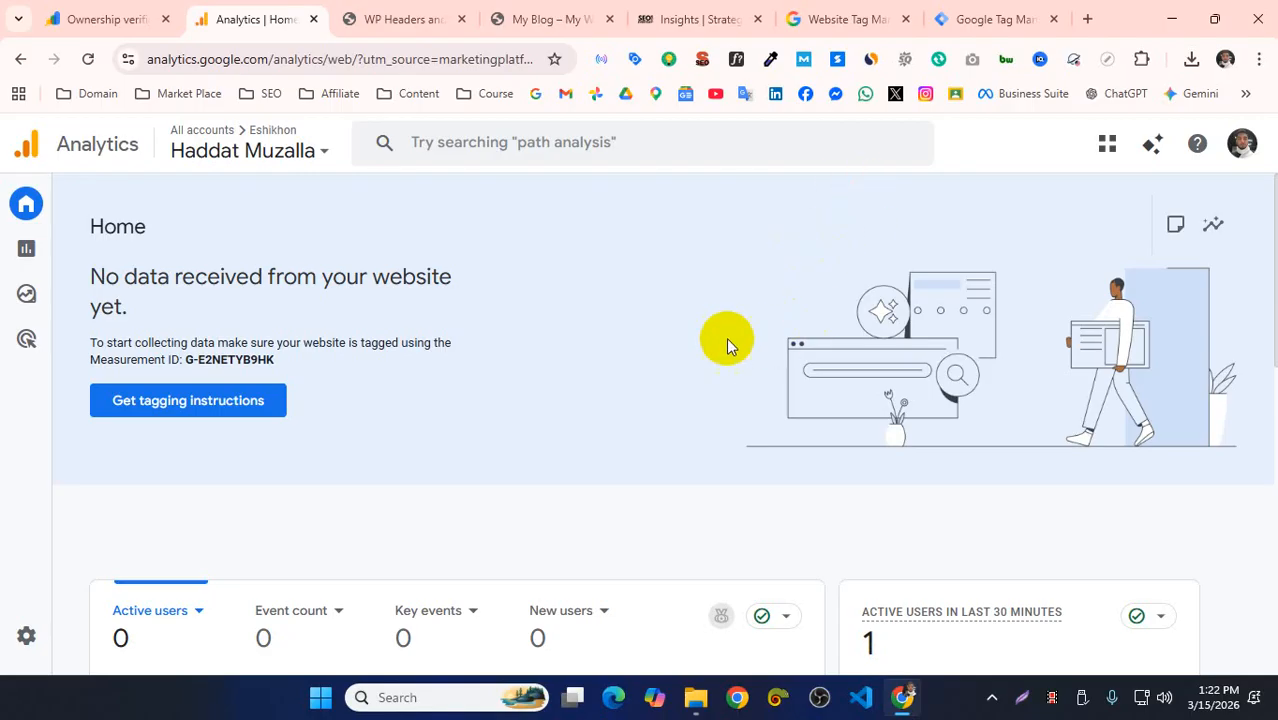
- Look over the Home page's report cards and getting-started resources, then revisit Admin and return to Home
{"action": "scroll", "coordinate": [727, 342], "scroll_direction": "down", "scroll_amount": 10}
{"action": "scroll", "coordinate": [565, 384], "scroll_direction": "up", "scroll_amount": 2}
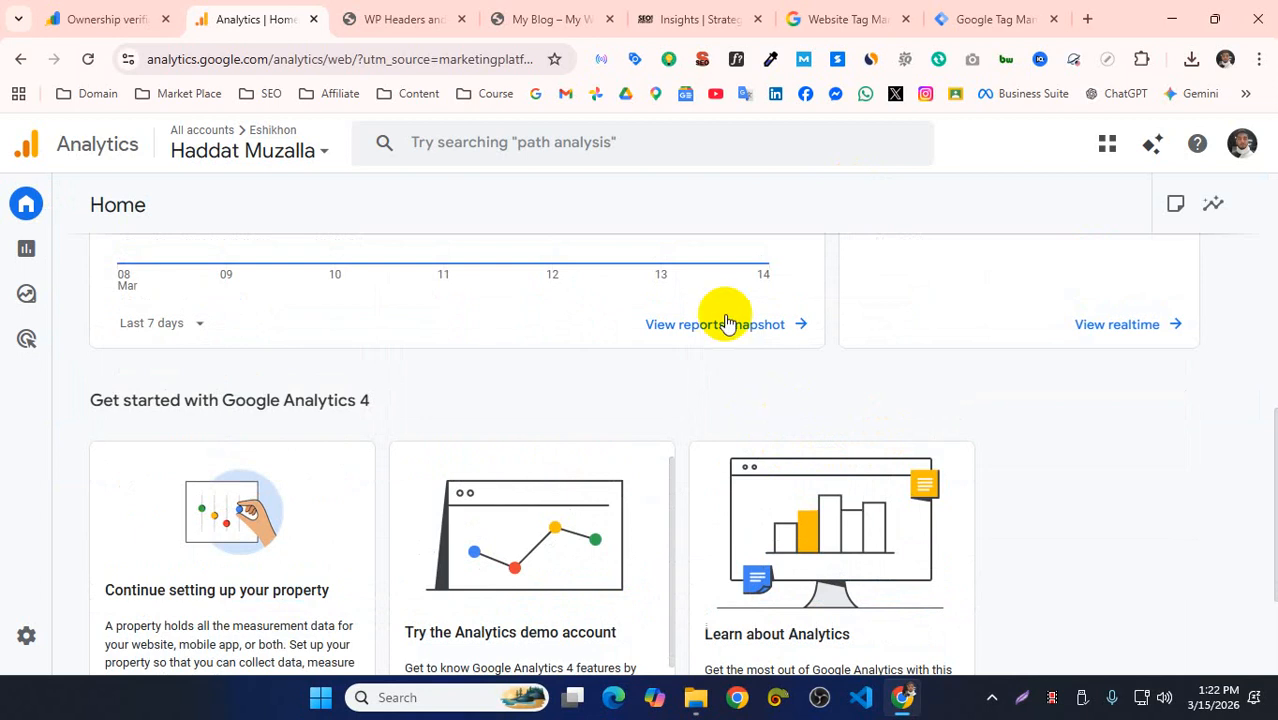
{"action": "scroll", "coordinate": [388, 300], "scroll_direction": "up", "scroll_amount": 5}
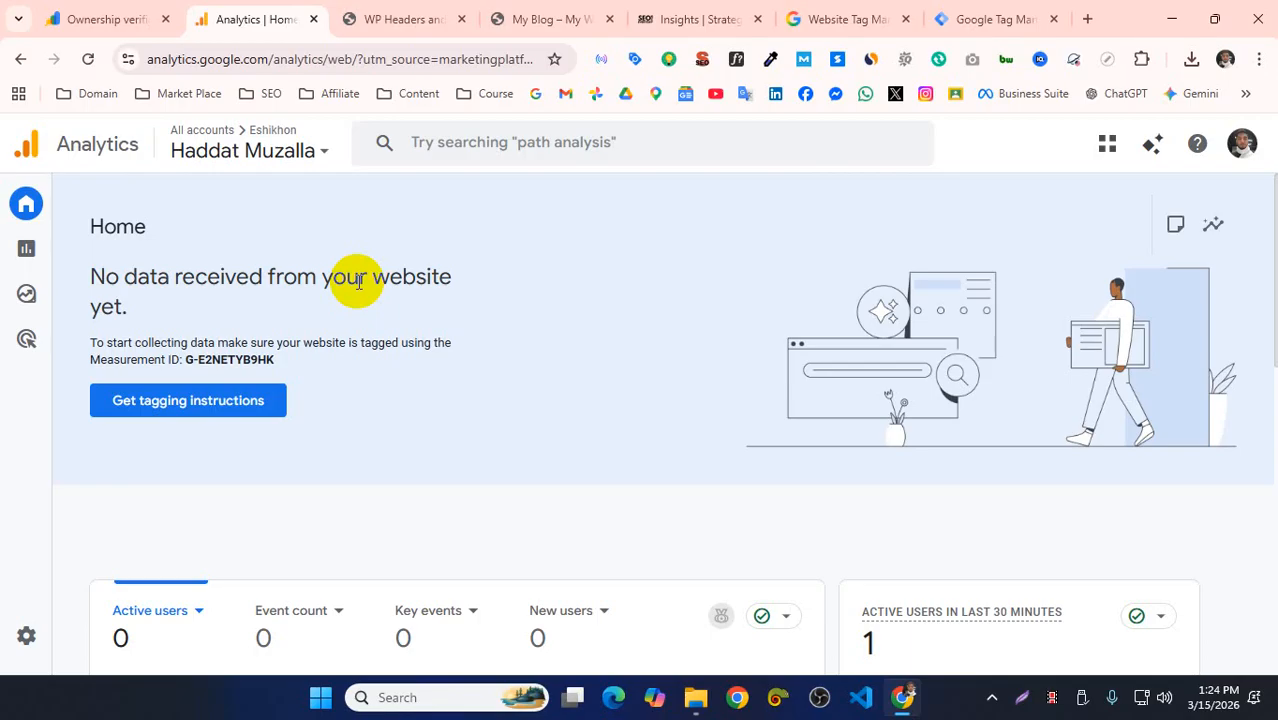
{"action": "mouse_move", "coordinate": [8, 394]}
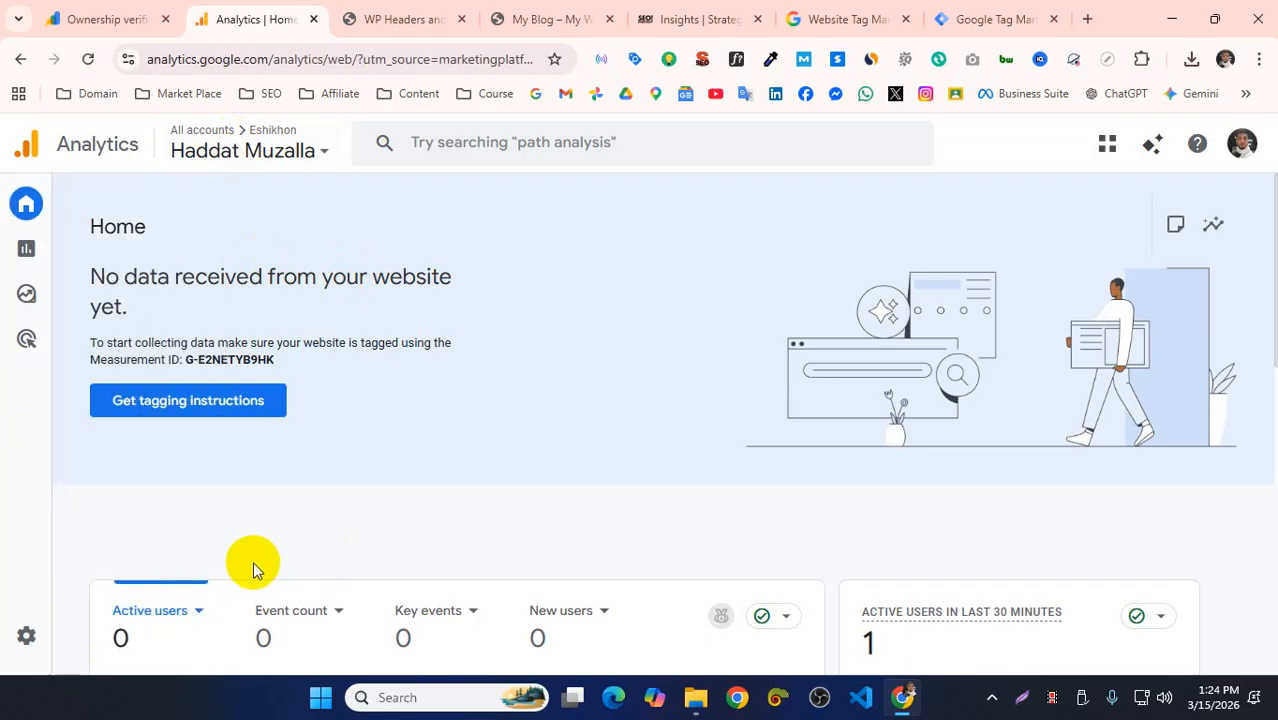
{"action": "left_click", "coordinate": [33, 633]}
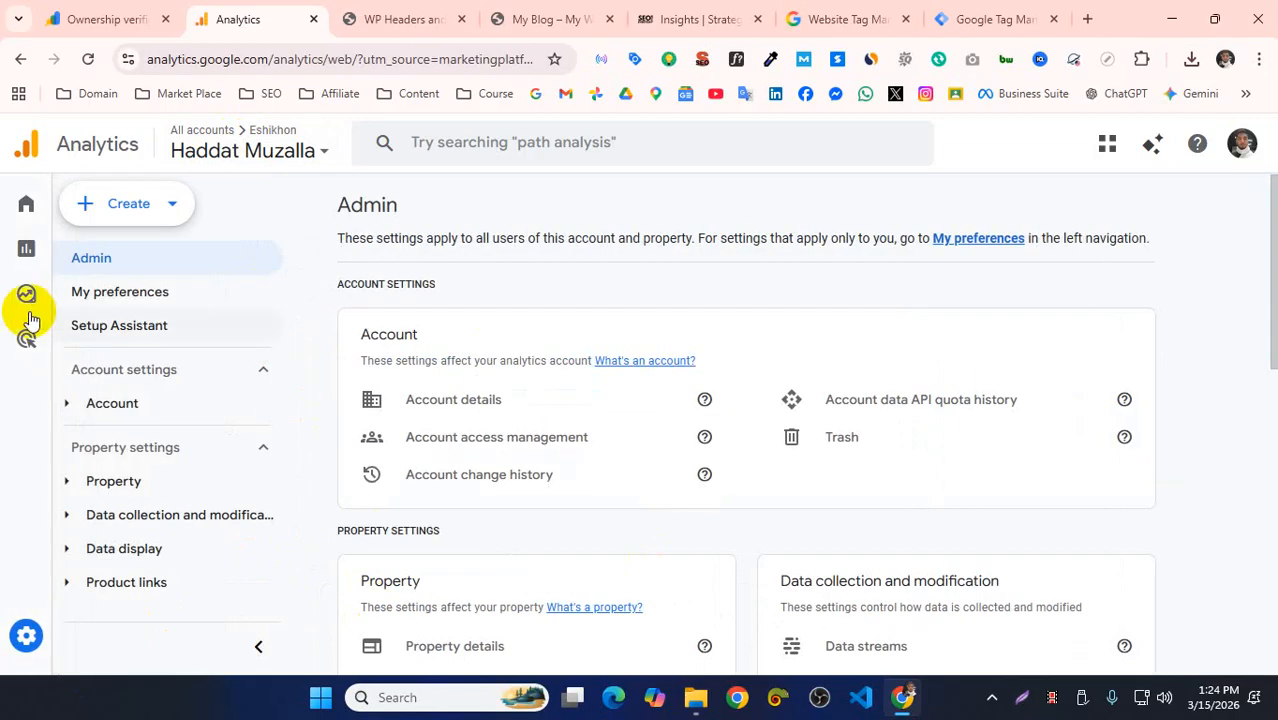
{"action": "left_click", "coordinate": [26, 202]}
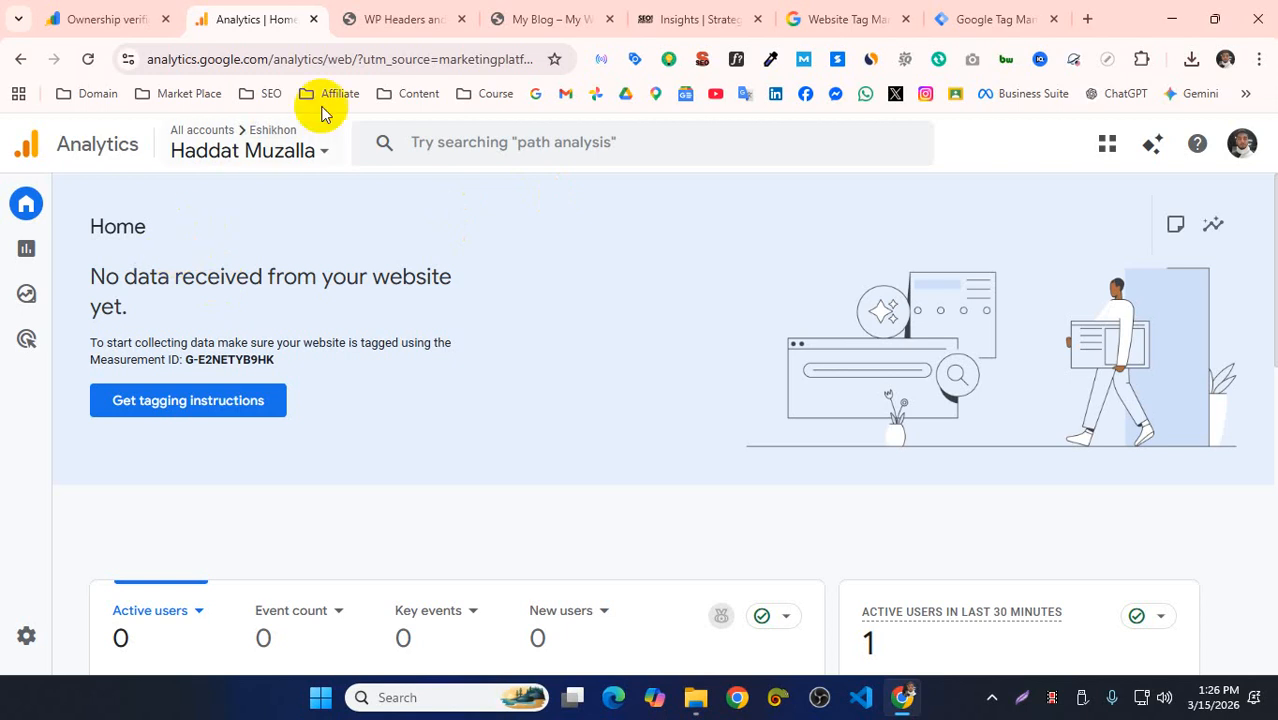
- Leave the Version 2 details in Tag Manager and load the accounts overview at tagmanager.google.com
{"action": "left_click", "coordinate": [1018, 16]}
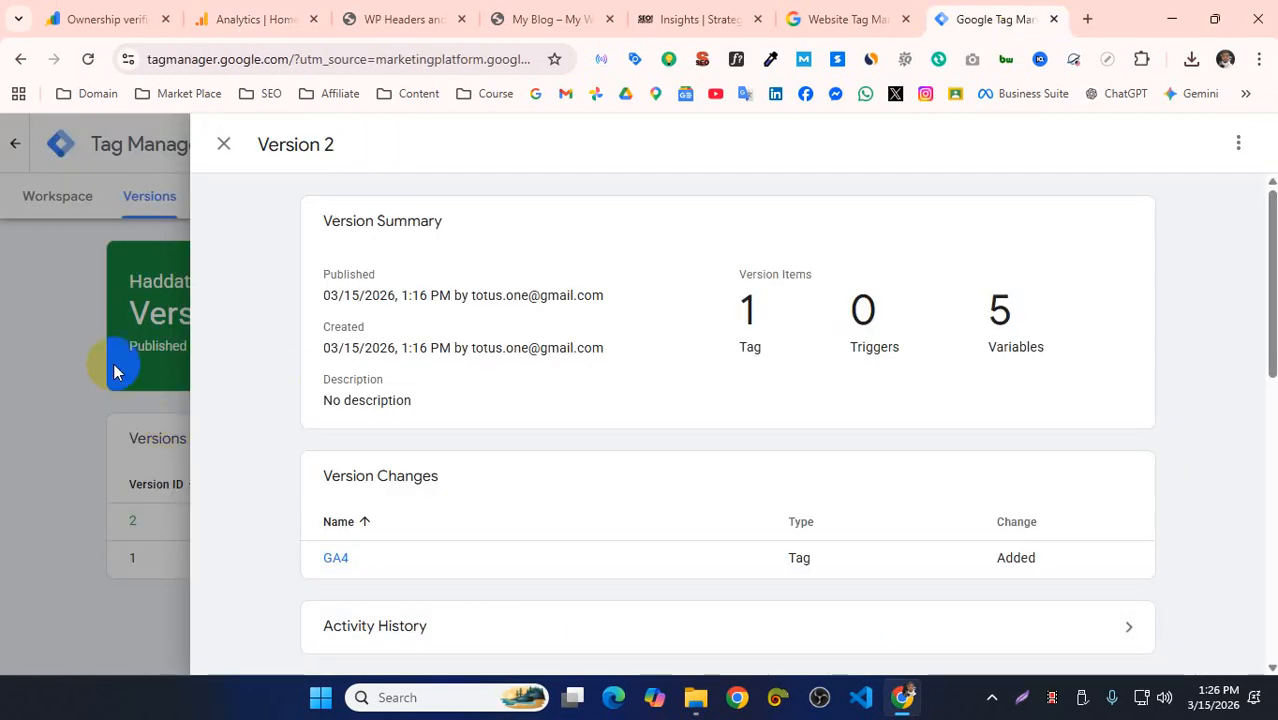
{"action": "left_click", "coordinate": [25, 203]}
{"action": "left_click", "coordinate": [16, 145]}
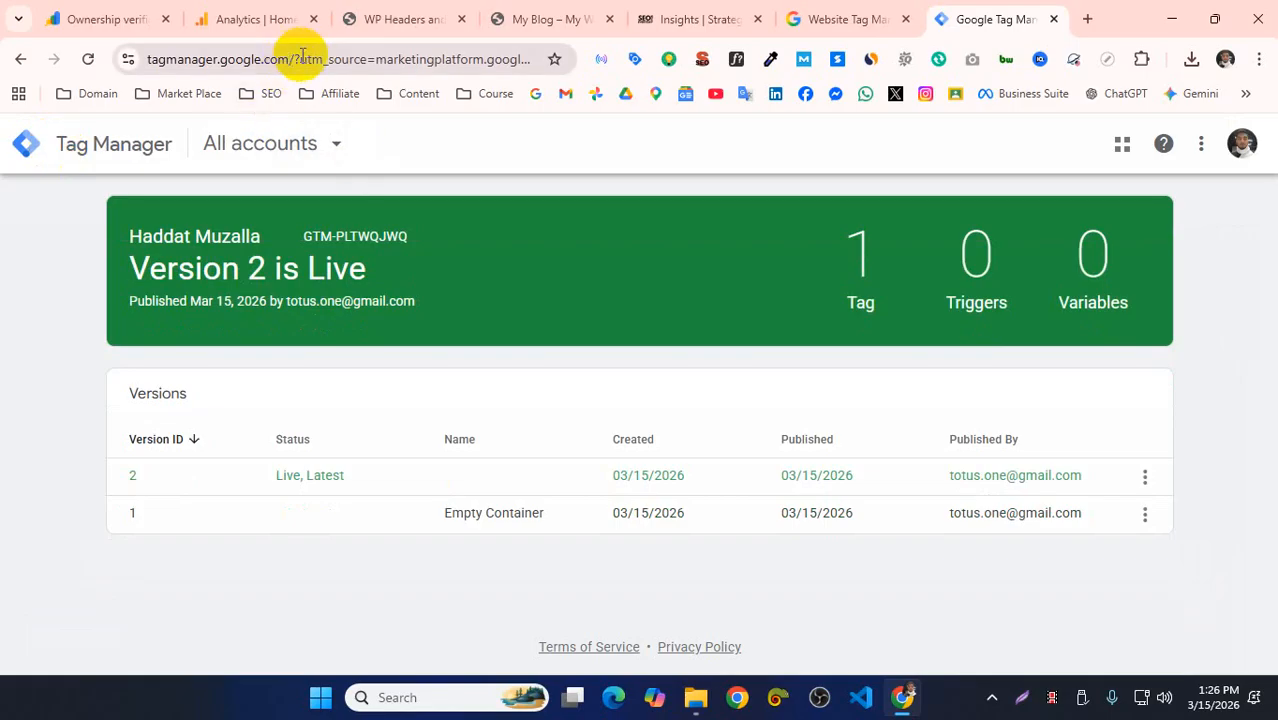
{"action": "left_click", "coordinate": [293, 57]}
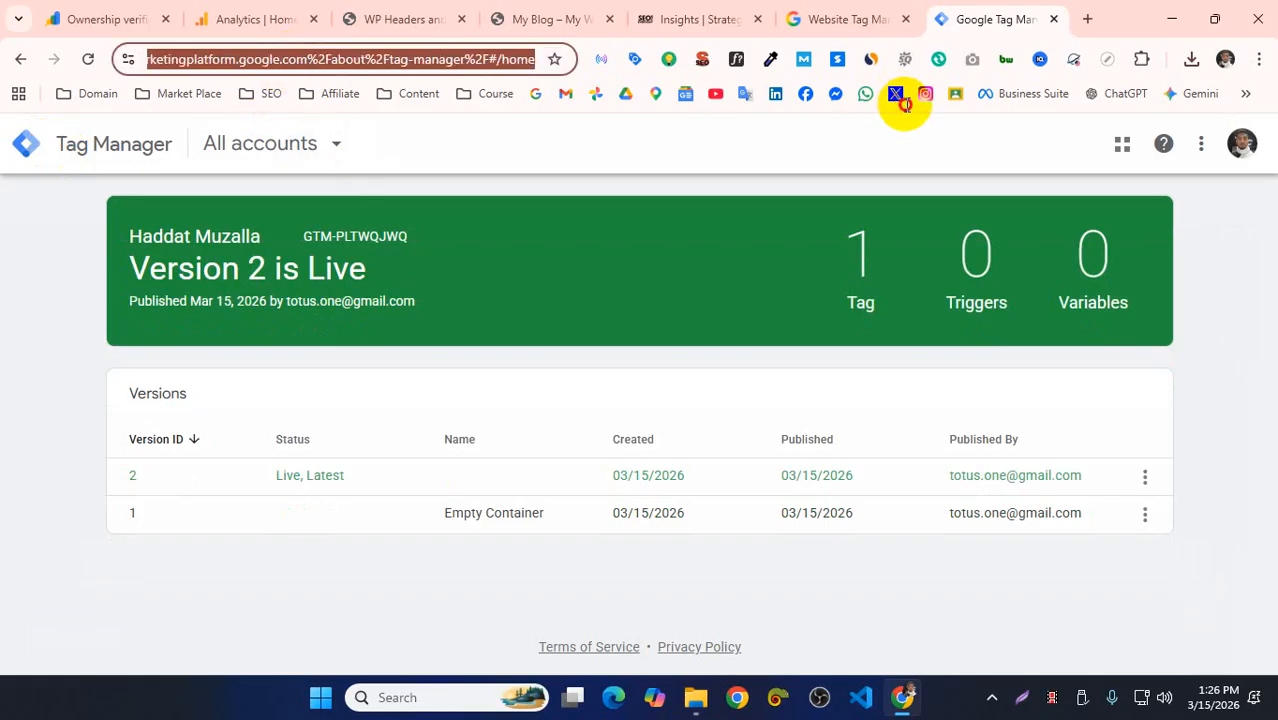
{"action": "type", "text": "tagmanager.google.com"}
{"action": "key", "text": "Return"}
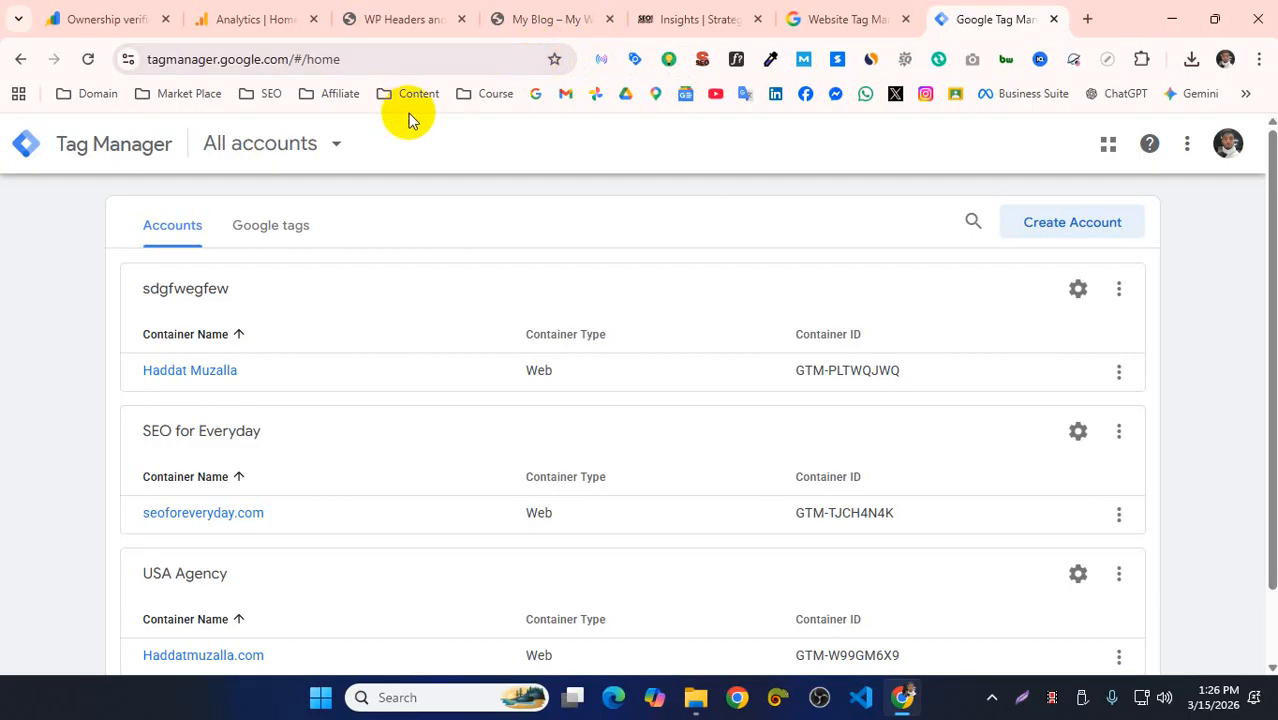
- Switch to Search Console and verify ownership of haddatmuzalla.com with the Google Tag Manager method
{"action": "left_click", "coordinate": [108, 20]}
{"action": "left_click", "coordinate": [900, 560]}
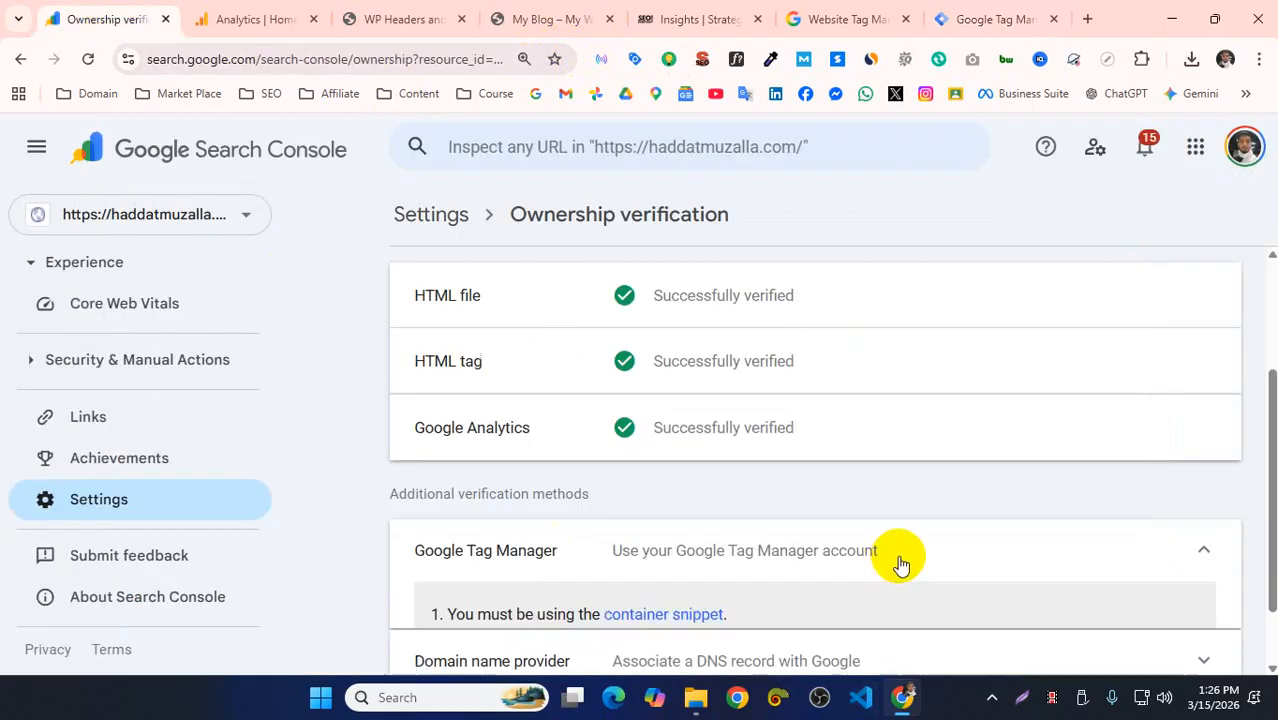
{"action": "scroll", "coordinate": [980, 522], "scroll_direction": "down", "scroll_amount": 2}
{"action": "left_click", "coordinate": [1137, 508]}
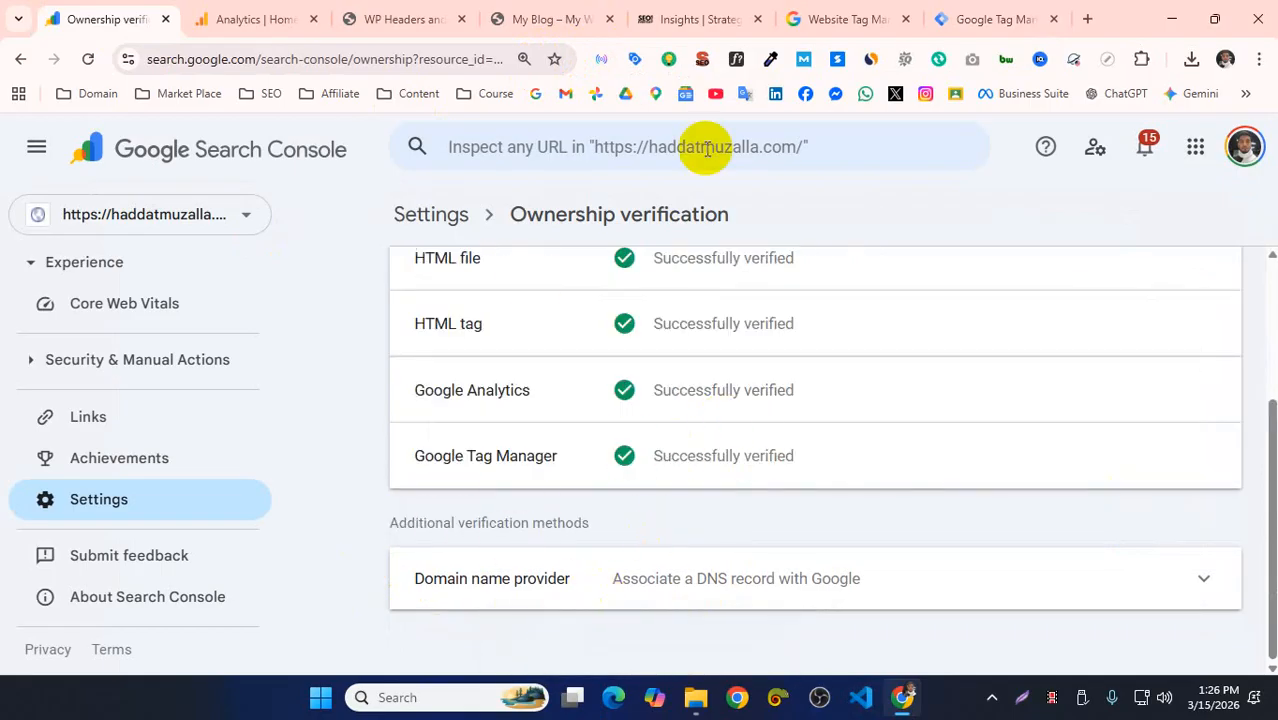
- View the haddatmuzalla.com blog, then browse the seoforeveryday.com digital marketing course article and return to that site's home page
{"action": "left_click", "coordinate": [572, 30]}
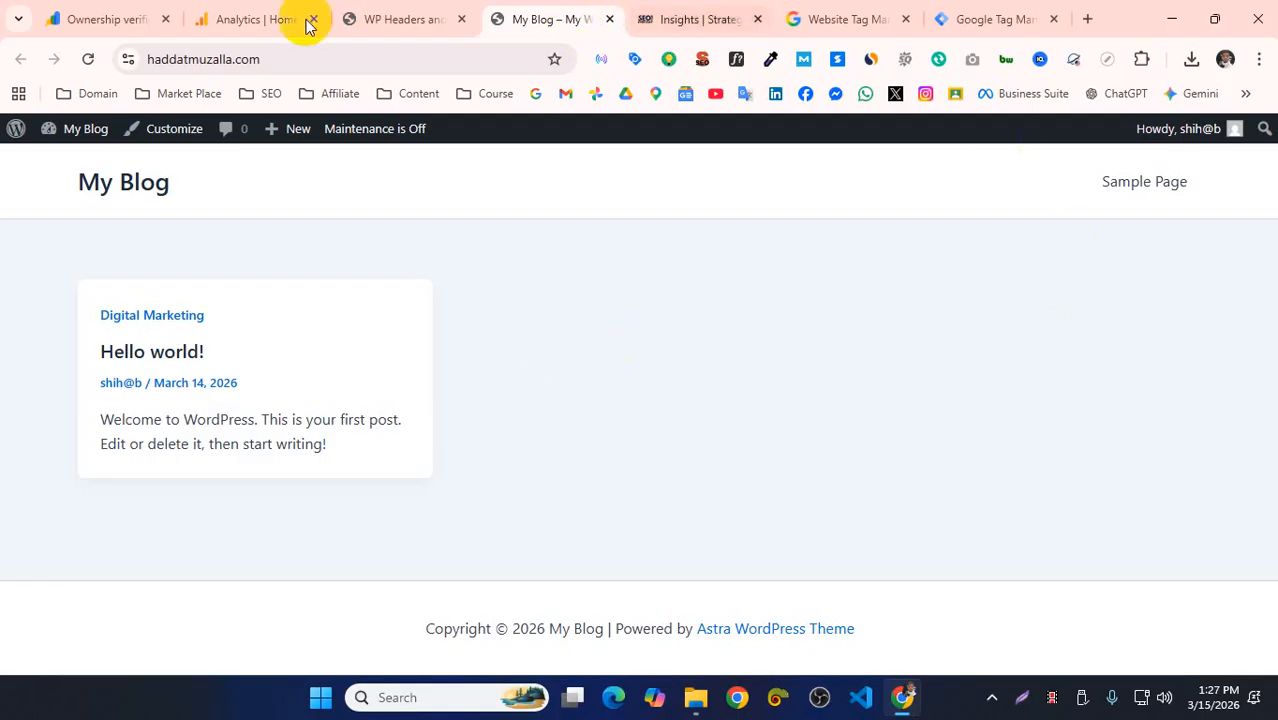
{"action": "left_click", "coordinate": [660, 17]}
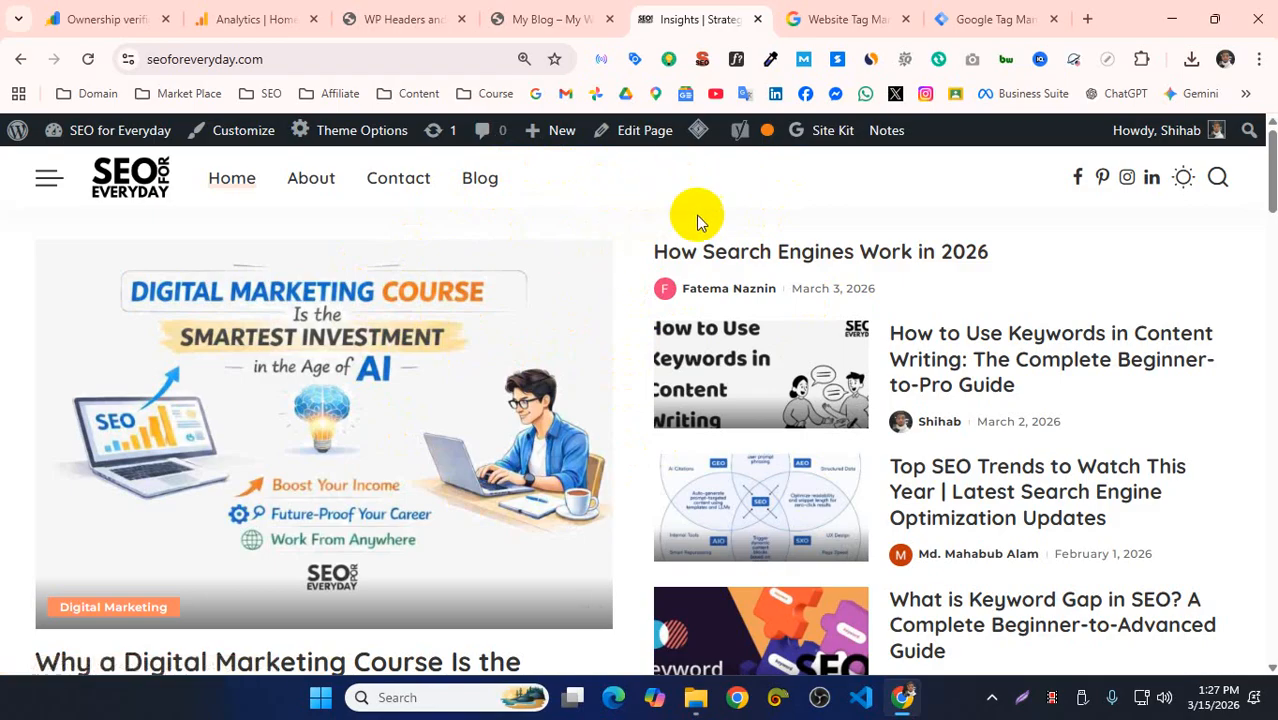
{"action": "scroll", "coordinate": [565, 400], "scroll_direction": "down", "scroll_amount": 4}
{"action": "scroll", "coordinate": [465, 408], "scroll_direction": "up", "scroll_amount": 3}
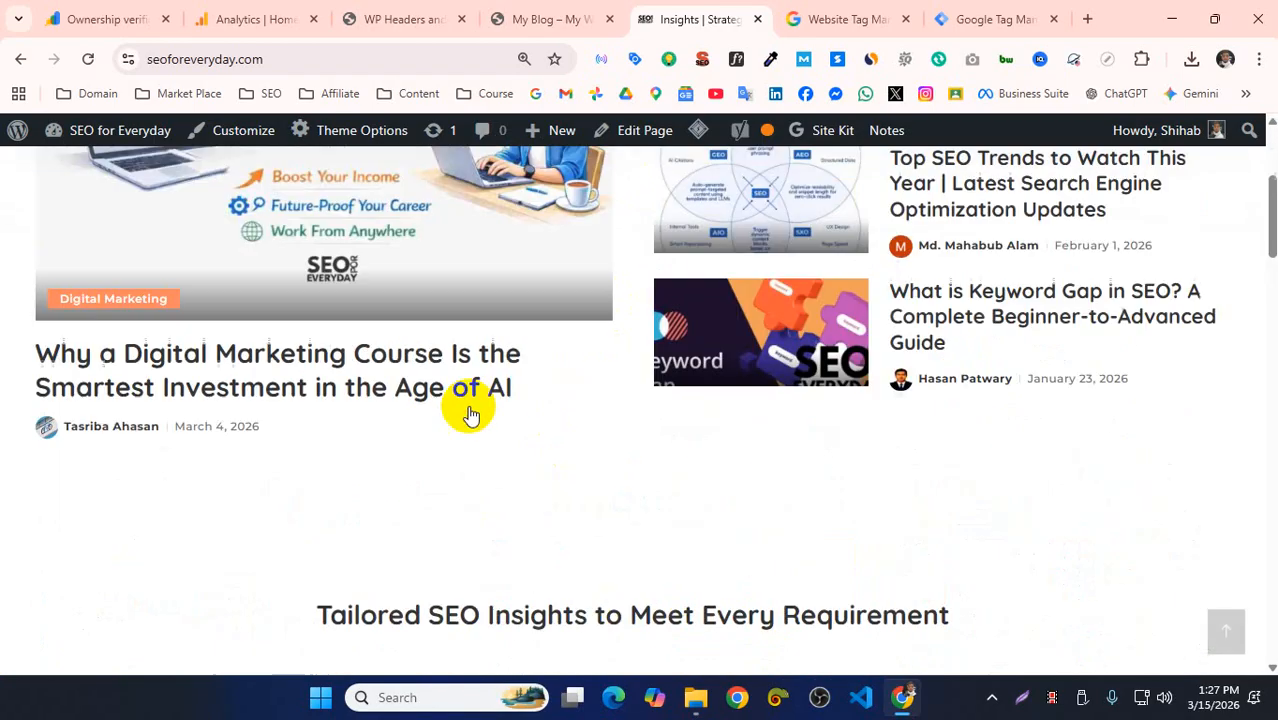
{"action": "left_click", "coordinate": [437, 389]}
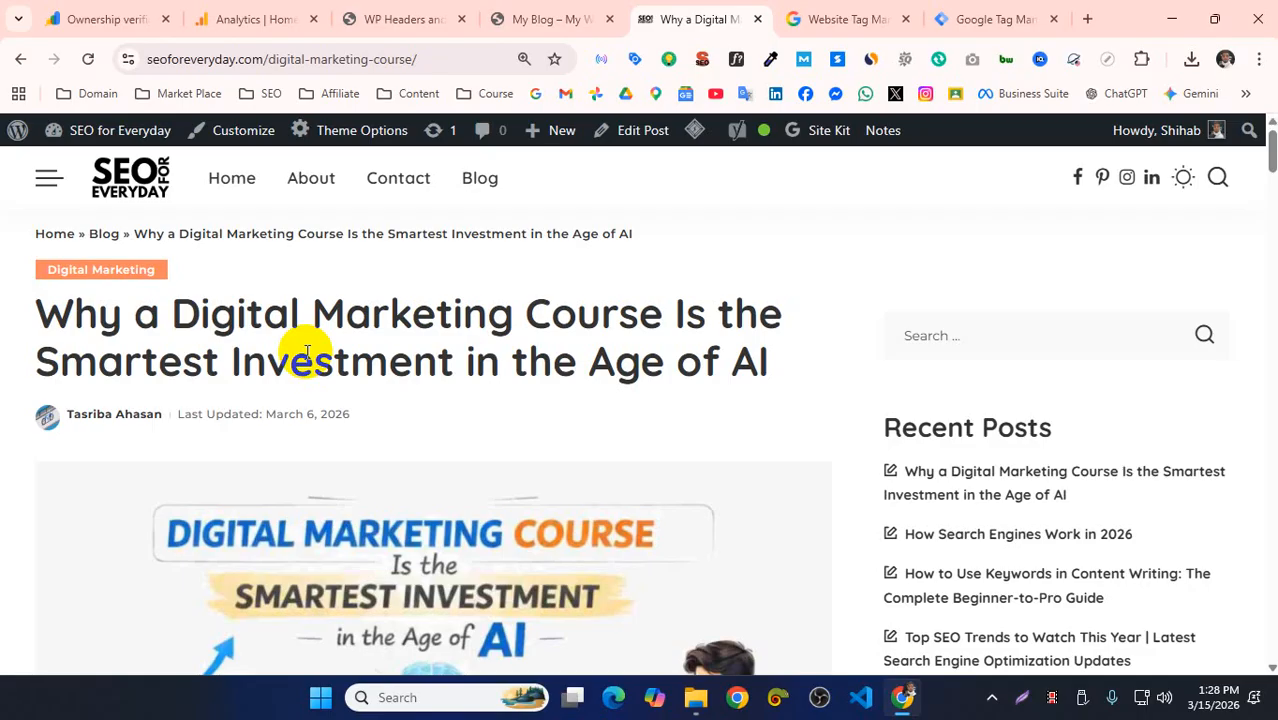
{"action": "left_click", "coordinate": [228, 185]}
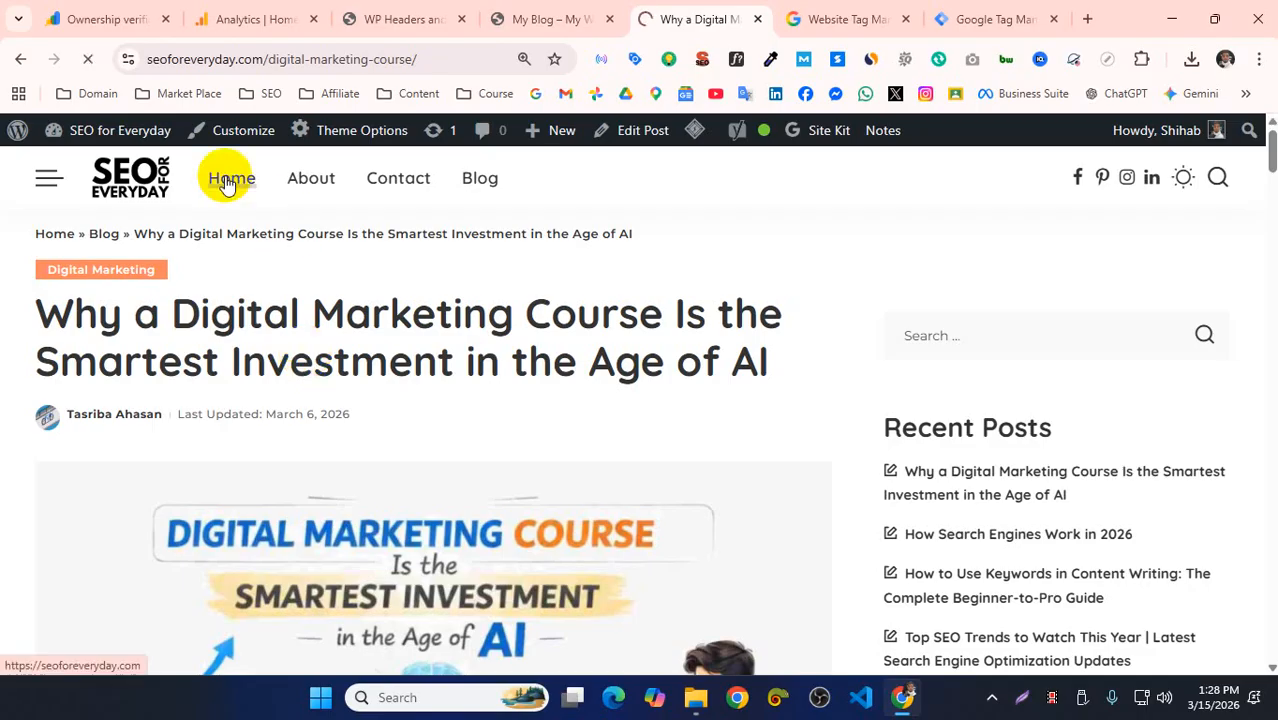